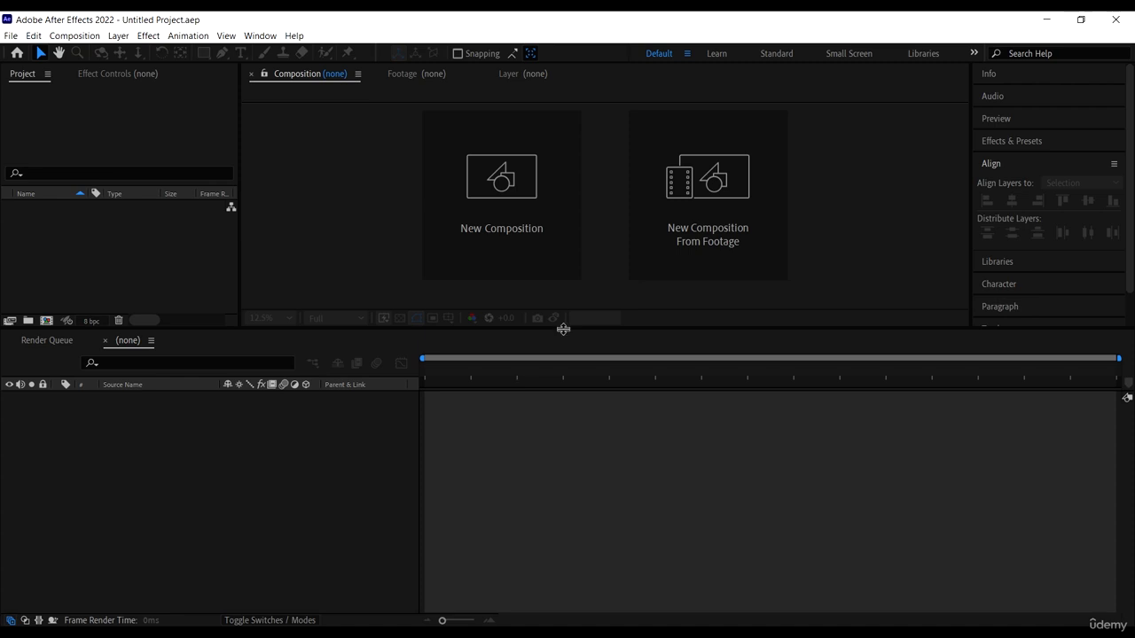
Enlarge the composition viewer area by lowering the divider above the timeline
{"action": "left_click_drag", "start_coordinate": [563, 329], "coordinate": [573, 383]}
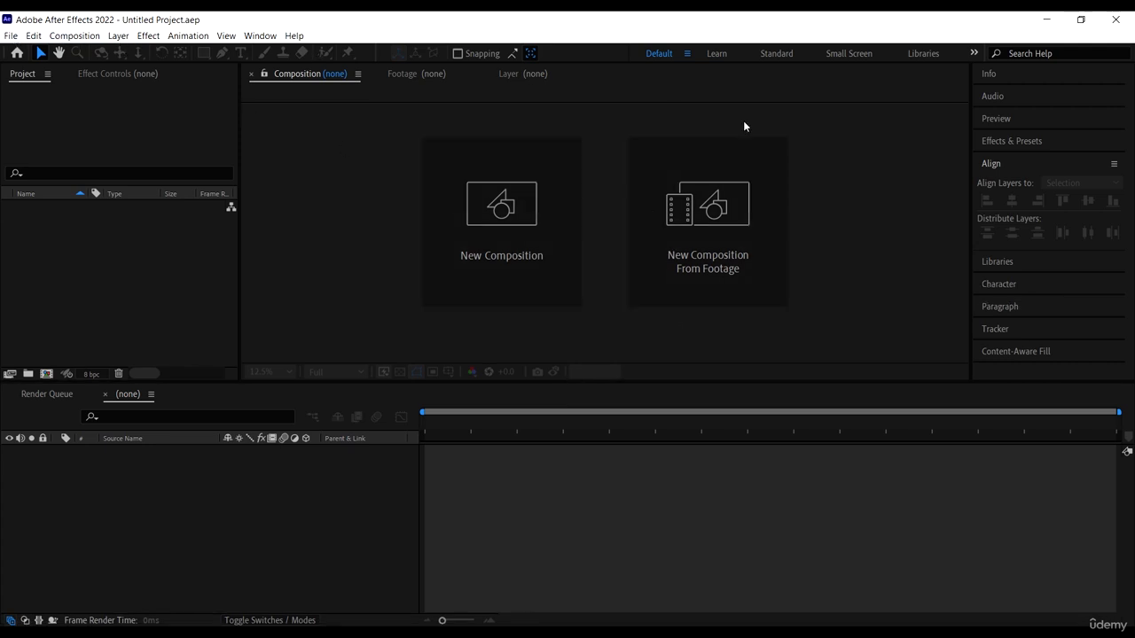
{"action": "left_click_drag", "start_coordinate": [861, 381], "coordinate": [872, 423]}
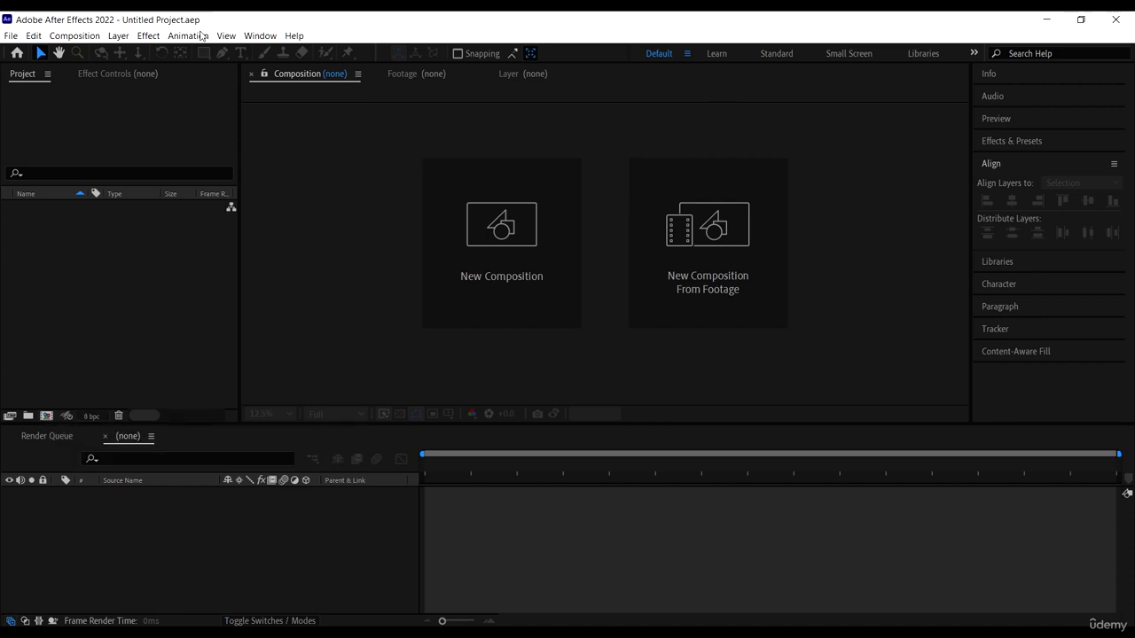
Create a new empty project
{"action": "left_click", "coordinate": [20, 39]}
{"action": "mouse_move", "coordinate": [47, 60]}
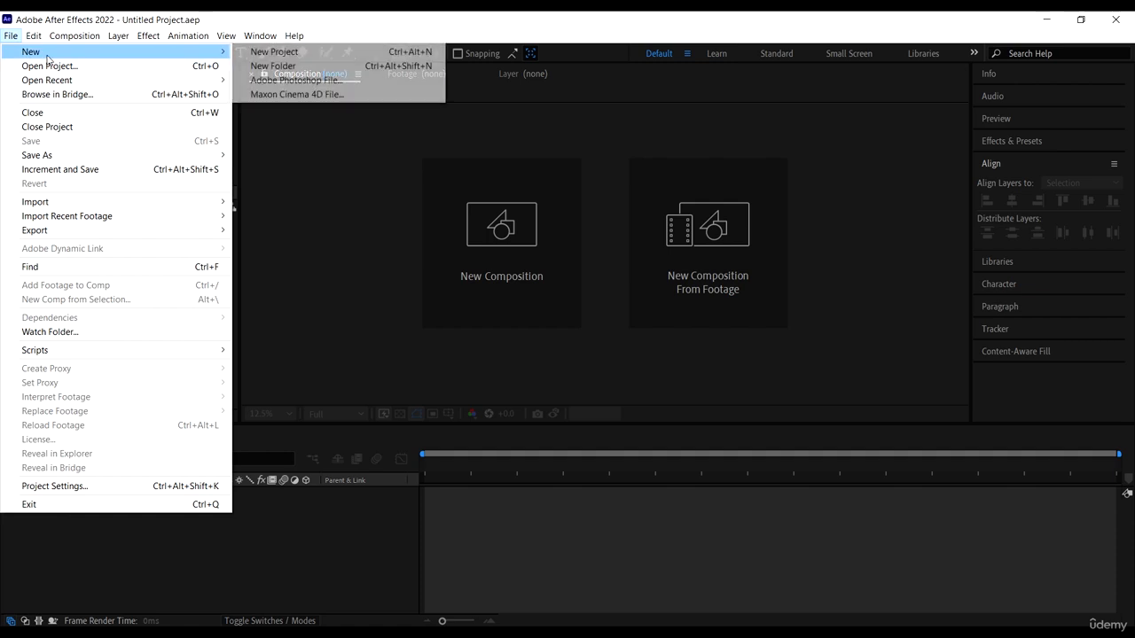
{"action": "left_click", "coordinate": [274, 51]}
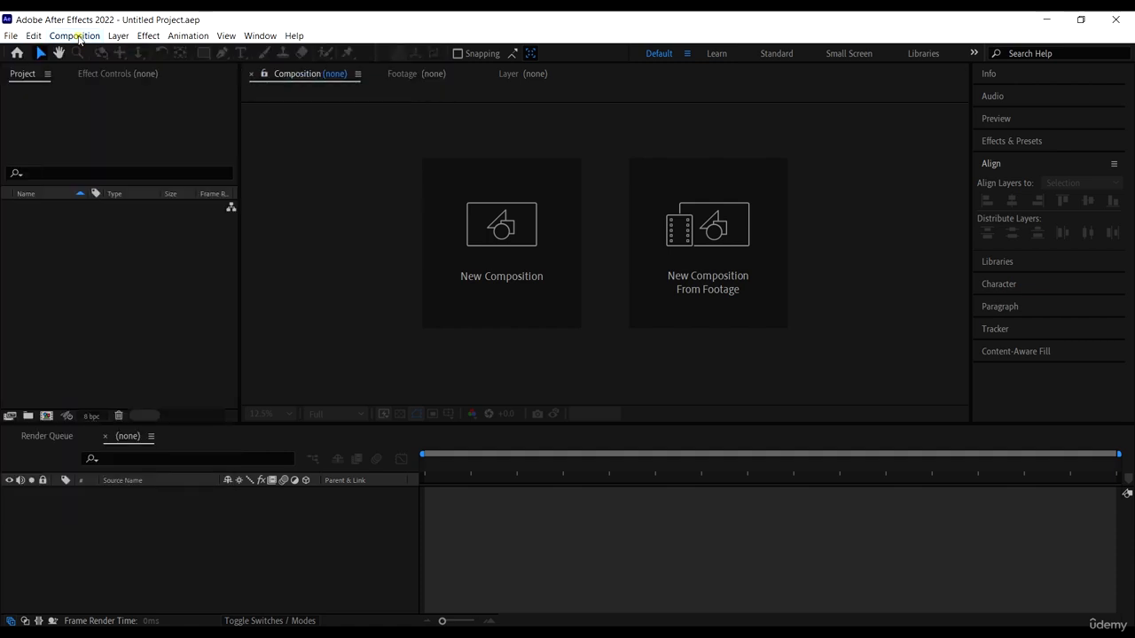
{"action": "left_click", "coordinate": [78, 37]}
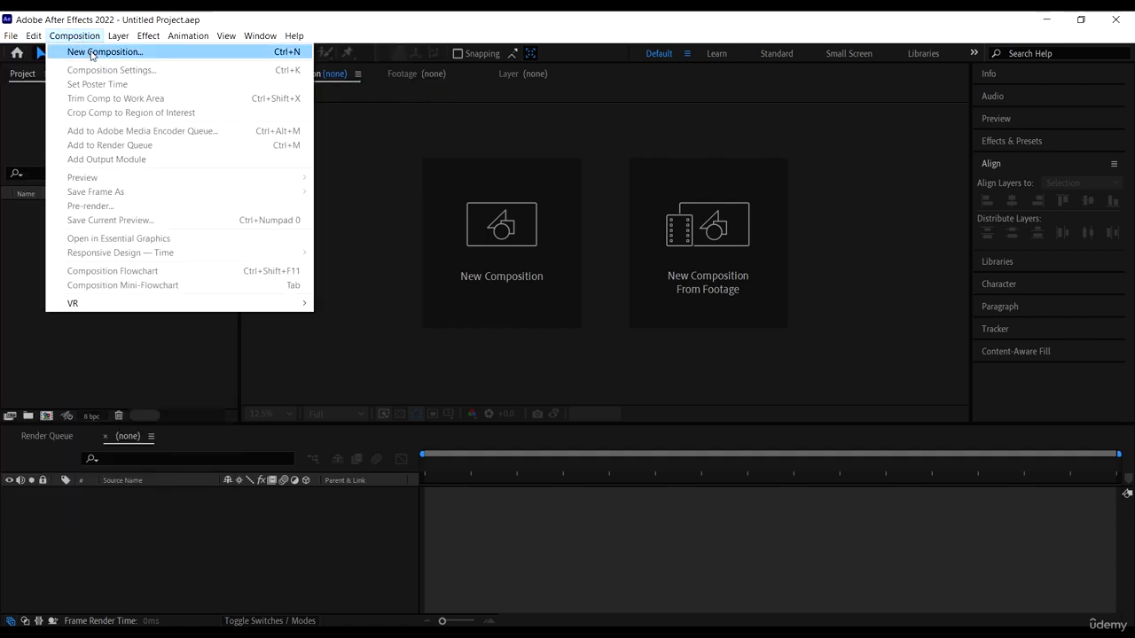
{"action": "left_click", "coordinate": [365, 107]}
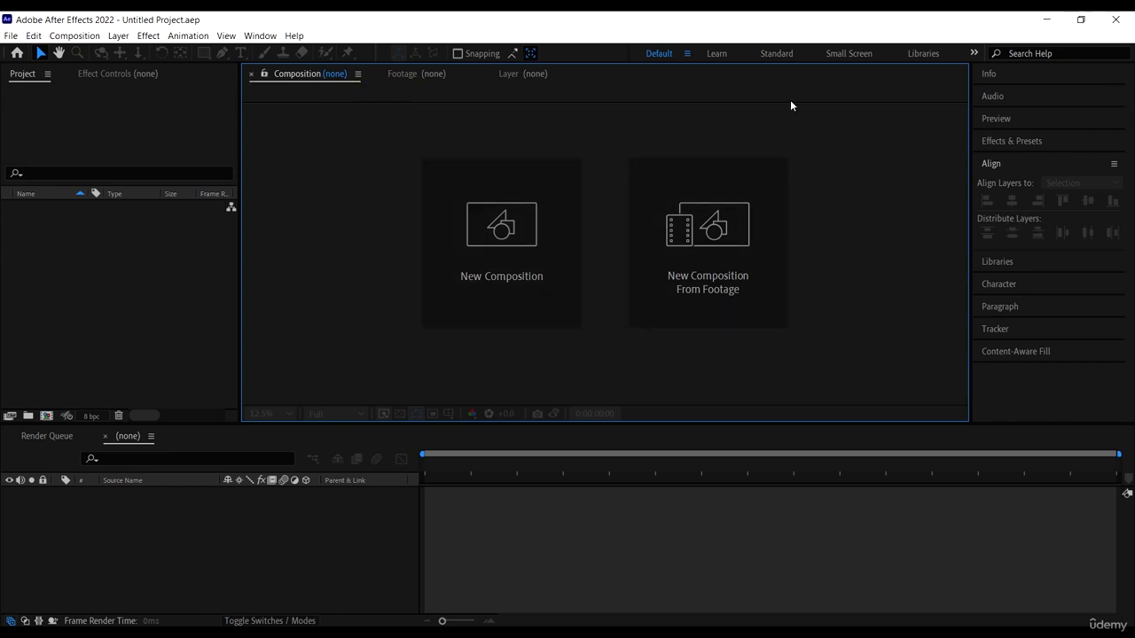
{"action": "left_click", "coordinate": [260, 35]}
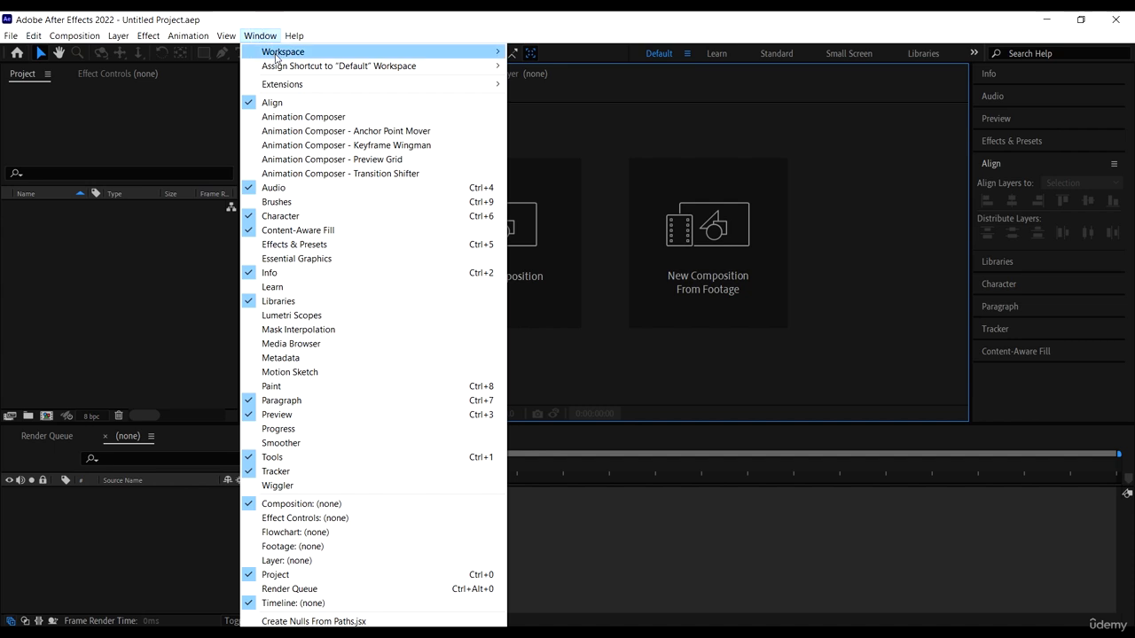
{"action": "mouse_move", "coordinate": [280, 54]}
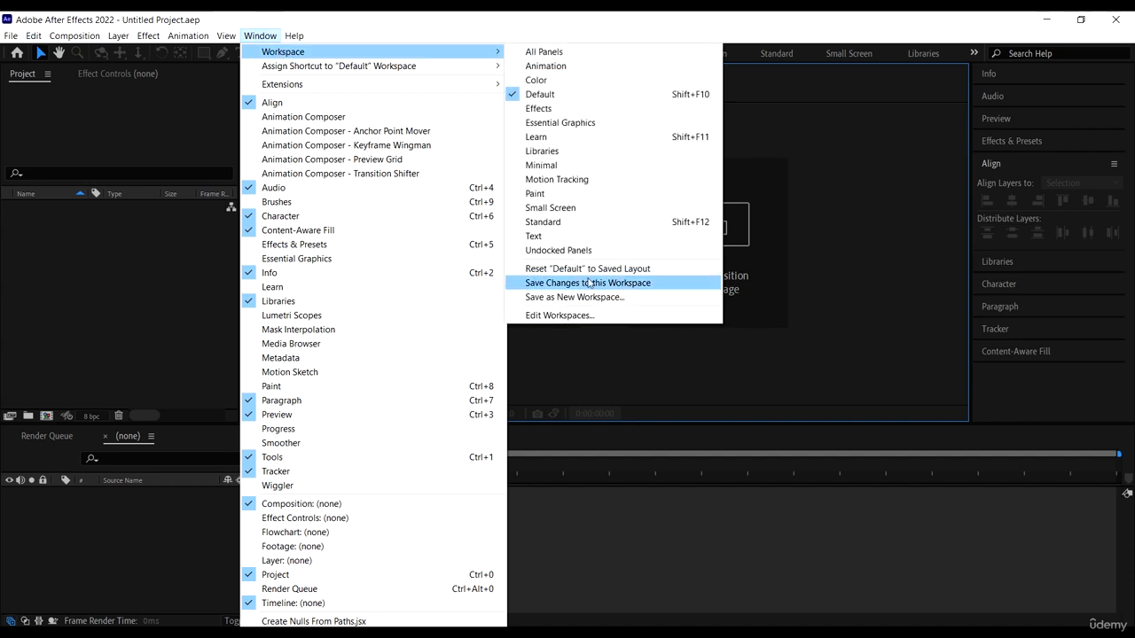
{"action": "left_click", "coordinate": [901, 184]}
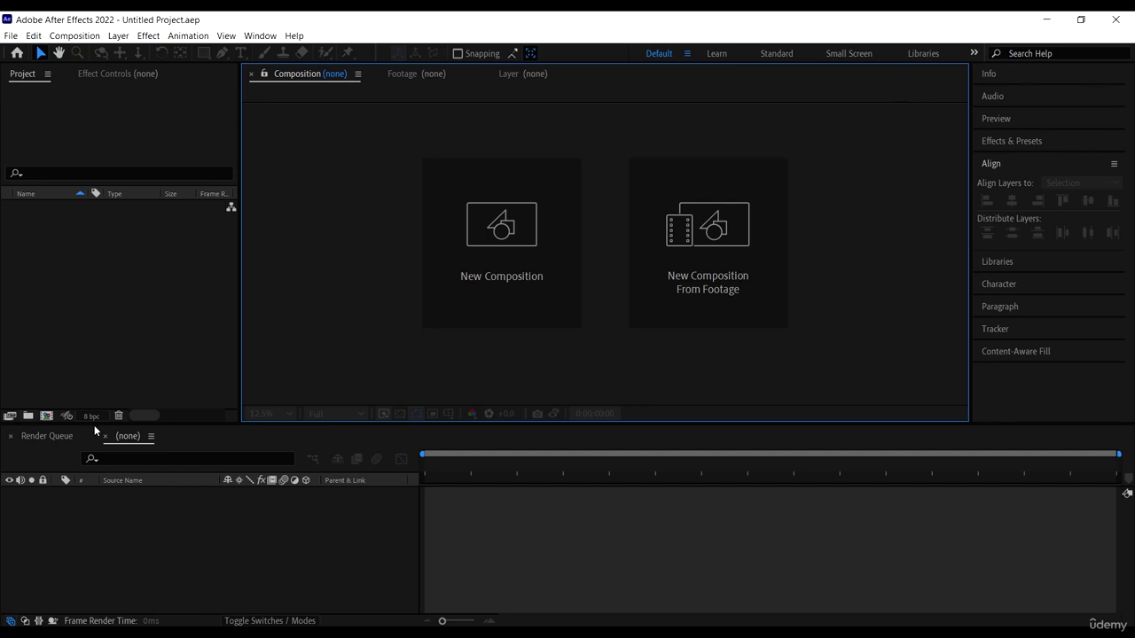
Start a new composition with a frame rate of 30 frames per second and Full resolution
{"action": "left_click", "coordinate": [515, 239]}
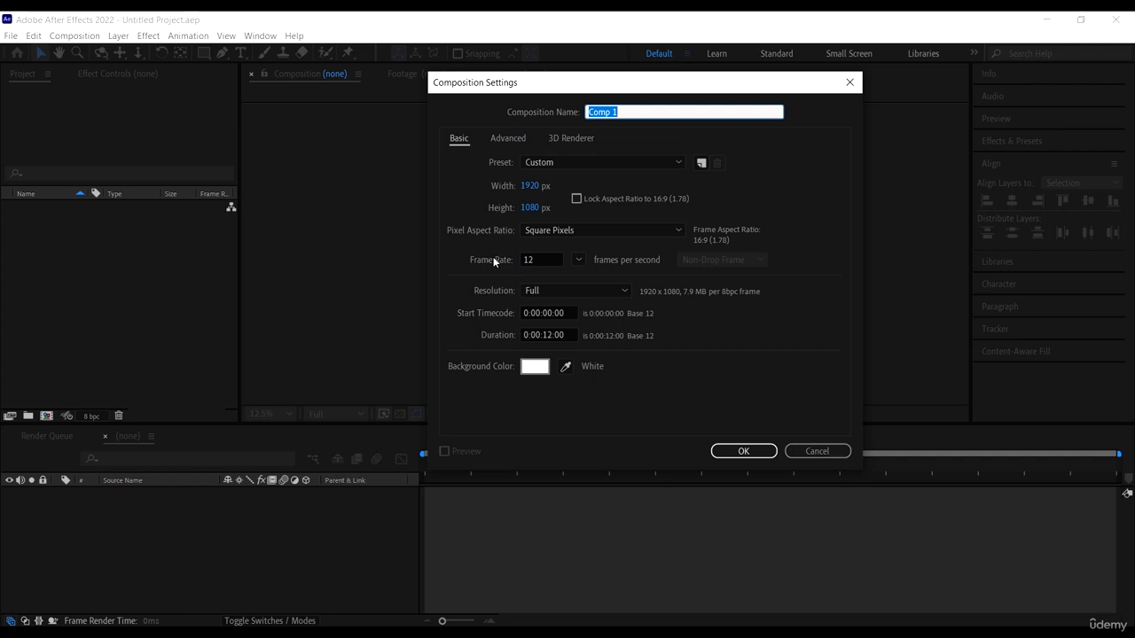
{"action": "left_click", "coordinate": [537, 260]}
{"action": "type", "text": "3"}
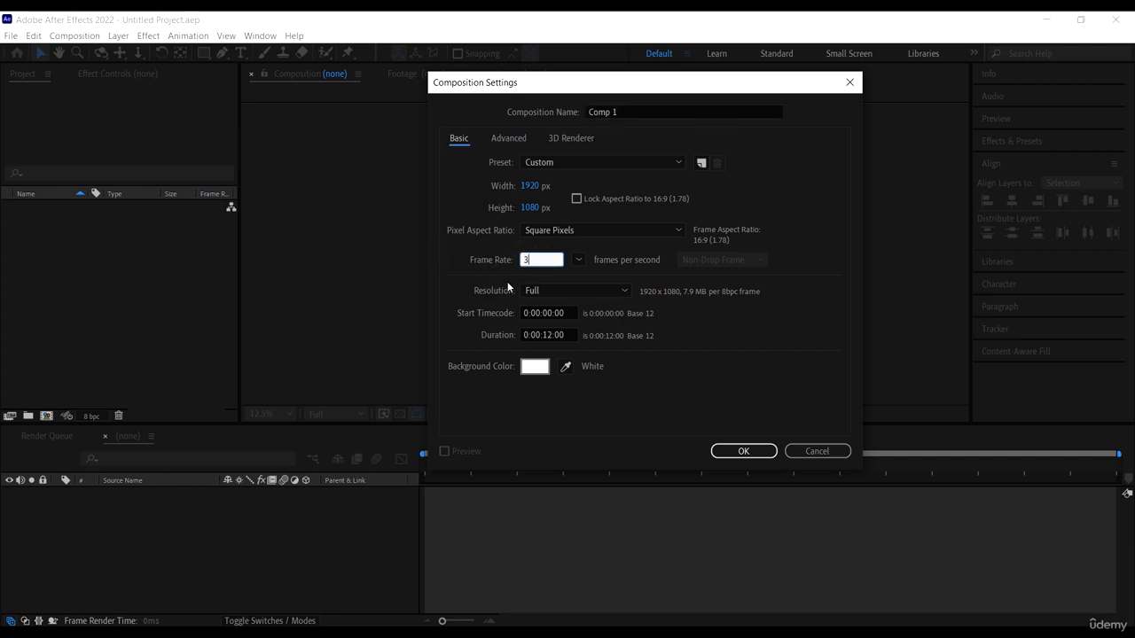
{"action": "type", "text": "0"}
{"action": "left_click", "coordinate": [744, 354]}
{"action": "left_click", "coordinate": [572, 291]}
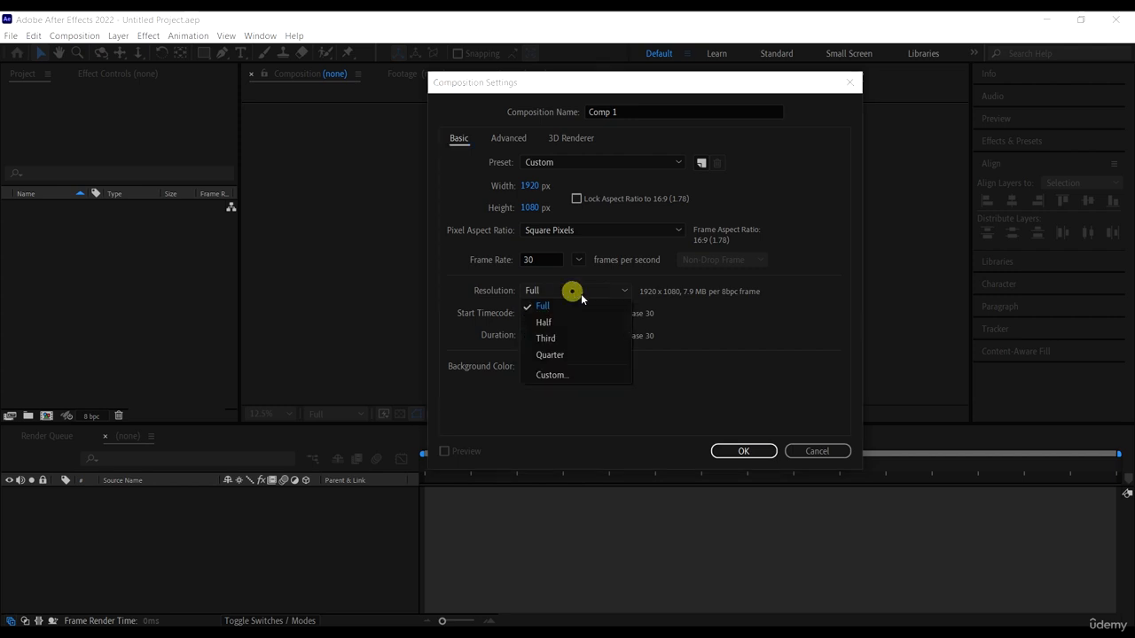
{"action": "left_click", "coordinate": [587, 292]}
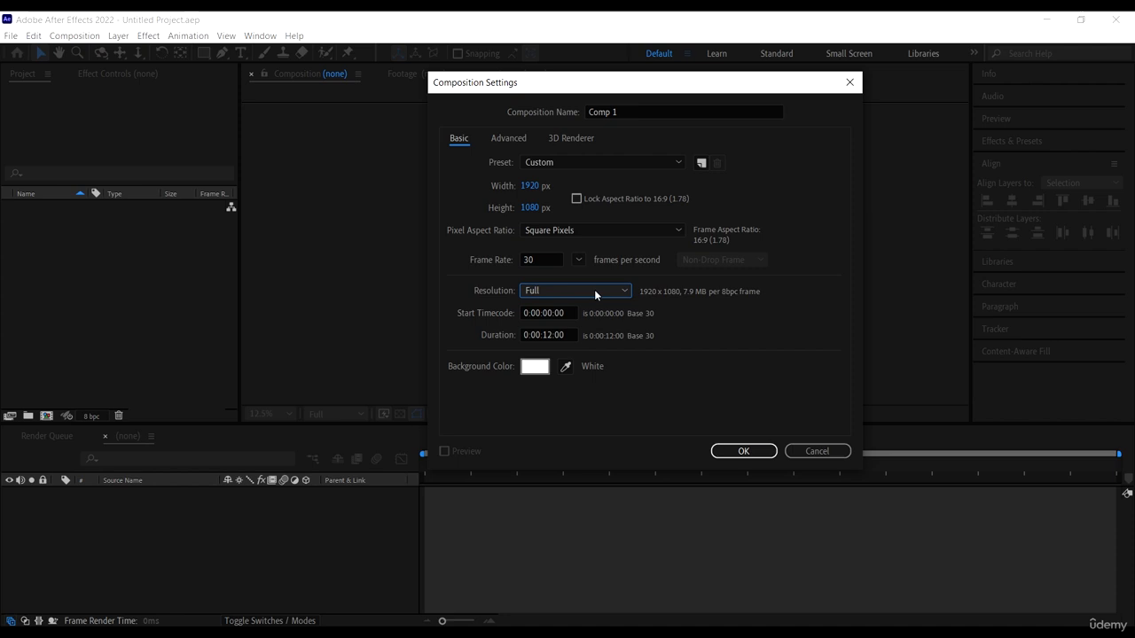
{"action": "left_click", "coordinate": [546, 297]}
{"action": "left_click", "coordinate": [537, 294]}
Set the new composition's duration to 0:00:20:00
{"action": "left_click", "coordinate": [549, 335]}
{"action": "double_click", "coordinate": [549, 335]}
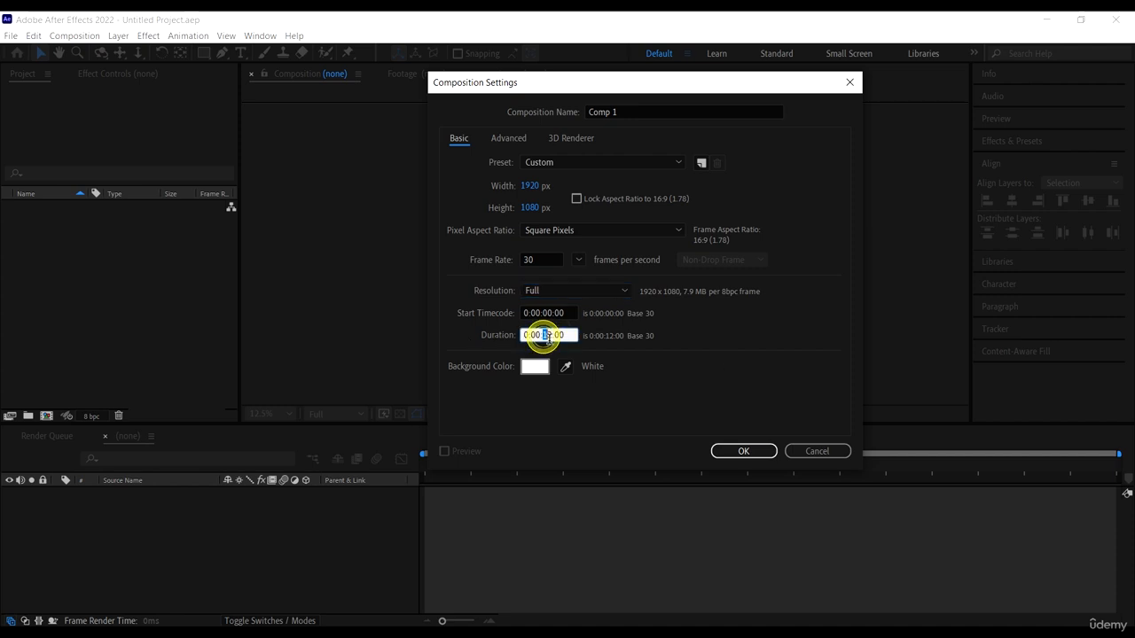
{"action": "type", "text": "20"}
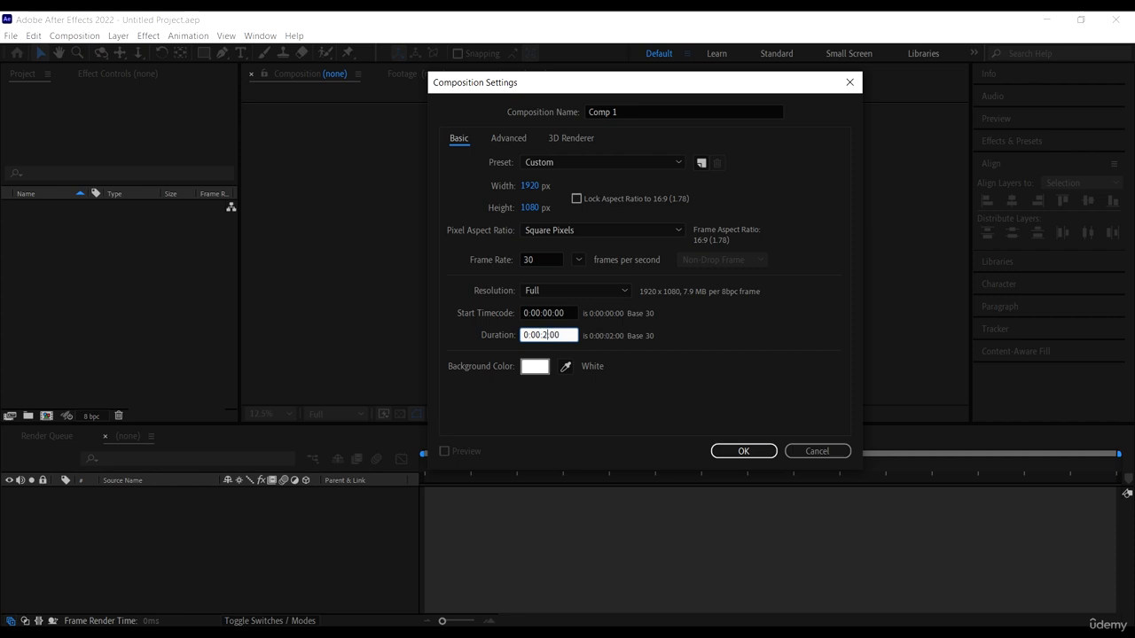
{"action": "left_click", "coordinate": [566, 335]}
{"action": "double_click", "coordinate": [532, 336]}
Choose white as the background color and create the composition with the chosen settings
{"action": "left_click", "coordinate": [541, 371]}
{"action": "left_click_drag", "start_coordinate": [773, 339], "coordinate": [665, 238]}
{"action": "left_click", "coordinate": [1002, 298]}
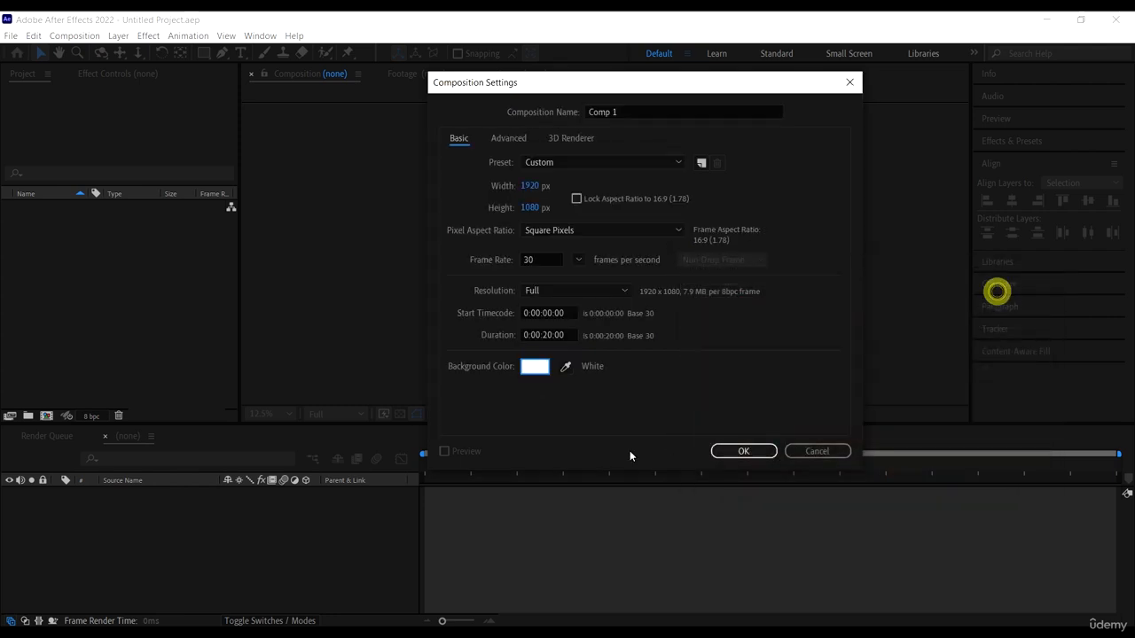
{"action": "left_click", "coordinate": [736, 455]}
{"action": "scroll", "coordinate": [626, 249], "scroll_direction": "up", "scroll_amount": 1}
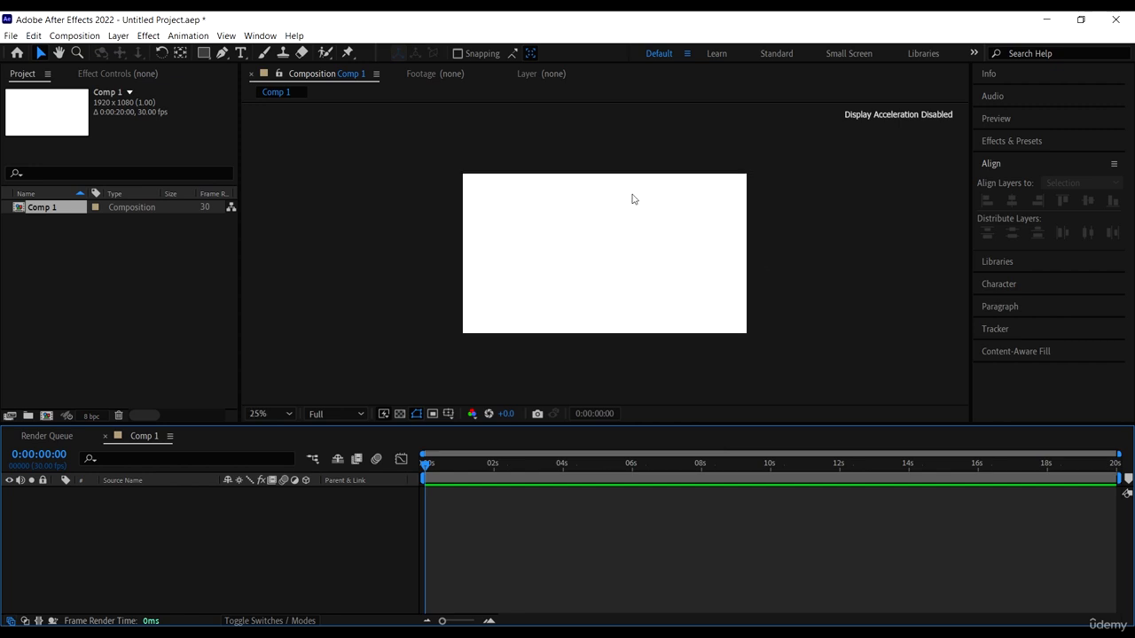
{"action": "scroll", "coordinate": [646, 219], "scroll_direction": "up", "scroll_amount": 1}
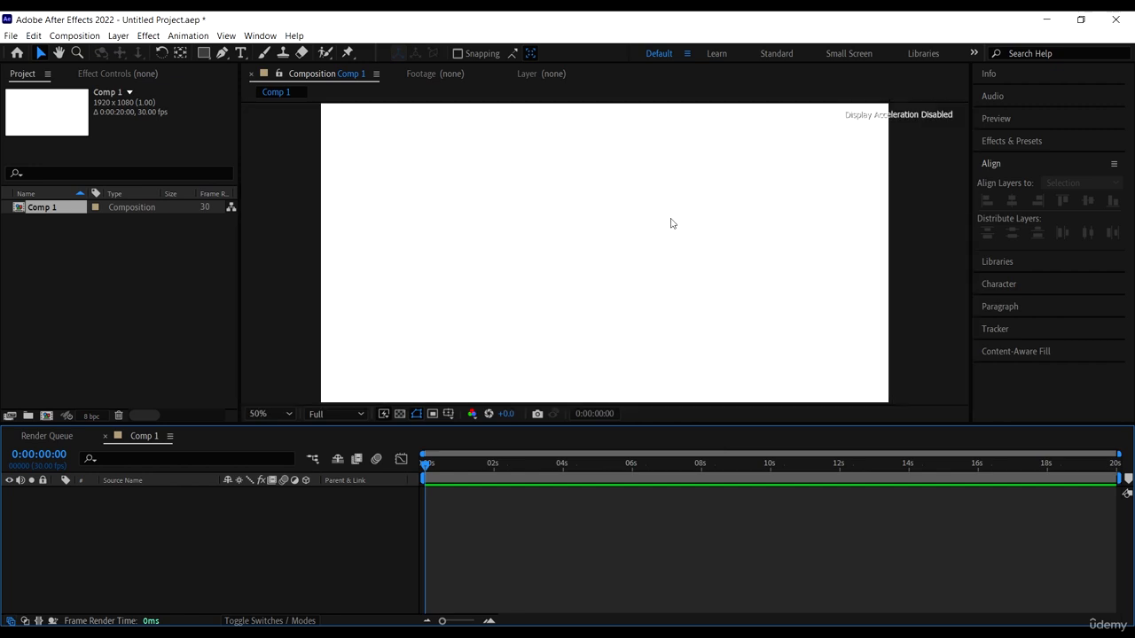
{"action": "scroll", "coordinate": [671, 223], "scroll_direction": "down", "scroll_amount": 1}
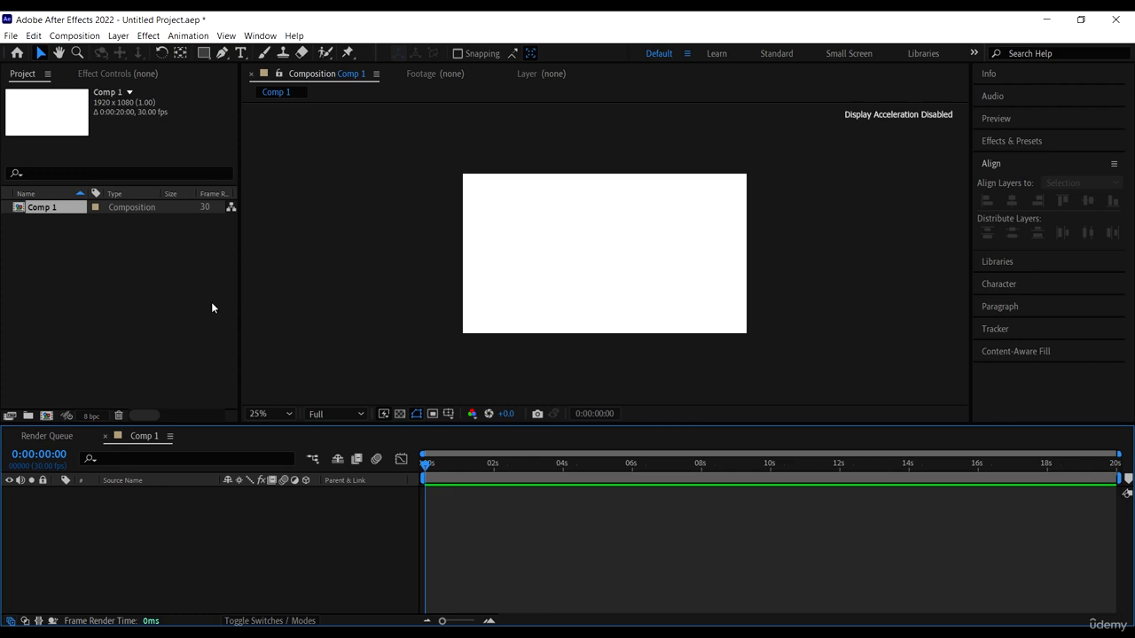
Import the Logo Animation Illustrator file from the 11 ANIMATION folder as Composition - Retain Layer Sizes
{"action": "double_click", "coordinate": [72, 324]}
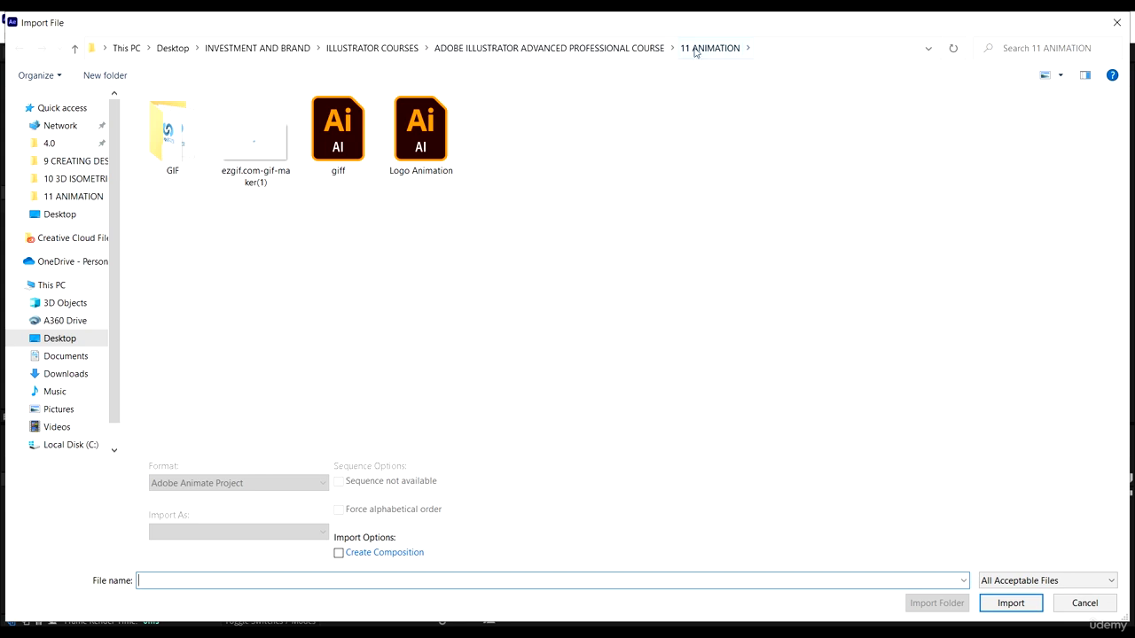
{"action": "left_click", "coordinate": [403, 162]}
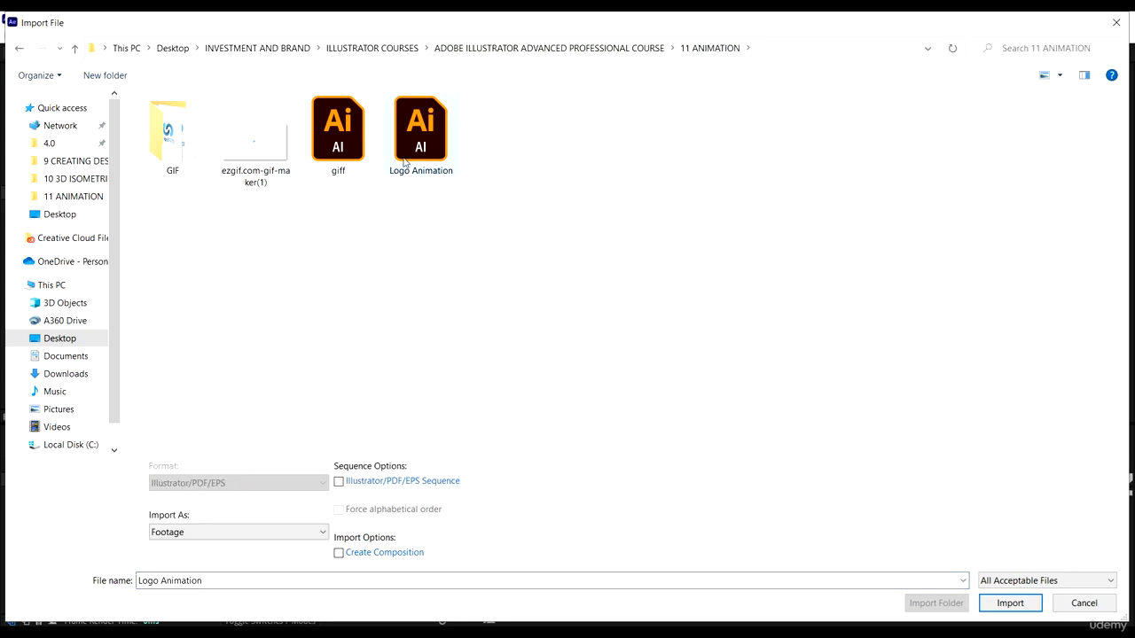
{"action": "left_click", "coordinate": [201, 537]}
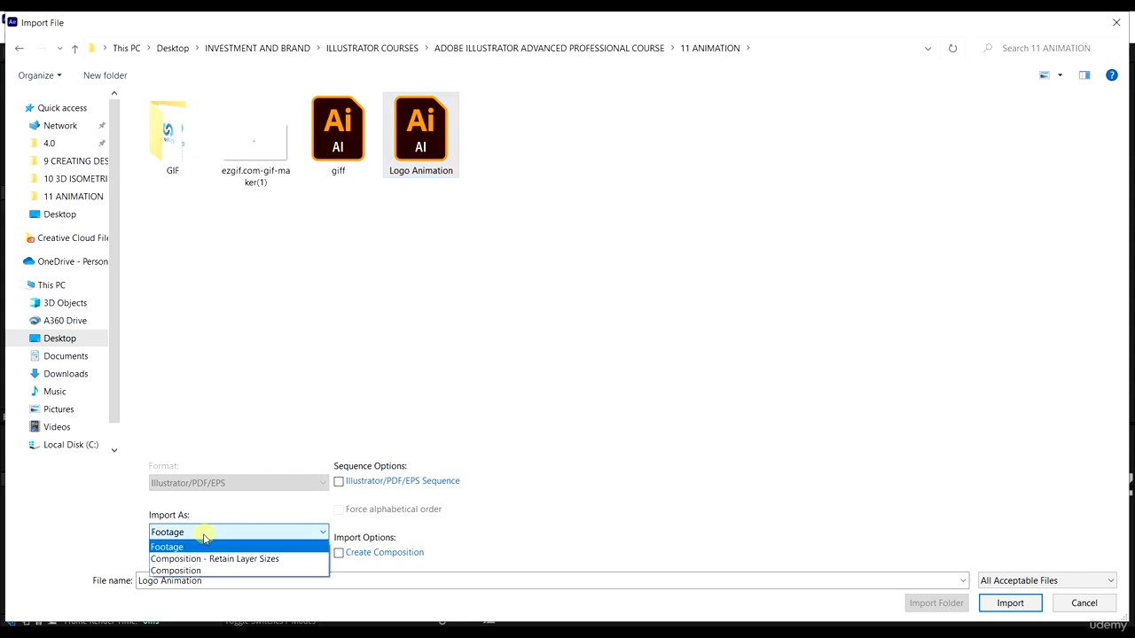
{"action": "left_click", "coordinate": [265, 562]}
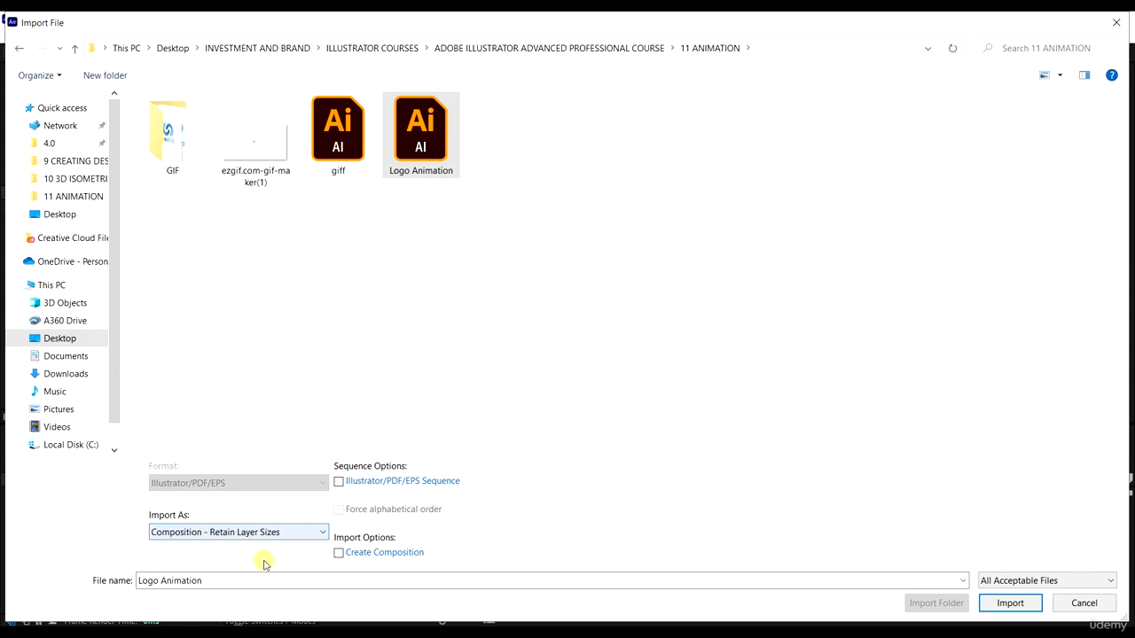
{"action": "left_click", "coordinate": [1006, 602]}
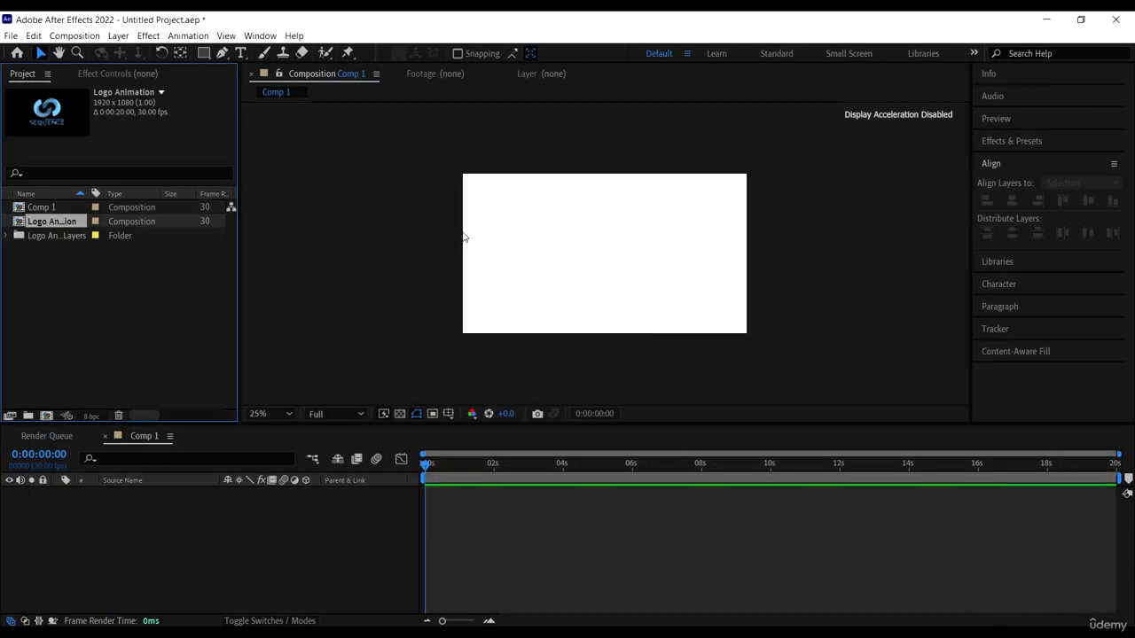
Examine the vector art files inside the imported Logo Animation Layers folder, then collapse the folder and clear the selection
{"action": "left_click", "coordinate": [7, 236]}
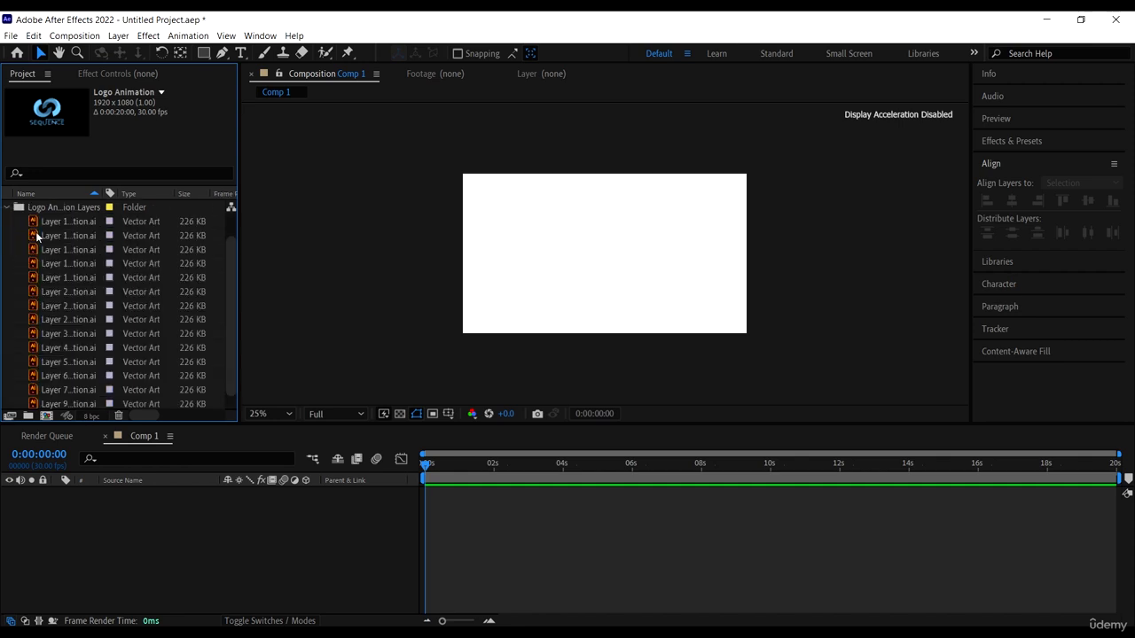
{"action": "scroll", "coordinate": [105, 248], "scroll_direction": "up", "scroll_amount": 1}
{"action": "left_click", "coordinate": [60, 254]}
{"action": "scroll", "coordinate": [2, 213], "scroll_direction": "down", "scroll_amount": 1}
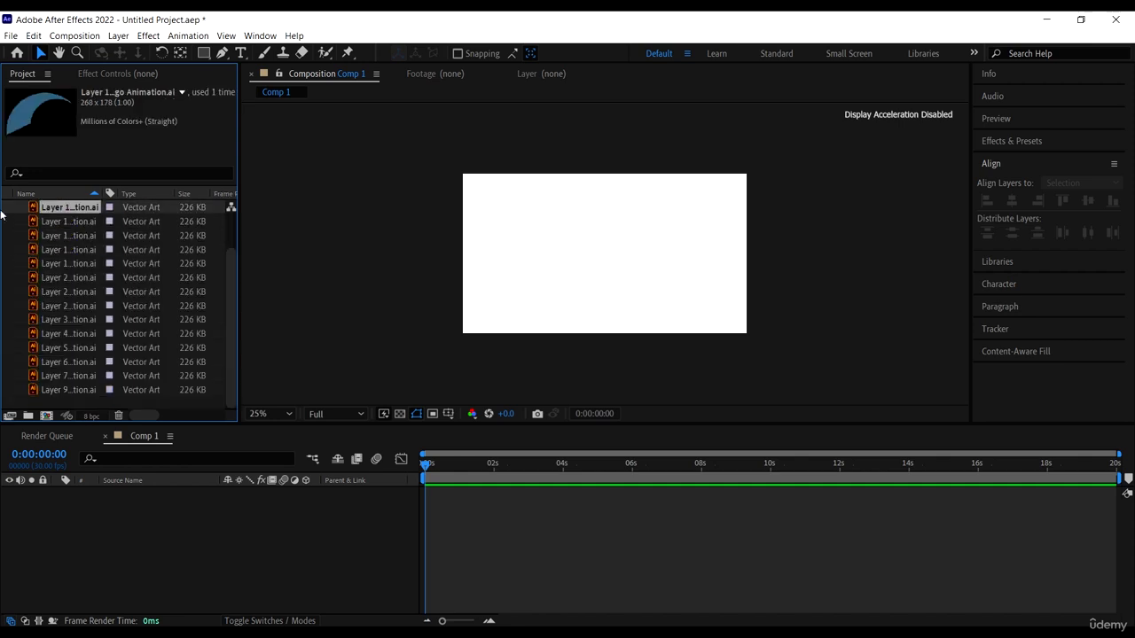
{"action": "left_click", "coordinate": [75, 390], "text": "shift"}
{"action": "scroll", "coordinate": [76, 390], "scroll_direction": "up", "scroll_amount": 1}
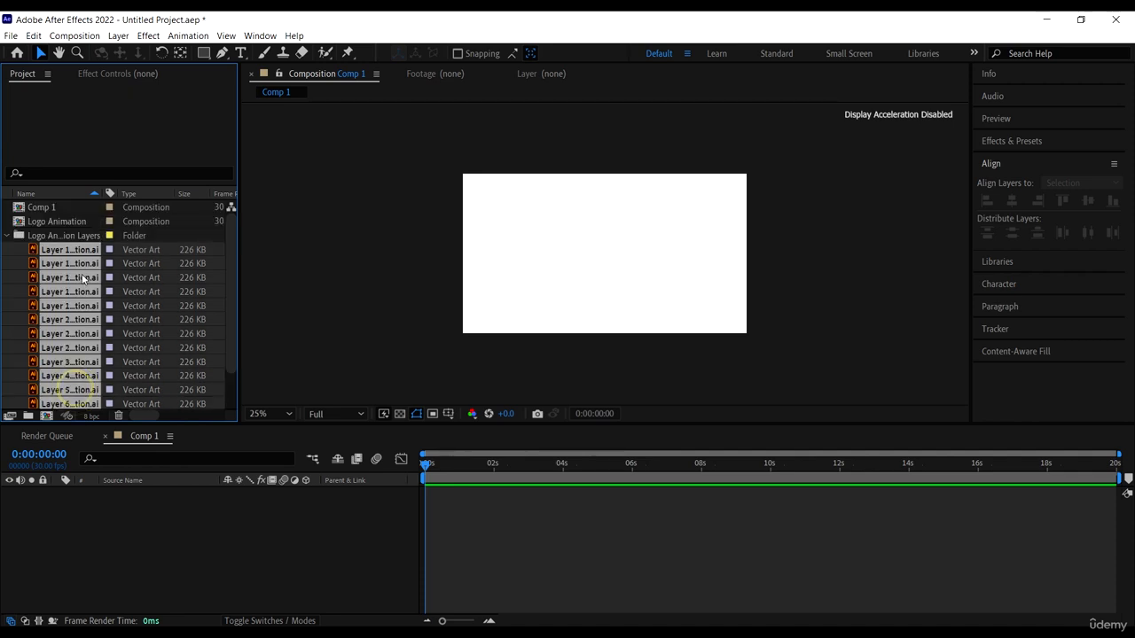
{"action": "left_click", "coordinate": [9, 239]}
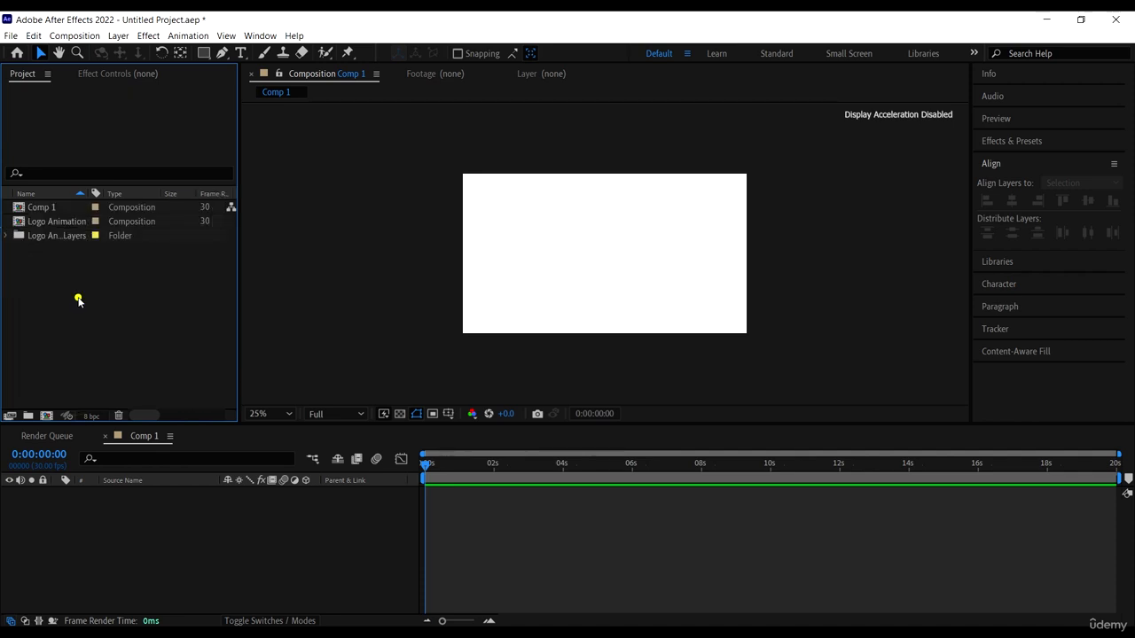
{"action": "left_click", "coordinate": [78, 298]}
Open the Logo Animation composition and inspect the SEQUENCE logo artwork up close
{"action": "left_click", "coordinate": [55, 225]}
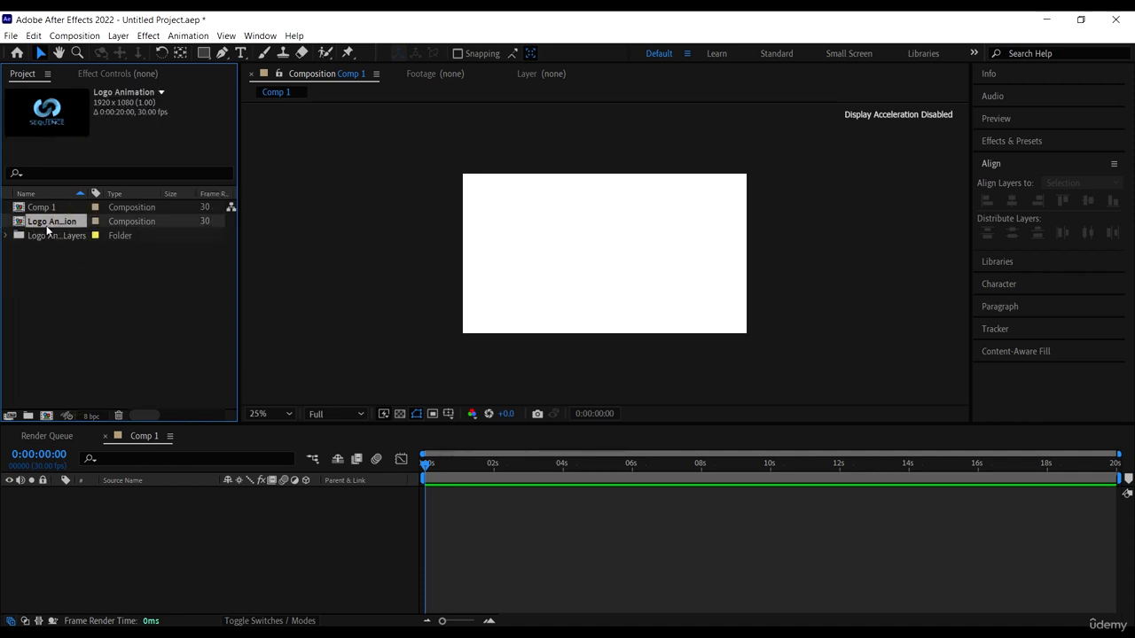
{"action": "double_click", "coordinate": [46, 224]}
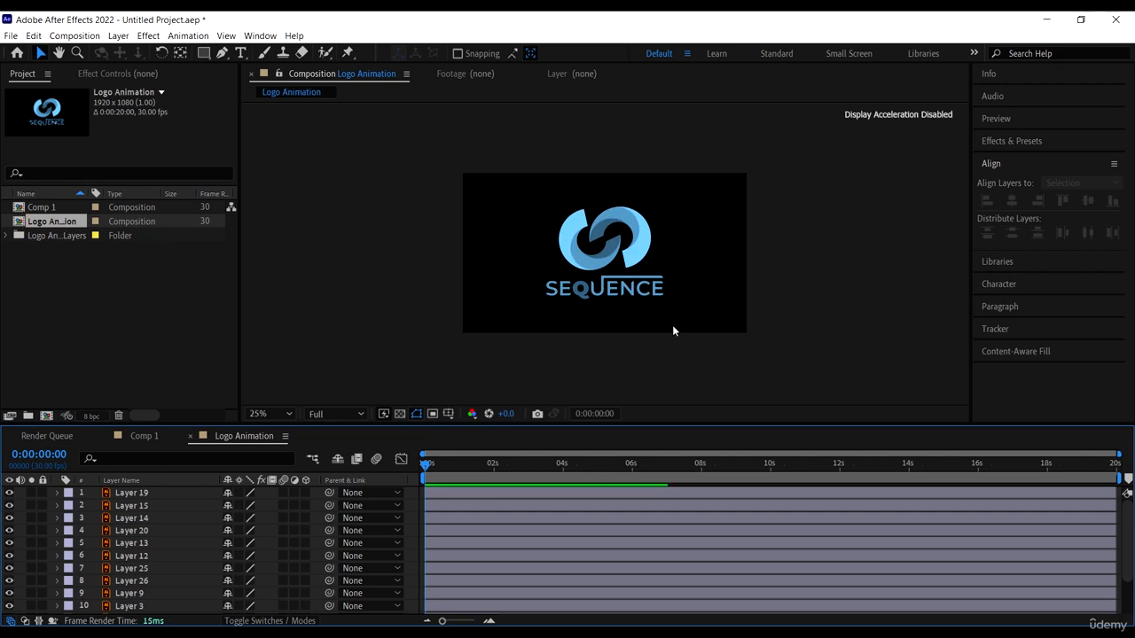
{"action": "scroll", "coordinate": [612, 217], "scroll_direction": "up", "scroll_amount": 5}
{"action": "scroll", "coordinate": [614, 222], "scroll_direction": "up", "scroll_amount": 2}
{"action": "scroll", "coordinate": [617, 226], "scroll_direction": "down", "scroll_amount": 14}
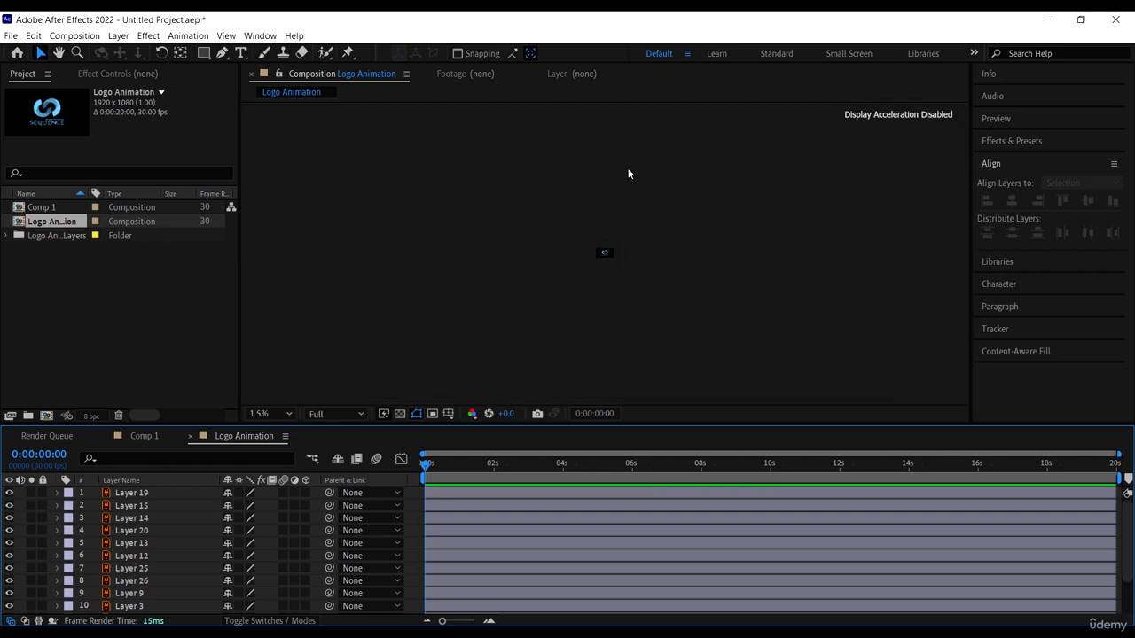
{"action": "scroll", "coordinate": [612, 266], "scroll_direction": "up", "scroll_amount": 4}
{"action": "left_click_drag", "start_coordinate": [609, 344], "coordinate": [646, 193]}
{"action": "scroll", "coordinate": [646, 197], "scroll_direction": "up", "scroll_amount": 3}
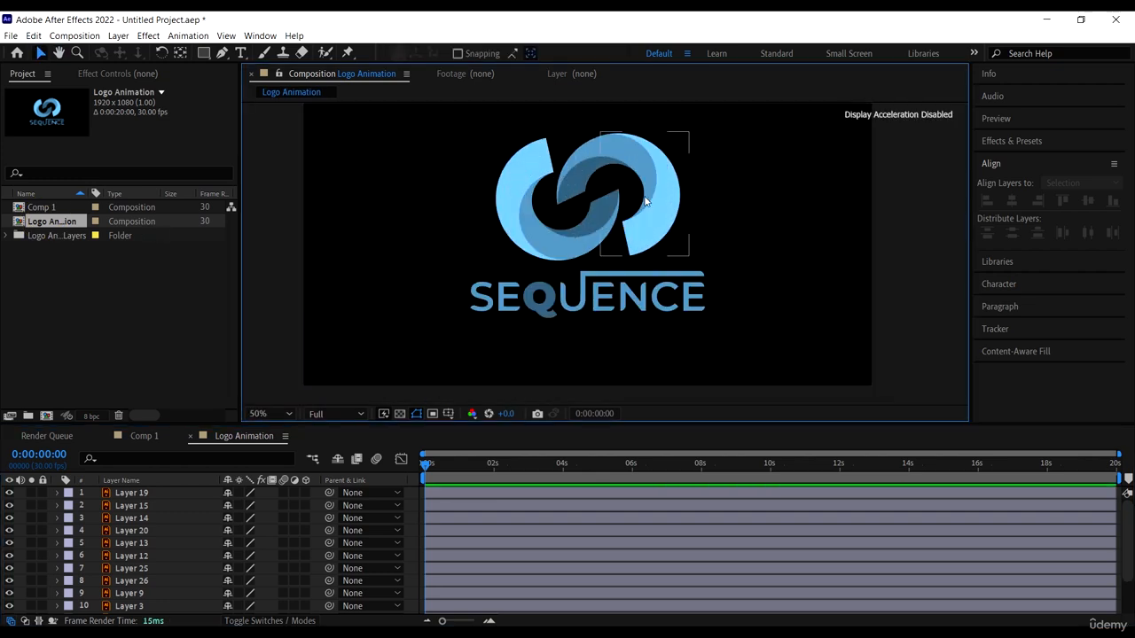
Enlarge the timeline area until all logo layers fit, and show the composition at 25% magnification
{"action": "scroll", "coordinate": [609, 218], "scroll_direction": "down", "scroll_amount": 3}
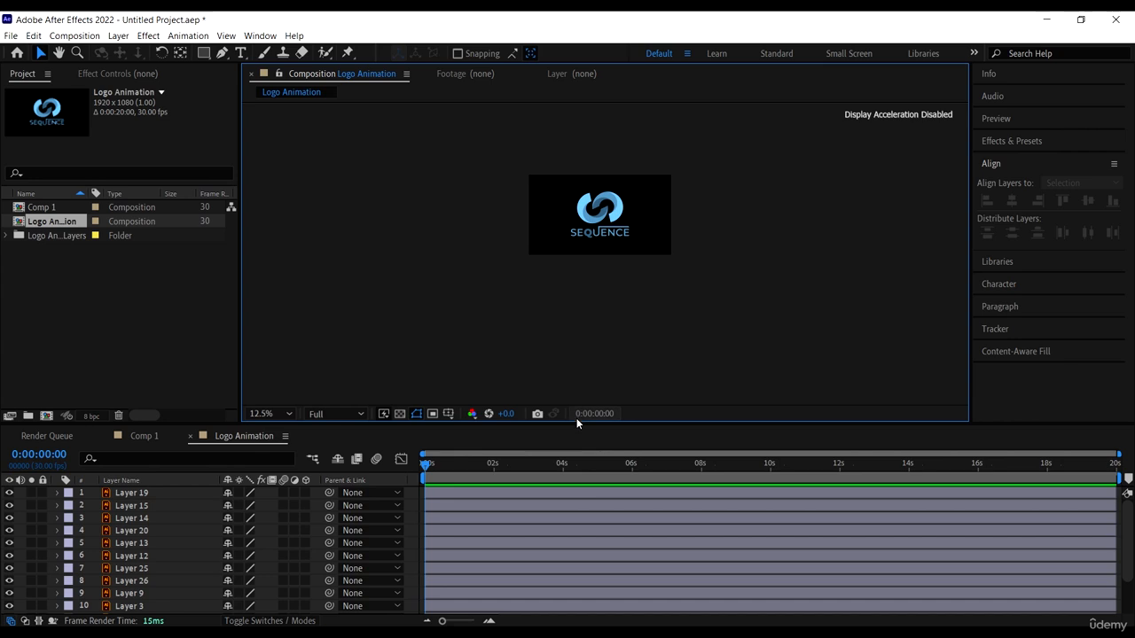
{"action": "left_click_drag", "start_coordinate": [576, 422], "coordinate": [583, 307]}
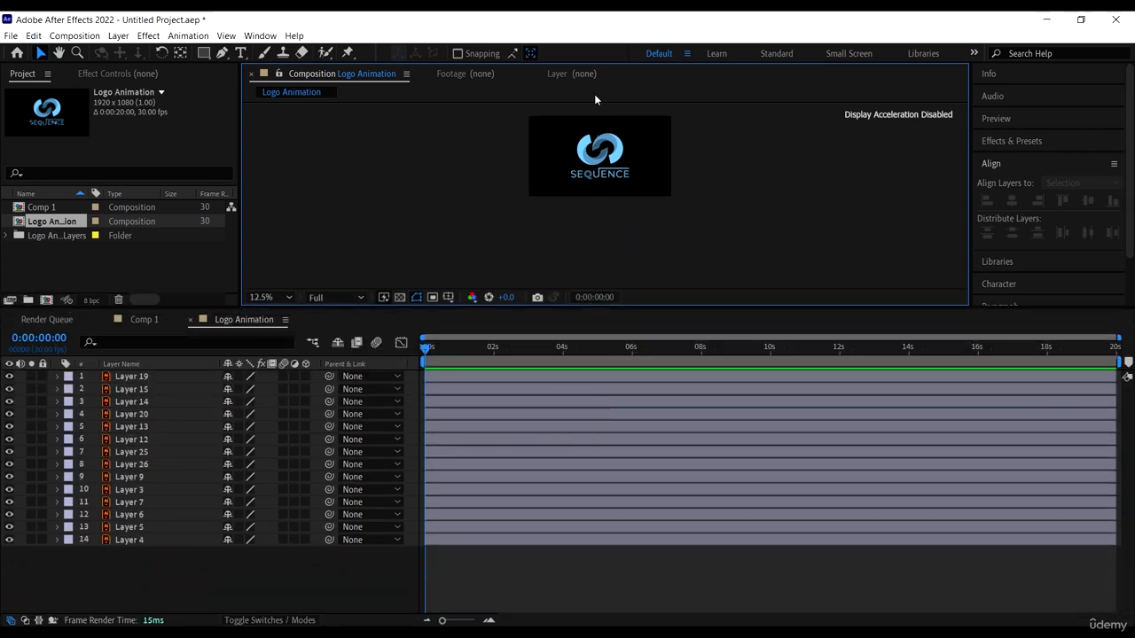
{"action": "scroll", "coordinate": [607, 142], "scroll_direction": "up", "scroll_amount": 1}
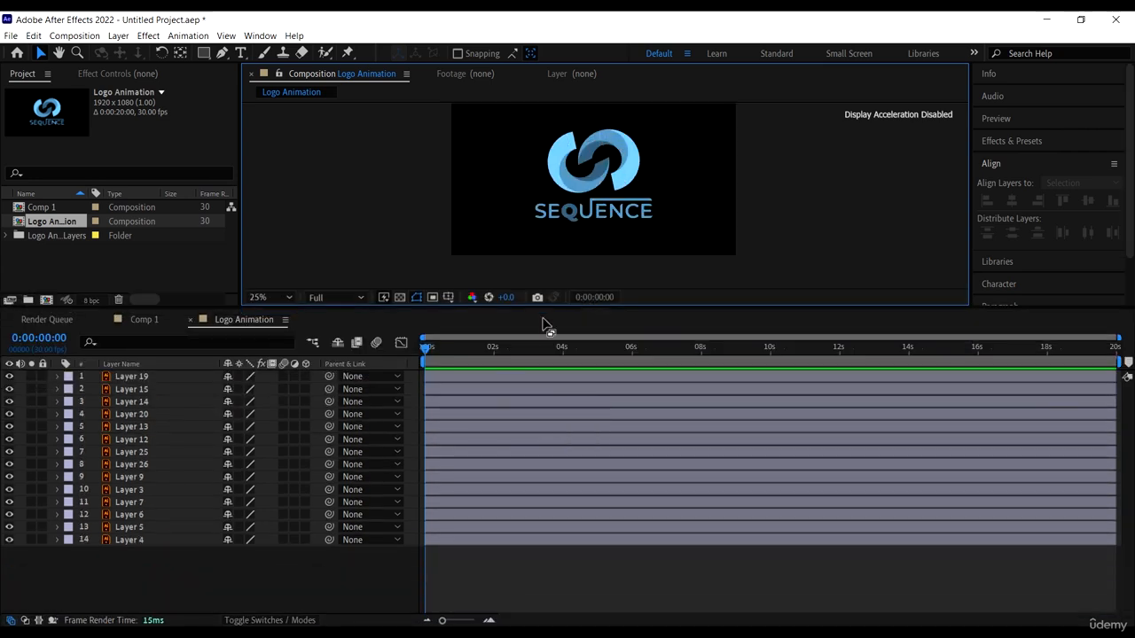
Enlarge the Logo Animation composition to 2552 x 1436 px in its settings, with the aspect ratio locked to 16:9
{"action": "left_click_drag", "start_coordinate": [542, 306], "coordinate": [542, 427]}
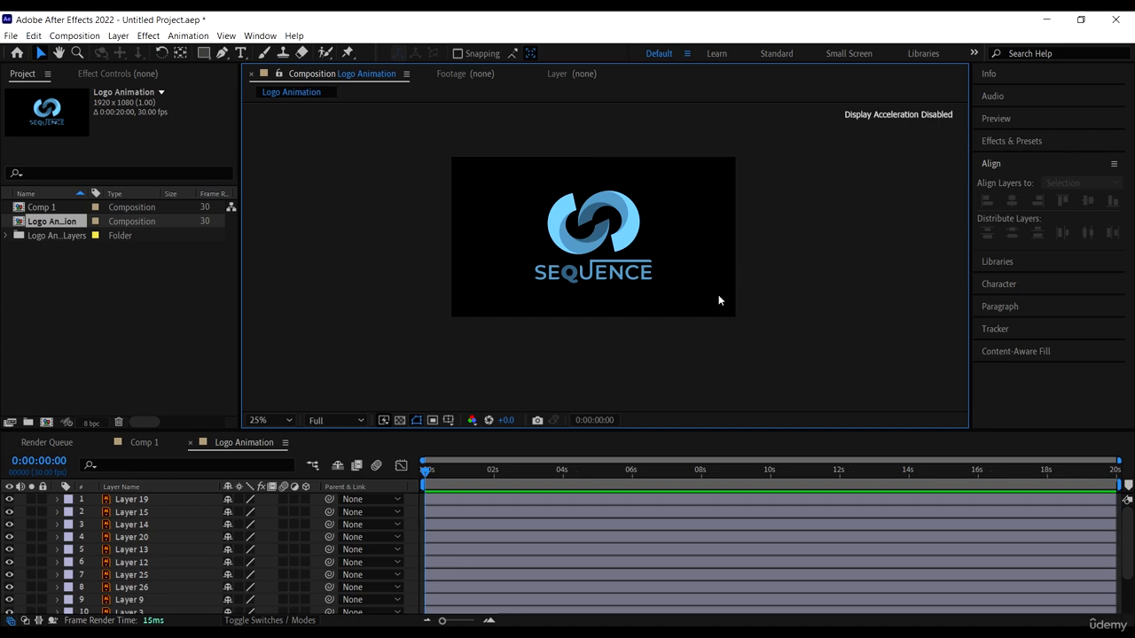
{"action": "left_click", "coordinate": [76, 36]}
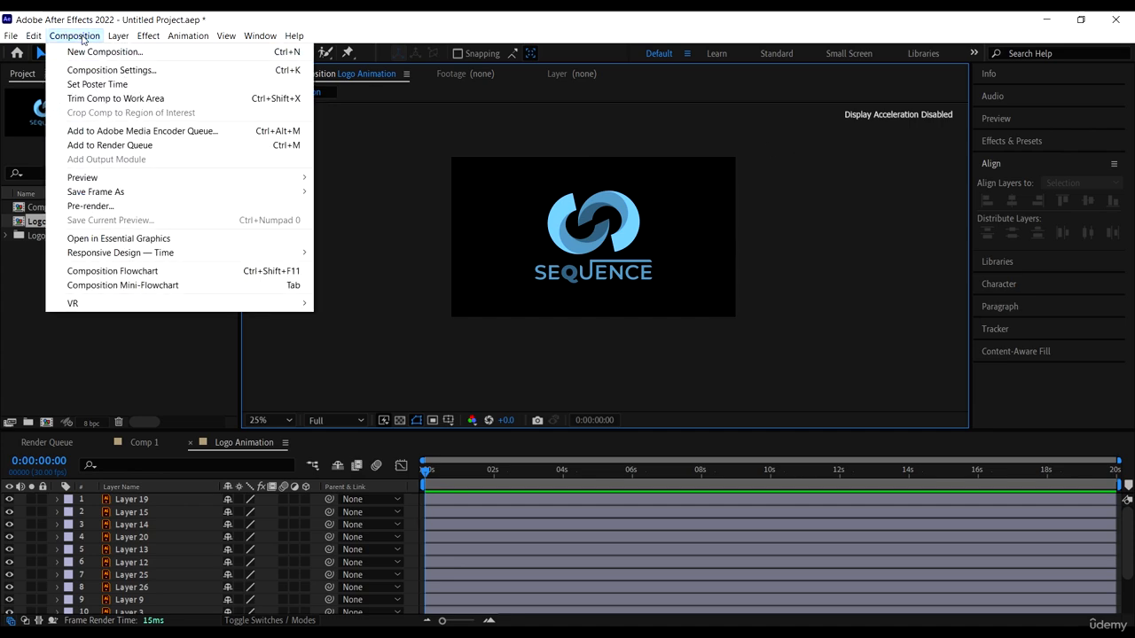
{"action": "left_click", "coordinate": [80, 37]}
{"action": "left_click", "coordinate": [82, 39]}
{"action": "left_click", "coordinate": [111, 70]}
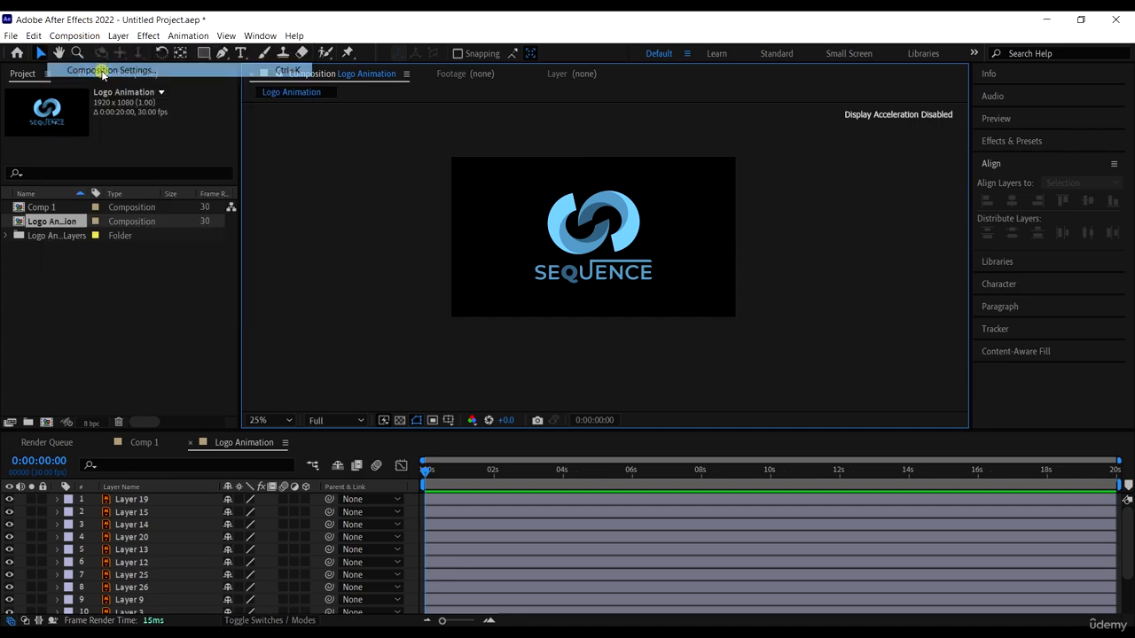
{"action": "left_click_drag", "start_coordinate": [639, 89], "coordinate": [900, 102]}
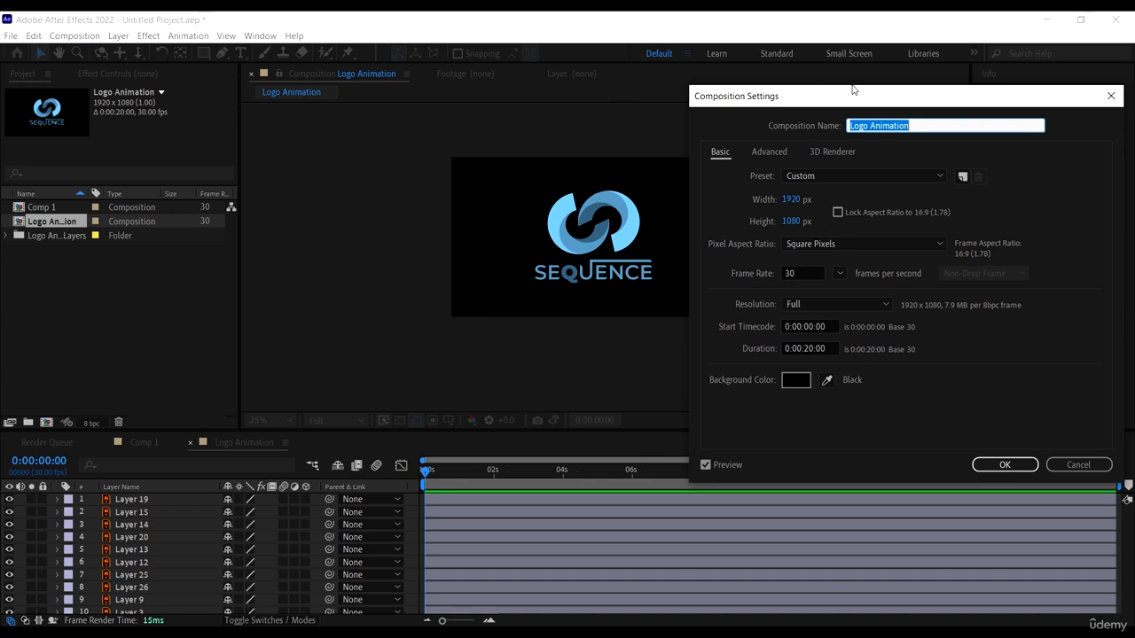
{"action": "left_click_drag", "start_coordinate": [853, 90], "coordinate": [899, 74]}
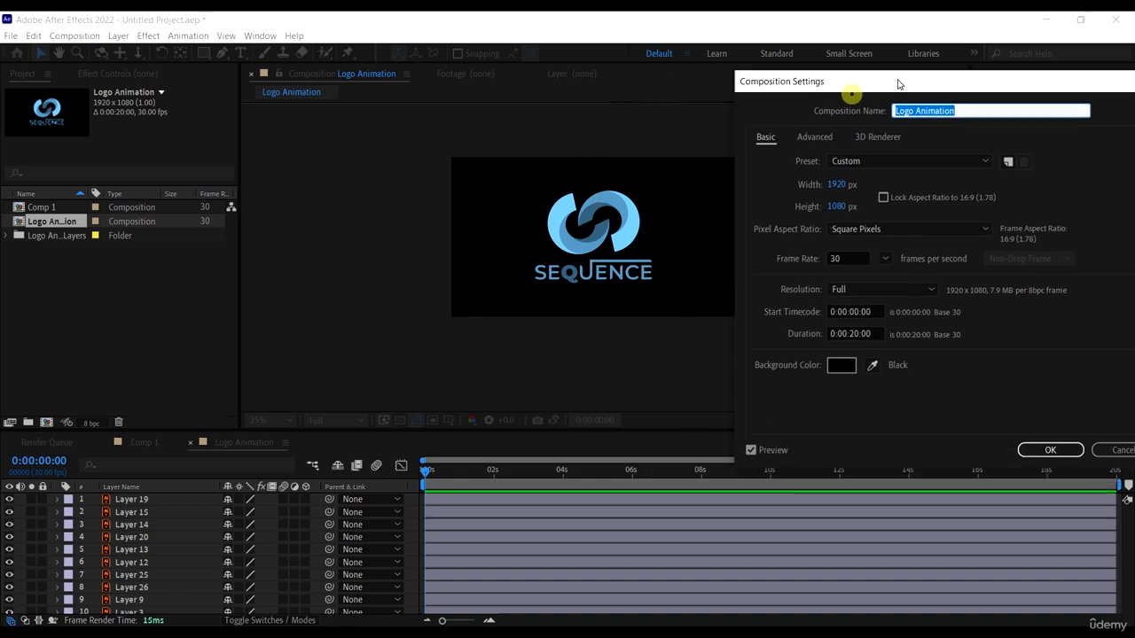
{"action": "left_click", "coordinate": [884, 200]}
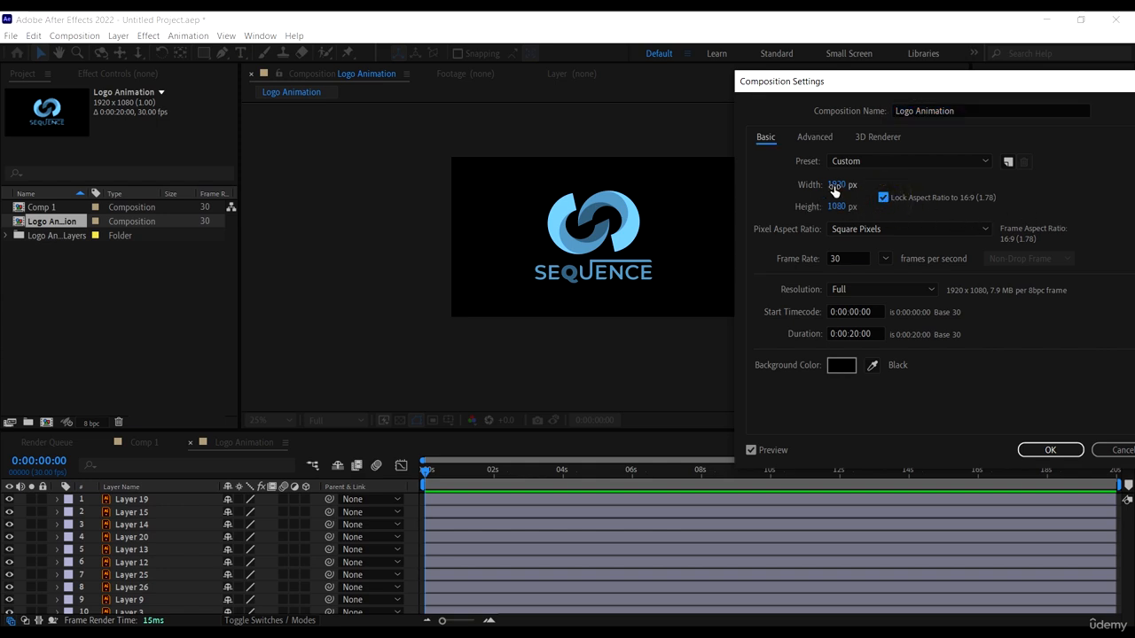
{"action": "left_click_drag", "start_coordinate": [834, 190], "coordinate": [913, 189]}
{"action": "left_click", "coordinate": [1050, 448]}
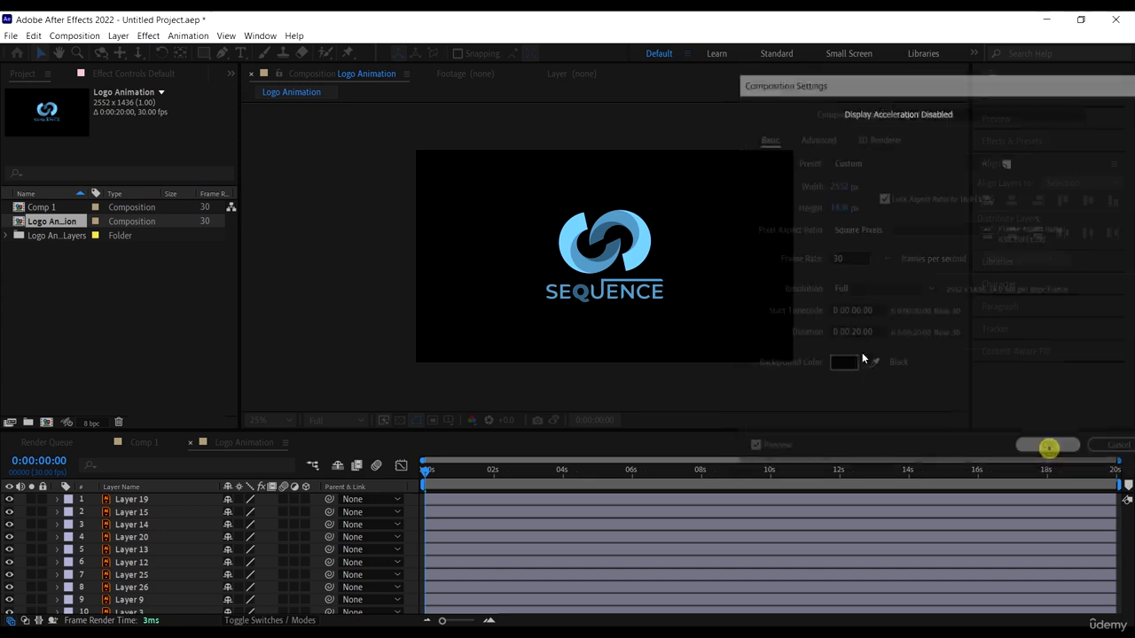
Try shifting the Layer 15 shape of the logo symbol slightly, and undo the move
{"action": "scroll", "coordinate": [619, 238], "scroll_direction": "up", "scroll_amount": 2}
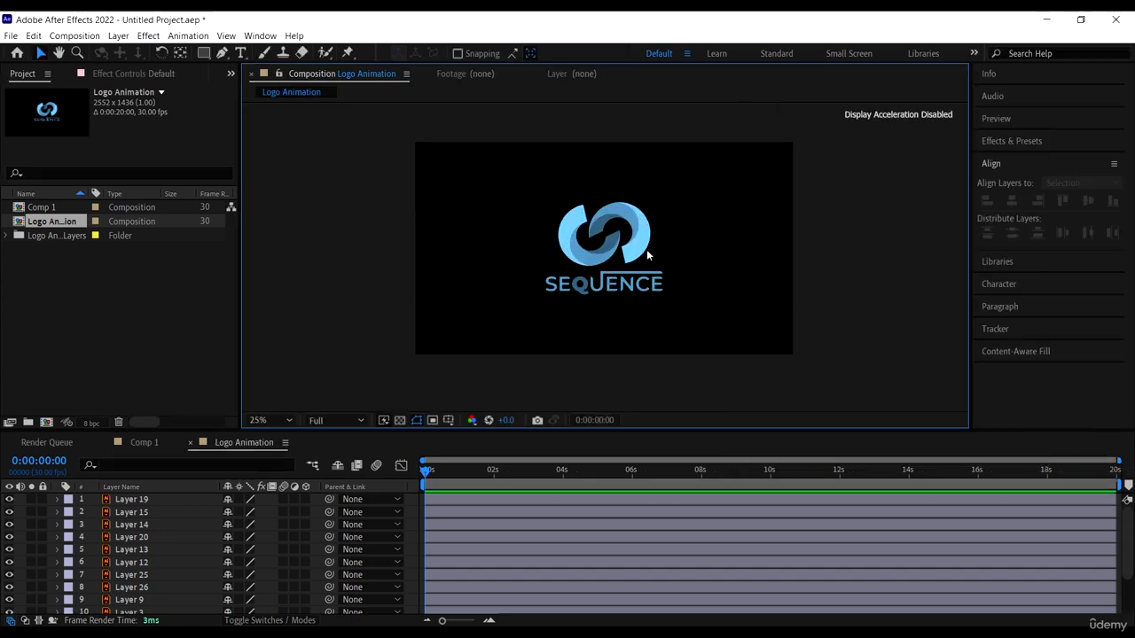
{"action": "scroll", "coordinate": [619, 244], "scroll_direction": "up", "scroll_amount": 2}
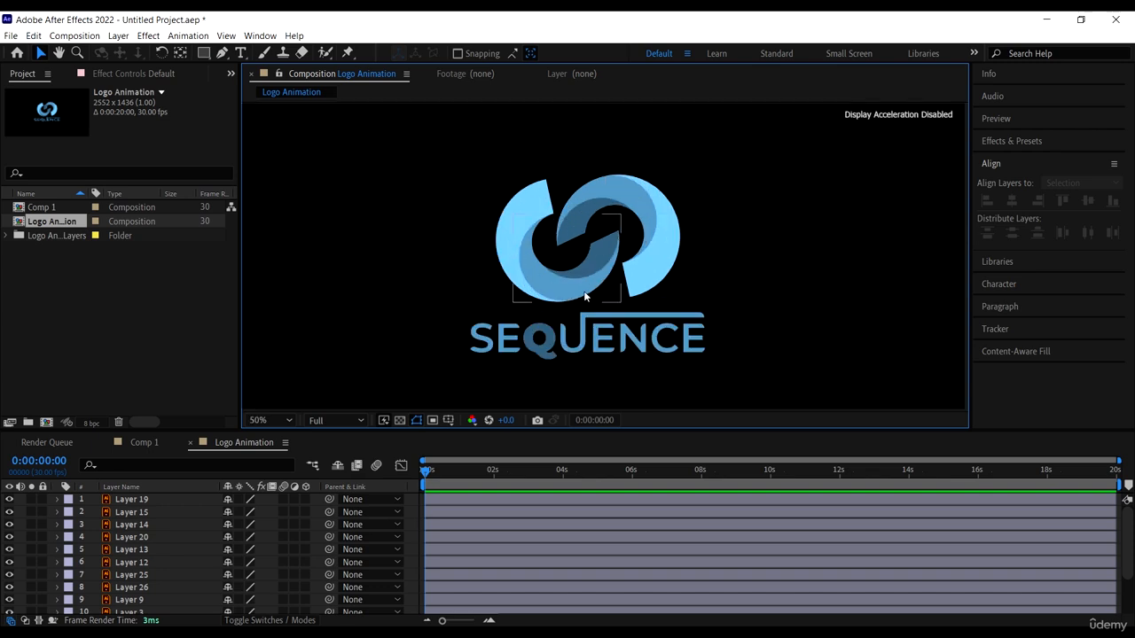
{"action": "left_click", "coordinate": [587, 256]}
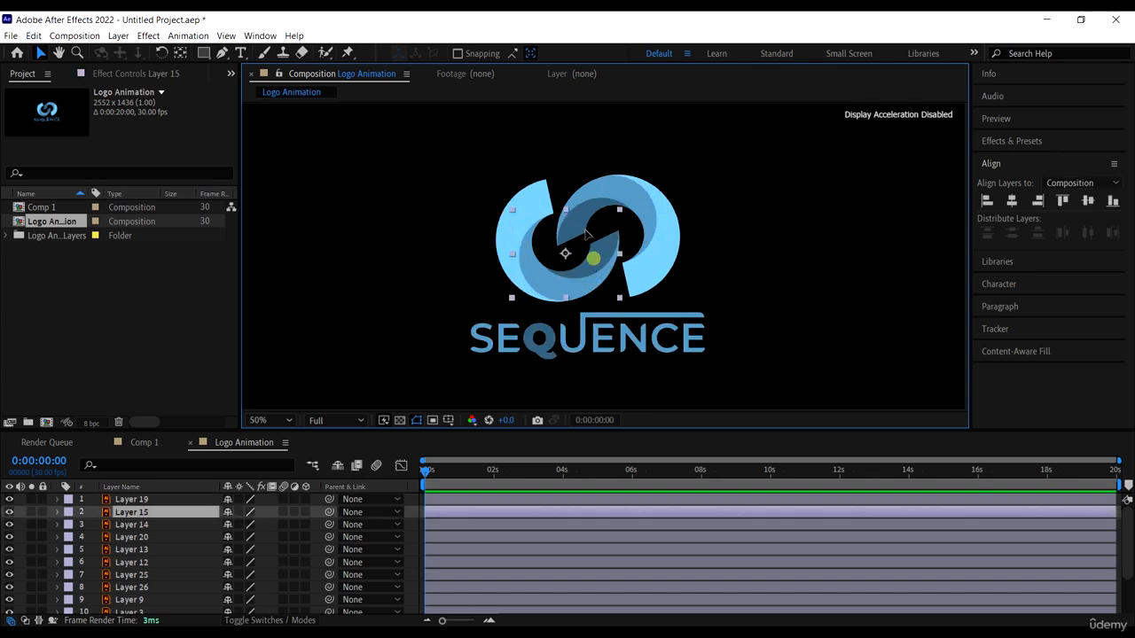
{"action": "left_click_drag", "start_coordinate": [590, 259], "coordinate": [593, 247]}
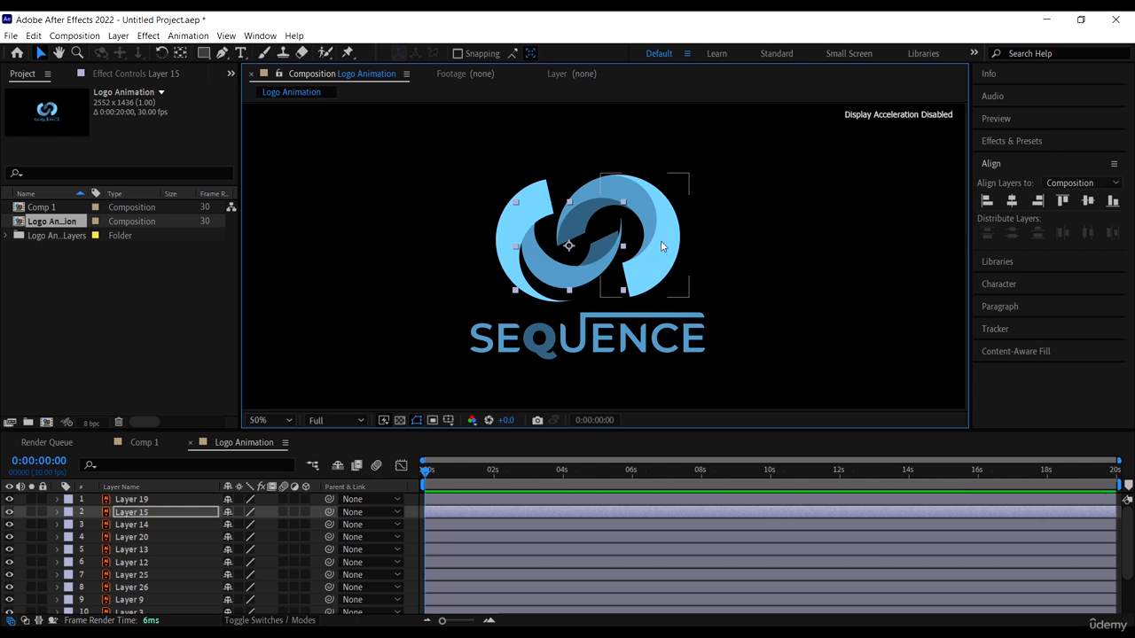
{"action": "key", "text": "ctrl+y"}
{"action": "left_click", "coordinate": [1125, 465]}
{"action": "key", "text": "ctrl+z"}
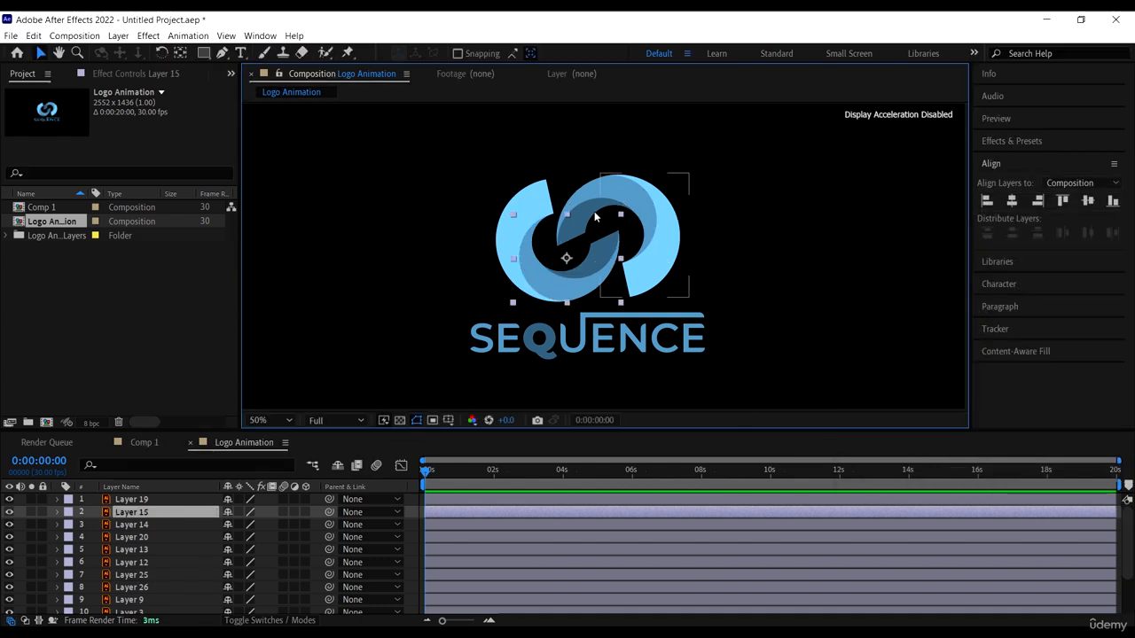
Check which layers hold the two light-blue outer curves of the logo symbol, and clear the selection
{"action": "left_click", "coordinate": [670, 211]}
{"action": "left_click", "coordinate": [507, 222]}
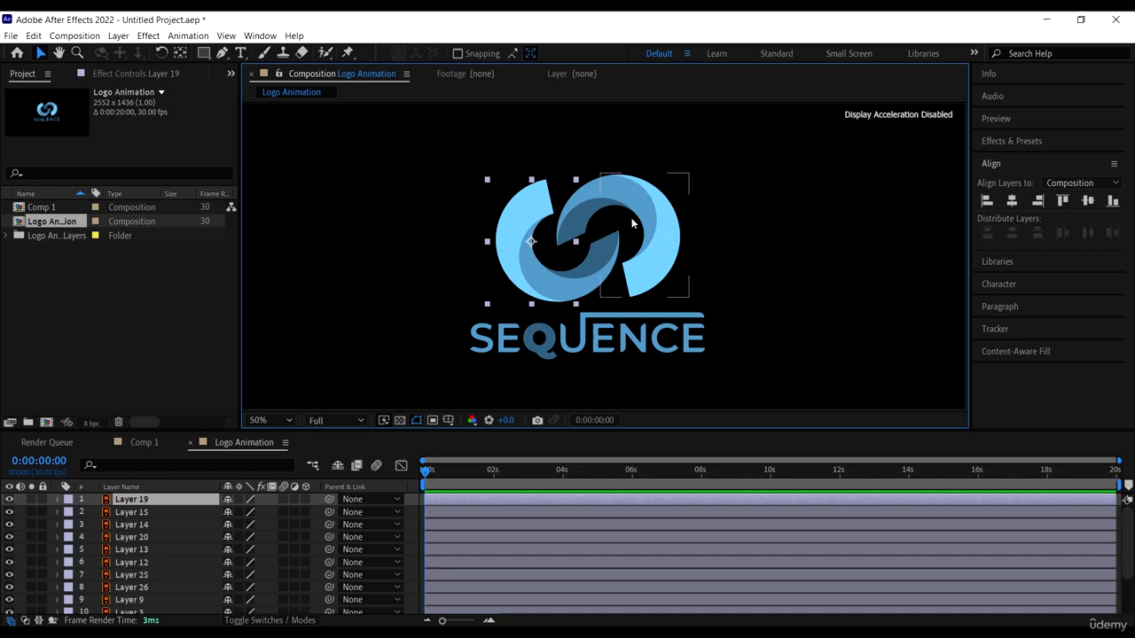
{"action": "scroll", "coordinate": [608, 220], "scroll_direction": "down", "scroll_amount": 2}
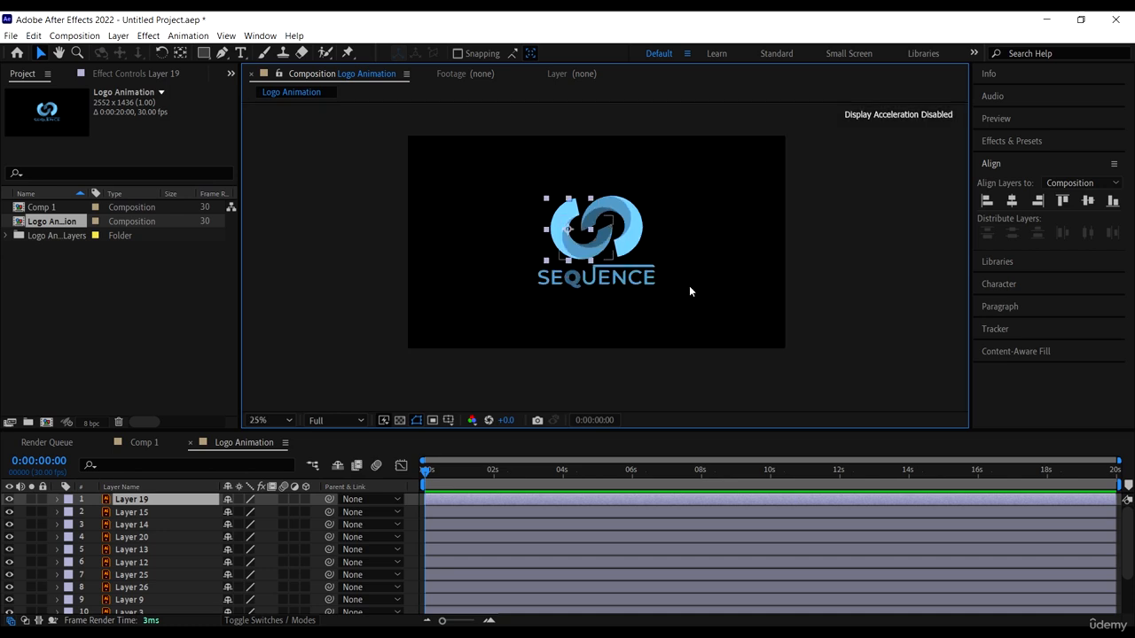
{"action": "left_click", "coordinate": [877, 343]}
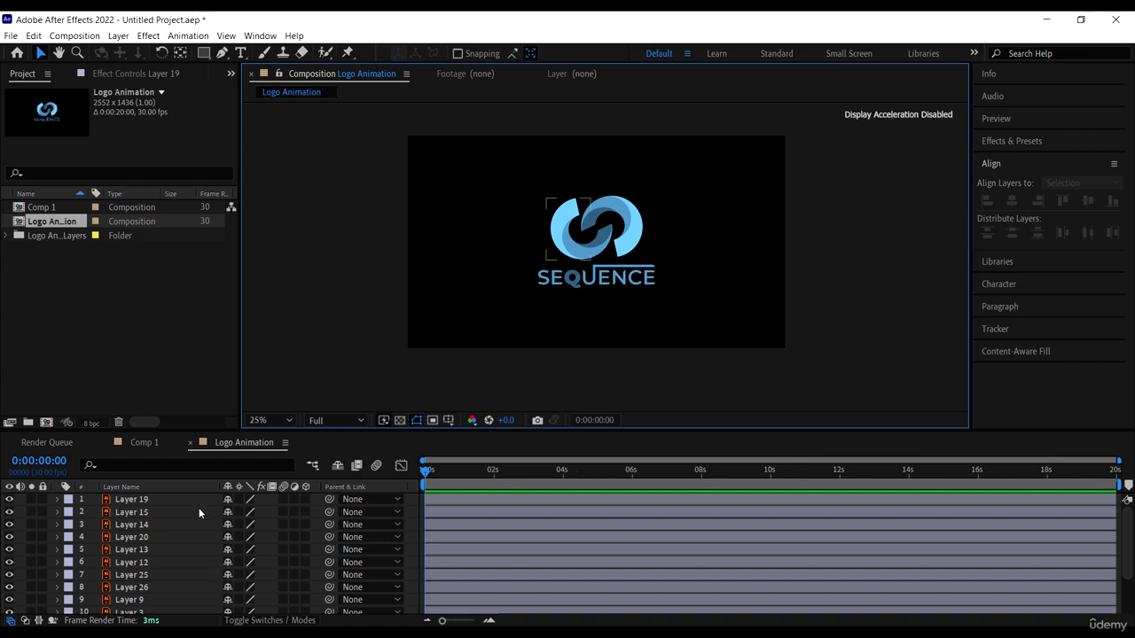
Select all 14 logo layers, from Layer 19 to Layer 4, and create shapes from the vector layers
{"action": "left_click_drag", "start_coordinate": [319, 440], "coordinate": [318, 347]}
{"action": "left_click", "coordinate": [162, 406]}
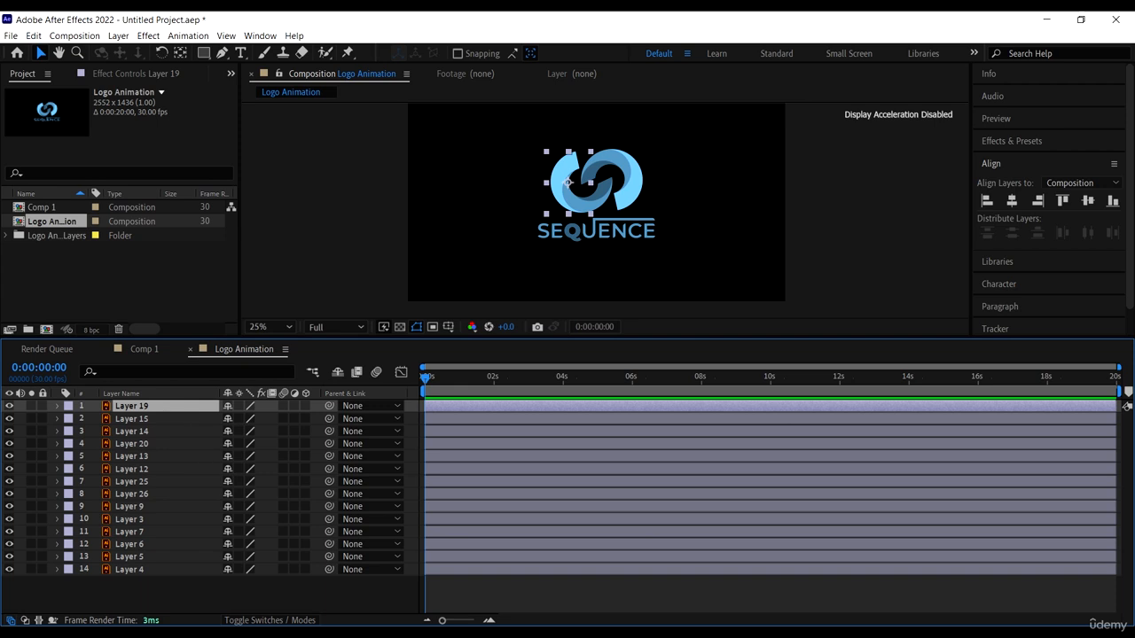
{"action": "left_click", "coordinate": [183, 570], "text": "shift"}
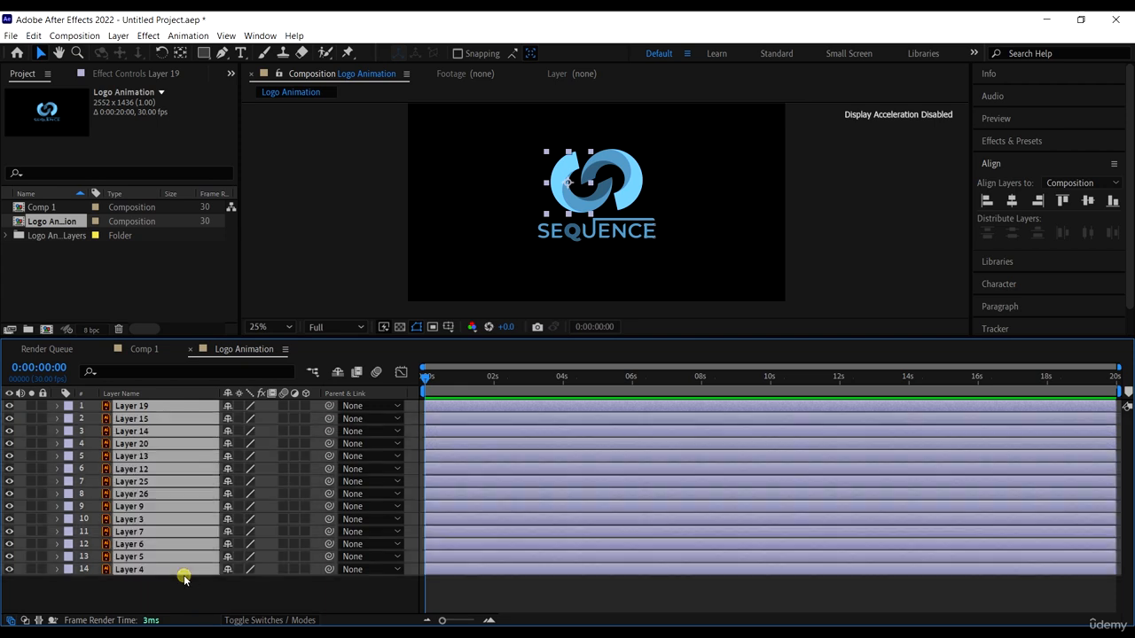
{"action": "key", "text": "period"}
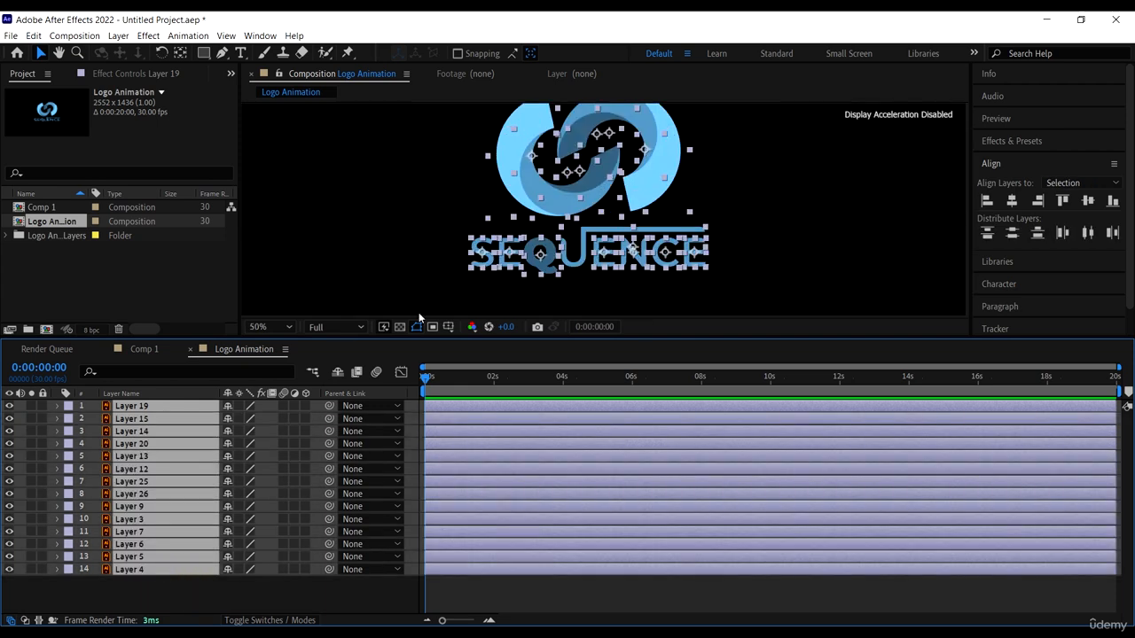
{"action": "right_click", "coordinate": [128, 486]}
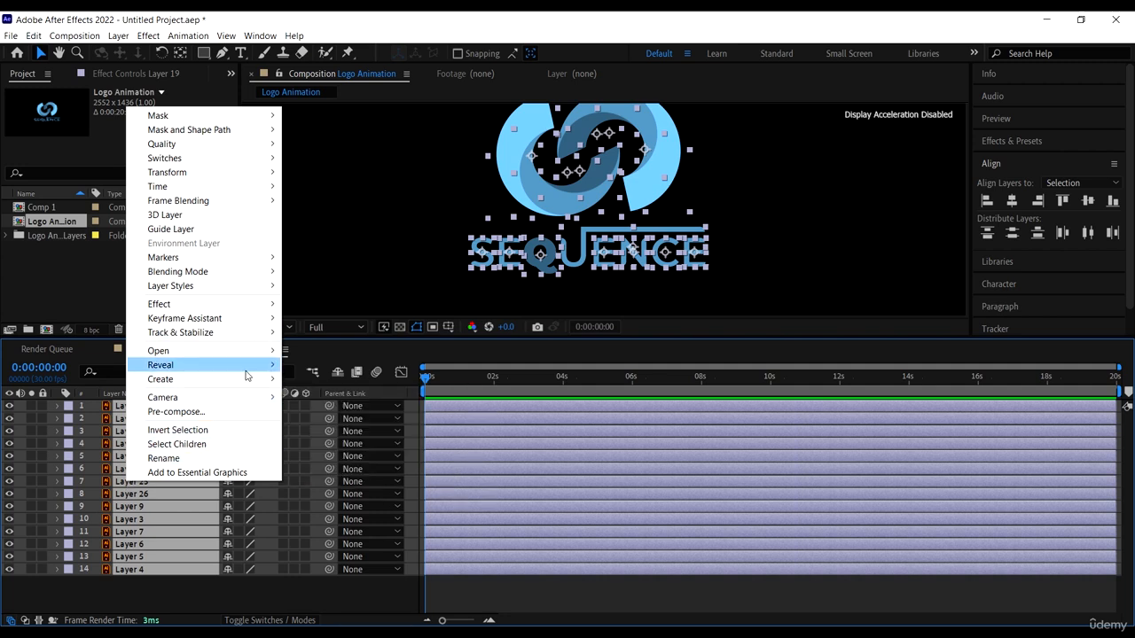
{"action": "mouse_move", "coordinate": [239, 384]}
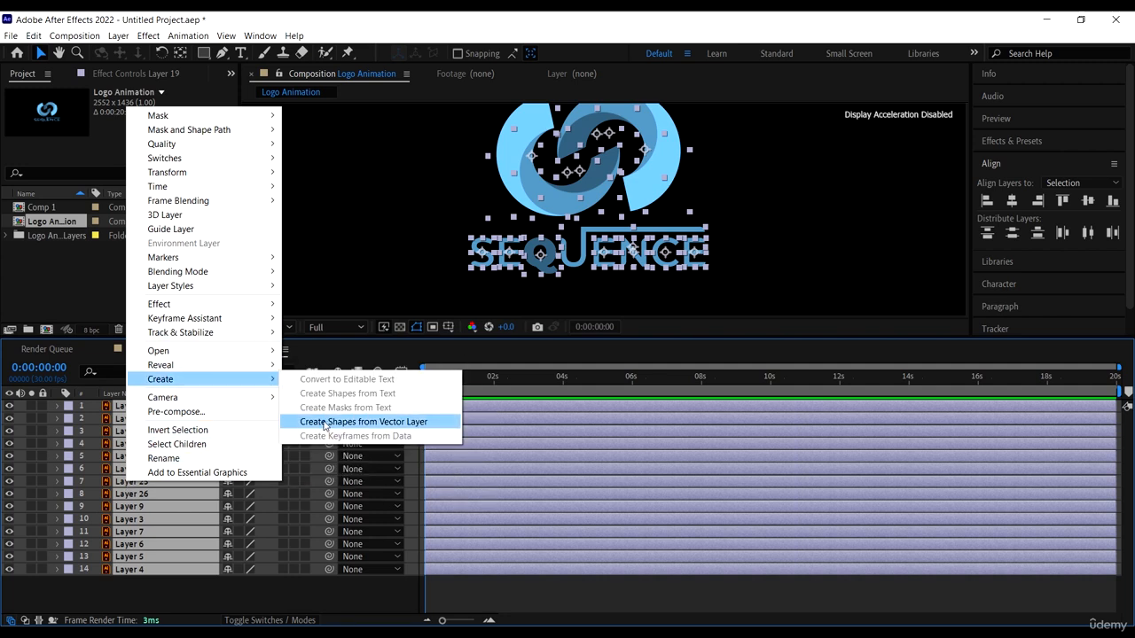
{"action": "left_click", "coordinate": [408, 423]}
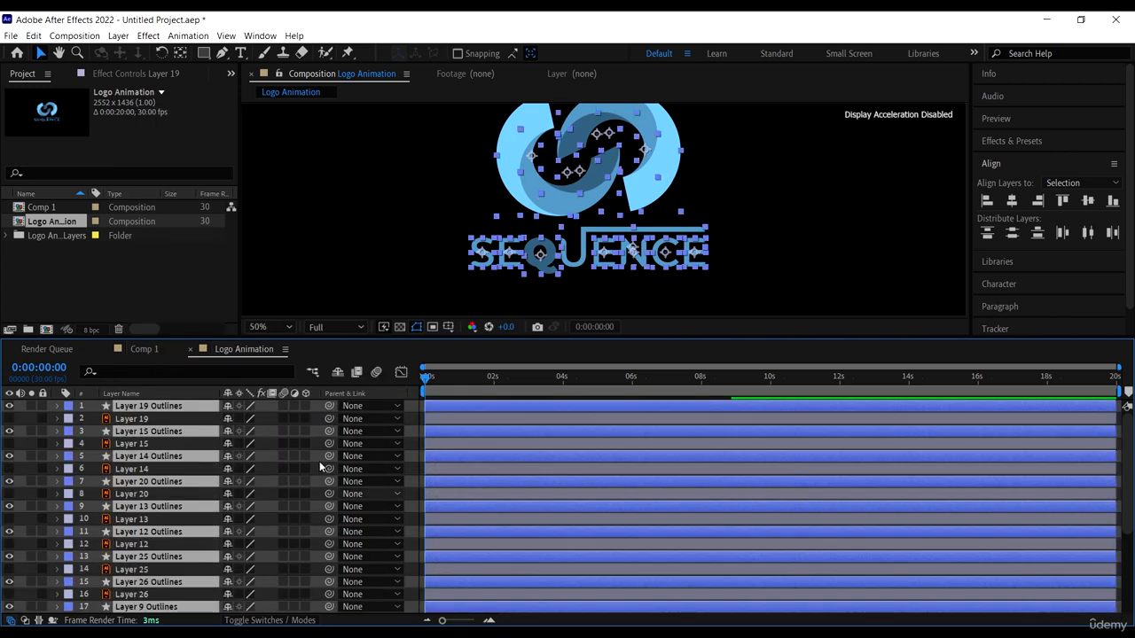
Move all the selected Outlines shape layers to the top of the layer stack, above the original Illustrator layers
{"action": "scroll", "coordinate": [165, 536], "scroll_direction": "down", "scroll_amount": 4}
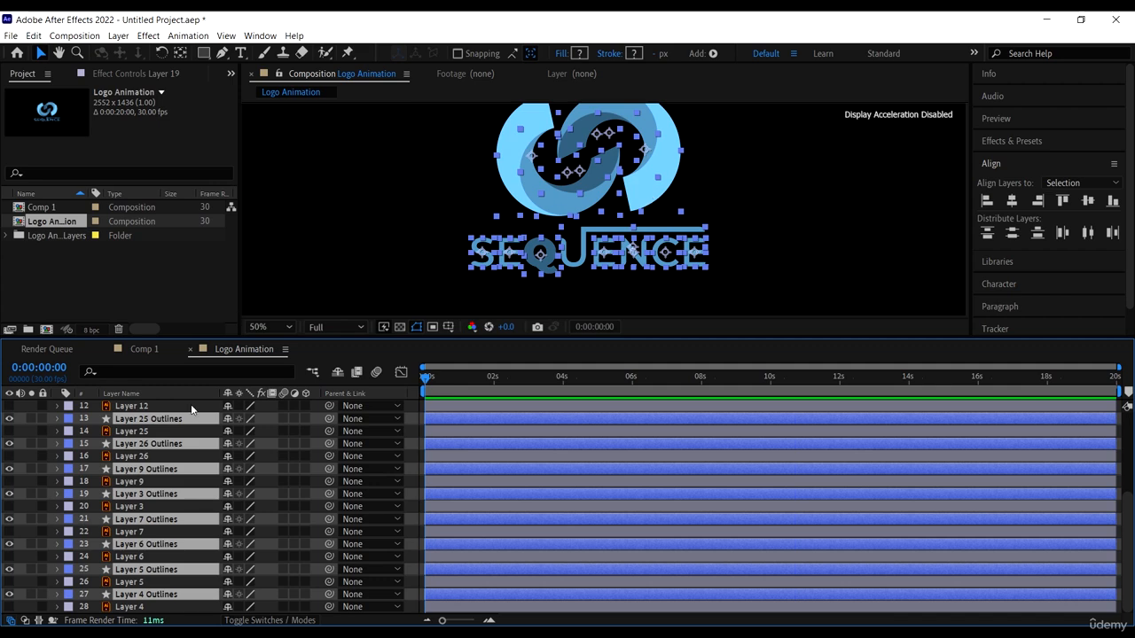
{"action": "scroll", "coordinate": [182, 435], "scroll_direction": "up", "scroll_amount": 4}
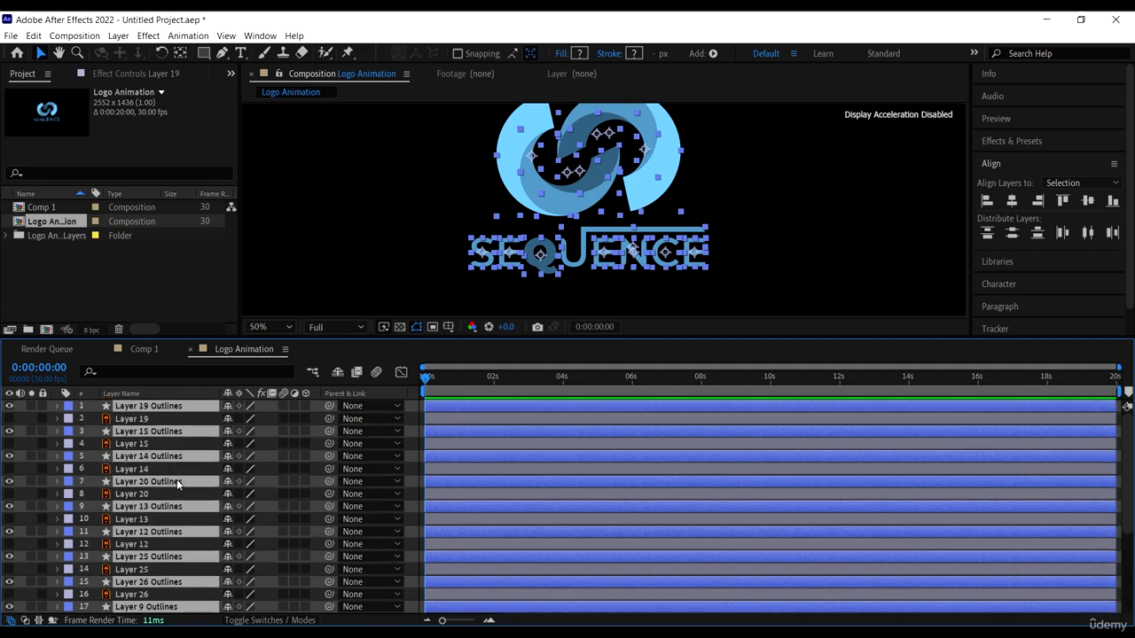
{"action": "left_click_drag", "start_coordinate": [176, 483], "coordinate": [162, 412]}
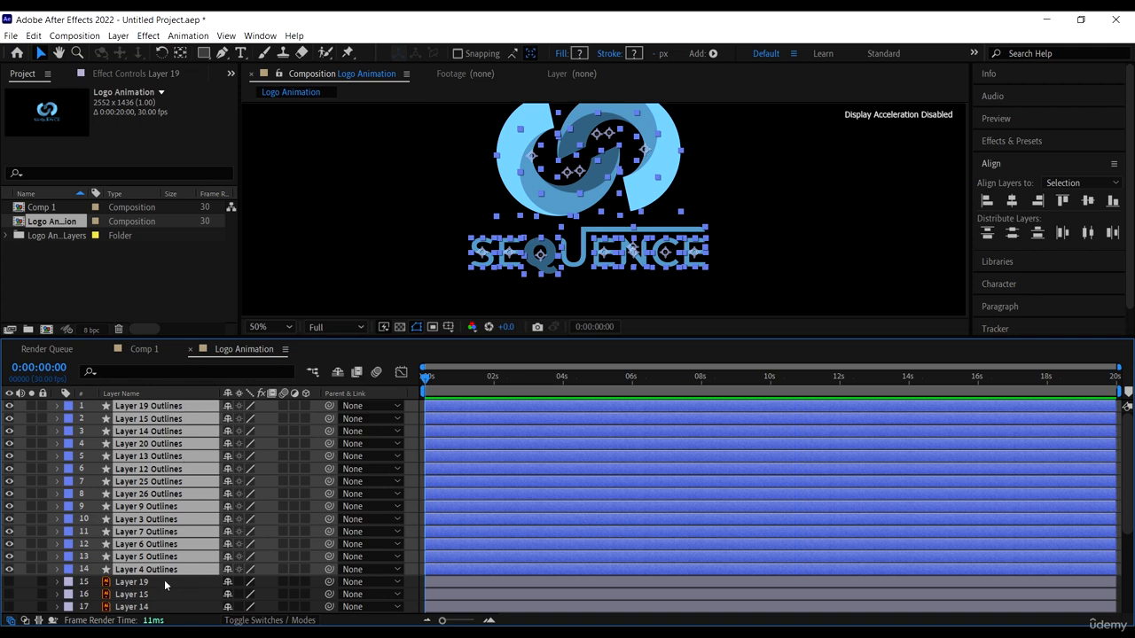
Delete the original Illustrator layers, Layer 19 through Layer 4, from below the Outlines layers
{"action": "left_click", "coordinate": [165, 582]}
{"action": "scroll", "coordinate": [164, 557], "scroll_direction": "down", "scroll_amount": 5}
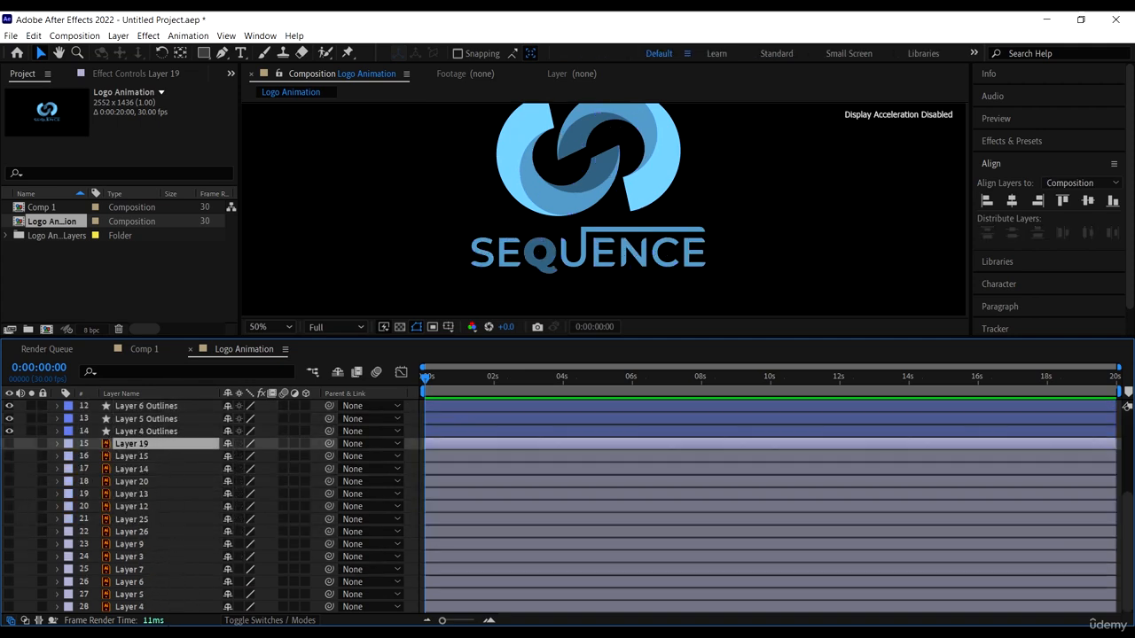
{"action": "left_click", "coordinate": [164, 606], "text": "shift"}
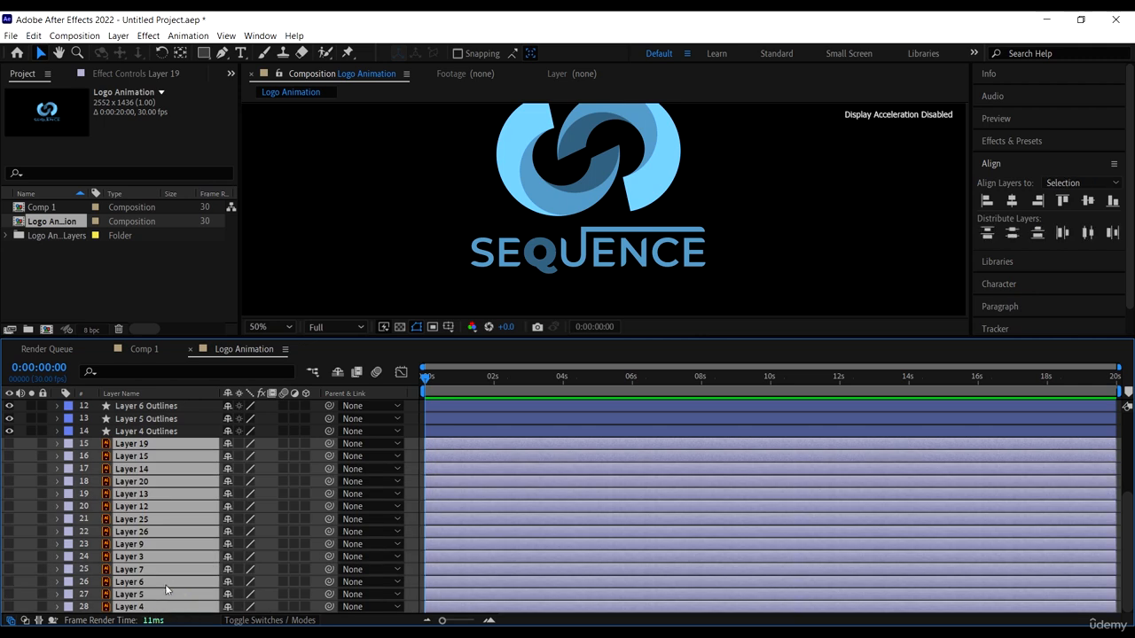
{"action": "key", "text": "Delete"}
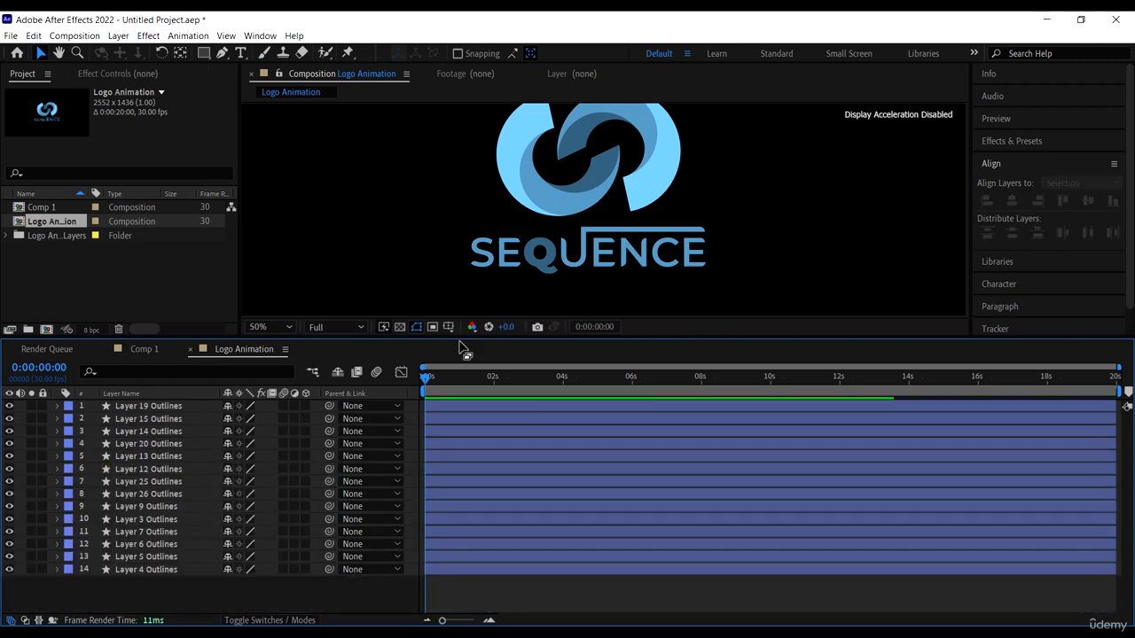
Enlarge the composition view, select the light-blue Layer 20 Outlines curve and examine the converted logo at 25% and 50% magnification
{"action": "left_click_drag", "start_coordinate": [567, 346], "coordinate": [570, 408]}
{"action": "scroll", "coordinate": [632, 226], "scroll_direction": "down", "scroll_amount": 2}
{"action": "scroll", "coordinate": [632, 226], "scroll_direction": "up", "scroll_amount": 2}
{"action": "scroll", "coordinate": [612, 209], "scroll_direction": "down", "scroll_amount": 2}
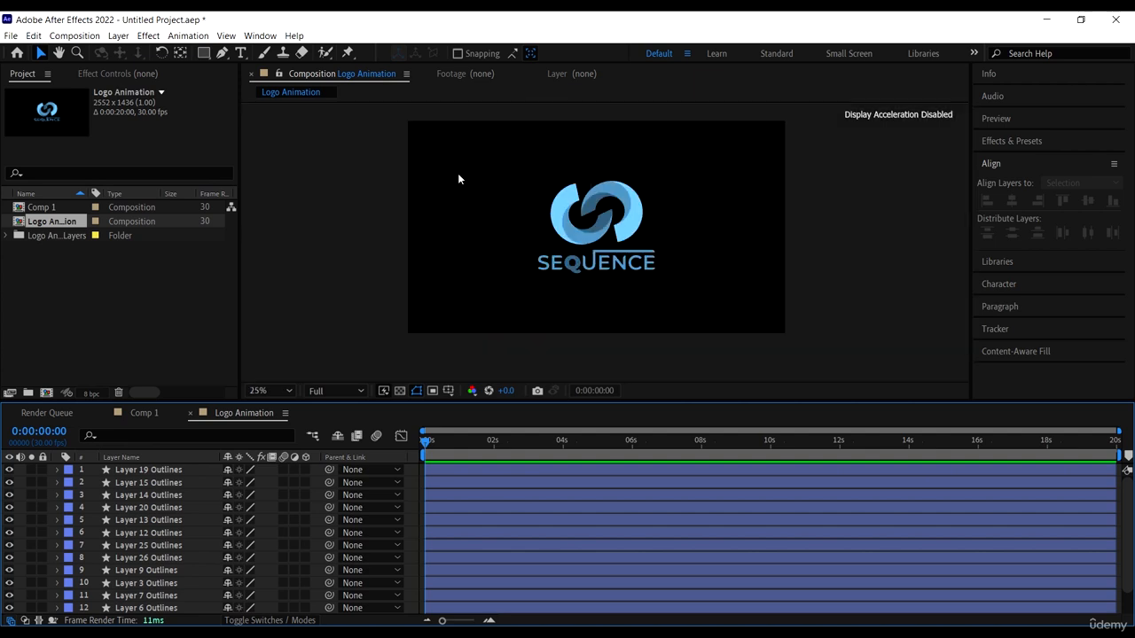
{"action": "scroll", "coordinate": [632, 182], "scroll_direction": "up", "scroll_amount": 1}
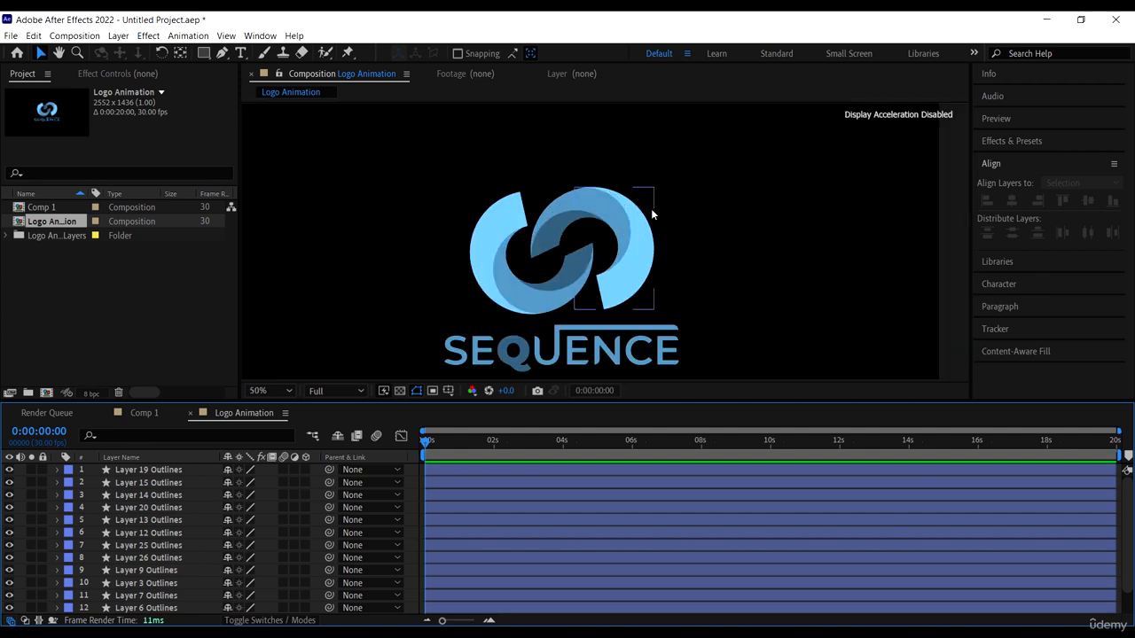
{"action": "scroll", "coordinate": [652, 215], "scroll_direction": "up", "scroll_amount": 3}
{"action": "left_click", "coordinate": [557, 284]}
{"action": "scroll", "coordinate": [558, 284], "scroll_direction": "down", "scroll_amount": 3}
{"action": "scroll", "coordinate": [242, 512], "scroll_direction": "down", "scroll_amount": 1}
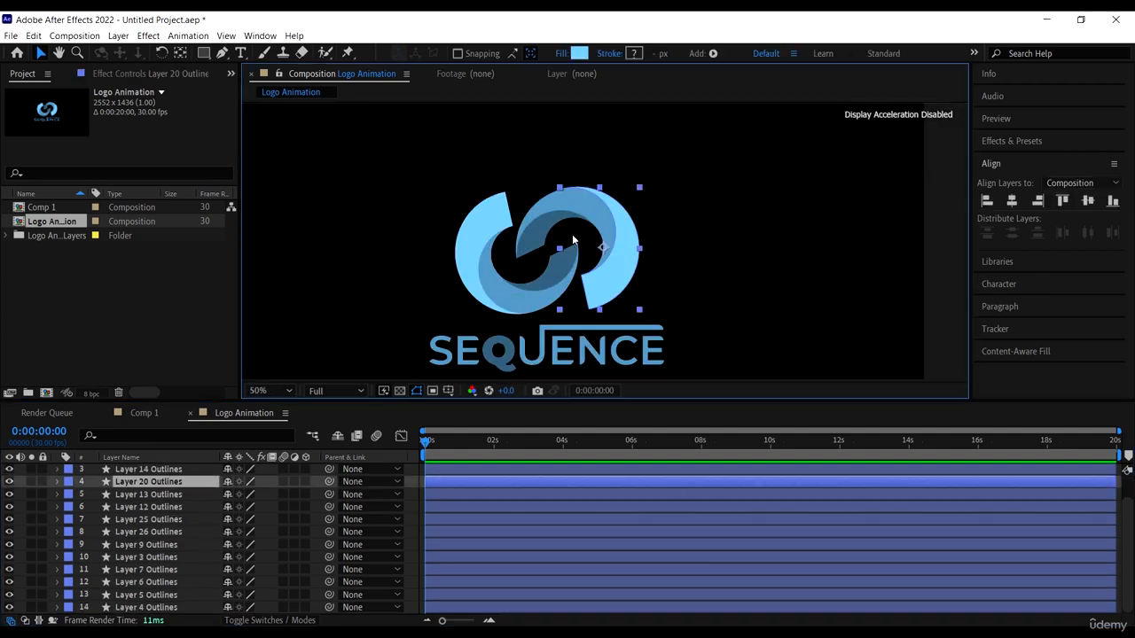
{"action": "scroll", "coordinate": [573, 240], "scroll_direction": "down", "scroll_amount": 3}
{"action": "scroll", "coordinate": [609, 262], "scroll_direction": "up", "scroll_amount": 3}
{"action": "key", "text": "space"}
{"action": "mouse_move", "coordinate": [714, 232]}
{"action": "left_mouse_down"}
{"action": "mouse_move", "coordinate": [748, 218]}
{"action": "mouse_move", "coordinate": [726, 251]}
{"action": "left_mouse_up"}
{"action": "scroll", "coordinate": [647, 248], "scroll_direction": "down", "scroll_amount": 1}
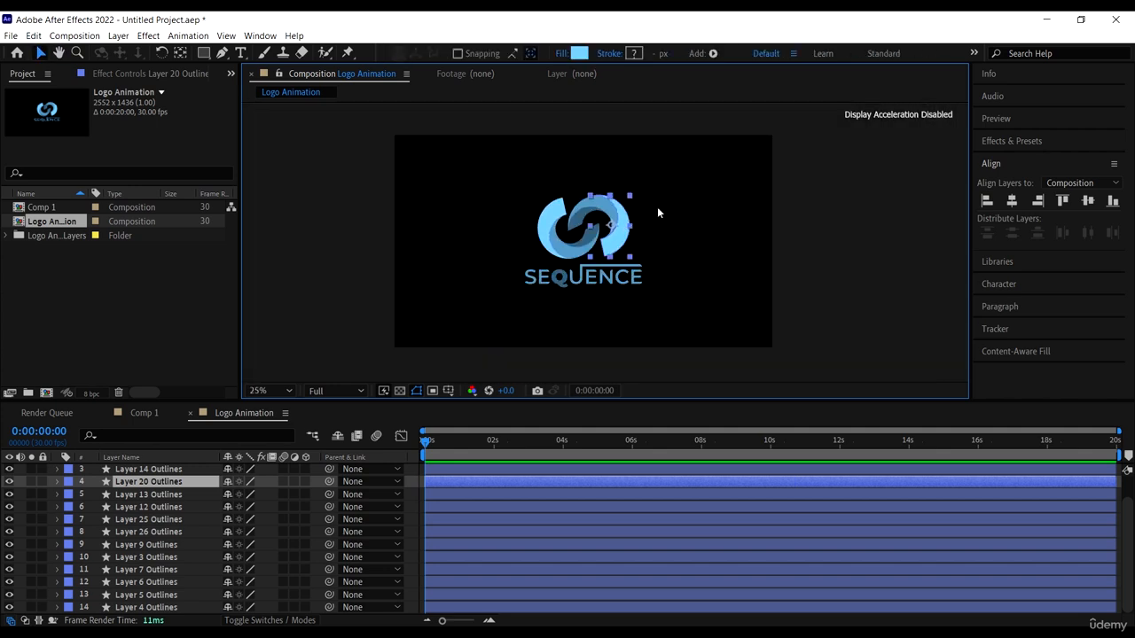
{"action": "key", "text": "space"}
{"action": "left_click_drag", "start_coordinate": [690, 190], "coordinate": [665, 157]}
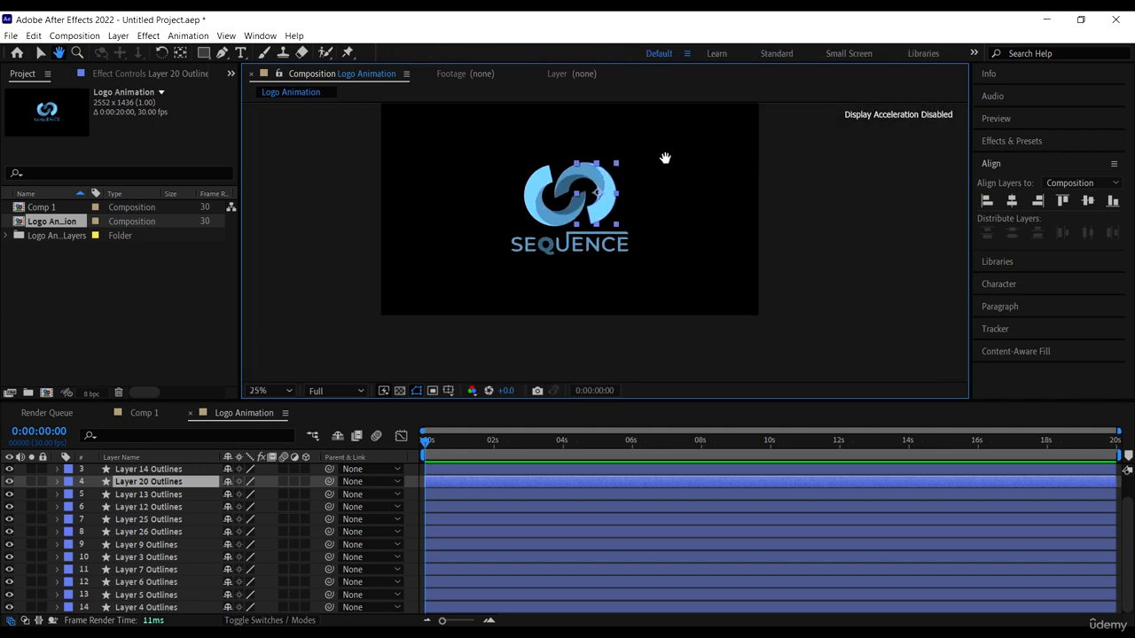
{"action": "scroll", "coordinate": [545, 187], "scroll_direction": "up", "scroll_amount": 1}
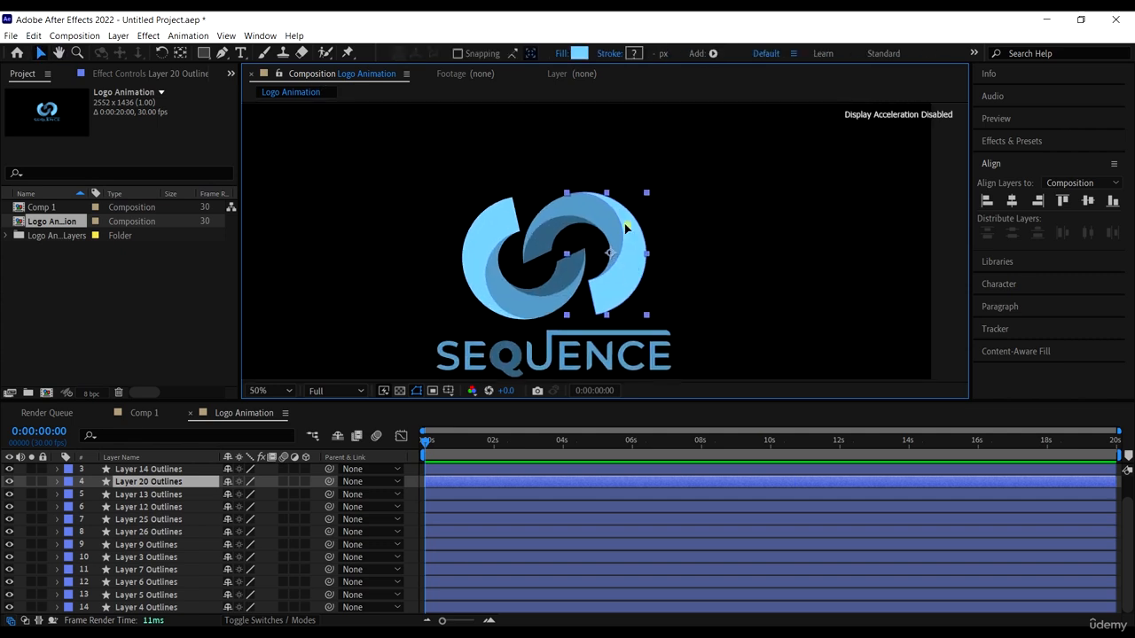
Try moving the light-blue Layer 20 Outlines curve slightly and recolouring its fill red
{"action": "left_click_drag", "start_coordinate": [625, 229], "coordinate": [622, 228]}
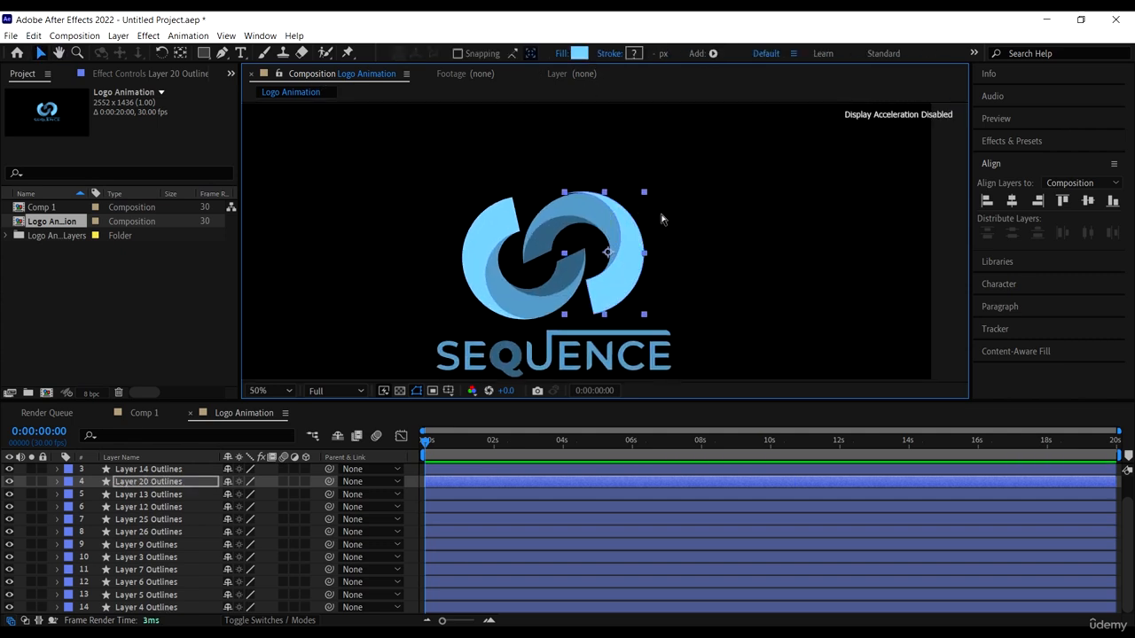
{"action": "key", "text": "ctrl+z"}
{"action": "left_click", "coordinate": [579, 53]}
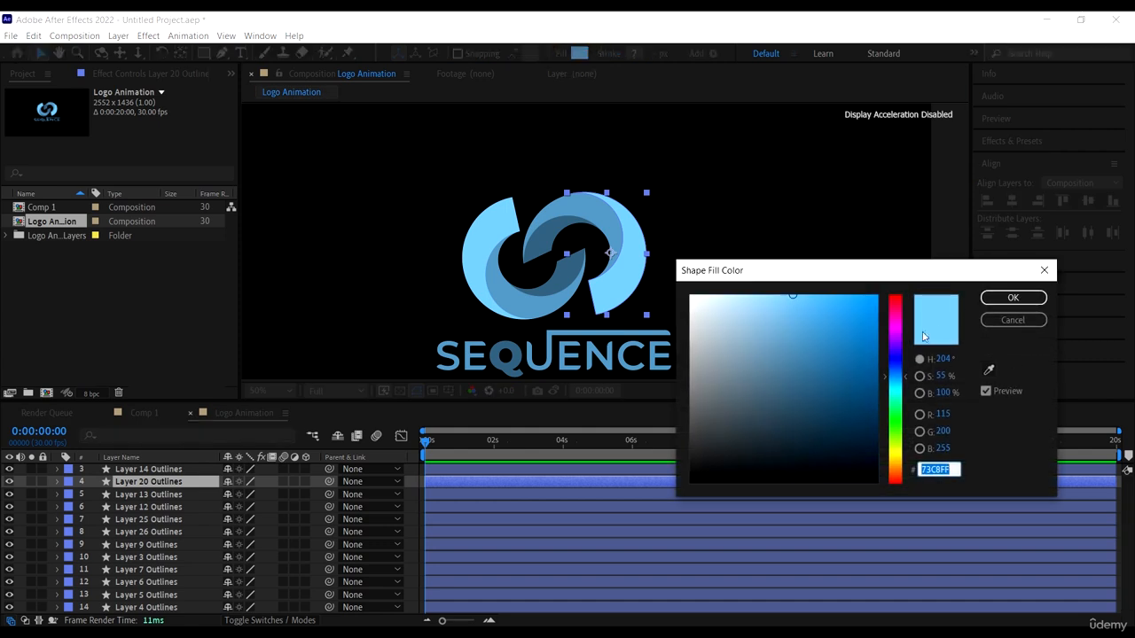
{"action": "left_click", "coordinate": [853, 301]}
{"action": "left_click_drag", "start_coordinate": [859, 378], "coordinate": [844, 428]}
{"action": "left_click", "coordinate": [895, 314]}
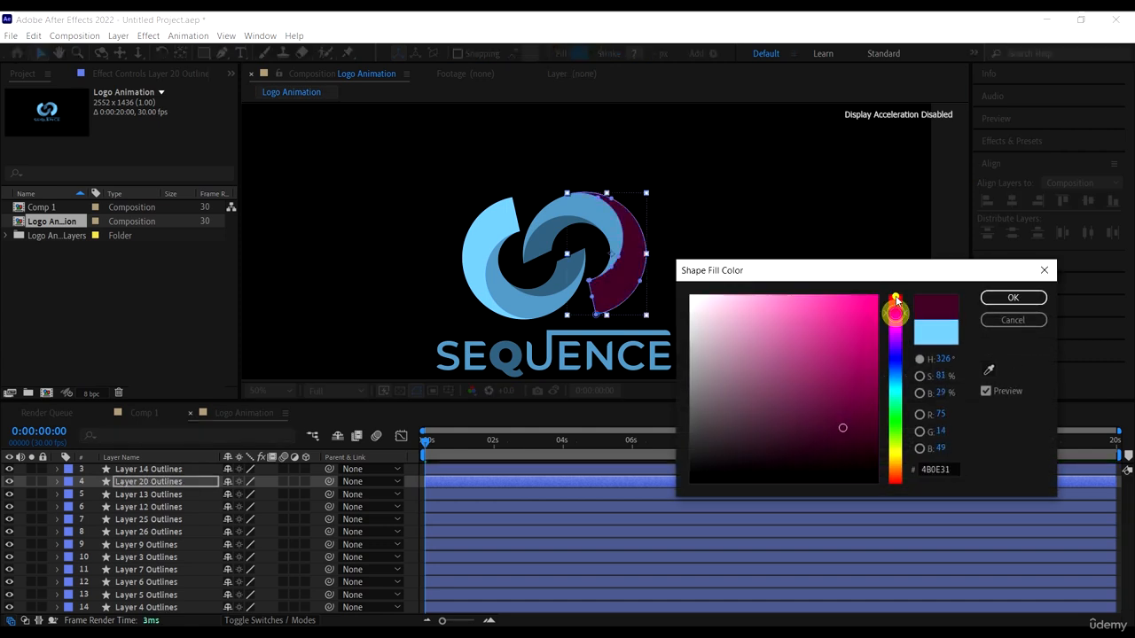
{"action": "left_click_drag", "start_coordinate": [896, 306], "coordinate": [894, 297]}
{"action": "left_click", "coordinate": [824, 317]}
{"action": "left_click", "coordinate": [995, 321]}
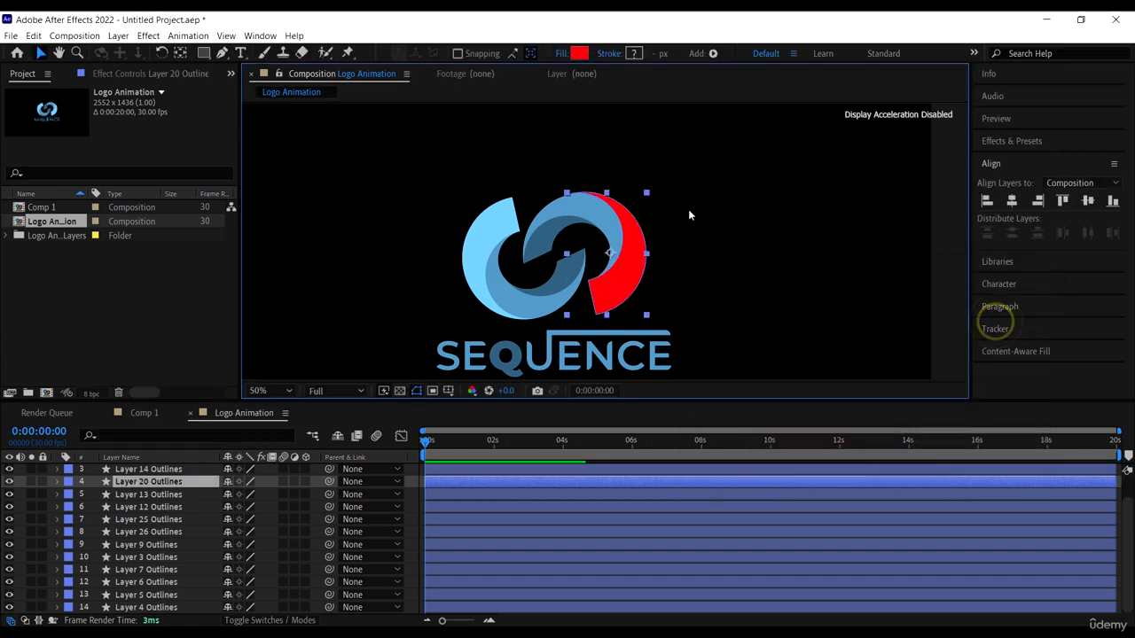
Deselect the curve, make the timeline area slightly taller and examine the whole logo at several magnifications
{"action": "scroll", "coordinate": [580, 196], "scroll_direction": "down", "scroll_amount": 4}
{"action": "left_click", "coordinate": [753, 255]}
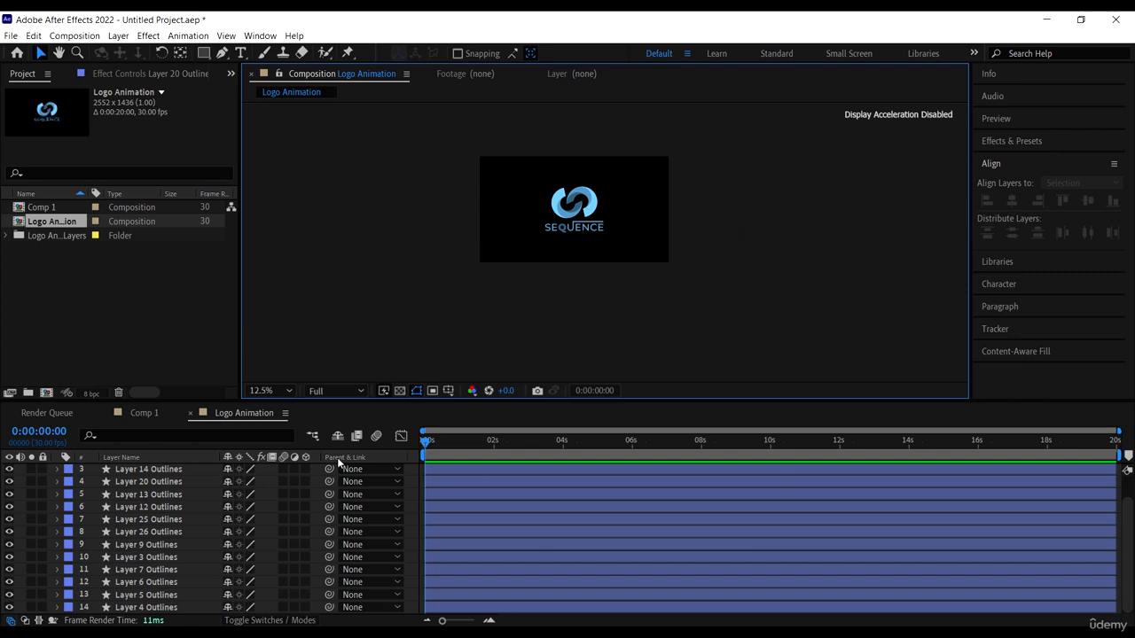
{"action": "left_click_drag", "start_coordinate": [382, 401], "coordinate": [383, 386]}
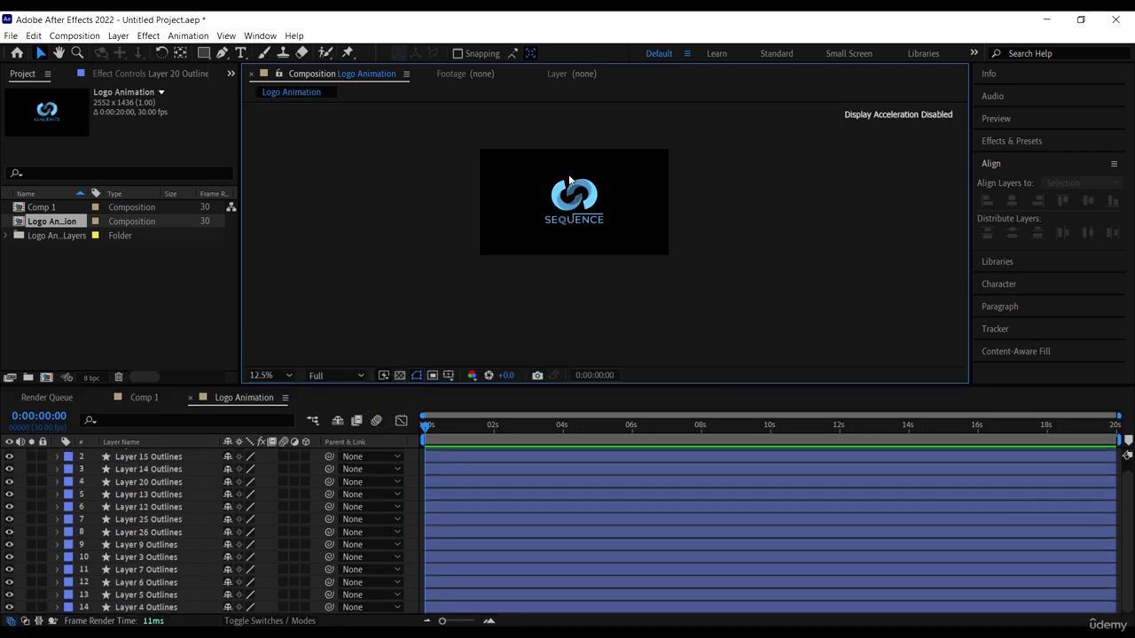
{"action": "scroll", "coordinate": [570, 181], "scroll_direction": "up", "scroll_amount": 2}
{"action": "scroll", "coordinate": [571, 181], "scroll_direction": "up", "scroll_amount": 2}
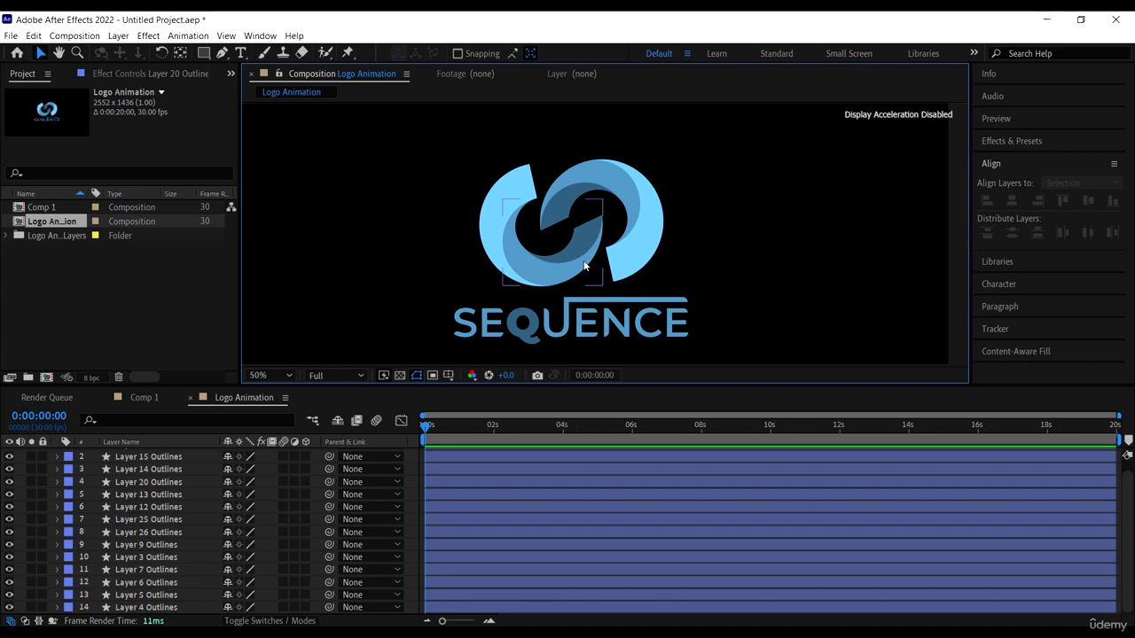
{"action": "scroll", "coordinate": [576, 241], "scroll_direction": "down", "scroll_amount": 2}
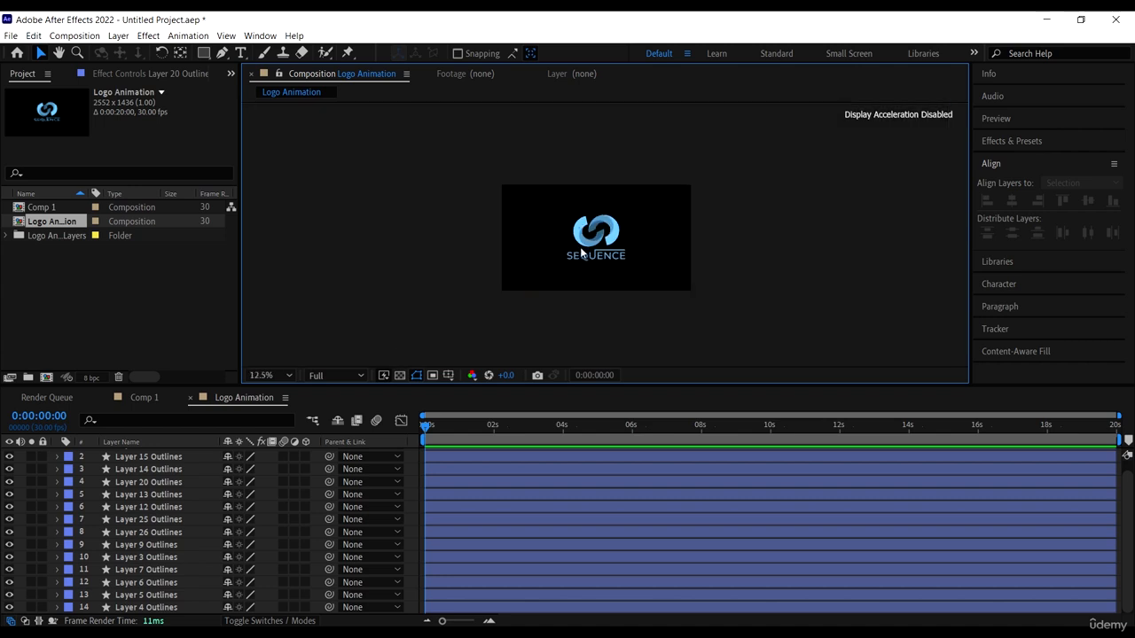
{"action": "scroll", "coordinate": [582, 245], "scroll_direction": "up", "scroll_amount": 3}
{"action": "scroll", "coordinate": [592, 234], "scroll_direction": "down", "scroll_amount": 1}
{"action": "scroll", "coordinate": [590, 233], "scroll_direction": "down", "scroll_amount": 1}
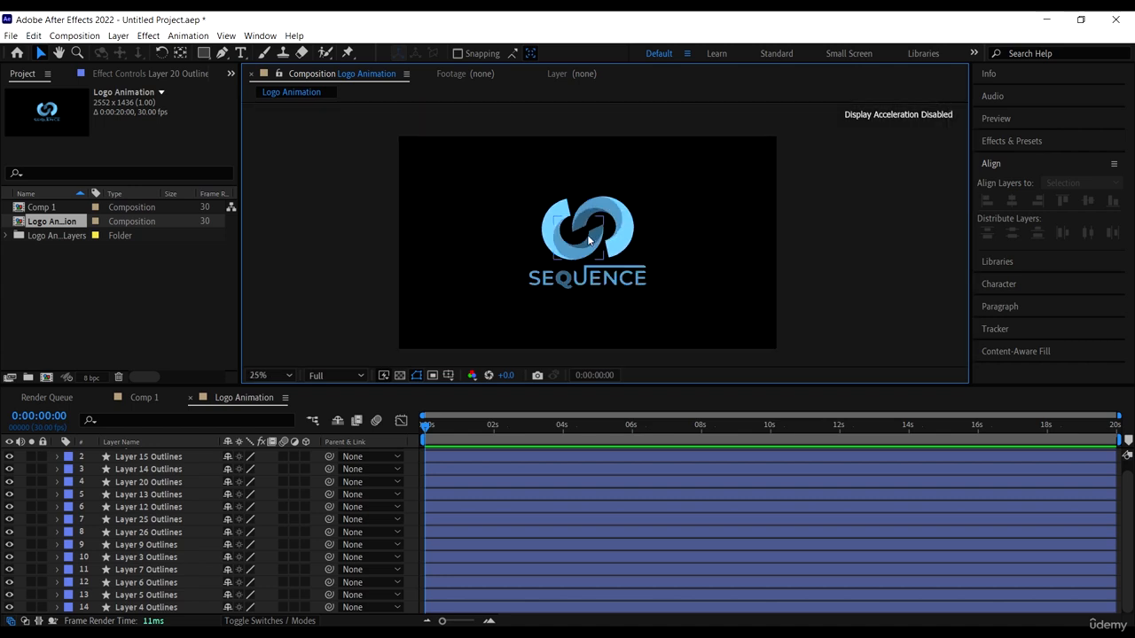
Add a new null object to the Logo Animation composition
{"action": "left_click", "coordinate": [120, 36]}
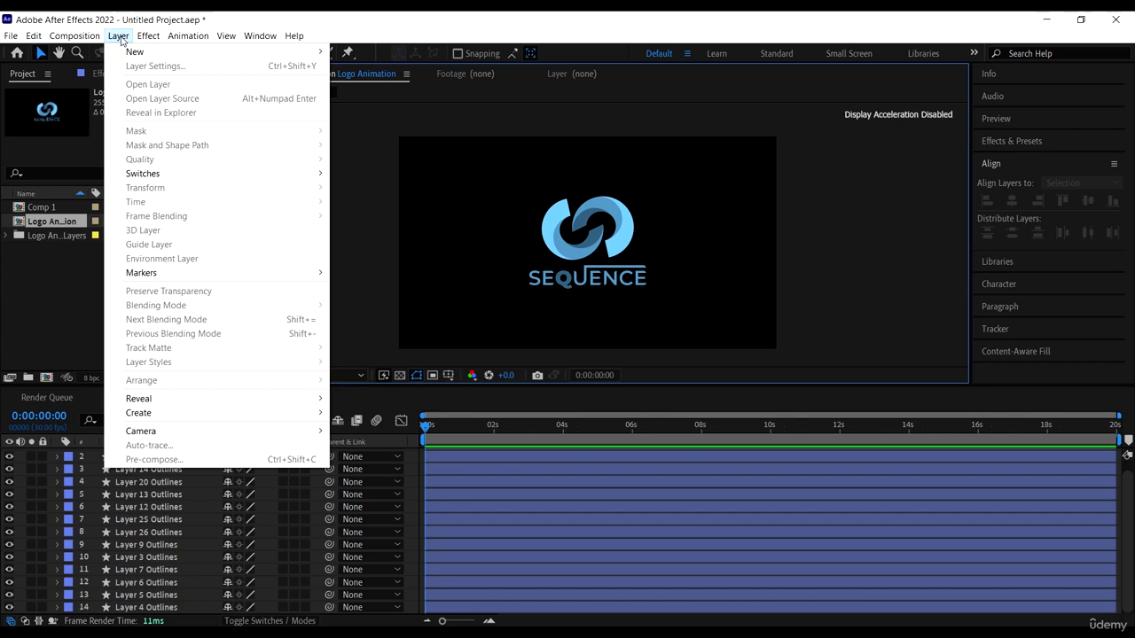
{"action": "mouse_move", "coordinate": [125, 53]}
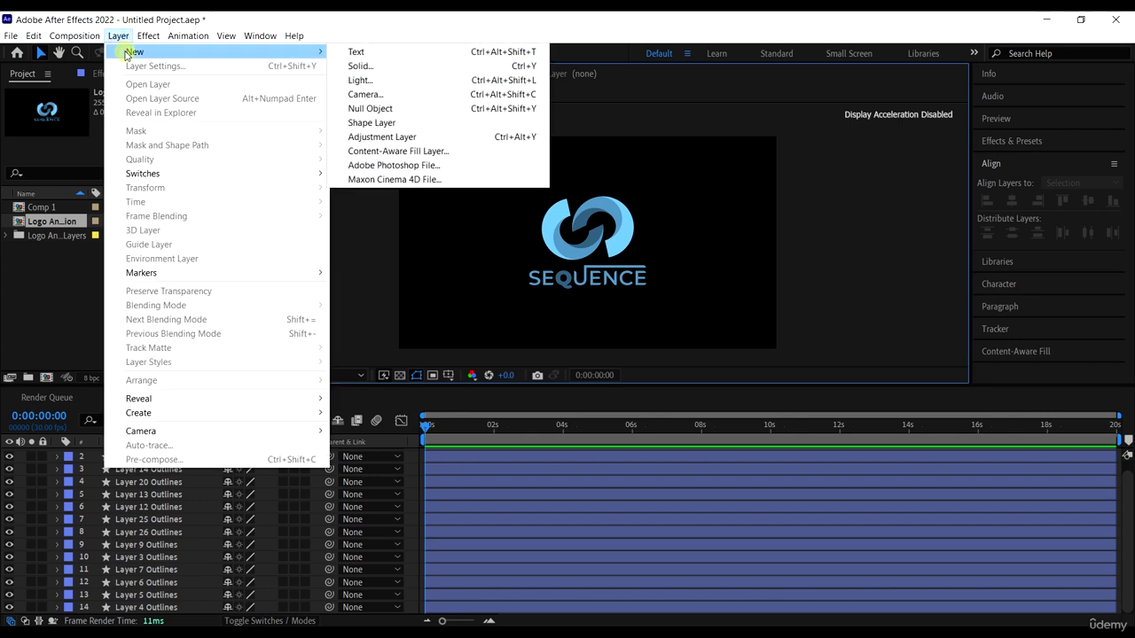
{"action": "left_click", "coordinate": [385, 107]}
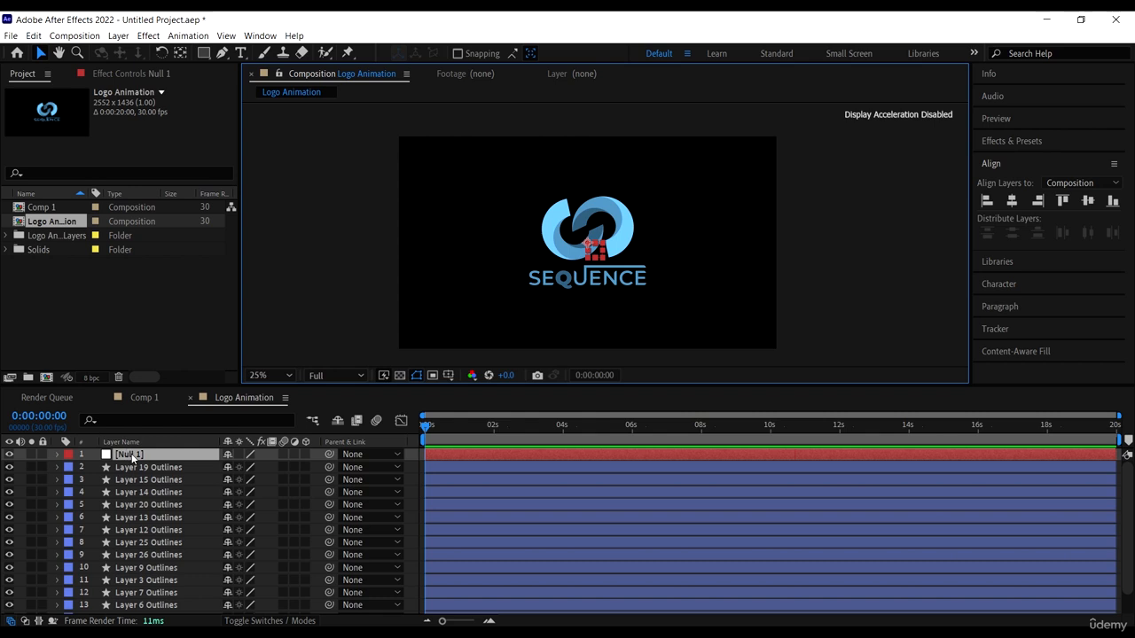
Examine the null object's bounding box and anchor point against the logo symbol at up to 200% magnification
{"action": "scroll", "coordinate": [607, 250], "scroll_direction": "up", "scroll_amount": 2}
{"action": "left_click_drag", "start_coordinate": [569, 269], "coordinate": [635, 246]}
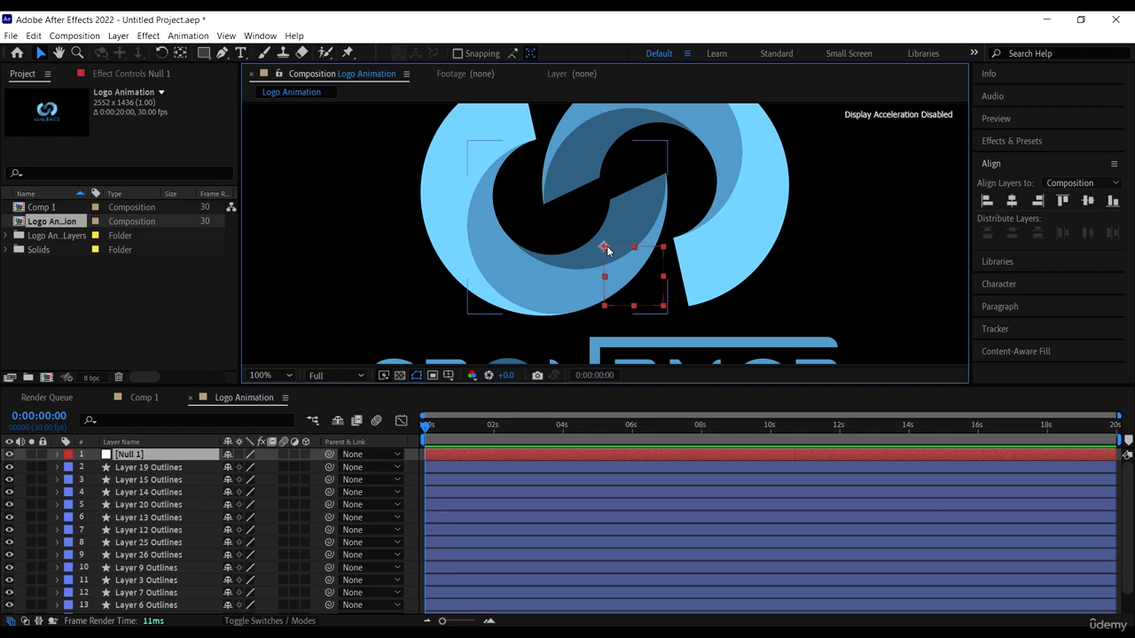
{"action": "key", "text": "comma"}
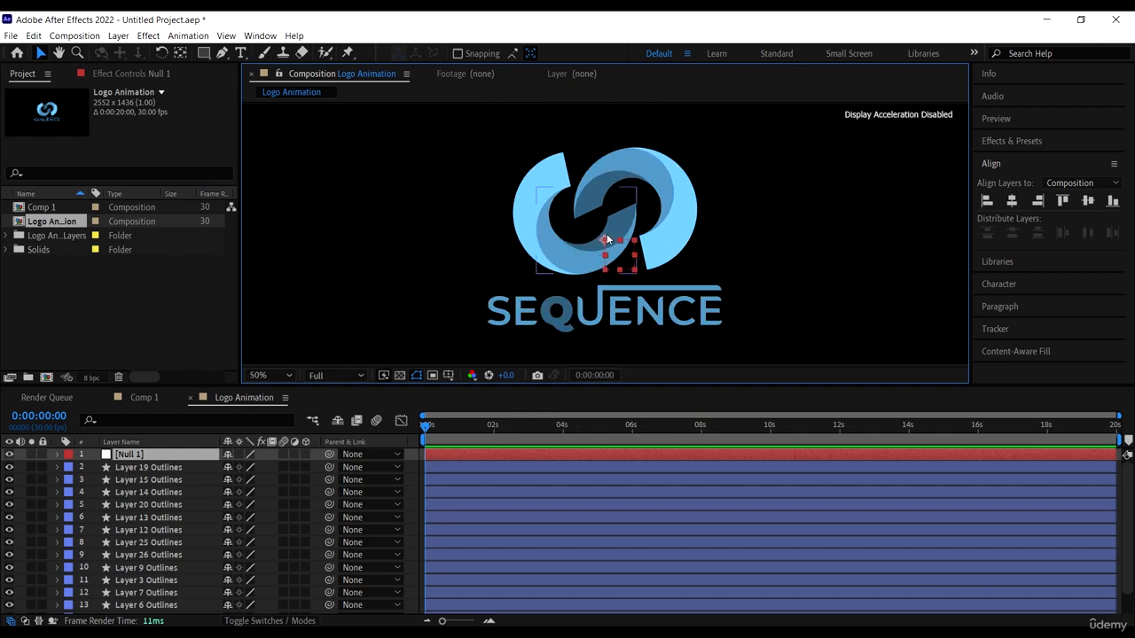
{"action": "left_click_drag", "start_coordinate": [615, 228], "coordinate": [558, 256]}
{"action": "scroll", "coordinate": [566, 250], "scroll_direction": "down", "scroll_amount": 2}
{"action": "scroll", "coordinate": [589, 258], "scroll_direction": "up", "scroll_amount": 3}
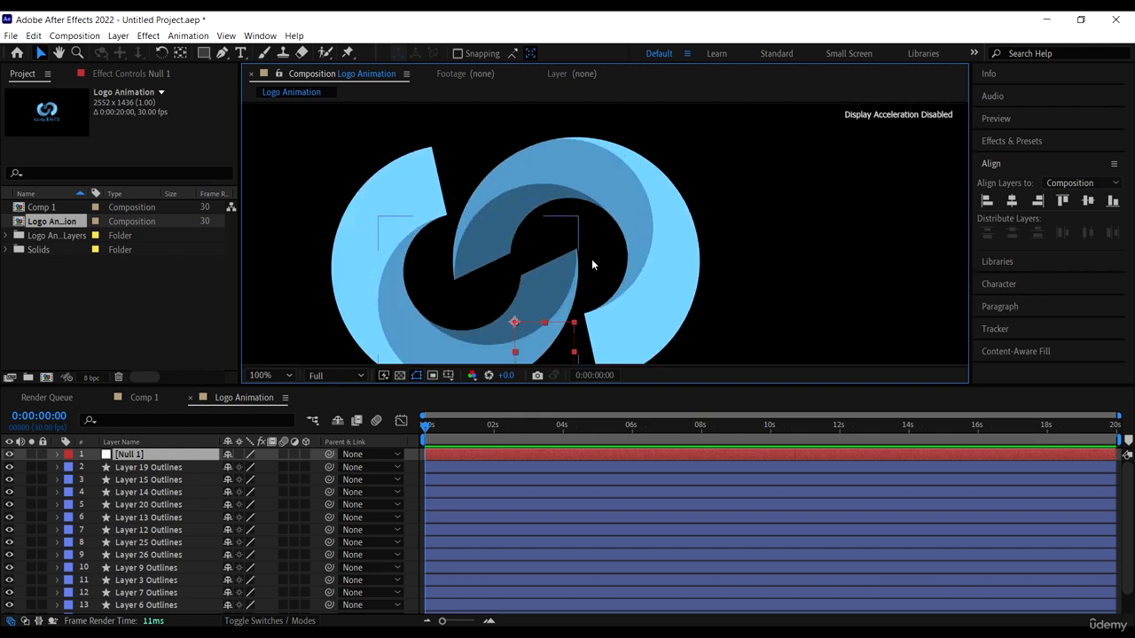
{"action": "scroll", "coordinate": [612, 259], "scroll_direction": "down", "scroll_amount": 1}
{"action": "left_click_drag", "start_coordinate": [618, 286], "coordinate": [500, 185]}
{"action": "scroll", "coordinate": [610, 227], "scroll_direction": "up", "scroll_amount": 1}
{"action": "scroll", "coordinate": [585, 281], "scroll_direction": "up", "scroll_amount": 1}
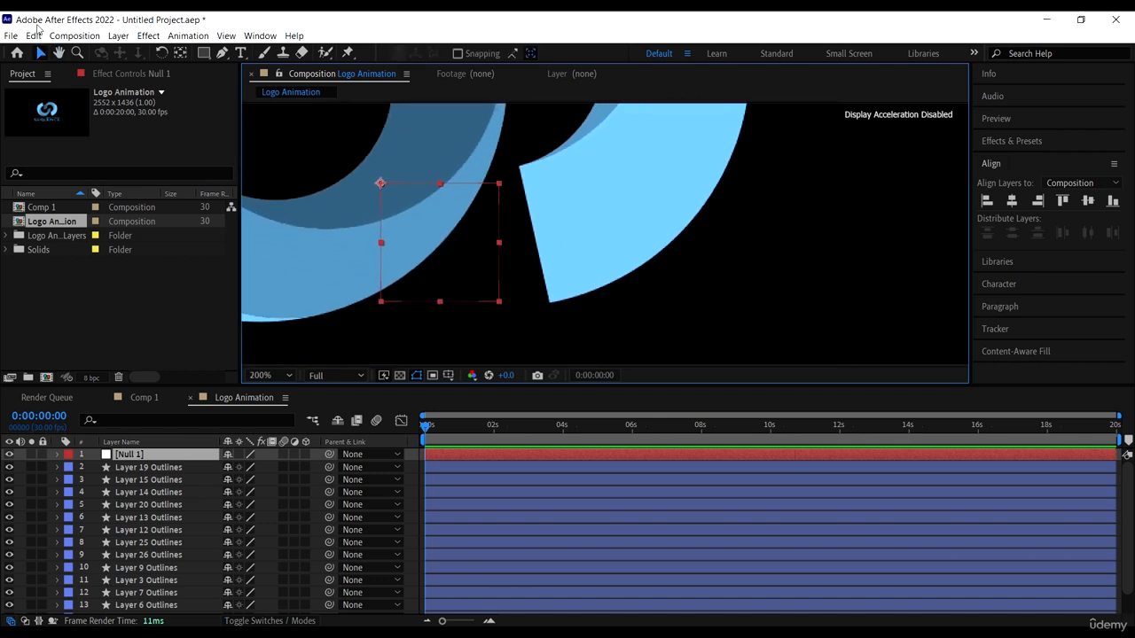
Turn on Snapping and move the null's anchor point to the centre of its box with the Pan Behind tool
{"action": "left_click", "coordinate": [179, 54]}
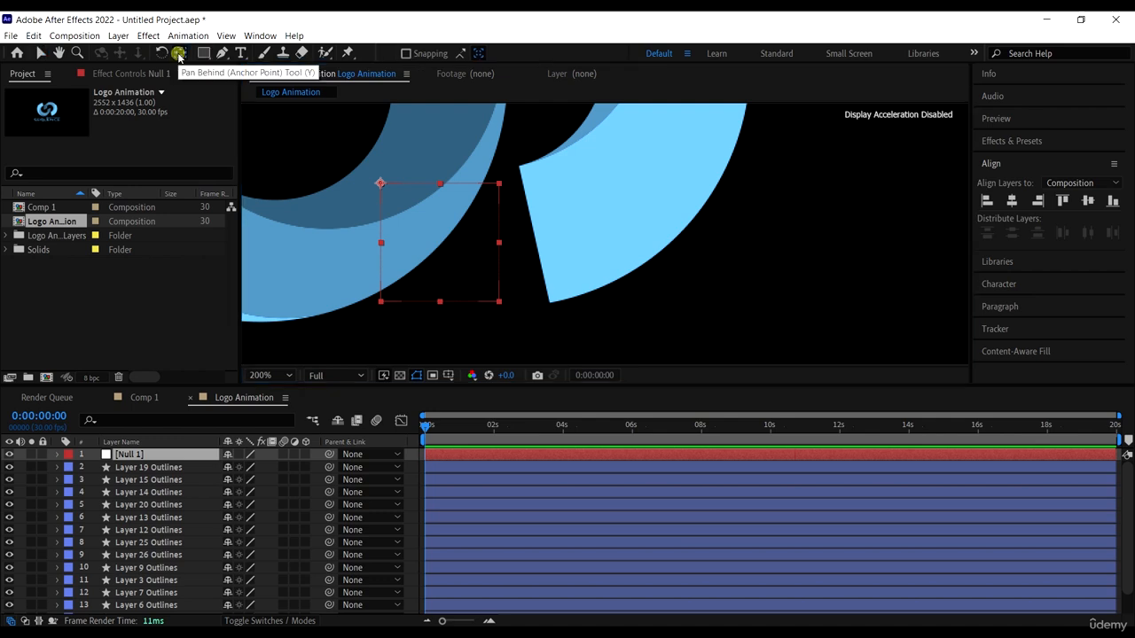
{"action": "left_click", "coordinate": [406, 54]}
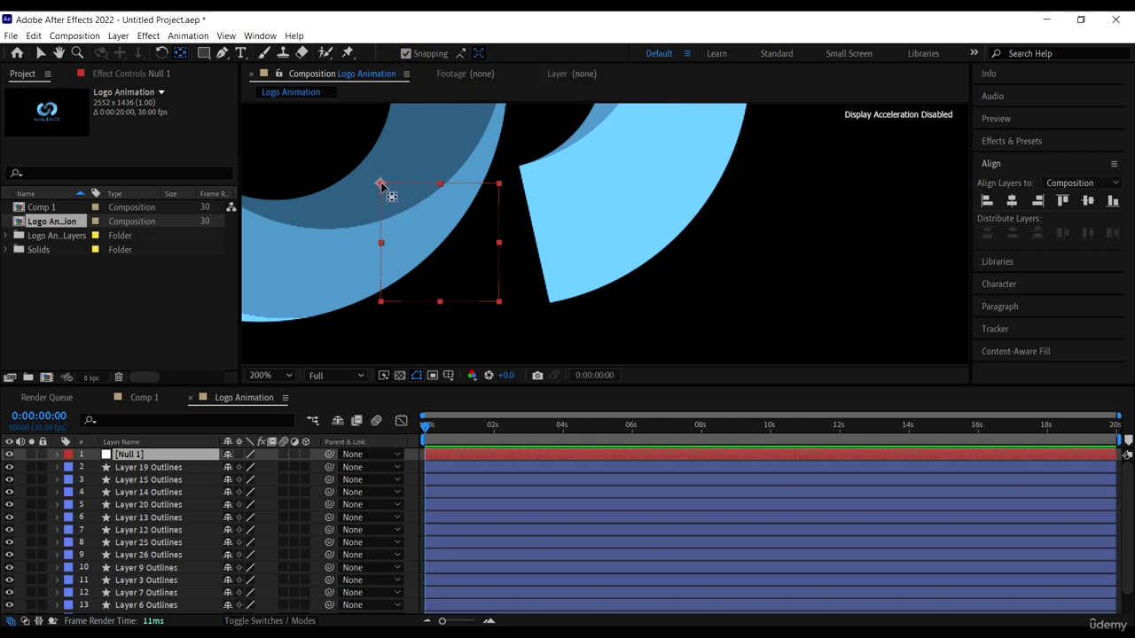
{"action": "key", "text": "period"}
{"action": "key", "text": "period"}
{"action": "scroll", "coordinate": [400, 201], "scroll_direction": "down", "scroll_amount": 1}
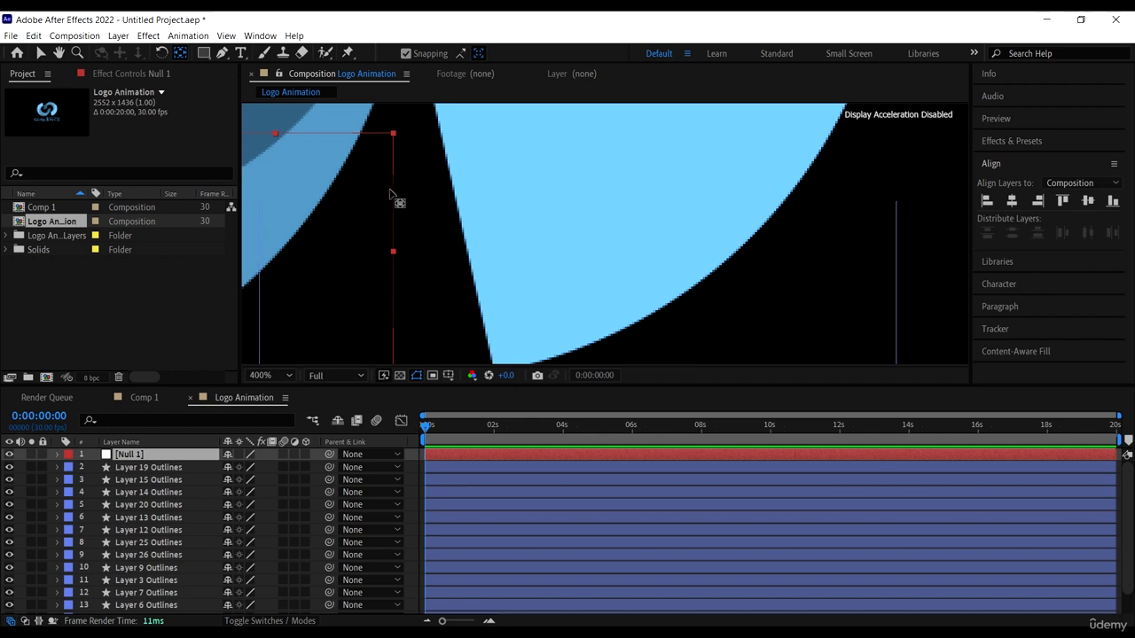
{"action": "left_click_drag", "start_coordinate": [389, 199], "coordinate": [780, 258]}
{"action": "key", "text": "y"}
{"action": "key", "text": "period"}
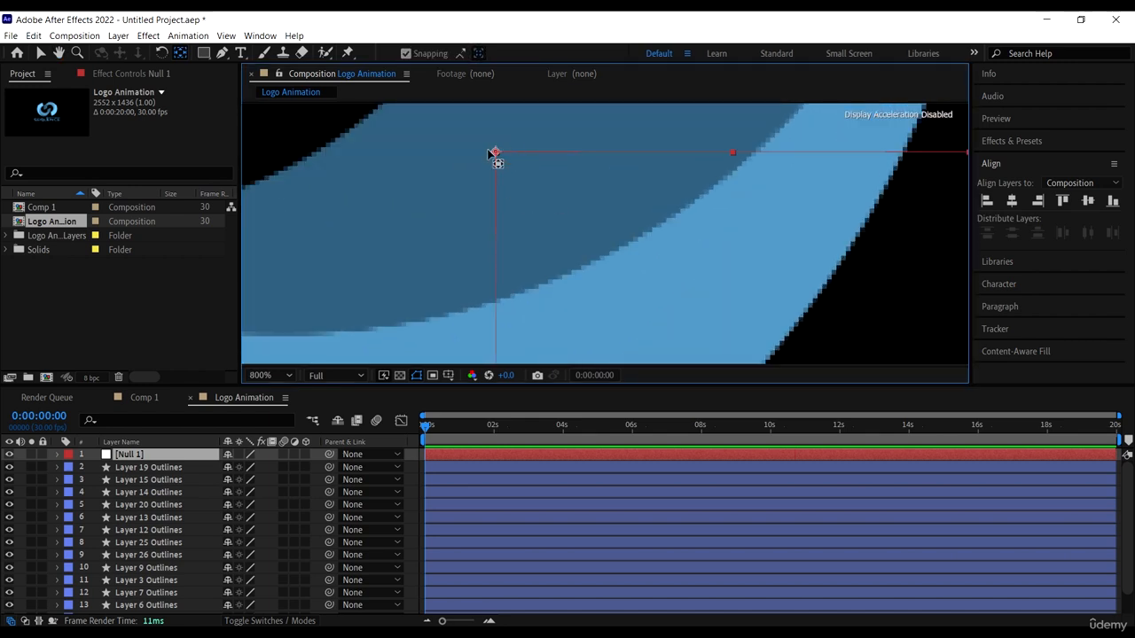
{"action": "scroll", "coordinate": [494, 176], "scroll_direction": "down", "scroll_amount": 1}
{"action": "scroll", "coordinate": [497, 176], "scroll_direction": "down", "scroll_amount": 1}
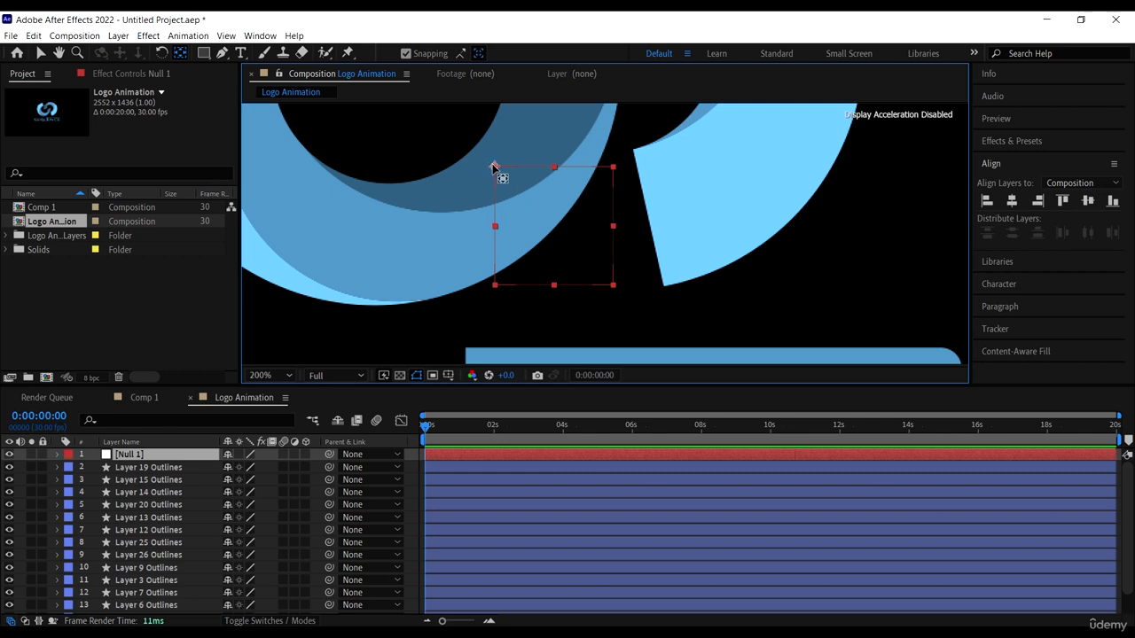
{"action": "left_click_drag", "start_coordinate": [497, 168], "coordinate": [555, 228]}
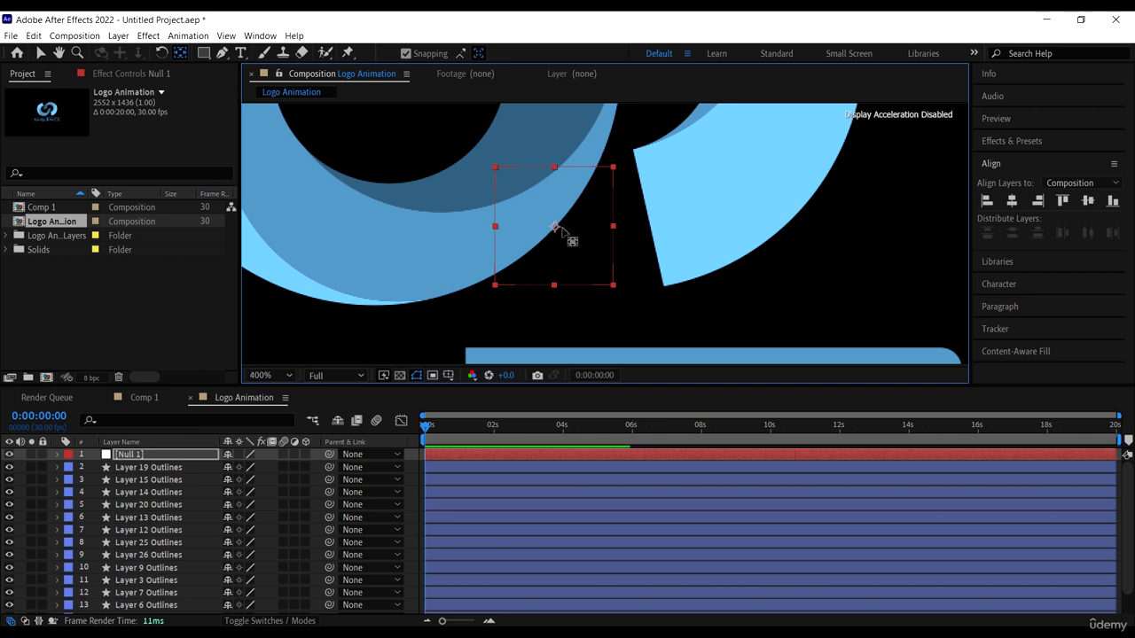
Move the null with the Selection tool to the middle of the logo symbol, at the lower dark-blue curve's inner corner
{"action": "scroll", "coordinate": [568, 234], "scroll_direction": "up", "scroll_amount": 2}
{"action": "scroll", "coordinate": [572, 235], "scroll_direction": "down", "scroll_amount": 4}
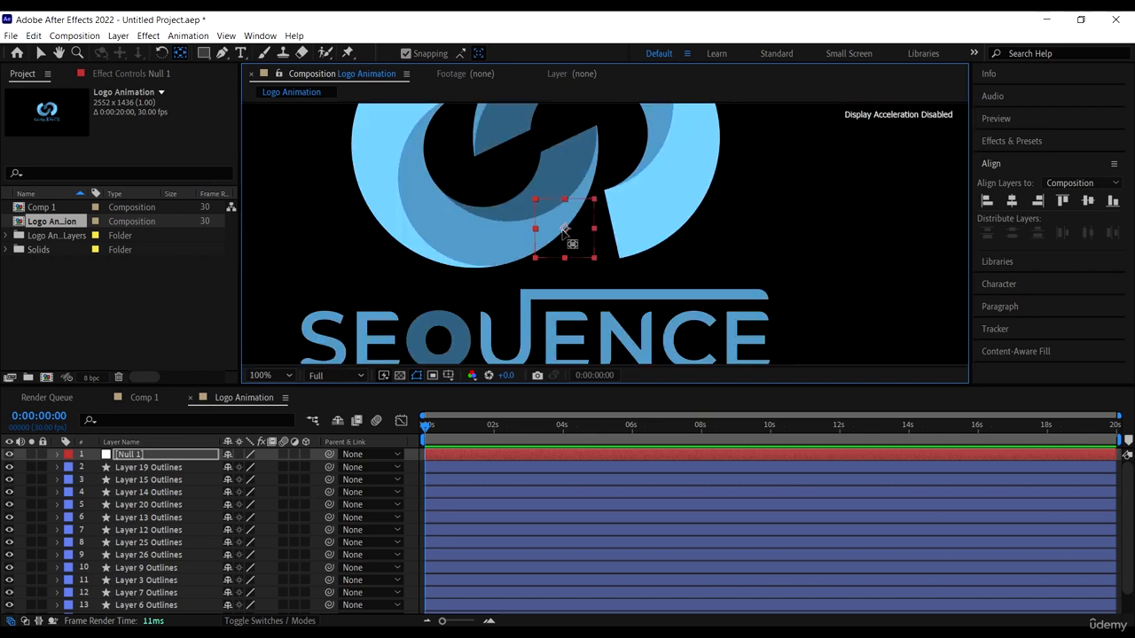
{"action": "scroll", "coordinate": [571, 238], "scroll_direction": "up", "scroll_amount": 2}
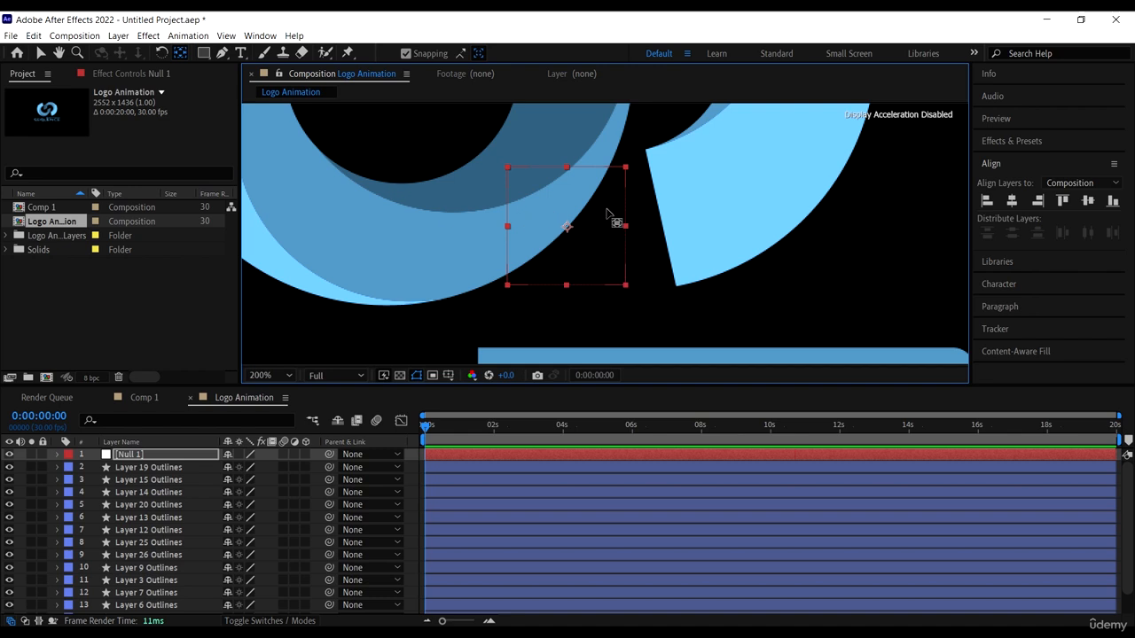
{"action": "scroll", "coordinate": [594, 225], "scroll_direction": "down", "scroll_amount": 1}
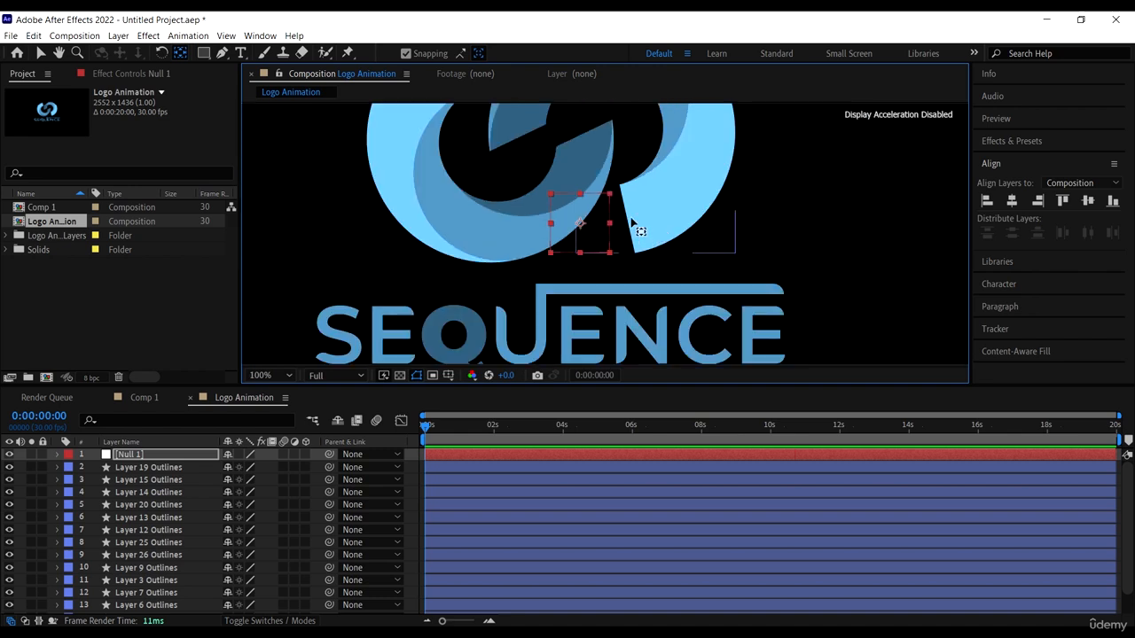
{"action": "scroll", "coordinate": [631, 218], "scroll_direction": "down", "scroll_amount": 1}
{"action": "scroll", "coordinate": [592, 204], "scroll_direction": "up", "scroll_amount": 1}
{"action": "left_click_drag", "start_coordinate": [624, 232], "coordinate": [630, 280]}
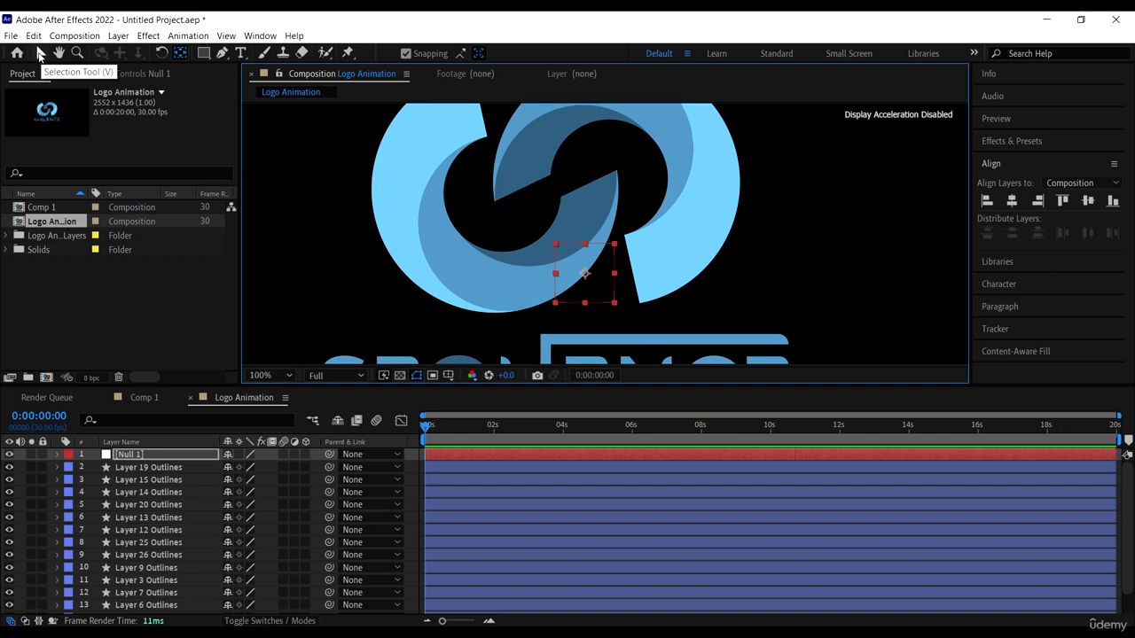
{"action": "left_click", "coordinate": [39, 54]}
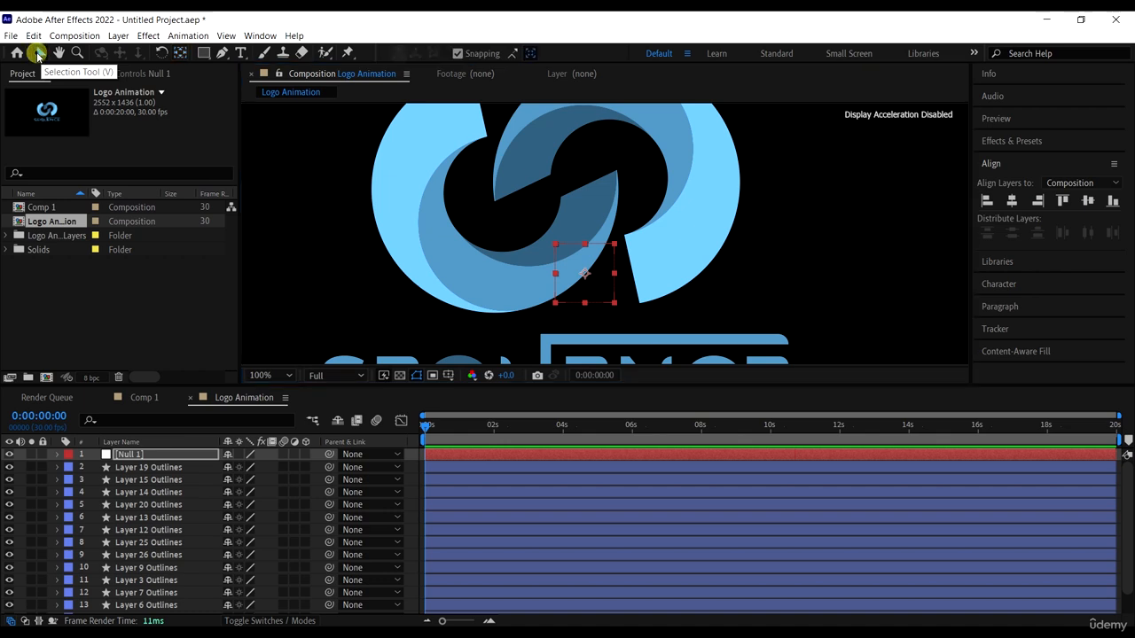
{"action": "left_click_drag", "start_coordinate": [585, 278], "coordinate": [601, 222]}
{"action": "scroll", "coordinate": [562, 188], "scroll_direction": "up", "scroll_amount": 2}
{"action": "scroll", "coordinate": [559, 189], "scroll_direction": "down", "scroll_amount": 1}
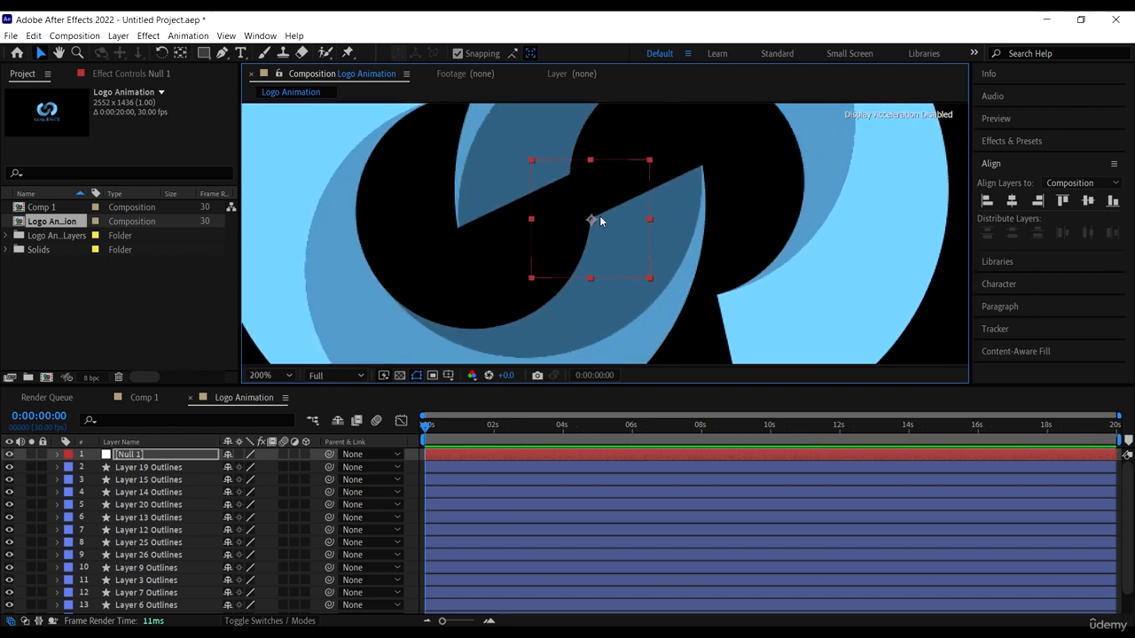
{"action": "scroll", "coordinate": [595, 217], "scroll_direction": "down", "scroll_amount": 6}
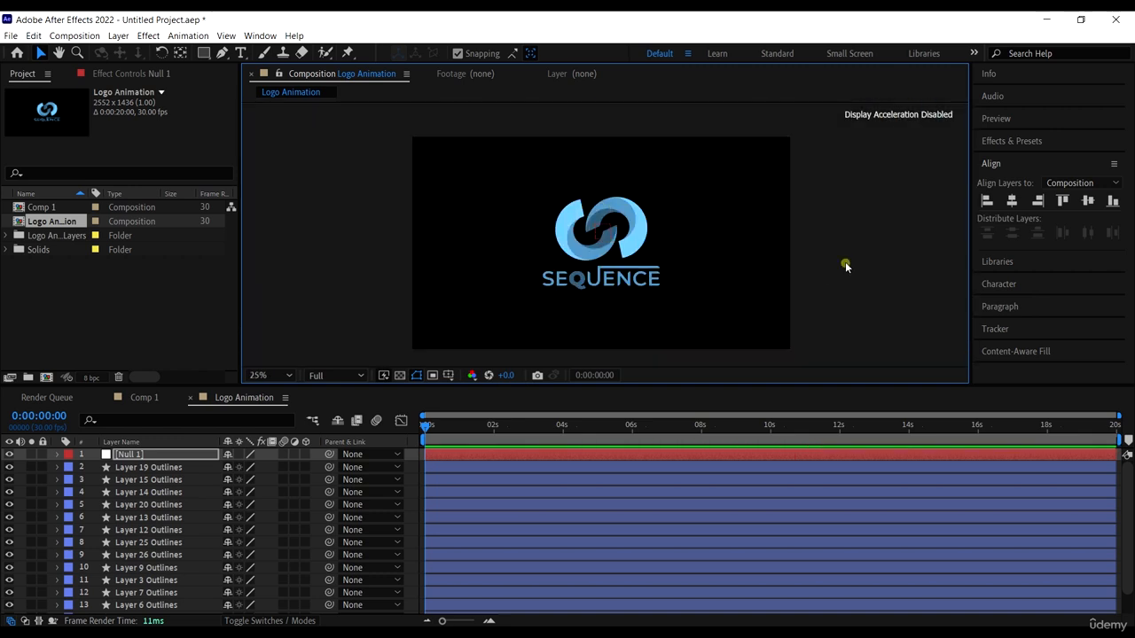
Select the null and the light-blue Layer 19 Outlines curve in turn and examine their anchor points on the logo
{"action": "left_click", "coordinate": [844, 266]}
{"action": "left_click", "coordinate": [148, 452]}
{"action": "scroll", "coordinate": [596, 229], "scroll_direction": "up", "scroll_amount": 4}
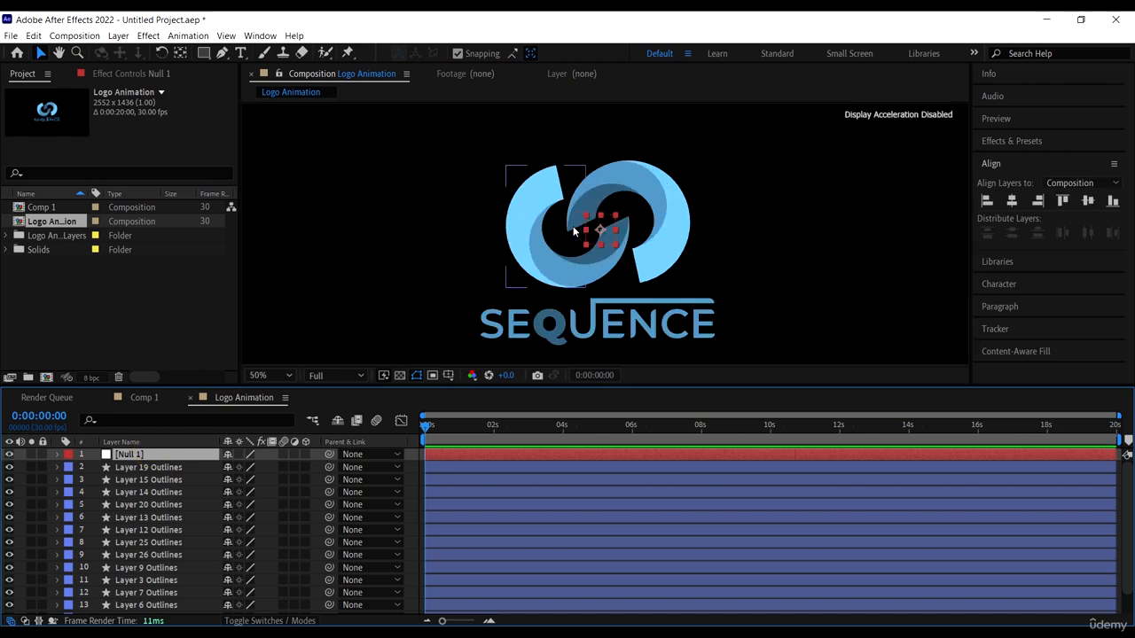
{"action": "left_click_drag", "start_coordinate": [649, 255], "coordinate": [653, 274]}
{"action": "left_click", "coordinate": [503, 324]}
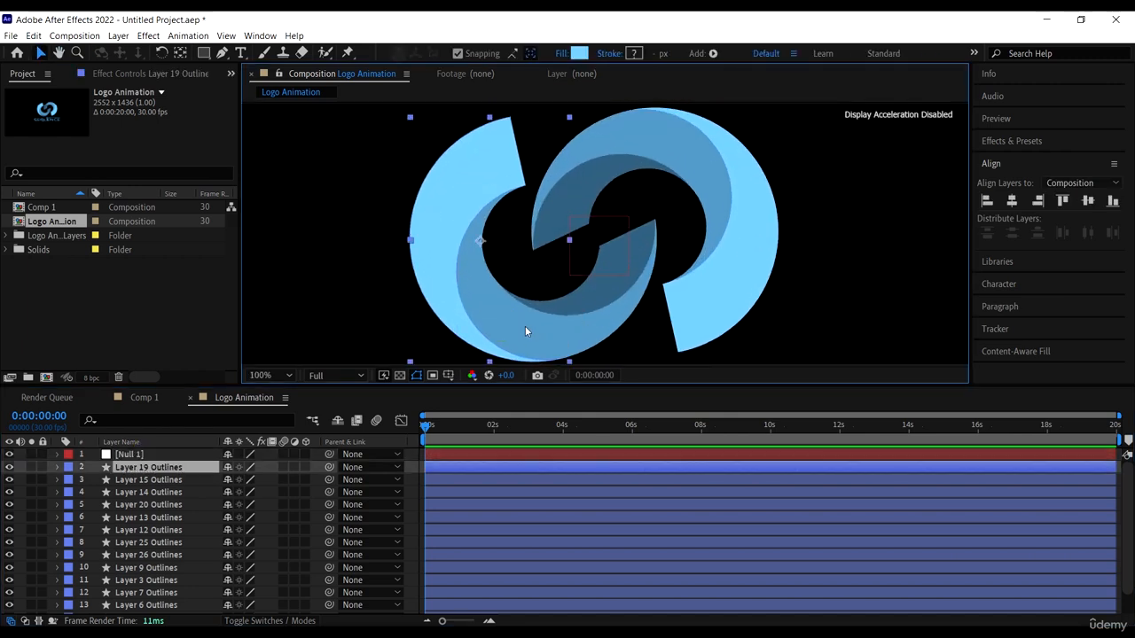
{"action": "left_click_drag", "start_coordinate": [501, 324], "coordinate": [481, 300]}
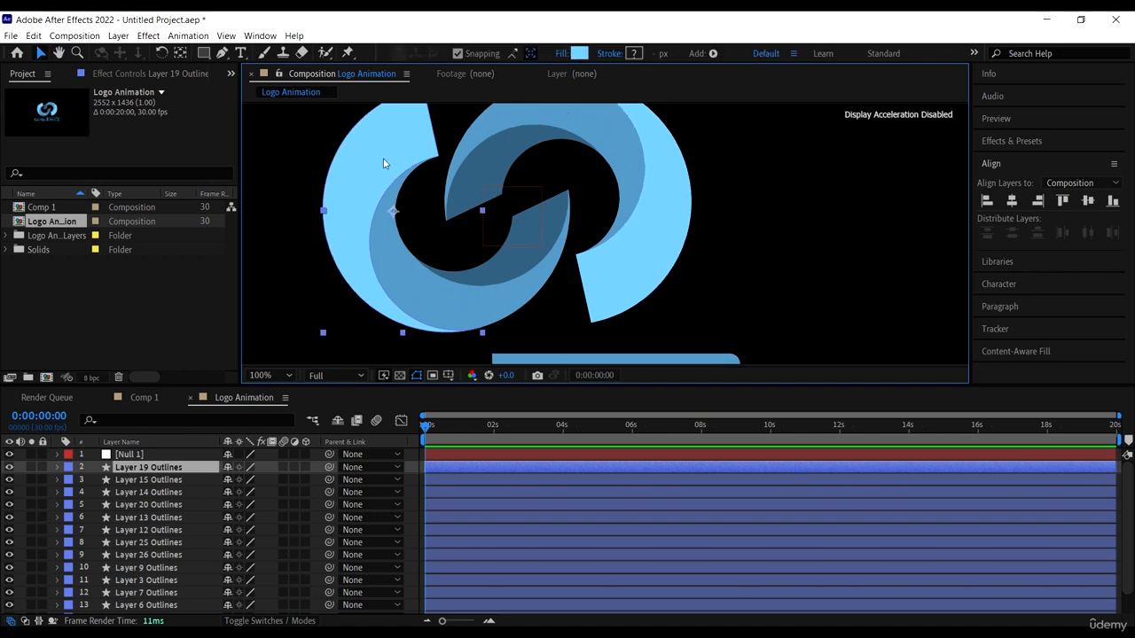
{"action": "left_click_drag", "start_coordinate": [598, 281], "coordinate": [757, 330]}
{"action": "left_click", "coordinate": [363, 176]}
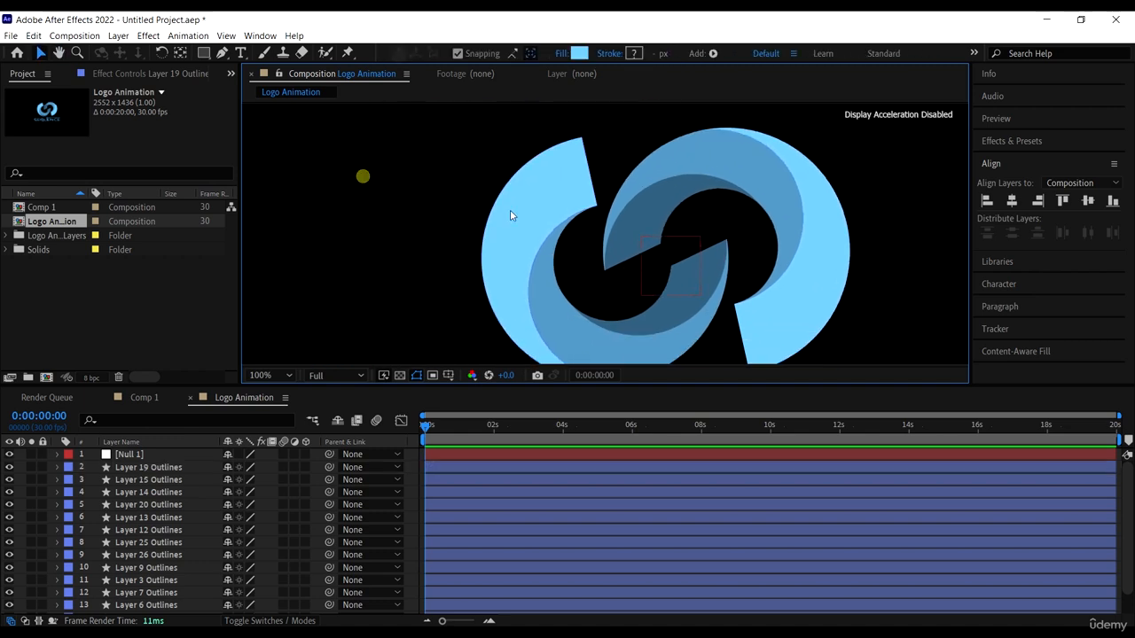
Move the anchor point of the Layer 19 Outlines curve to the null's centre at the dark-blue curve's inner corner with the Pan Behind tool
{"action": "left_click", "coordinate": [540, 176]}
{"action": "left_click_drag", "start_coordinate": [376, 217], "coordinate": [523, 233]}
{"action": "left_click", "coordinate": [181, 52]}
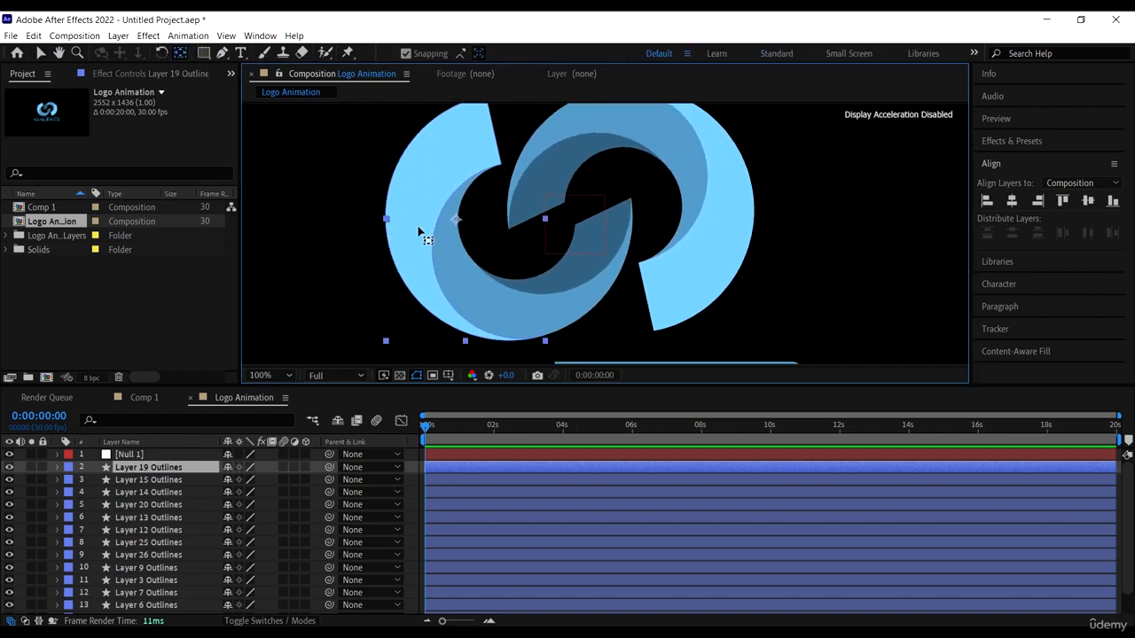
{"action": "left_click", "coordinate": [457, 218]}
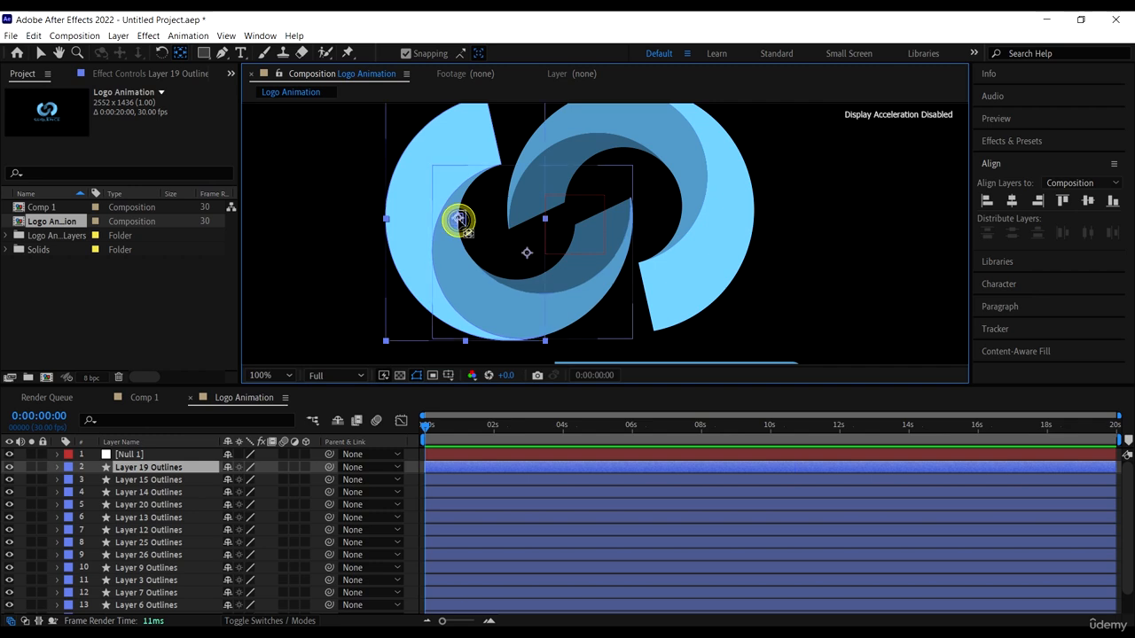
{"action": "left_click_drag", "start_coordinate": [459, 224], "coordinate": [575, 228]}
{"action": "key", "text": "period"}
{"action": "key", "text": "period"}
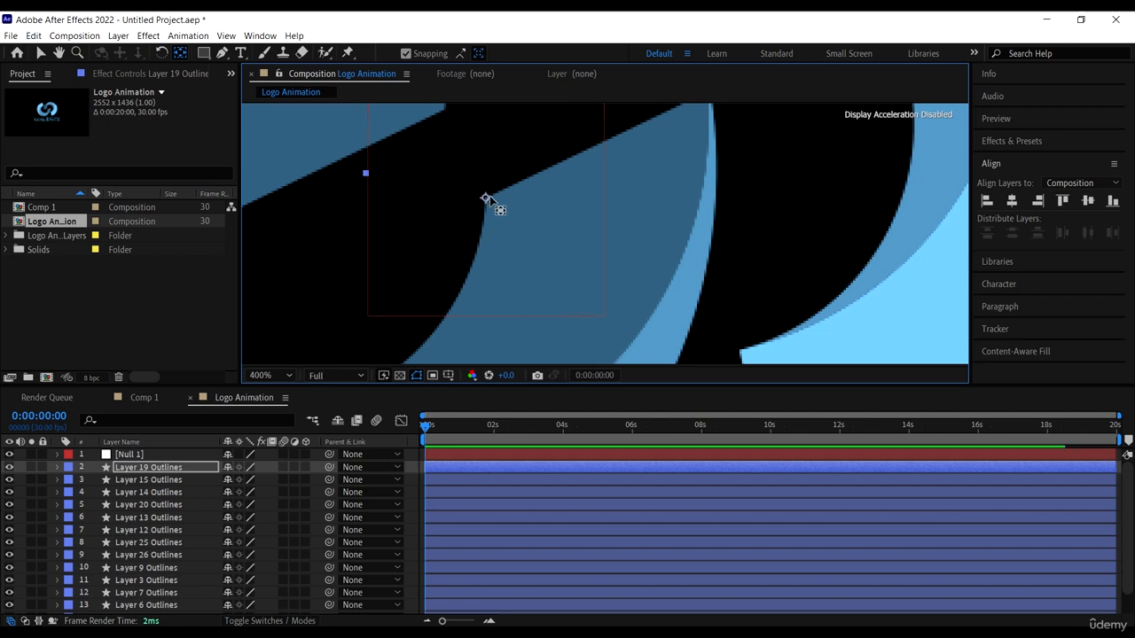
{"action": "key", "text": "comma"}
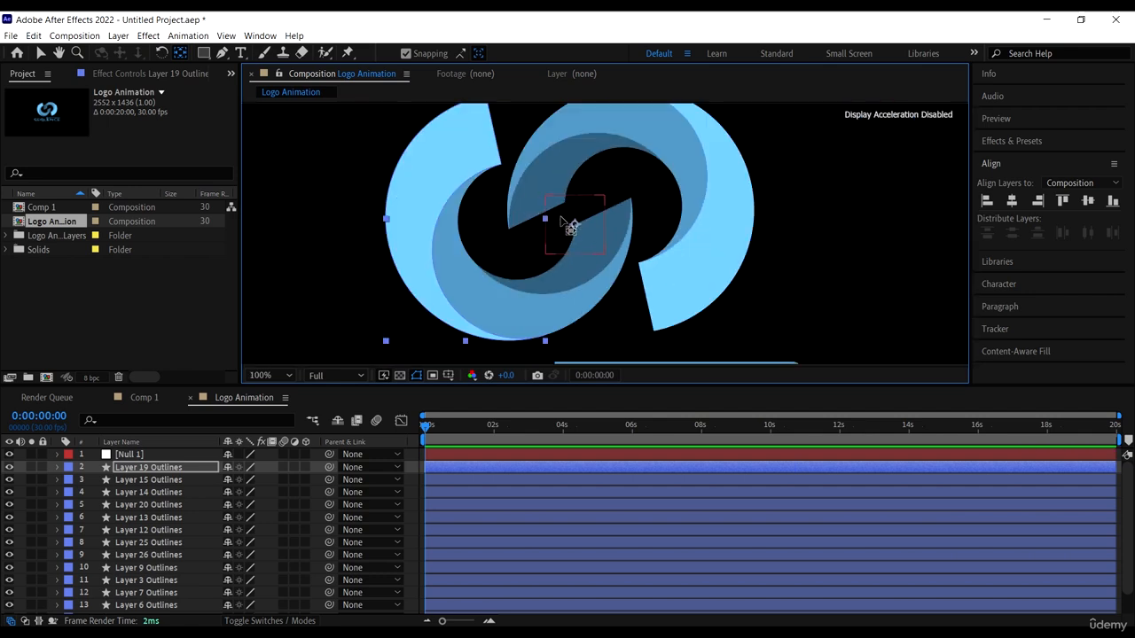
Move the anchor points of Layer 15 Outlines and Layer 14 Outlines to the null's centre at the dark-blue curve's inner corner
{"action": "left_click", "coordinate": [168, 481]}
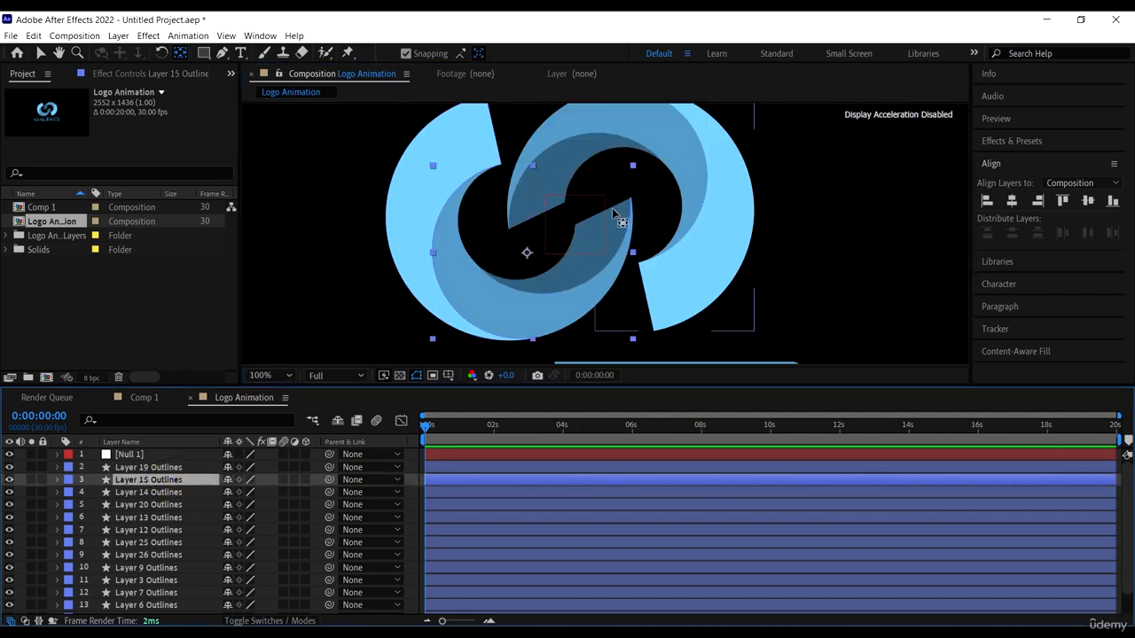
{"action": "left_click_drag", "start_coordinate": [527, 254], "coordinate": [575, 226]}
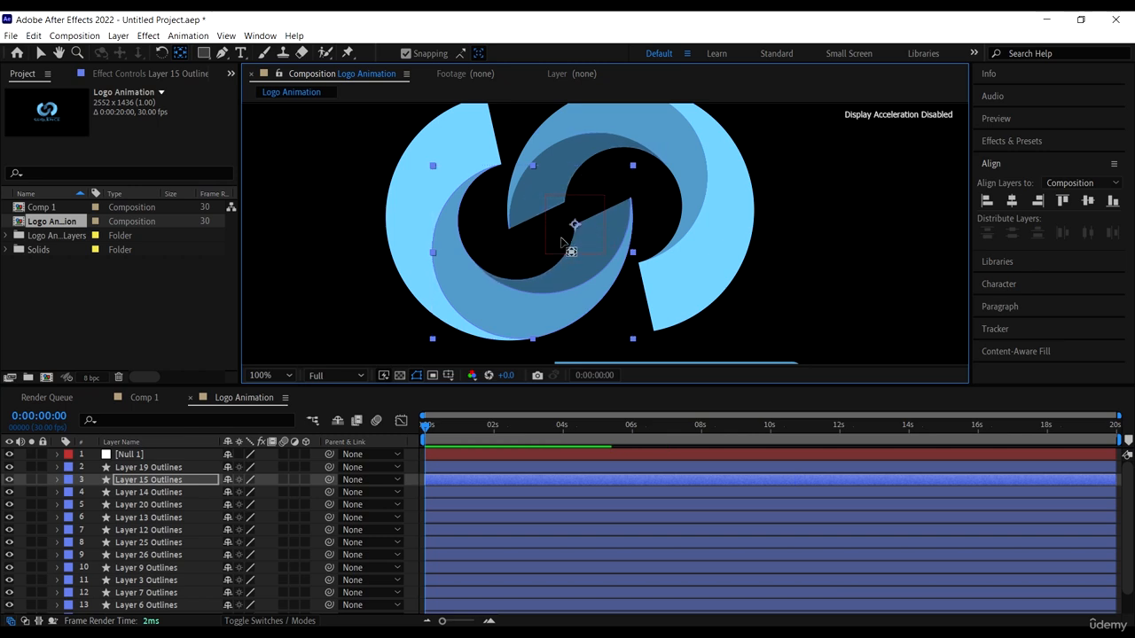
{"action": "left_click", "coordinate": [184, 492]}
{"action": "left_click_drag", "start_coordinate": [551, 252], "coordinate": [575, 229]}
{"action": "scroll", "coordinate": [574, 229], "scroll_direction": "up", "scroll_amount": 2}
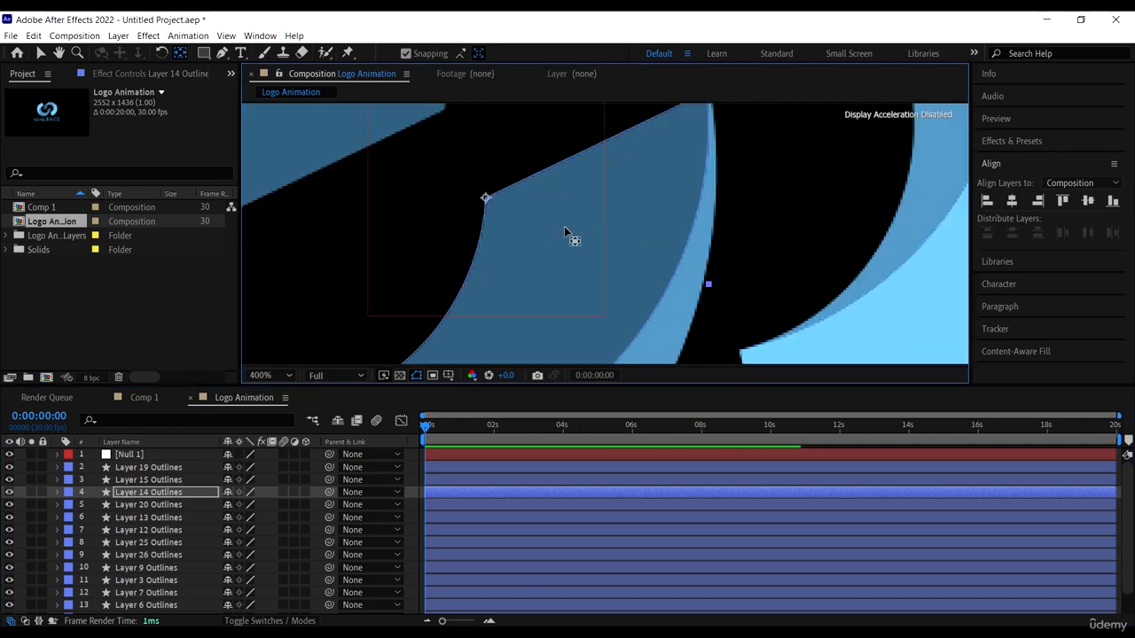
{"action": "scroll", "coordinate": [526, 211], "scroll_direction": "down", "scroll_amount": 4}
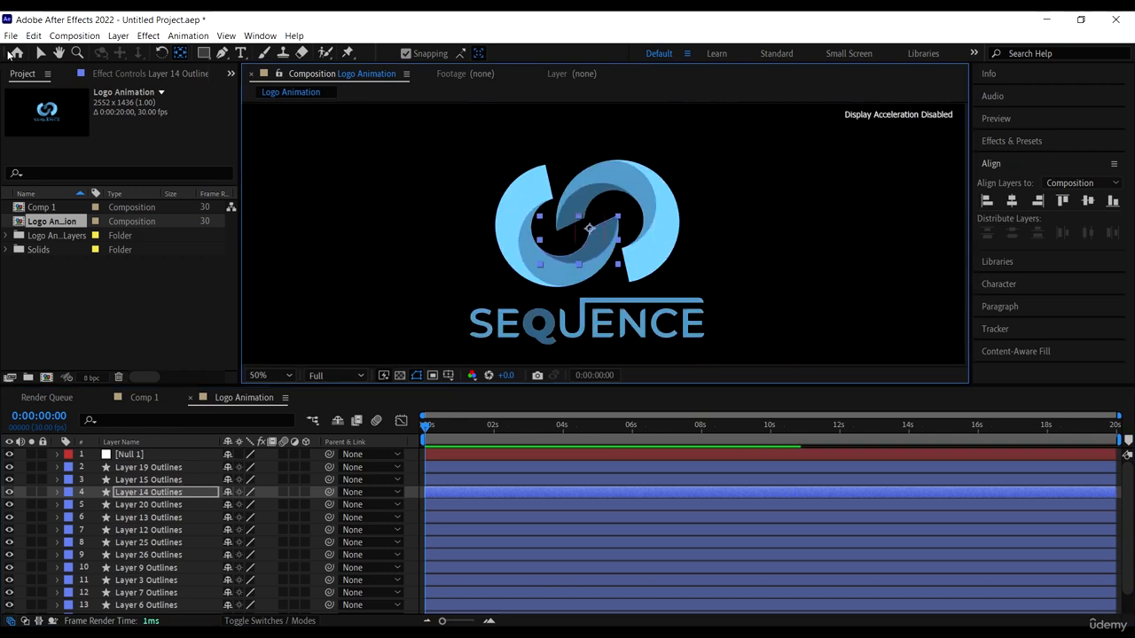
Select Layer 19 Outlines and the null in turn with the Selection tool and compare their anchor points
{"action": "left_click", "coordinate": [39, 53]}
{"action": "left_click", "coordinate": [173, 467]}
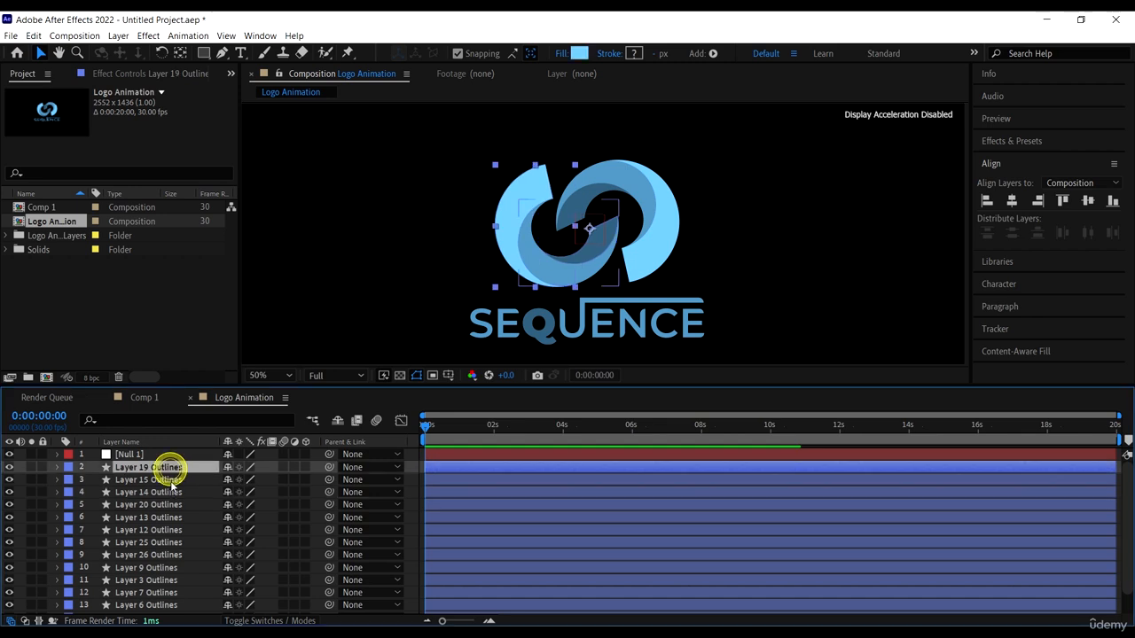
{"action": "left_click", "coordinate": [167, 455]}
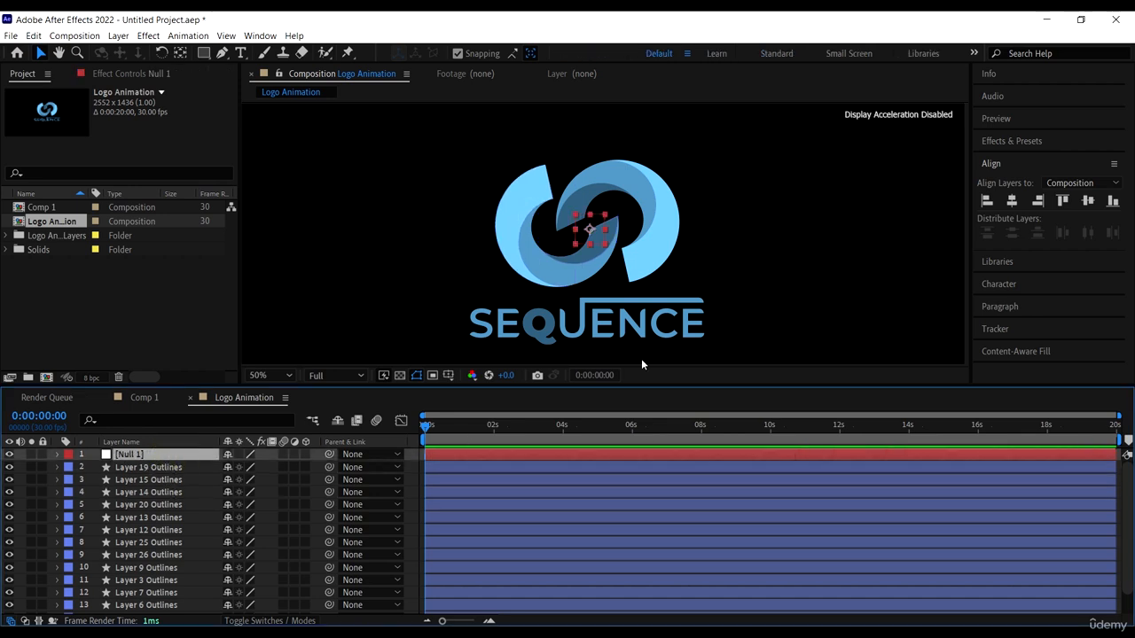
{"action": "left_click_drag", "start_coordinate": [633, 256], "coordinate": [638, 231]}
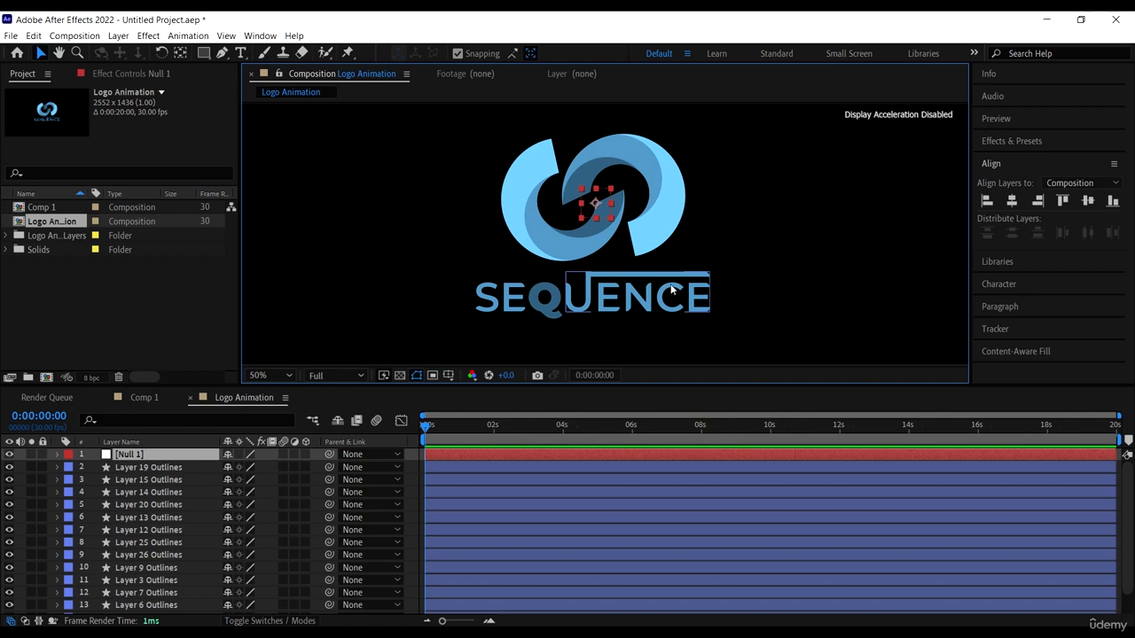
{"action": "scroll", "coordinate": [644, 249], "scroll_direction": "up", "scroll_amount": 3}
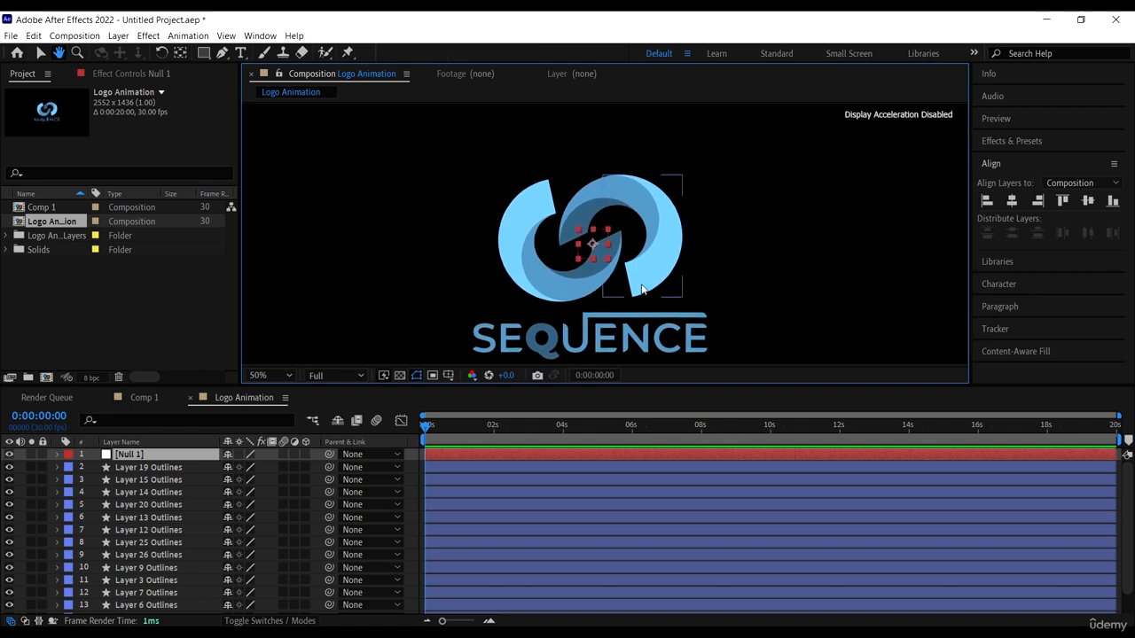
Hide the second curve of the symbol: Layer 20 Outlines, Layer 13 Outlines and Layer 12 Outlines
{"action": "left_click", "coordinate": [668, 228]}
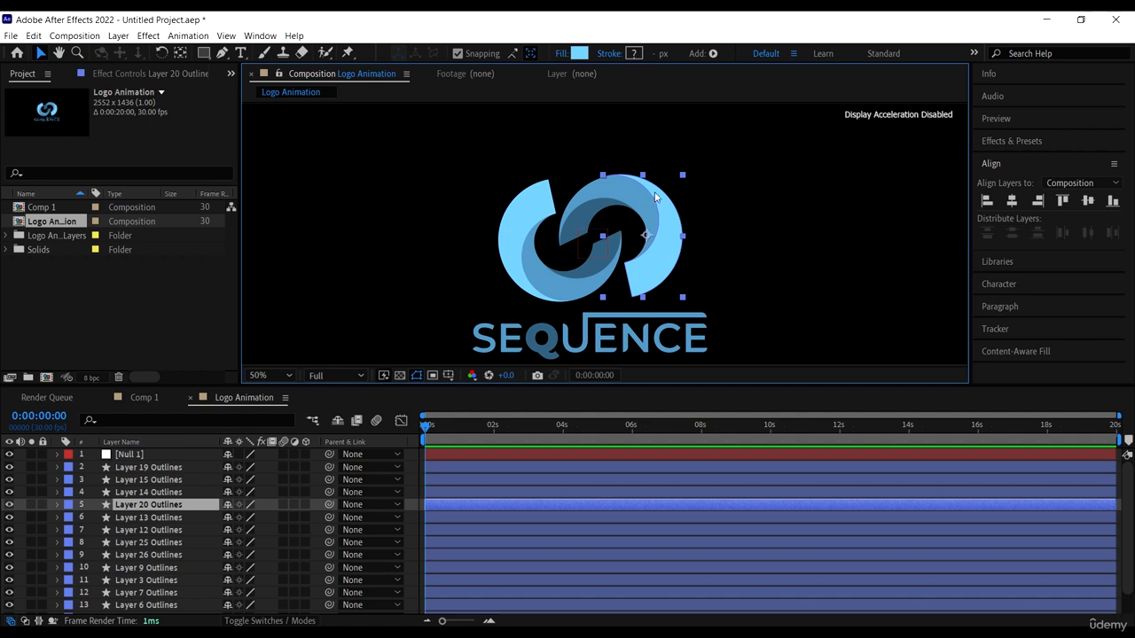
{"action": "left_click", "coordinate": [9, 504]}
{"action": "left_click", "coordinate": [9, 517]}
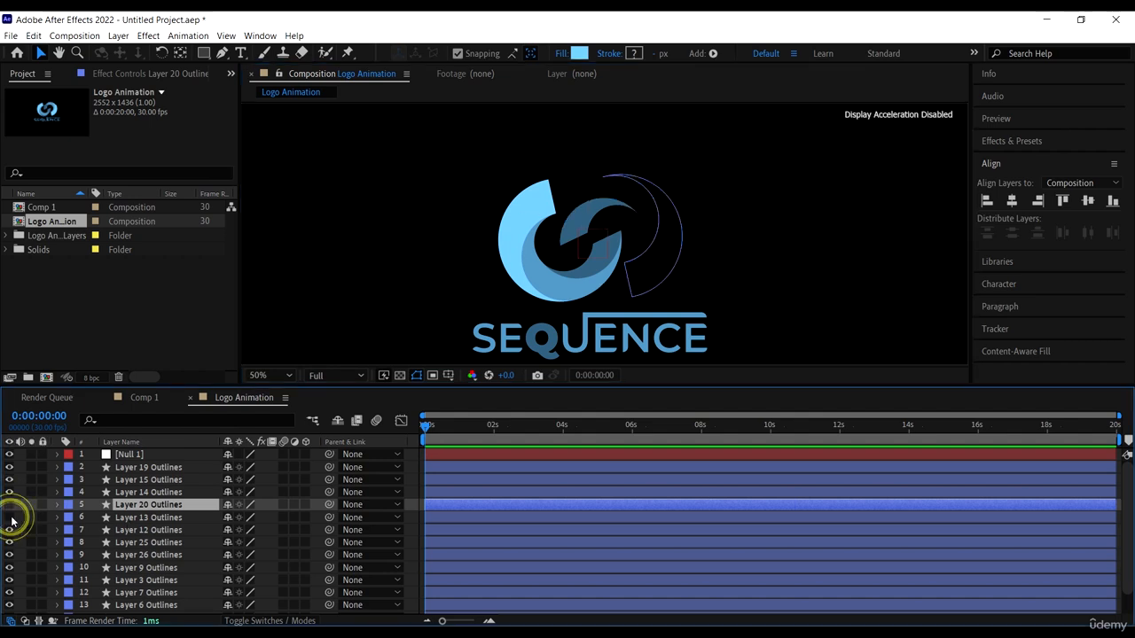
{"action": "left_click", "coordinate": [10, 530]}
{"action": "scroll", "coordinate": [764, 275], "scroll_direction": "down", "scroll_amount": 2}
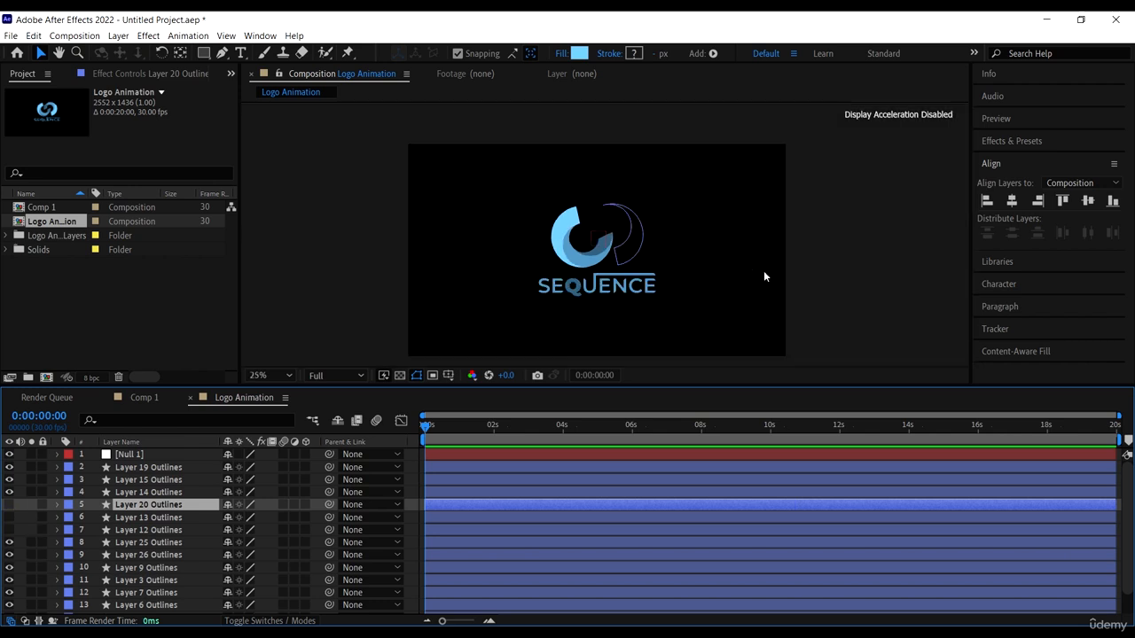
{"action": "left_click", "coordinate": [924, 275]}
{"action": "scroll", "coordinate": [619, 255], "scroll_direction": "up", "scroll_amount": 2}
Select Layer 19, Layer 15 and Layer 14 Outlines together and reveal their Rotation properties
{"action": "left_click", "coordinate": [519, 234]}
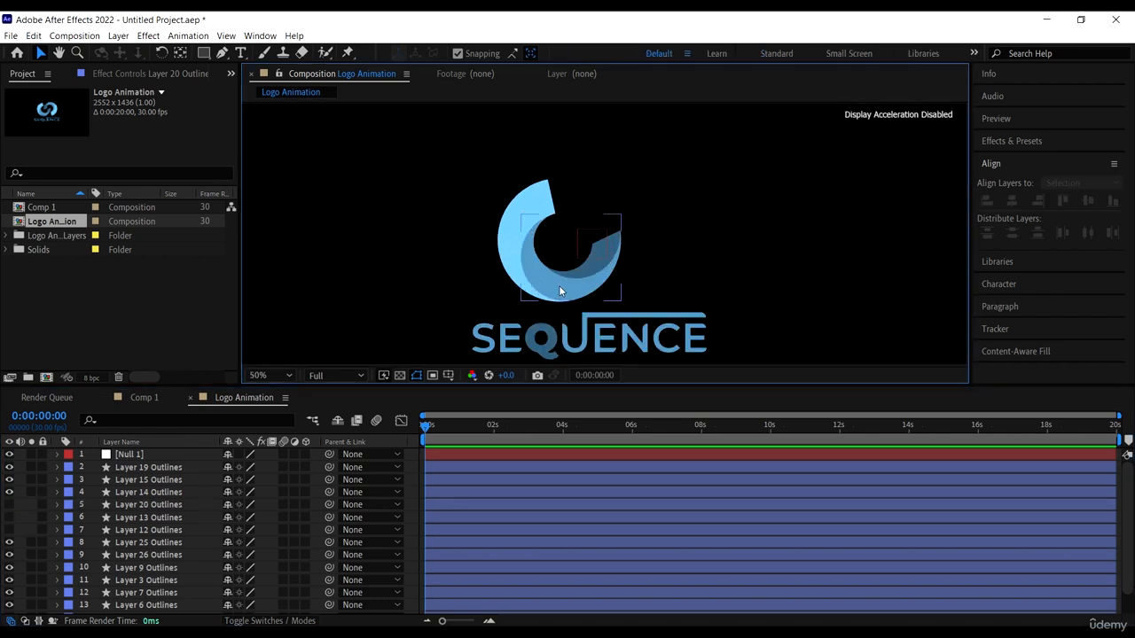
{"action": "left_click", "coordinate": [599, 280]}
{"action": "left_click", "coordinate": [587, 268]}
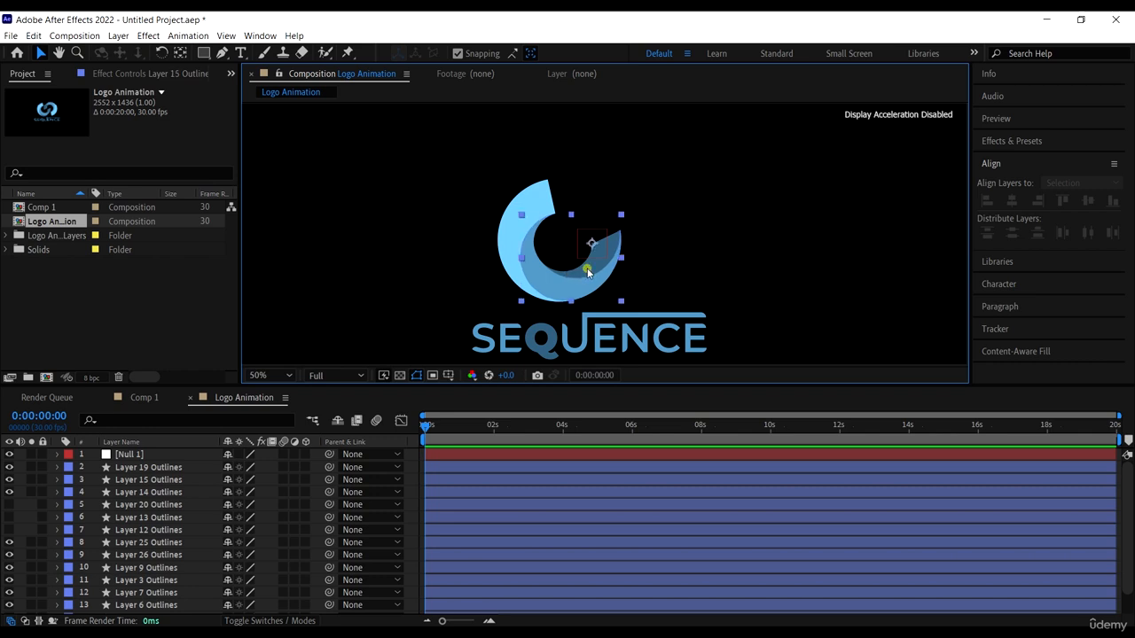
{"action": "left_click", "coordinate": [170, 467], "text": "ctrl"}
{"action": "left_click", "coordinate": [168, 493], "text": "ctrl"}
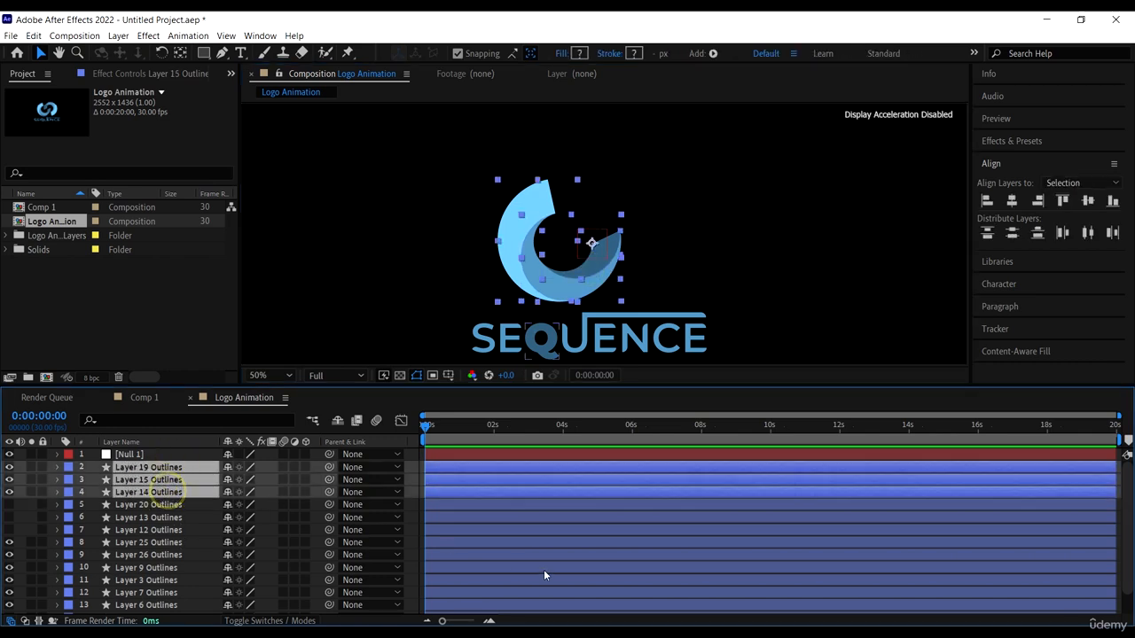
{"action": "key", "text": "r"}
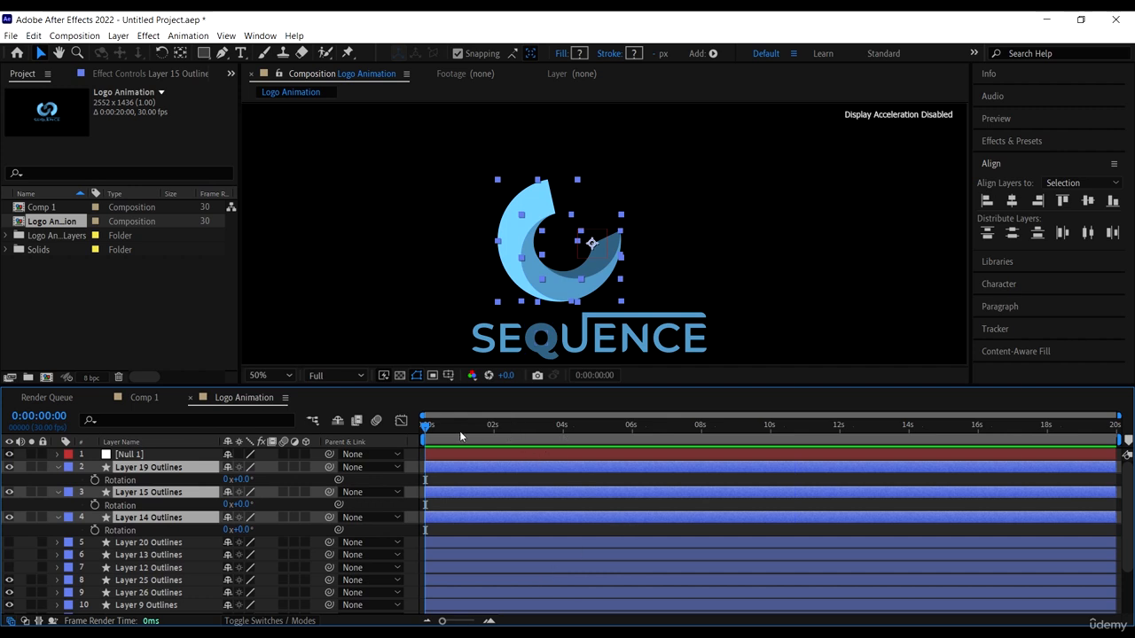
Add Rotation keyframes at 0:00:02:00 to Layer 19, Layer 15 and Layer 14 Outlines
{"action": "left_click", "coordinate": [494, 425]}
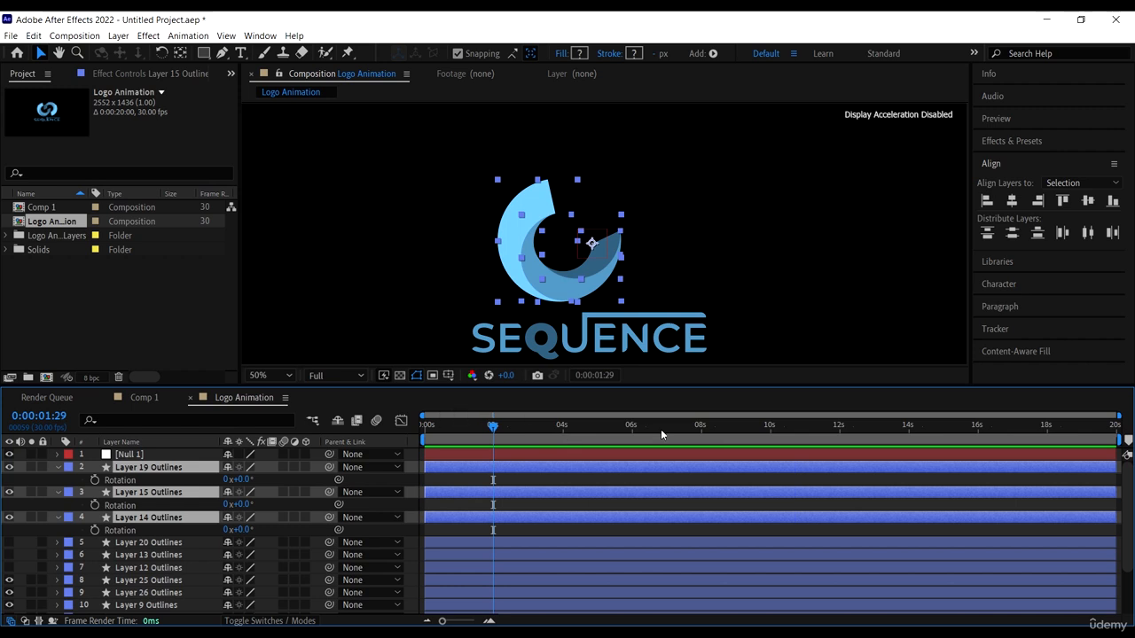
{"action": "left_click_drag", "start_coordinate": [493, 428], "coordinate": [497, 454]}
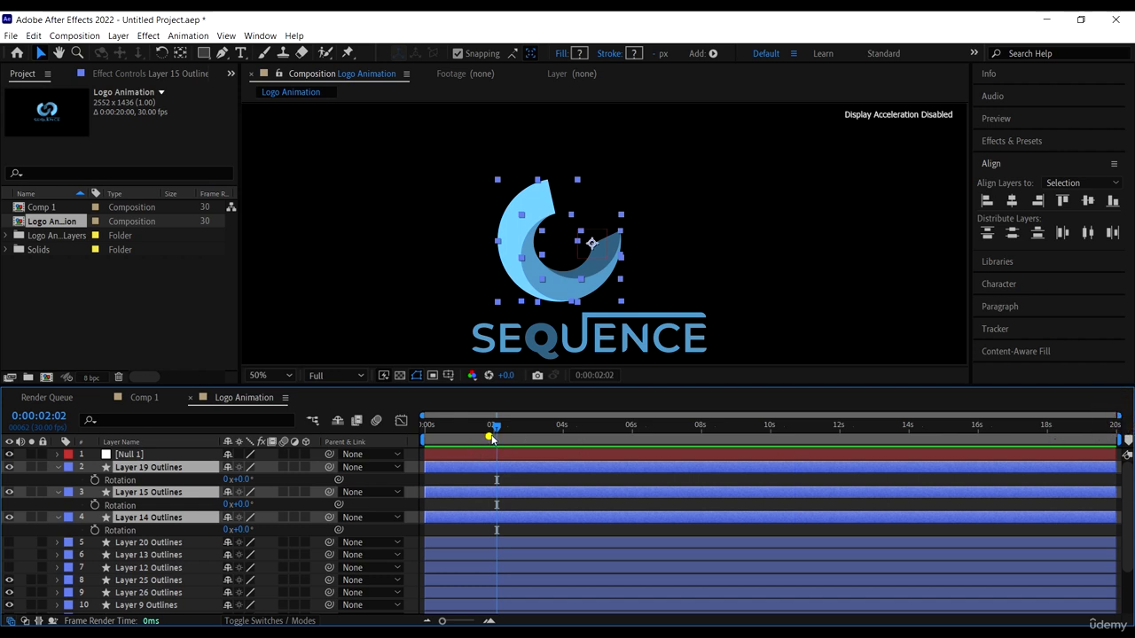
{"action": "mouse_move", "coordinate": [493, 436]}
{"action": "left_mouse_down"}
{"action": "mouse_move", "coordinate": [449, 439]}
{"action": "mouse_move", "coordinate": [501, 432]}
{"action": "mouse_move", "coordinate": [613, 464]}
{"action": "mouse_move", "coordinate": [493, 440]}
{"action": "left_mouse_up"}
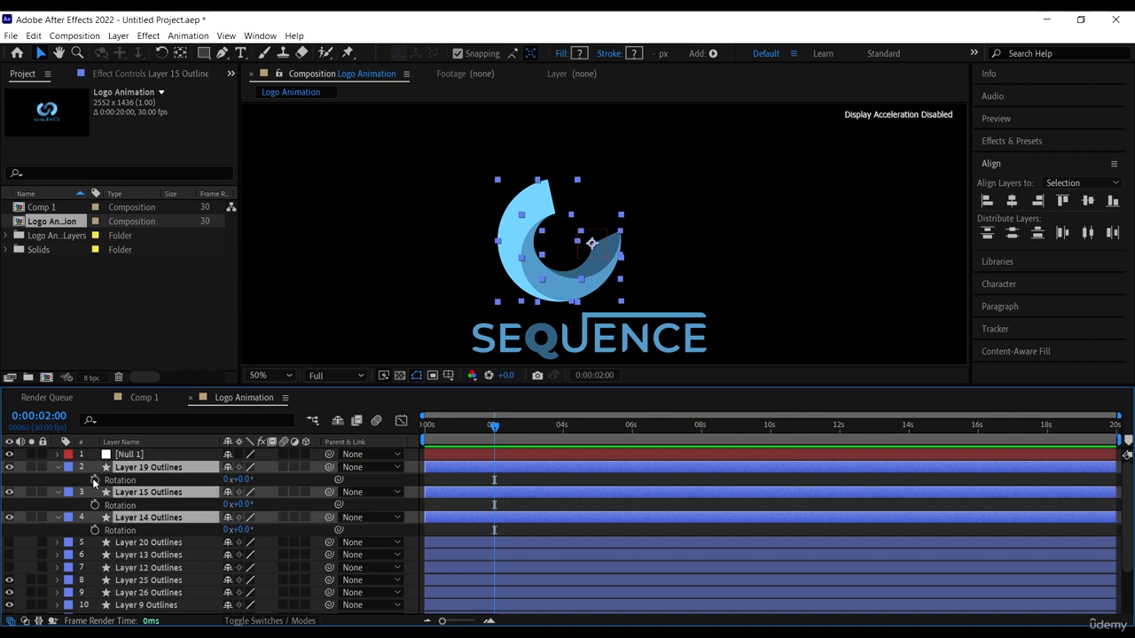
{"action": "left_click", "coordinate": [93, 479]}
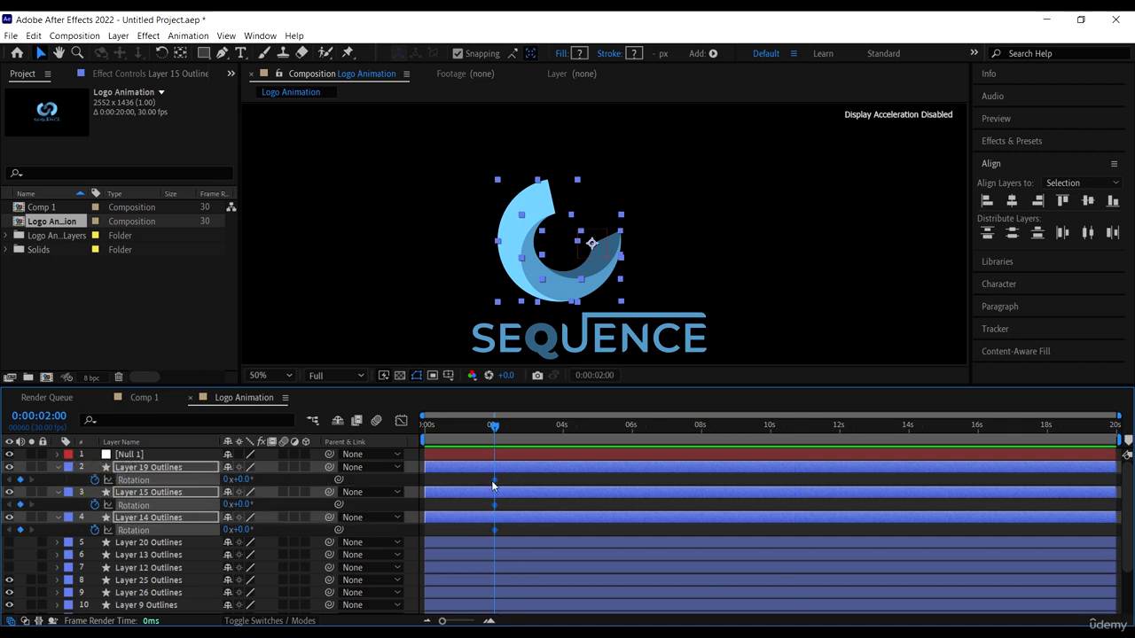
{"action": "scroll", "coordinate": [477, 496], "scroll_direction": "up", "scroll_amount": 4}
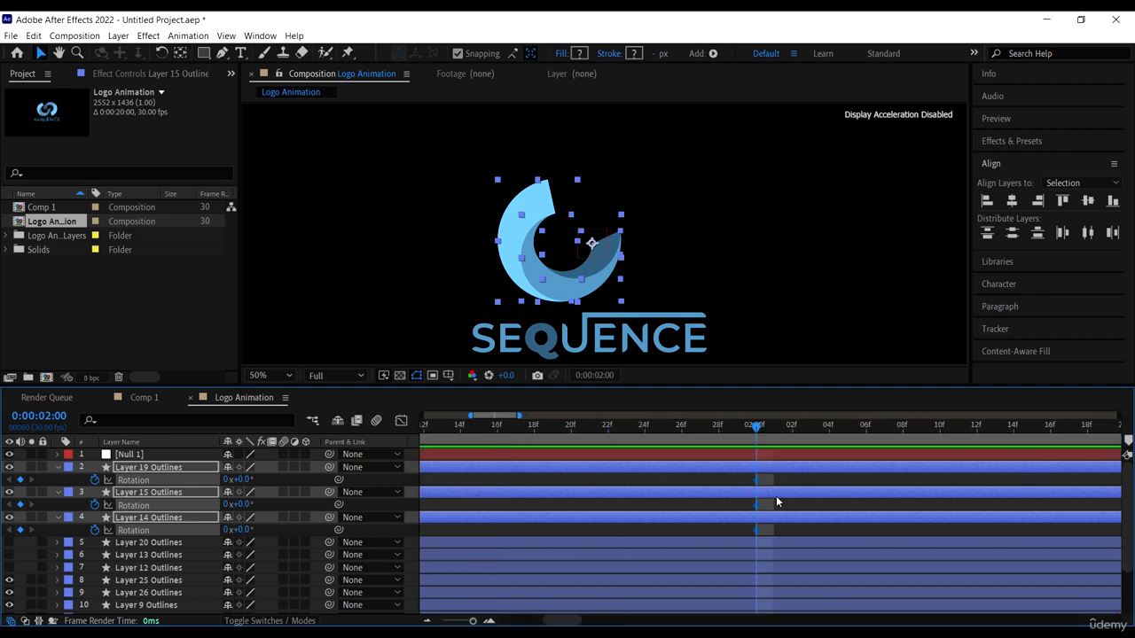
{"action": "scroll", "coordinate": [776, 492], "scroll_direction": "down", "scroll_amount": 5}
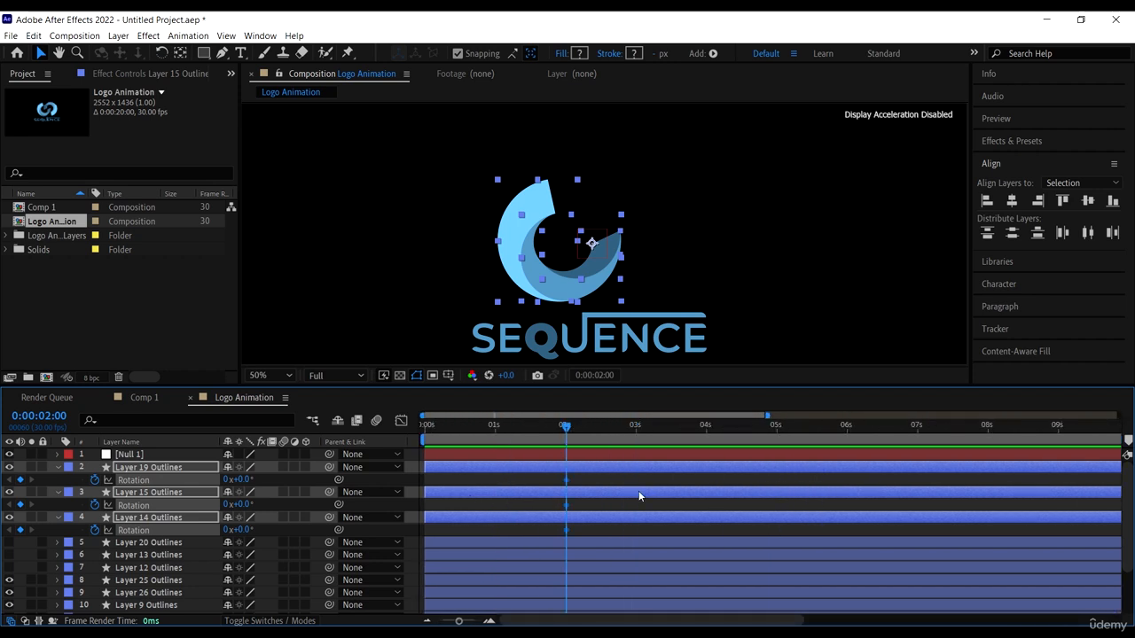
{"action": "left_click", "coordinate": [734, 416]}
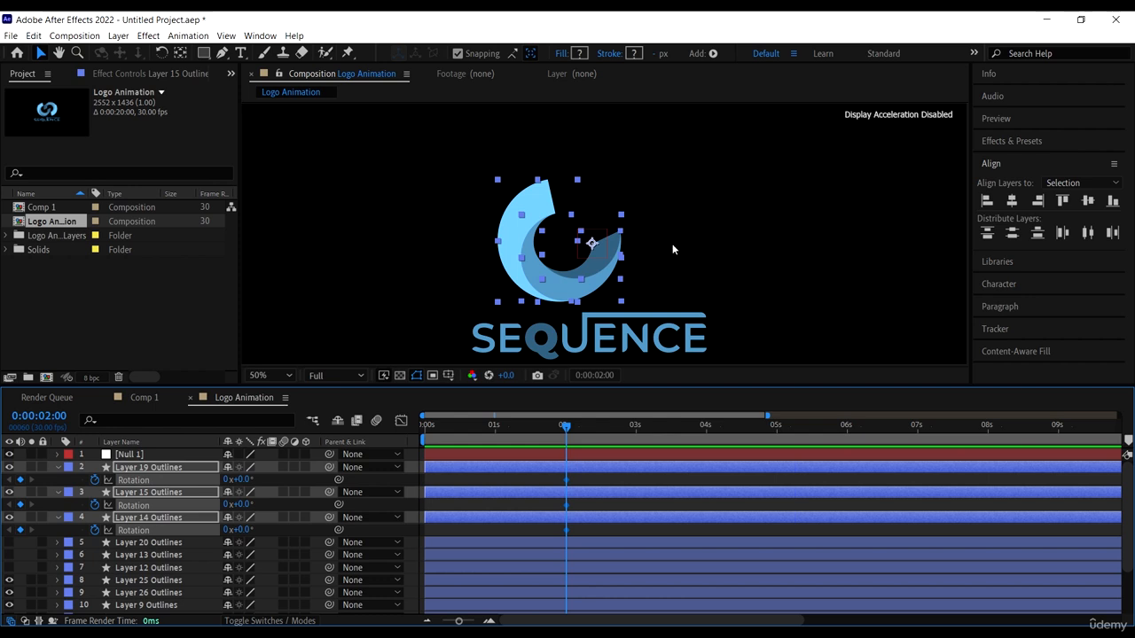
{"action": "scroll", "coordinate": [672, 244], "scroll_direction": "down", "scroll_amount": 4}
{"action": "scroll", "coordinate": [665, 257], "scroll_direction": "up", "scroll_amount": 2}
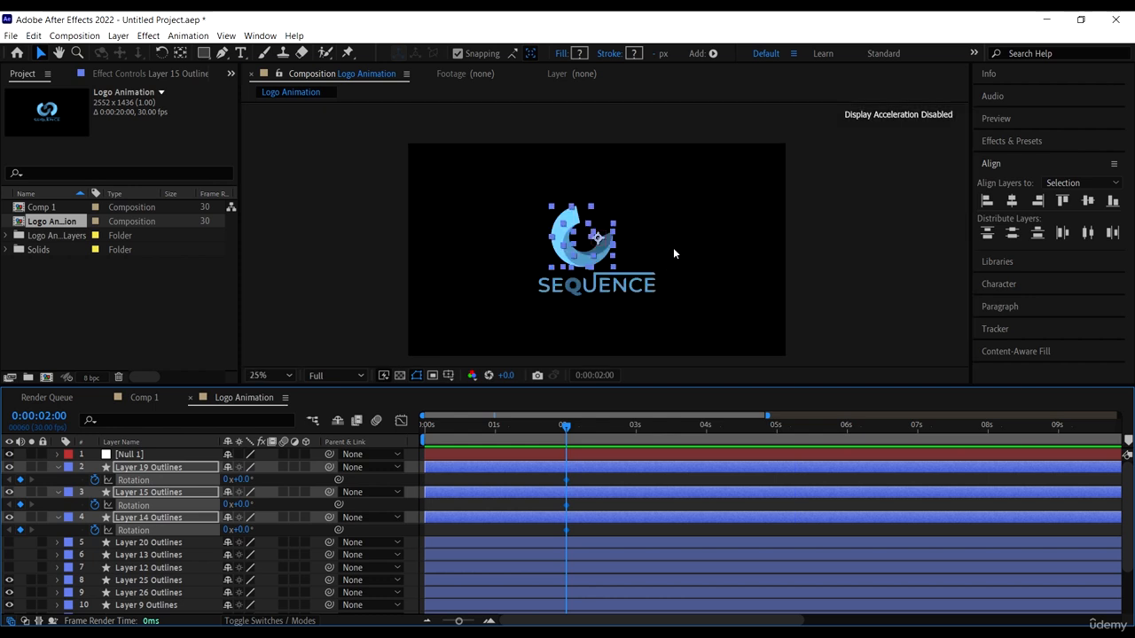
{"action": "scroll", "coordinate": [679, 230], "scroll_direction": "up", "scroll_amount": 2}
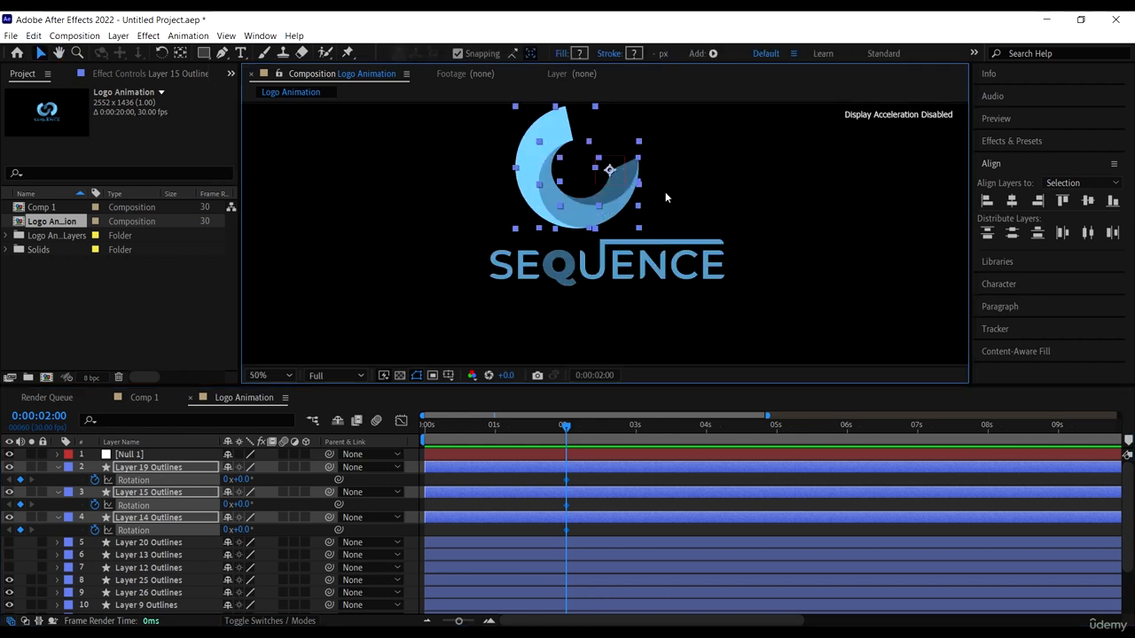
{"action": "left_click_drag", "start_coordinate": [665, 197], "coordinate": [661, 264]}
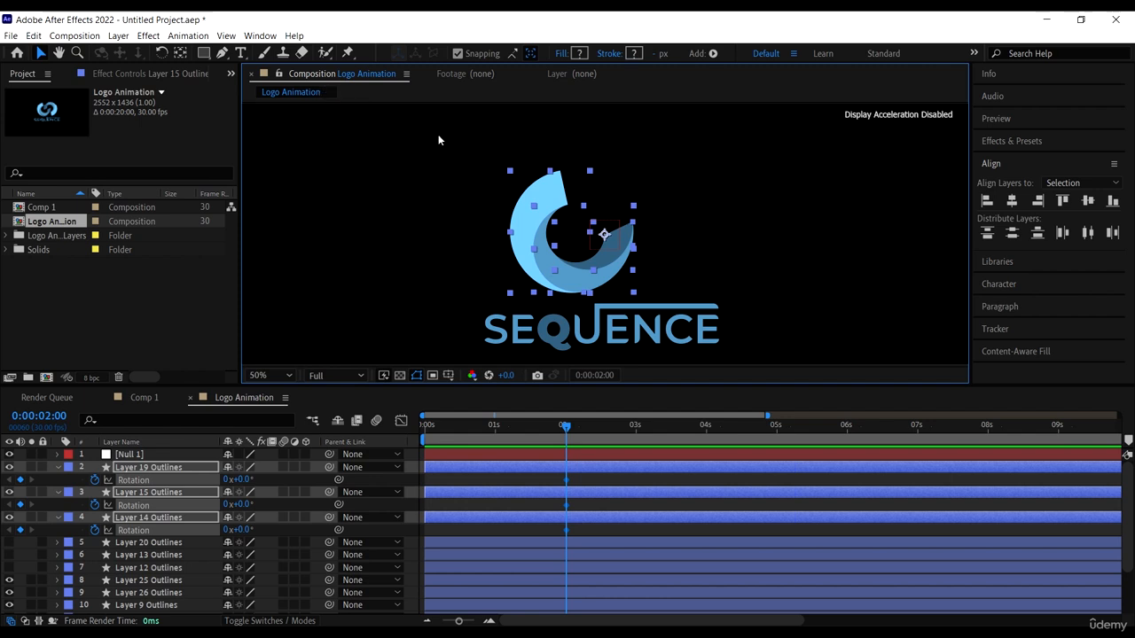
{"action": "left_click", "coordinate": [75, 35]}
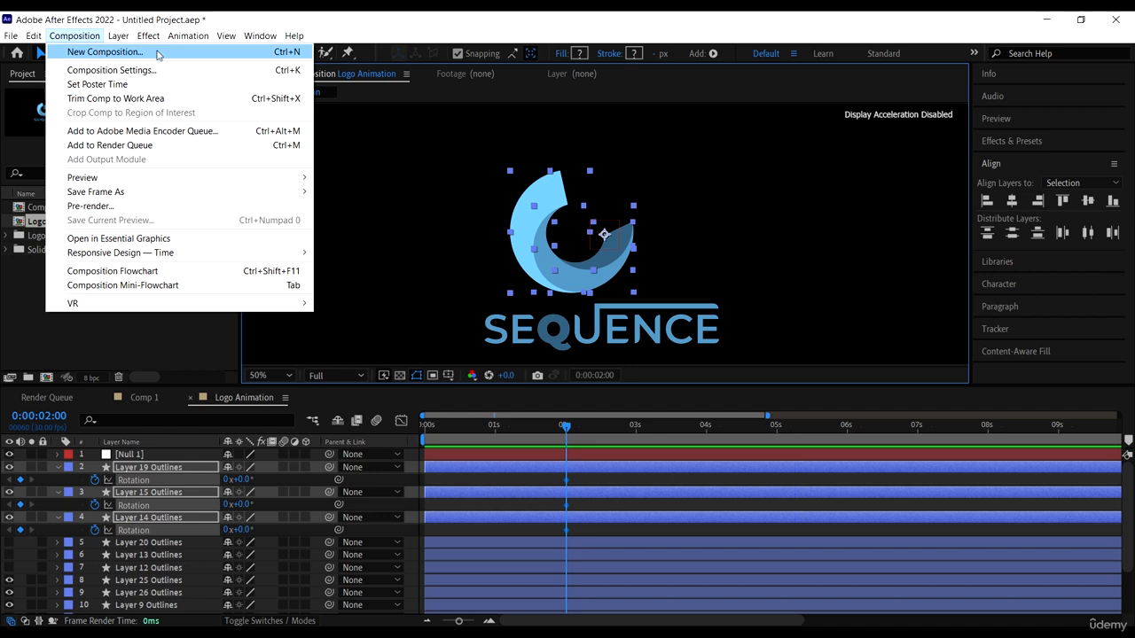
{"action": "left_click", "coordinate": [416, 19]}
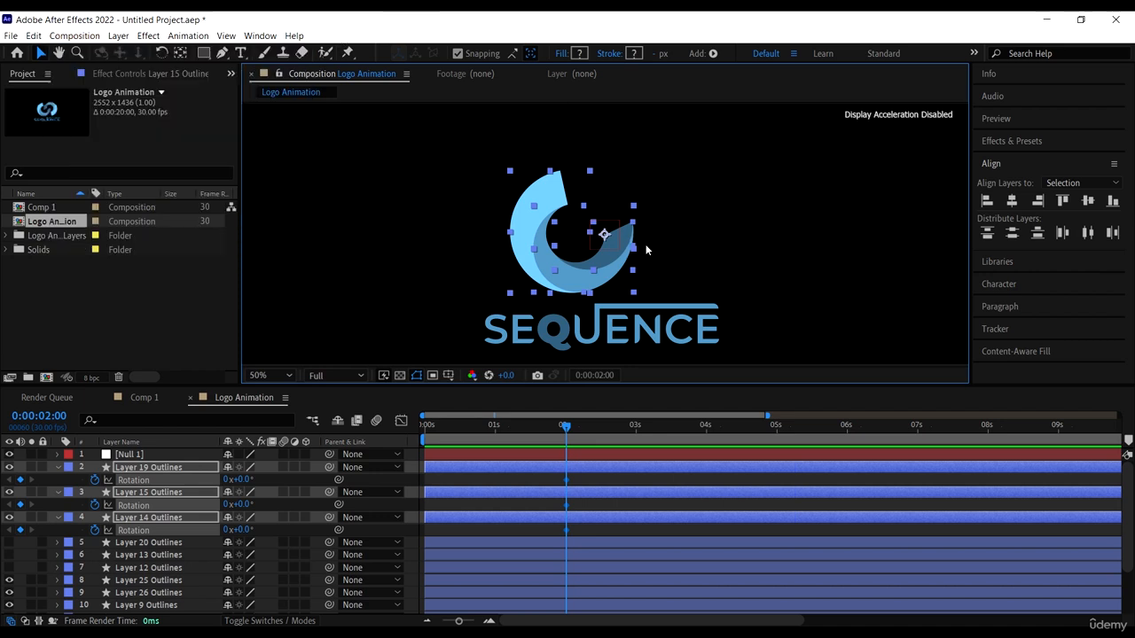
{"action": "left_click_drag", "start_coordinate": [666, 250], "coordinate": [652, 228]}
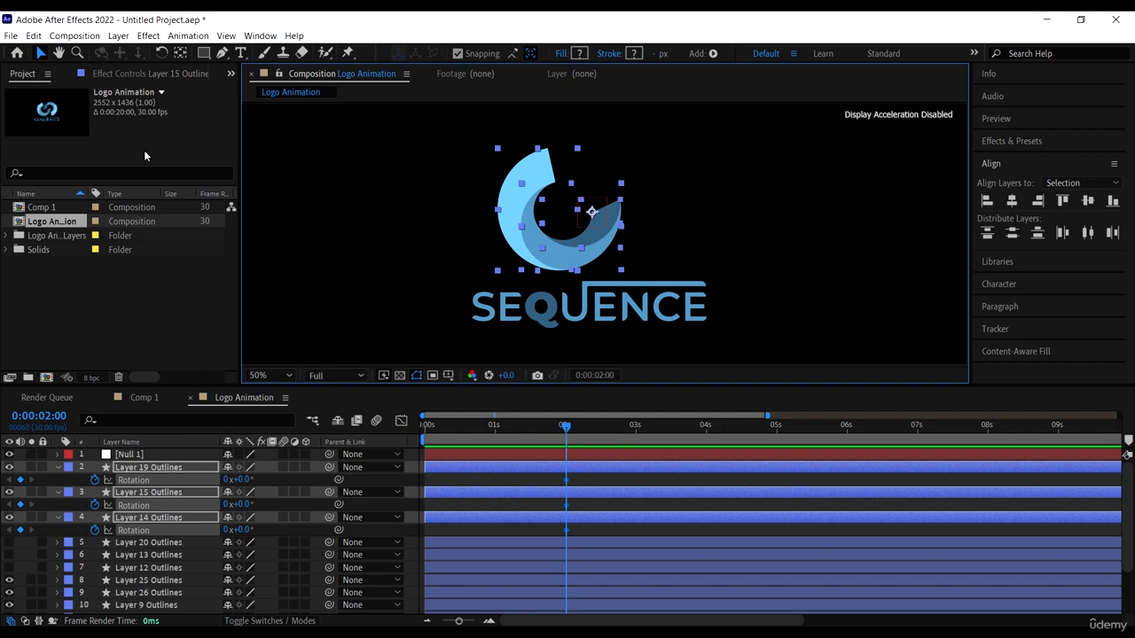
{"action": "left_click", "coordinate": [550, 429]}
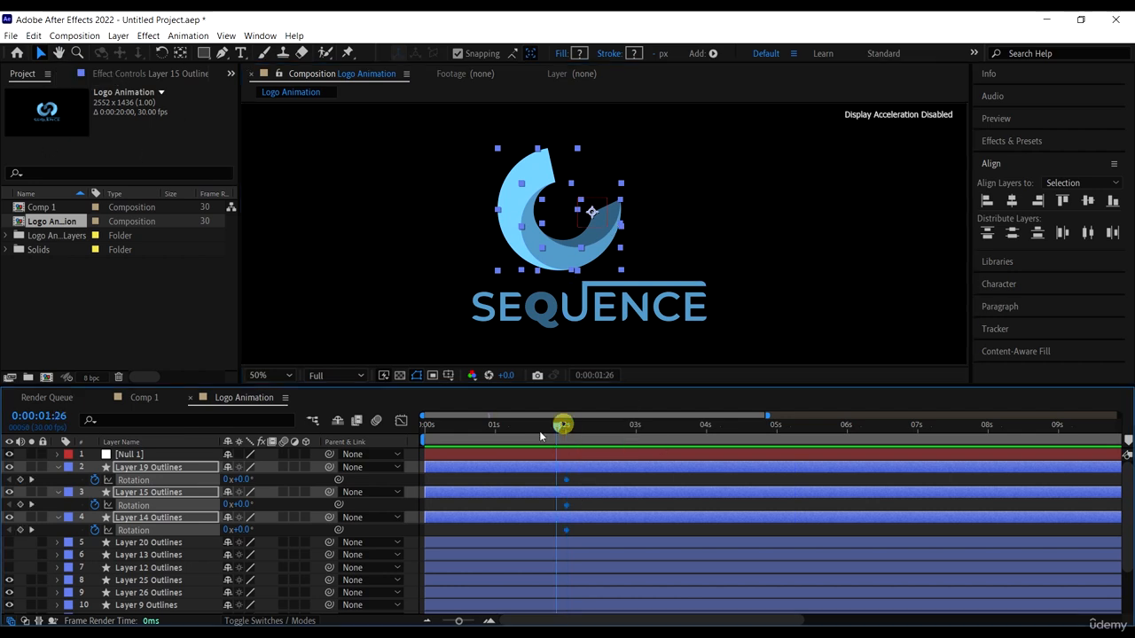
{"action": "left_click", "coordinate": [567, 429]}
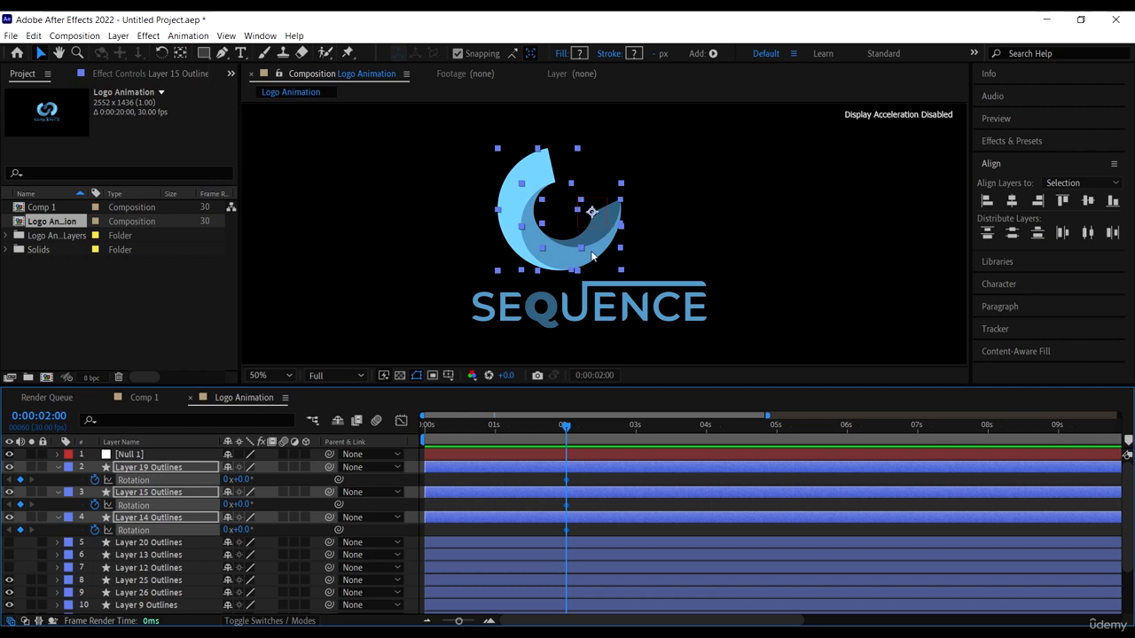
{"action": "scroll", "coordinate": [656, 246], "scroll_direction": "down", "scroll_amount": 3}
{"action": "scroll", "coordinate": [691, 237], "scroll_direction": "up", "scroll_amount": 3}
{"action": "key", "text": "h"}
{"action": "left_click_drag", "start_coordinate": [657, 246], "coordinate": [486, 261]}
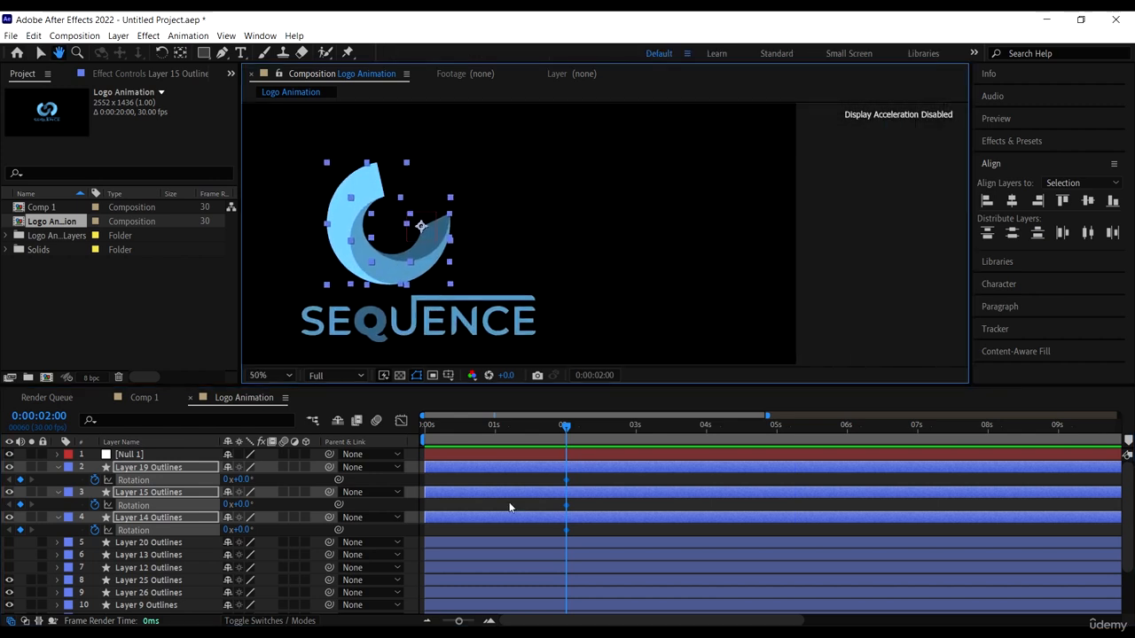
Add a new shape layer and draw a small blue square with a white stroke beside the logo's symbol
{"action": "key", "text": "v"}
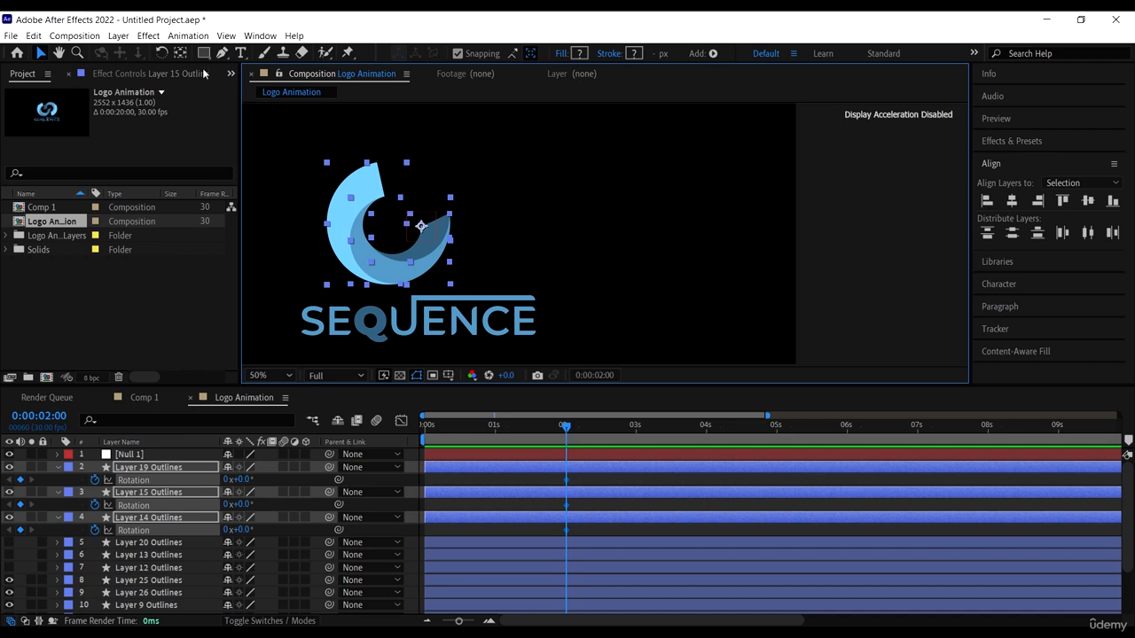
{"action": "left_click", "coordinate": [875, 201]}
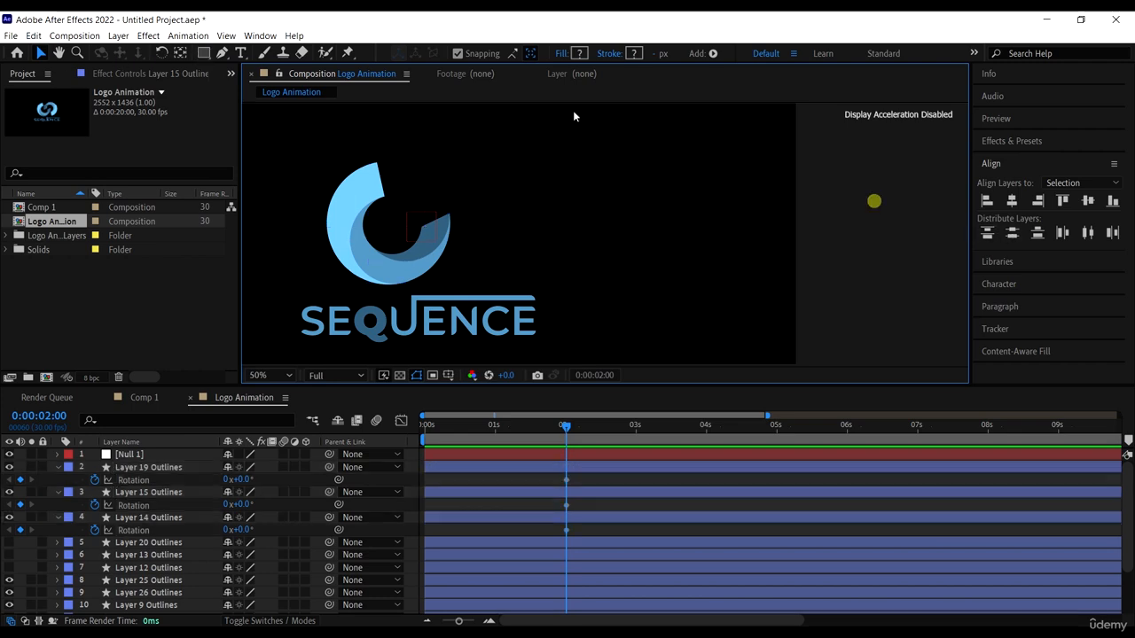
{"action": "left_click", "coordinate": [148, 35]}
{"action": "mouse_move", "coordinate": [74, 35]}
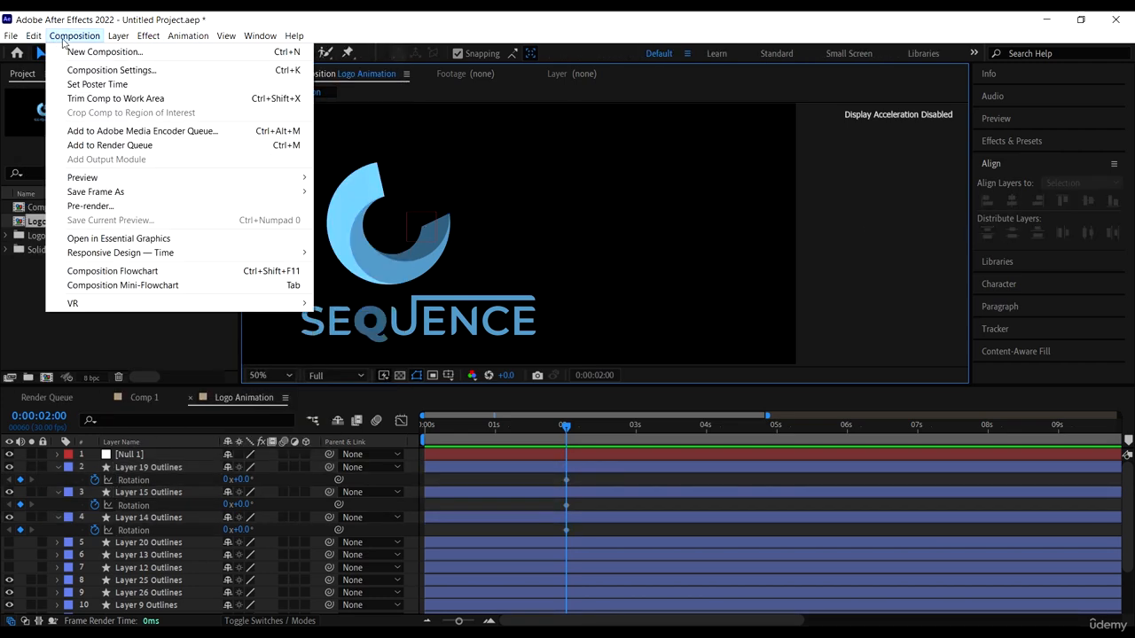
{"action": "mouse_move", "coordinate": [118, 36]}
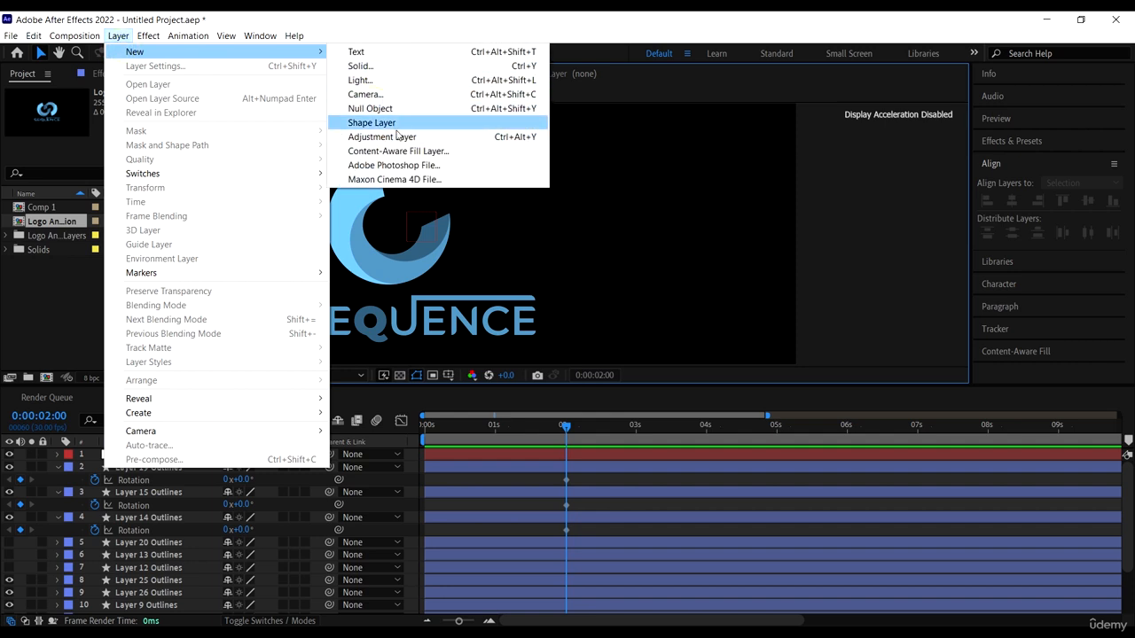
{"action": "left_click", "coordinate": [407, 125]}
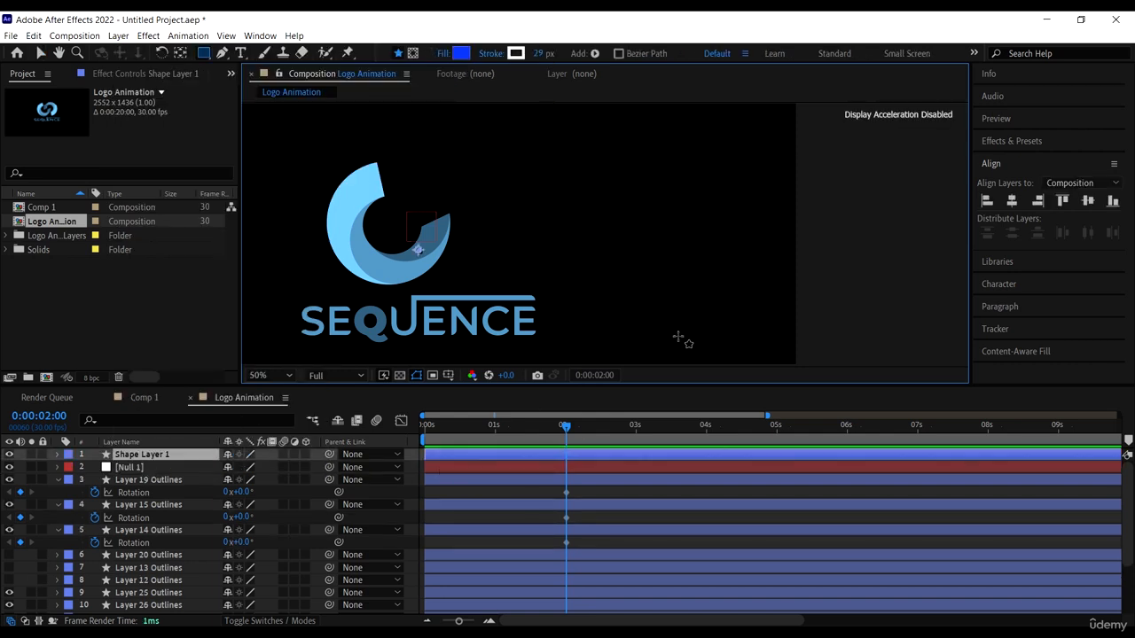
{"action": "left_click_drag", "start_coordinate": [522, 167], "coordinate": [553, 199]}
{"action": "left_click", "coordinate": [40, 54]}
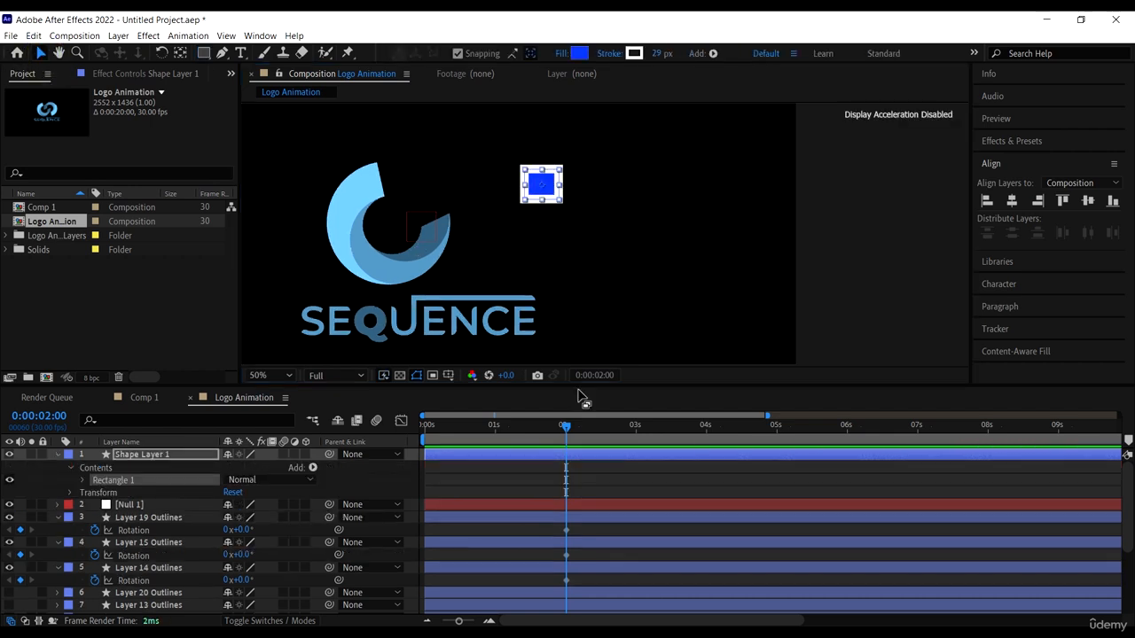
Keyframe the shape layer's Position at 0:00:02:00, and move the square to 1738, 822 at 0:00:02:29
{"action": "left_click", "coordinate": [184, 455]}
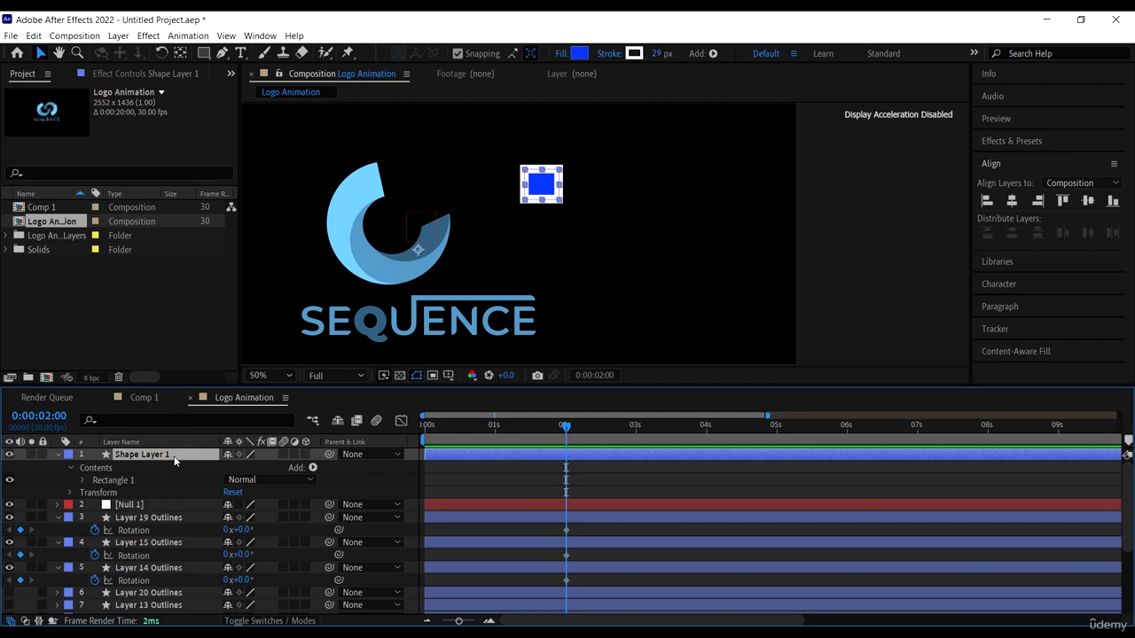
{"action": "key", "text": "p"}
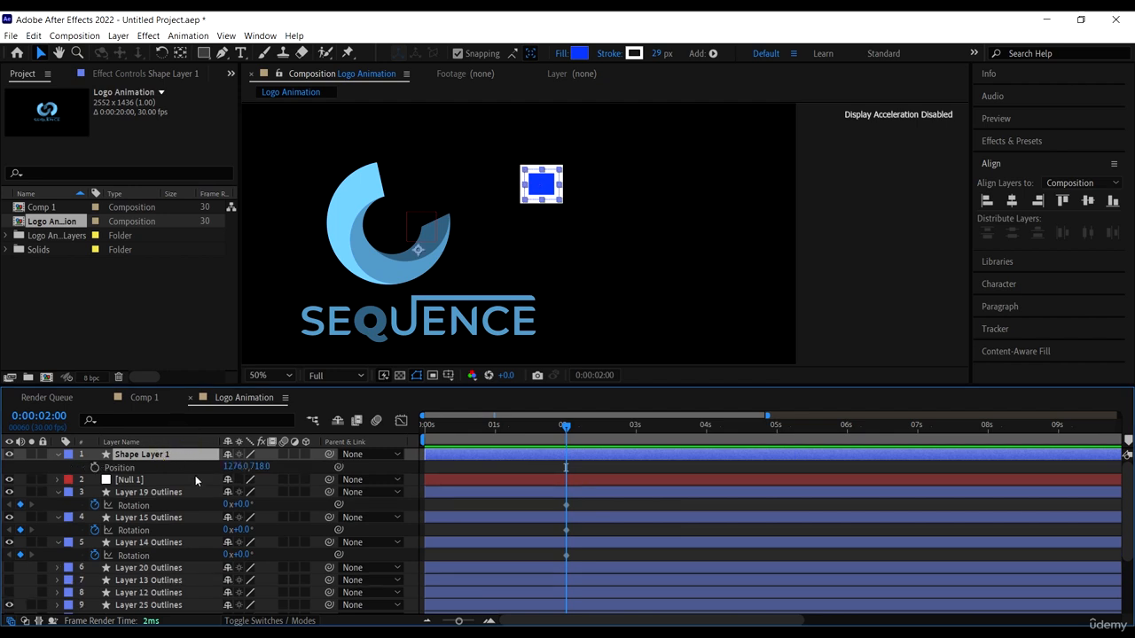
{"action": "left_click", "coordinate": [128, 468]}
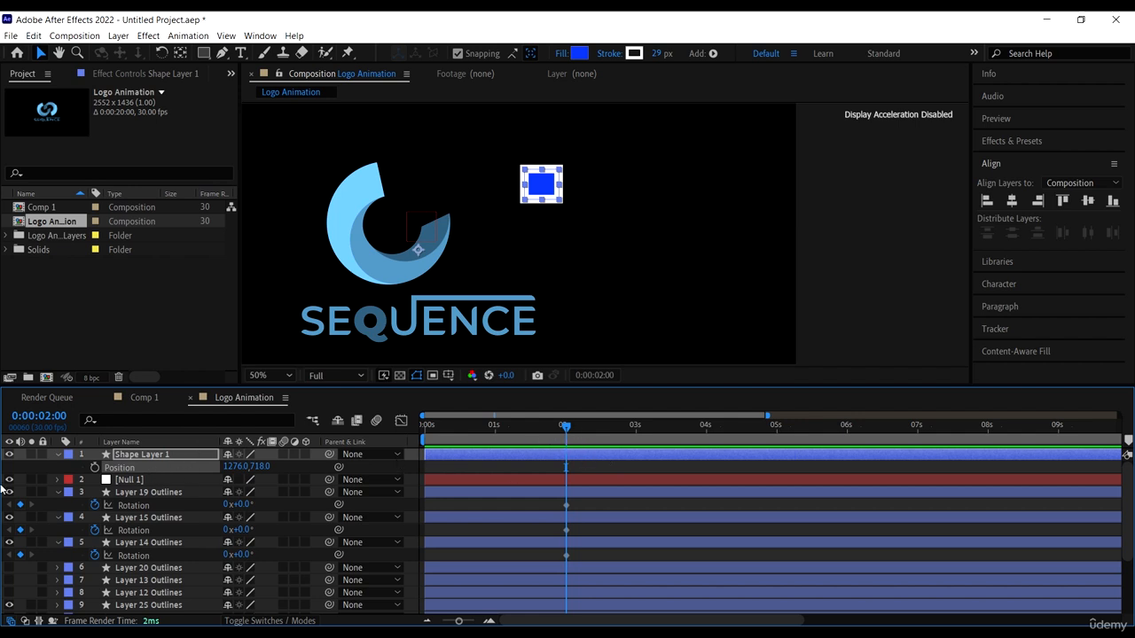
{"action": "left_click", "coordinate": [95, 467]}
{"action": "left_click_drag", "start_coordinate": [567, 424], "coordinate": [634, 429]}
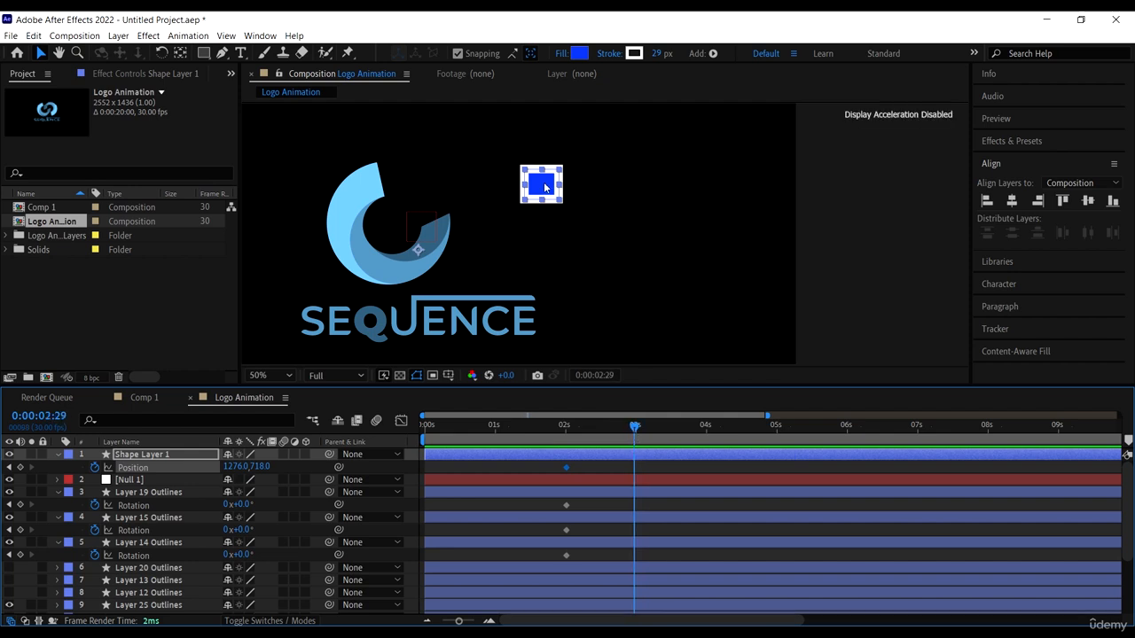
{"action": "key", "text": "Caps_Lock"}
{"action": "left_click_drag", "start_coordinate": [544, 187], "coordinate": [684, 216]}
{"action": "key", "text": "Caps_Lock"}
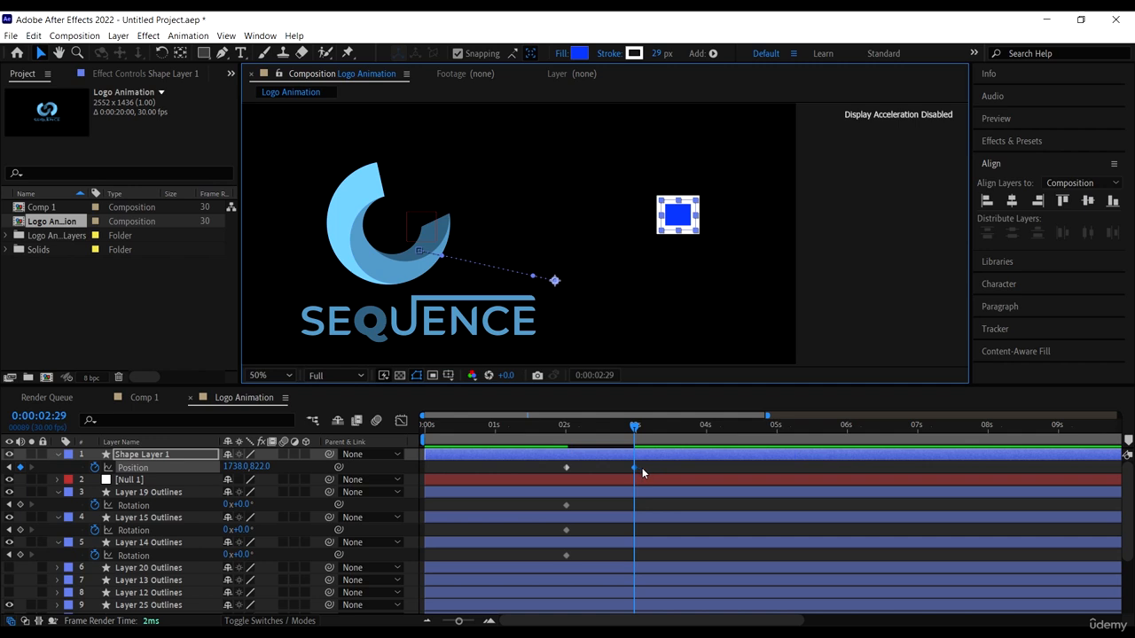
Play back the square's movement from 0:00:01:28 through its second Position keyframe
{"action": "left_click_drag", "start_coordinate": [649, 436], "coordinate": [563, 441]}
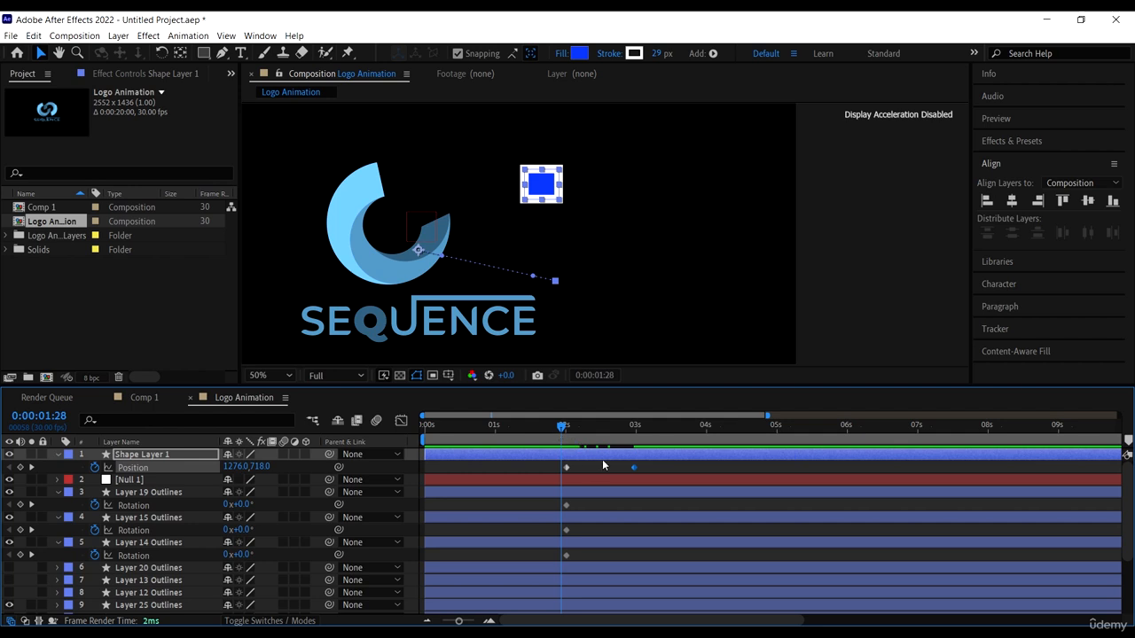
{"action": "key", "text": "space"}
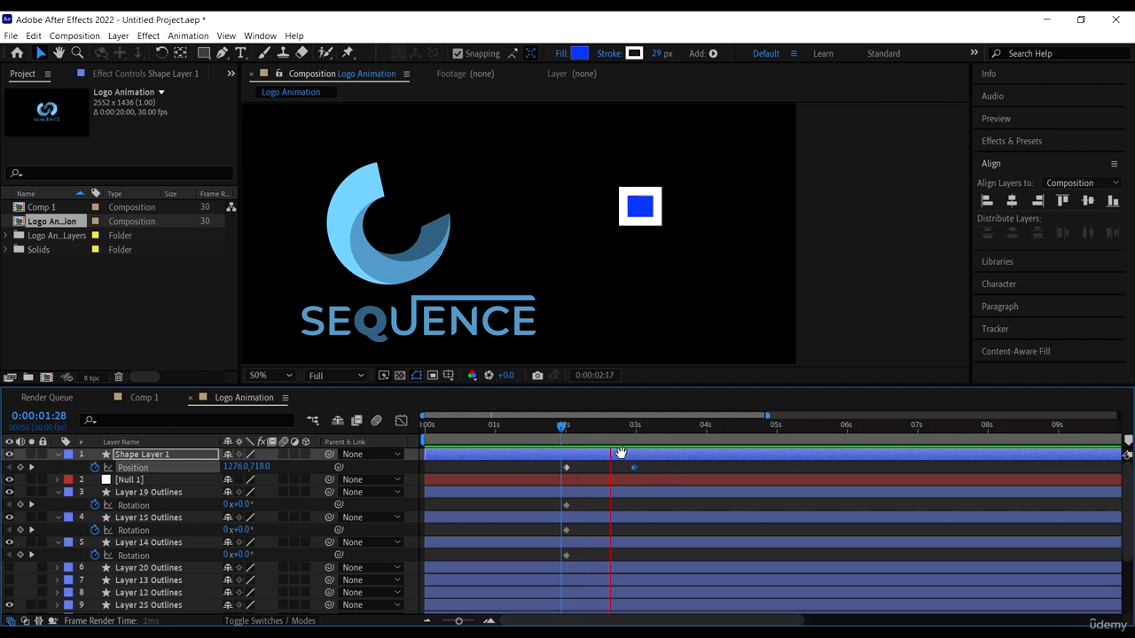
{"action": "left_click_drag", "start_coordinate": [618, 430], "coordinate": [634, 450]}
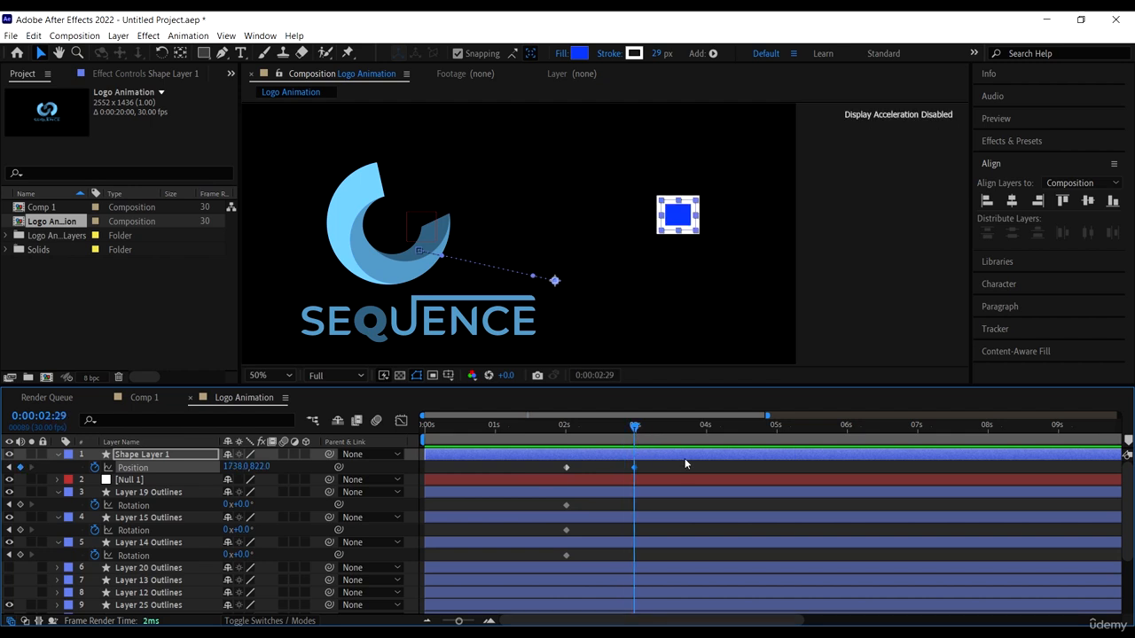
Step frame by frame from the square's first Position keyframe and scrub between both keyframes to examine the motion
{"action": "left_click", "coordinate": [568, 431]}
{"action": "left_click", "coordinate": [566, 429]}
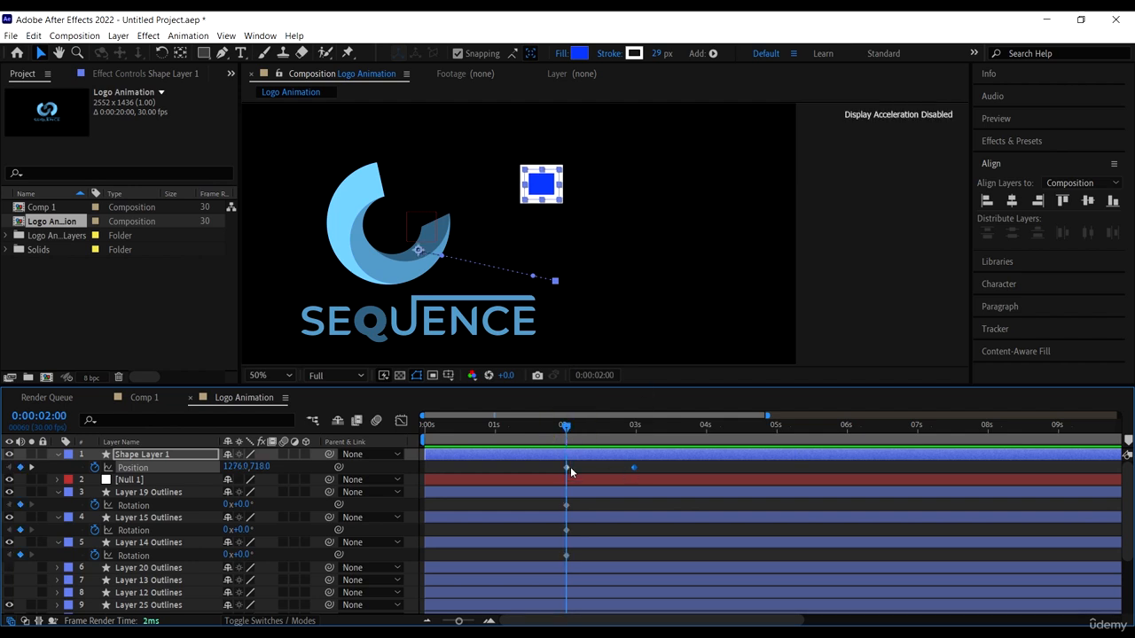
{"action": "left_click", "coordinate": [565, 430]}
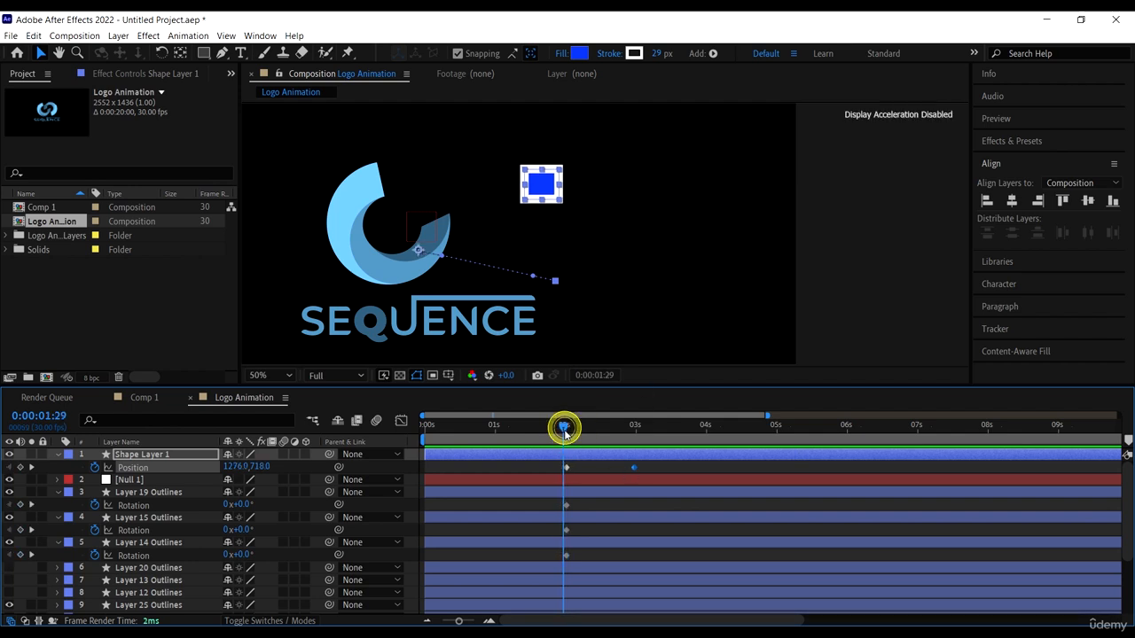
{"action": "key", "text": "Page_Down"}
{"action": "key", "text": "Page_Down"}
{"action": "key", "text": "Page_Down"}
{"action": "key", "text": "Page_Down"}
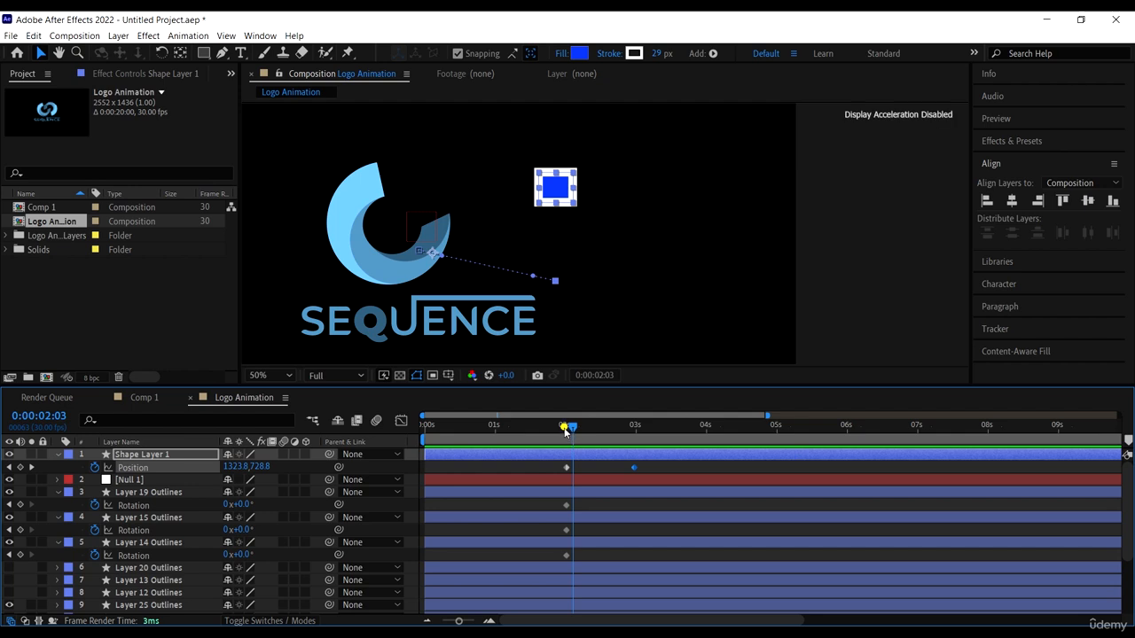
{"action": "left_click_drag", "start_coordinate": [570, 431], "coordinate": [639, 445]}
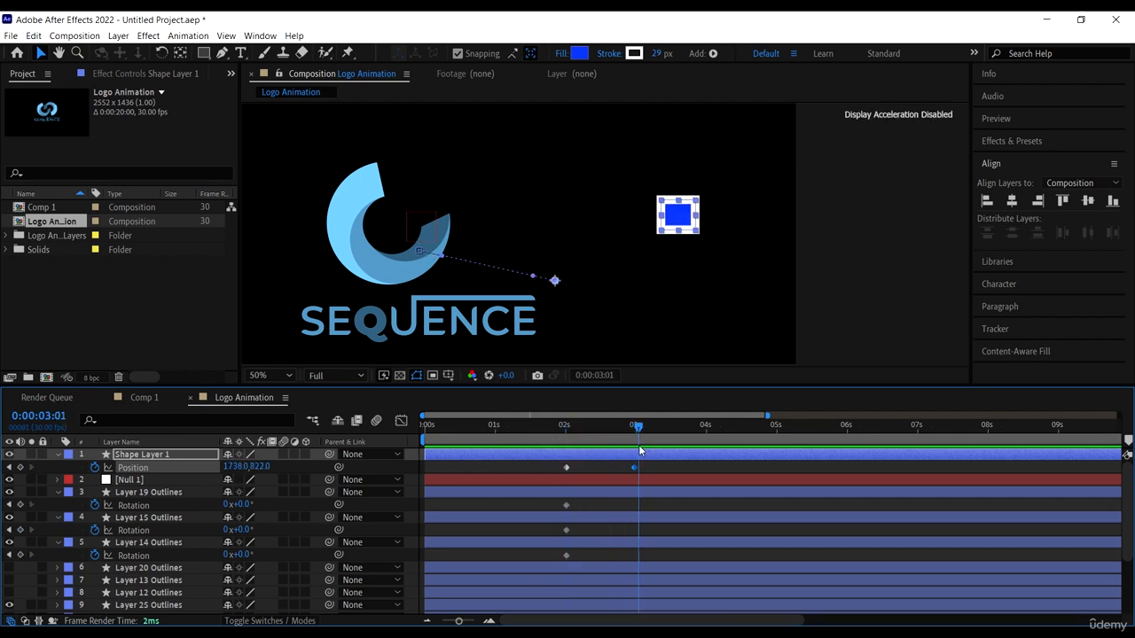
{"action": "left_click", "coordinate": [636, 429]}
{"action": "left_click_drag", "start_coordinate": [633, 426], "coordinate": [566, 432]}
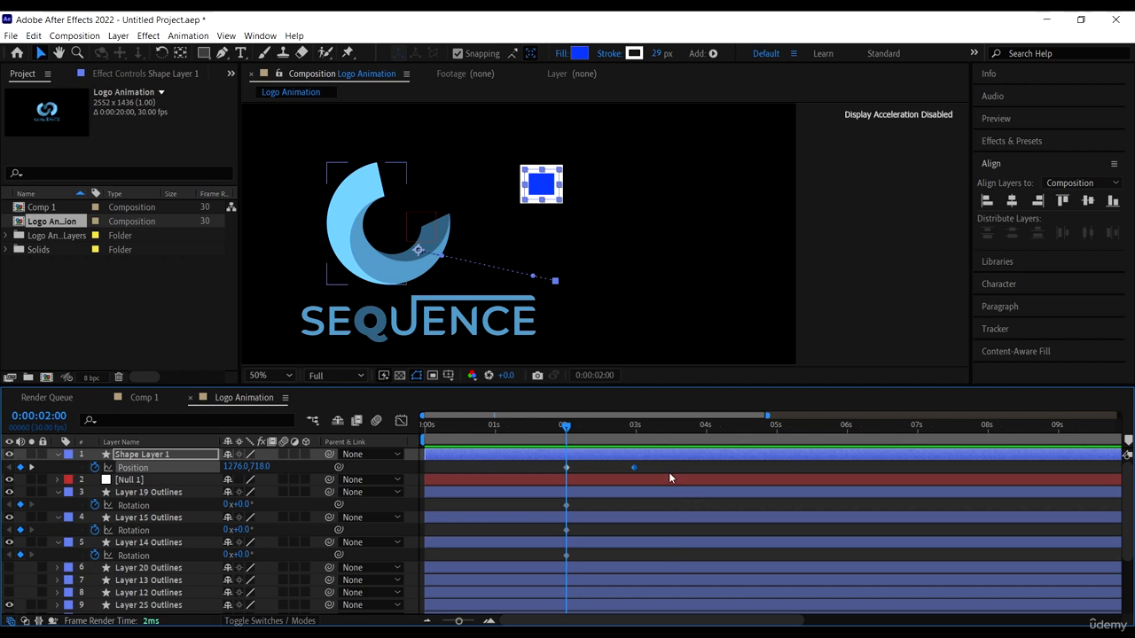
Delete both Position keyframes of Shape Layer 1 and remove the layer itself
{"action": "left_click_drag", "start_coordinate": [667, 466], "coordinate": [523, 468]}
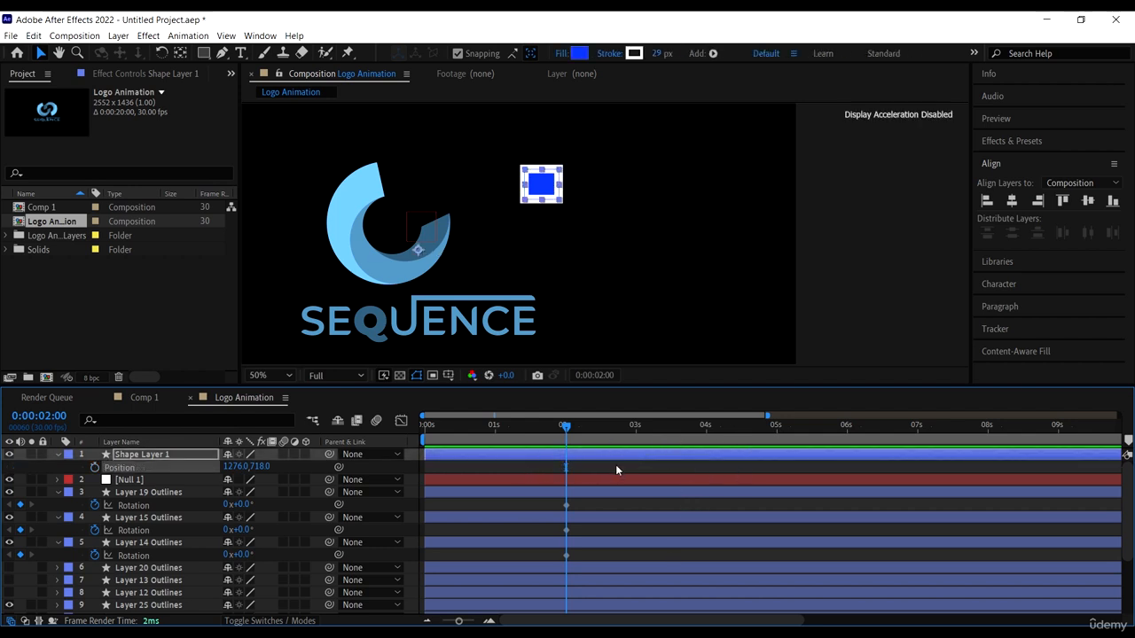
{"action": "key", "text": "Delete"}
{"action": "left_click", "coordinate": [155, 454]}
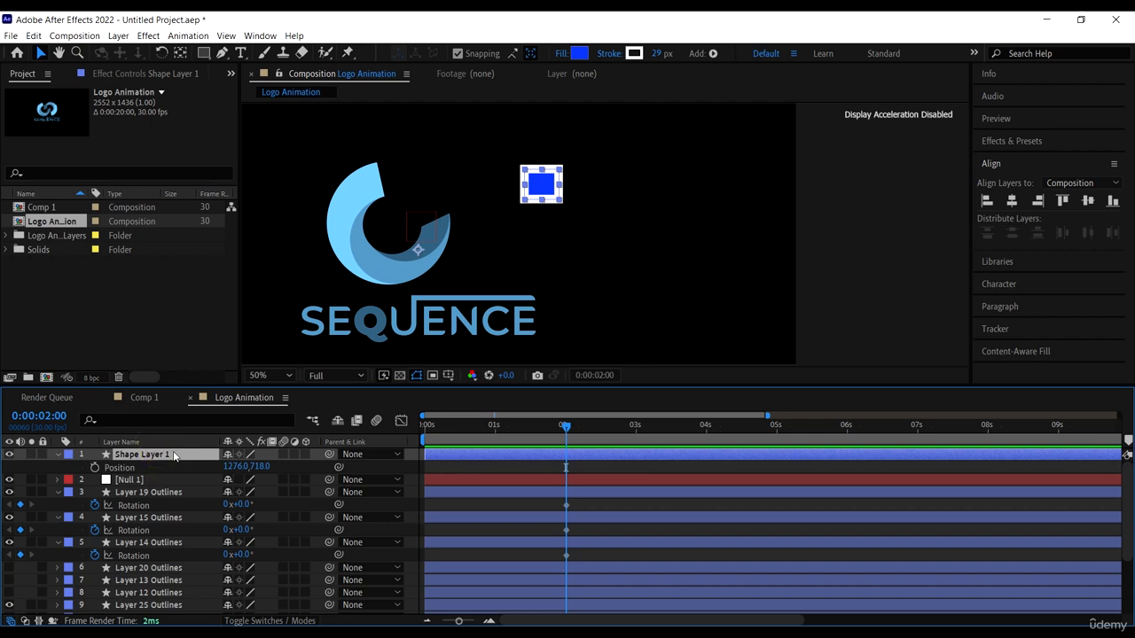
{"action": "key", "text": "Delete"}
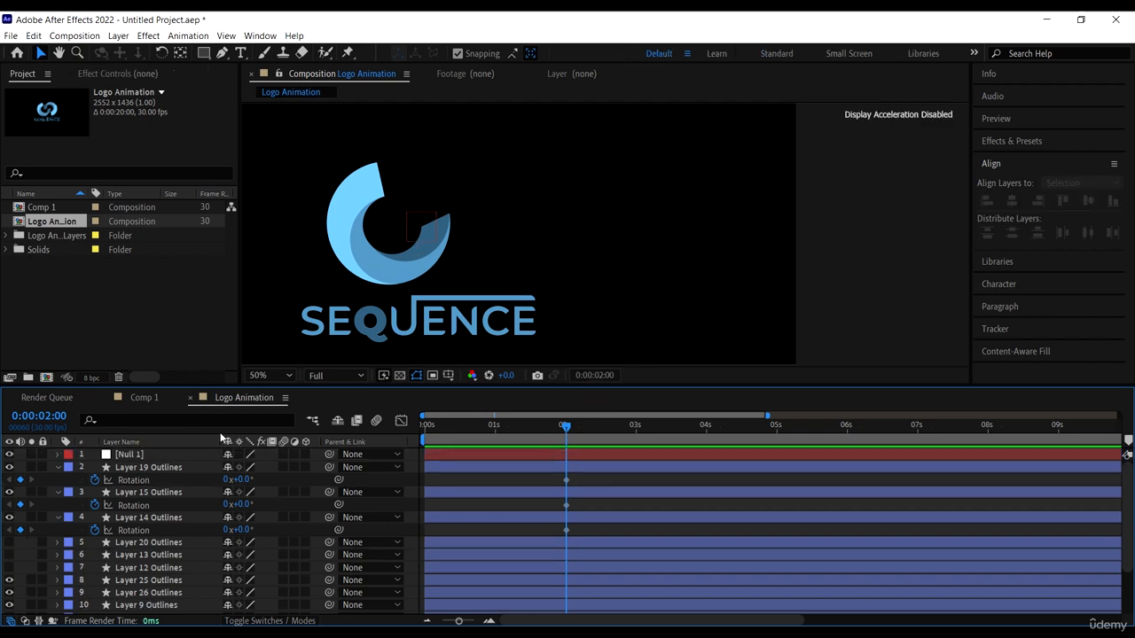
At 0:00:00:00, rotate Layer 19, Layer 15 and Layer 14 Outlines together to about -313.5° with the Rotation tool
{"action": "left_click", "coordinate": [153, 467]}
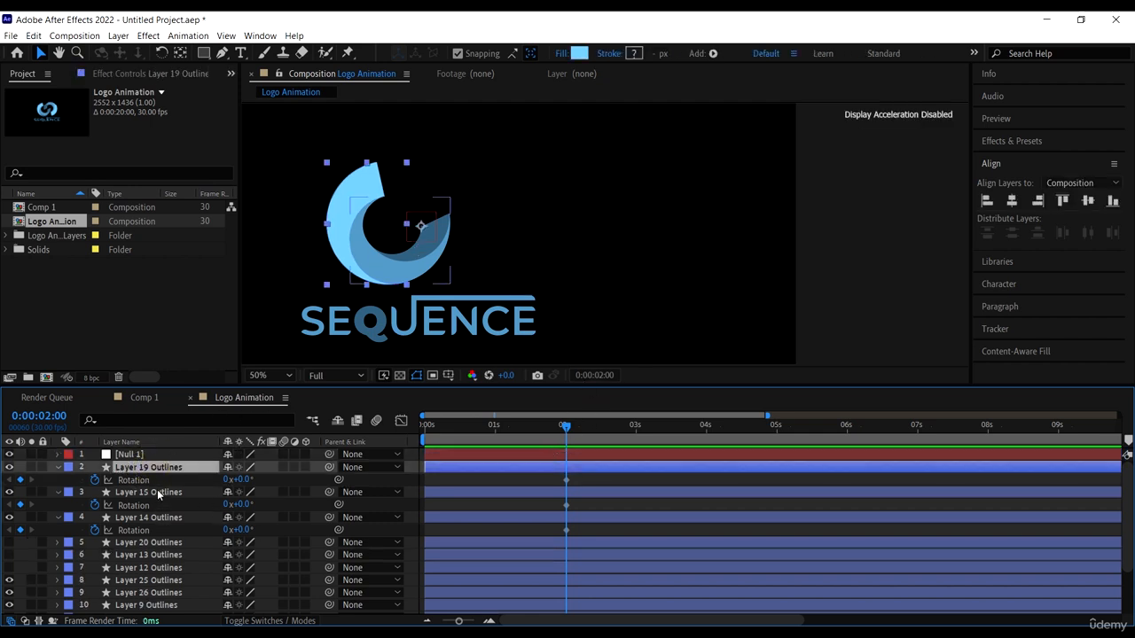
{"action": "left_click", "coordinate": [153, 494], "text": "ctrl"}
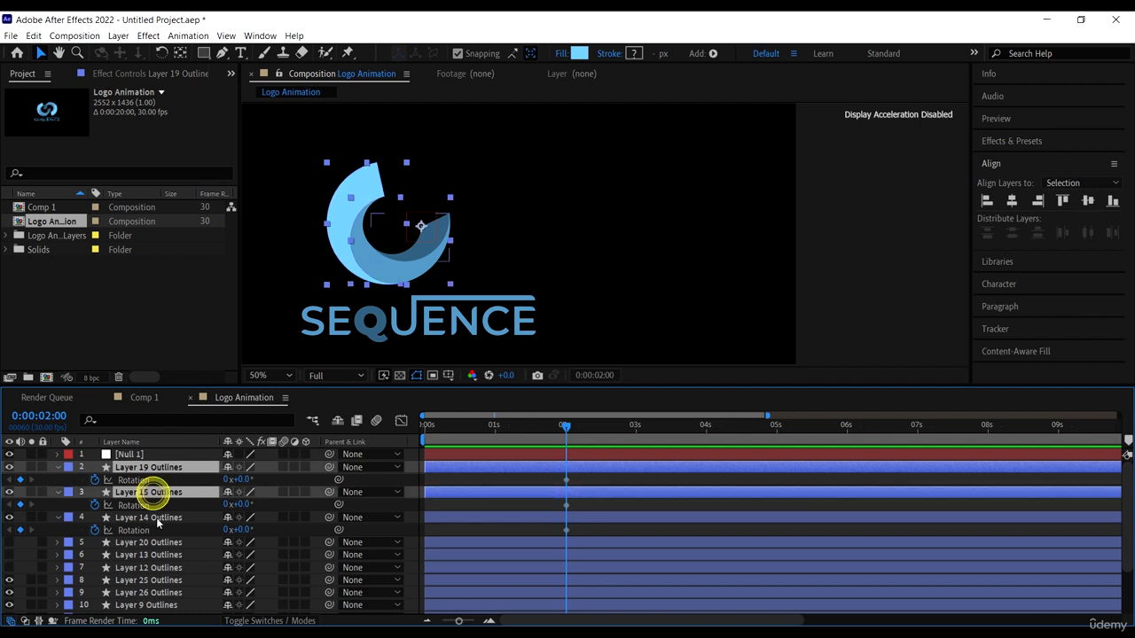
{"action": "left_click", "coordinate": [157, 518], "text": "ctrl"}
{"action": "left_click_drag", "start_coordinate": [411, 243], "coordinate": [579, 233]}
{"action": "key", "text": "comma"}
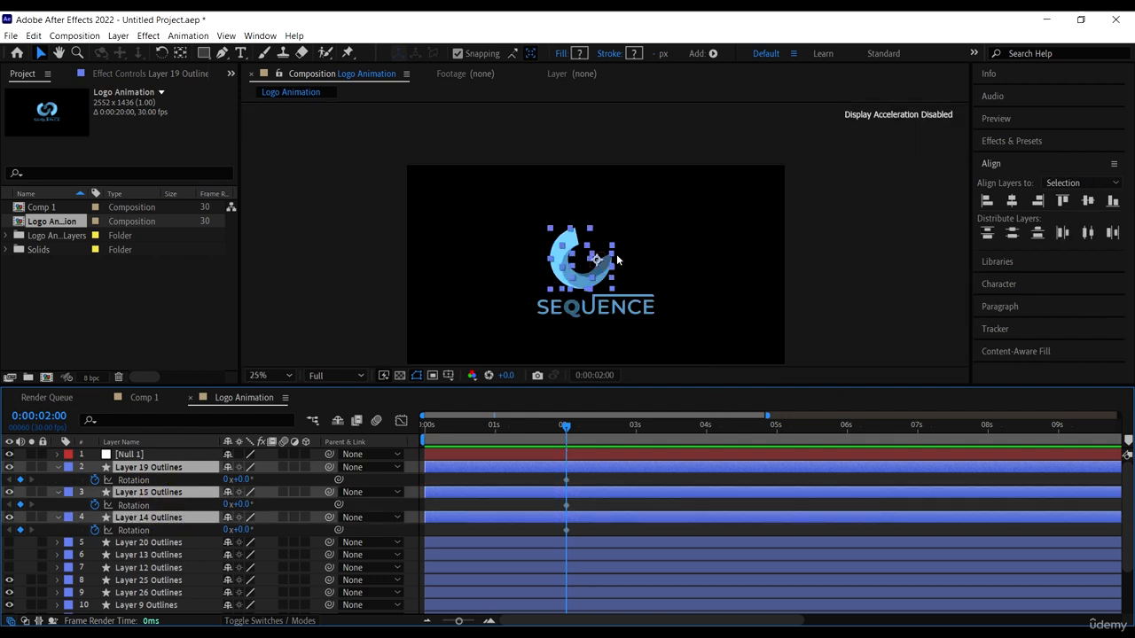
{"action": "scroll", "coordinate": [679, 296], "scroll_direction": "up", "scroll_amount": 2}
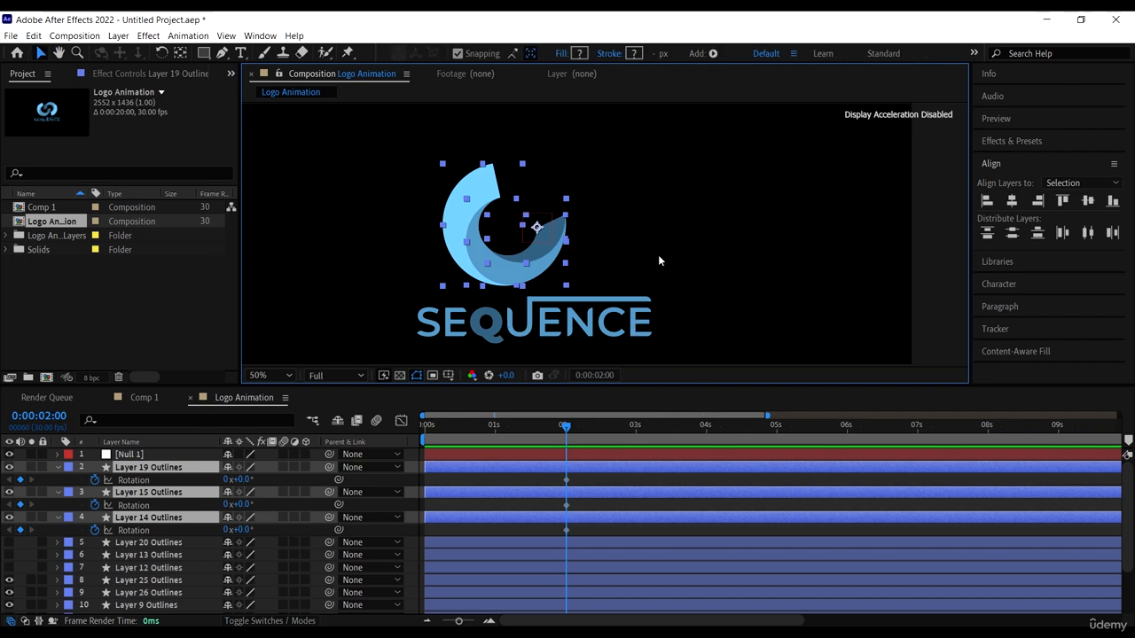
{"action": "key", "text": "space"}
{"action": "left_click_drag", "start_coordinate": [658, 255], "coordinate": [704, 170]}
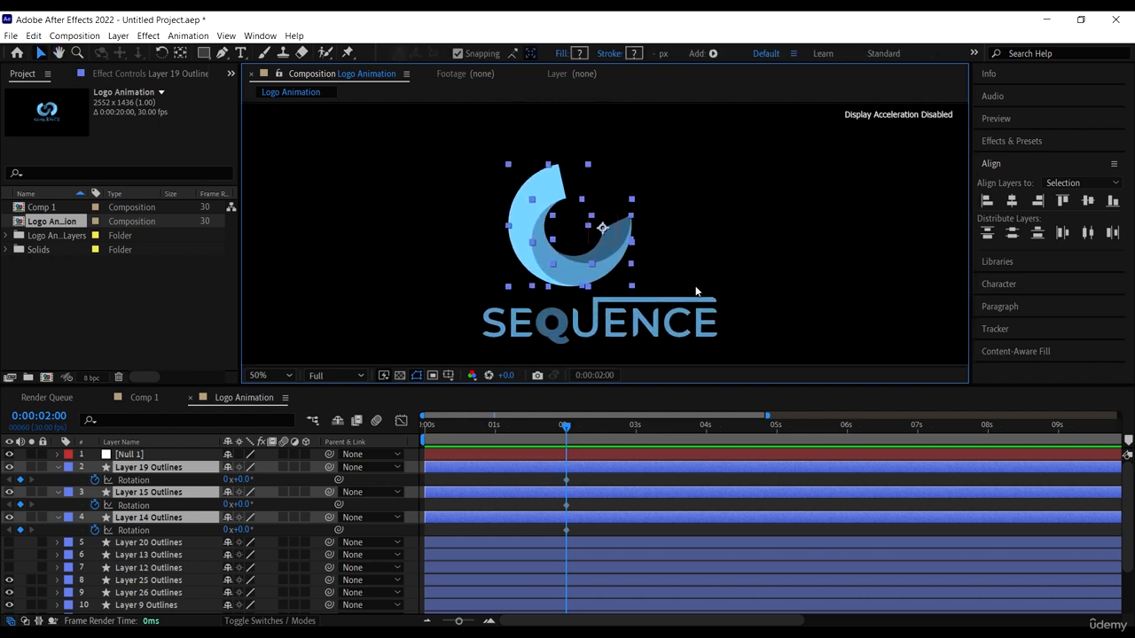
{"action": "key", "text": "space"}
{"action": "left_click_drag", "start_coordinate": [689, 293], "coordinate": [677, 281]}
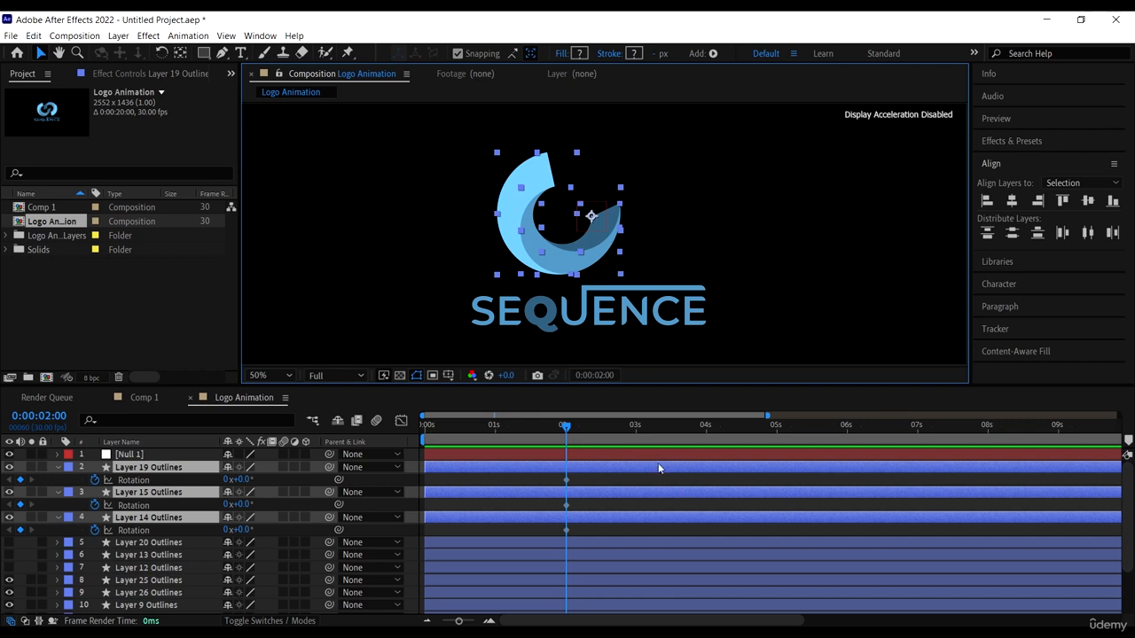
{"action": "left_click_drag", "start_coordinate": [568, 424], "coordinate": [400, 448]}
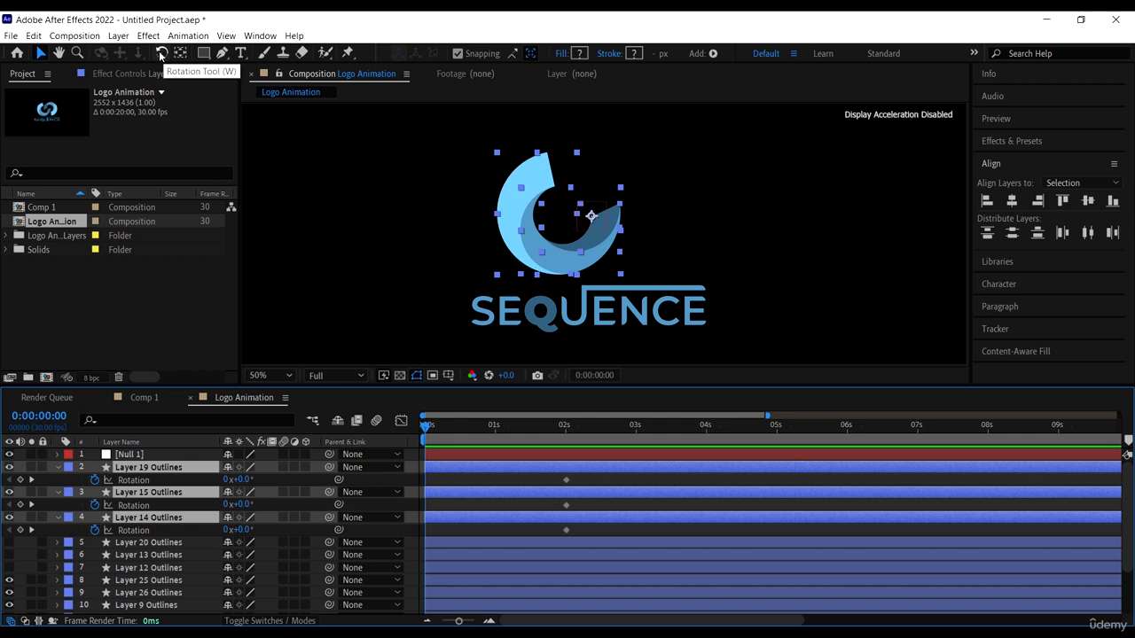
{"action": "left_click", "coordinate": [162, 53]}
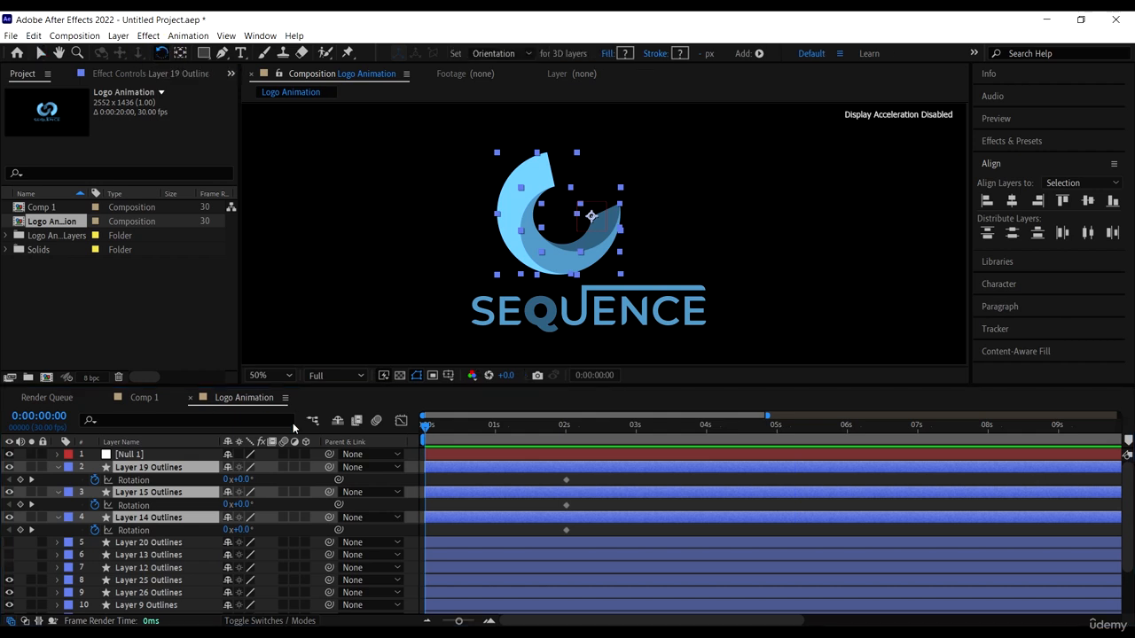
{"action": "left_click_drag", "start_coordinate": [518, 236], "coordinate": [554, 193]}
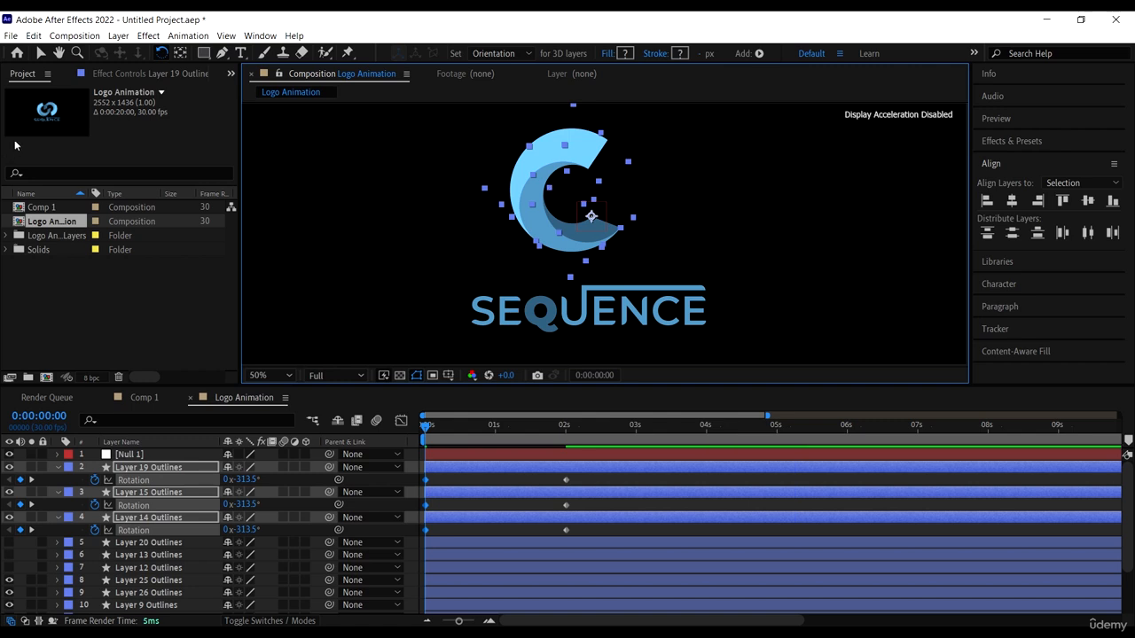
{"action": "left_click", "coordinate": [39, 53]}
Stagger the starting Rotation keyframes: Layer 14 Outlines at about 0.2 s, Layer 15 at about 0.4 s and Layer 19 at about 0.7 s
{"action": "left_click", "coordinate": [638, 476]}
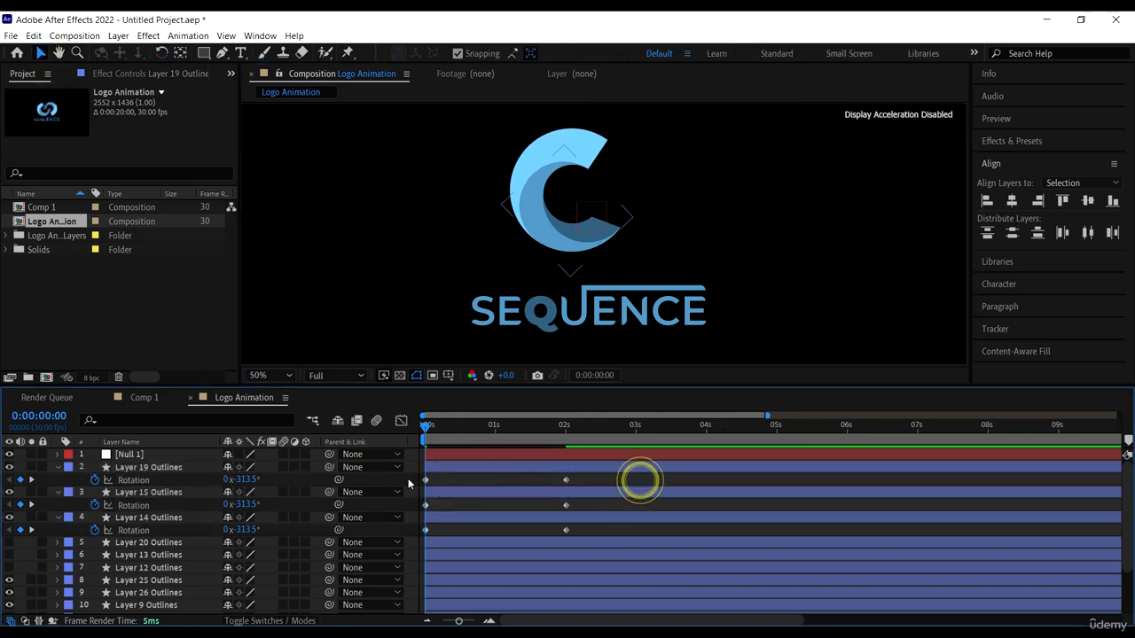
{"action": "left_click_drag", "start_coordinate": [426, 480], "coordinate": [426, 530]}
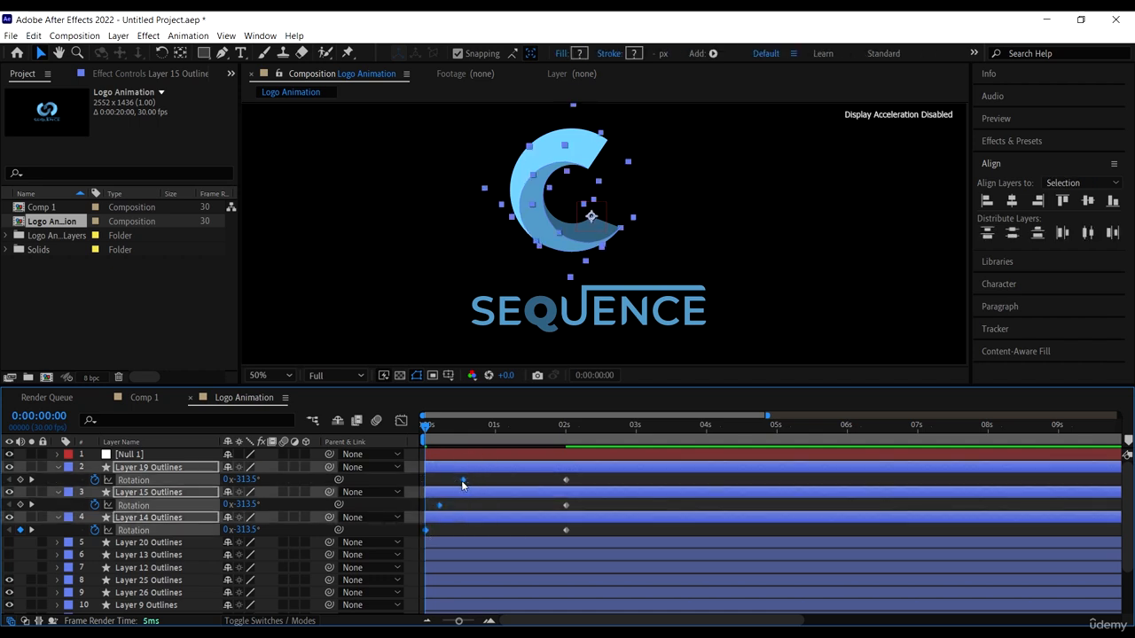
{"action": "left_click_drag", "start_coordinate": [463, 483], "coordinate": [475, 481]}
{"action": "left_click", "coordinate": [454, 507]}
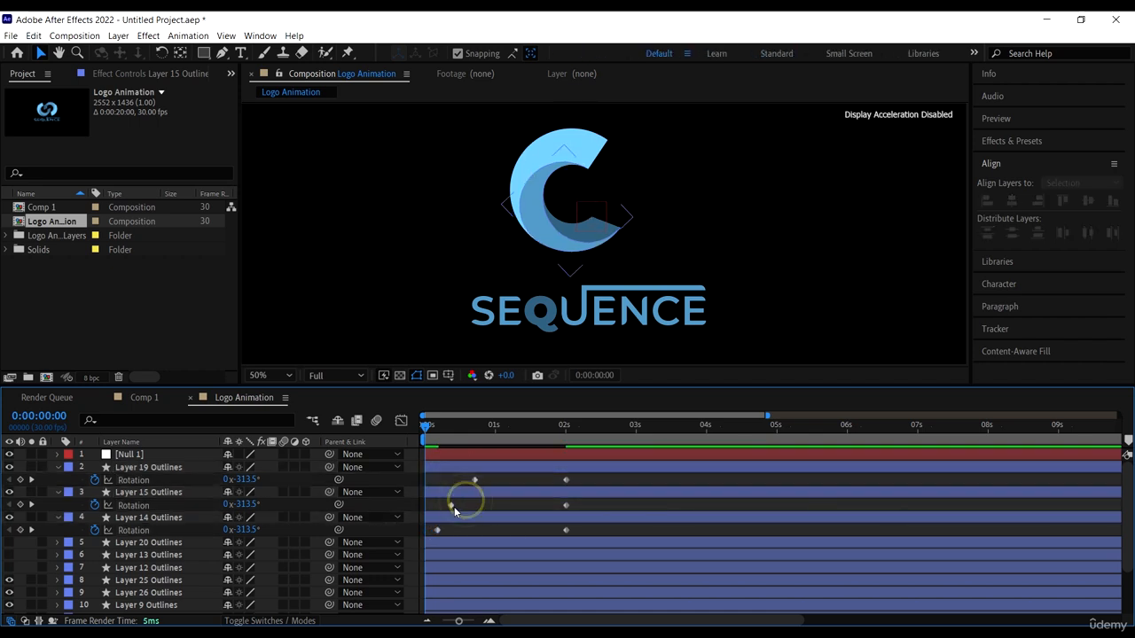
{"action": "left_click_drag", "start_coordinate": [476, 434], "coordinate": [390, 445]}
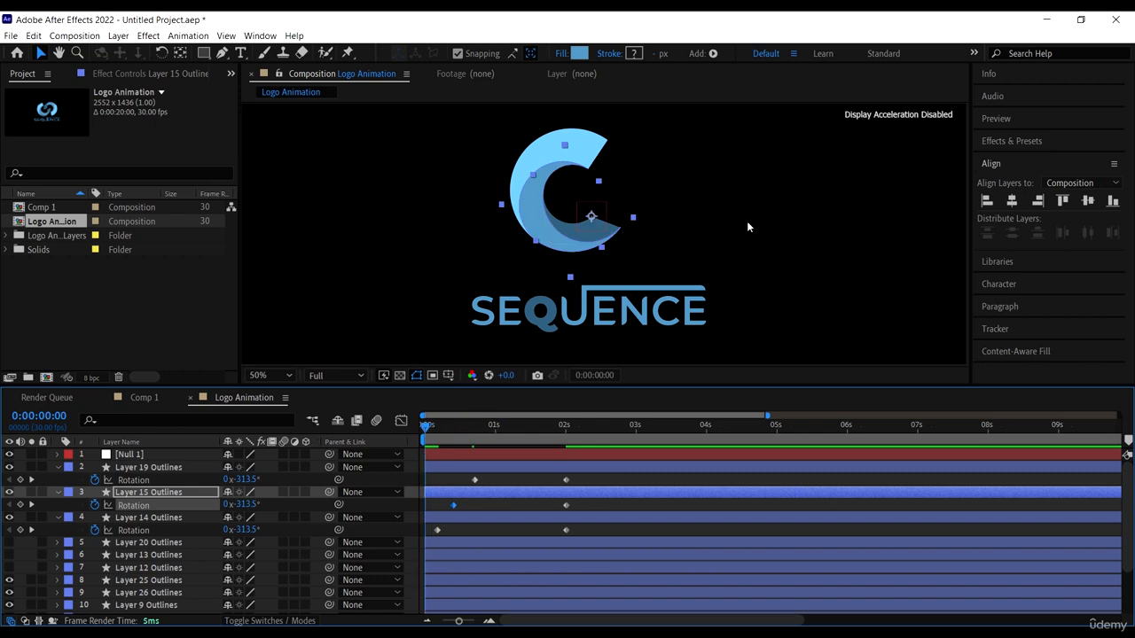
Play back the staggered rotation of the three curve layers from the start and scrub the playhead back
{"action": "key", "text": "space"}
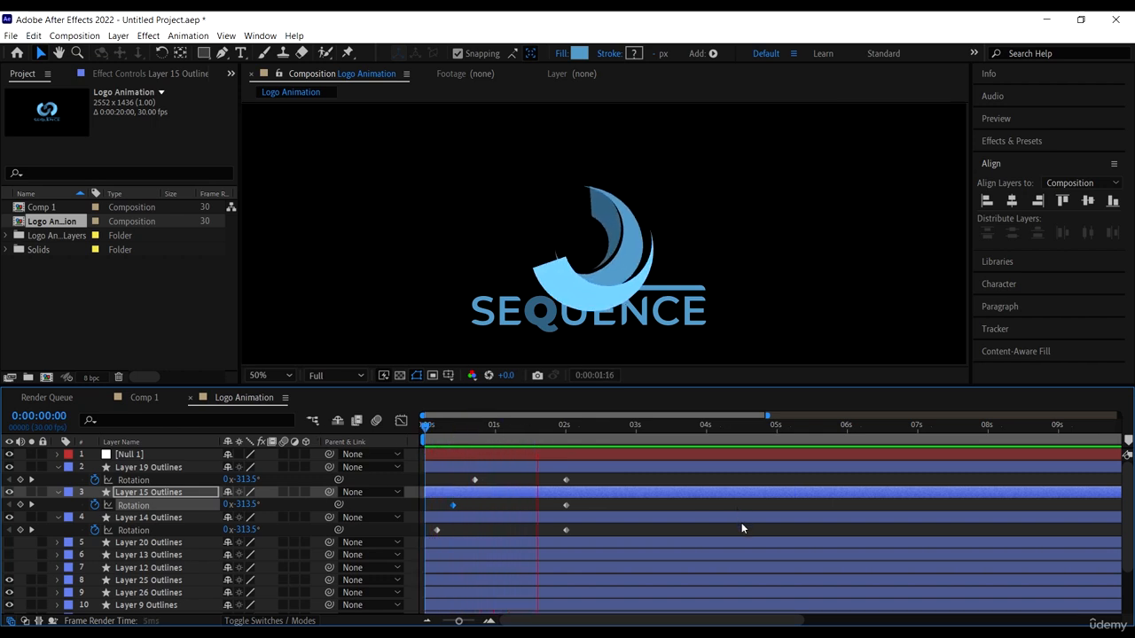
{"action": "key", "text": "space"}
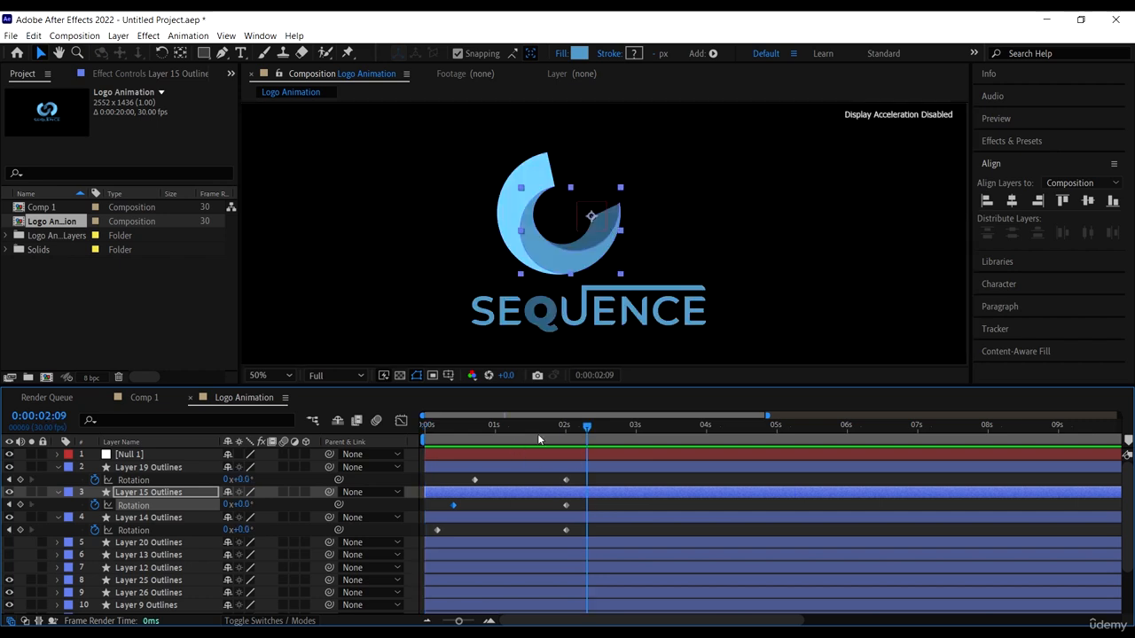
{"action": "left_click_drag", "start_coordinate": [529, 429], "coordinate": [324, 433]}
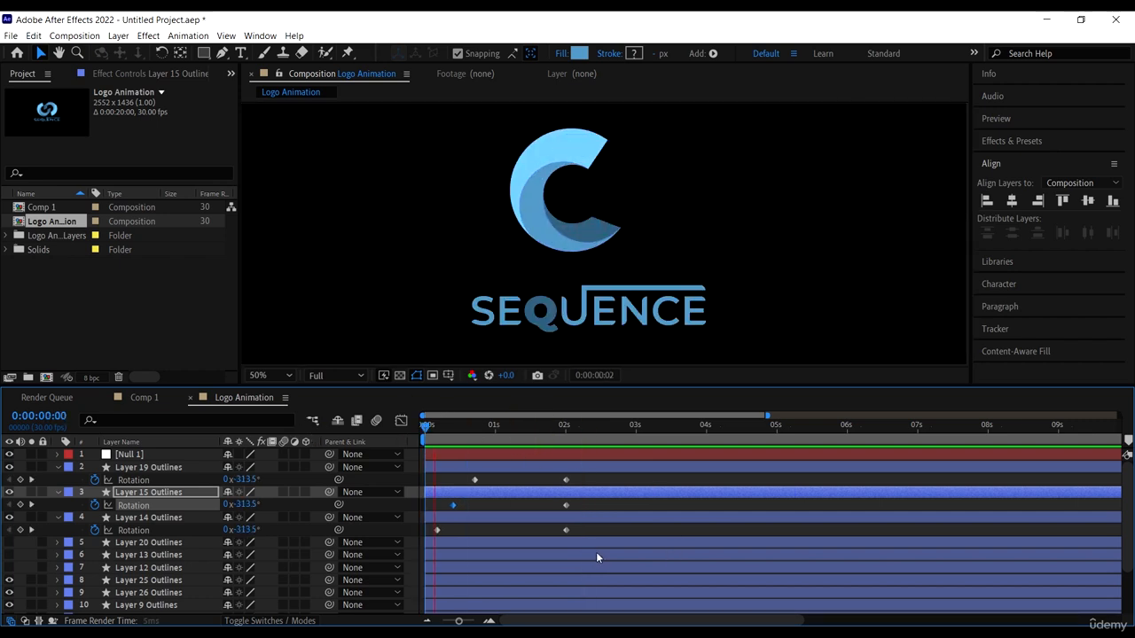
{"action": "key", "text": "space"}
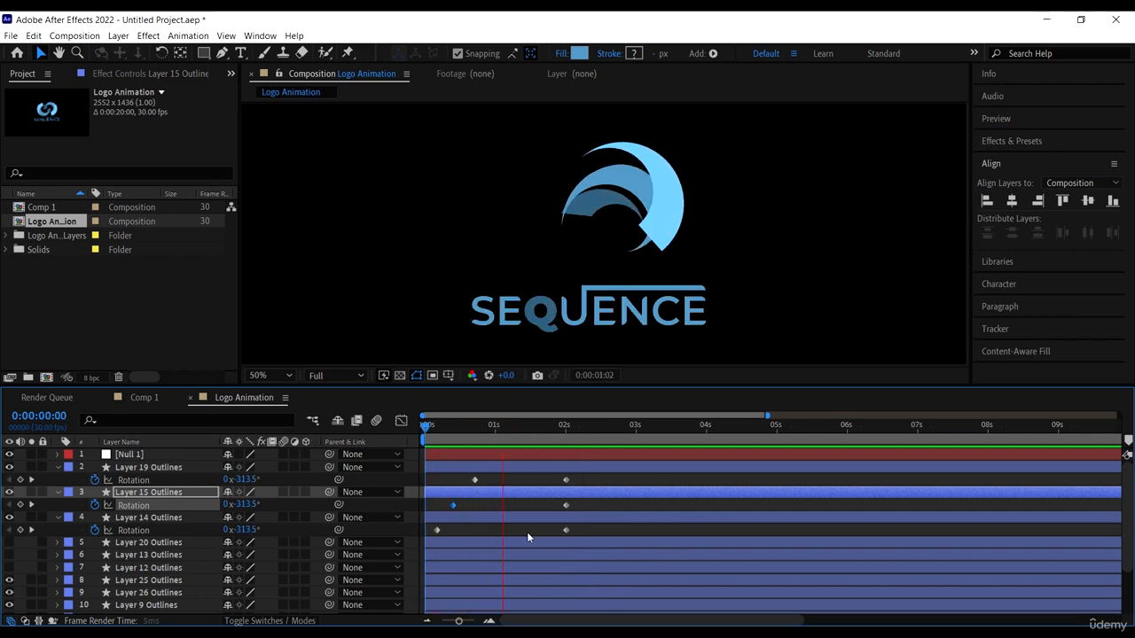
{"action": "key", "text": "space"}
{"action": "left_click_drag", "start_coordinate": [505, 430], "coordinate": [426, 429]}
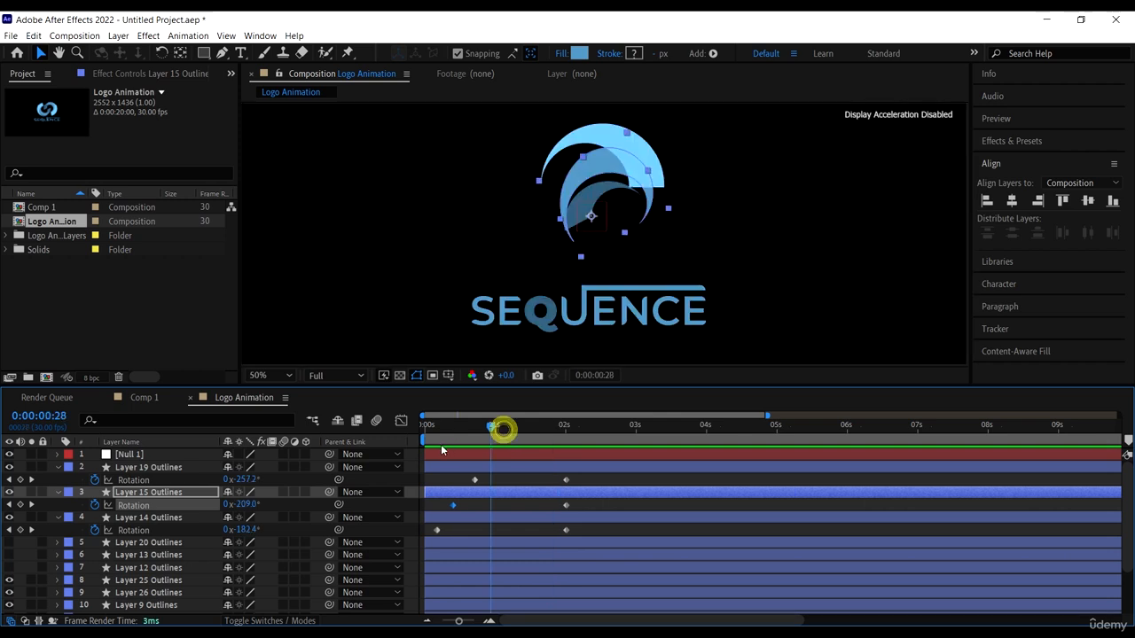
Try aligning Layer 14 Outlines' first Rotation keyframe with Layer 19's at 0:00:00:21, preview it, and undo the move
{"action": "mouse_move", "coordinate": [436, 529]}
{"action": "left_mouse_down"}
{"action": "mouse_move", "coordinate": [497, 529]}
{"action": "mouse_move", "coordinate": [474, 531]}
{"action": "left_mouse_up"}
{"action": "left_click", "coordinate": [469, 532]}
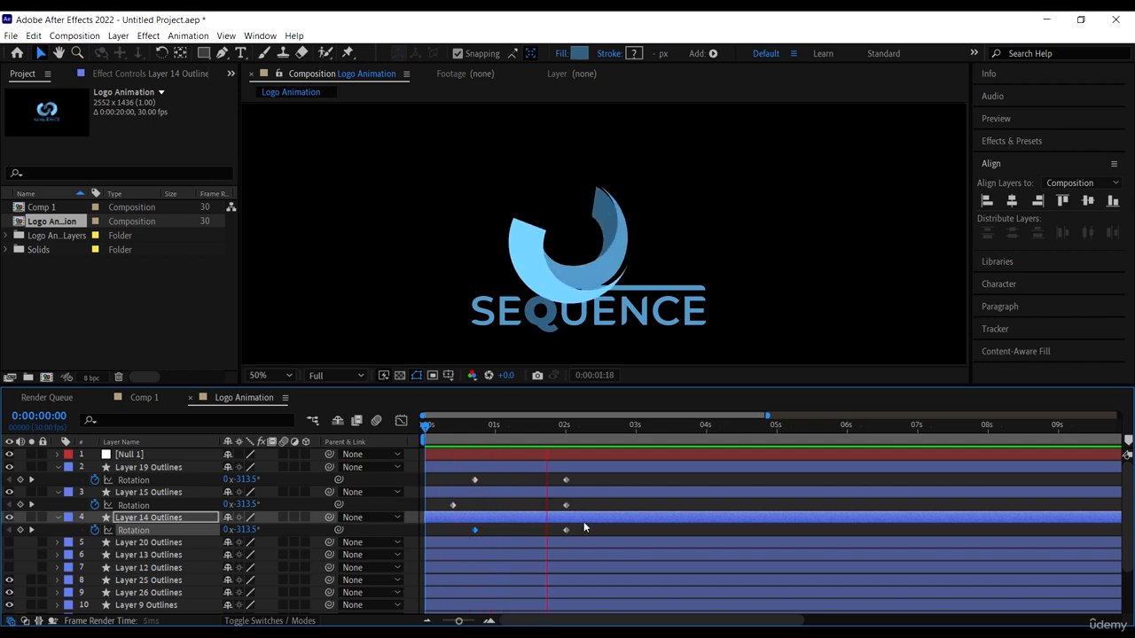
{"action": "key", "text": "space"}
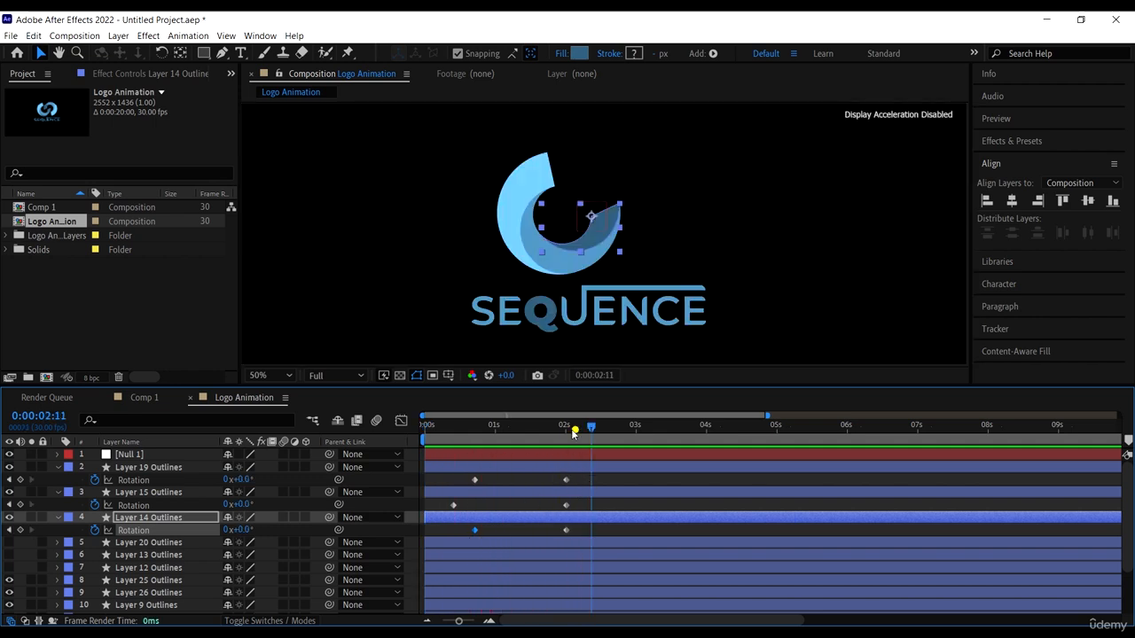
{"action": "left_click_drag", "start_coordinate": [574, 428], "coordinate": [429, 443]}
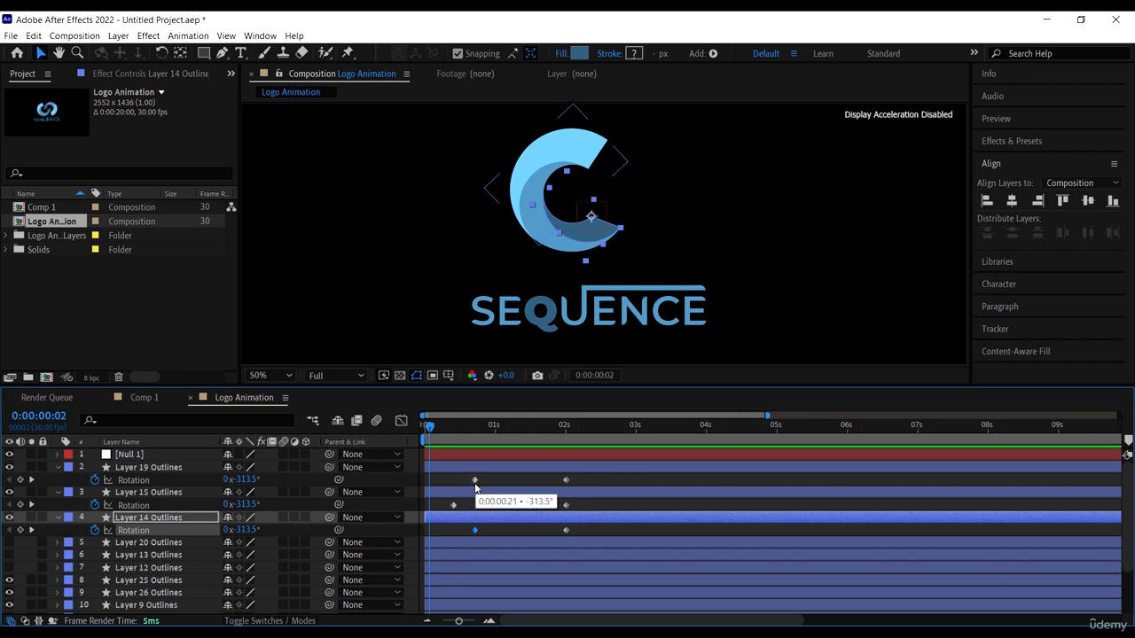
{"action": "key", "text": "ctrl+z"}
{"action": "key", "text": "ctrl+z"}
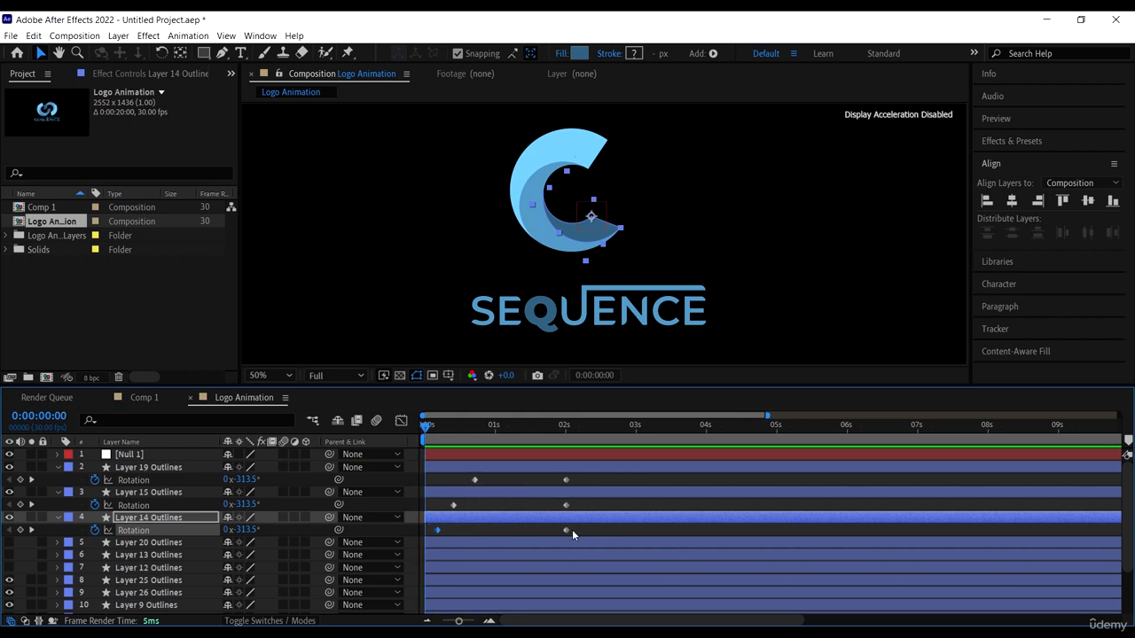
Stagger the ending Rotation keyframes by moving Layer 14 Outlines' to about 1.5 s and Layer 15's to about 1.7 s, and preview
{"action": "left_click_drag", "start_coordinate": [567, 530], "coordinate": [541, 508]}
{"action": "left_click", "coordinate": [566, 479]}
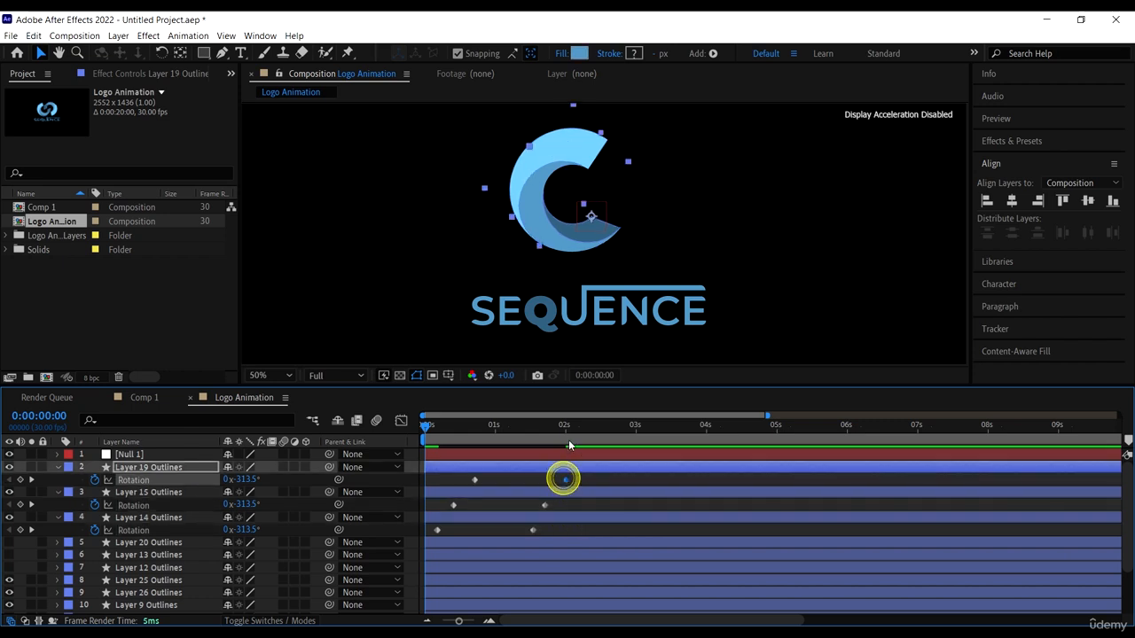
{"action": "left_click_drag", "start_coordinate": [563, 431], "coordinate": [372, 423]}
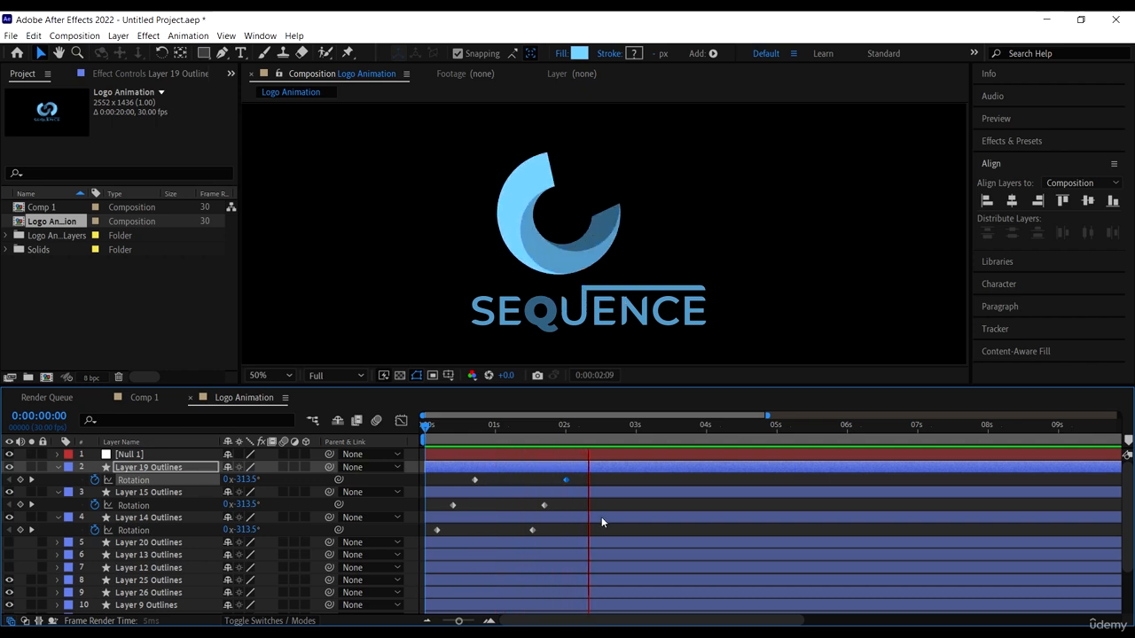
{"action": "key", "text": "space"}
Apply Easy Ease to all six Rotation keyframes of Layers 19, 15 and 14 Outlines and preview the animation
{"action": "left_click_drag", "start_coordinate": [624, 478], "coordinate": [406, 568]}
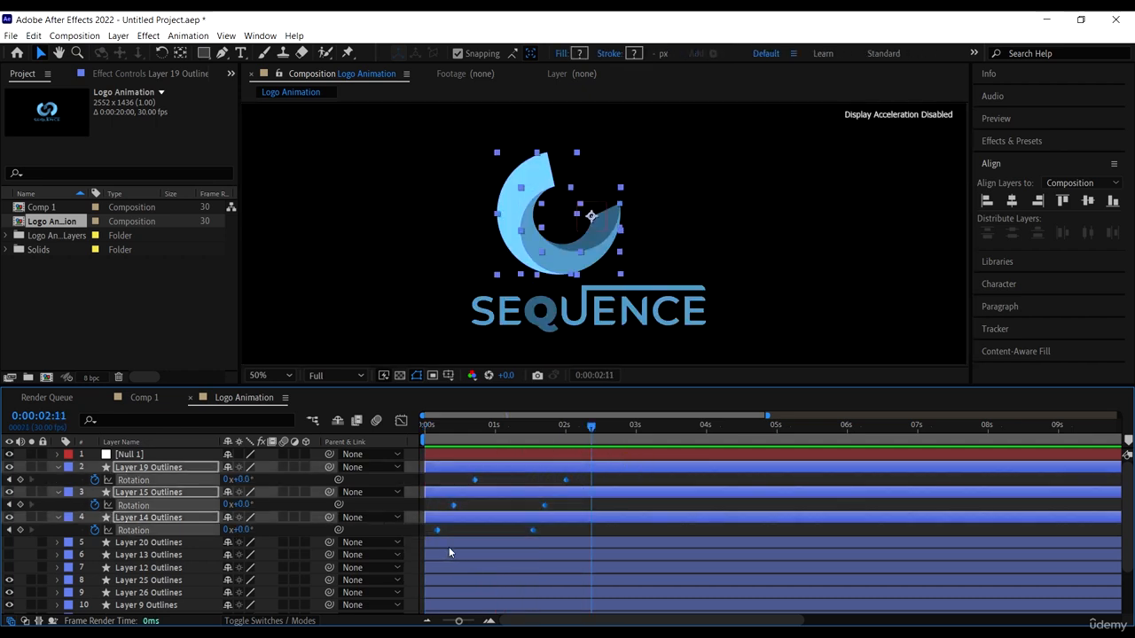
{"action": "right_click", "coordinate": [544, 508]}
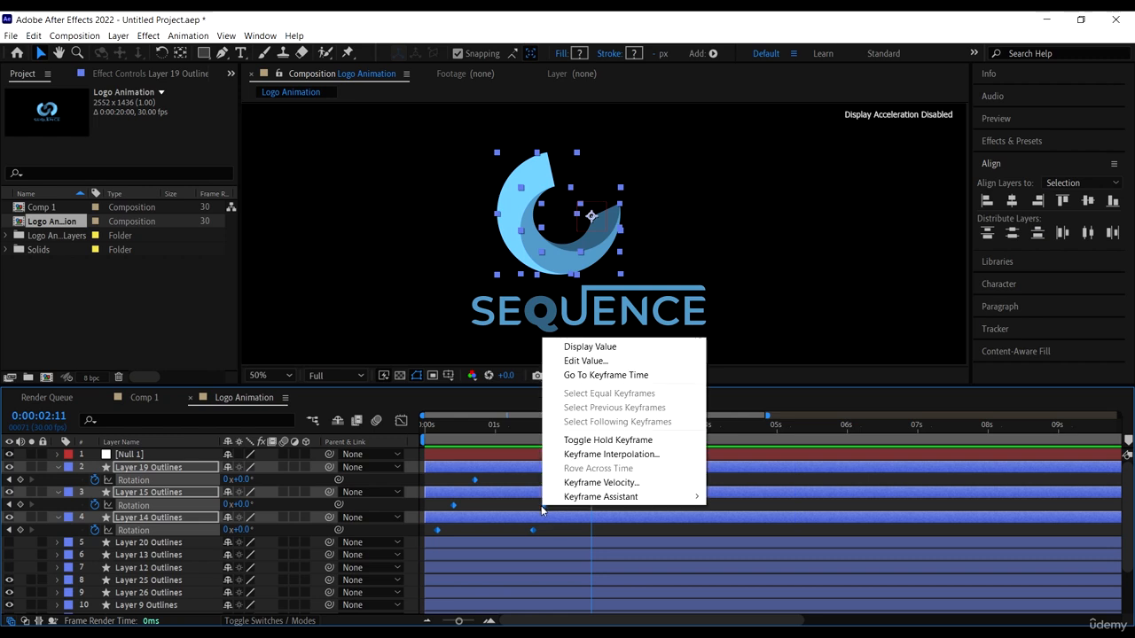
{"action": "mouse_move", "coordinate": [586, 496]}
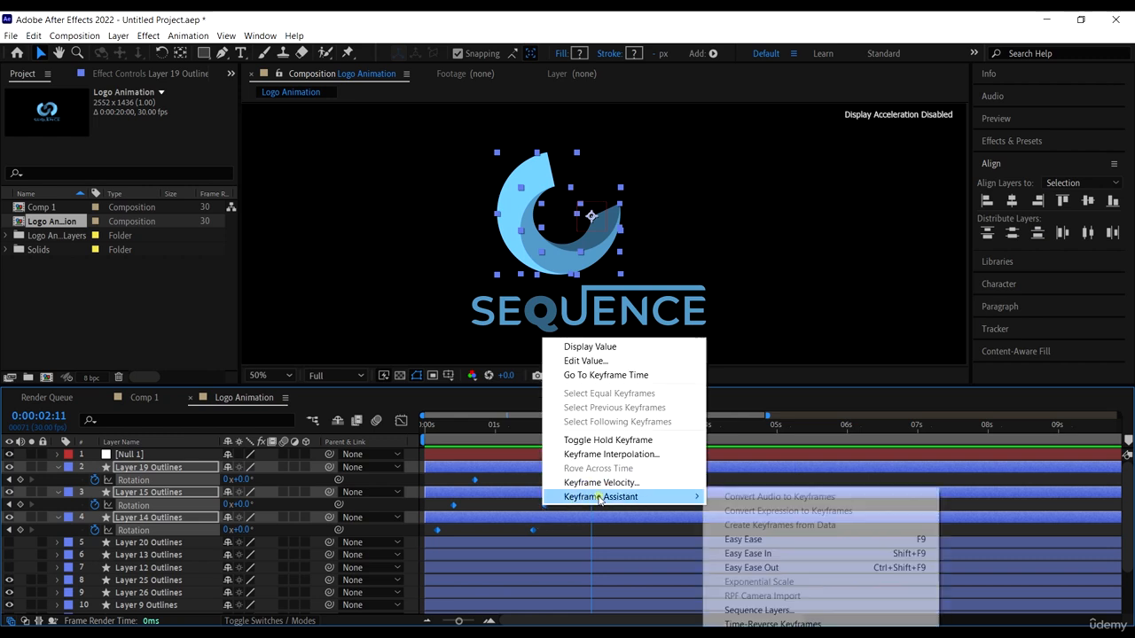
{"action": "left_click", "coordinate": [736, 541]}
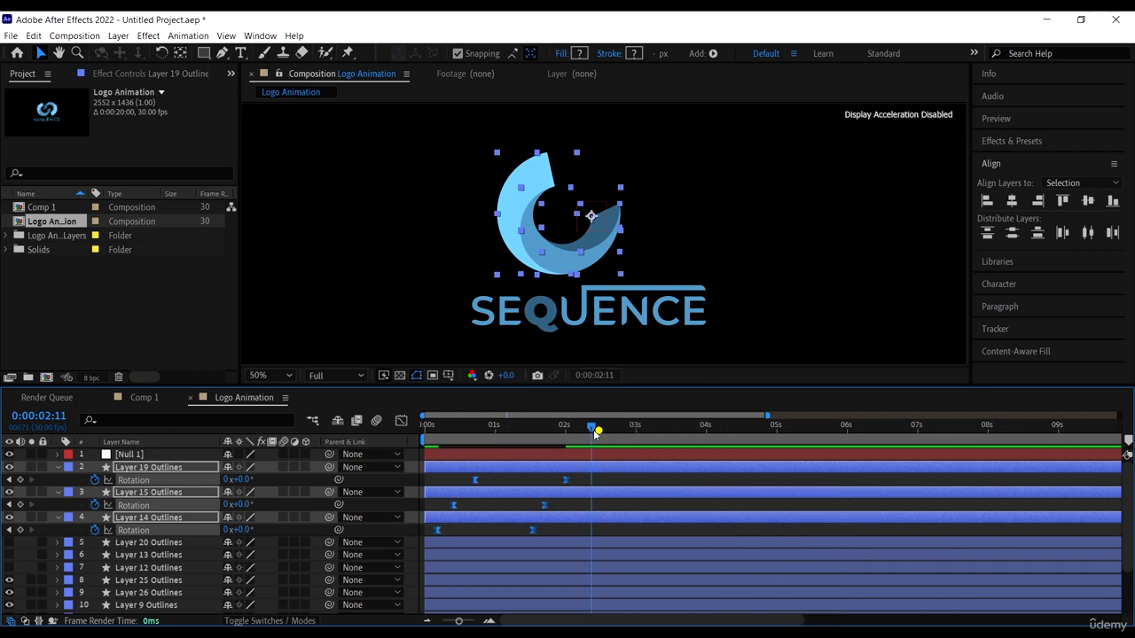
{"action": "key", "text": "Home"}
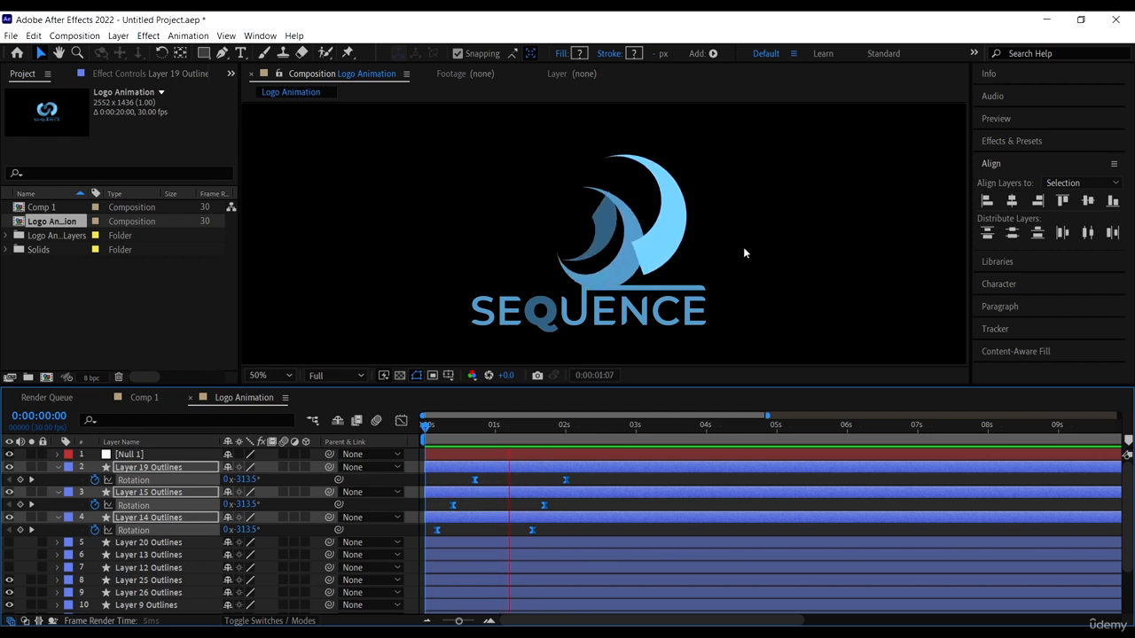
{"action": "left_click", "coordinate": [522, 427]}
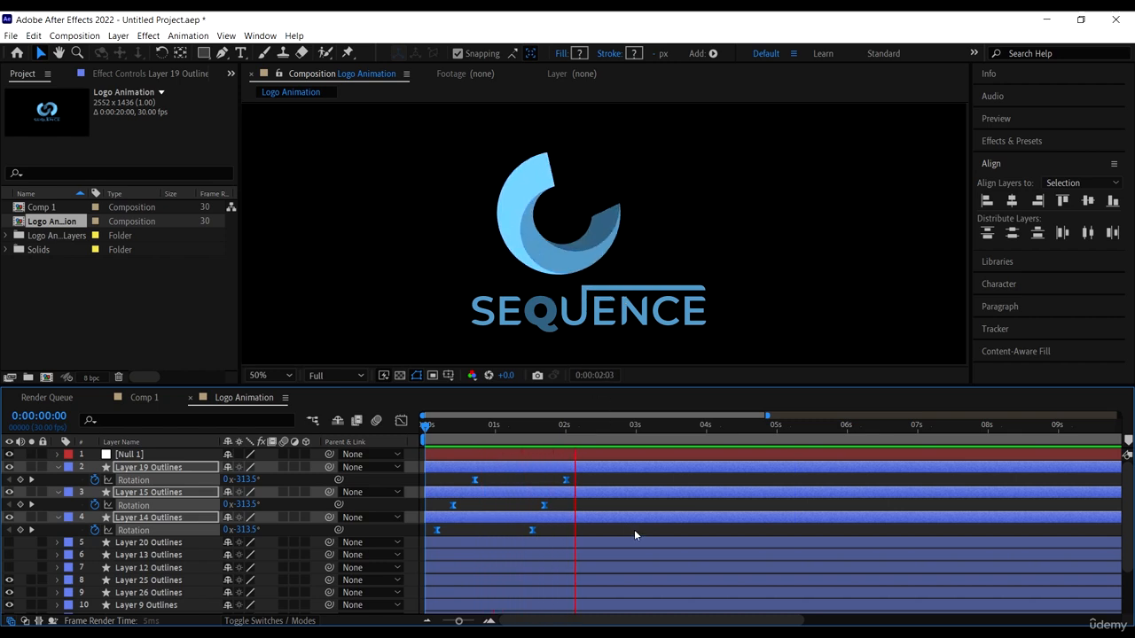
{"action": "key", "text": "space"}
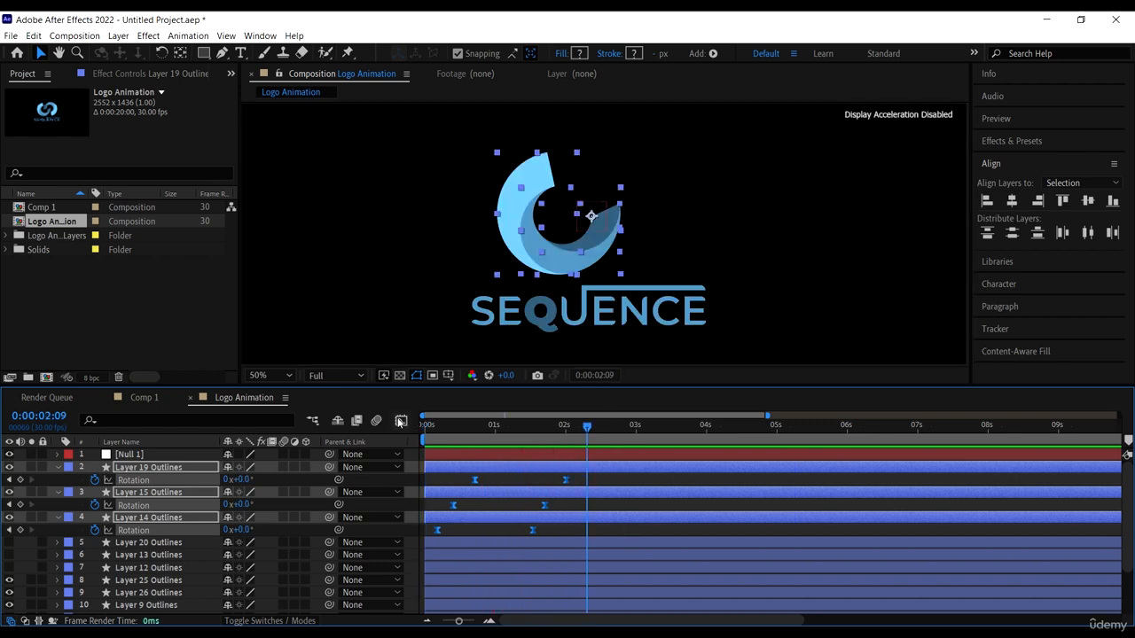
In the Graph Editor, lengthen the ease handles of the selected Rotation keyframes, return to the keyframe view, and preview the result
{"action": "left_click", "coordinate": [515, 425]}
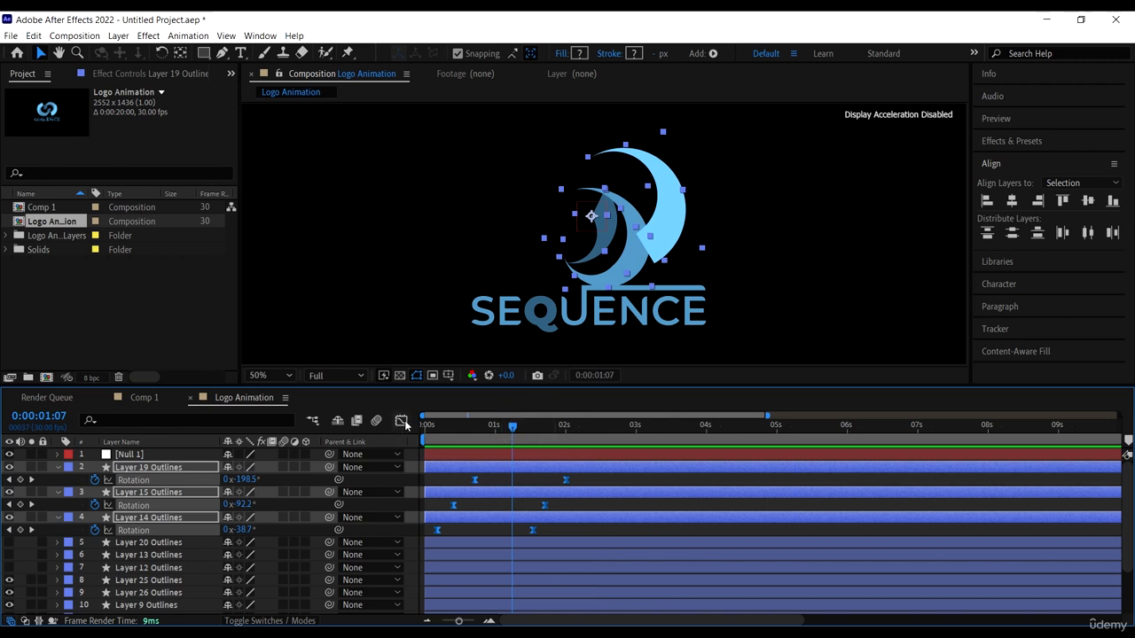
{"action": "left_click", "coordinate": [401, 421]}
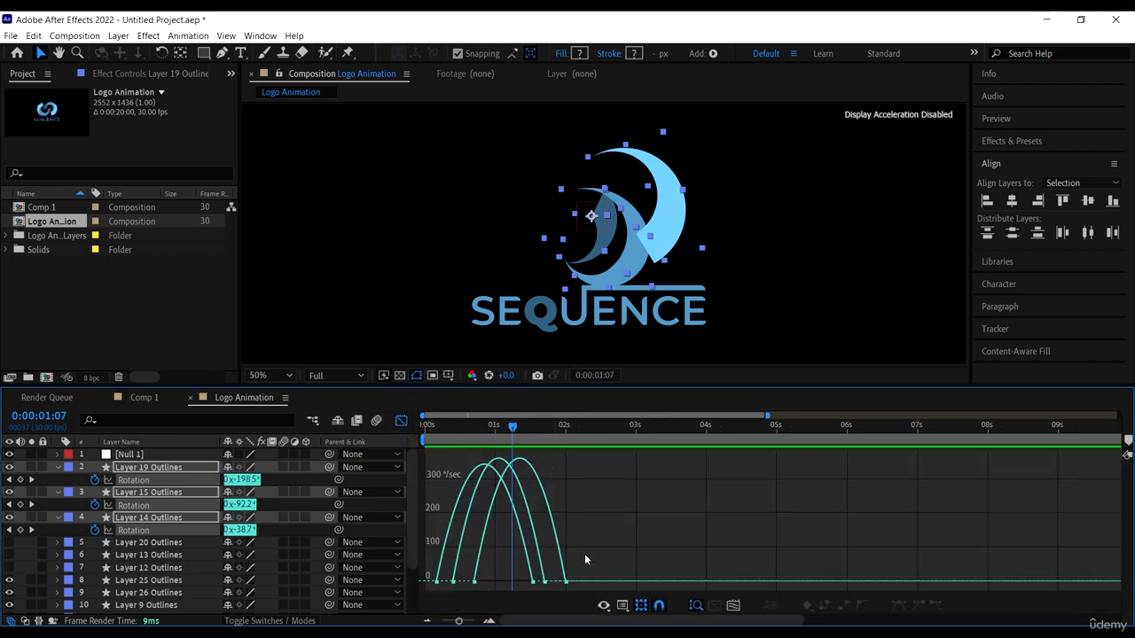
{"action": "left_click_drag", "start_coordinate": [610, 551], "coordinate": [421, 592]}
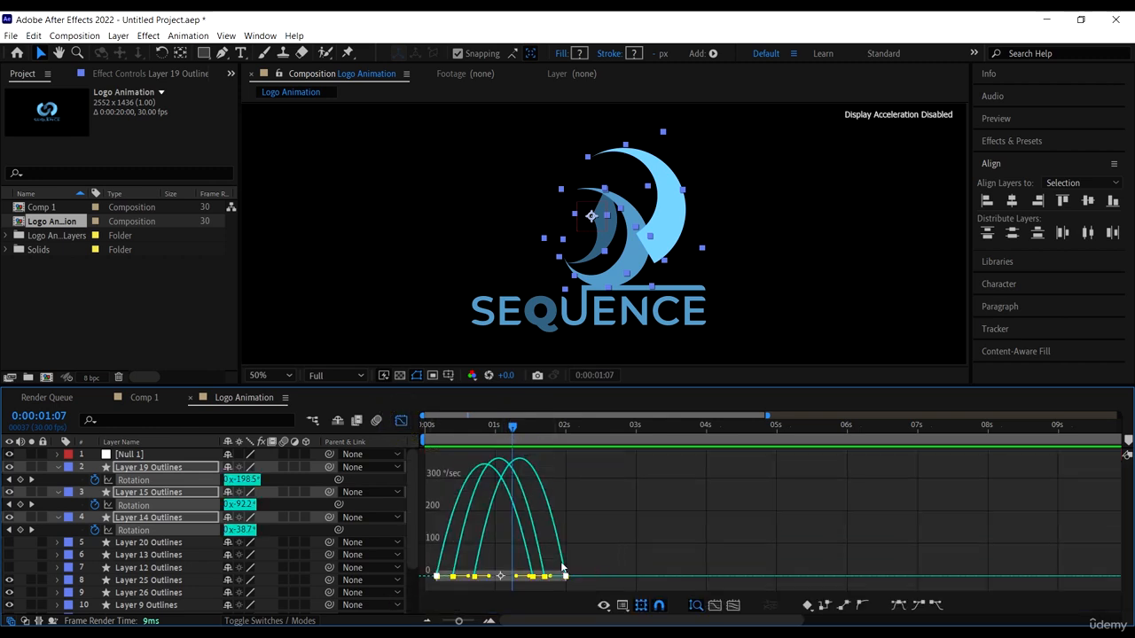
{"action": "mouse_move", "coordinate": [488, 578]}
{"action": "left_mouse_down"}
{"action": "mouse_move", "coordinate": [519, 580]}
{"action": "mouse_move", "coordinate": [499, 578]}
{"action": "left_mouse_up"}
{"action": "left_click", "coordinate": [405, 419]}
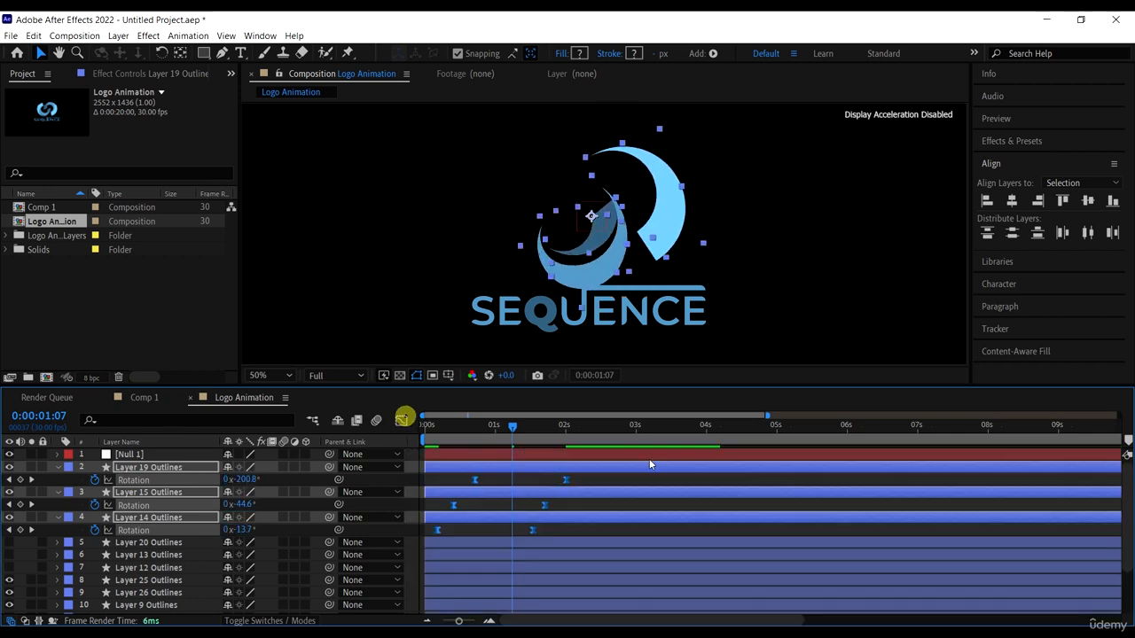
{"action": "left_click_drag", "start_coordinate": [557, 436], "coordinate": [383, 435]}
{"action": "key", "text": "space"}
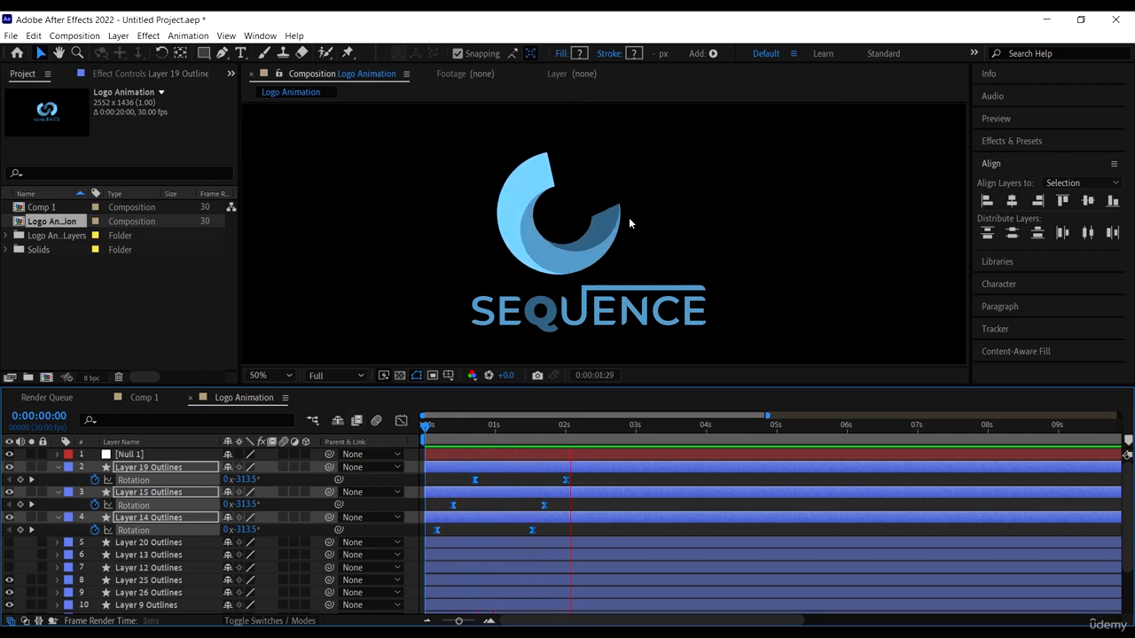
{"action": "key", "text": "space"}
Deselect the layers and play back the eased rotation from the start with the whole composition in view
{"action": "scroll", "coordinate": [651, 281], "scroll_direction": "down", "scroll_amount": 2}
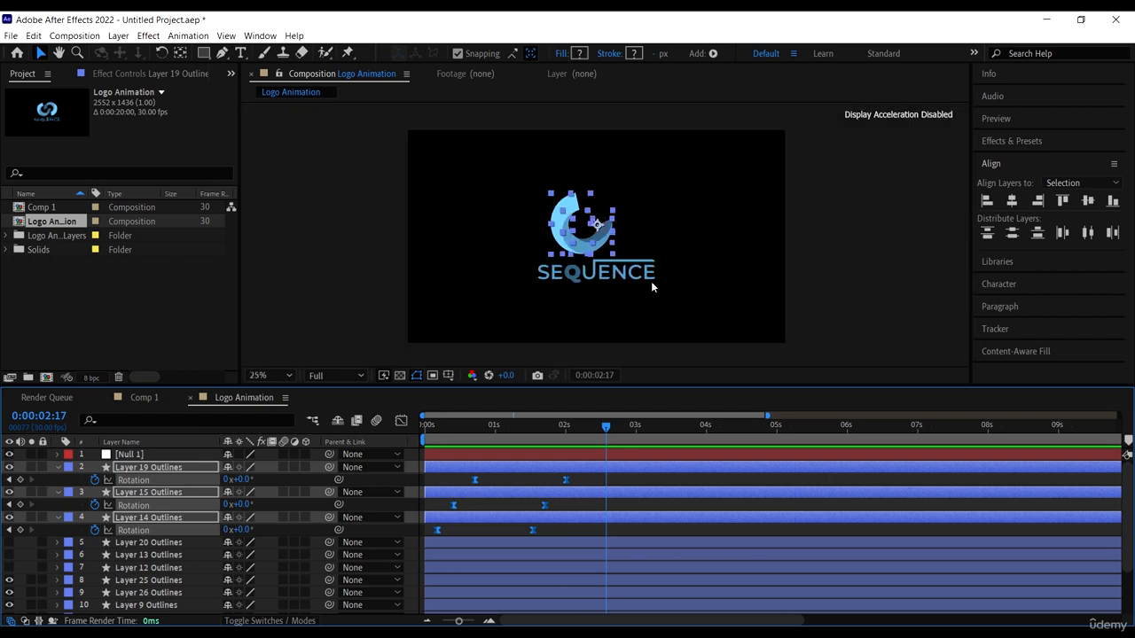
{"action": "left_click", "coordinate": [883, 306]}
{"action": "left_click", "coordinate": [542, 426]}
{"action": "key", "text": "Home"}
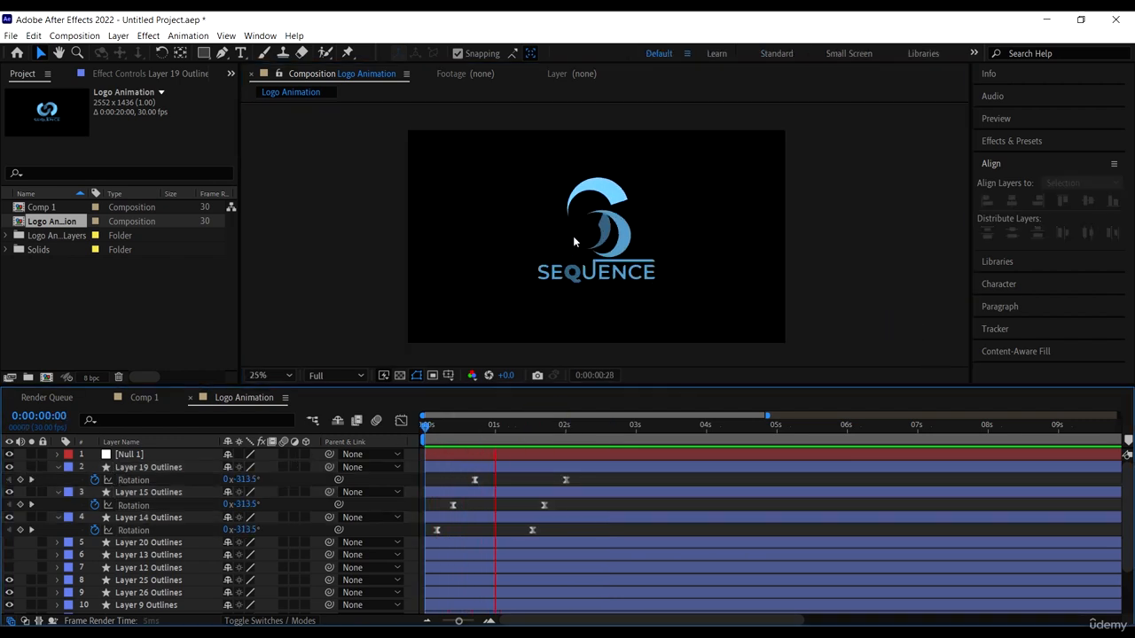
{"action": "left_click", "coordinate": [572, 425]}
{"action": "key", "text": "space"}
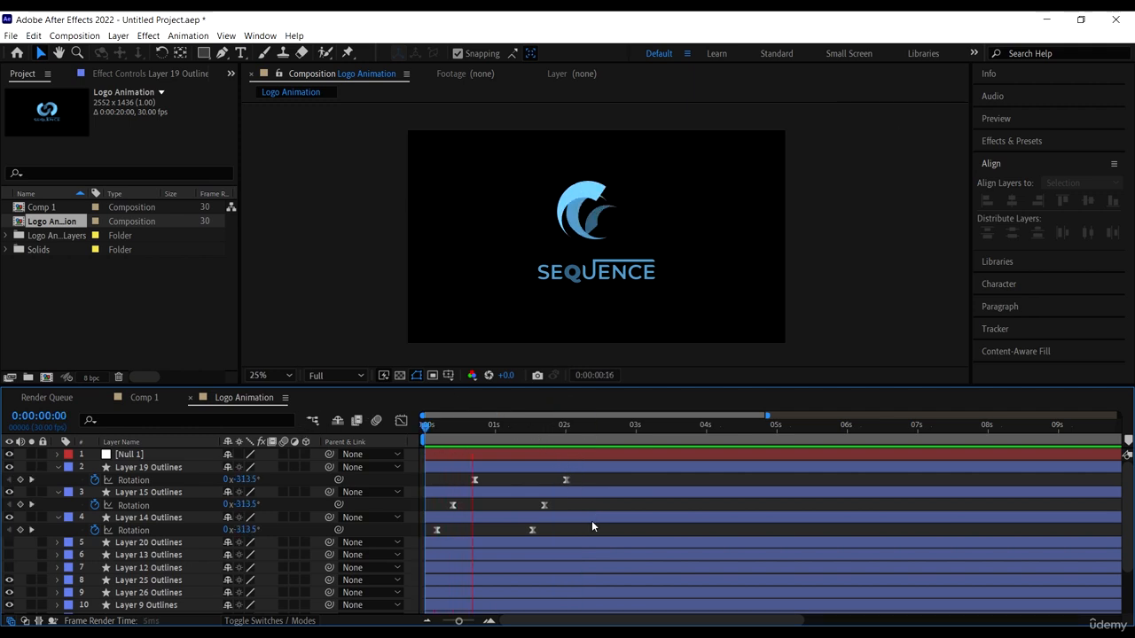
{"action": "key", "text": "space"}
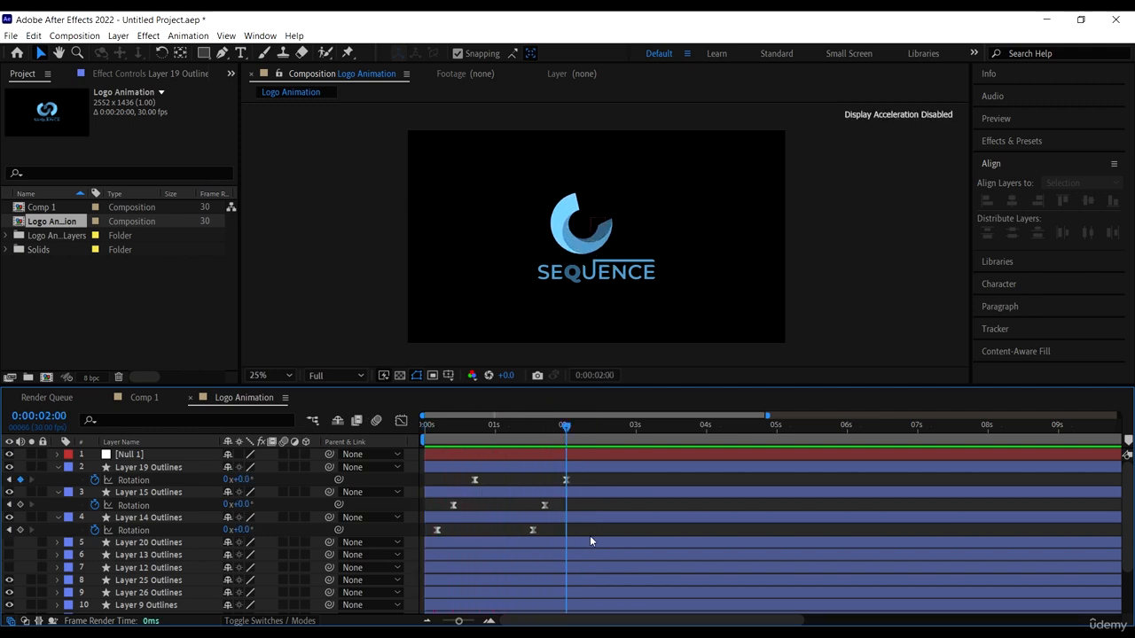
Move the three ending Rotation keyframes to about 1.2 s for Layer 14, 1.4 s for Layer 15 and 1.7 s for Layer 19, and preview
{"action": "left_click_drag", "start_coordinate": [586, 535], "coordinate": [549, 486]}
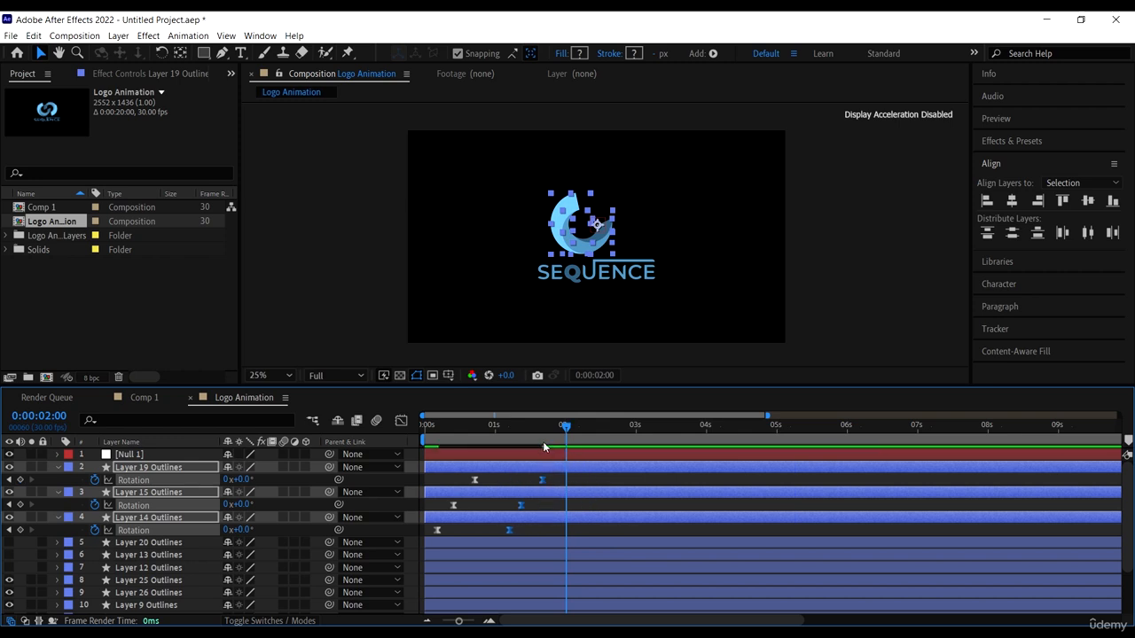
{"action": "left_click_drag", "start_coordinate": [539, 423], "coordinate": [229, 405]}
{"action": "key", "text": "space"}
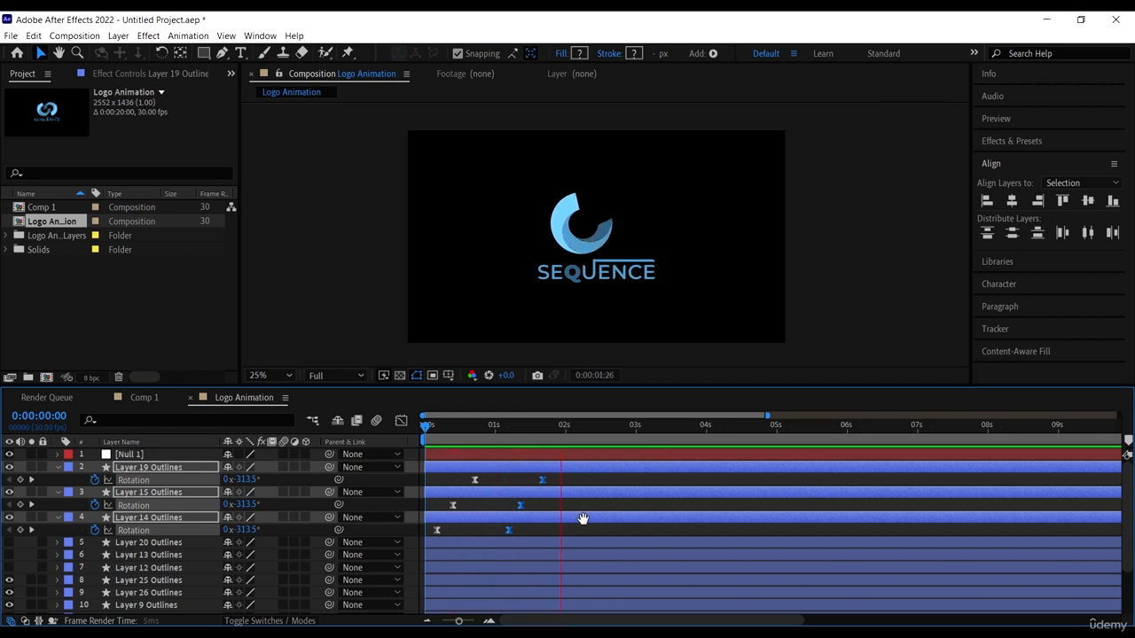
{"action": "key", "text": "space"}
Shift all six Rotation keyframes together so the sequence runs from about 1.0 s to 2.6 s, and preview it from the start
{"action": "left_click_drag", "start_coordinate": [541, 480], "coordinate": [393, 542]}
{"action": "left_click_drag", "start_coordinate": [514, 530], "coordinate": [572, 532]}
{"action": "left_click", "coordinate": [493, 424]}
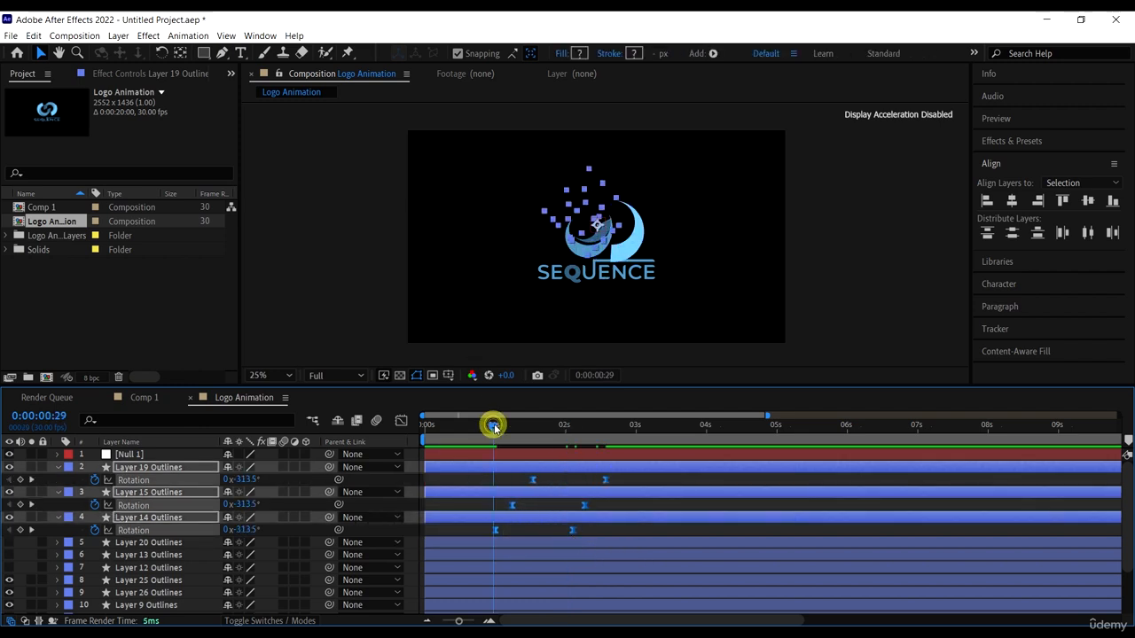
{"action": "left_click_drag", "start_coordinate": [496, 424], "coordinate": [312, 419]}
{"action": "key", "text": "space"}
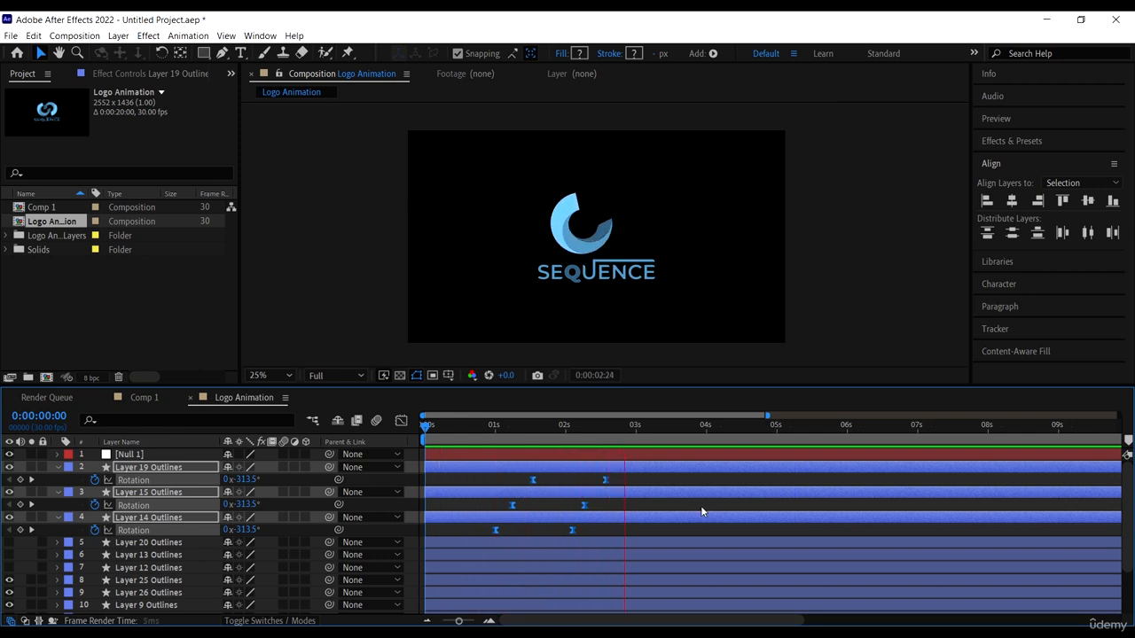
{"action": "key", "text": "space"}
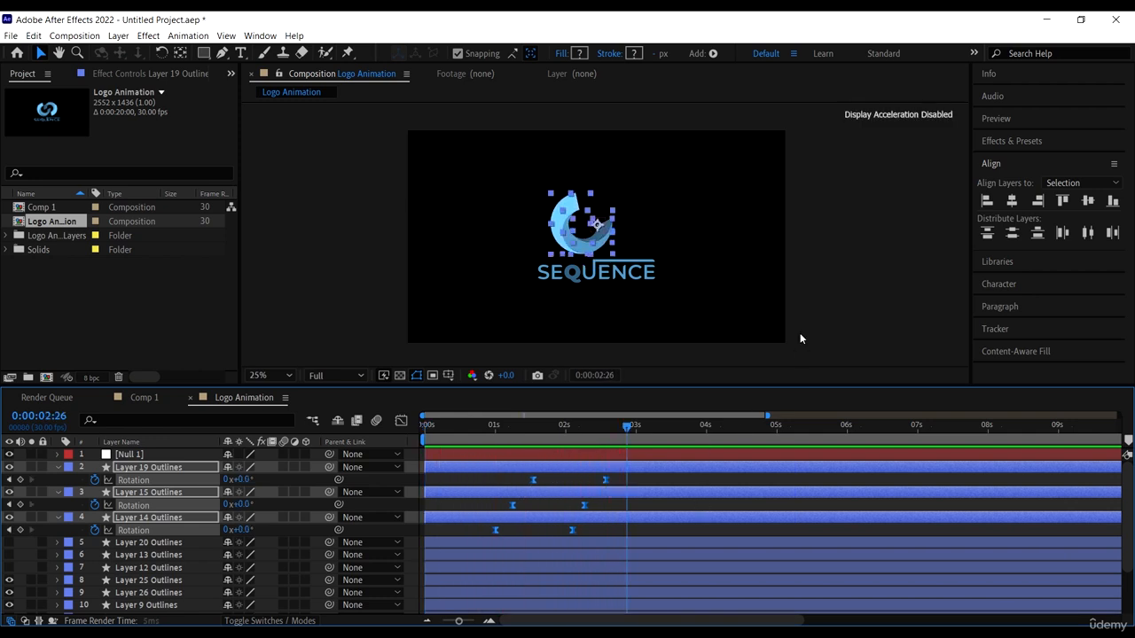
Move Layer 19 Outlines' ending Rotation keyframe to about 2.1 s and preview the animation
{"action": "left_click", "coordinate": [649, 479]}
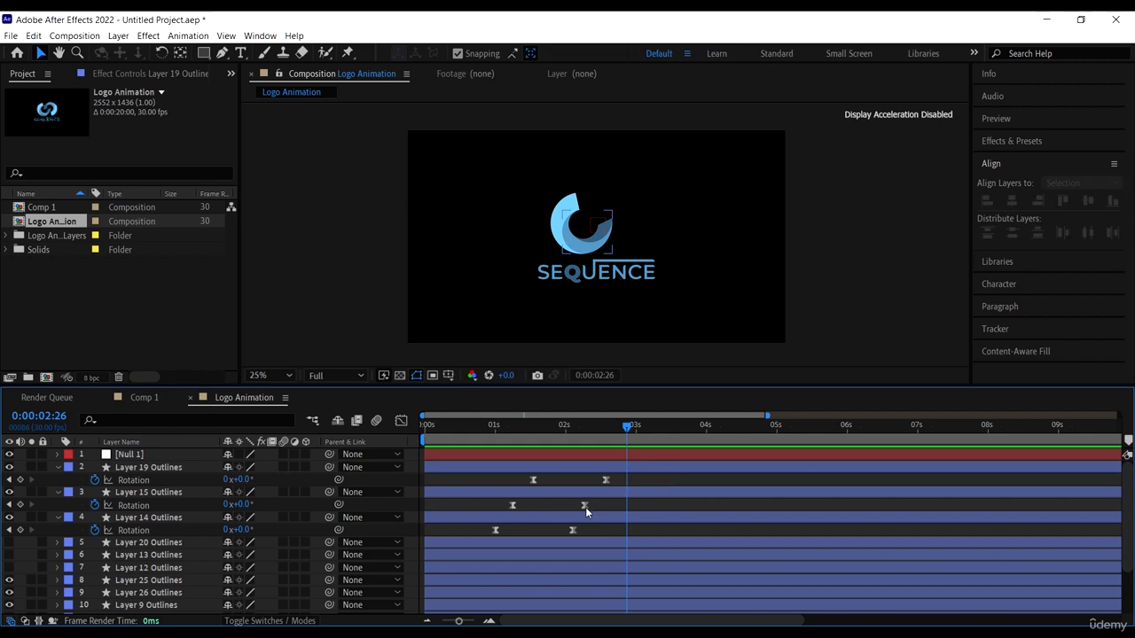
{"action": "left_click", "coordinate": [585, 504]}
{"action": "left_click_drag", "start_coordinate": [606, 479], "coordinate": [570, 479]}
{"action": "key", "text": "space"}
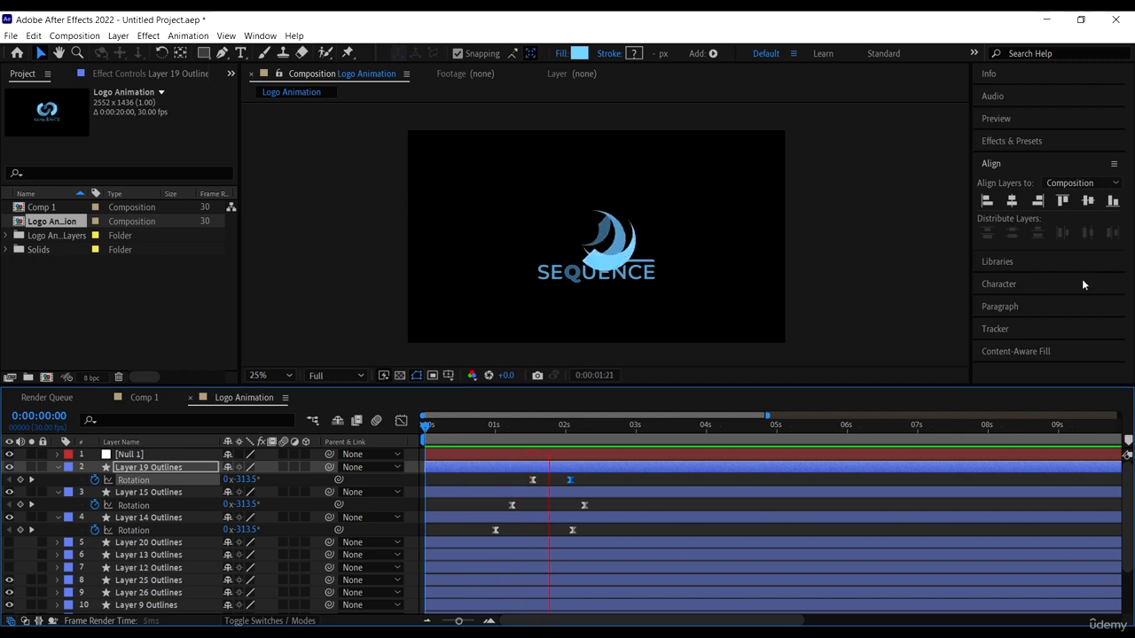
{"action": "key", "text": "space"}
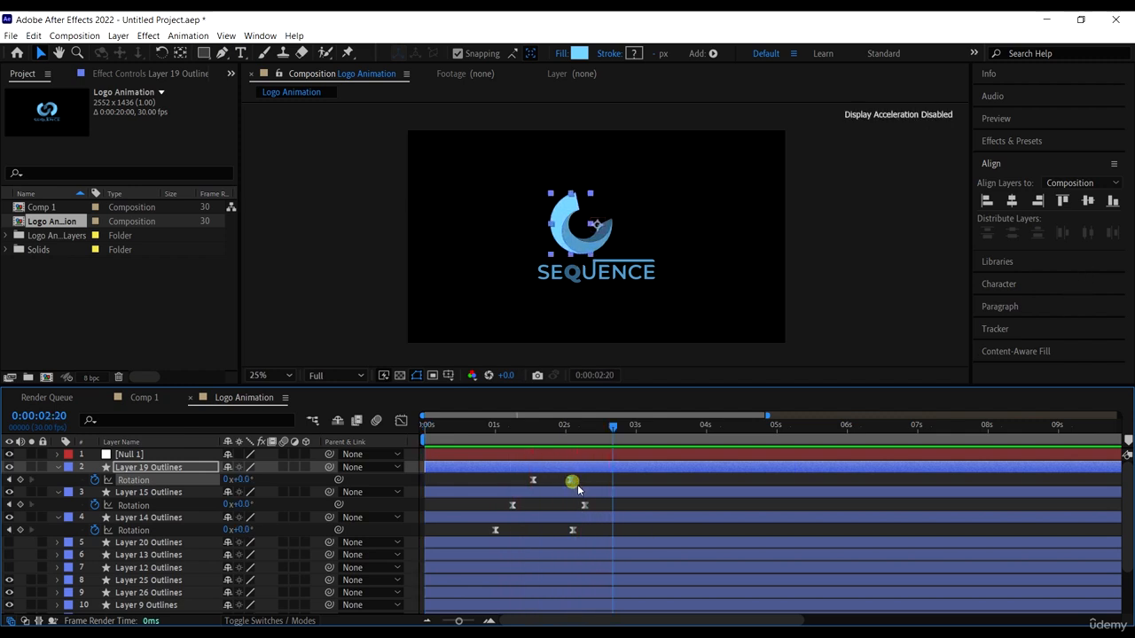
Try moving Layer 14 Outlines' starting Rotation keyframe to about 1.2 s and preview the animation from the start
{"action": "left_click_drag", "start_coordinate": [495, 530], "coordinate": [510, 530]}
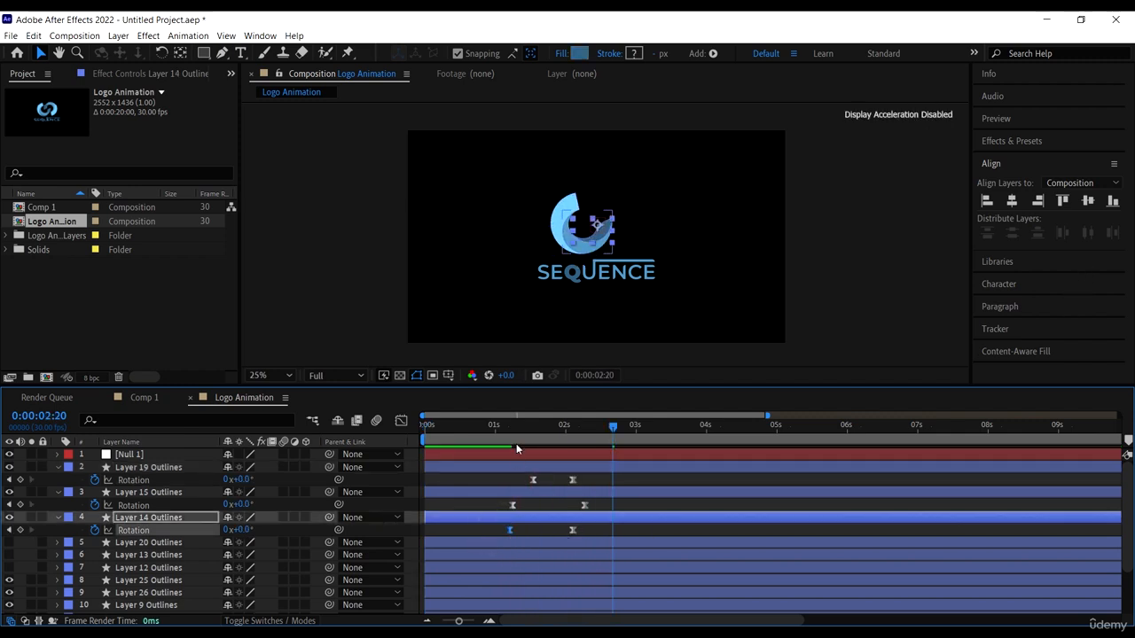
{"action": "left_click", "coordinate": [519, 427]}
{"action": "key", "text": "Home"}
{"action": "key", "text": "space"}
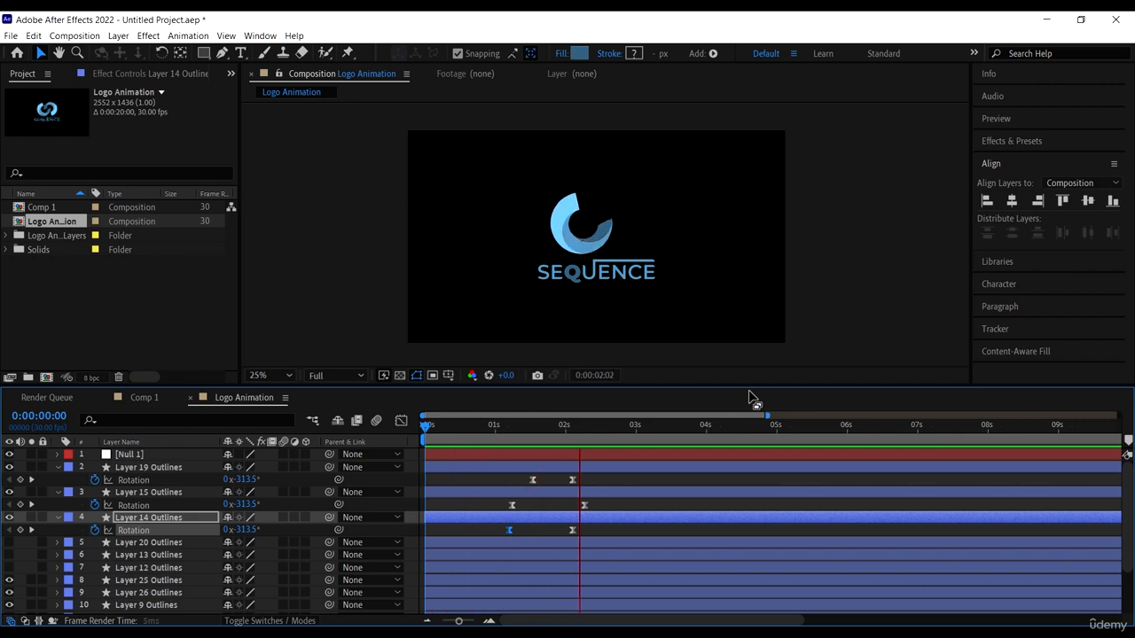
{"action": "key", "text": "space"}
{"action": "key", "text": "ctrl+y"}
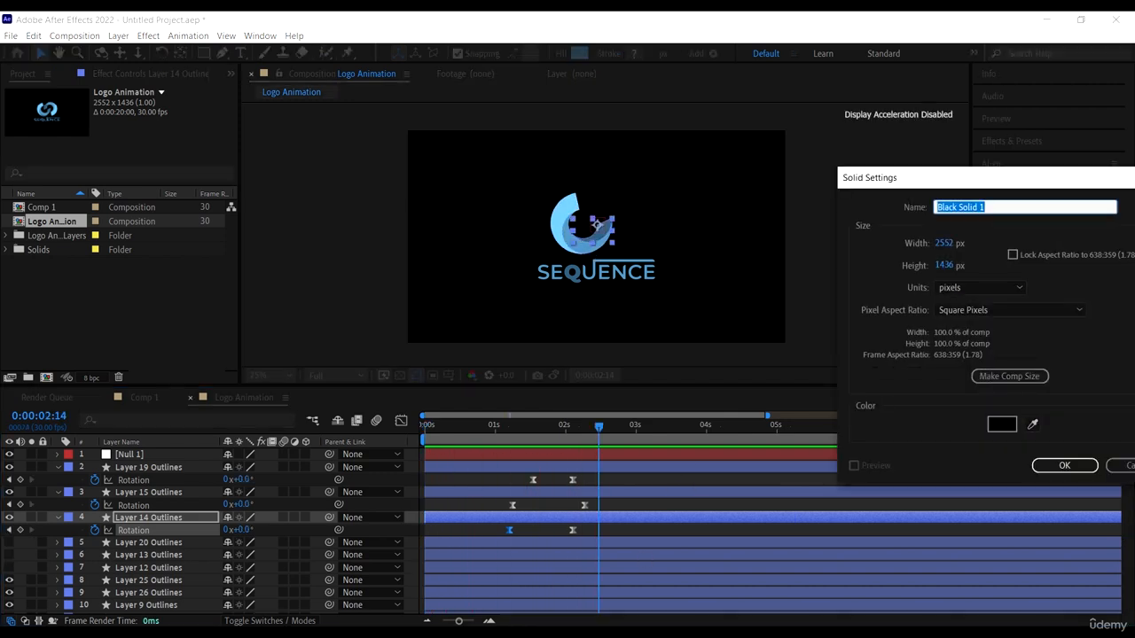
{"action": "left_click", "coordinate": [1126, 466]}
Move the ending Rotation keyframes to about 2.3 s for Layers 14 and 19 and 2.5 s for Layer 15, and preview from the start
{"action": "left_click_drag", "start_coordinate": [621, 530], "coordinate": [588, 476]}
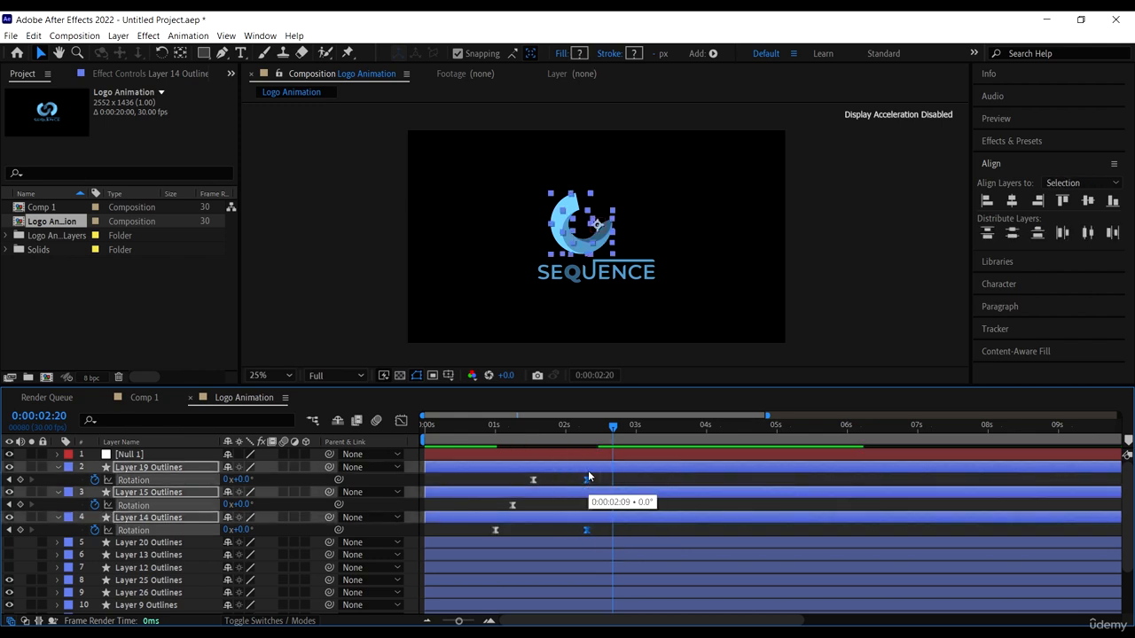
{"action": "left_click", "coordinate": [426, 428]}
{"action": "key", "text": "space"}
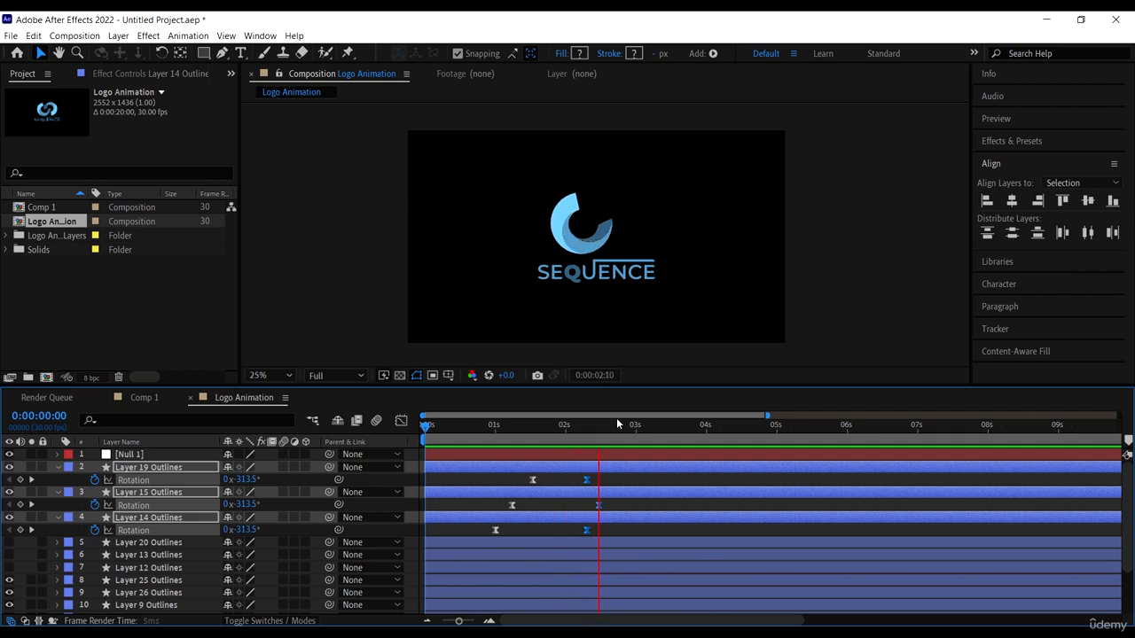
{"action": "key", "text": "space"}
Inspect the rotation around 0:00:01:28, deselect the keyframes and play the animation back from the start
{"action": "left_click_drag", "start_coordinate": [603, 429], "coordinate": [561, 429]}
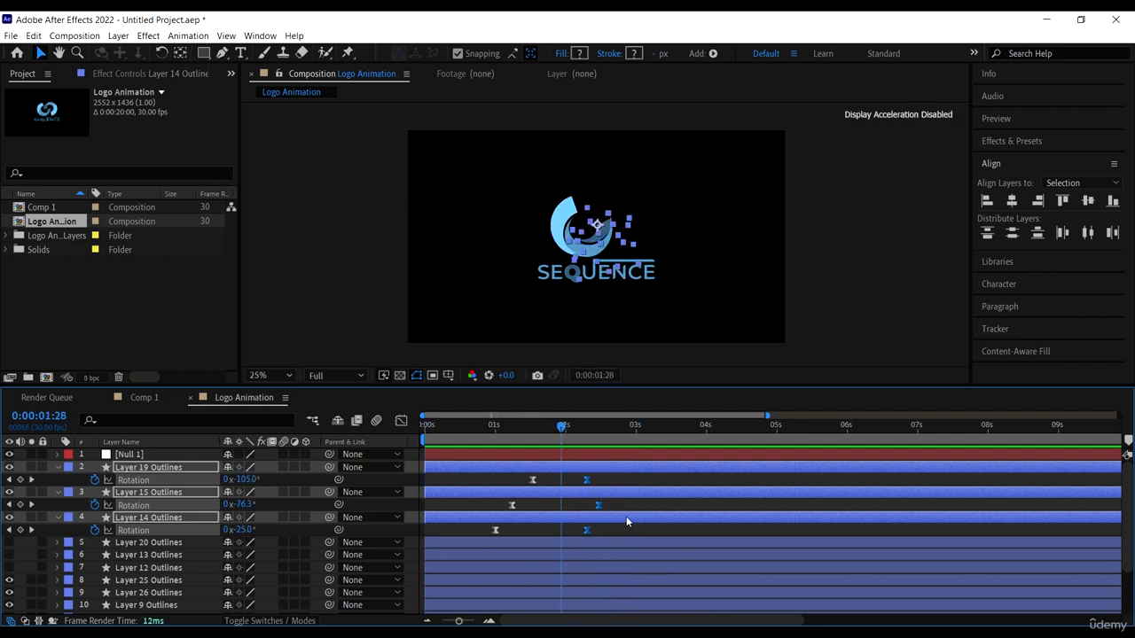
{"action": "left_click", "coordinate": [682, 534]}
{"action": "left_click", "coordinate": [626, 468]}
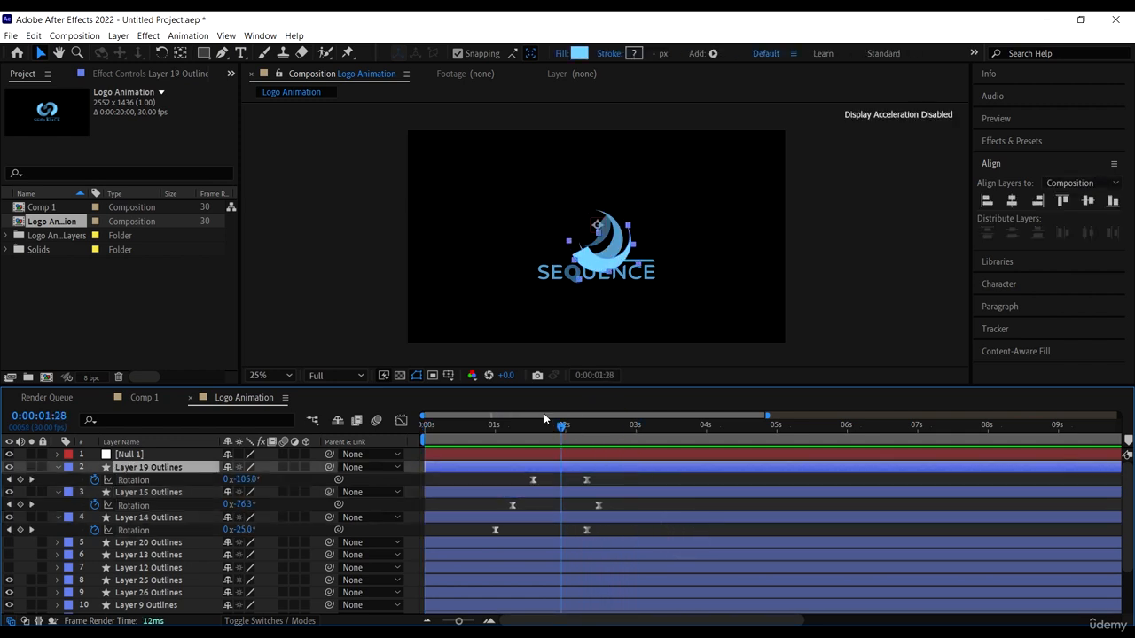
{"action": "left_click_drag", "start_coordinate": [512, 433], "coordinate": [424, 437]}
{"action": "key", "text": "space"}
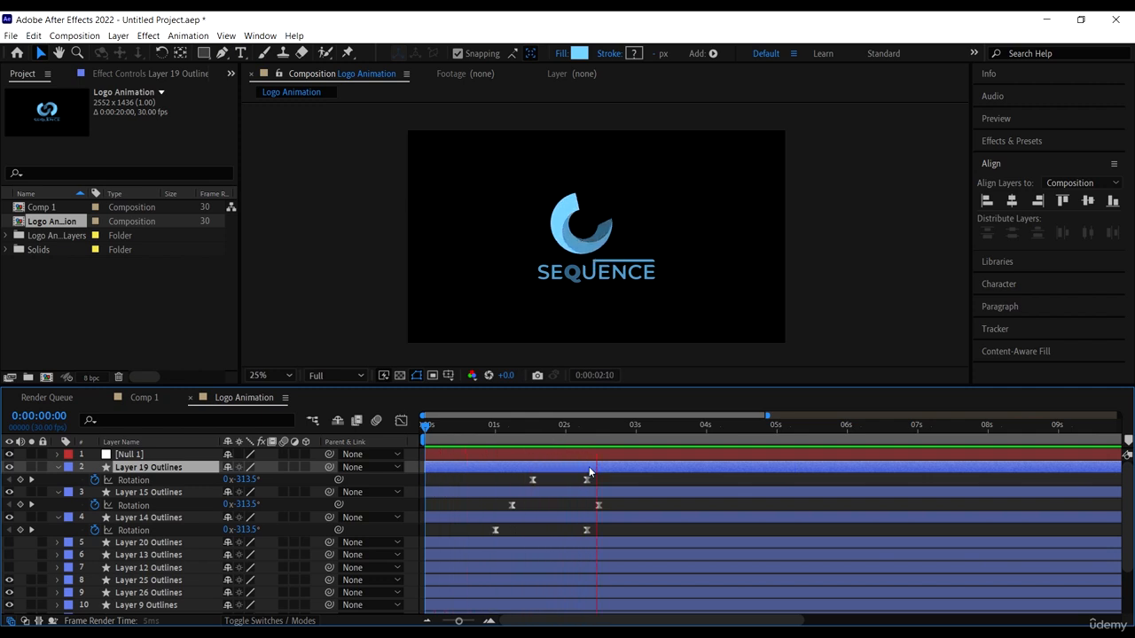
{"action": "key", "text": "space"}
Move Layer 19 Outlines' ending Rotation keyframe to about 2.7 s and preview the animation from the start
{"action": "left_click_drag", "start_coordinate": [588, 482], "coordinate": [617, 480]}
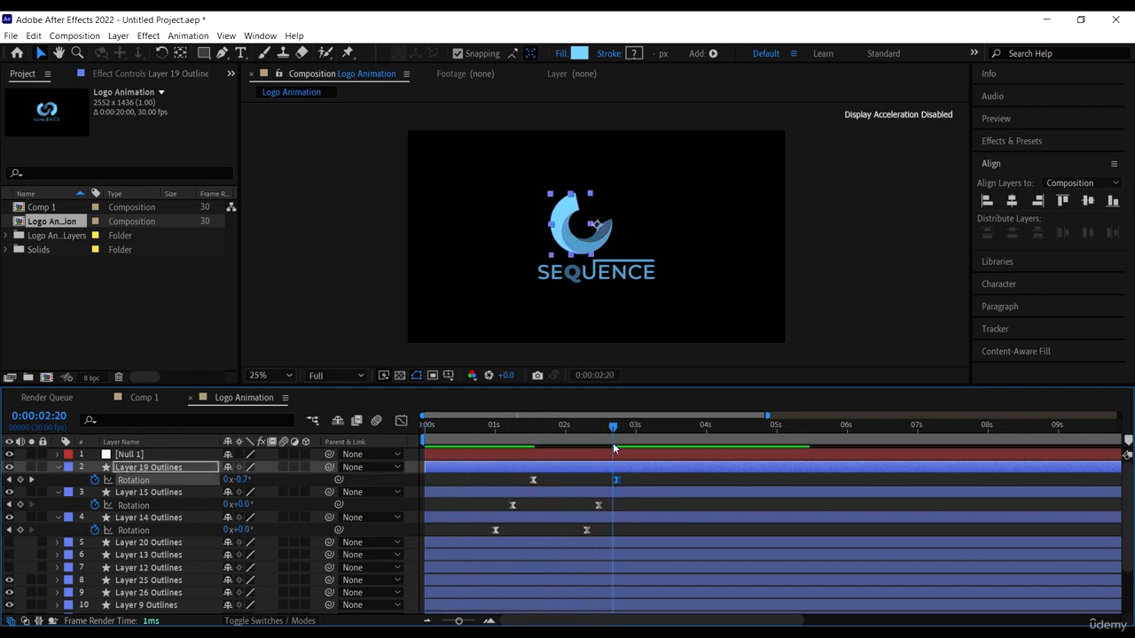
{"action": "left_click_drag", "start_coordinate": [602, 432], "coordinate": [244, 406]}
{"action": "key", "text": "space"}
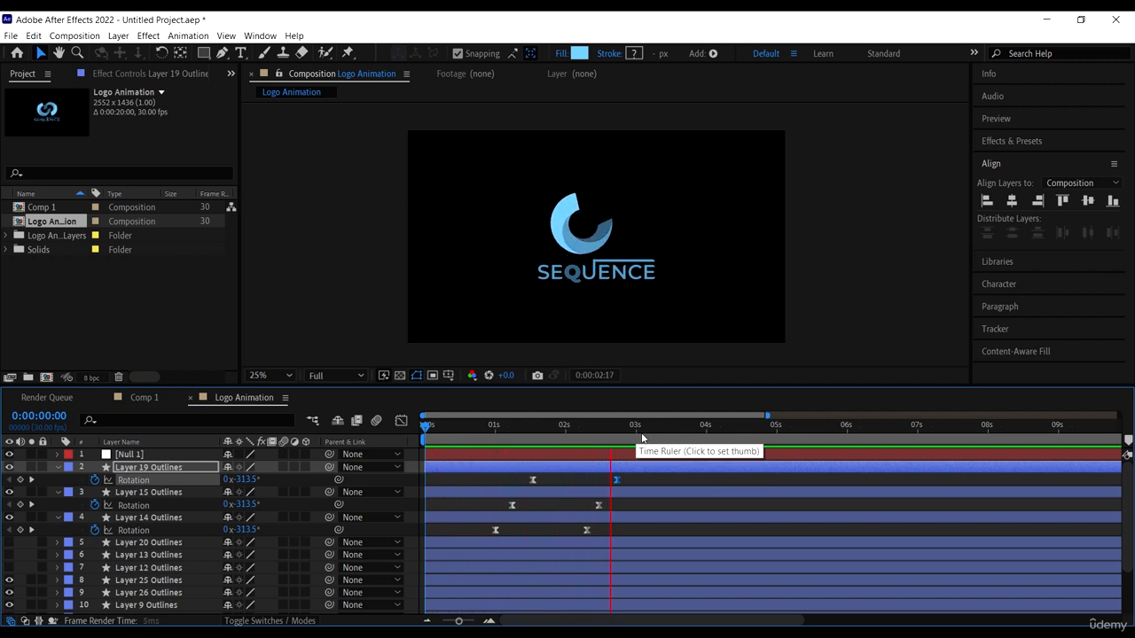
{"action": "key", "text": "space"}
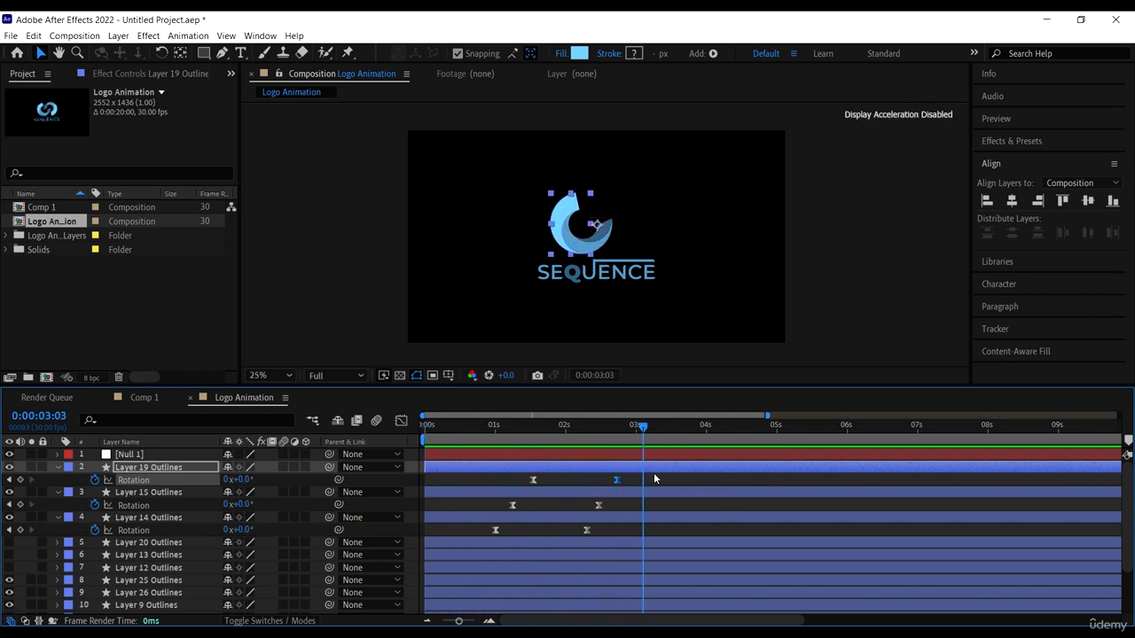
{"action": "left_click_drag", "start_coordinate": [646, 434], "coordinate": [424, 445]}
{"action": "key", "text": "space"}
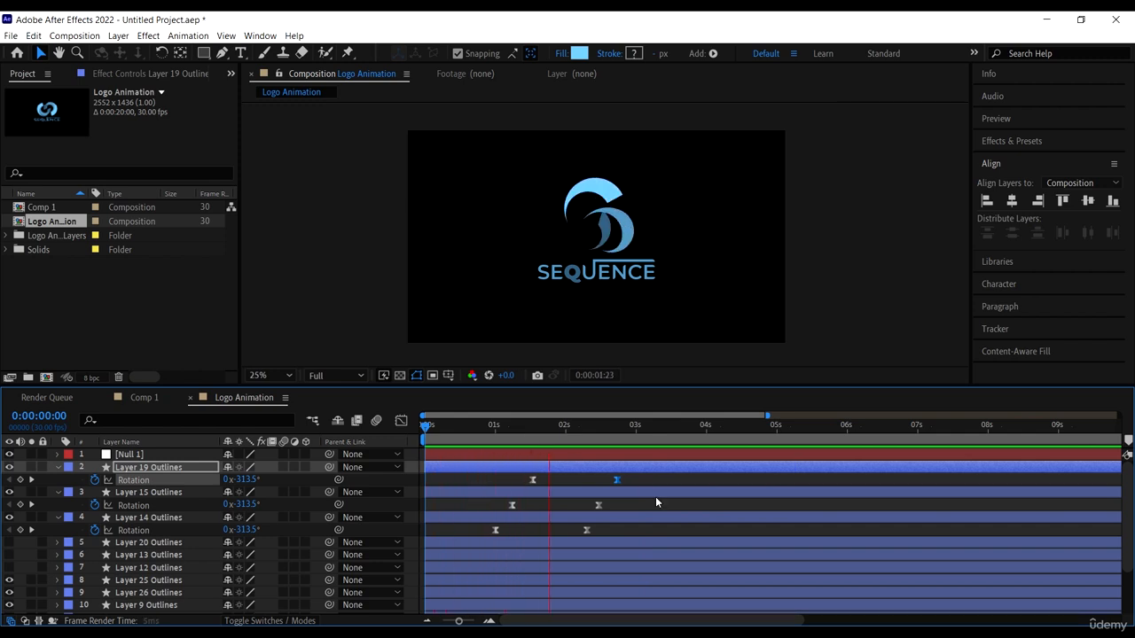
{"action": "key", "text": "space"}
Shift the three ending Rotation keyframes slightly earlier, with Layer 14's at about 2.2 s and Layer 15's at about 2.4 s, and preview
{"action": "left_click_drag", "start_coordinate": [647, 480], "coordinate": [582, 534]}
{"action": "left_click_drag", "start_coordinate": [627, 428], "coordinate": [425, 442]}
{"action": "key", "text": "space"}
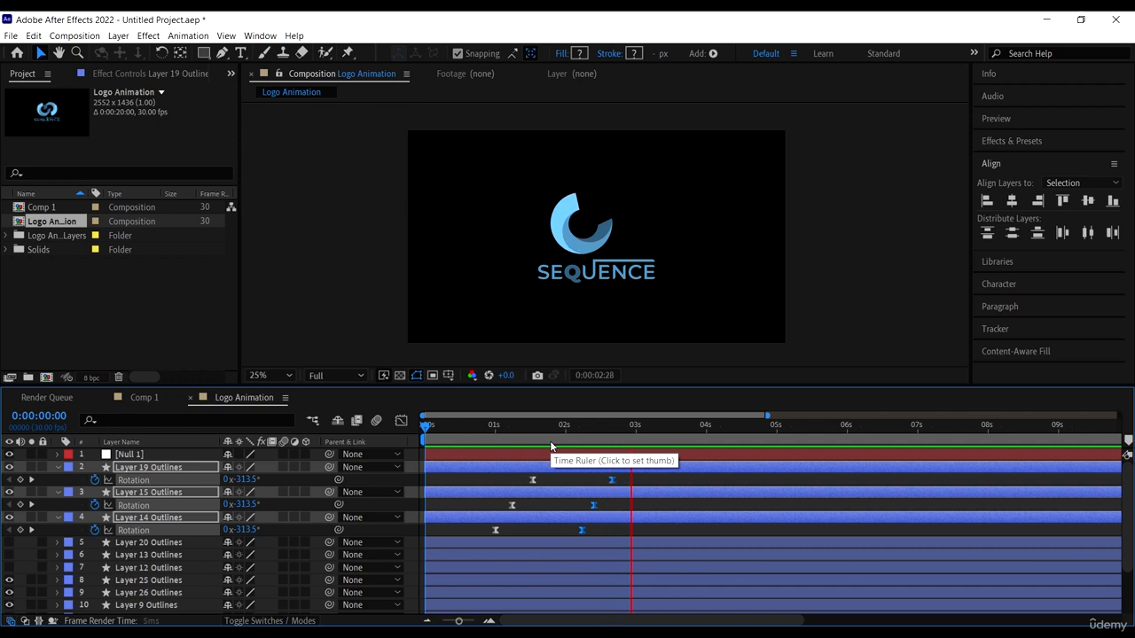
{"action": "left_click", "coordinate": [717, 505]}
{"action": "left_click_drag", "start_coordinate": [645, 426], "coordinate": [253, 448]}
Add 100% Scale keyframes at 0:00:01:24 to Layer 19, Layer 15 and Layer 14 Outlines
{"action": "left_click", "coordinate": [566, 467]}
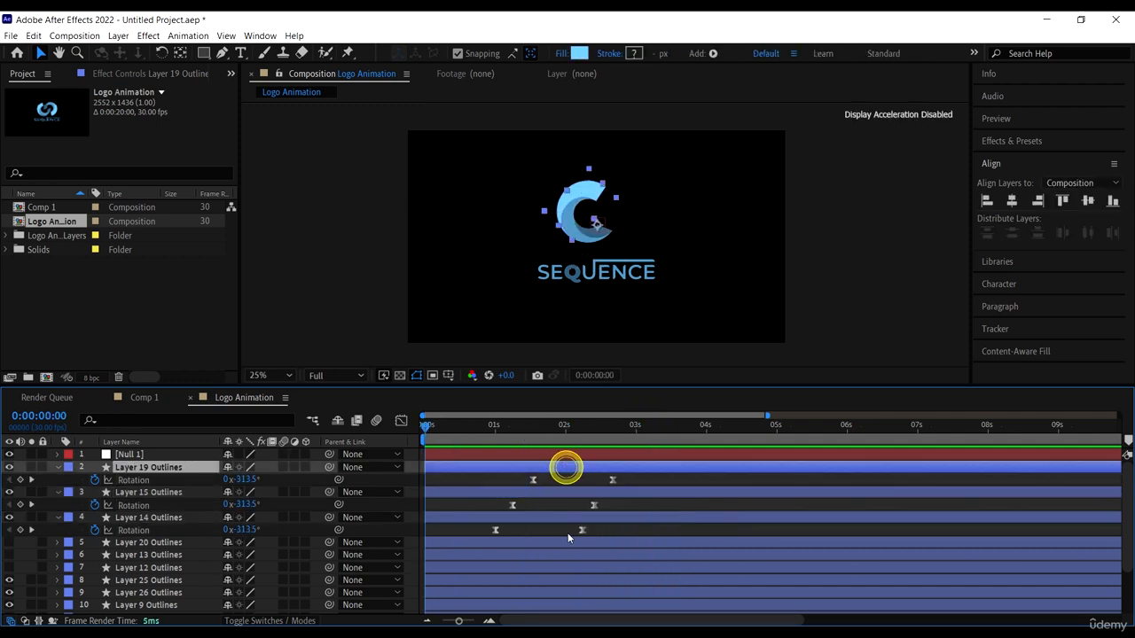
{"action": "left_click", "coordinate": [562, 517], "text": "shift"}
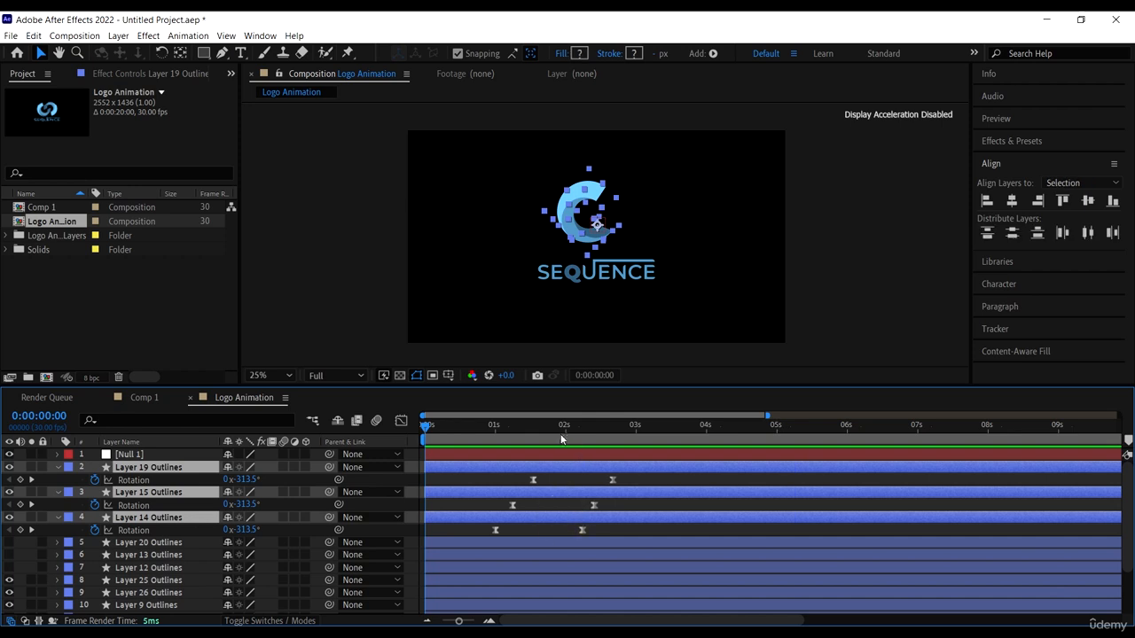
{"action": "mouse_move", "coordinate": [551, 435]}
{"action": "left_mouse_down"}
{"action": "mouse_move", "coordinate": [567, 436]}
{"action": "mouse_move", "coordinate": [550, 437]}
{"action": "left_mouse_up"}
{"action": "key", "text": "alt+shift+s"}
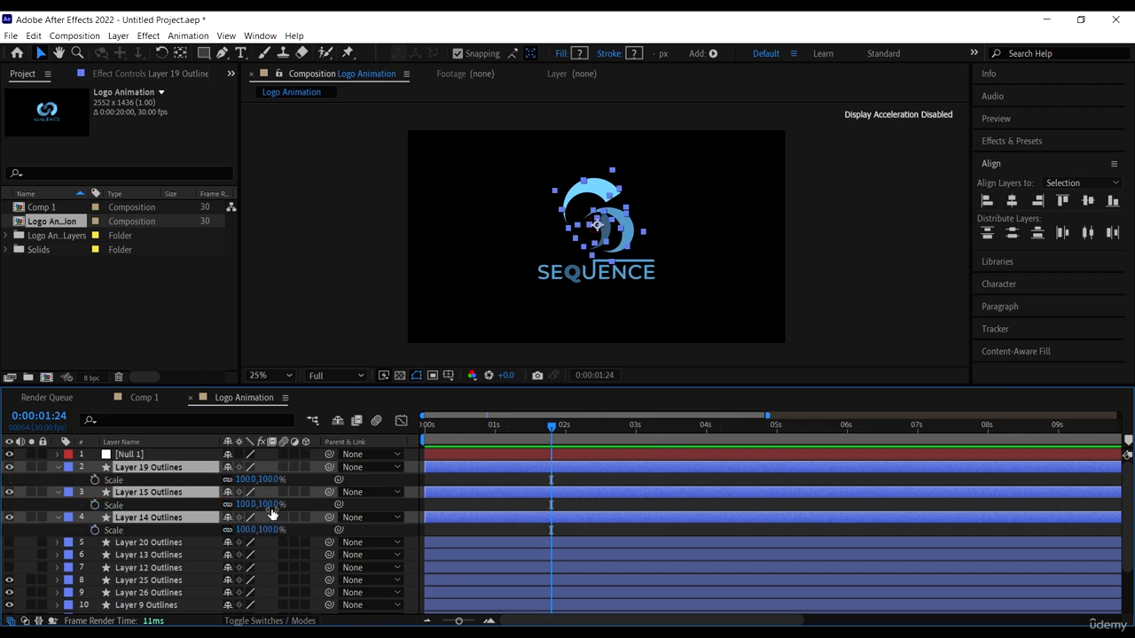
{"action": "left_click", "coordinate": [95, 480]}
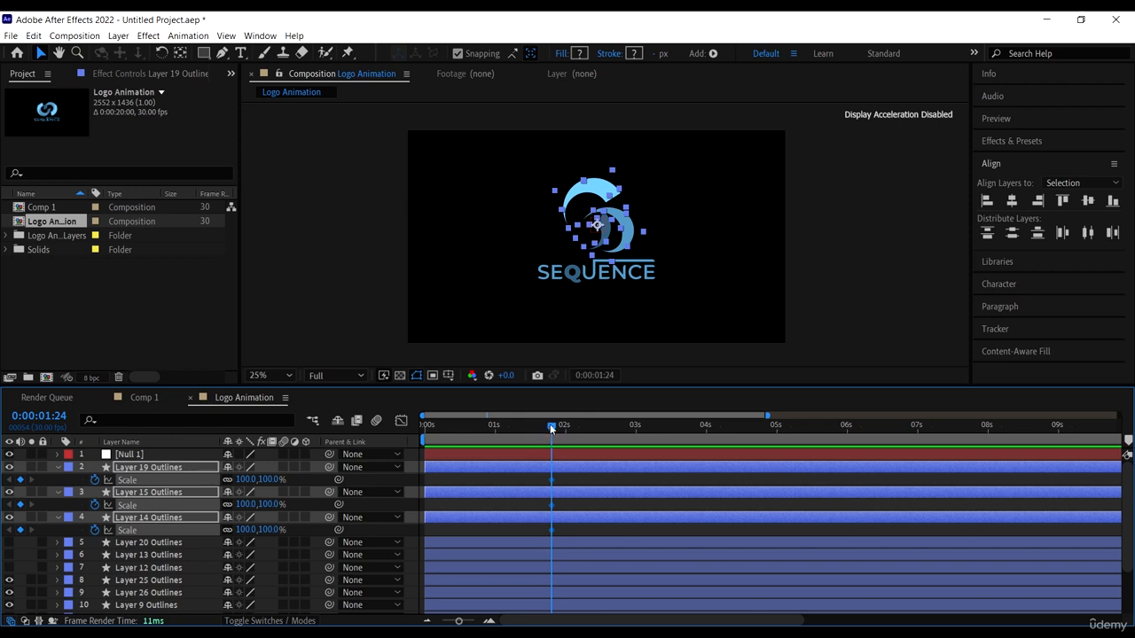
Set the Scale of the three curve layers to 0% at 0:00:00:00 and preview the growing symbol
{"action": "left_click_drag", "start_coordinate": [550, 425], "coordinate": [381, 430]}
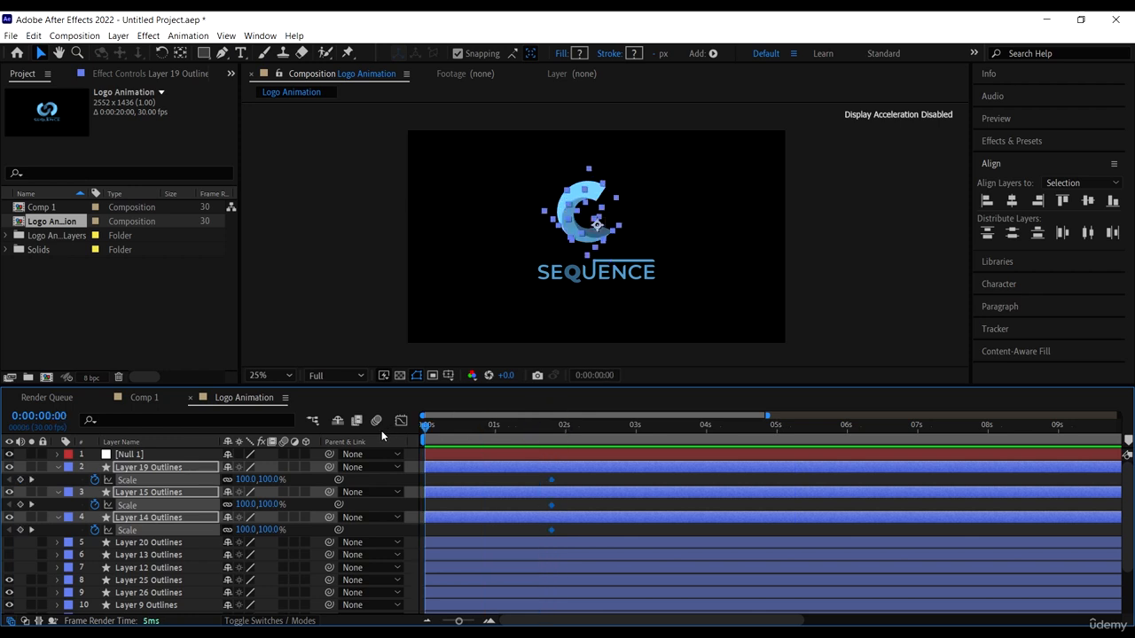
{"action": "left_click", "coordinate": [246, 480]}
{"action": "key", "text": "Return"}
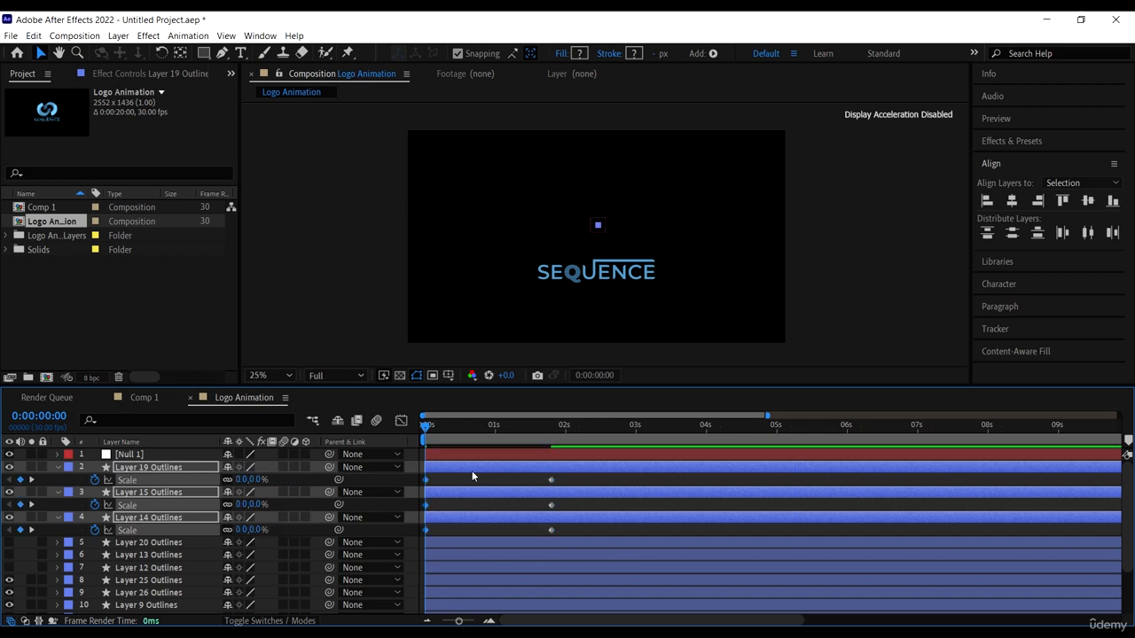
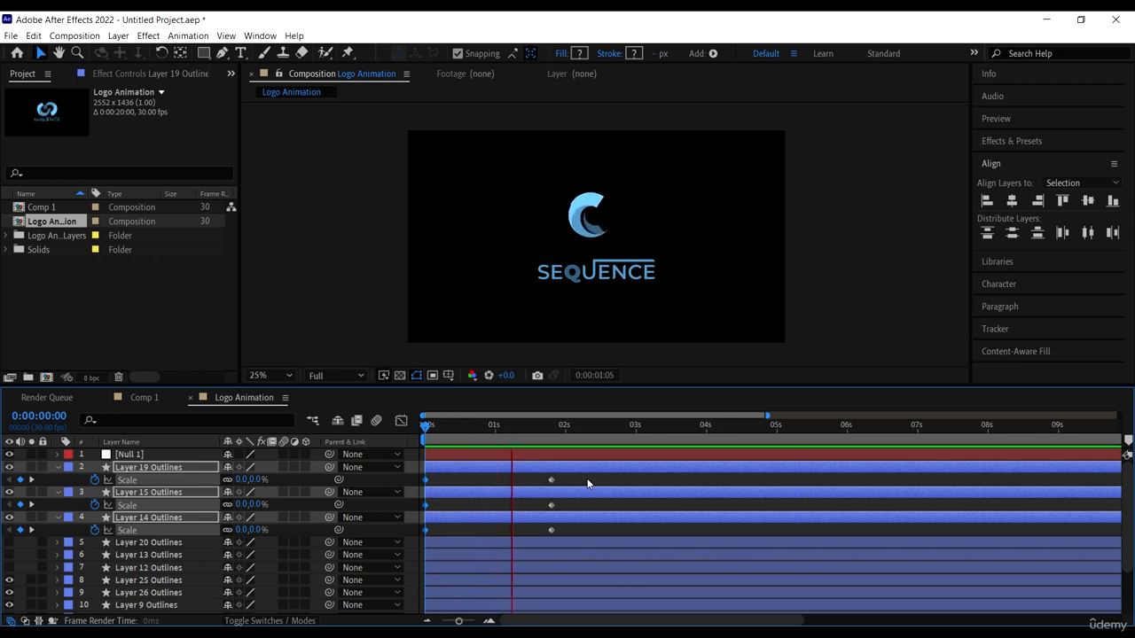
{"action": "key", "text": "space"}
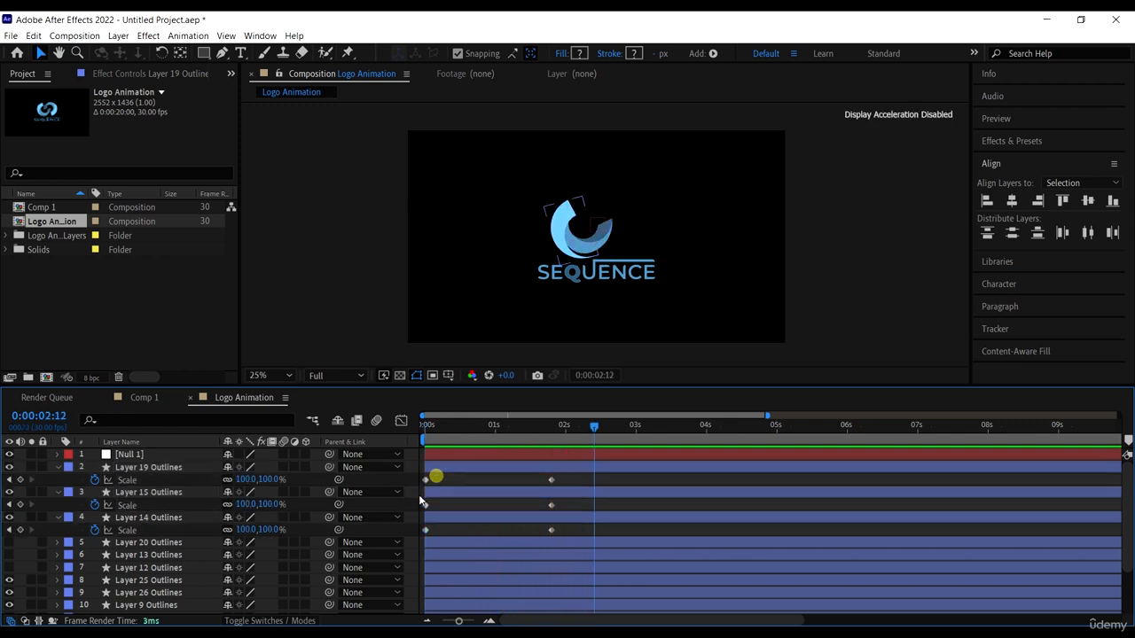
Move the three starting Scale keyframes to about 0.6 s and preview the animation from the start
{"action": "left_click_drag", "start_coordinate": [426, 529], "coordinate": [464, 536]}
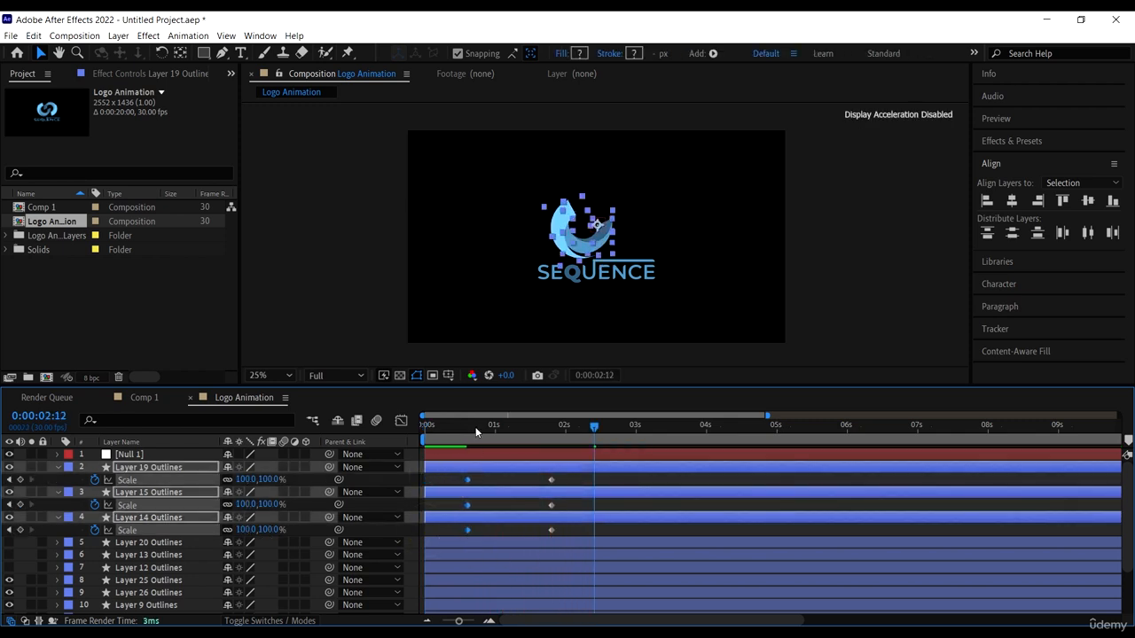
{"action": "left_click_drag", "start_coordinate": [475, 425], "coordinate": [429, 425]}
{"action": "key", "text": "space"}
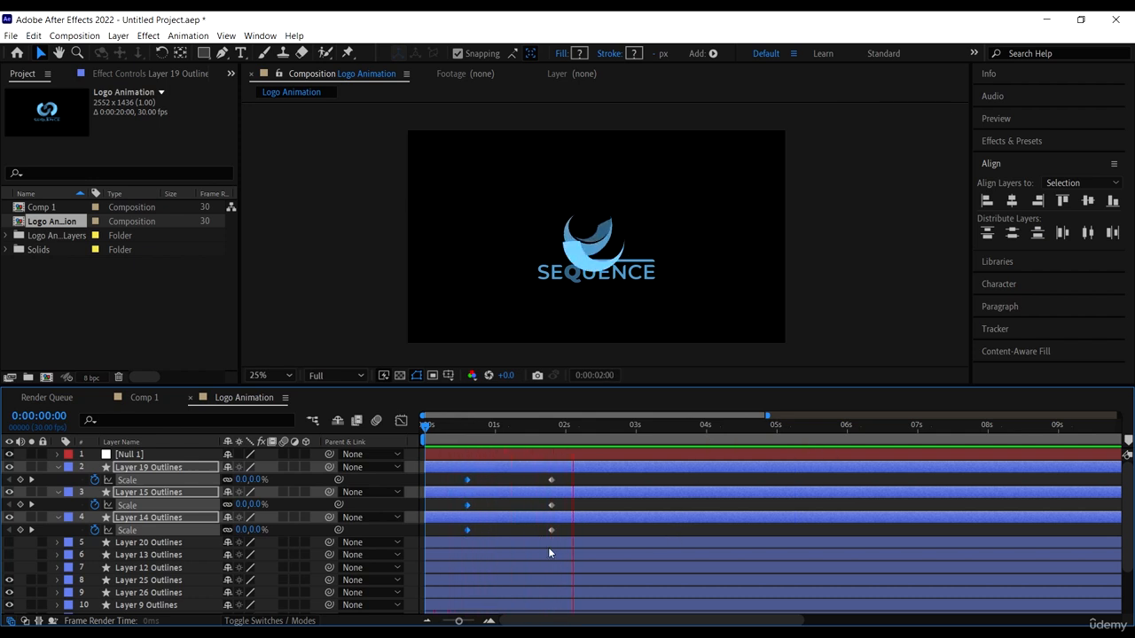
{"action": "key", "text": "space"}
Move the three starting Scale keyframes to about 1.3 s and play the animation from the start
{"action": "left_click_drag", "start_coordinate": [485, 488], "coordinate": [515, 495]}
{"action": "left_click", "coordinate": [480, 417]}
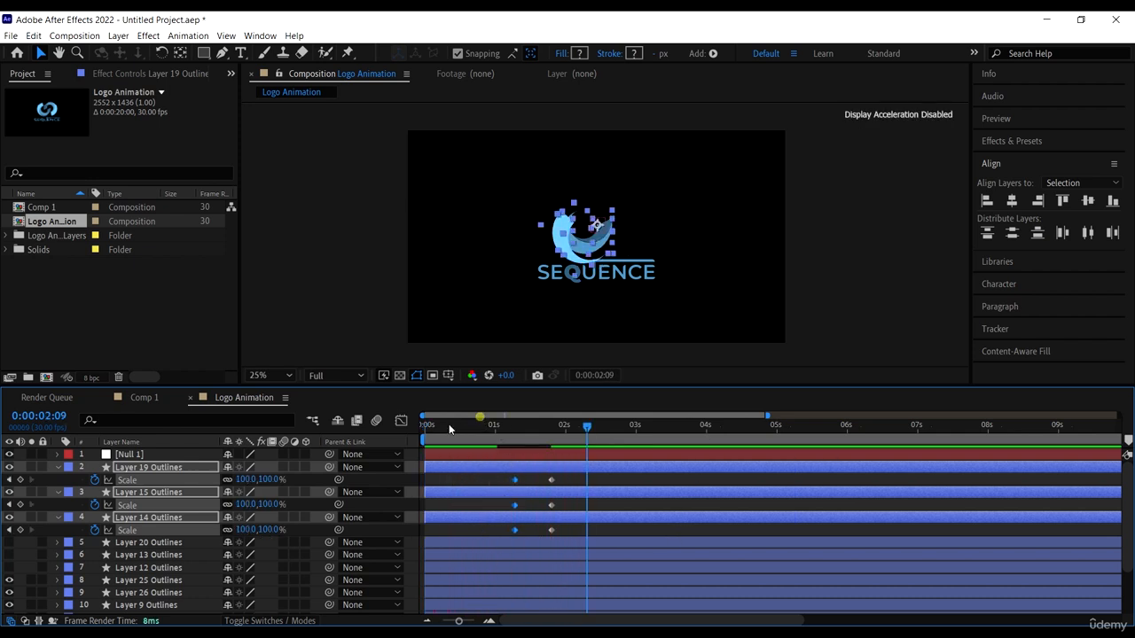
{"action": "left_click", "coordinate": [429, 424]}
{"action": "key", "text": "space"}
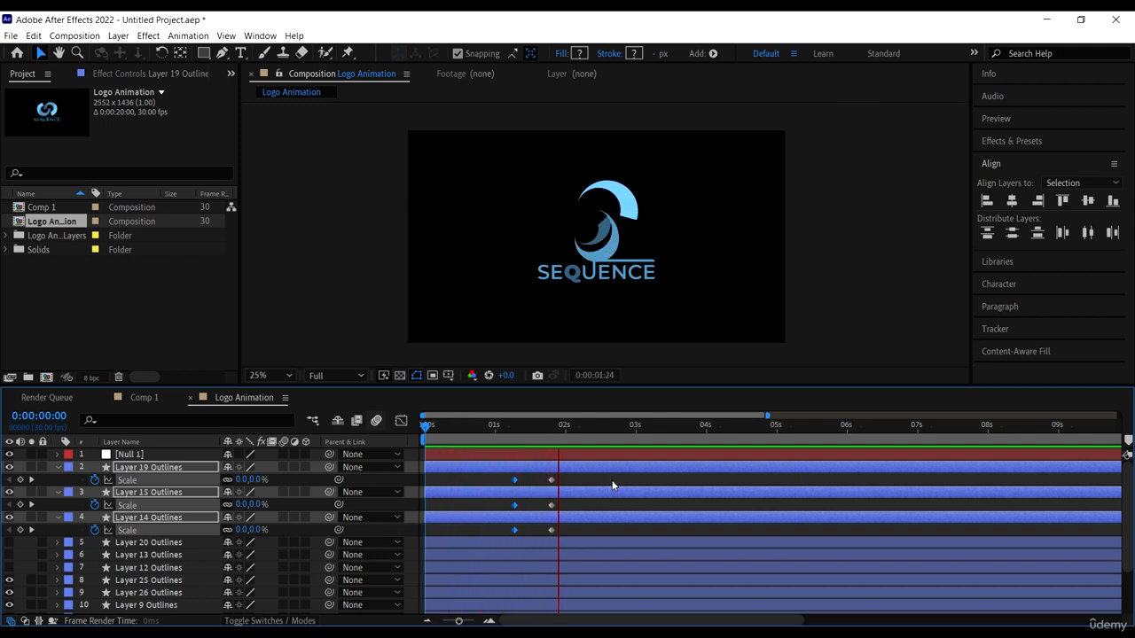
Undo the accidental shift of the curve layers and apply Easy Ease to all six Scale keyframes
{"action": "left_click_drag", "start_coordinate": [516, 480], "coordinate": [594, 549]}
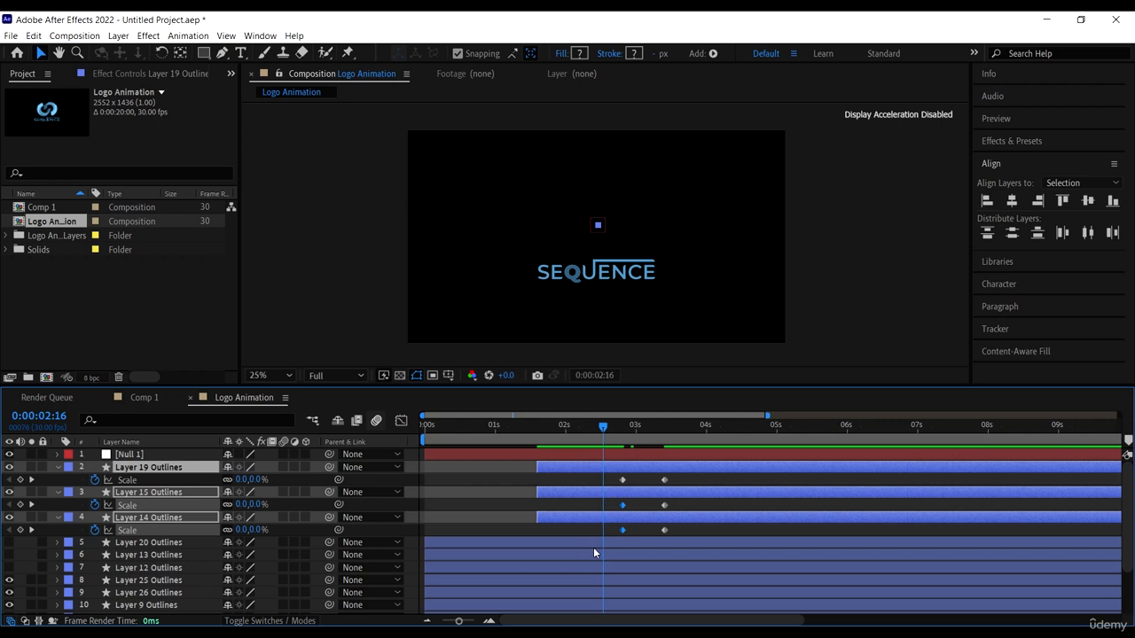
{"action": "key", "text": "ctrl+z"}
{"action": "left_click_drag", "start_coordinate": [615, 475], "coordinate": [507, 535]}
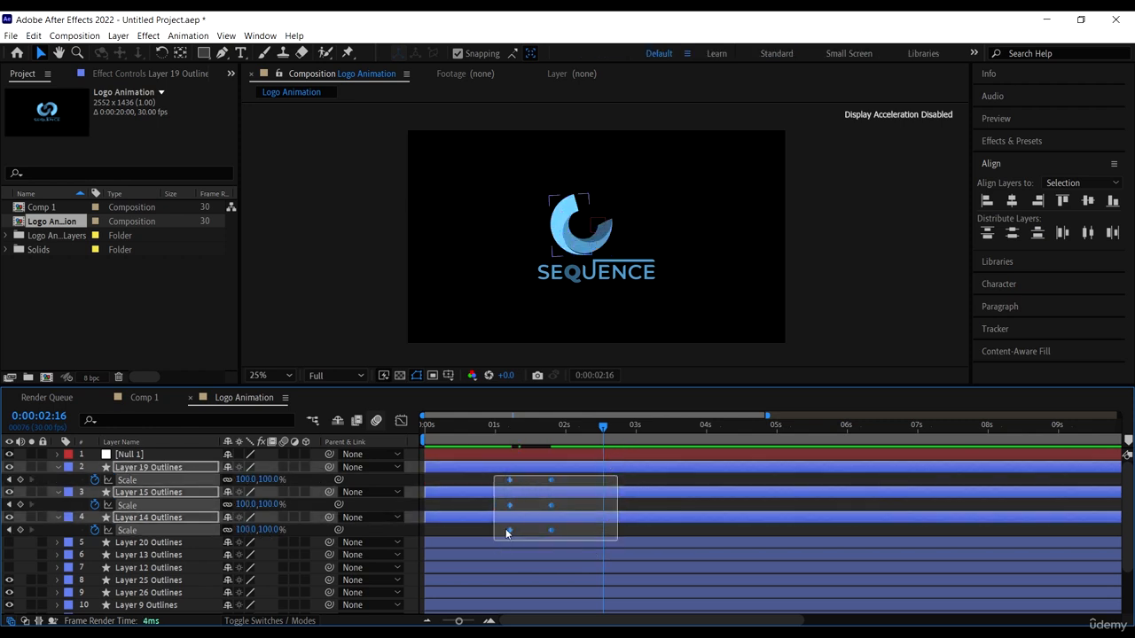
{"action": "right_click", "coordinate": [510, 531]}
{"action": "mouse_move", "coordinate": [604, 522]}
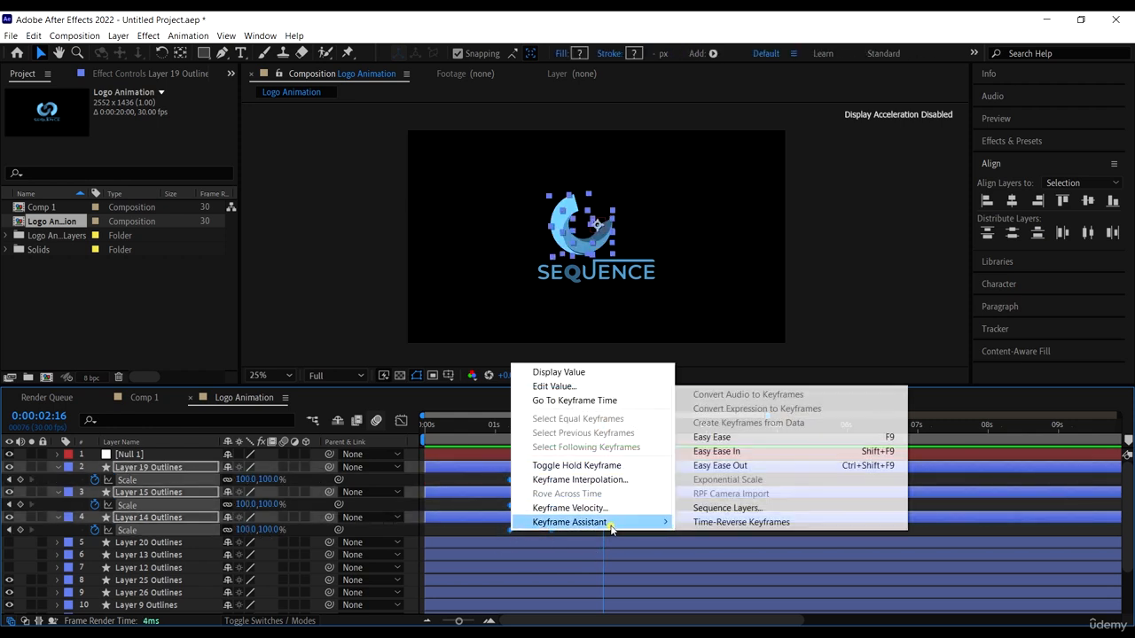
{"action": "left_click", "coordinate": [763, 436]}
Play back the eased Scale and Rotation animation from near the start, from 0:00:01:06 and from 0:00:01:01
{"action": "left_click", "coordinate": [537, 427]}
{"action": "key", "text": "space"}
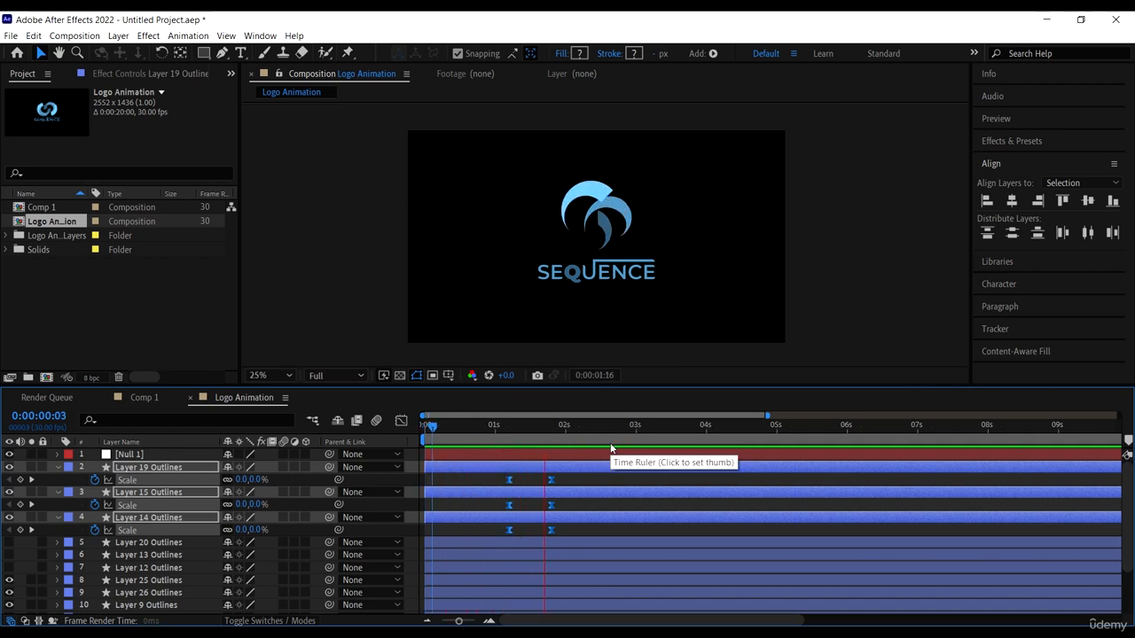
{"action": "left_click", "coordinate": [498, 432]}
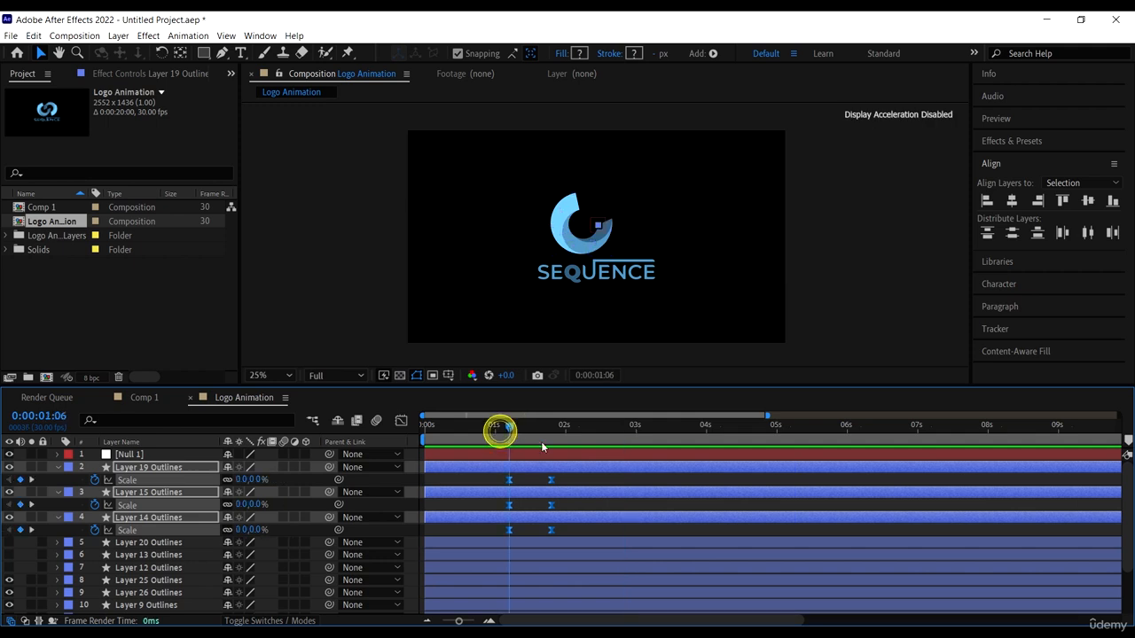
{"action": "key", "text": "space"}
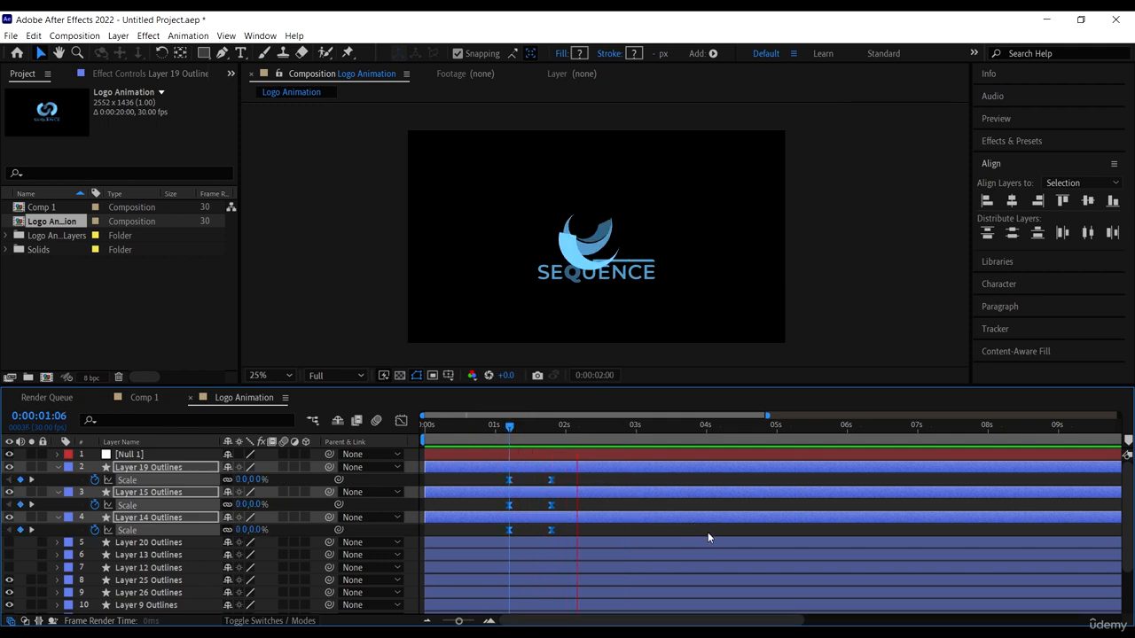
{"action": "left_click", "coordinate": [500, 429]}
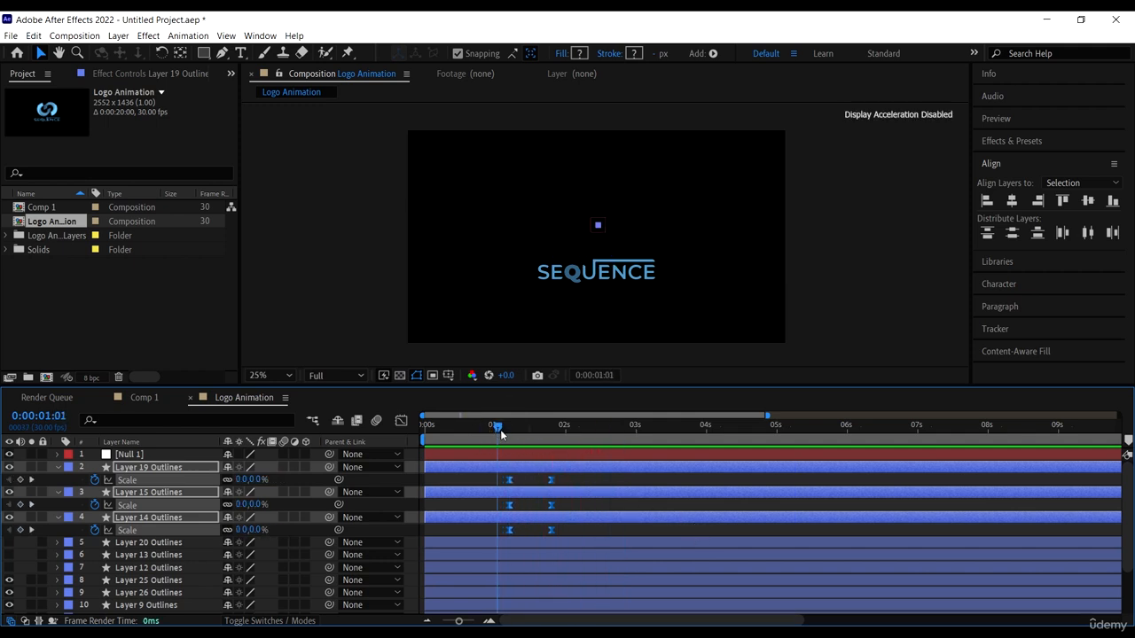
{"action": "key", "text": "space"}
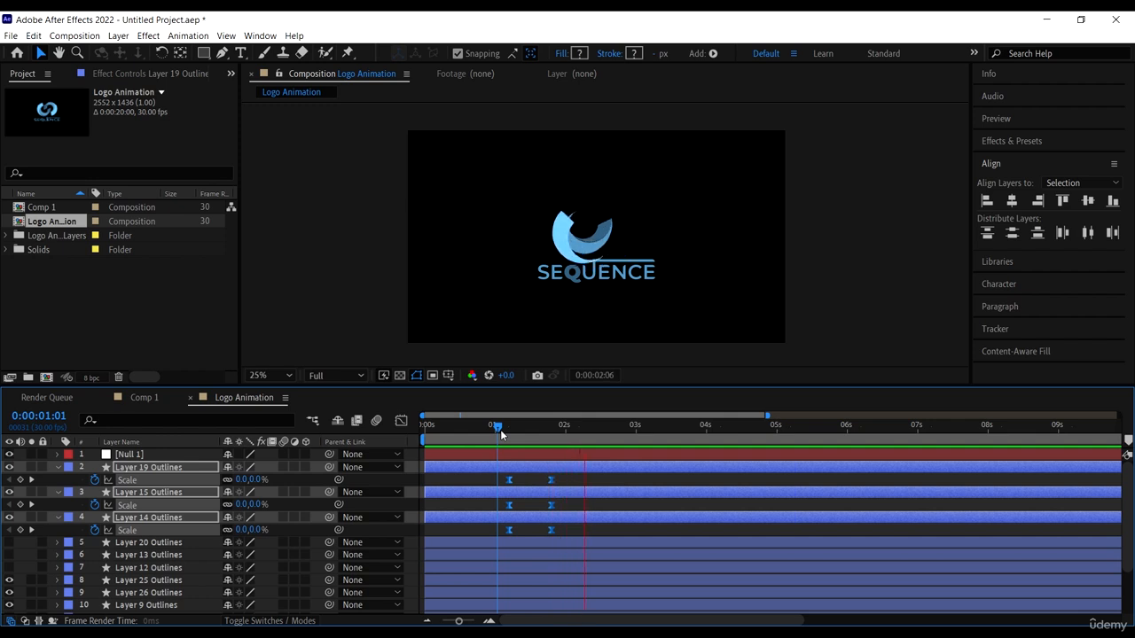
{"action": "key", "text": "space"}
Deselect the keyframes and move only Layer 15 Outlines' starting Scale keyframe slightly earlier, to about 1.15 s
{"action": "left_click", "coordinate": [596, 494]}
{"action": "left_click", "coordinate": [595, 507]}
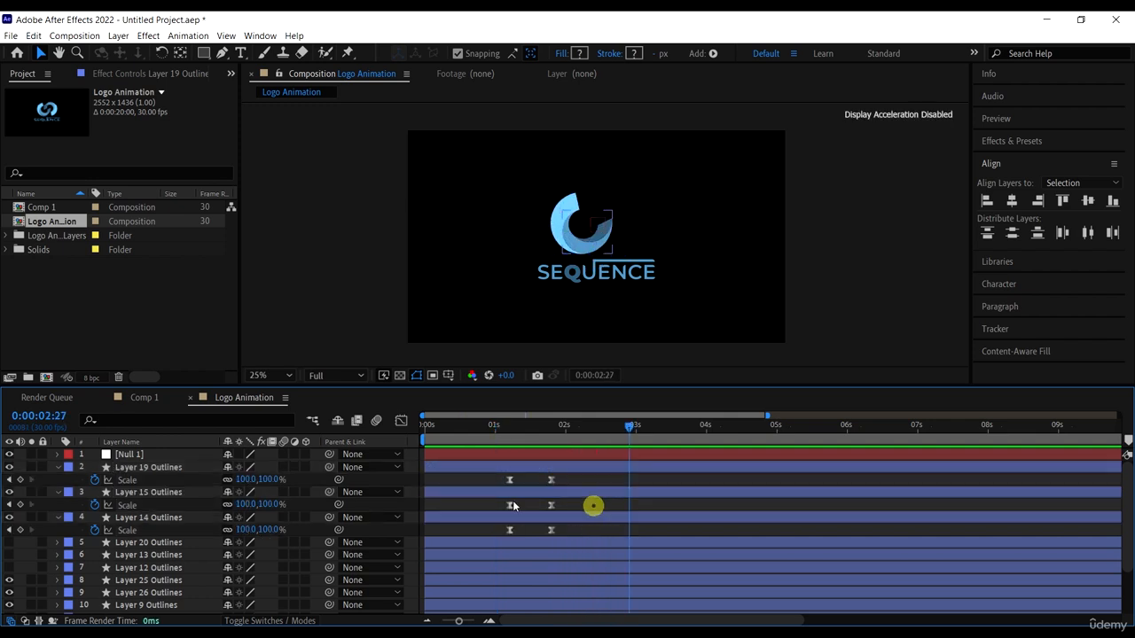
{"action": "left_click", "coordinate": [509, 506]}
{"action": "left_click_drag", "start_coordinate": [509, 509], "coordinate": [505, 507]}
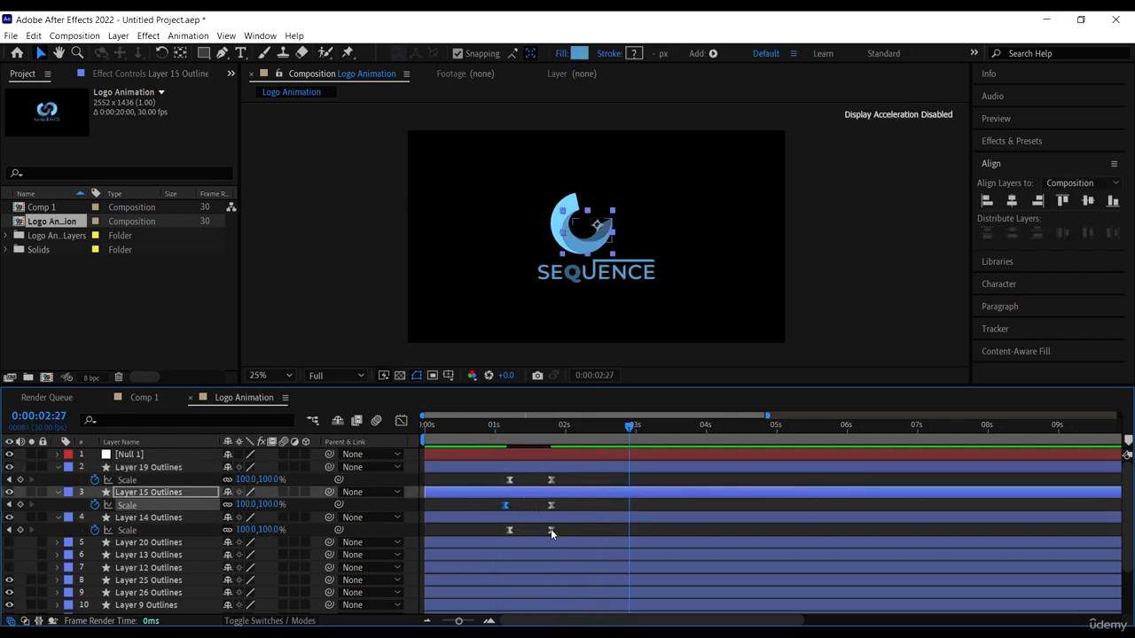
Move Layer 14 Outlines' ending Scale keyframe slightly later, to about 1.95 s, and play the animation from the start
{"action": "left_click", "coordinate": [551, 480]}
{"action": "left_click_drag", "start_coordinate": [549, 530], "coordinate": [559, 535]}
{"action": "left_click", "coordinate": [536, 432]}
{"action": "key", "text": "Home"}
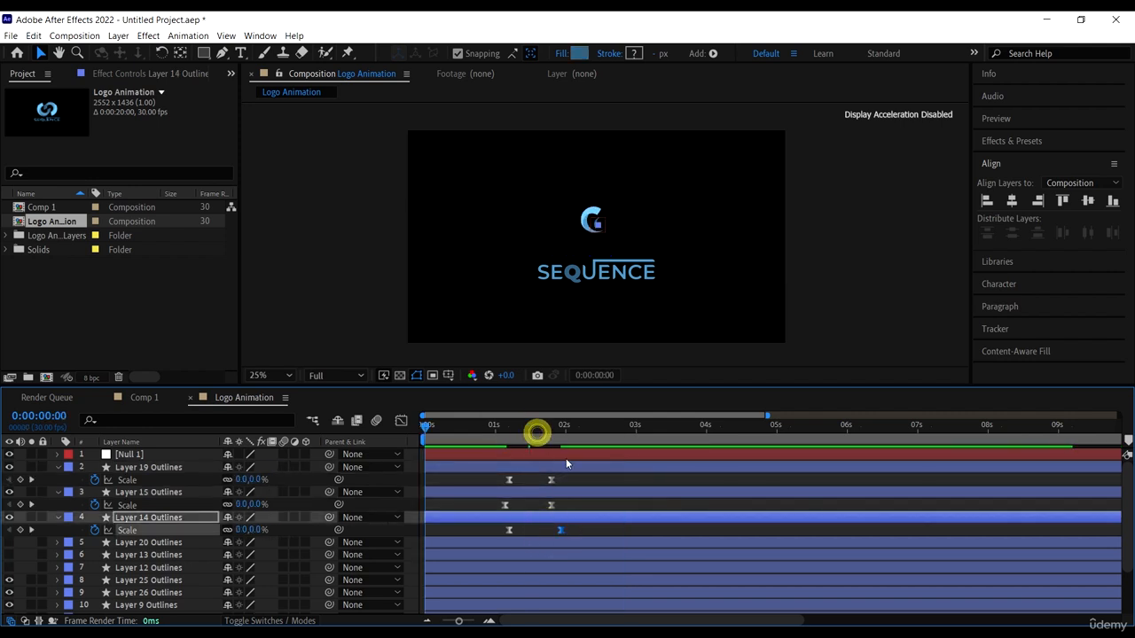
{"action": "key", "text": "space"}
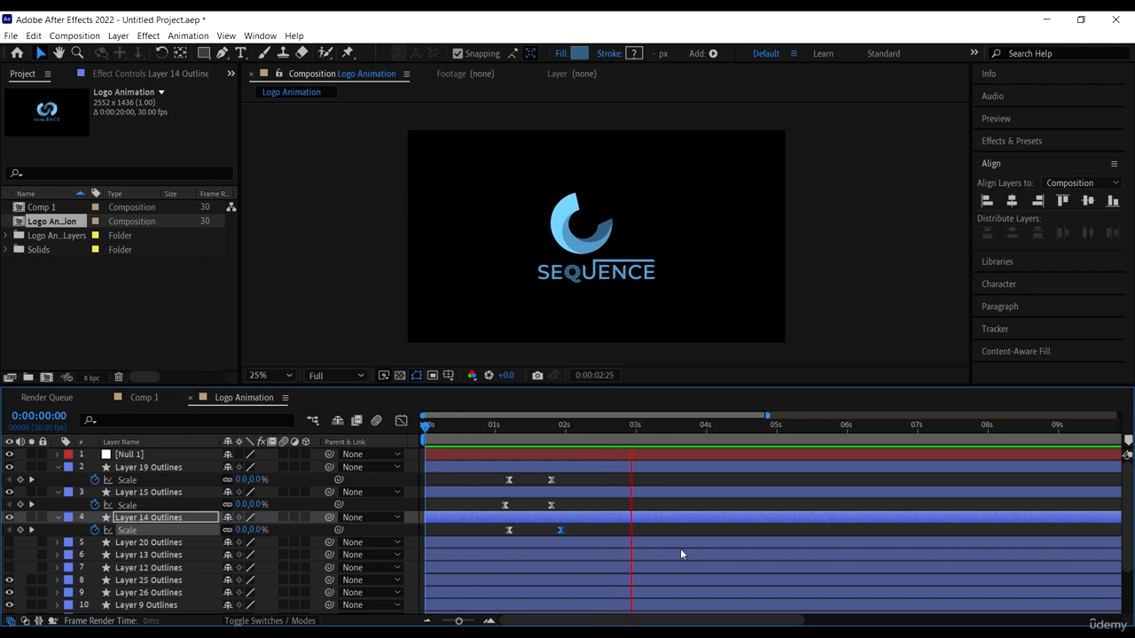
{"action": "key", "text": "space"}
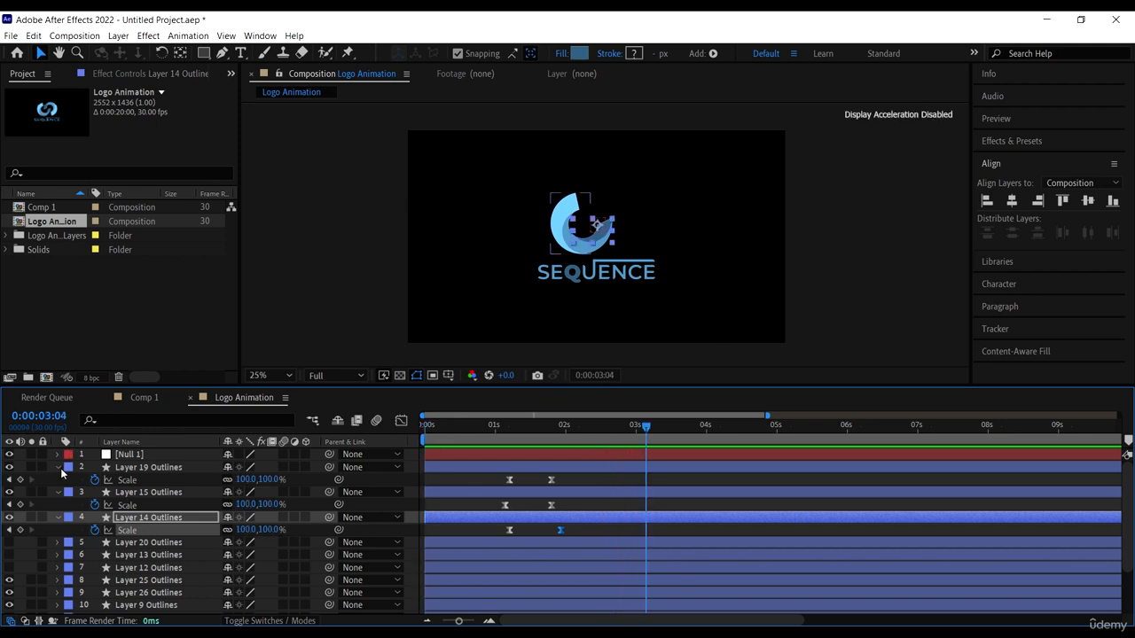
Collapse the properties of Layer 19 Outlines, Layer 15 Outlines and Layer 14 Outlines
{"action": "left_click", "coordinate": [57, 468]}
{"action": "left_click", "coordinate": [58, 479]}
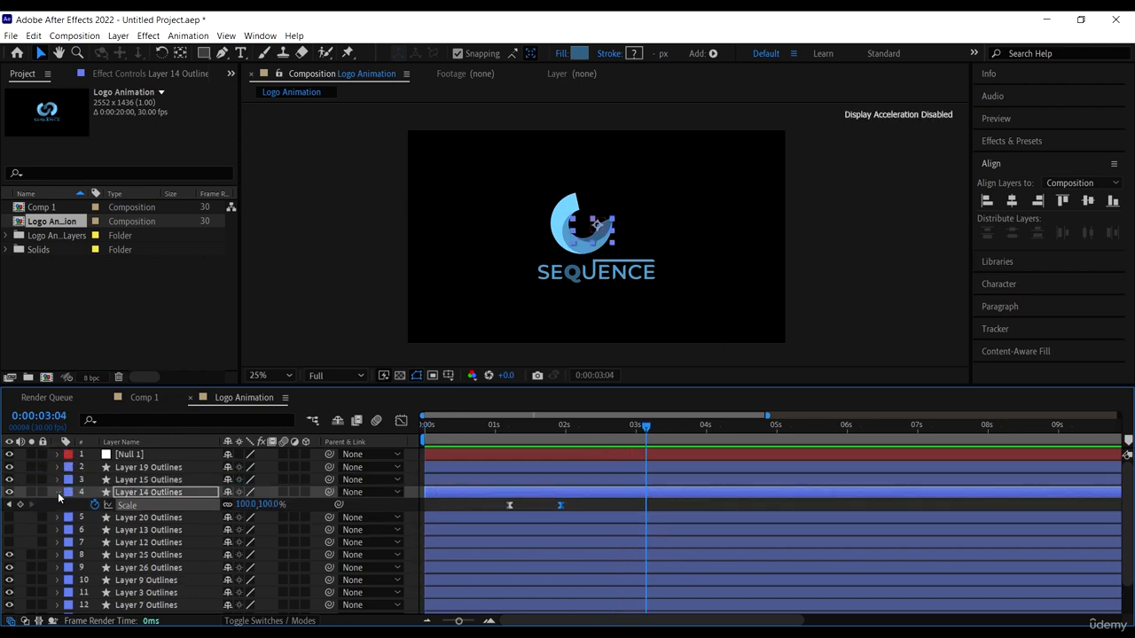
{"action": "left_click", "coordinate": [58, 492]}
{"action": "left_click", "coordinate": [568, 464], "text": "shift"}
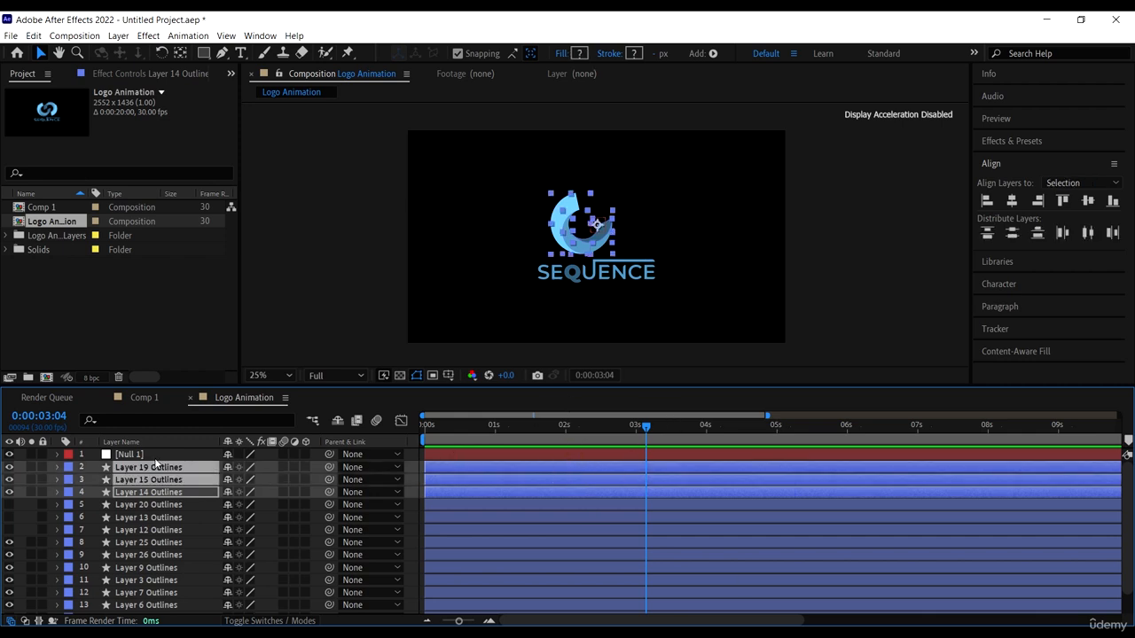
{"action": "left_click", "coordinate": [151, 455]}
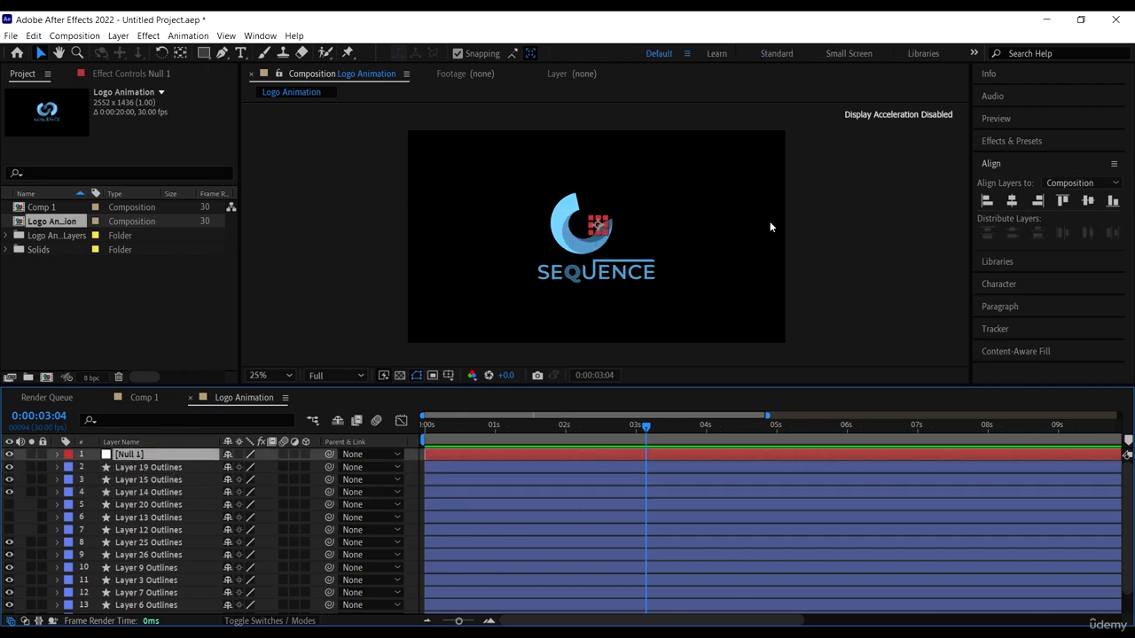
Parent Layer 19 Outlines, Layer 15 Outlines and Layer 14 Outlines to Null 1
{"action": "scroll", "coordinate": [603, 227], "scroll_direction": "up", "scroll_amount": 2}
{"action": "left_click", "coordinate": [151, 467]}
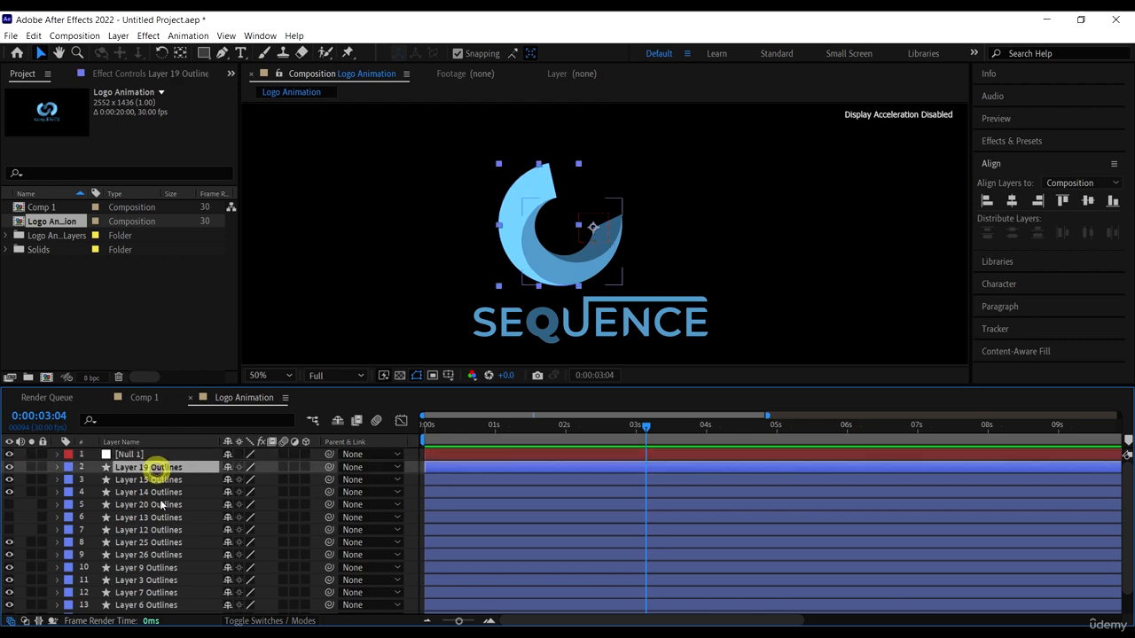
{"action": "left_click", "coordinate": [159, 492], "text": "shift"}
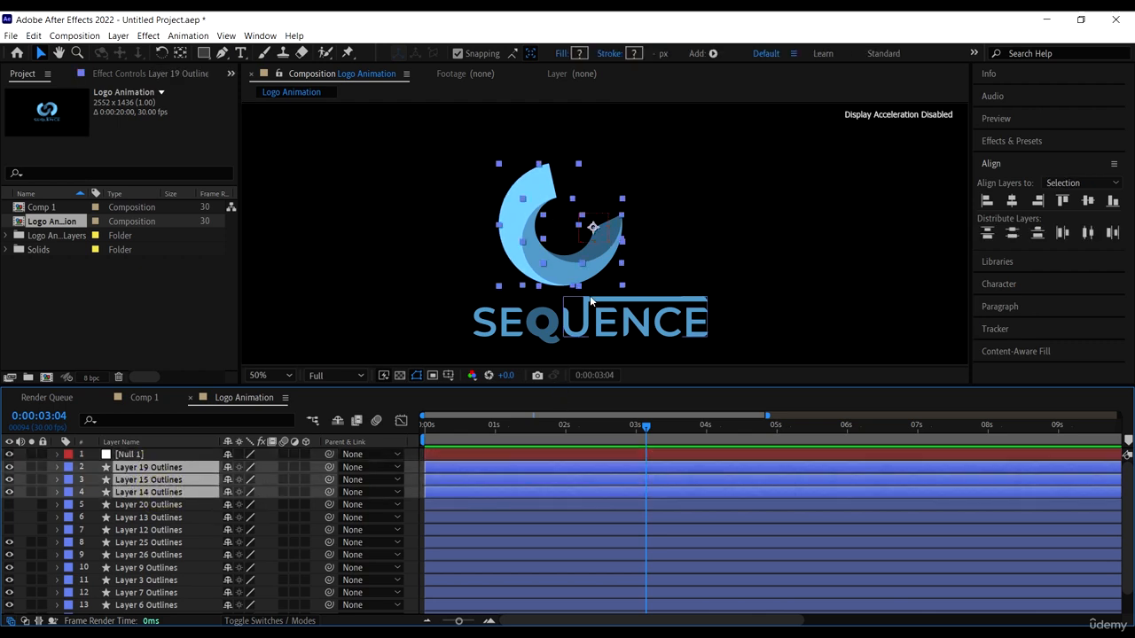
{"action": "left_click", "coordinate": [328, 480]}
{"action": "left_click_drag", "start_coordinate": [328, 480], "coordinate": [140, 456]}
{"action": "left_click", "coordinate": [146, 454]}
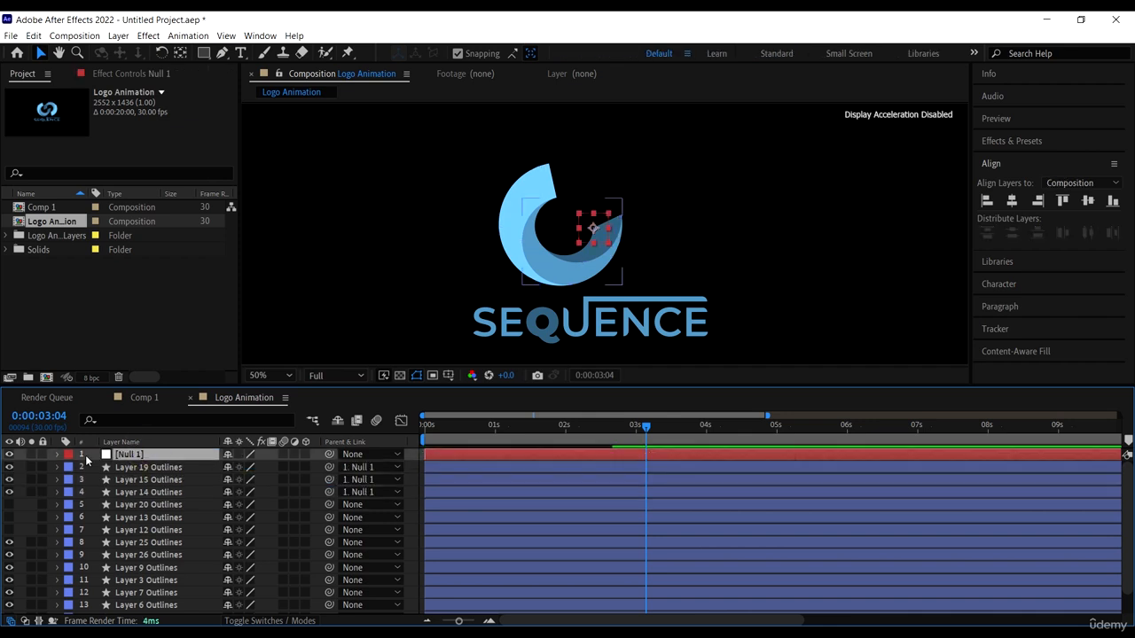
Test the parenting by moving Null 1 upward with the curve layers, and cancel the new solid's settings
{"action": "left_click", "coordinate": [175, 470]}
{"action": "left_click", "coordinate": [160, 480], "text": "ctrl"}
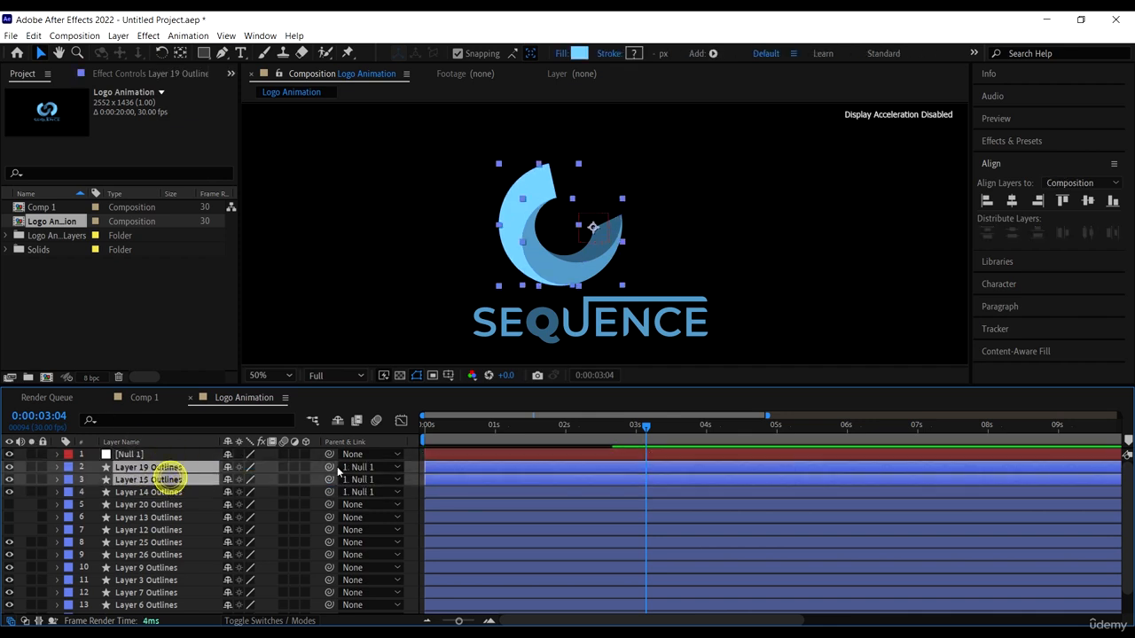
{"action": "left_click", "coordinate": [145, 489]}
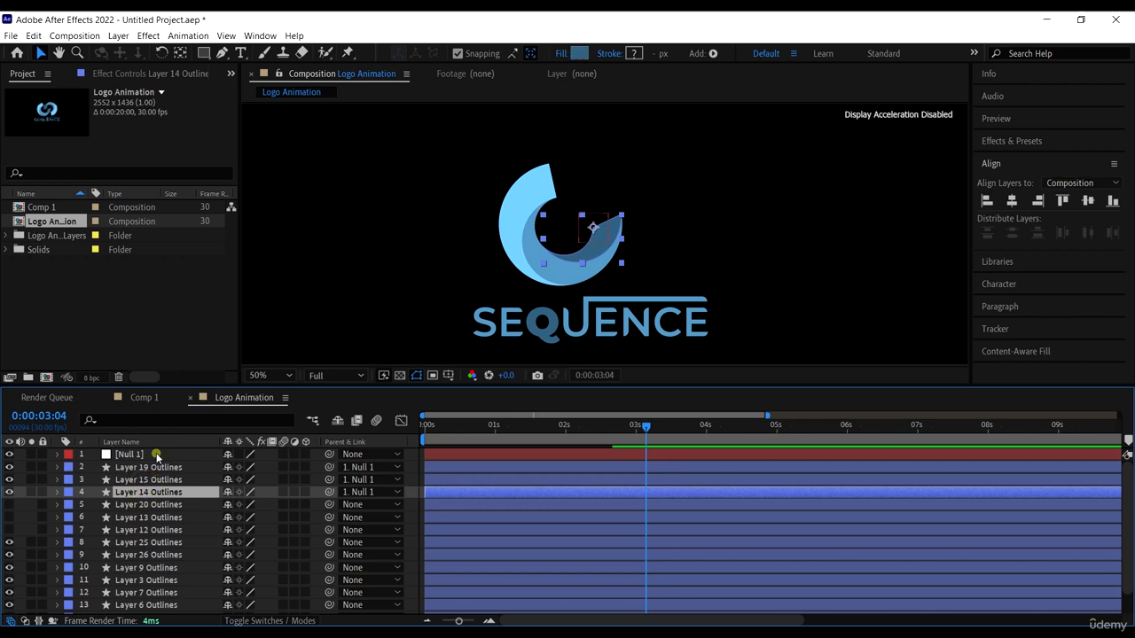
{"action": "left_click", "coordinate": [156, 453]}
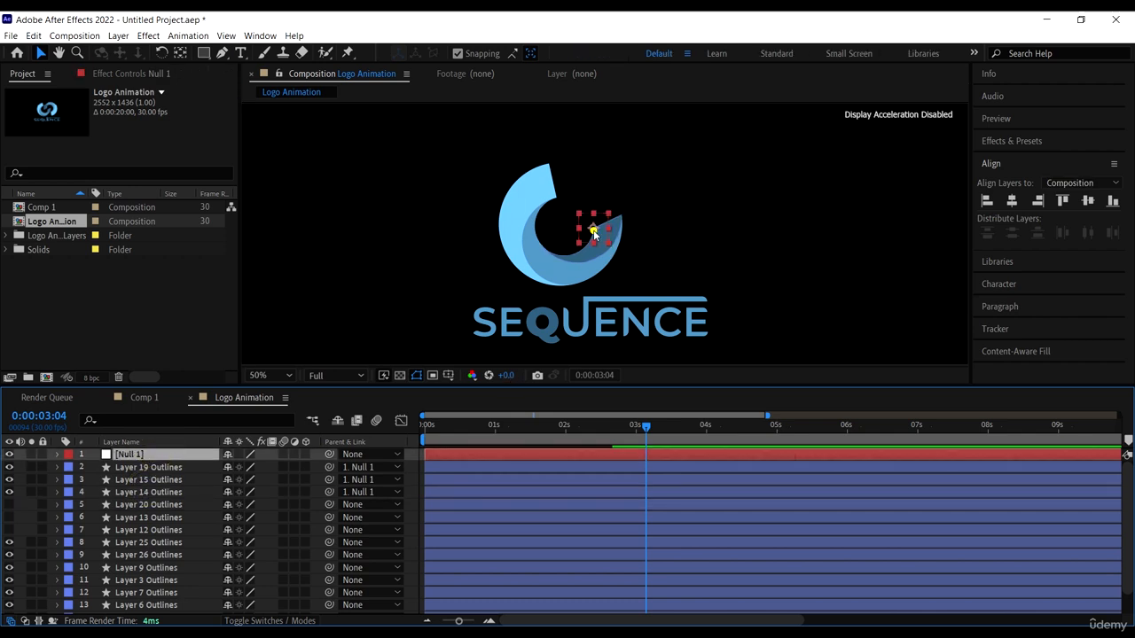
{"action": "key", "text": "ctrl+y"}
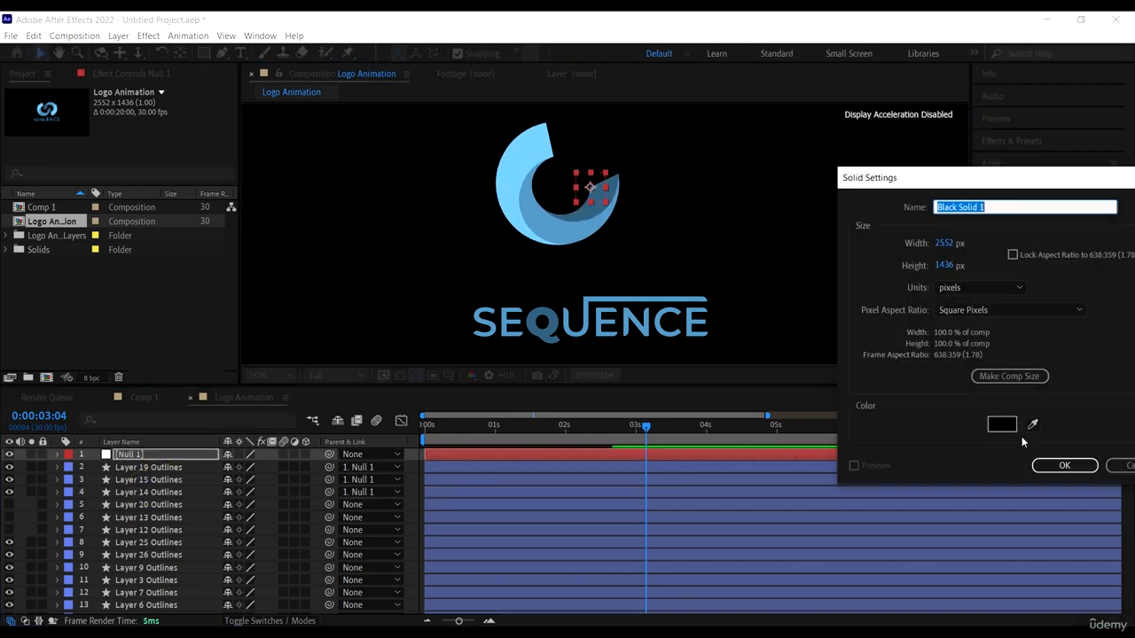
{"action": "left_click", "coordinate": [1127, 465]}
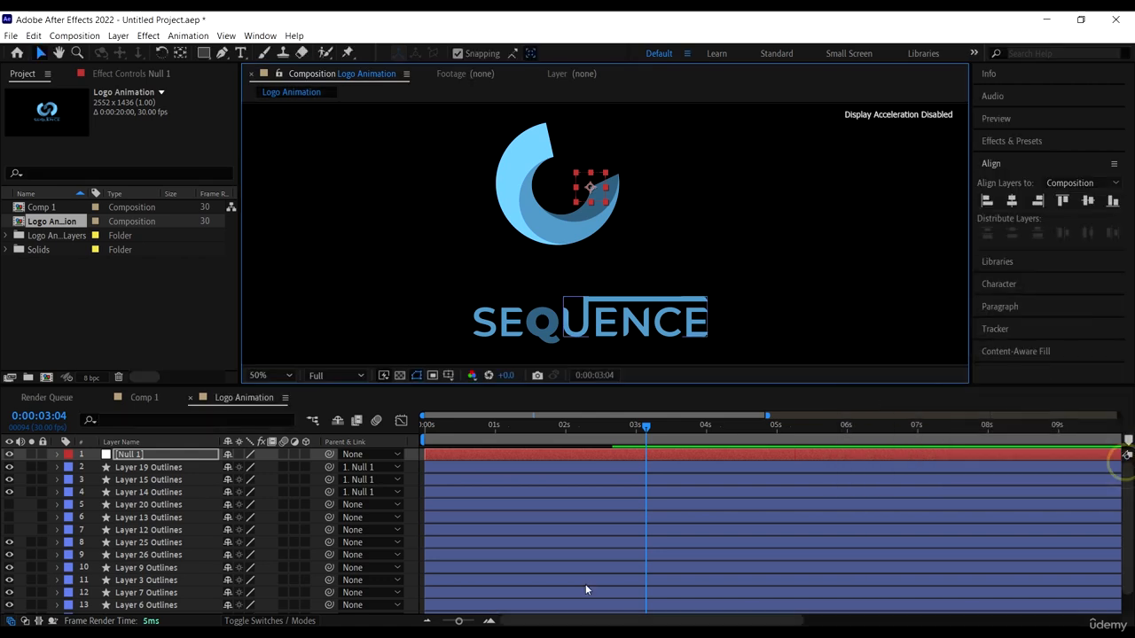
Play the parented logo animation from the start and inspect the frame at 0:00:01:29
{"action": "left_click_drag", "start_coordinate": [533, 419], "coordinate": [426, 424]}
{"action": "key", "text": "space"}
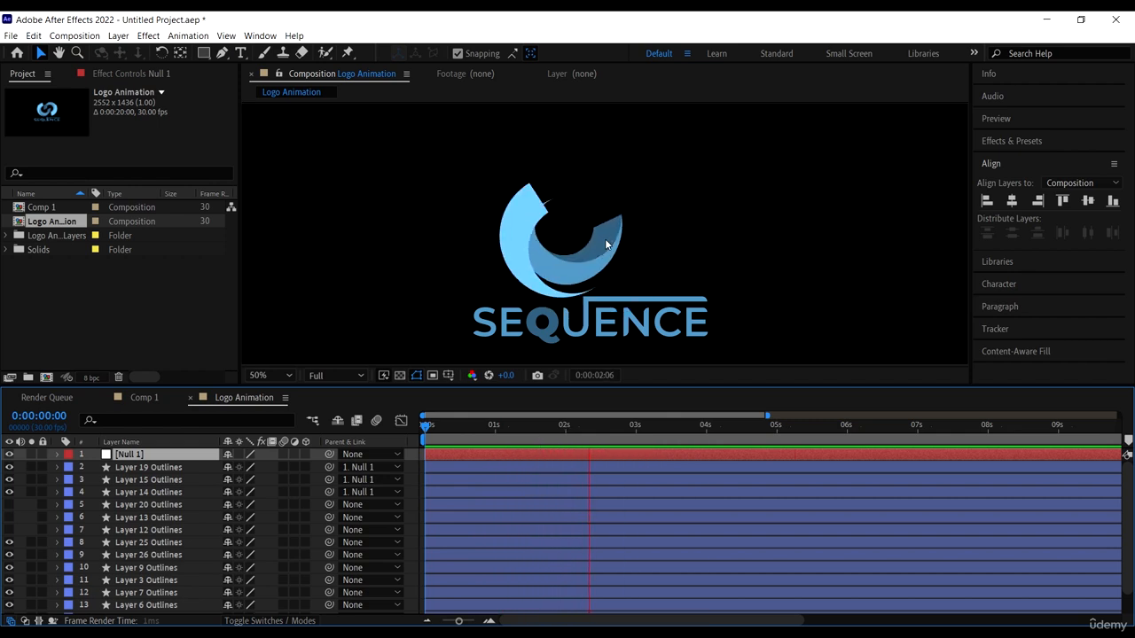
{"action": "key", "text": "space"}
{"action": "scroll", "coordinate": [618, 247], "scroll_direction": "down", "scroll_amount": 1}
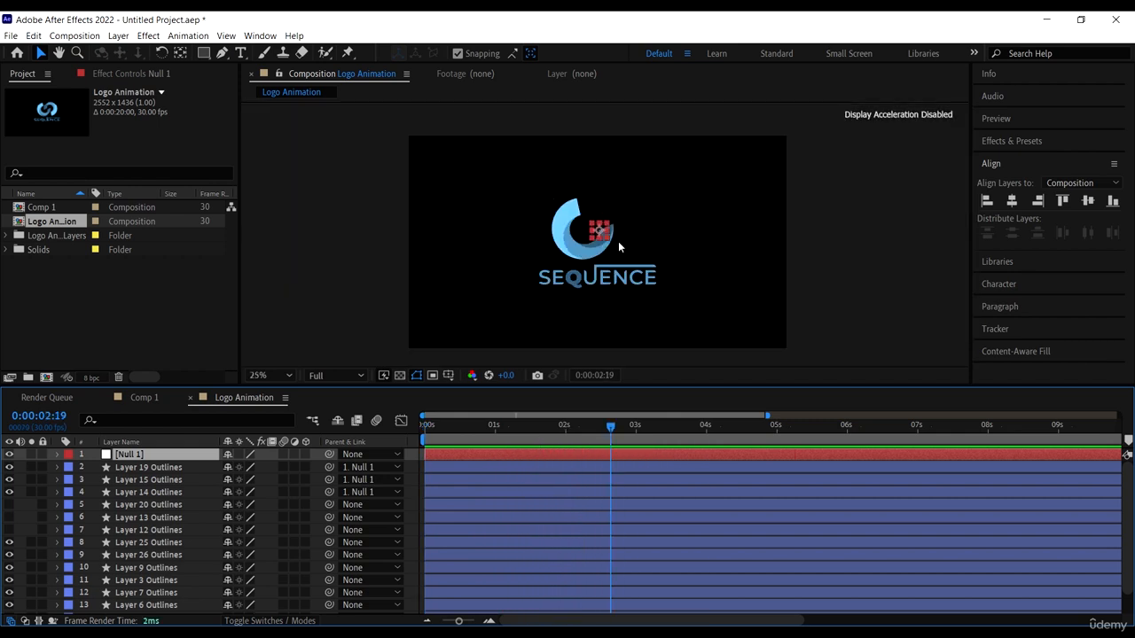
{"action": "left_click_drag", "start_coordinate": [576, 426], "coordinate": [564, 428]}
{"action": "left_click", "coordinate": [575, 452]}
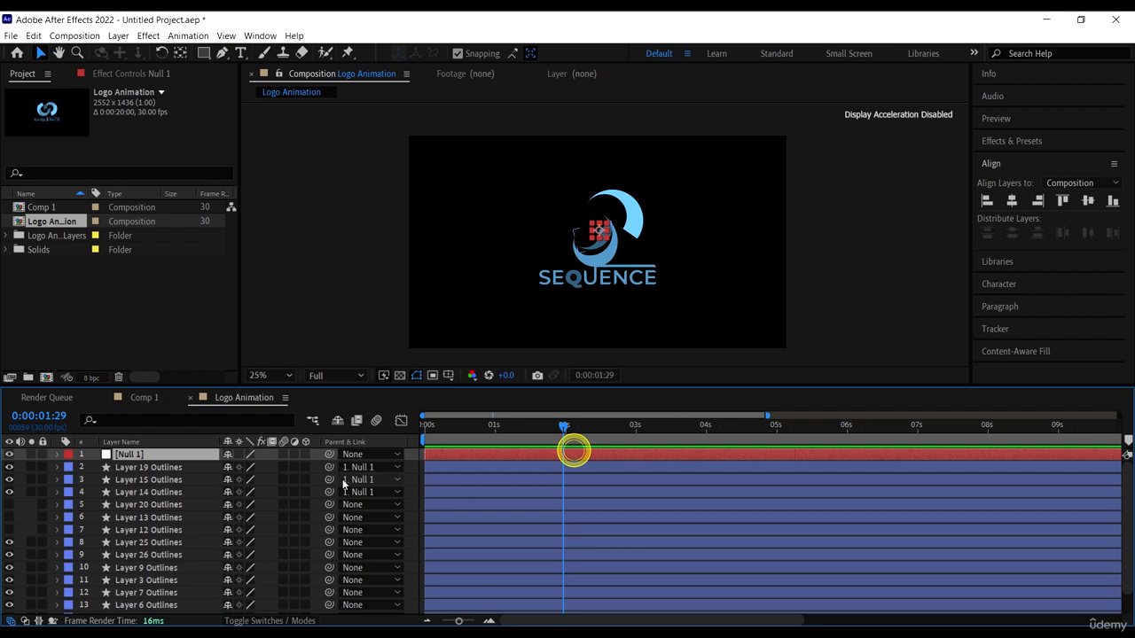
Reveal the Scale and Rotation keyframes of the three curve layers and play the animation from 0:00:00:26
{"action": "left_click", "coordinate": [144, 467]}
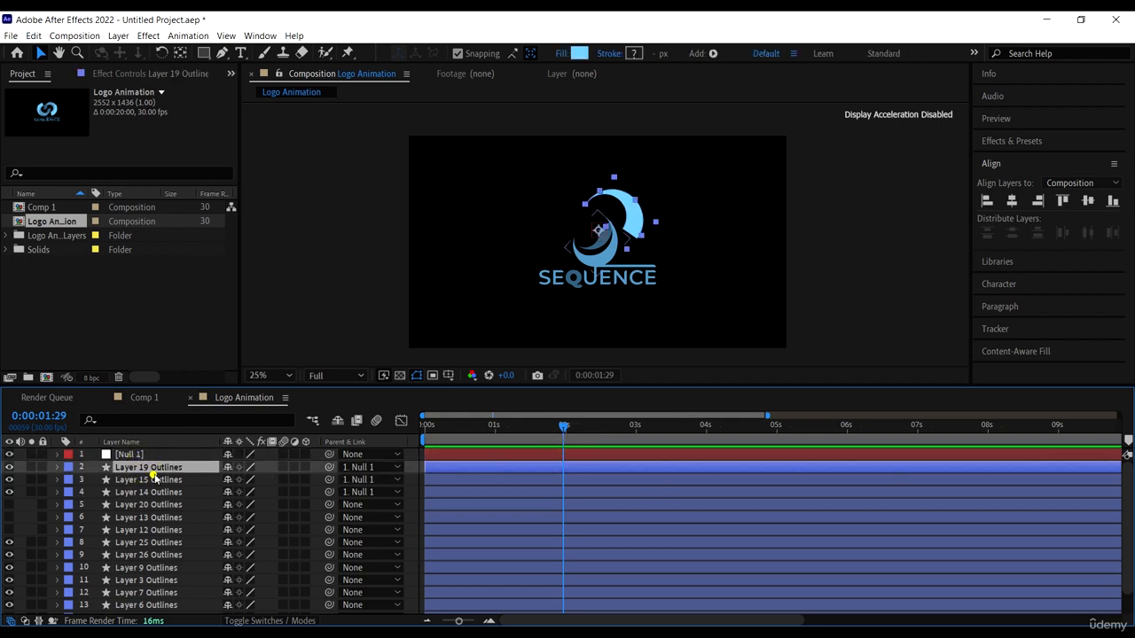
{"action": "left_click", "coordinate": [154, 476]}
{"action": "left_click", "coordinate": [172, 466]}
{"action": "left_click", "coordinate": [144, 494], "text": "shift"}
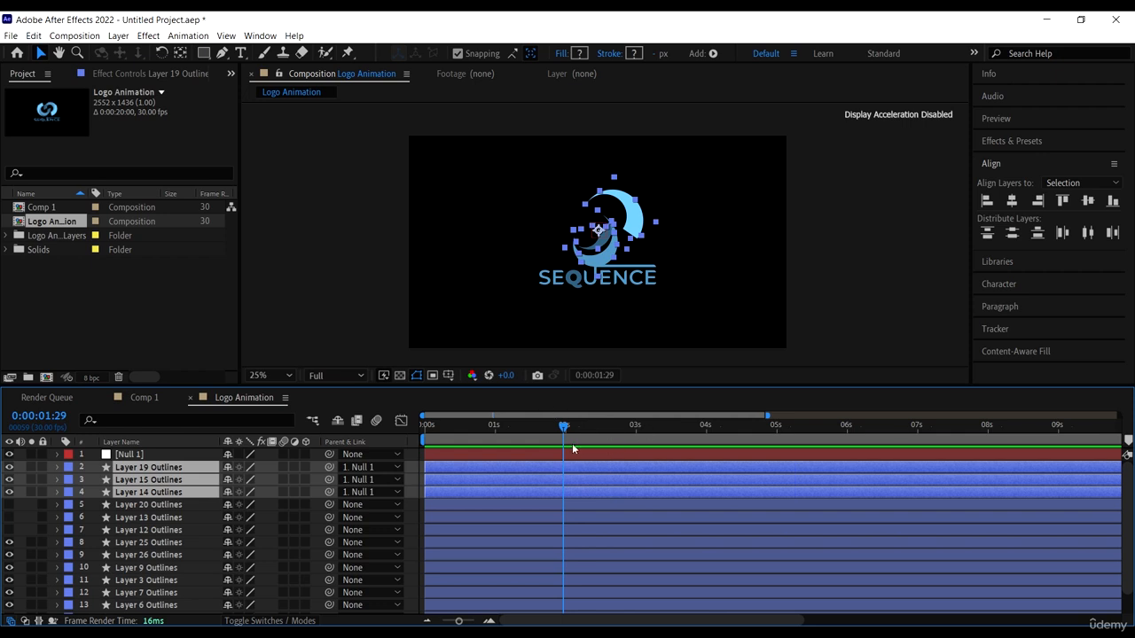
{"action": "left_click_drag", "start_coordinate": [559, 427], "coordinate": [514, 425]}
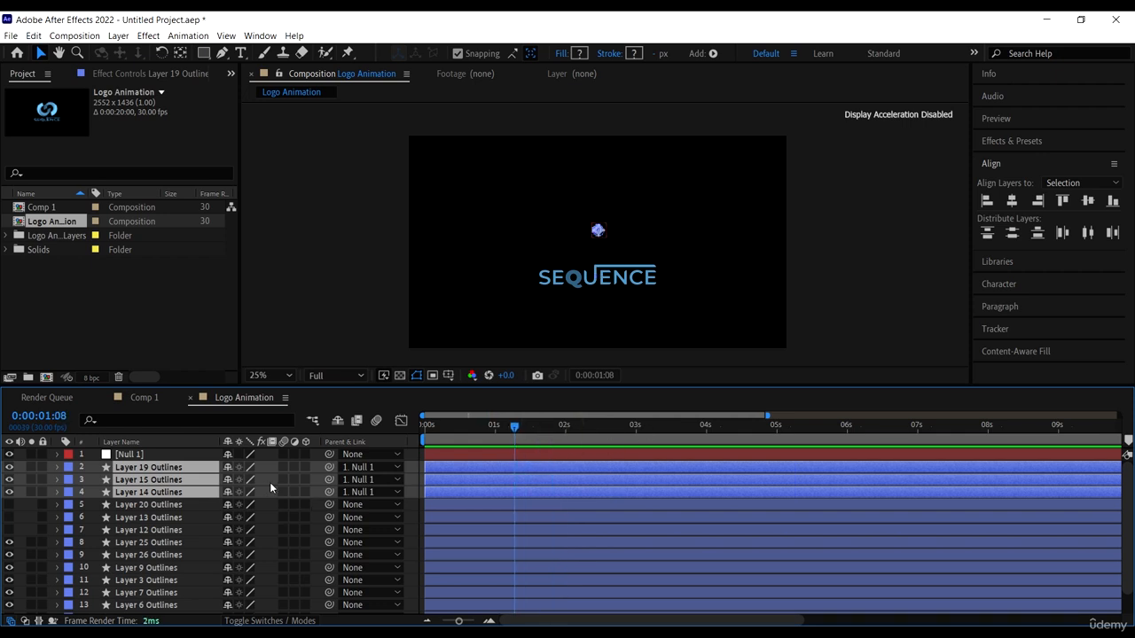
{"action": "key", "text": "u"}
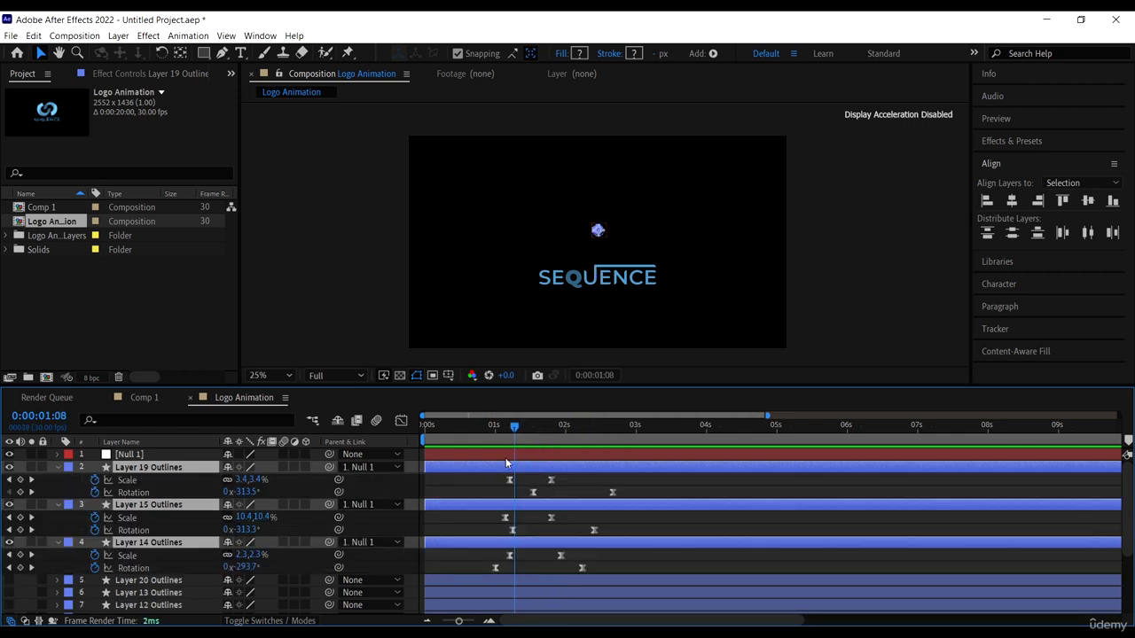
{"action": "left_click_drag", "start_coordinate": [510, 430], "coordinate": [487, 429]}
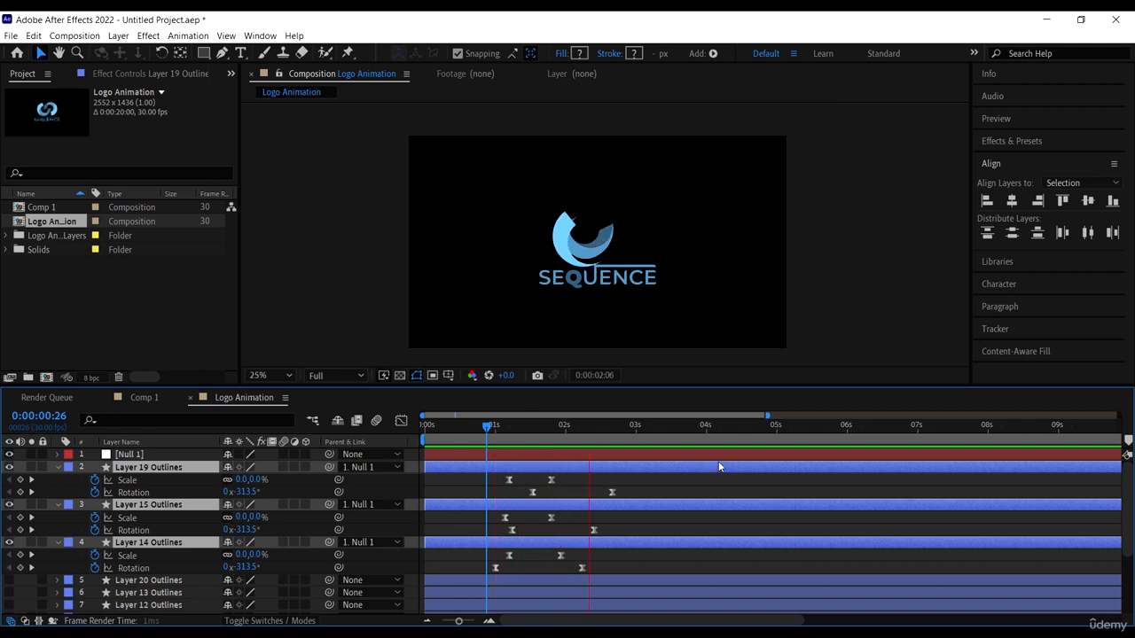
Select the ending Rotation keyframes of the three curve layers, narrowing the selection to Layer 19 Outlines' keyframe
{"action": "left_click_drag", "start_coordinate": [647, 476], "coordinate": [591, 541]}
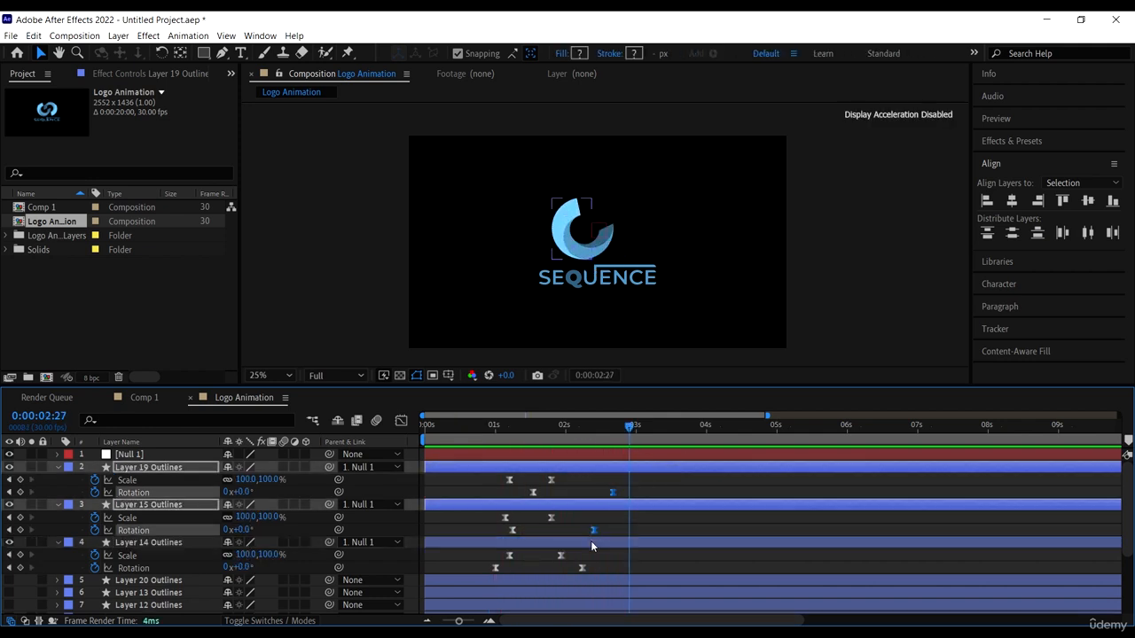
{"action": "left_click", "coordinate": [582, 569], "text": "shift"}
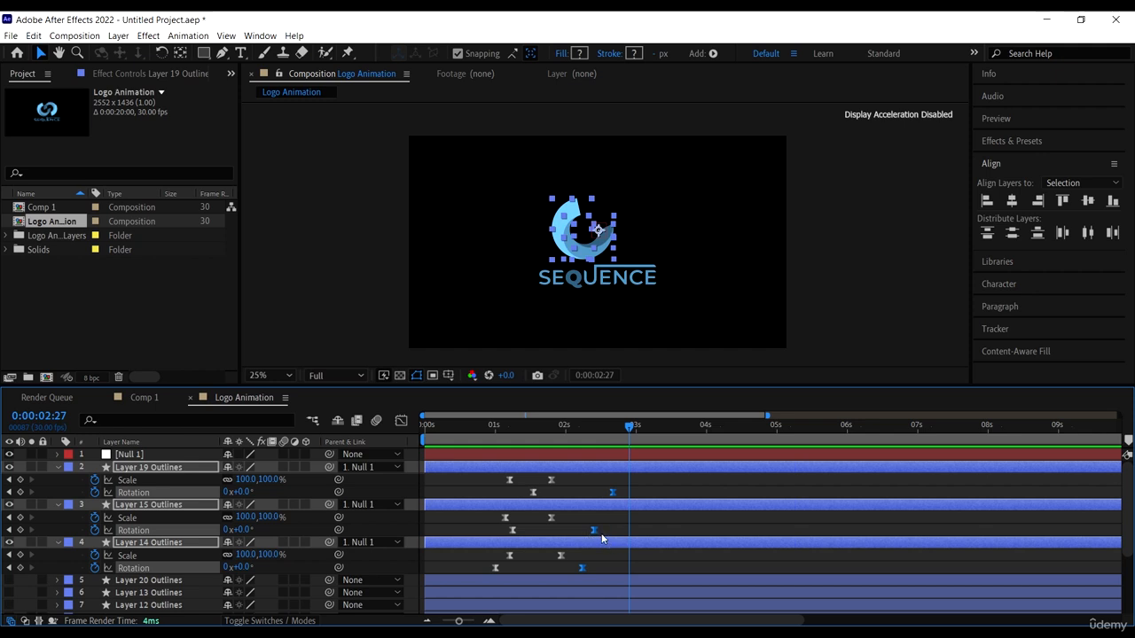
{"action": "left_click", "coordinate": [613, 493]}
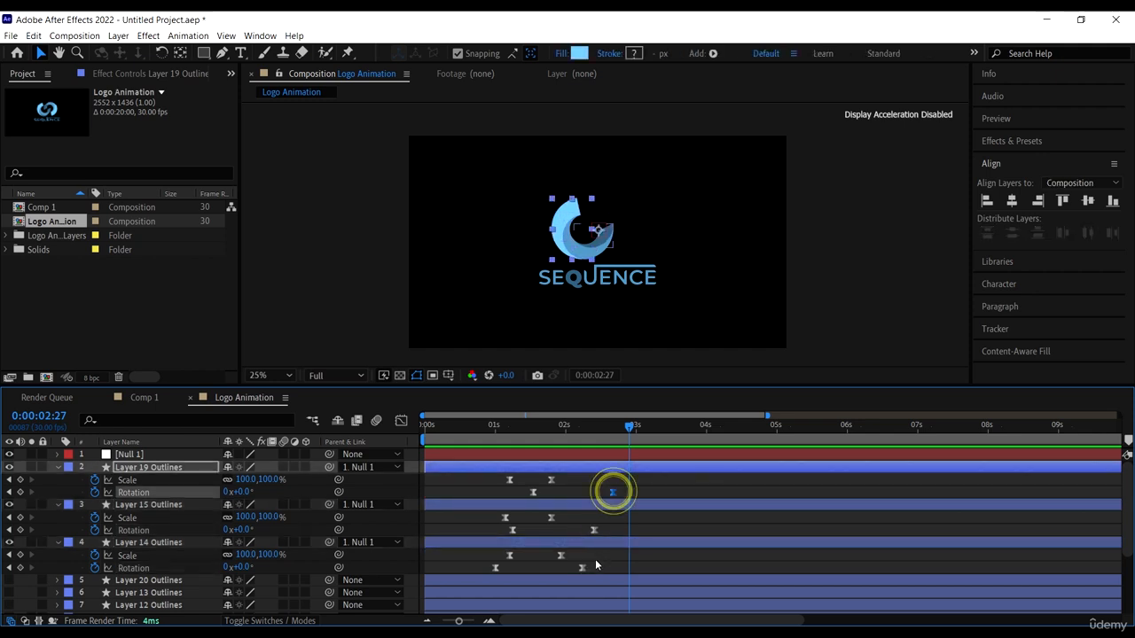
Move the last Rotation keyframes of Layer 19, 15 and 14 Outlines about 0.2 seconds earlier and preview from the start
{"action": "left_click", "coordinate": [594, 531], "text": "shift"}
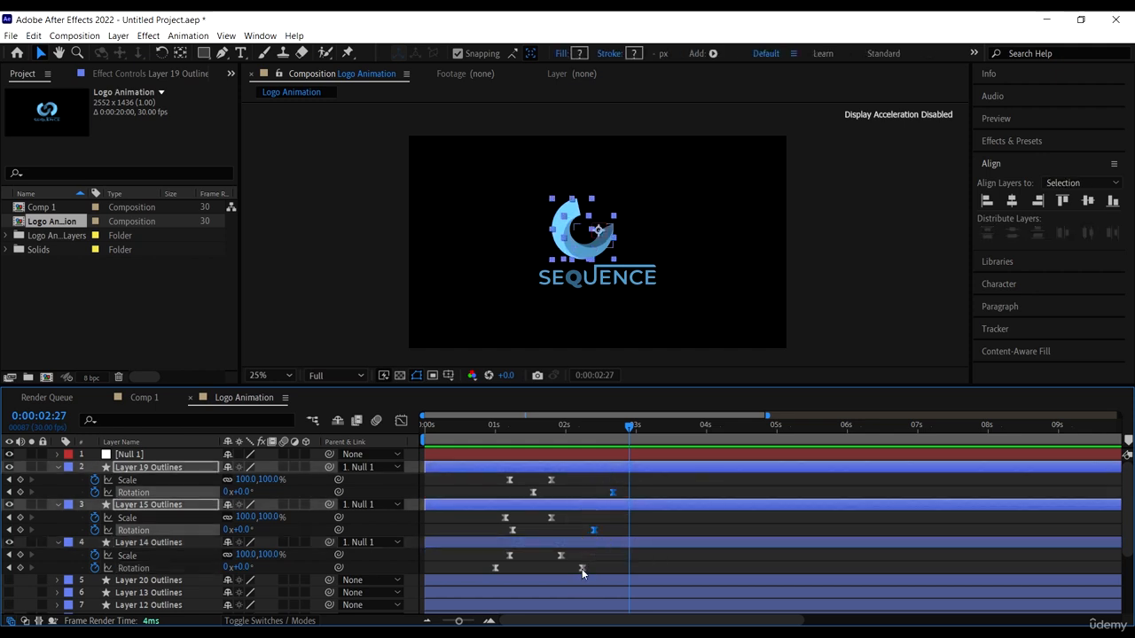
{"action": "left_click", "coordinate": [581, 567], "text": "shift"}
{"action": "left_click_drag", "start_coordinate": [579, 568], "coordinate": [568, 567]}
{"action": "left_click_drag", "start_coordinate": [555, 430], "coordinate": [338, 426]}
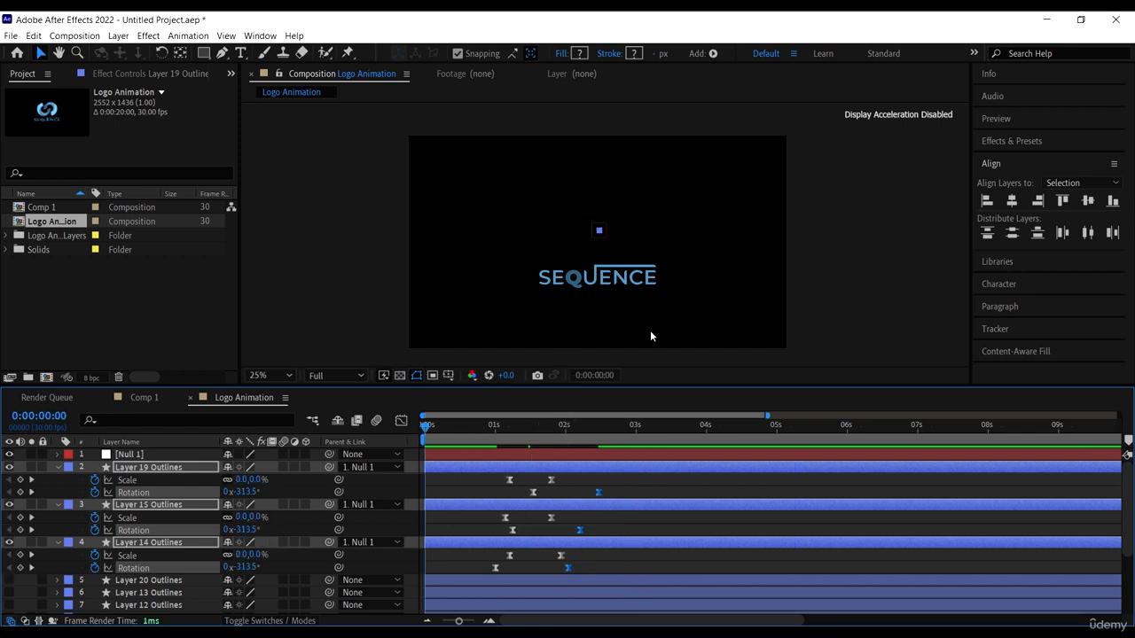
{"action": "key", "text": "space"}
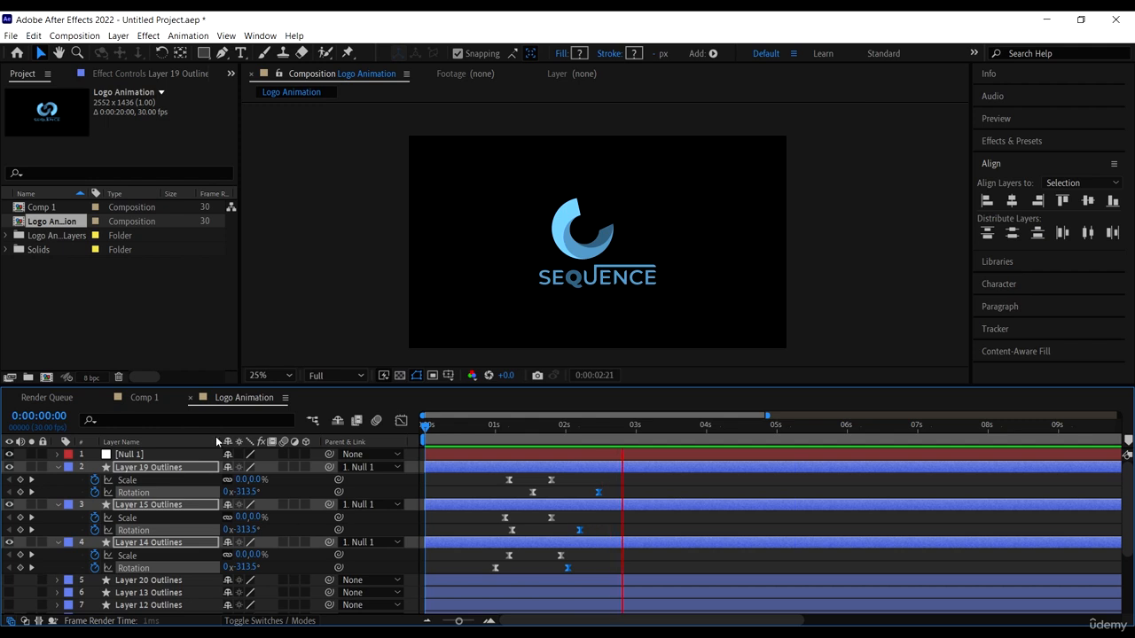
{"action": "key", "text": "space"}
Collapse the properties of Layer 19, 15 and 14 Outlines and duplicate the three layers
{"action": "left_click", "coordinate": [59, 467]}
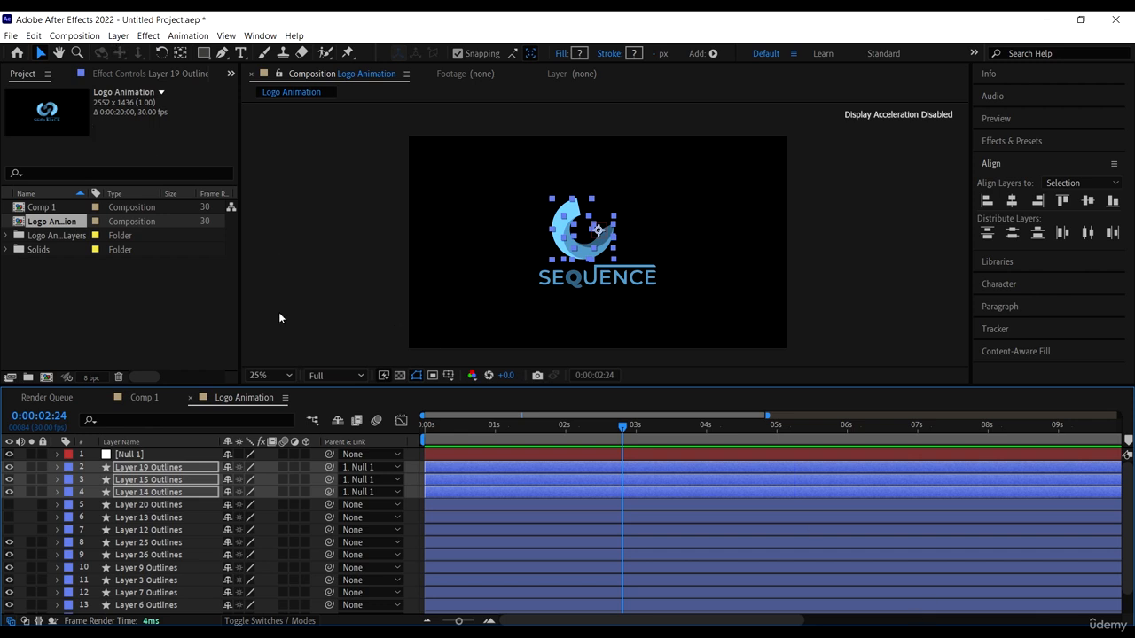
{"action": "scroll", "coordinate": [637, 245], "scroll_direction": "up", "scroll_amount": 3}
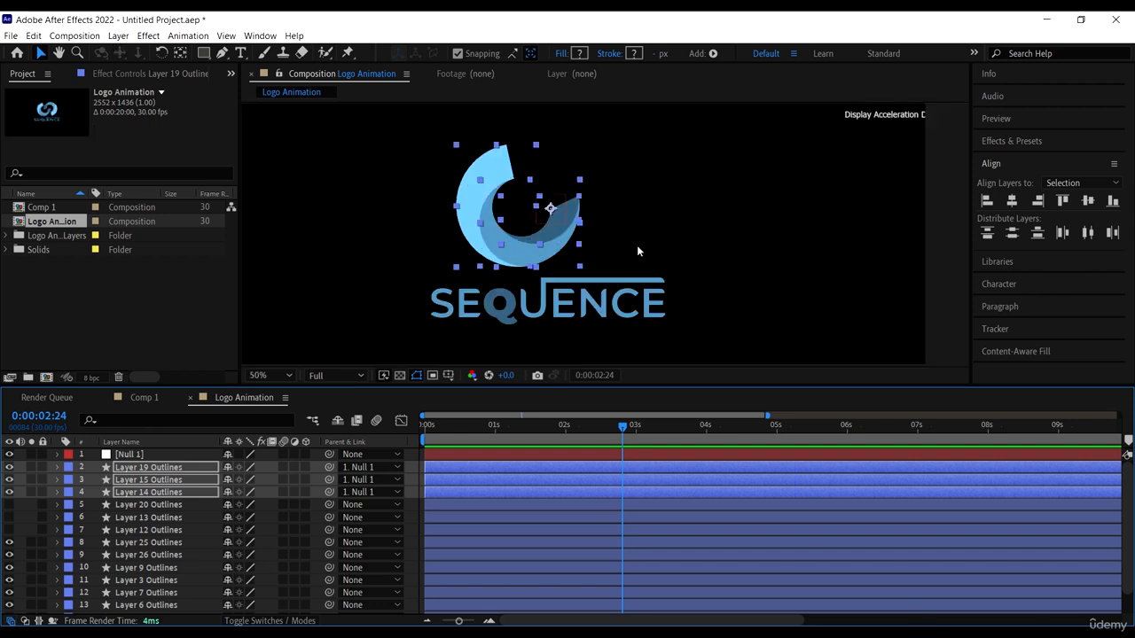
{"action": "scroll", "coordinate": [531, 208], "scroll_direction": "down", "scroll_amount": 3}
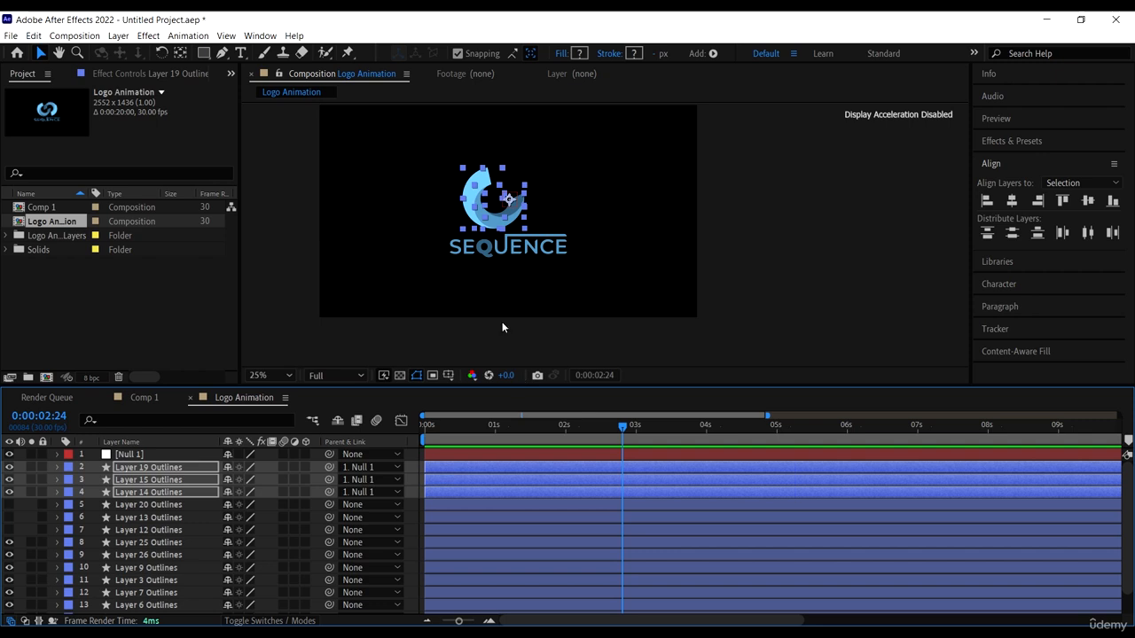
{"action": "left_click_drag", "start_coordinate": [174, 470], "coordinate": [176, 493]}
{"action": "right_click", "coordinate": [188, 484]}
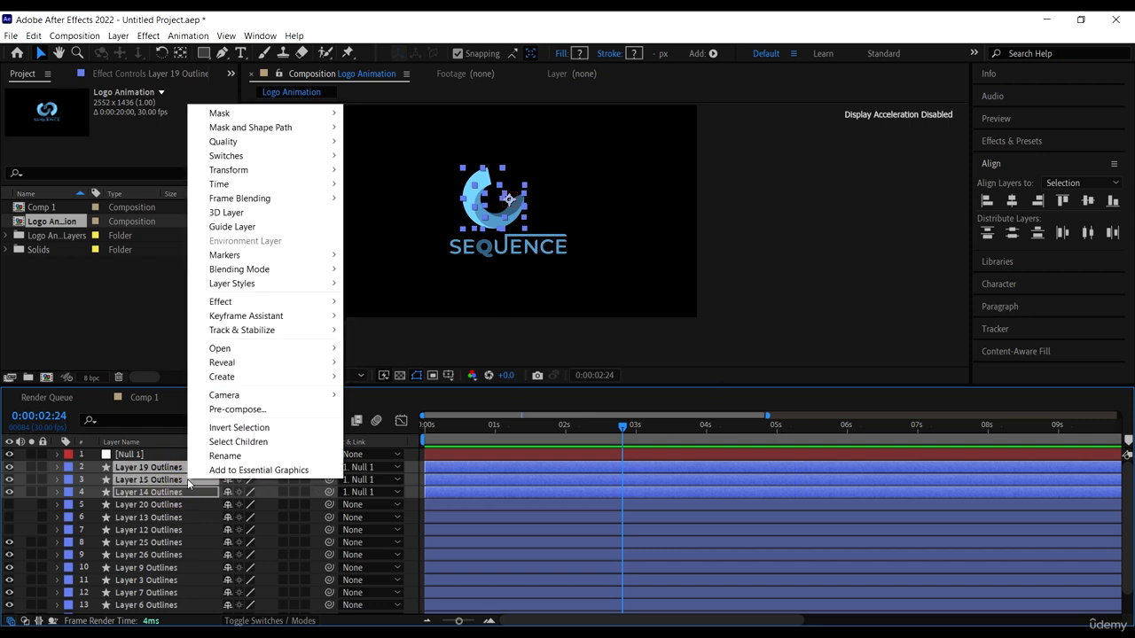
{"action": "left_click", "coordinate": [228, 14]}
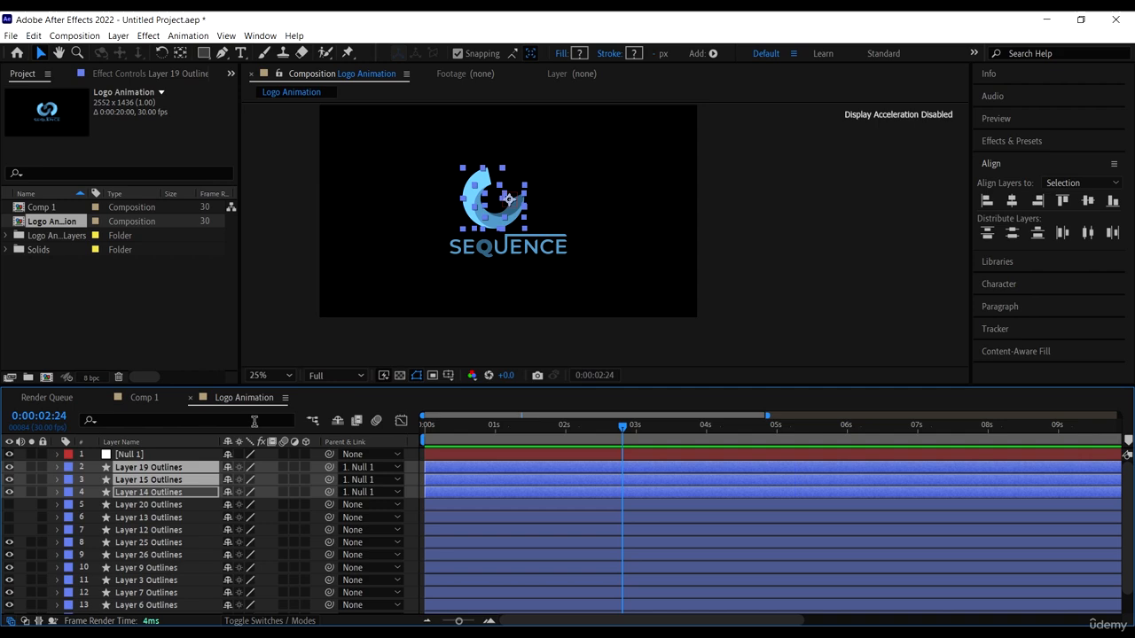
{"action": "left_click", "coordinate": [35, 38]}
{"action": "mouse_move", "coordinate": [41, 38]}
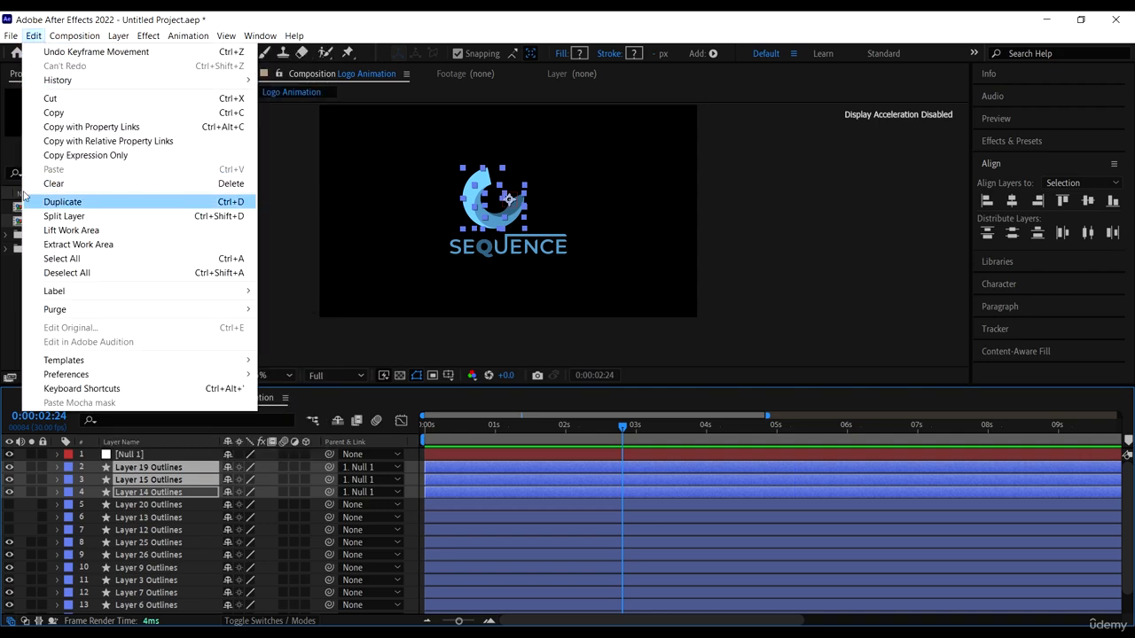
{"action": "left_click", "coordinate": [64, 203]}
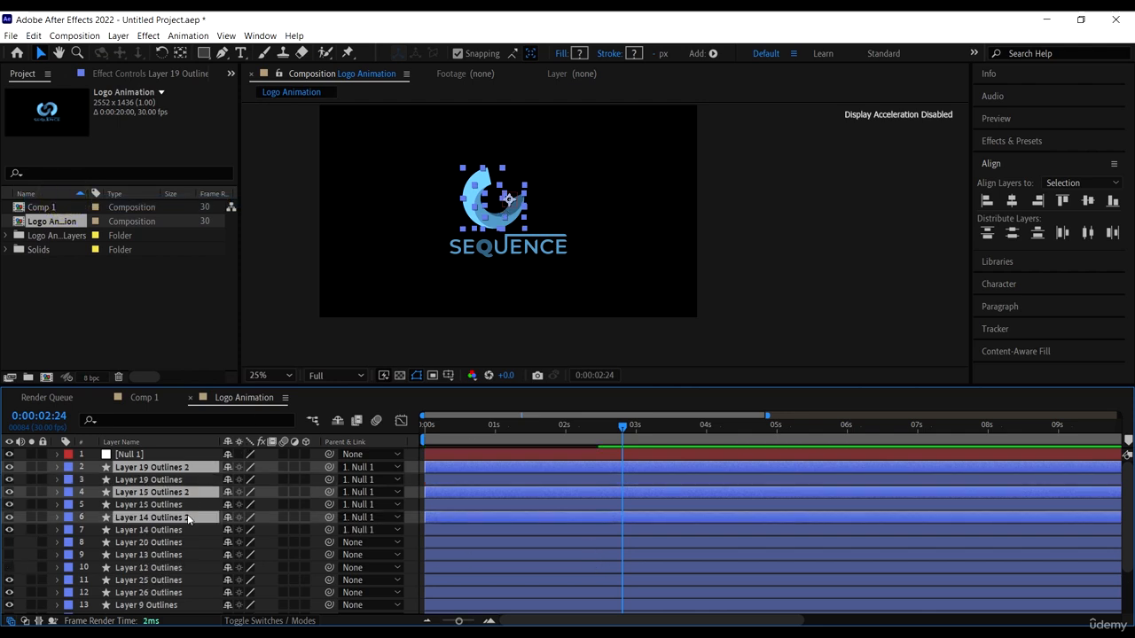
Stack the three duplicated layers directly below Null 1 and move them horizontally to the right of the original swirl
{"action": "left_click_drag", "start_coordinate": [188, 518], "coordinate": [193, 463]}
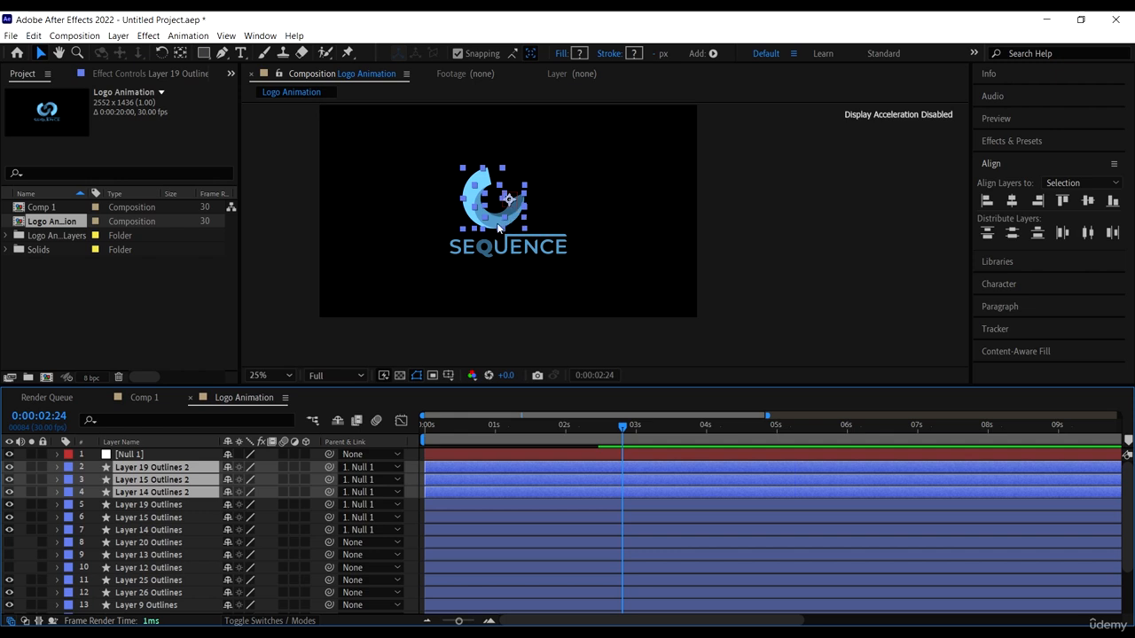
{"action": "left_click_drag", "start_coordinate": [495, 226], "coordinate": [592, 226]}
{"action": "left_click_drag", "start_coordinate": [577, 222], "coordinate": [559, 220]}
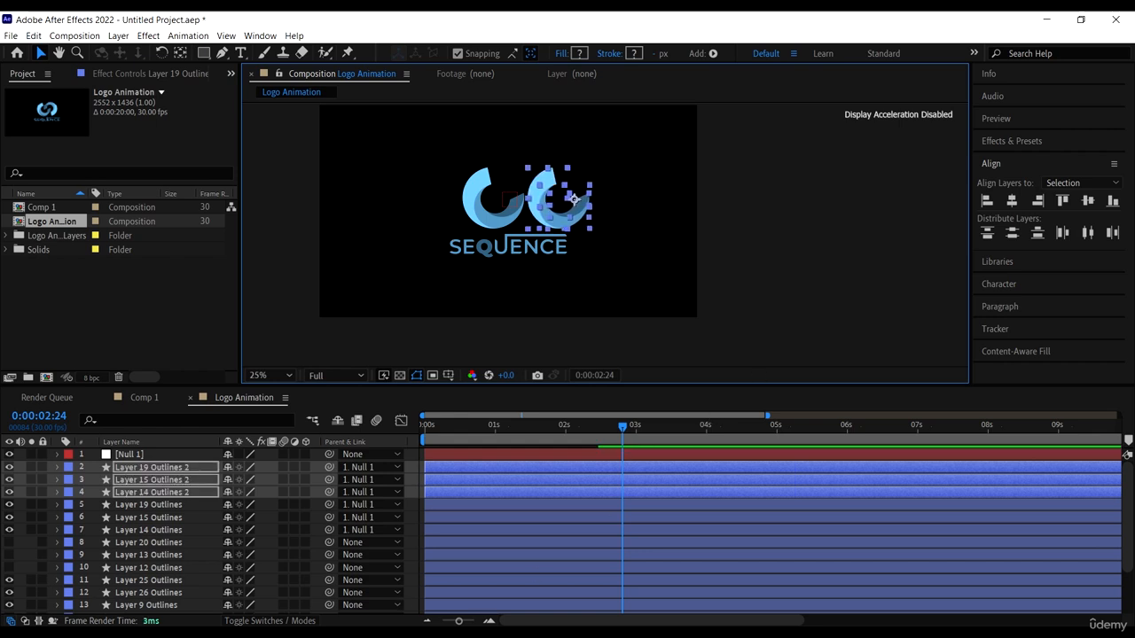
Create a new null object and move it over the duplicated swirl in the composition
{"action": "left_click", "coordinate": [118, 35]}
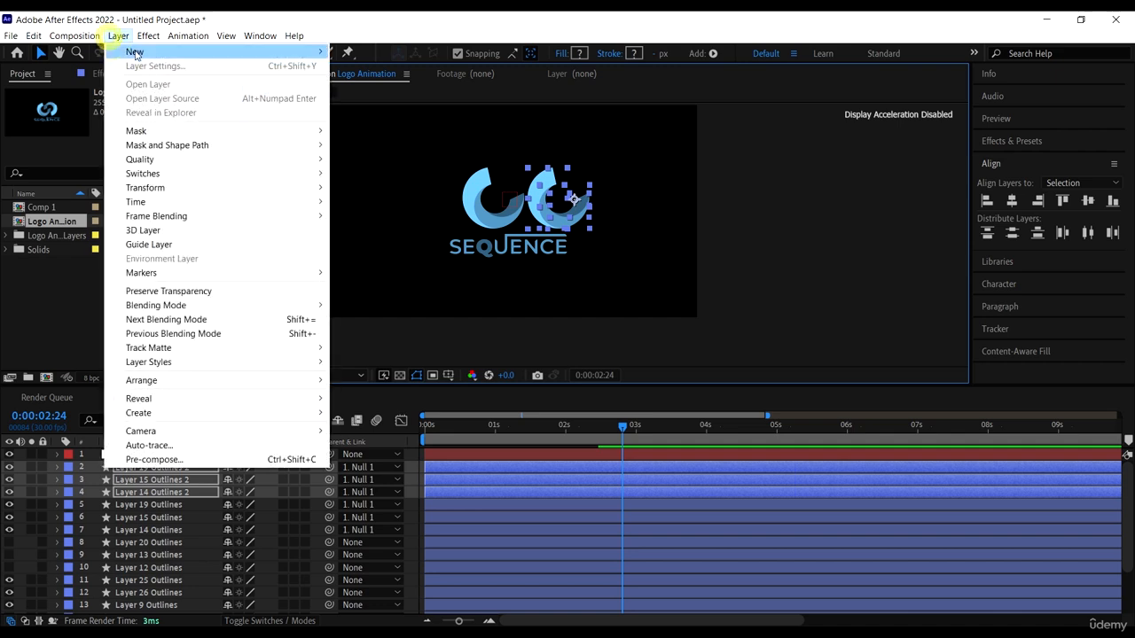
{"action": "mouse_move", "coordinate": [135, 51]}
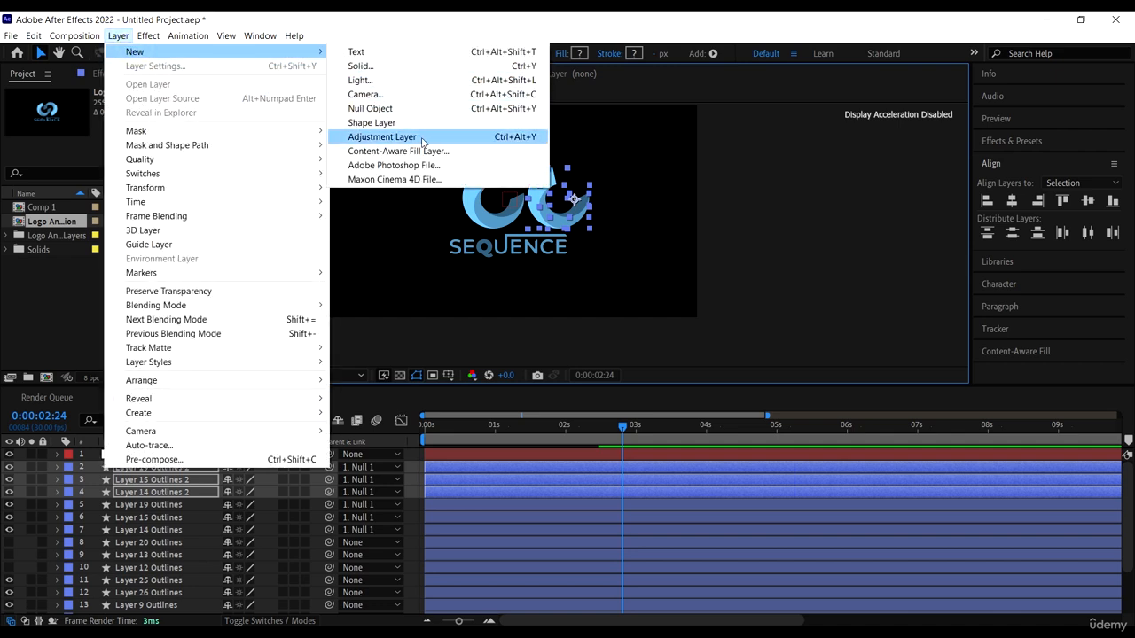
{"action": "left_click", "coordinate": [399, 109]}
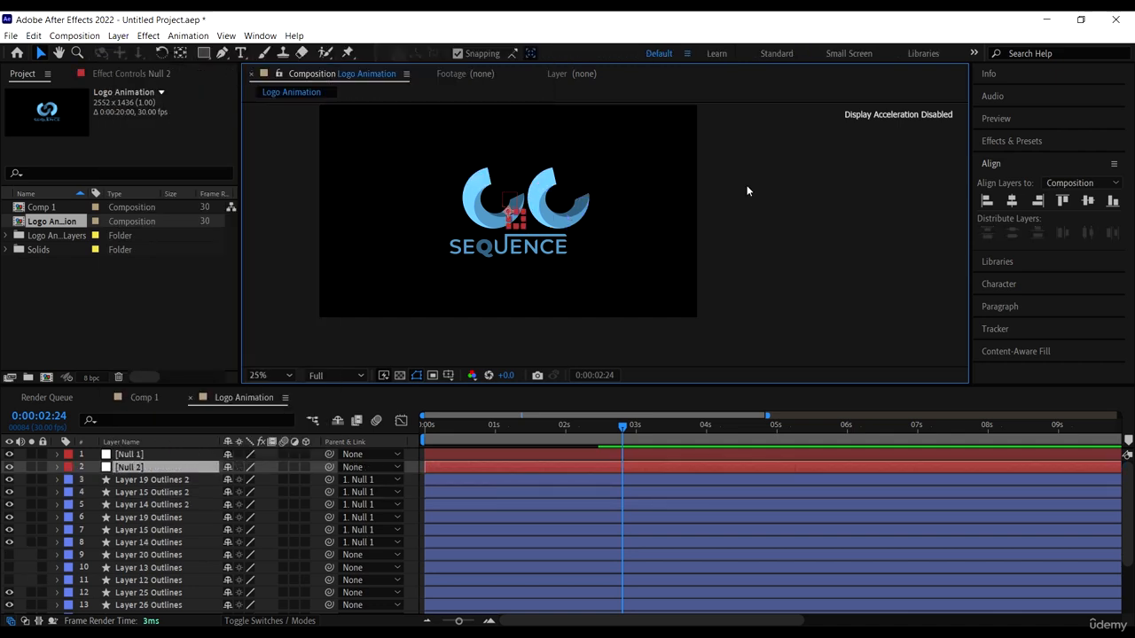
{"action": "scroll", "coordinate": [584, 167], "scroll_direction": "up", "scroll_amount": 2}
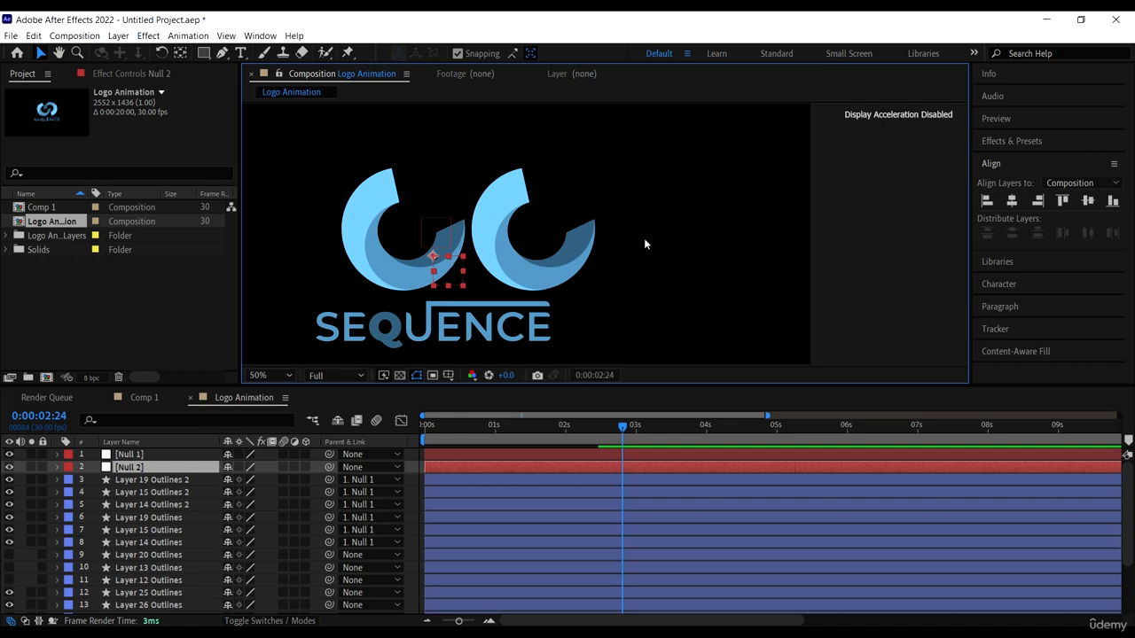
{"action": "scroll", "coordinate": [497, 266], "scroll_direction": "up", "scroll_amount": 3}
{"action": "scroll", "coordinate": [385, 190], "scroll_direction": "down", "scroll_amount": 2}
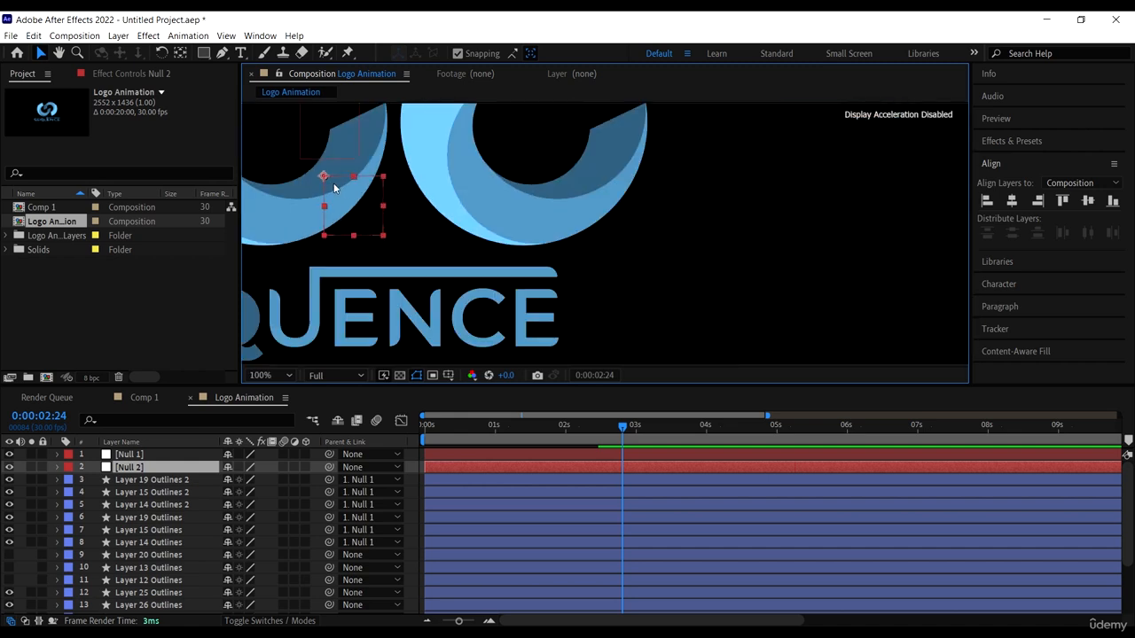
{"action": "left_click_drag", "start_coordinate": [324, 177], "coordinate": [540, 141]}
{"action": "left_click_drag", "start_coordinate": [700, 203], "coordinate": [677, 302]}
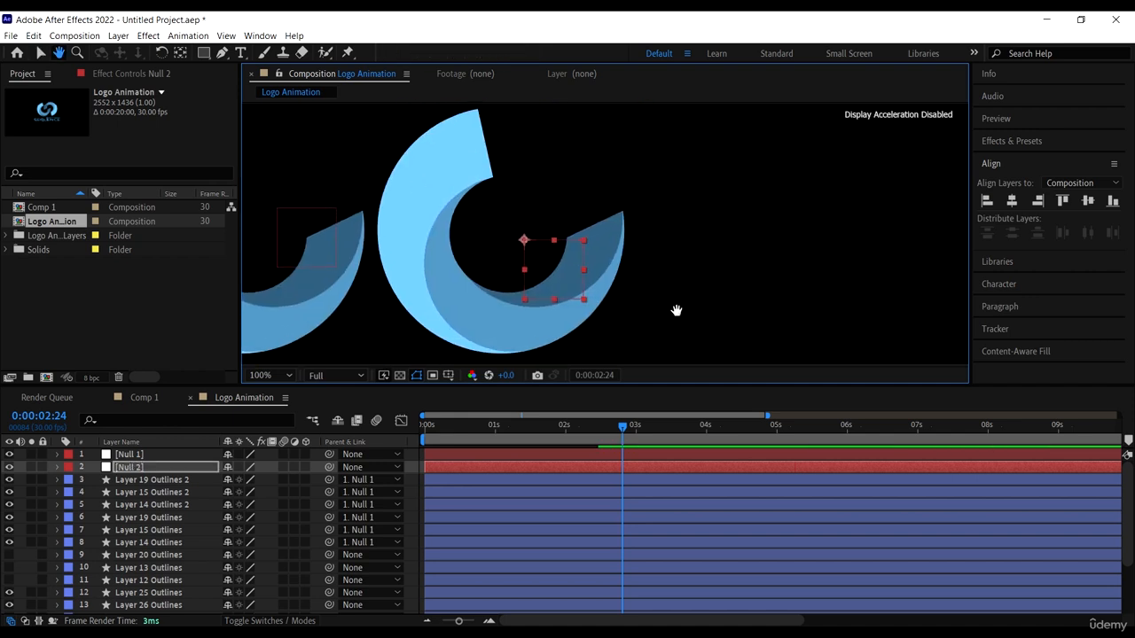
Center the new null's anchor point in its box and align the null with the duplicated swirl's anchor point
{"action": "left_click", "coordinate": [180, 52]}
{"action": "left_click_drag", "start_coordinate": [523, 241], "coordinate": [553, 269]}
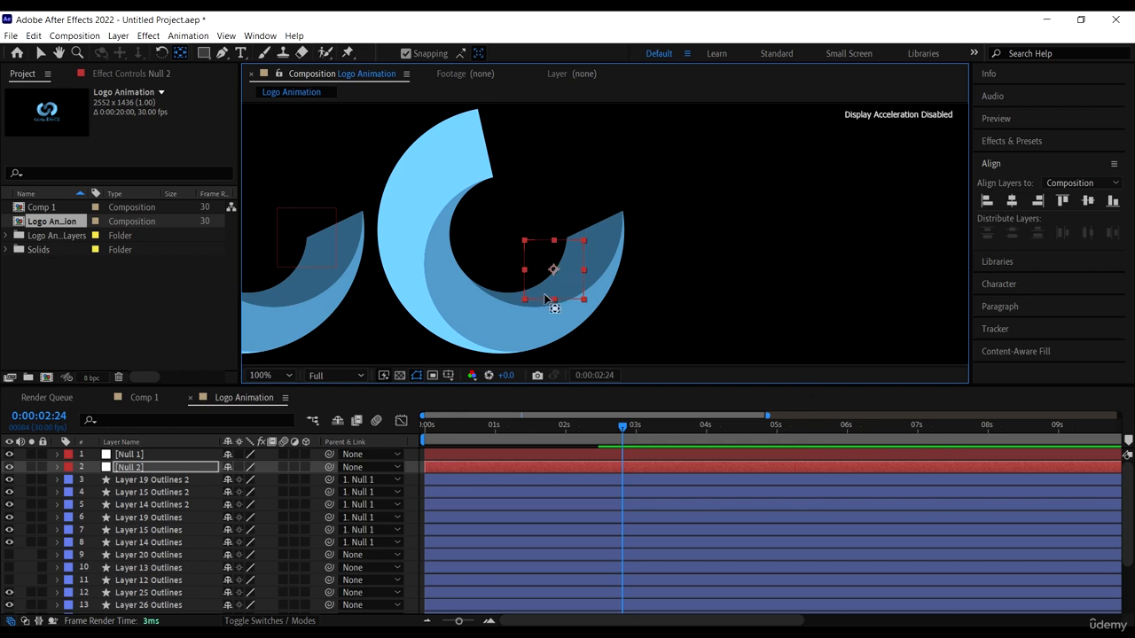
{"action": "left_click", "coordinate": [39, 53]}
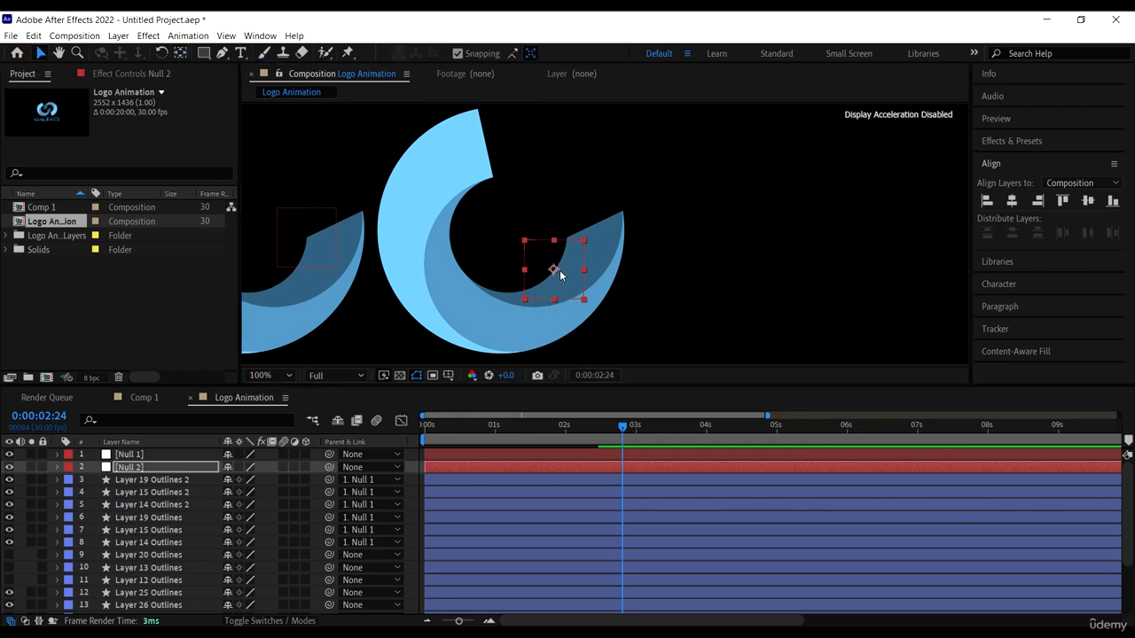
{"action": "left_click", "coordinate": [555, 270]}
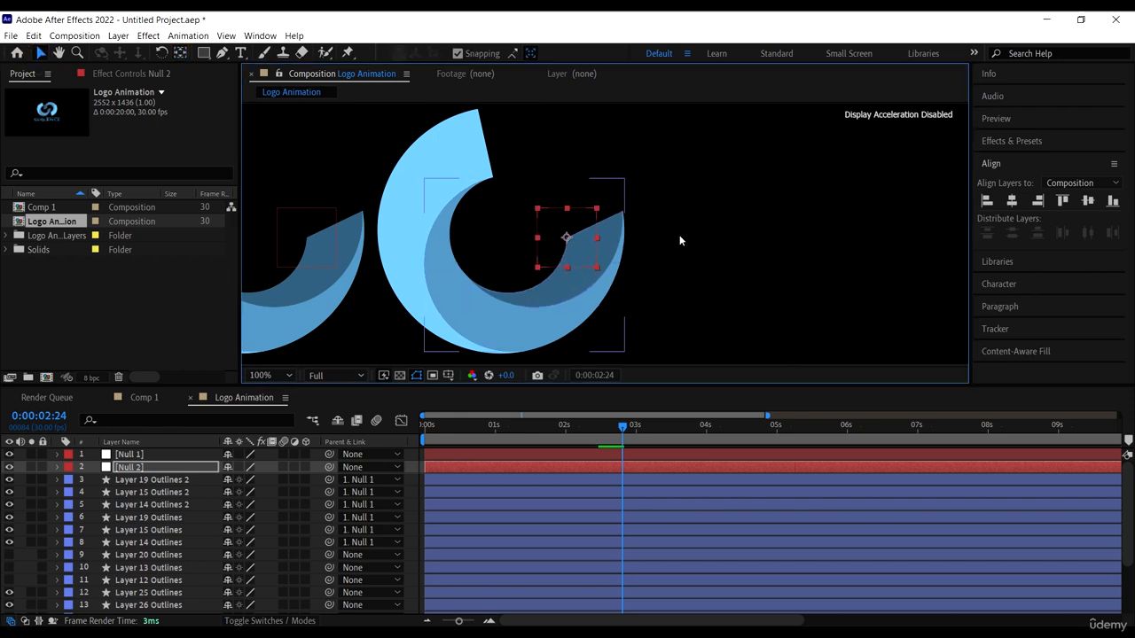
{"action": "scroll", "coordinate": [679, 235], "scroll_direction": "down", "scroll_amount": 4}
{"action": "scroll", "coordinate": [697, 243], "scroll_direction": "up", "scroll_amount": 2}
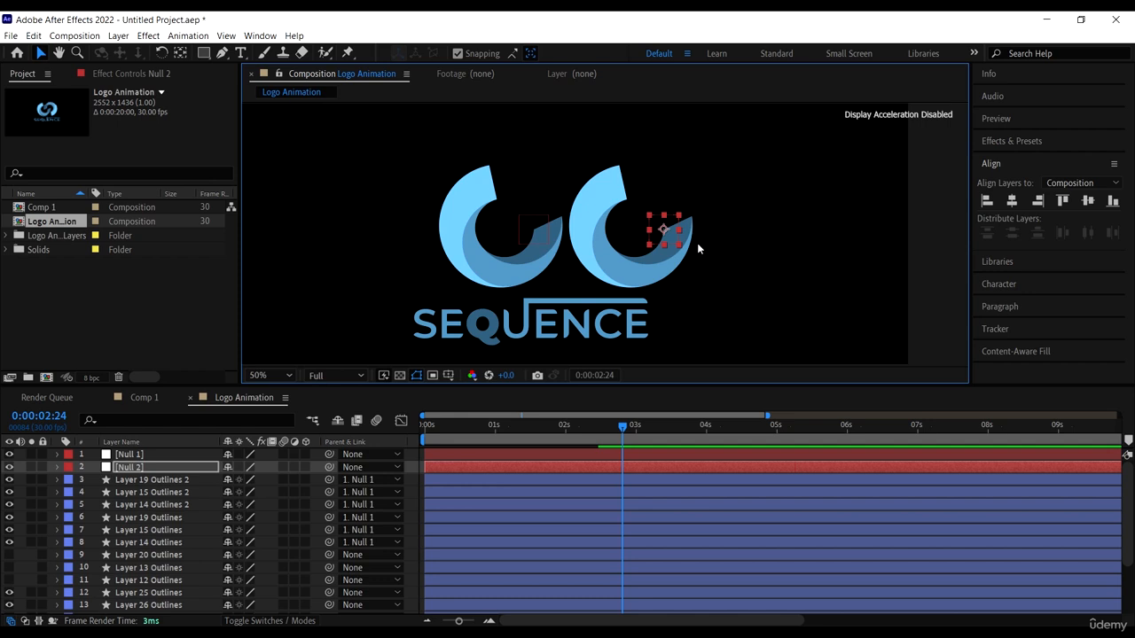
Parent Layer 19 Outlines 2, Layer 15 Outlines 2 and Layer 14 Outlines 2 to Null 2
{"action": "left_click", "coordinate": [146, 480]}
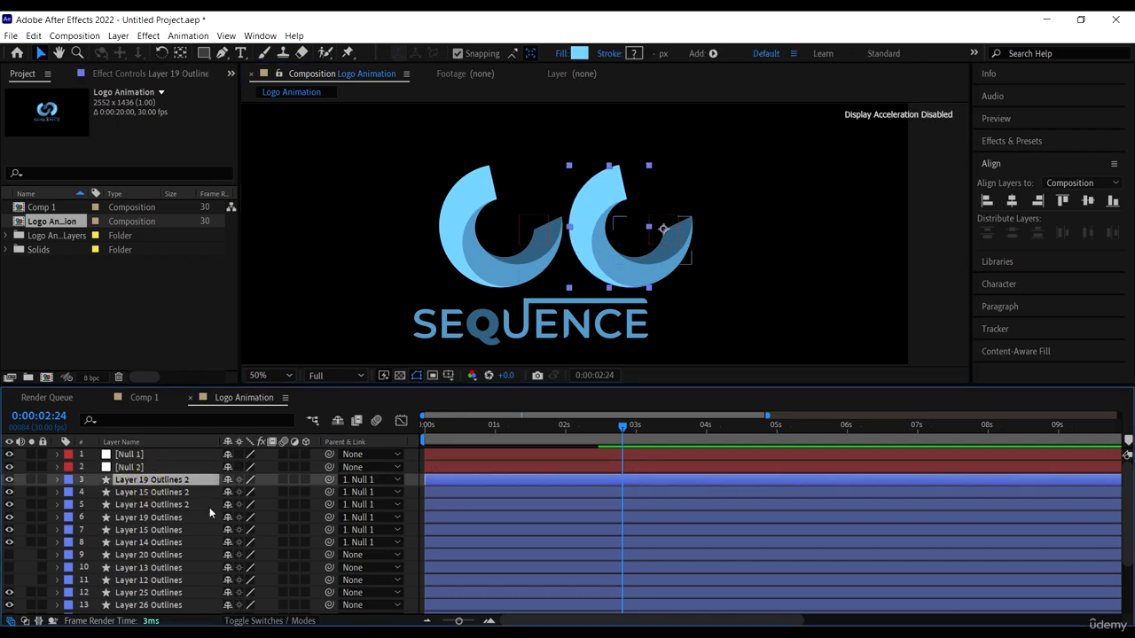
{"action": "left_click", "coordinate": [181, 505], "text": "shift"}
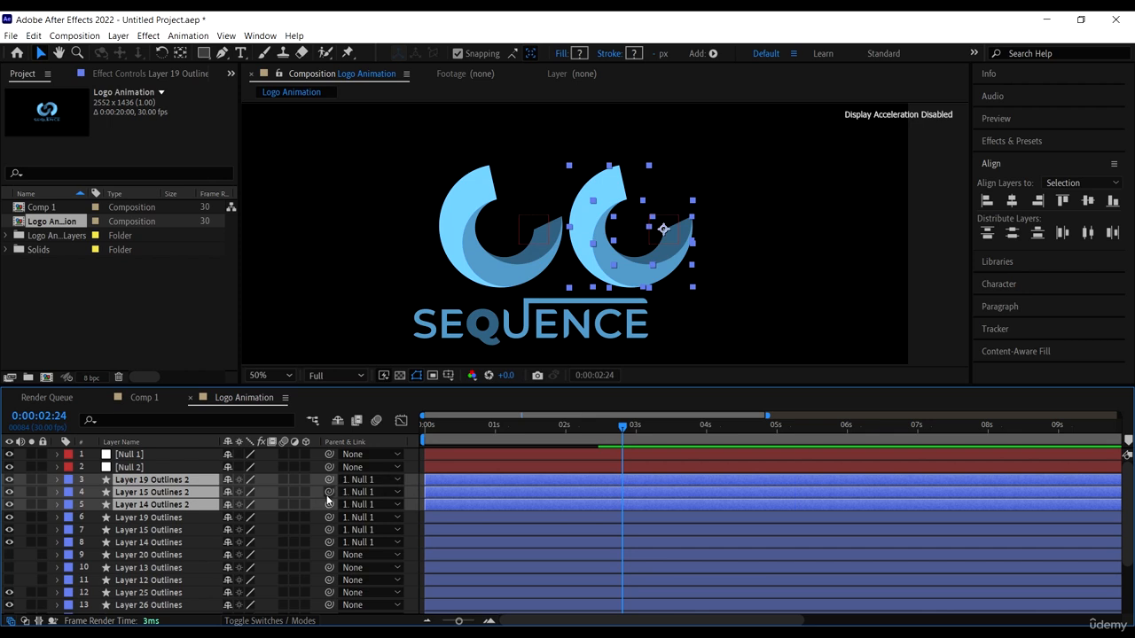
{"action": "left_click_drag", "start_coordinate": [329, 504], "coordinate": [158, 468]}
{"action": "left_click", "coordinate": [158, 468]}
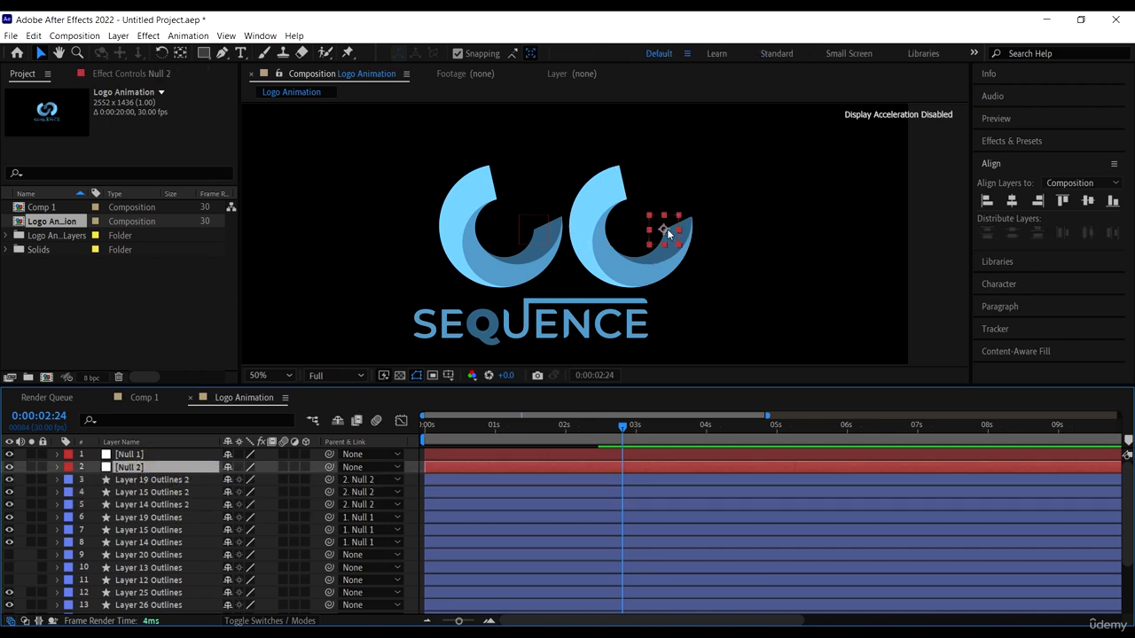
Make the hidden Layer 20, Layer 13 and Layer 12 Outlines visible
{"action": "scroll", "coordinate": [670, 231], "scroll_direction": "down", "scroll_amount": 4}
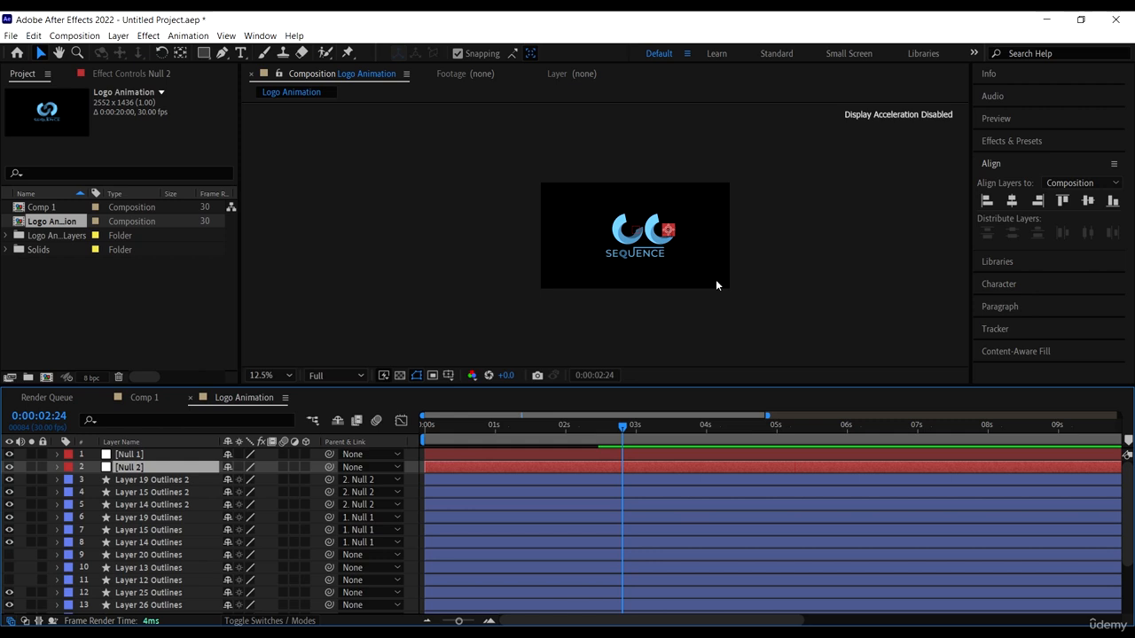
{"action": "left_click_drag", "start_coordinate": [669, 248], "coordinate": [670, 200]}
{"action": "left_click", "coordinate": [10, 555]}
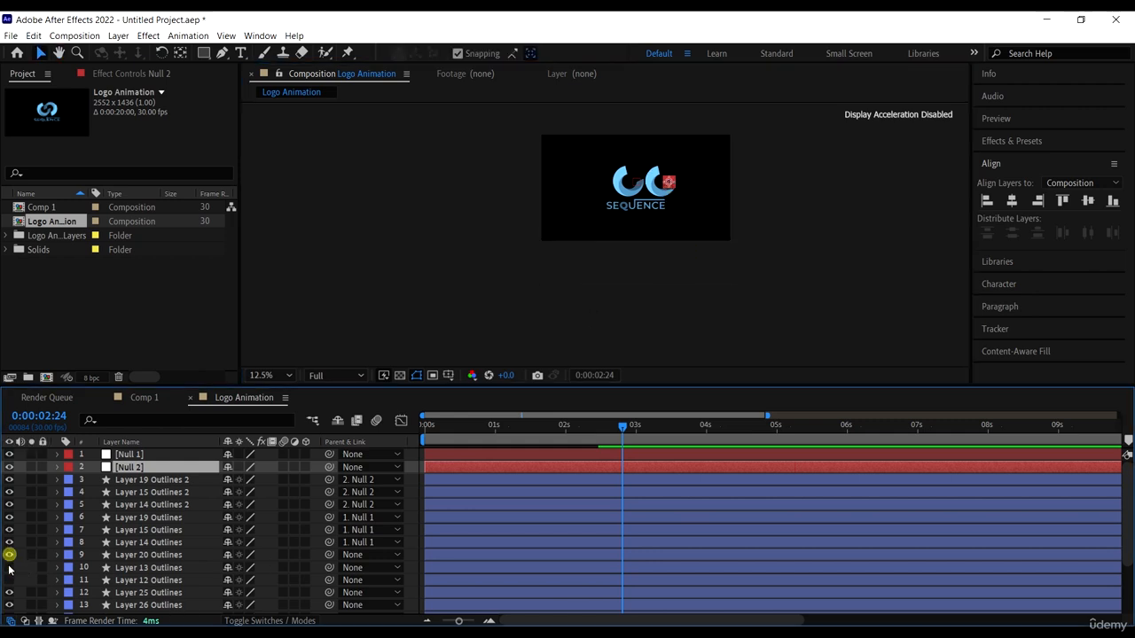
{"action": "left_click", "coordinate": [10, 568]}
{"action": "left_click", "coordinate": [11, 580]}
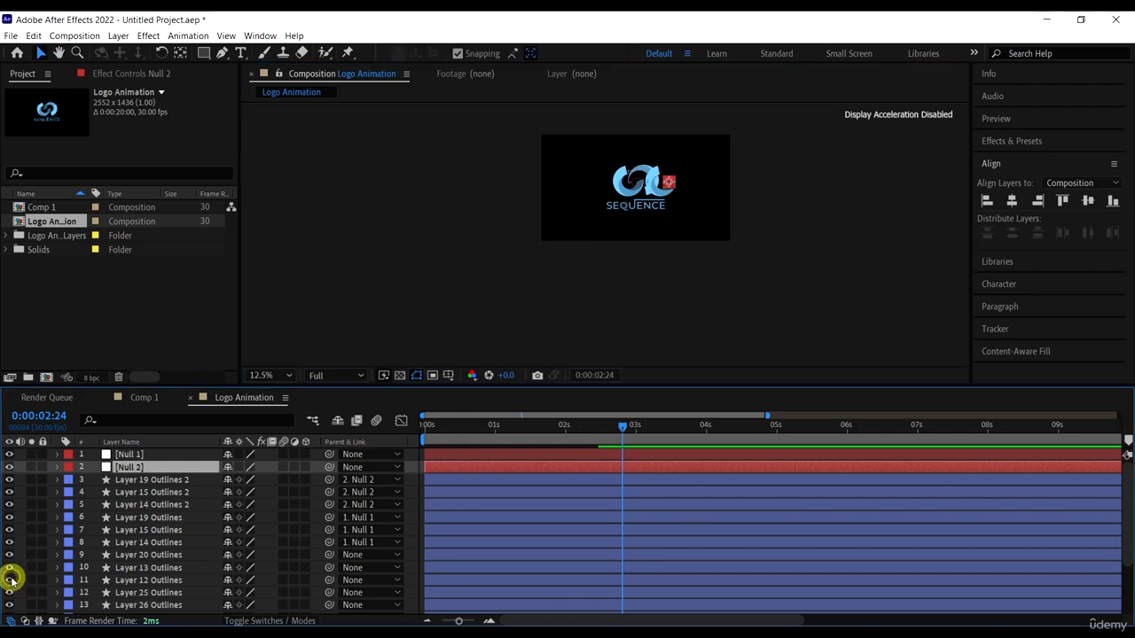
Move Null 2 with its duplicated swirl horizontally to the right, clear of the complete logo
{"action": "left_click", "coordinate": [121, 568]}
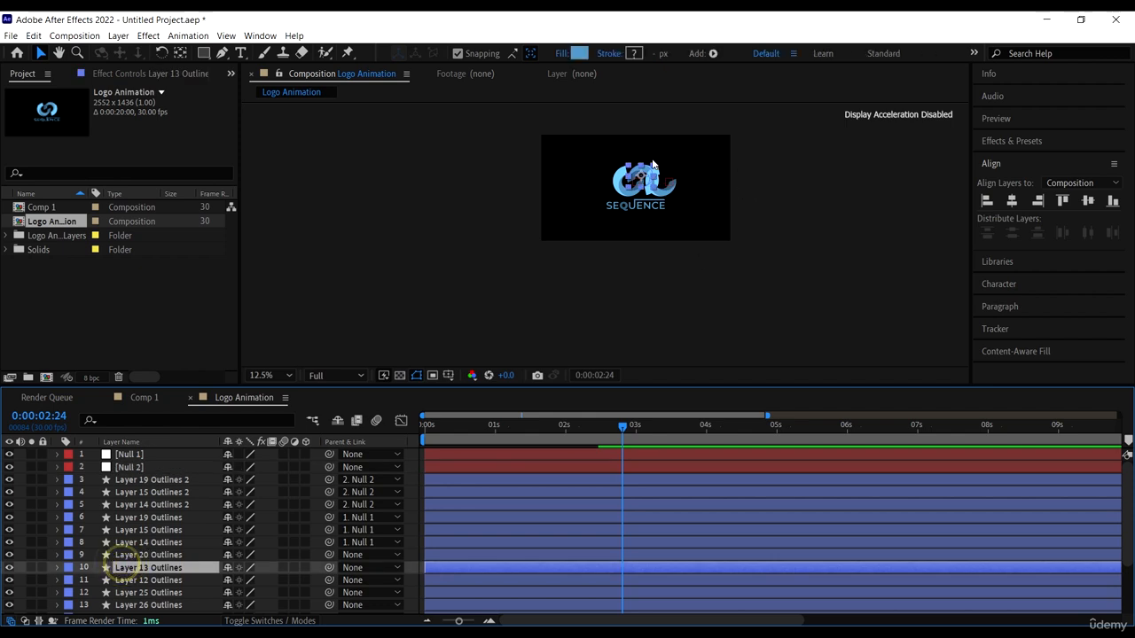
{"action": "scroll", "coordinate": [555, 176], "scroll_direction": "up", "scroll_amount": 2}
{"action": "left_click_drag", "start_coordinate": [721, 285], "coordinate": [605, 268]}
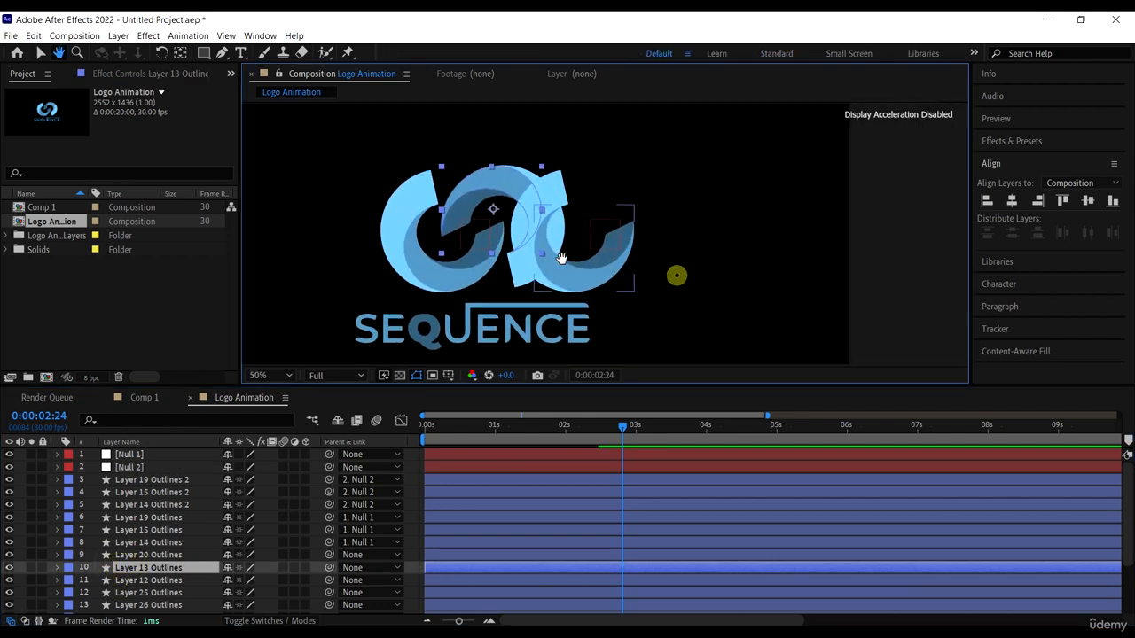
{"action": "left_click", "coordinate": [610, 235]}
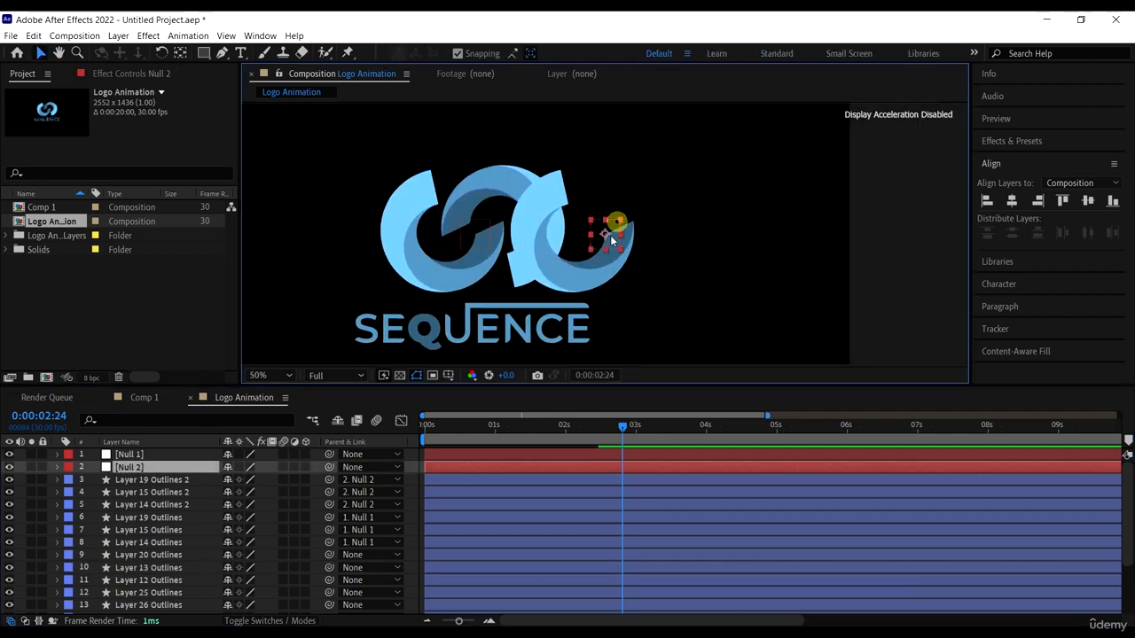
{"action": "left_click_drag", "start_coordinate": [633, 233], "coordinate": [707, 234]}
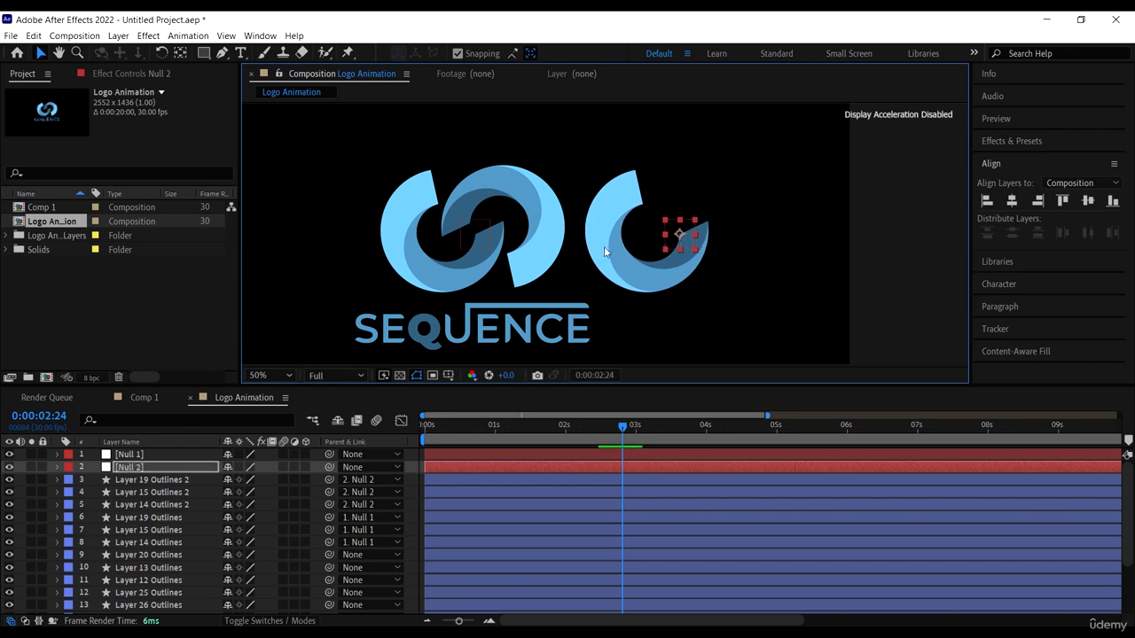
{"action": "left_click_drag", "start_coordinate": [623, 254], "coordinate": [703, 266]}
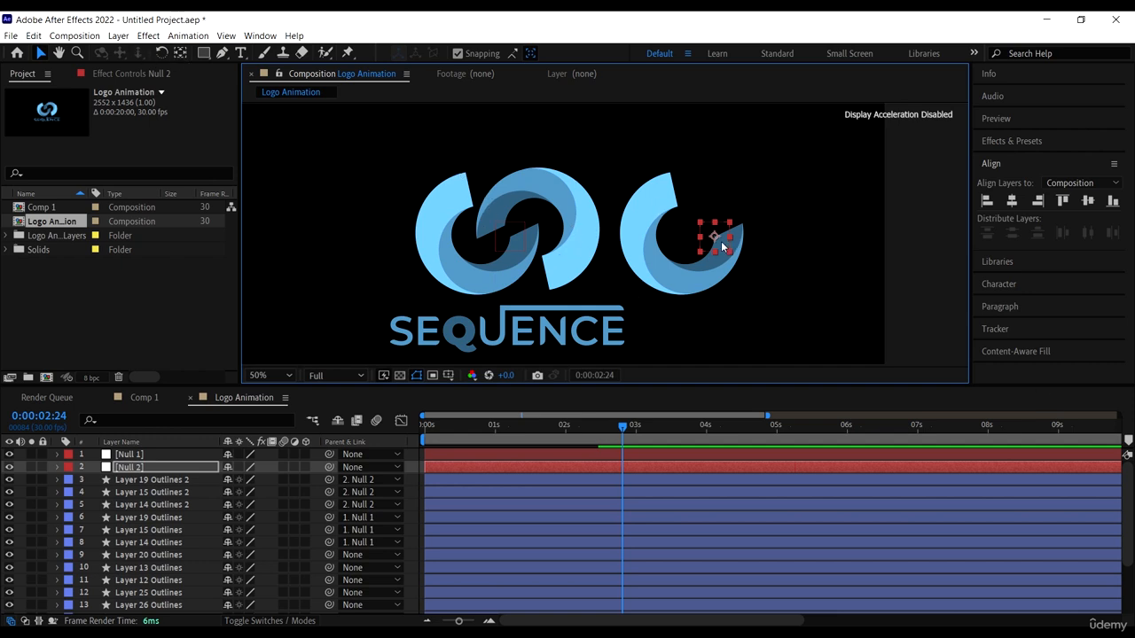
{"action": "left_click", "coordinate": [137, 463]}
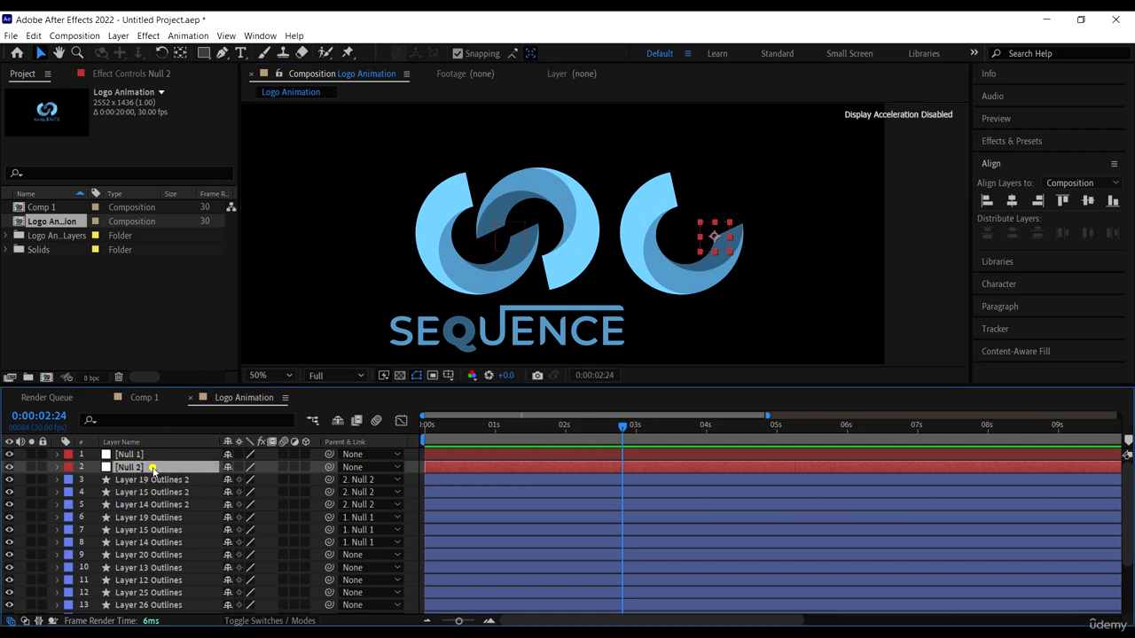
{"action": "left_click", "coordinate": [162, 54]}
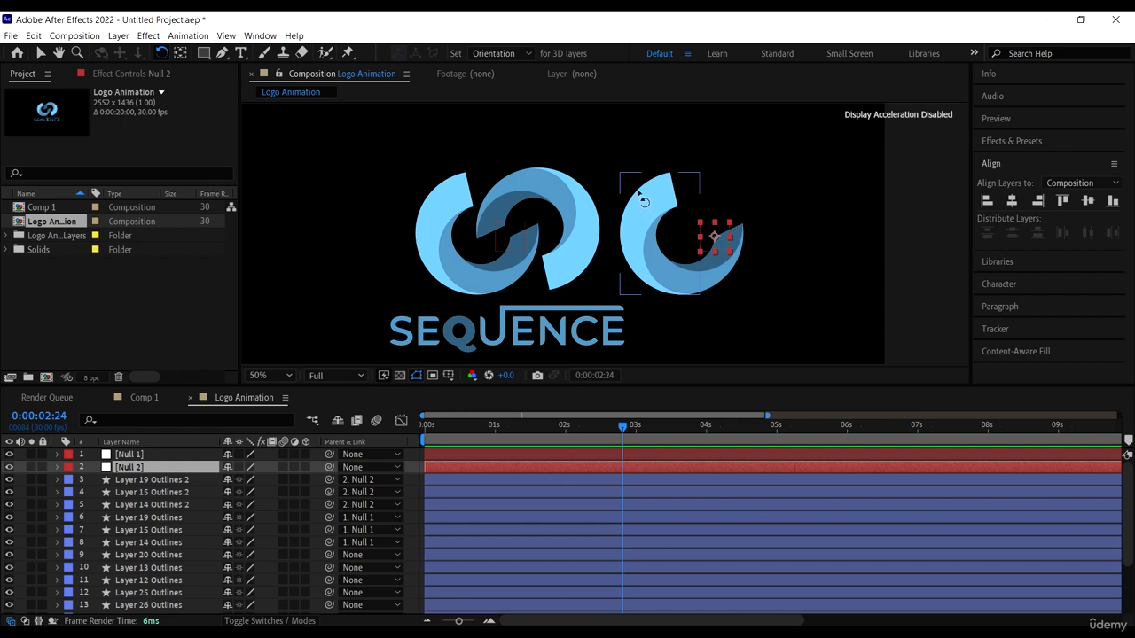
{"action": "left_click_drag", "start_coordinate": [638, 193], "coordinate": [642, 281]}
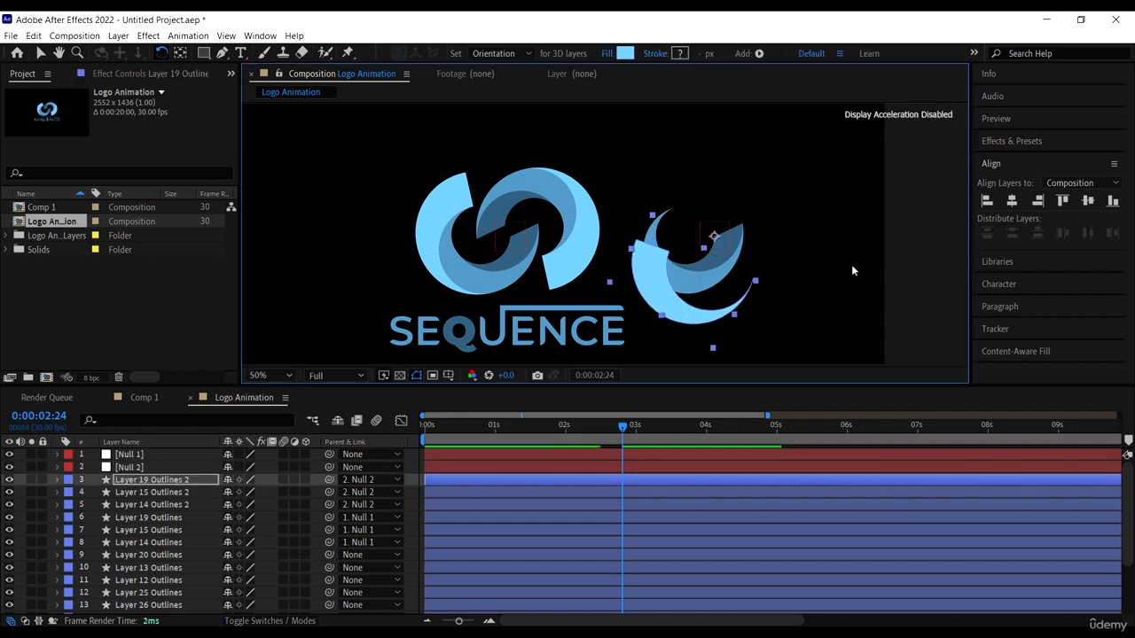
{"action": "key", "text": "ctrl+y"}
{"action": "left_click", "coordinate": [1122, 465]}
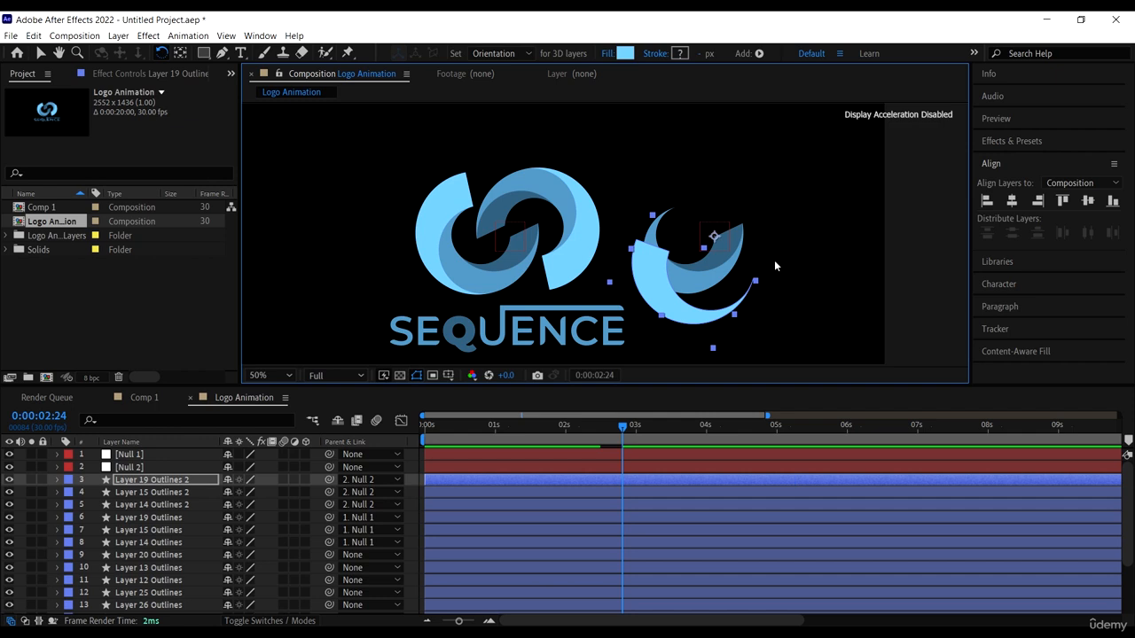
{"action": "key", "text": "ctrl+z"}
Rotate Null 2 with its duplicated swirl roughly half a turn and move it over the logo's right half
{"action": "left_click", "coordinate": [717, 236]}
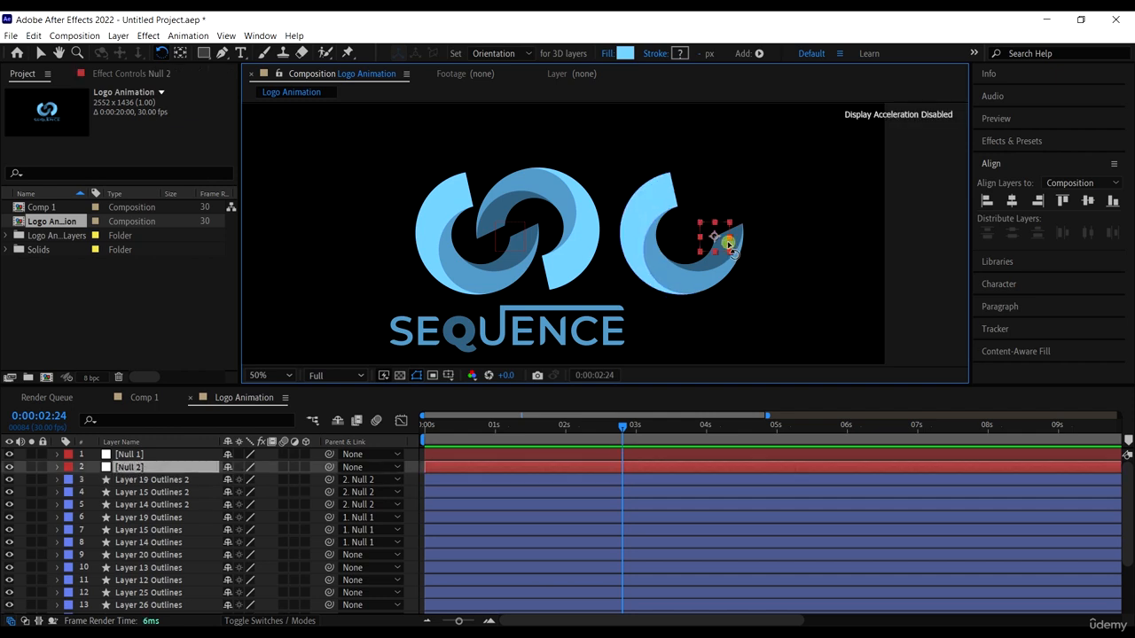
{"action": "left_click", "coordinate": [699, 178]}
{"action": "left_click", "coordinate": [738, 222]}
{"action": "left_click", "coordinate": [726, 233]}
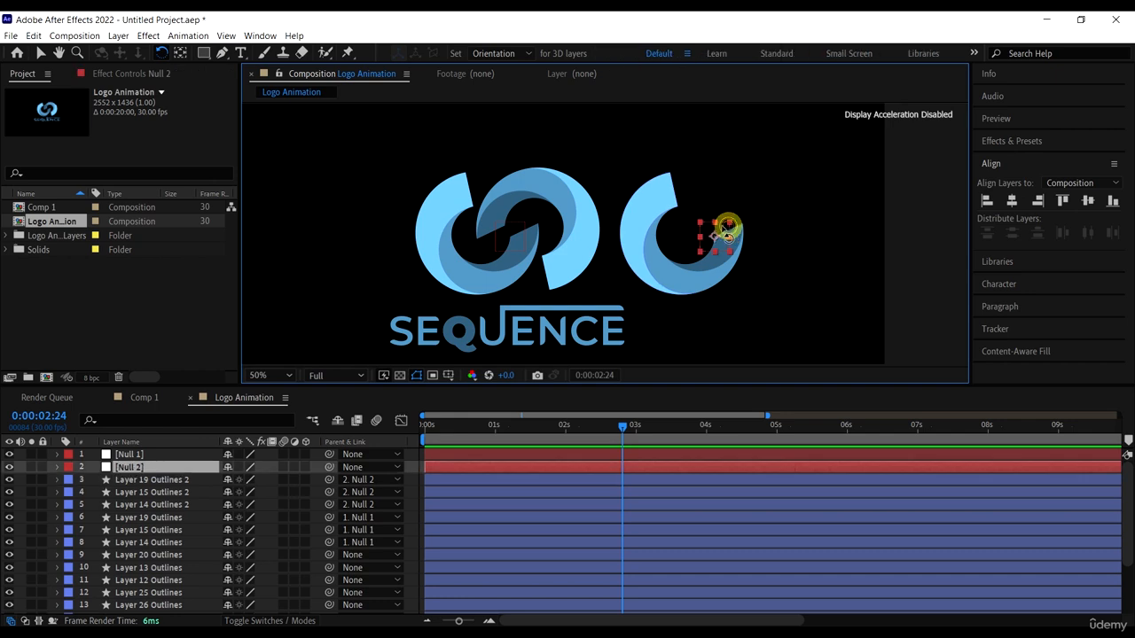
{"action": "left_click_drag", "start_coordinate": [725, 233], "coordinate": [715, 262]}
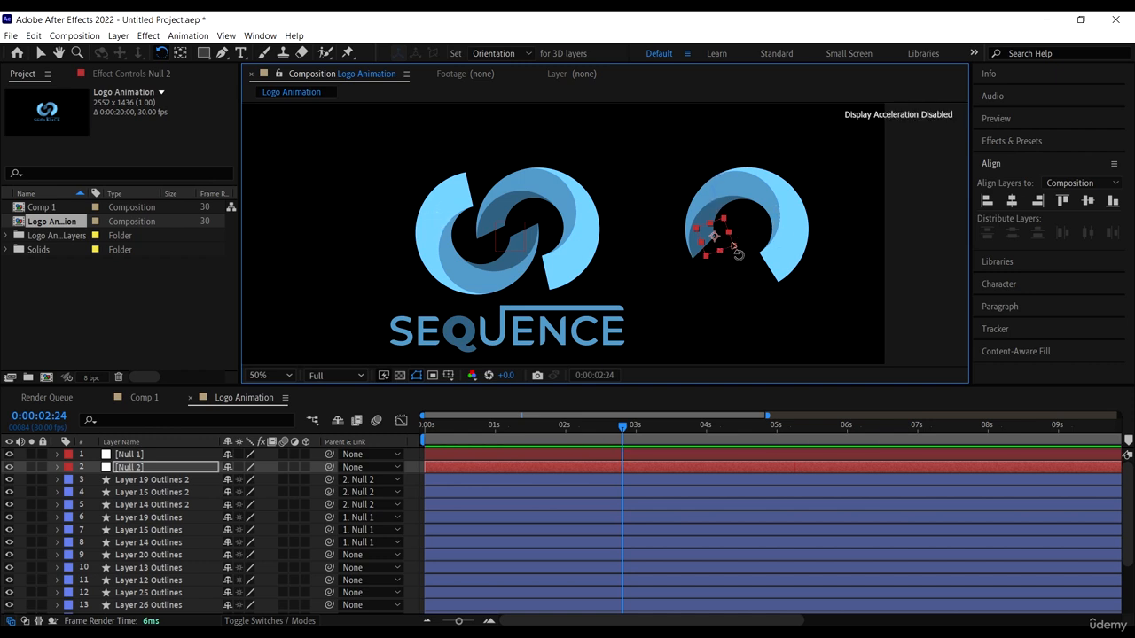
{"action": "mouse_move", "coordinate": [735, 254]}
{"action": "left_mouse_down"}
{"action": "mouse_move", "coordinate": [725, 236]}
{"action": "mouse_move", "coordinate": [738, 259]}
{"action": "left_mouse_up"}
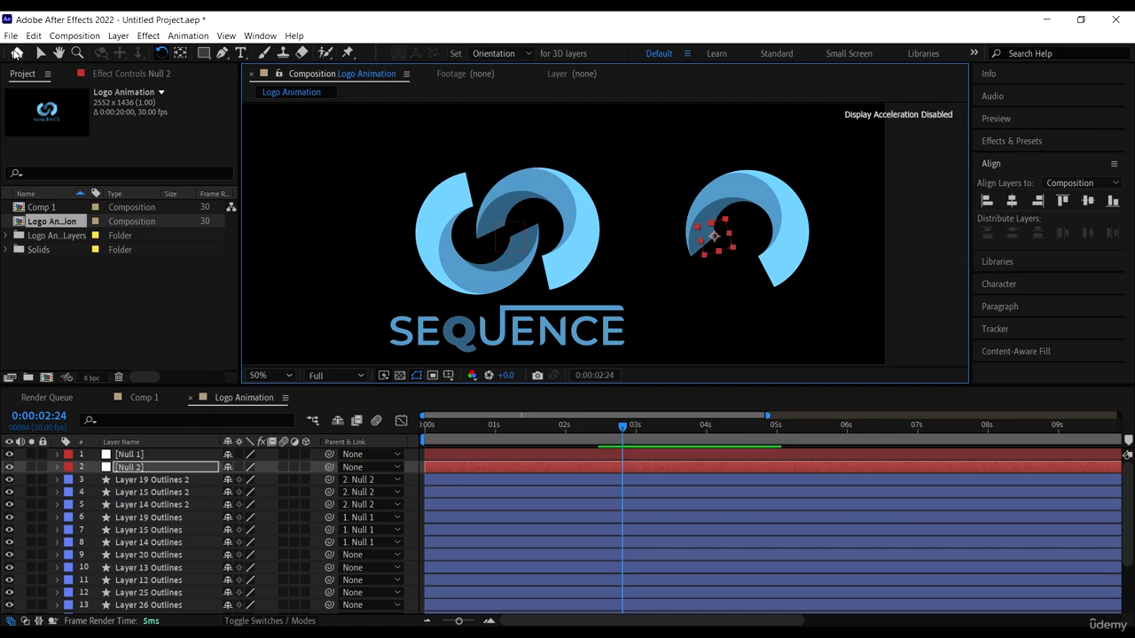
{"action": "left_click", "coordinate": [41, 55]}
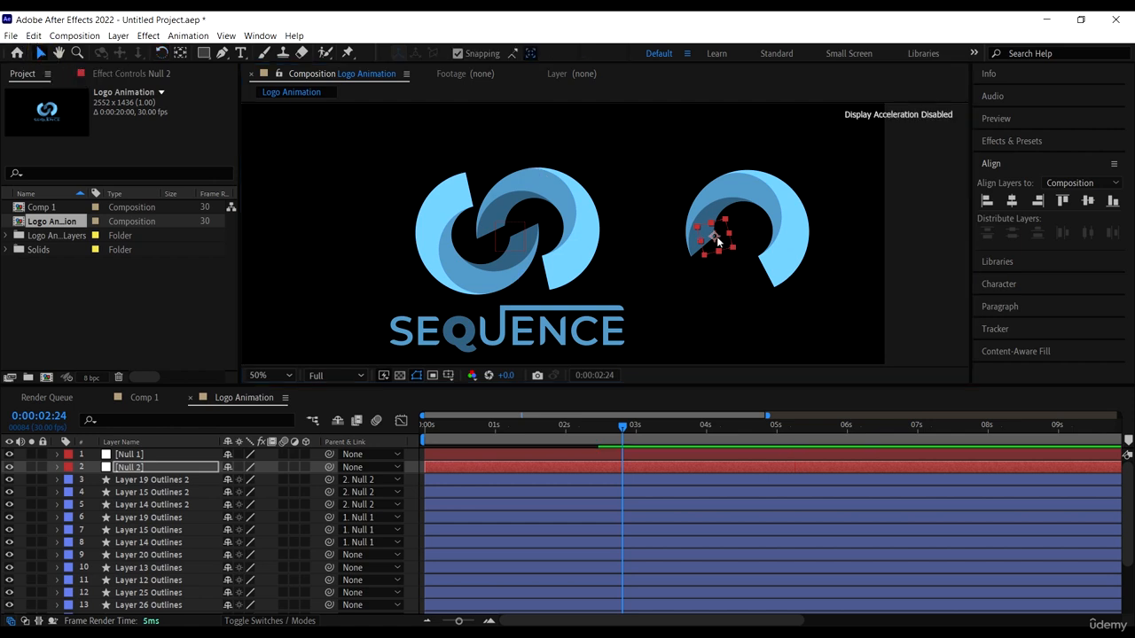
{"action": "left_click_drag", "start_coordinate": [717, 241], "coordinate": [515, 214]}
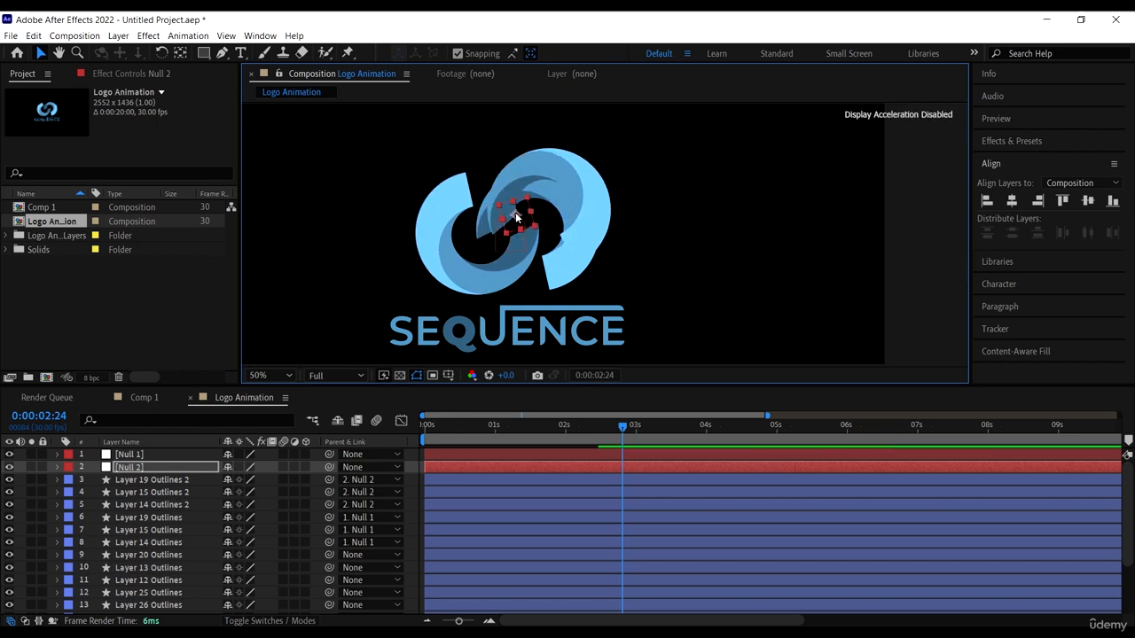
Fade the original right-half layers, Layer 20, Layer 13 and Layer 12 Outlines, to 19% opacity as an alignment reference
{"action": "left_click", "coordinate": [155, 555]}
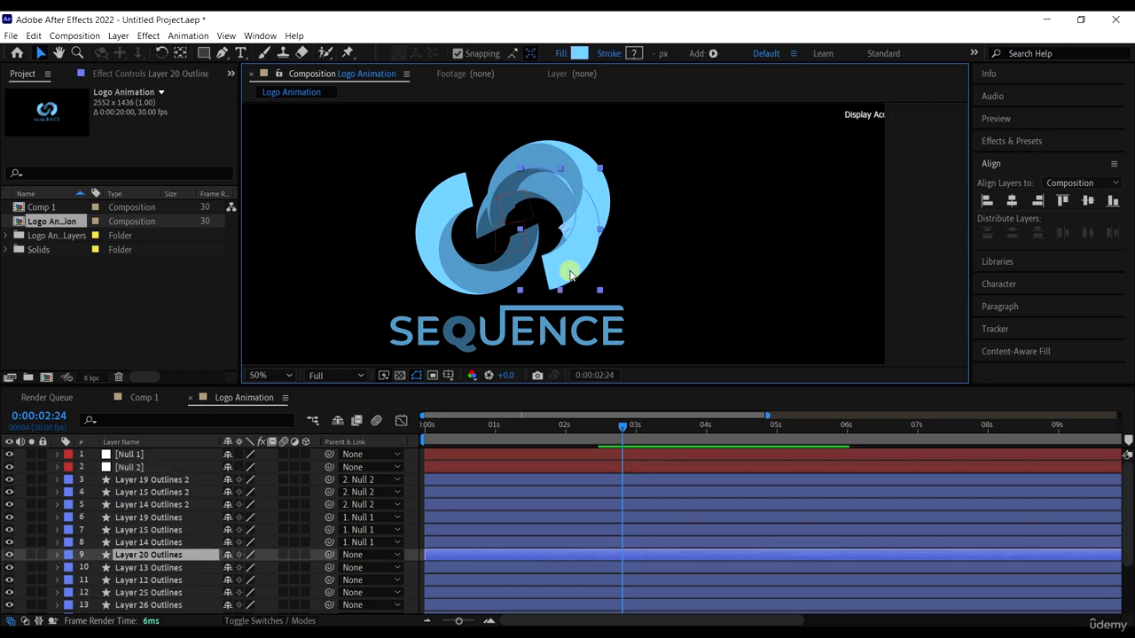
{"action": "left_click", "coordinate": [177, 543]}
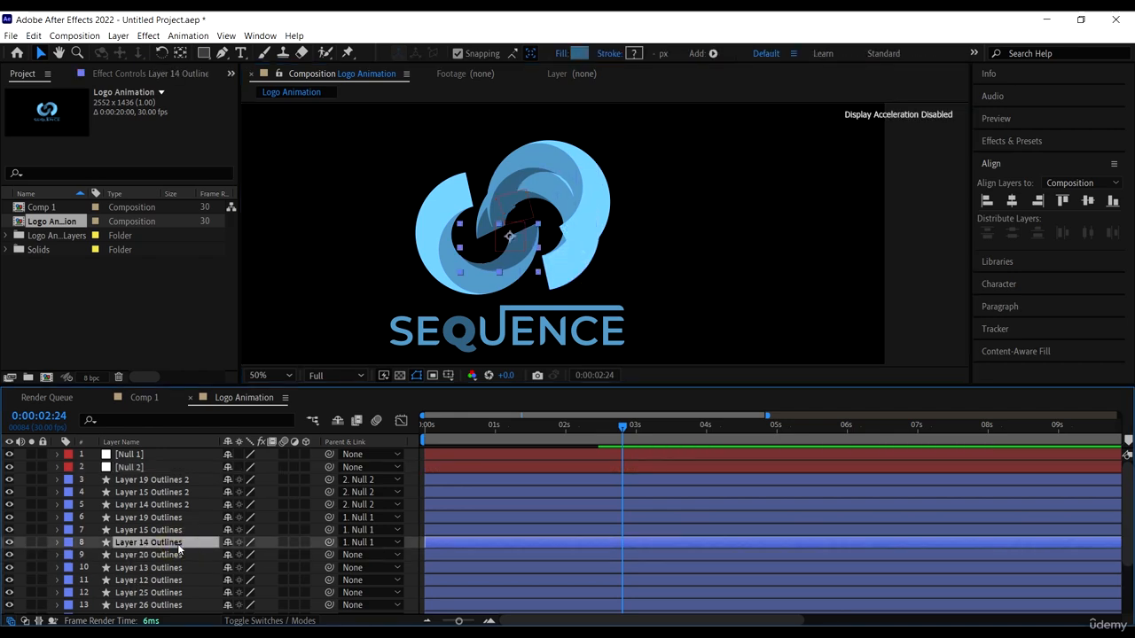
{"action": "left_click", "coordinate": [164, 555]}
{"action": "left_click", "coordinate": [172, 568], "text": "shift"}
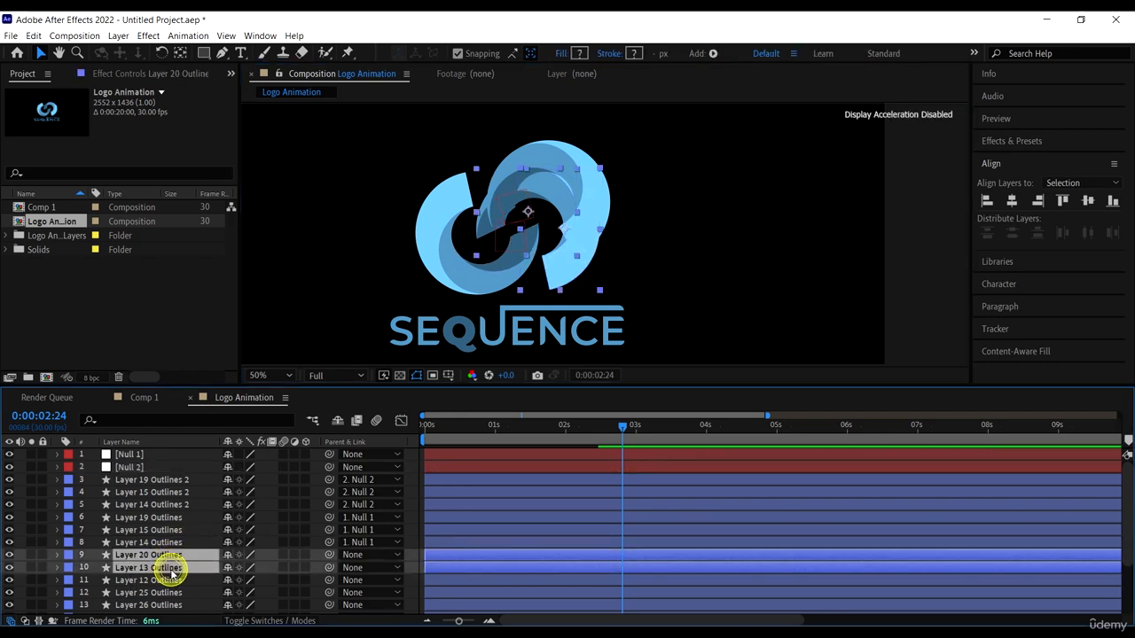
{"action": "left_click", "coordinate": [172, 581], "text": "shift"}
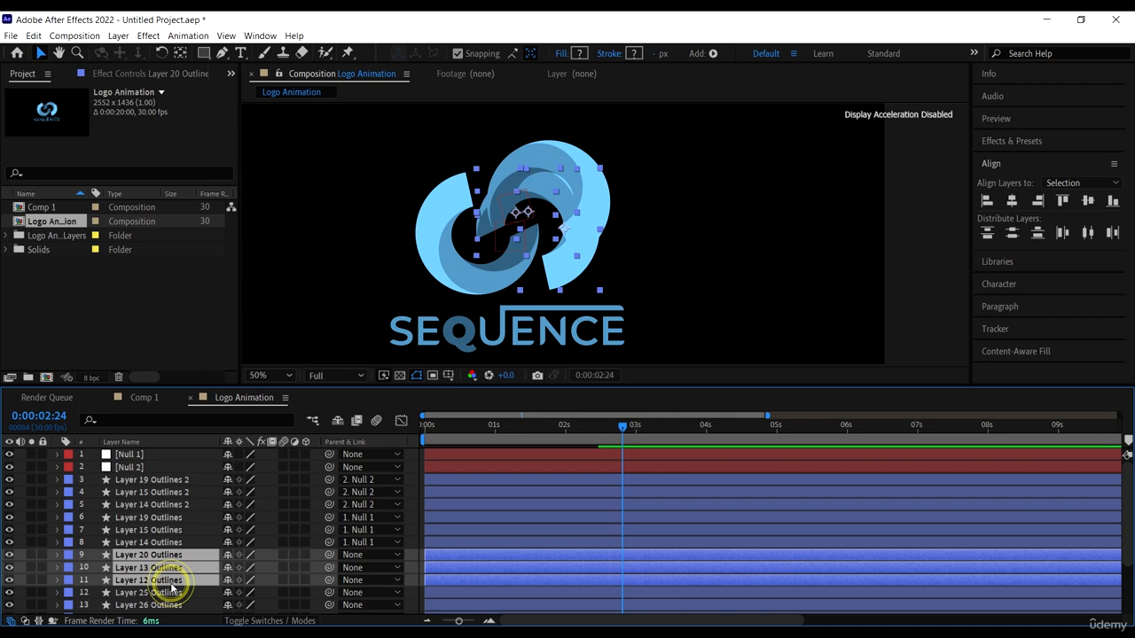
{"action": "left_click", "coordinate": [9, 568]}
{"action": "left_click", "coordinate": [10, 569]}
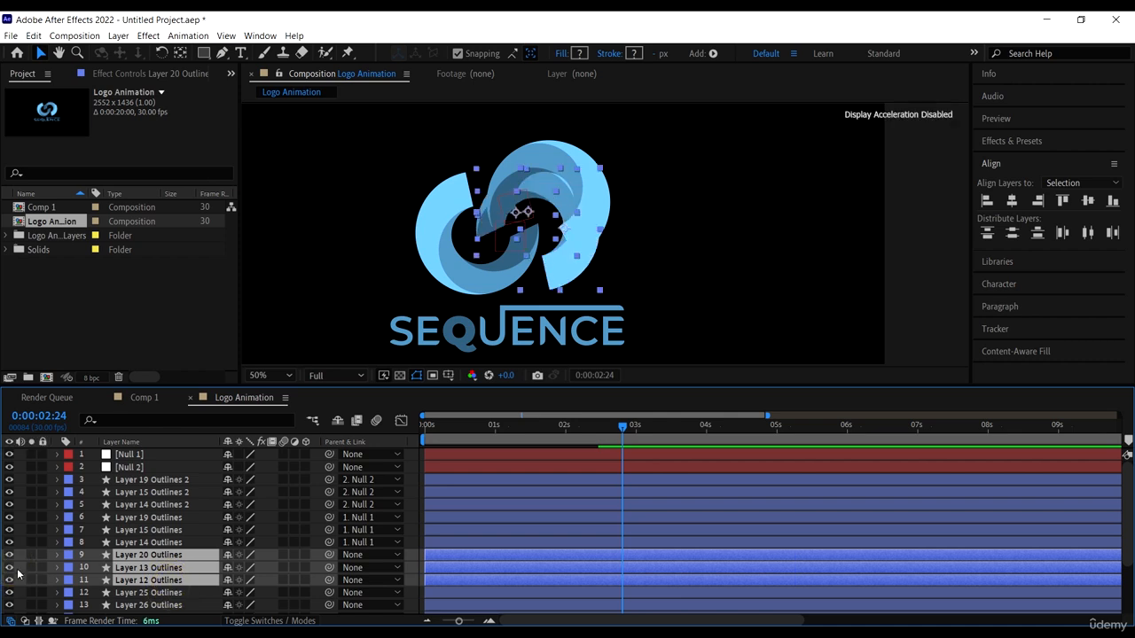
{"action": "key", "text": "t"}
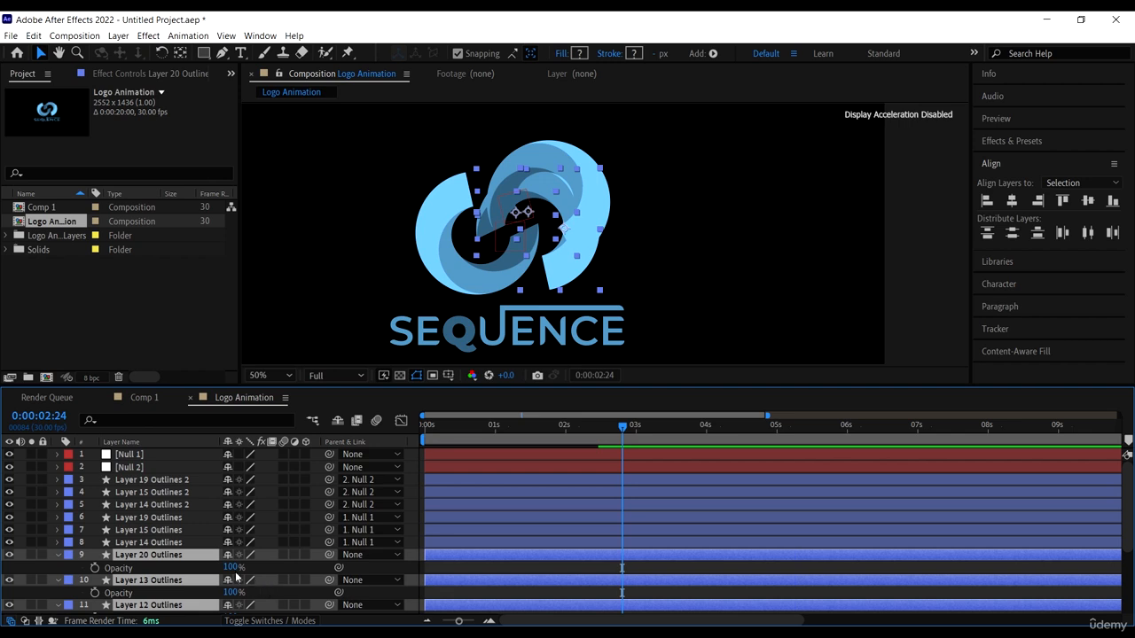
{"action": "left_click_drag", "start_coordinate": [230, 568], "coordinate": [172, 568]}
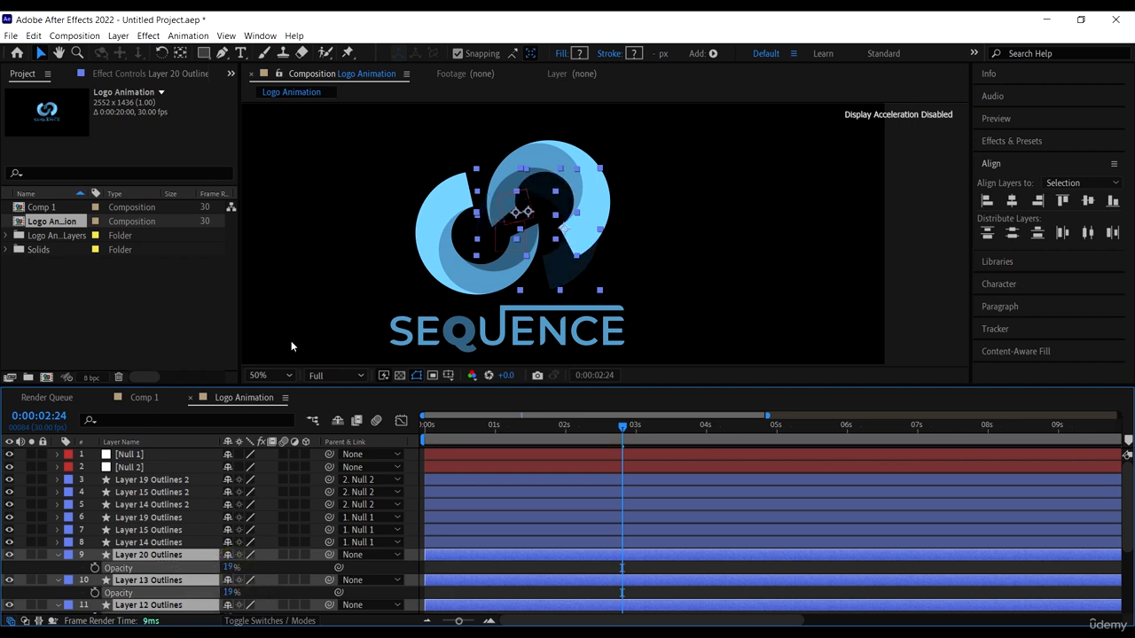
Move Null 2 down so the duplicated swirl lies closer over the faded original right half
{"action": "scroll", "coordinate": [499, 226], "scroll_direction": "up", "scroll_amount": 2}
{"action": "scroll", "coordinate": [501, 227], "scroll_direction": "down", "scroll_amount": 2}
{"action": "left_click_drag", "start_coordinate": [629, 233], "coordinate": [747, 237]}
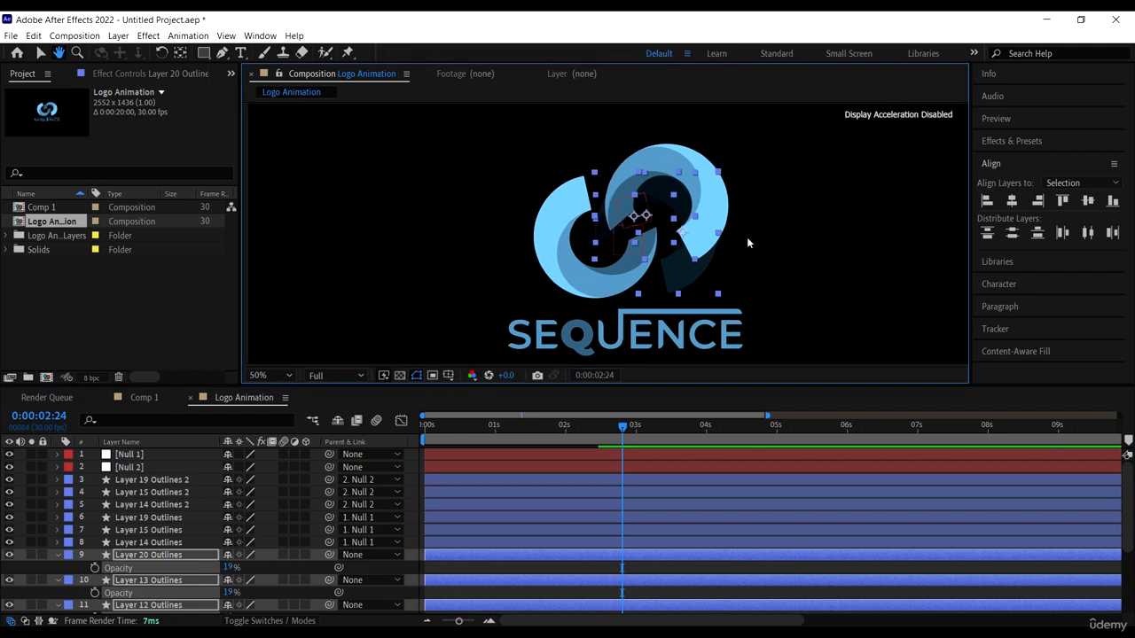
{"action": "scroll", "coordinate": [644, 223], "scroll_direction": "up", "scroll_amount": 1}
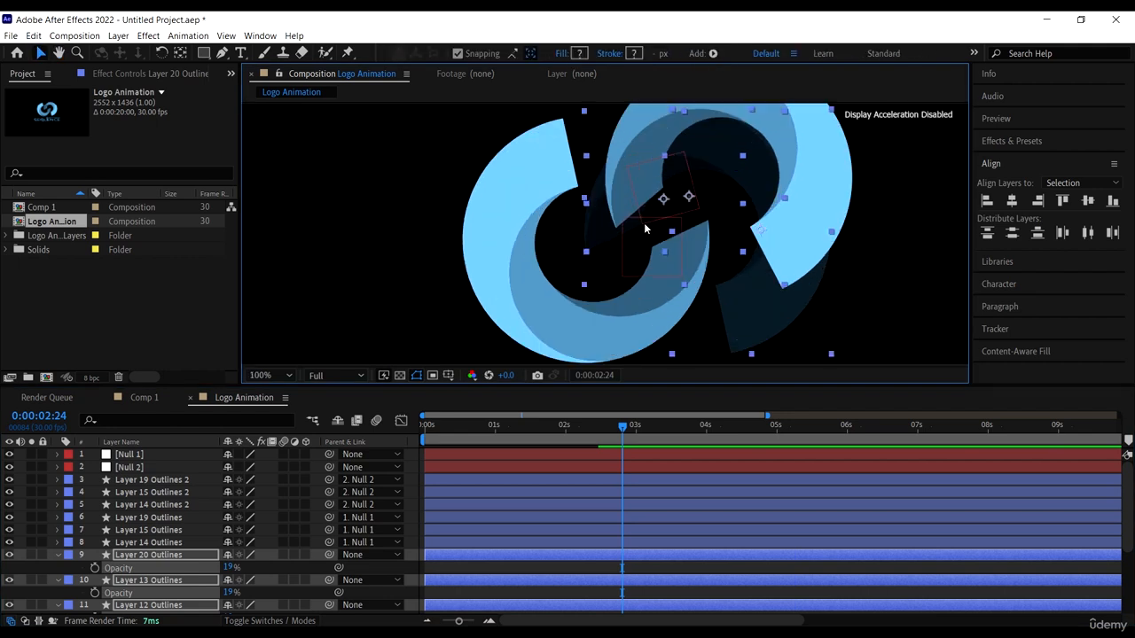
{"action": "left_click", "coordinate": [145, 468]}
{"action": "left_click_drag", "start_coordinate": [663, 189], "coordinate": [516, 257]}
{"action": "scroll", "coordinate": [640, 211], "scroll_direction": "up", "scroll_amount": 1}
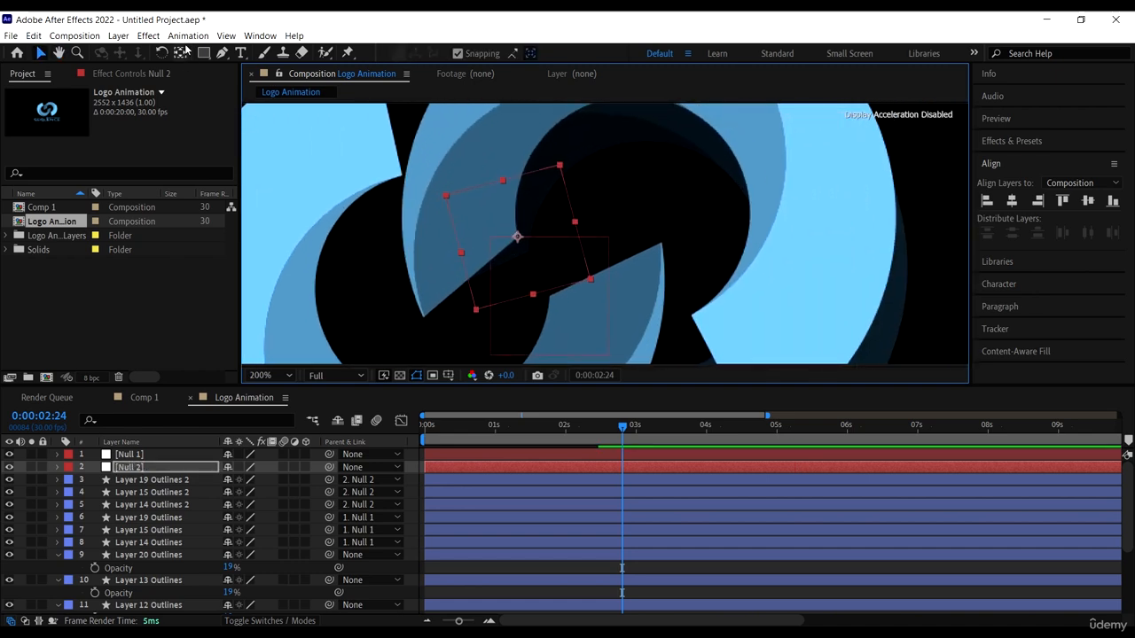
Rotate Null 2 slightly clockwise until its box is nearly upright and nudge it so the swirl matches the faded original
{"action": "left_click", "coordinate": [162, 53]}
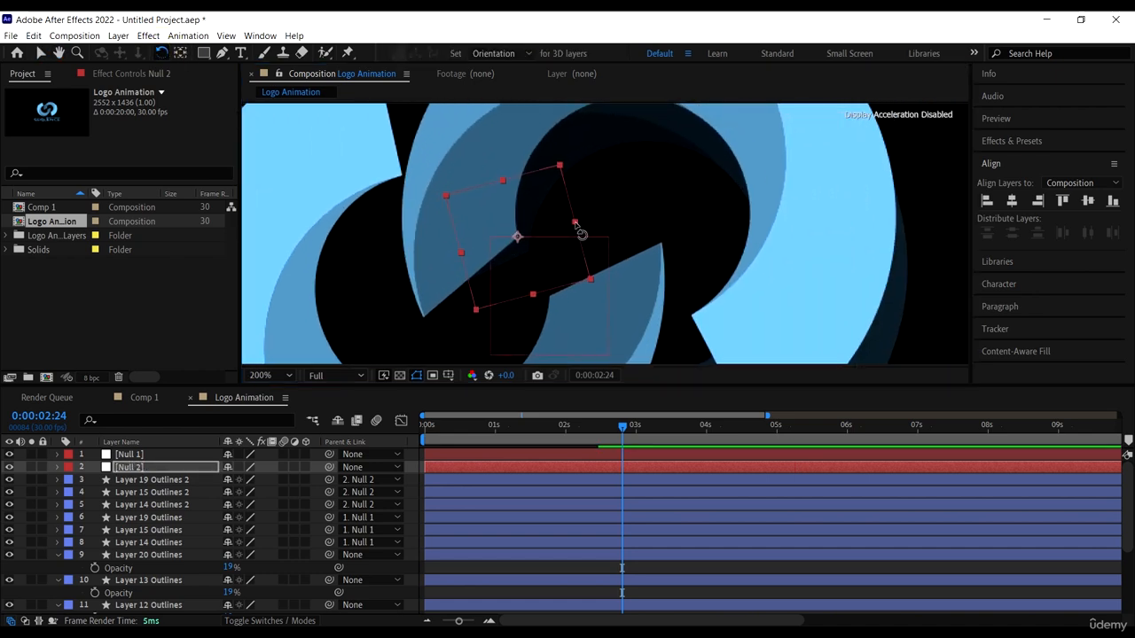
{"action": "mouse_move", "coordinate": [581, 232]}
{"action": "left_mouse_down"}
{"action": "mouse_move", "coordinate": [577, 223]}
{"action": "mouse_move", "coordinate": [588, 248]}
{"action": "left_mouse_up"}
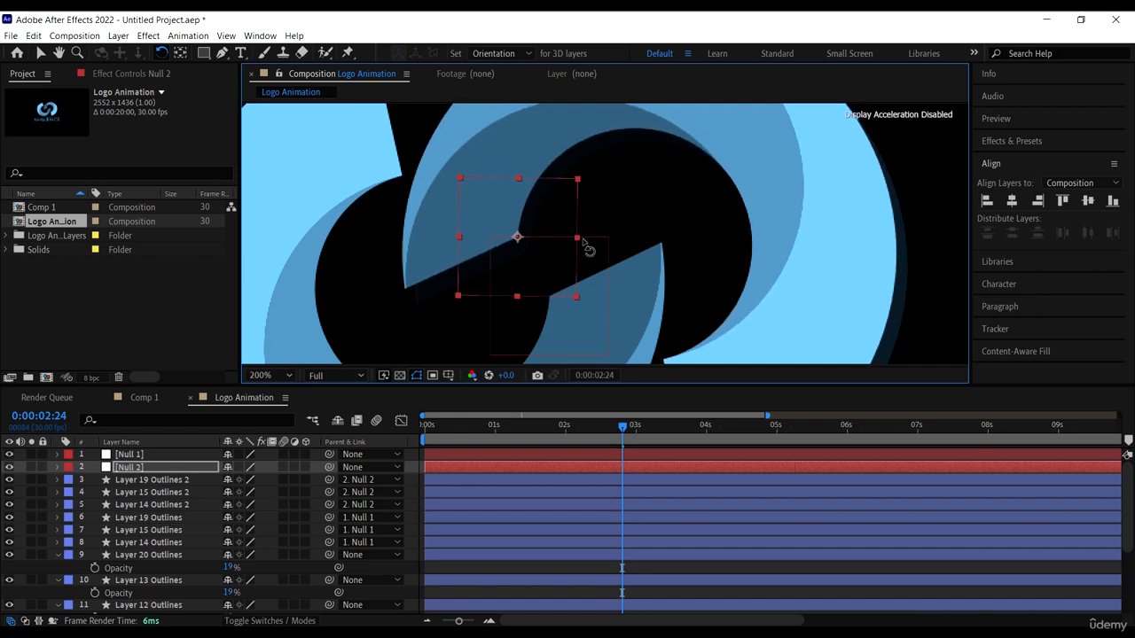
{"action": "left_click", "coordinate": [41, 53]}
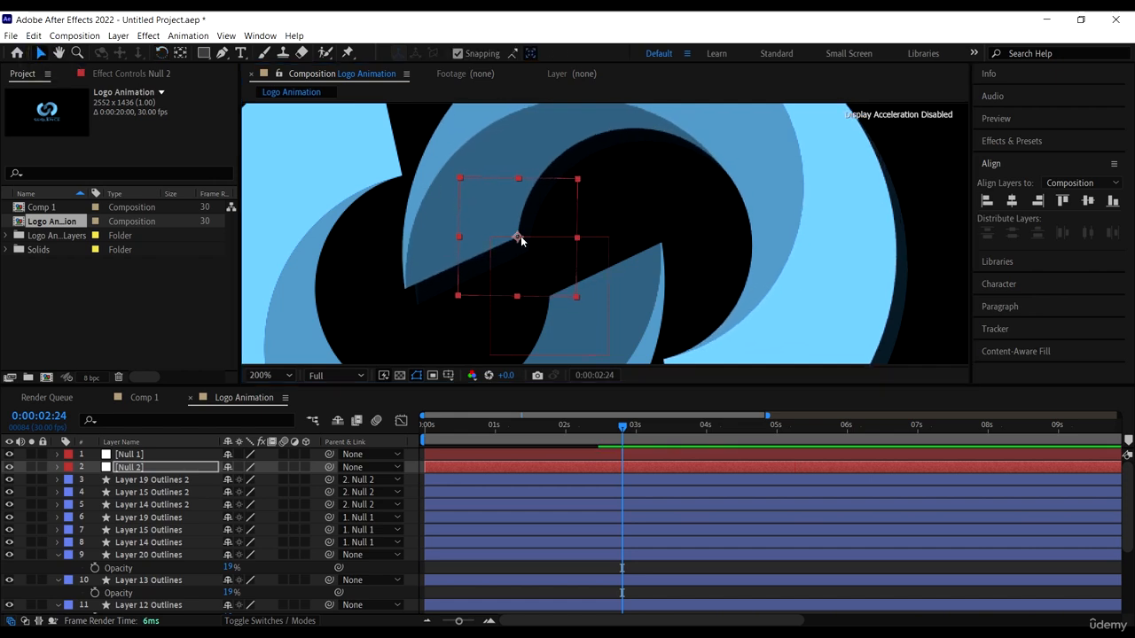
{"action": "mouse_move", "coordinate": [518, 237]}
{"action": "left_mouse_down"}
{"action": "mouse_move", "coordinate": [549, 296]}
{"action": "mouse_move", "coordinate": [527, 250]}
{"action": "left_mouse_up"}
{"action": "scroll", "coordinate": [532, 245], "scroll_direction": "down", "scroll_amount": 4}
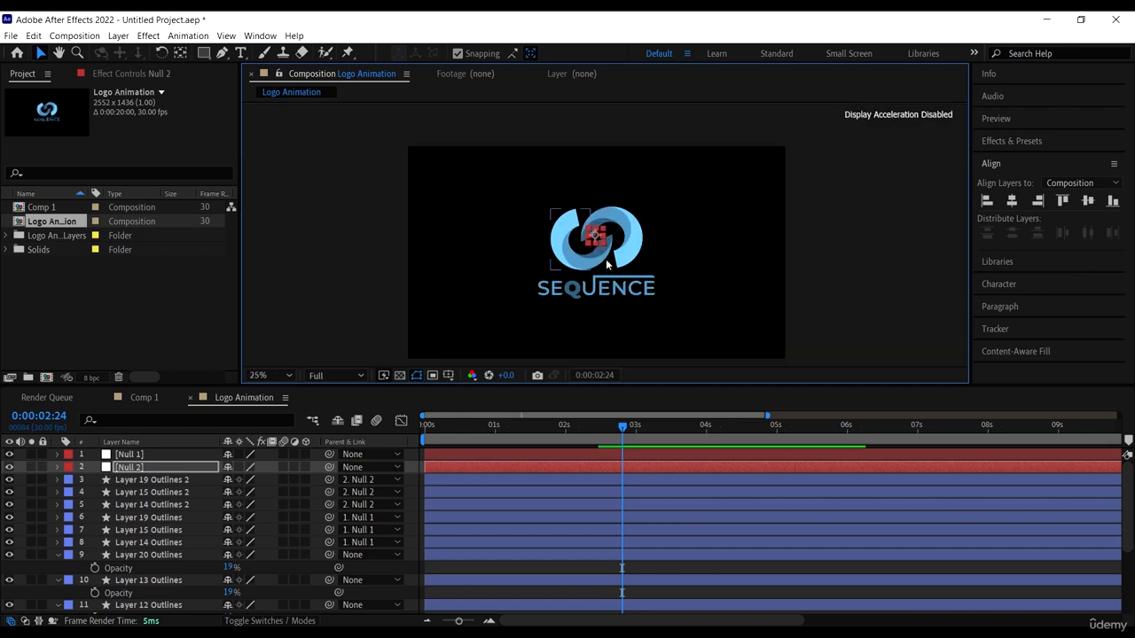
Delete the faded Layer 20, Layer 13 and Layer 12 Outlines
{"action": "left_click", "coordinate": [174, 555]}
{"action": "scroll", "coordinate": [182, 558], "scroll_direction": "down", "scroll_amount": 2}
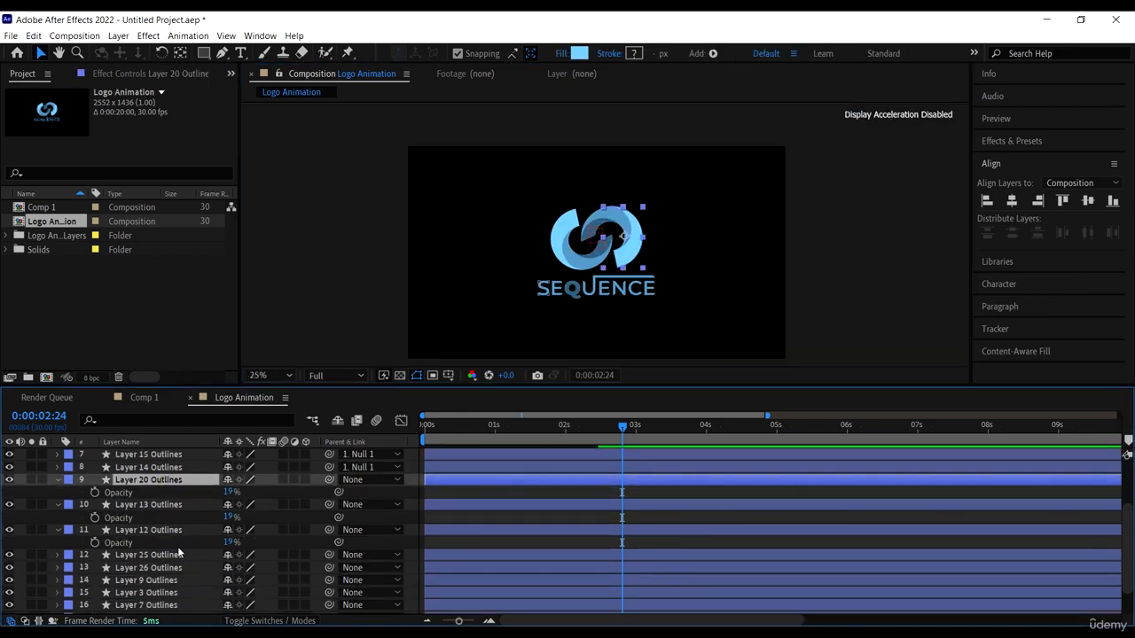
{"action": "left_click", "coordinate": [179, 530], "text": "shift"}
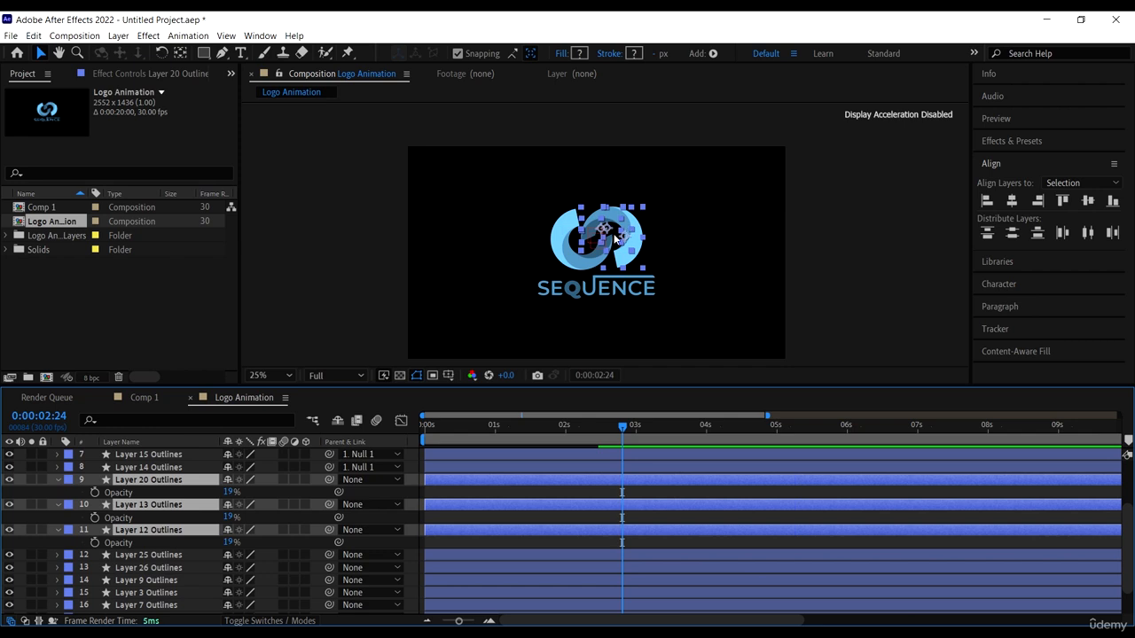
{"action": "scroll", "coordinate": [203, 529], "scroll_direction": "up", "scroll_amount": 2}
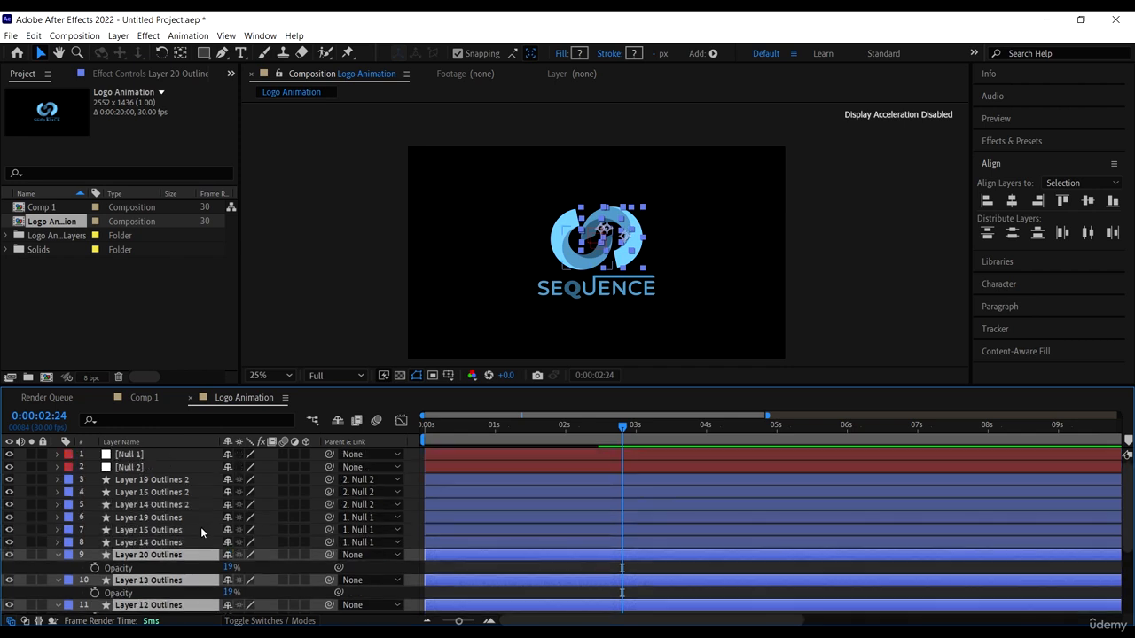
{"action": "key", "text": "Delete"}
{"action": "scroll", "coordinate": [604, 225], "scroll_direction": "up", "scroll_amount": 2}
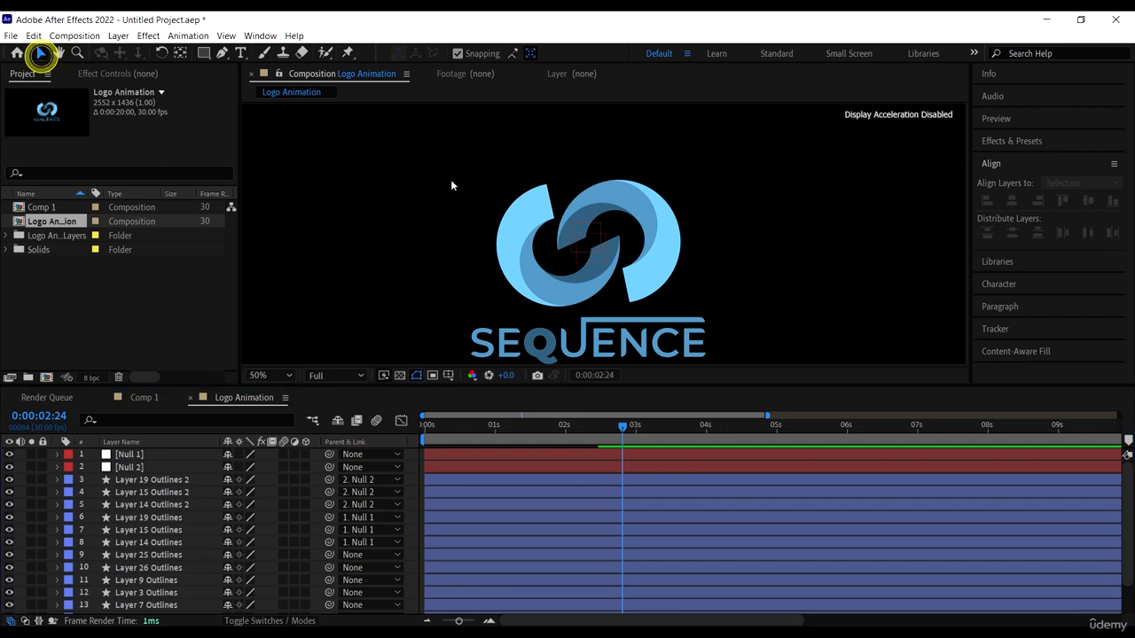
Play the logo animation from the first frame and inspect the two swirls closely at 0:00:01:11
{"action": "scroll", "coordinate": [450, 179], "scroll_direction": "down", "scroll_amount": 2}
{"action": "left_click", "coordinate": [608, 429]}
{"action": "left_click", "coordinate": [421, 431]}
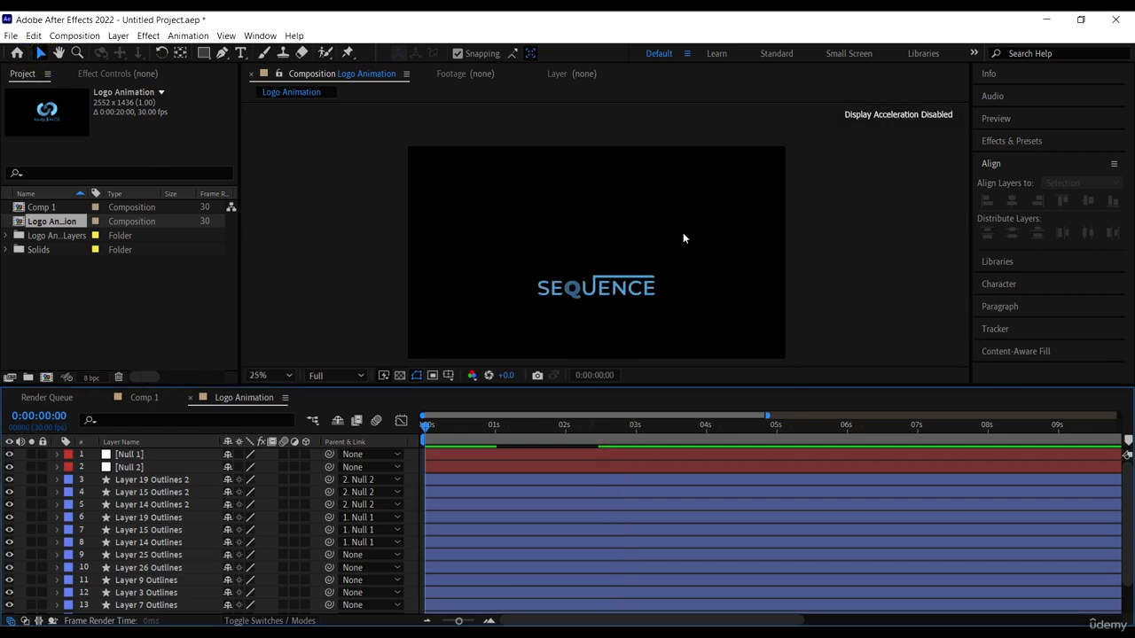
{"action": "key", "text": "space"}
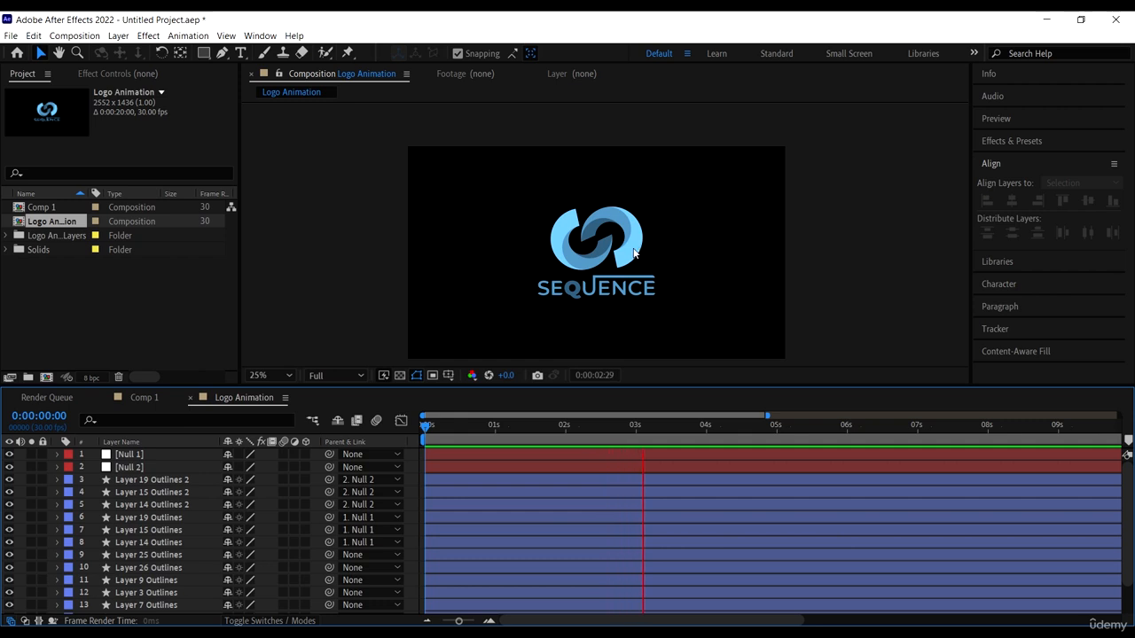
{"action": "left_click", "coordinate": [562, 427]}
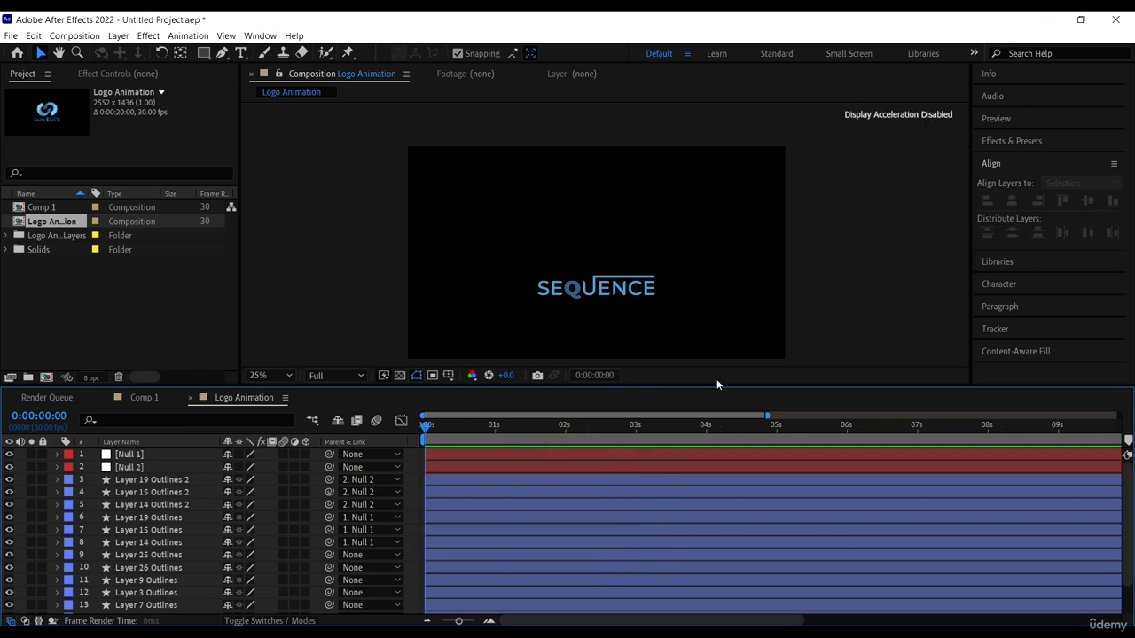
{"action": "key", "text": "space"}
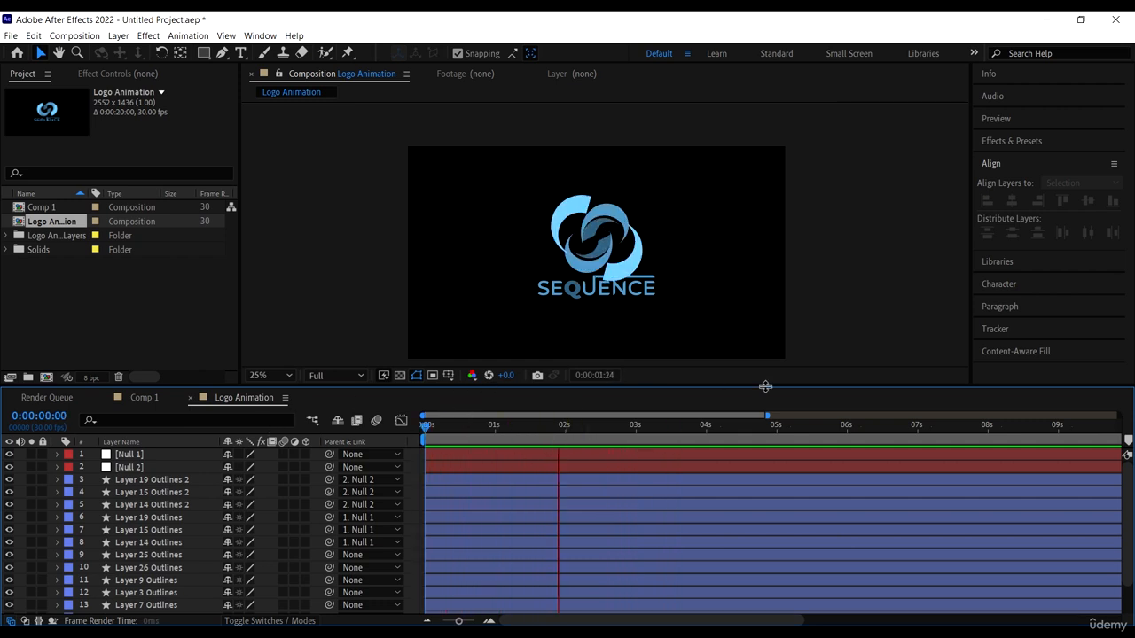
{"action": "left_click", "coordinate": [607, 432]}
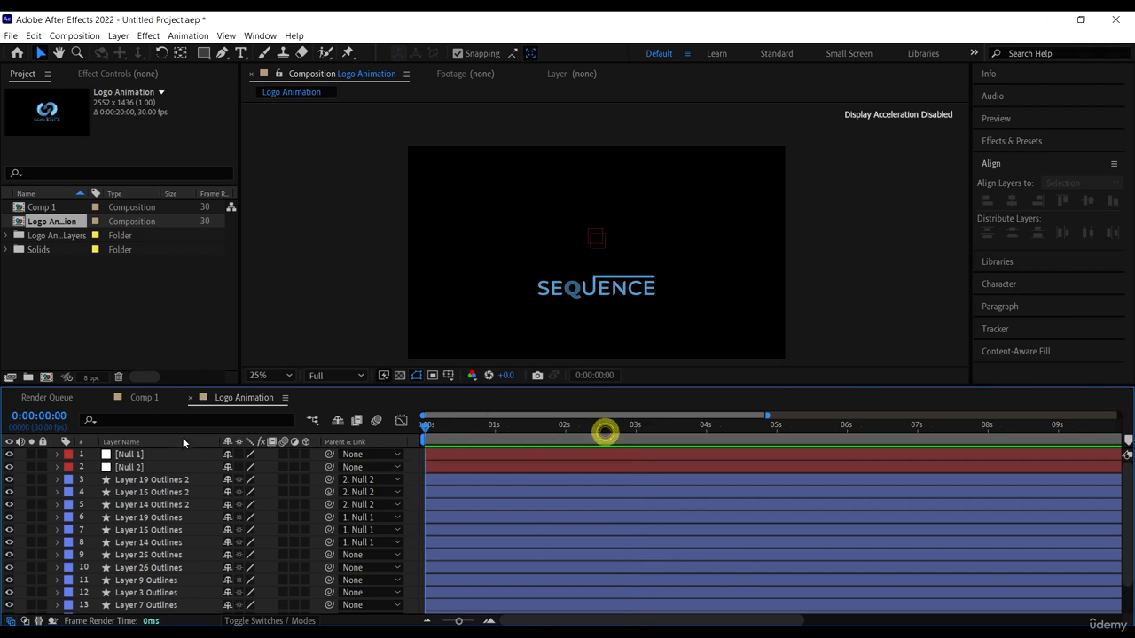
{"action": "key", "text": "space"}
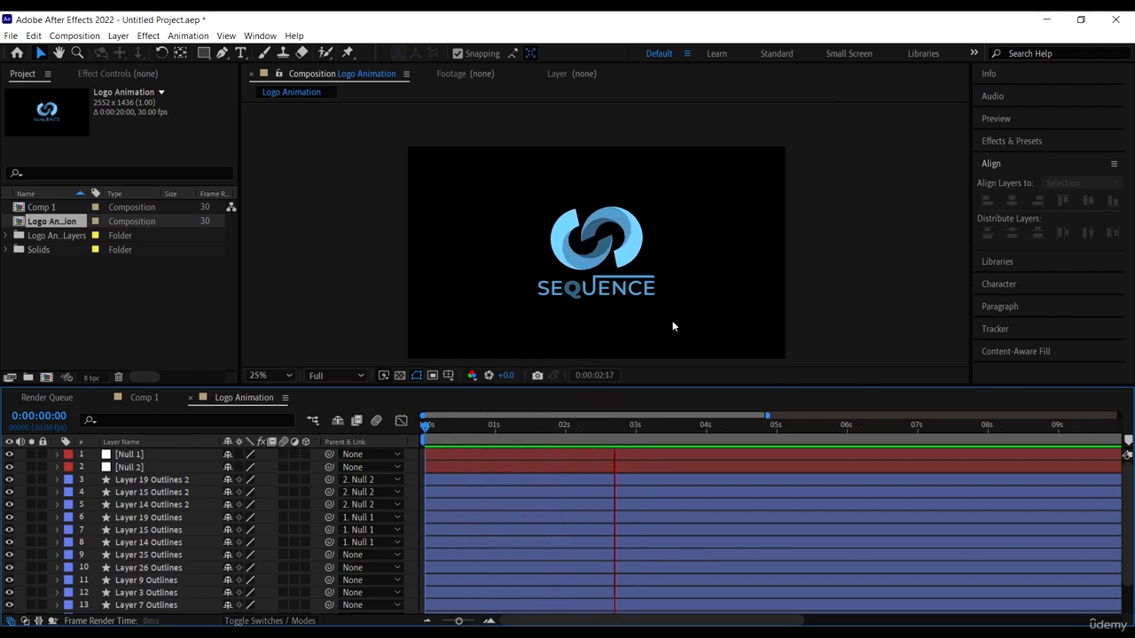
{"action": "left_click", "coordinate": [563, 438]}
{"action": "scroll", "coordinate": [613, 255], "scroll_direction": "up", "scroll_amount": 8}
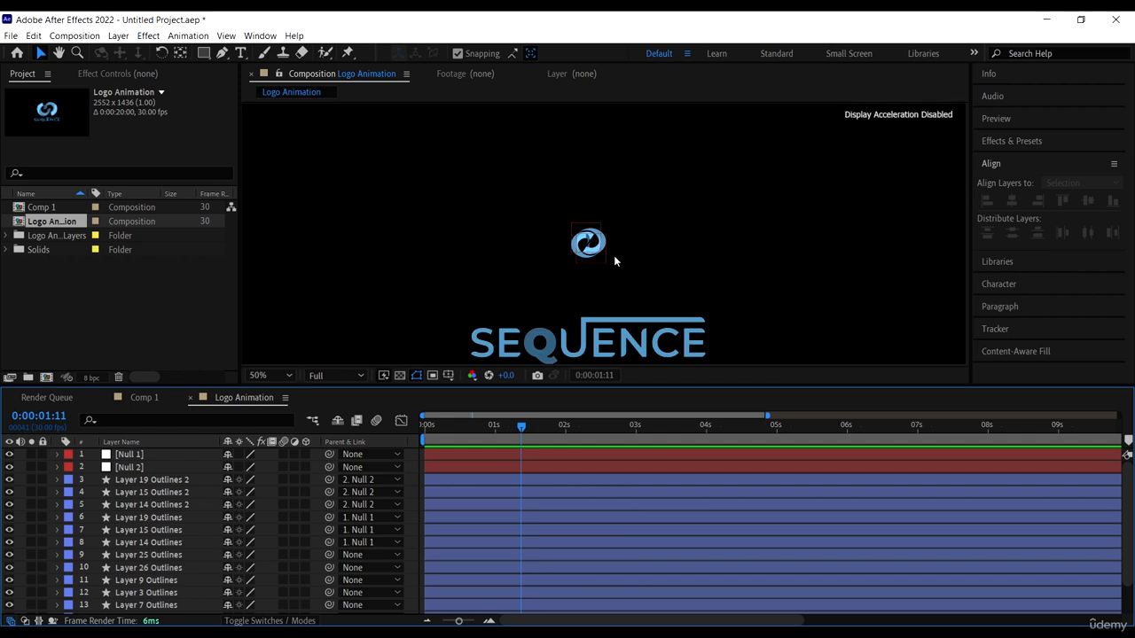
Replay the whole logo animation twice from the first frame and review how the two swirls open
{"action": "scroll", "coordinate": [581, 287], "scroll_direction": "down", "scroll_amount": 5}
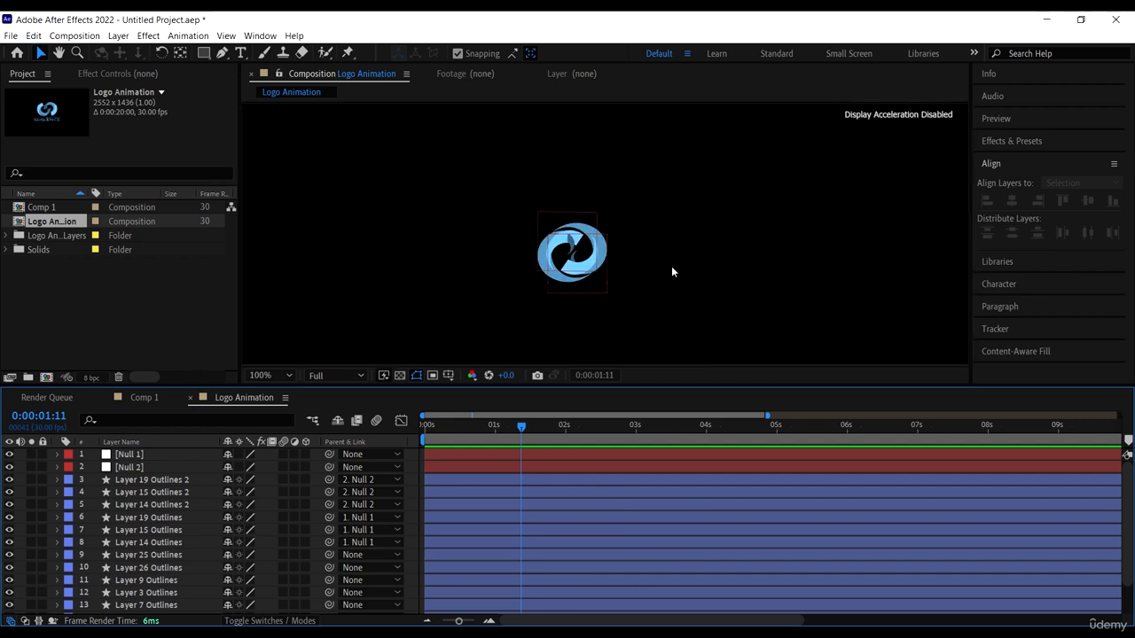
{"action": "scroll", "coordinate": [671, 266], "scroll_direction": "down", "scroll_amount": 3}
{"action": "left_click_drag", "start_coordinate": [534, 423], "coordinate": [314, 427]}
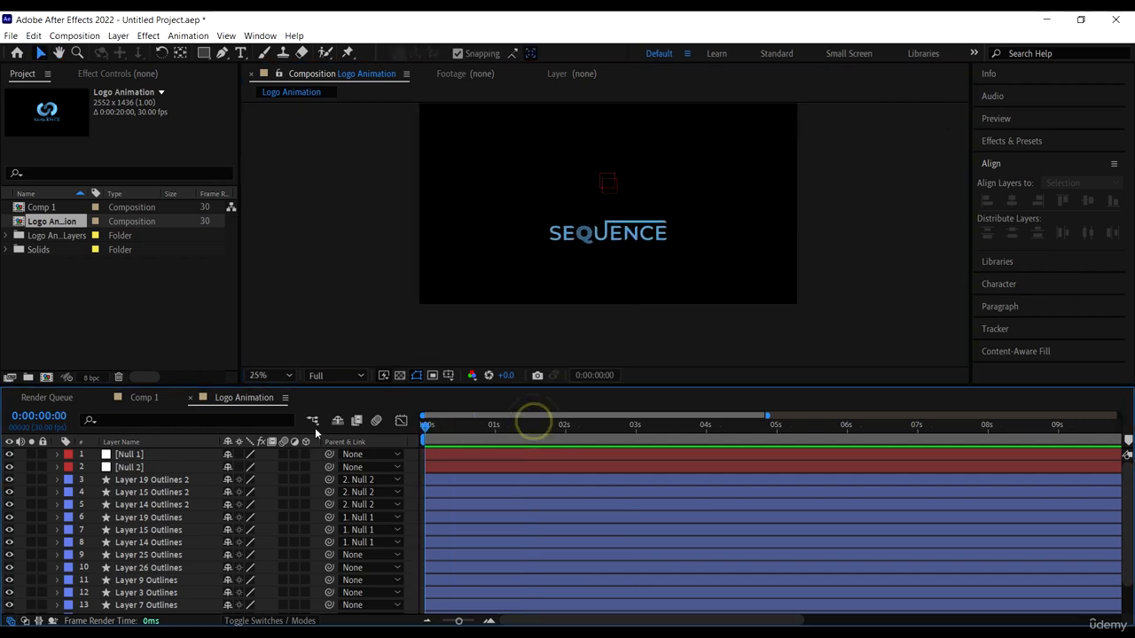
{"action": "key", "text": "space"}
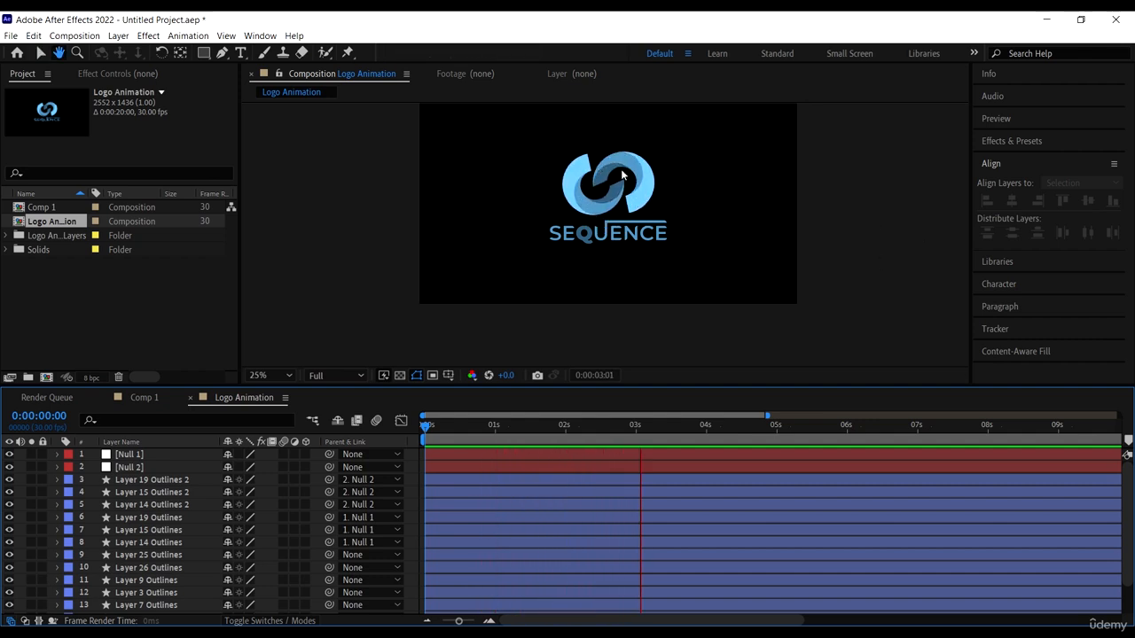
{"action": "key", "text": "space"}
{"action": "left_click_drag", "start_coordinate": [852, 234], "coordinate": [812, 278]}
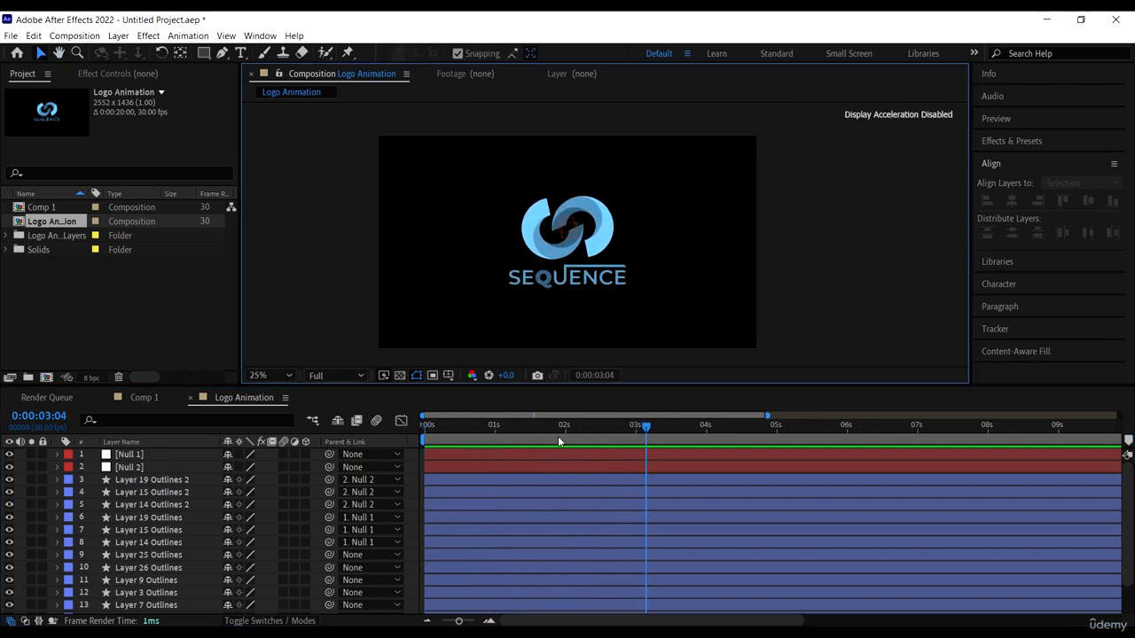
{"action": "left_click_drag", "start_coordinate": [560, 431], "coordinate": [197, 394]}
{"action": "key", "text": "space"}
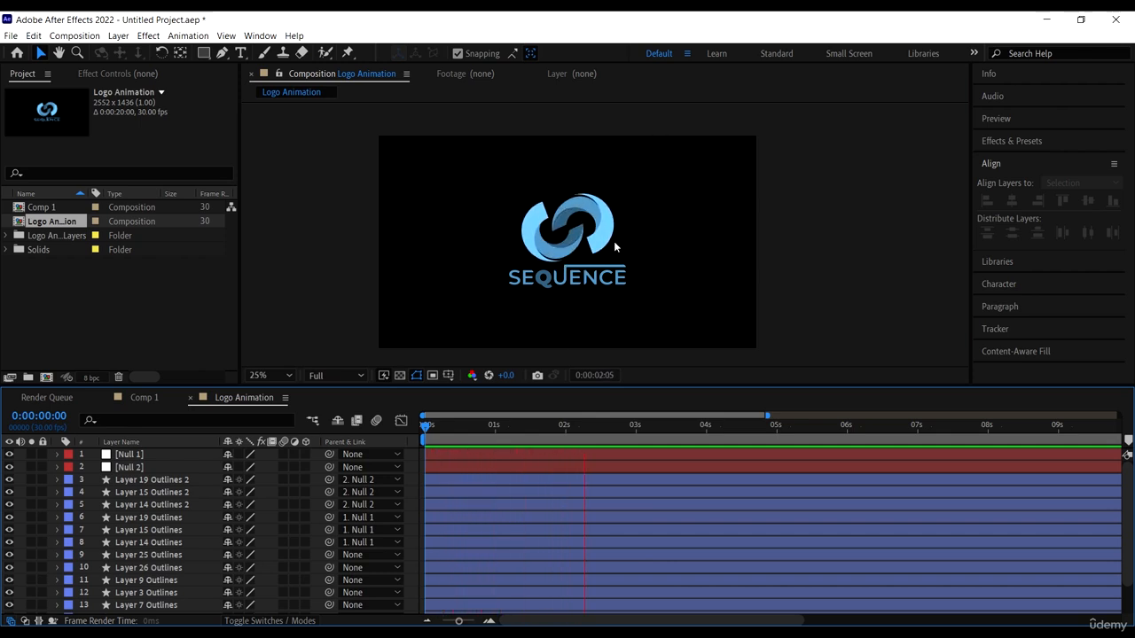
{"action": "key", "text": "space"}
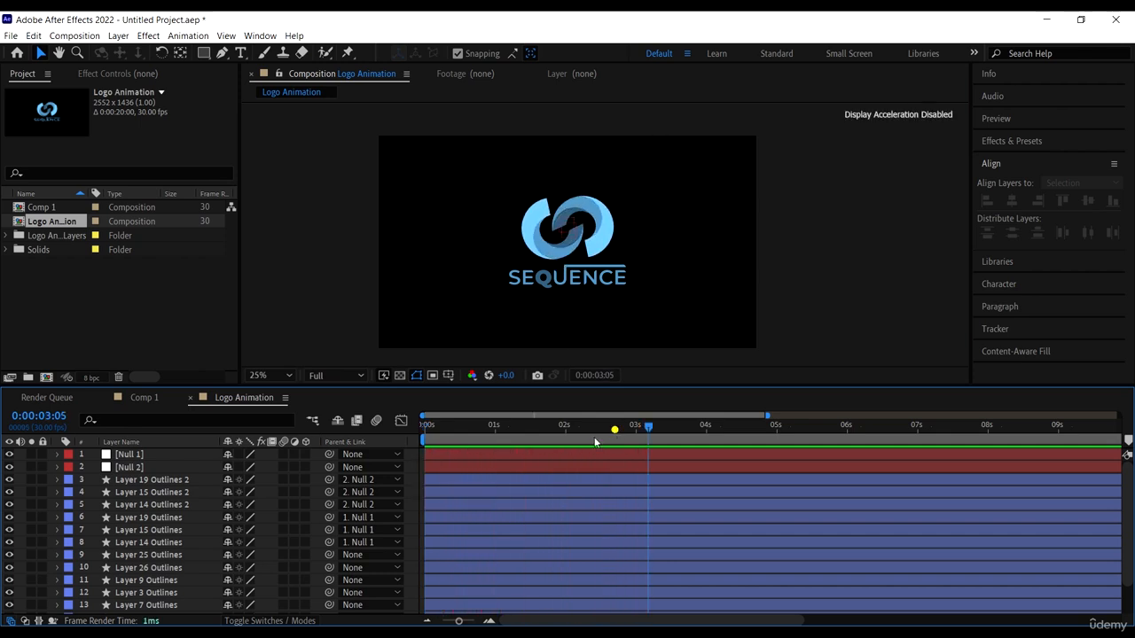
Select Null 1 and Null 2, reveal their Rotation, and set a Rotation keyframe on both at 0:00:01:28
{"action": "left_click_drag", "start_coordinate": [595, 441], "coordinate": [477, 441]}
{"action": "left_click", "coordinate": [182, 467]}
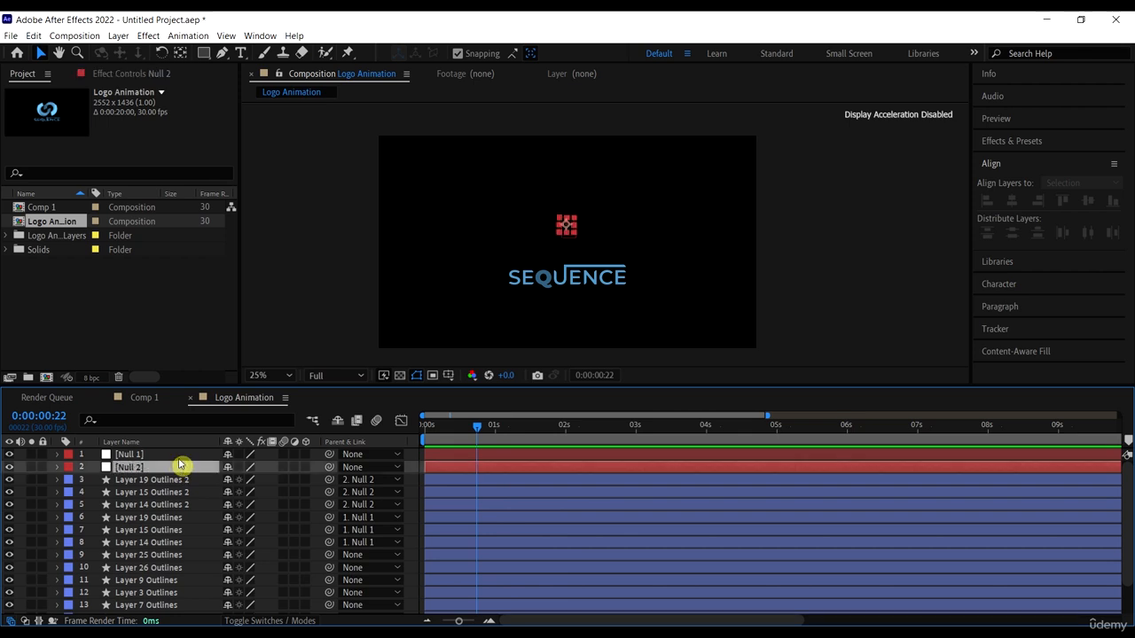
{"action": "left_click", "coordinate": [177, 454], "text": "shift"}
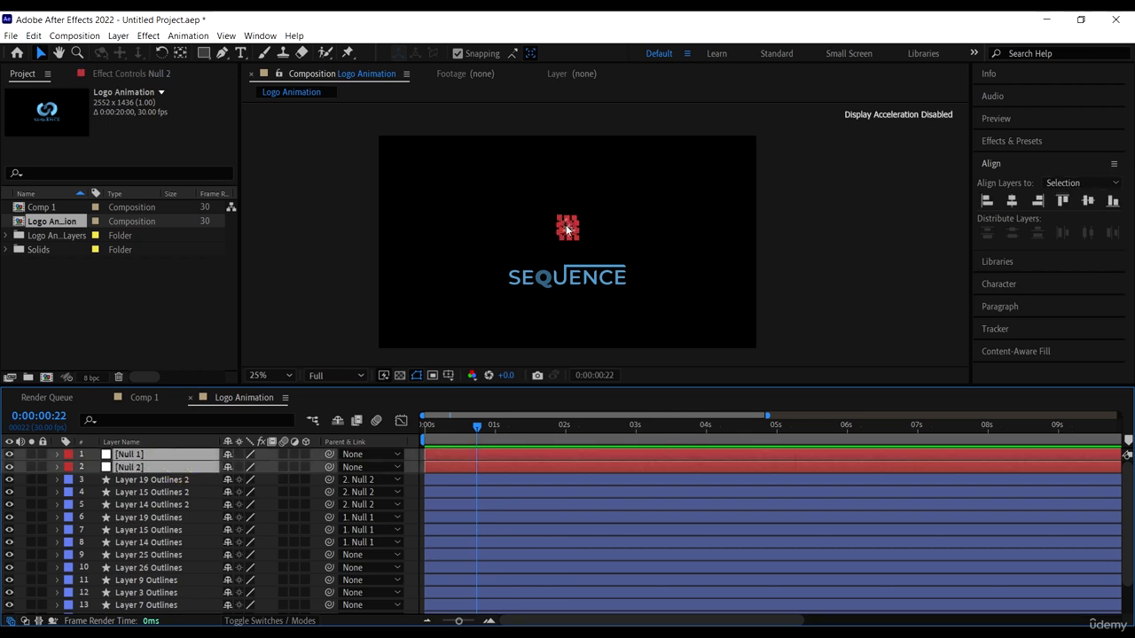
{"action": "key", "text": "period"}
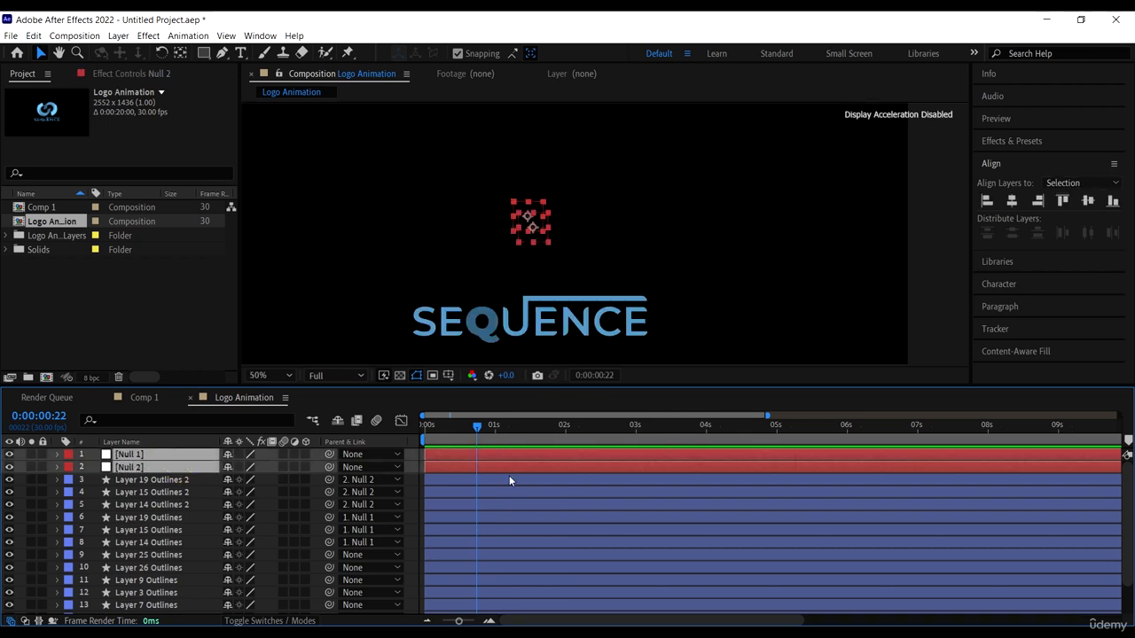
{"action": "key", "text": "comma"}
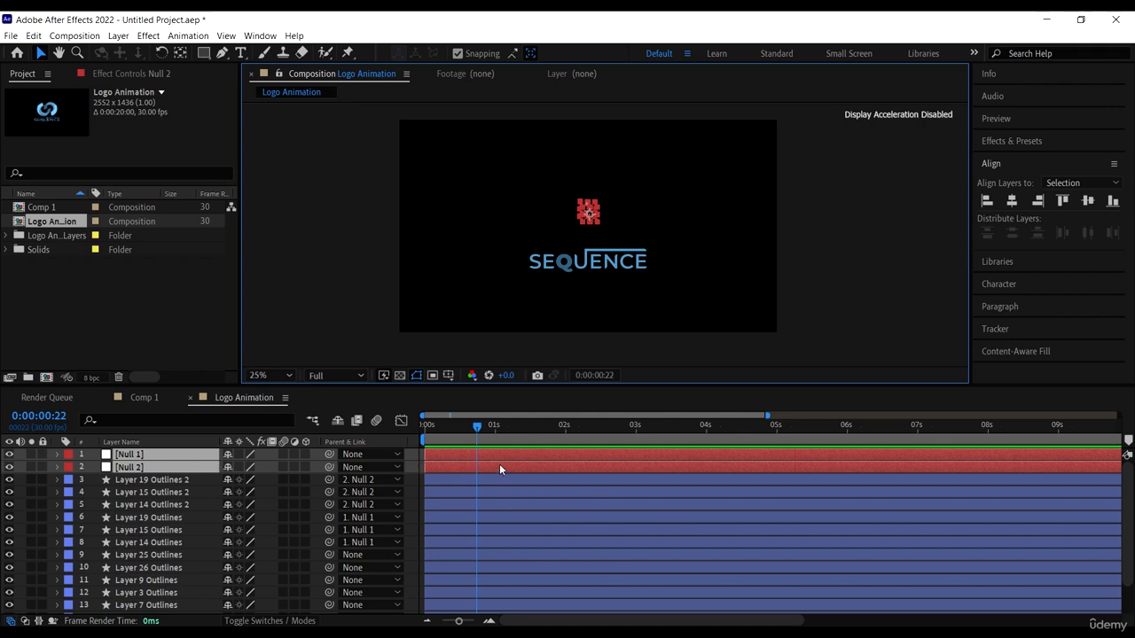
{"action": "left_click_drag", "start_coordinate": [516, 424], "coordinate": [529, 428]}
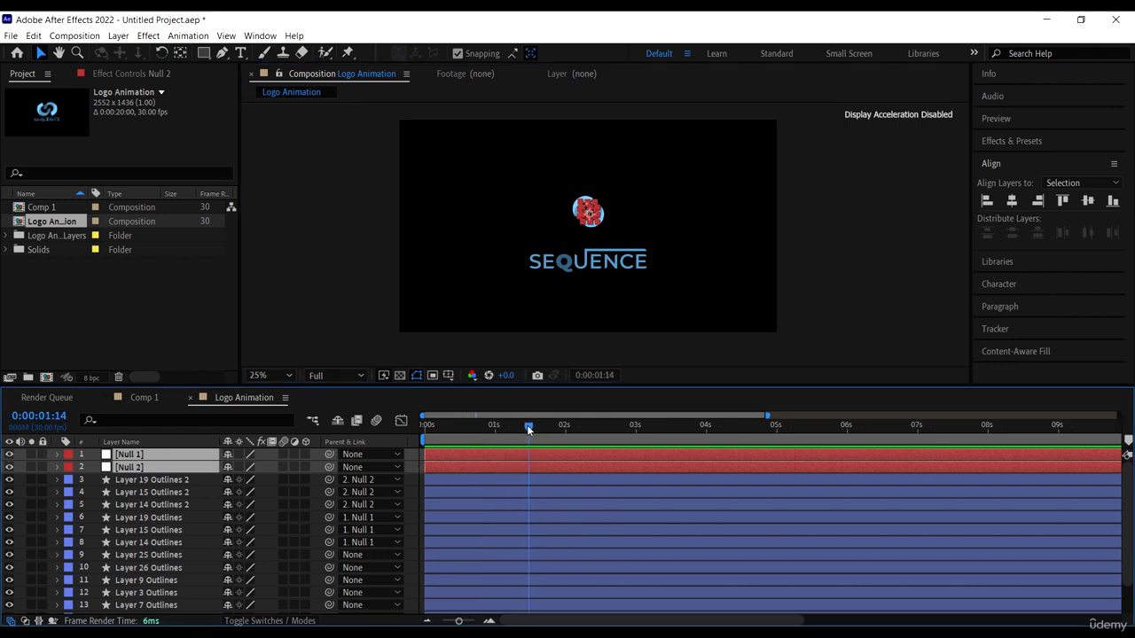
{"action": "key", "text": "r"}
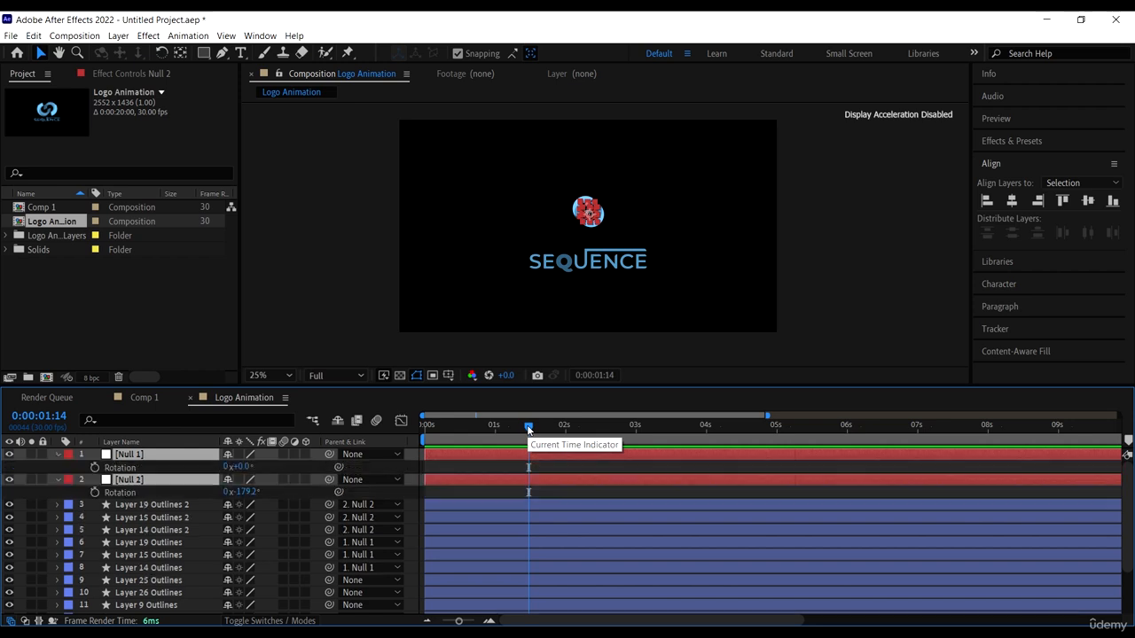
{"action": "mouse_move", "coordinate": [538, 426]}
{"action": "left_mouse_down"}
{"action": "mouse_move", "coordinate": [507, 434]}
{"action": "mouse_move", "coordinate": [560, 429]}
{"action": "left_mouse_up"}
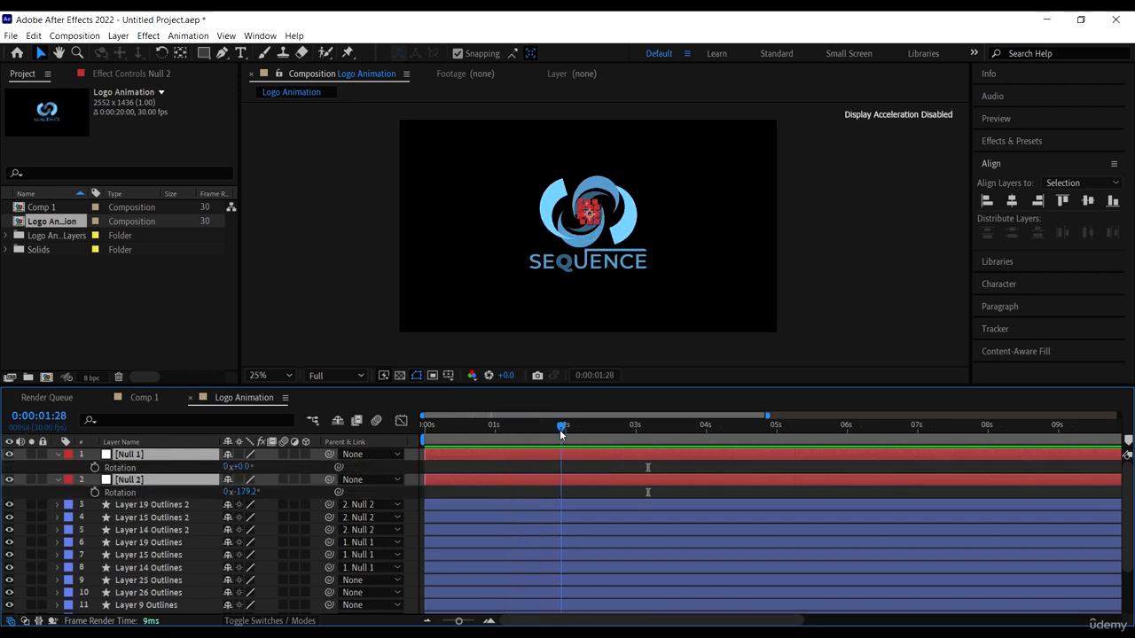
{"action": "left_click", "coordinate": [95, 469]}
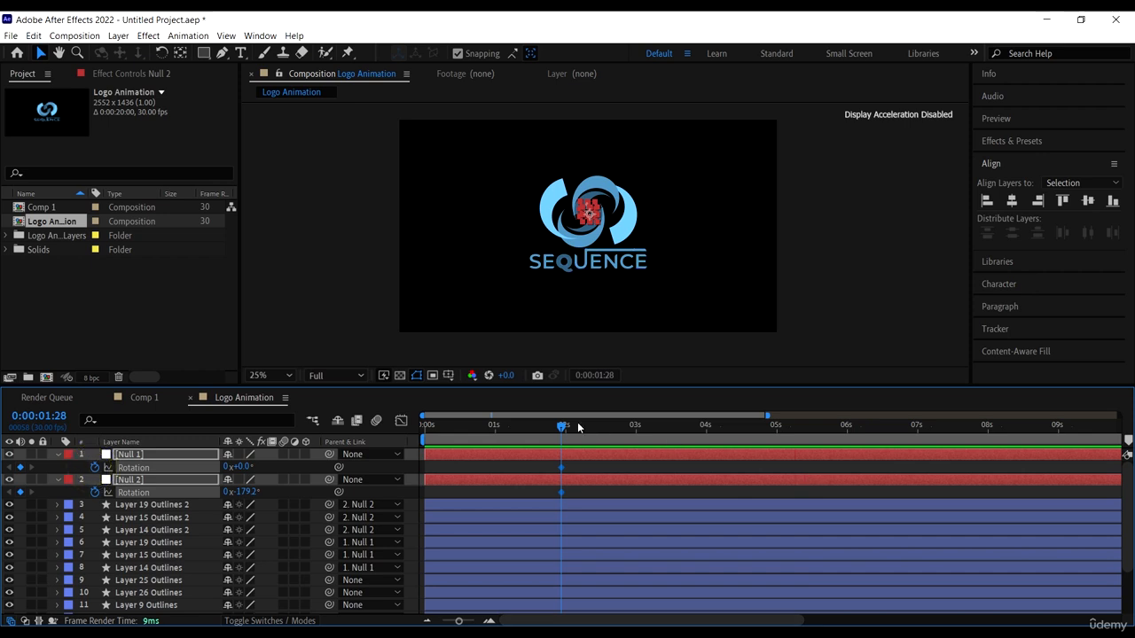
Move the Rotation keyframes of both nulls to about 0:00:02:08
{"action": "left_click_drag", "start_coordinate": [560, 430], "coordinate": [586, 439]}
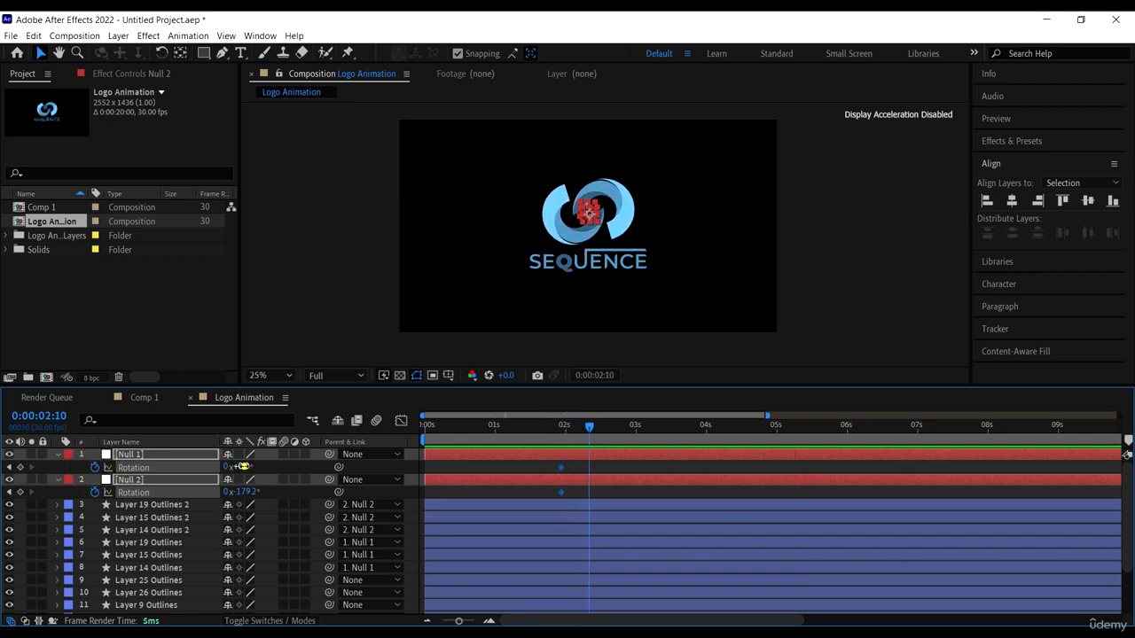
{"action": "left_click_drag", "start_coordinate": [243, 466], "coordinate": [161, 463]}
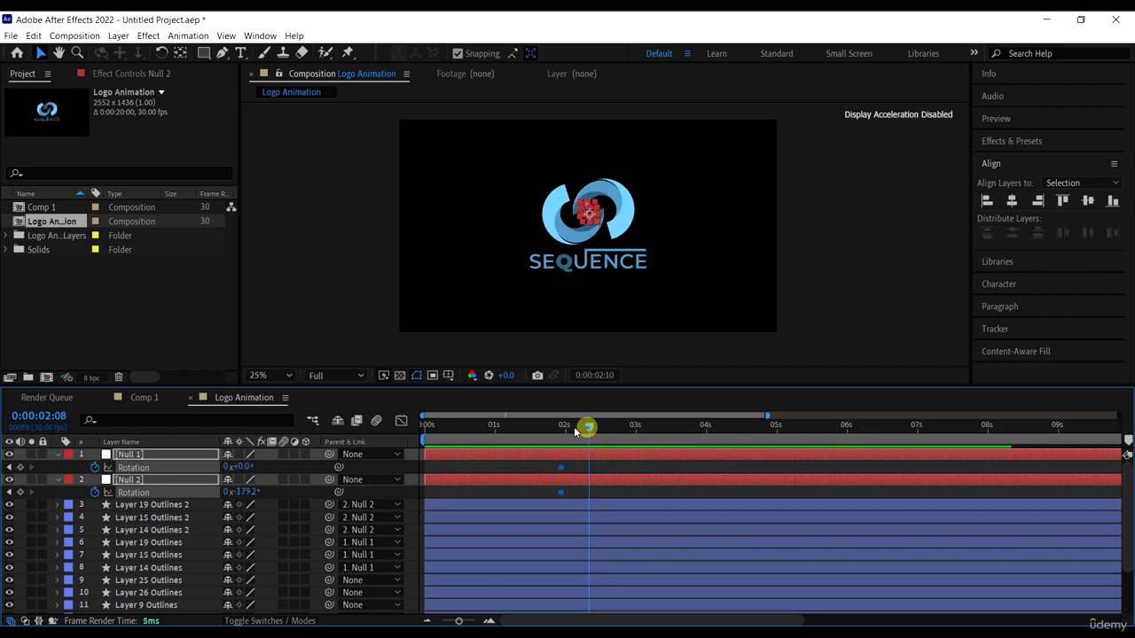
{"action": "left_click_drag", "start_coordinate": [589, 428], "coordinate": [534, 428]}
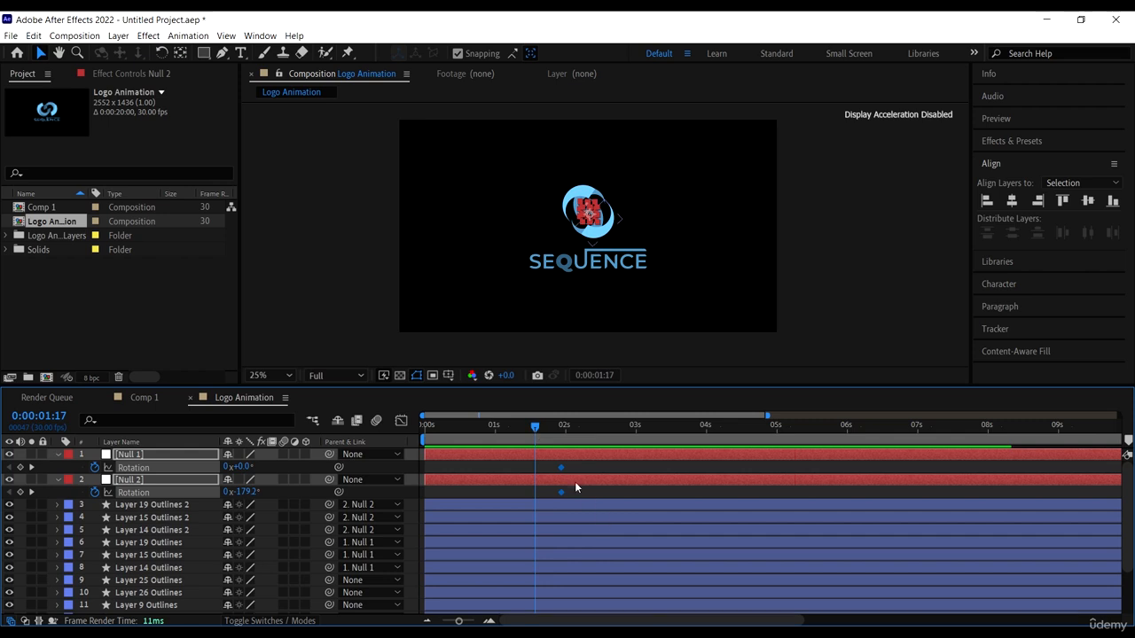
{"action": "left_click_drag", "start_coordinate": [560, 468], "coordinate": [583, 474]}
Try Rotation keyframes at 0:00:01:29 on both nulls, with Null 1 at -90° and Null 2 at -269.2°
{"action": "left_click_drag", "start_coordinate": [560, 432], "coordinate": [564, 431]}
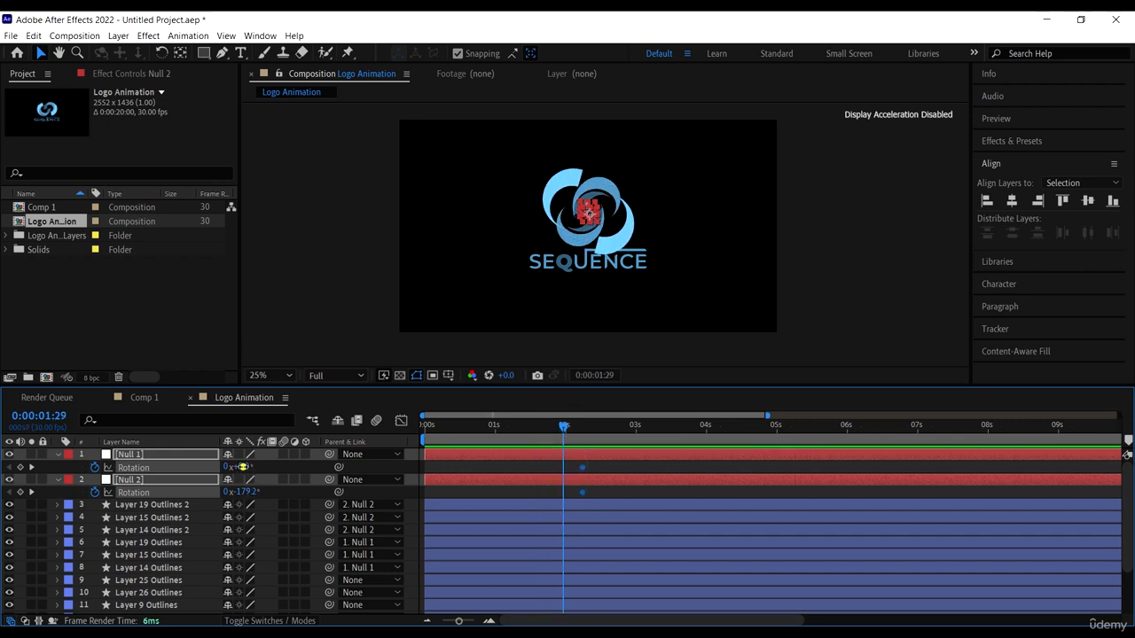
{"action": "left_click_drag", "start_coordinate": [242, 467], "coordinate": [359, 477]}
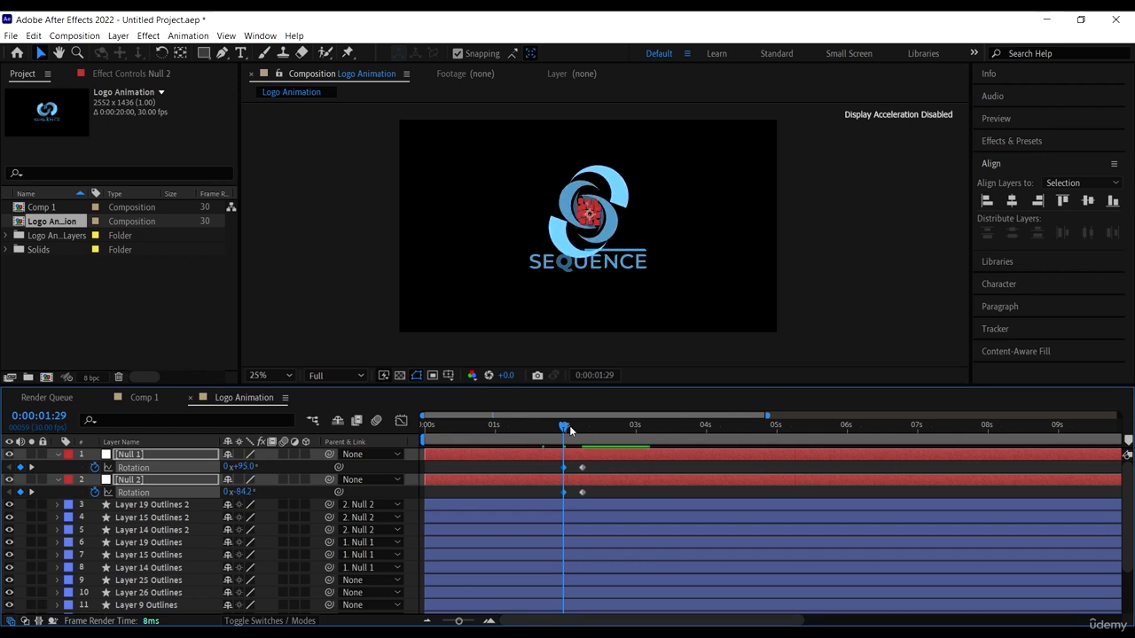
{"action": "mouse_move", "coordinate": [568, 429]}
{"action": "left_mouse_down"}
{"action": "mouse_move", "coordinate": [596, 438]}
{"action": "mouse_move", "coordinate": [564, 434]}
{"action": "left_mouse_up"}
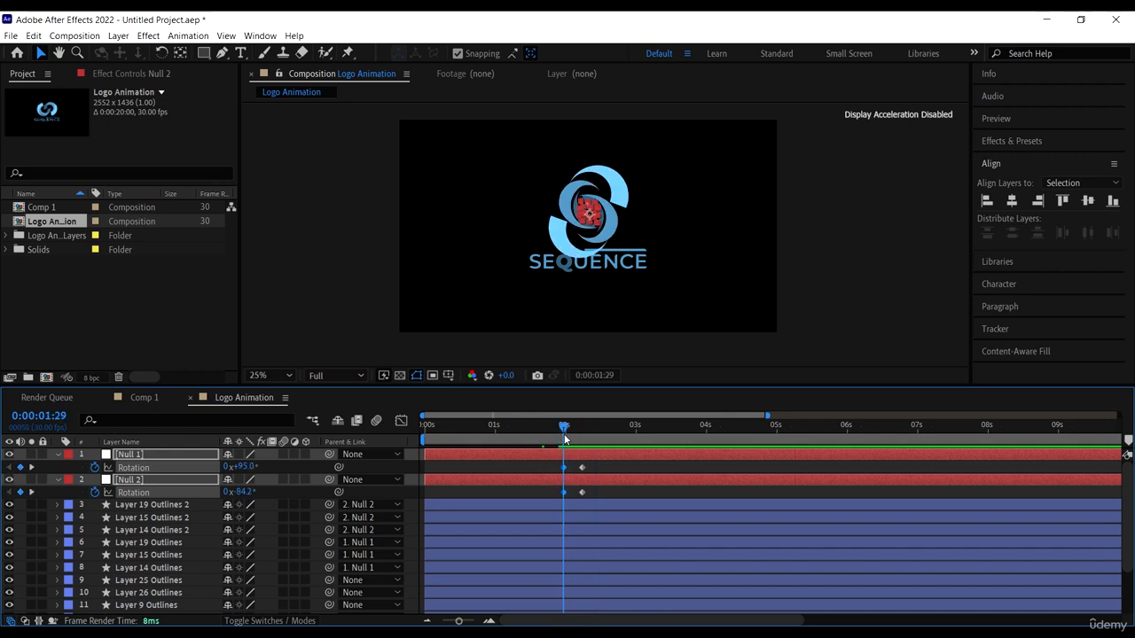
{"action": "left_click_drag", "start_coordinate": [247, 466], "coordinate": [148, 481]}
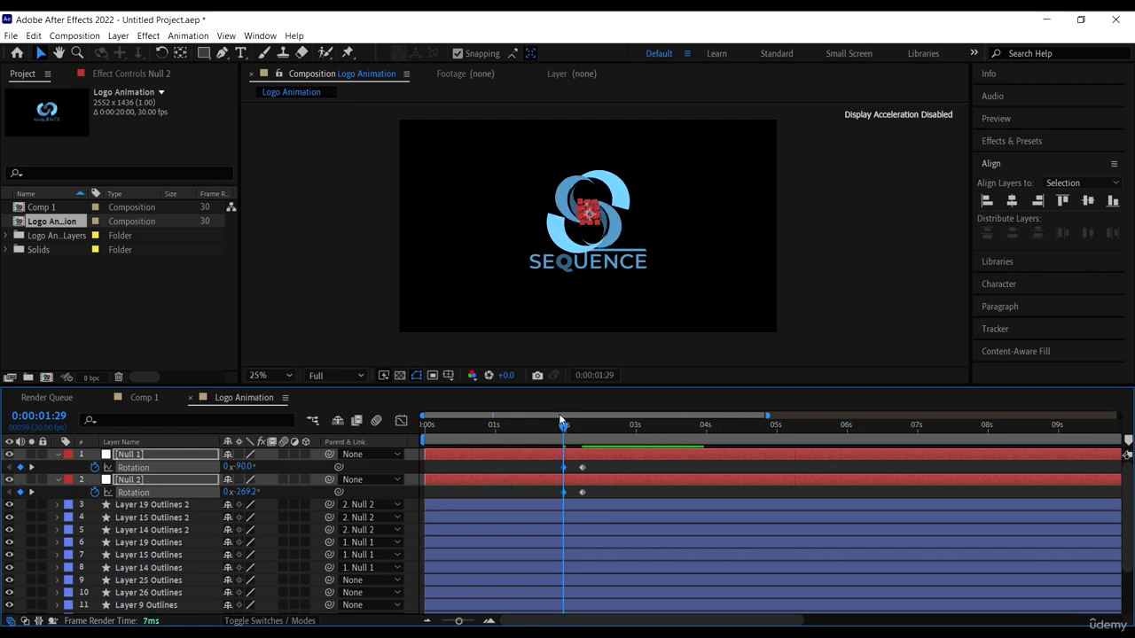
Preview the spin from 0:00:01:01 and remove both nulls' Rotation keyframes at 0:00:01:29
{"action": "left_click_drag", "start_coordinate": [558, 415], "coordinate": [499, 425]}
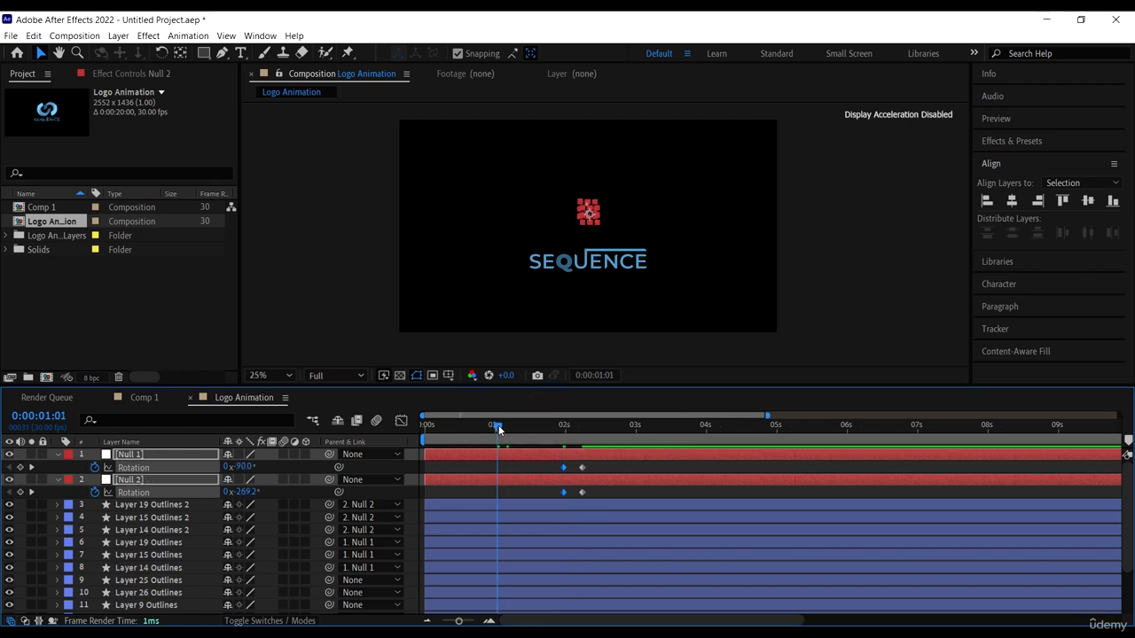
{"action": "key", "text": "space"}
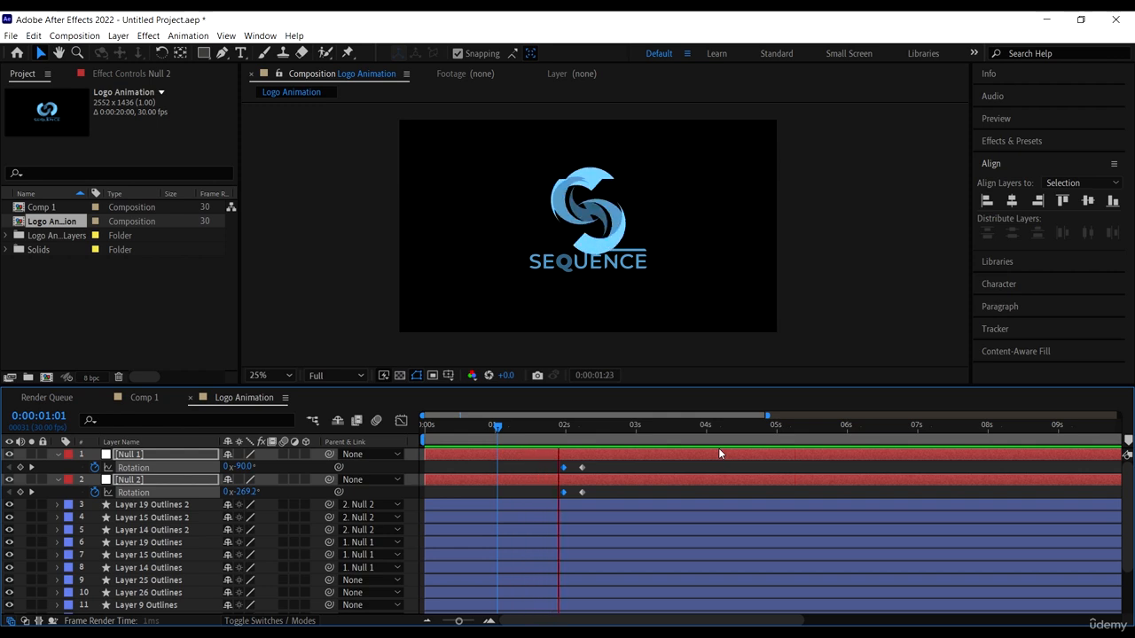
{"action": "key", "text": "space"}
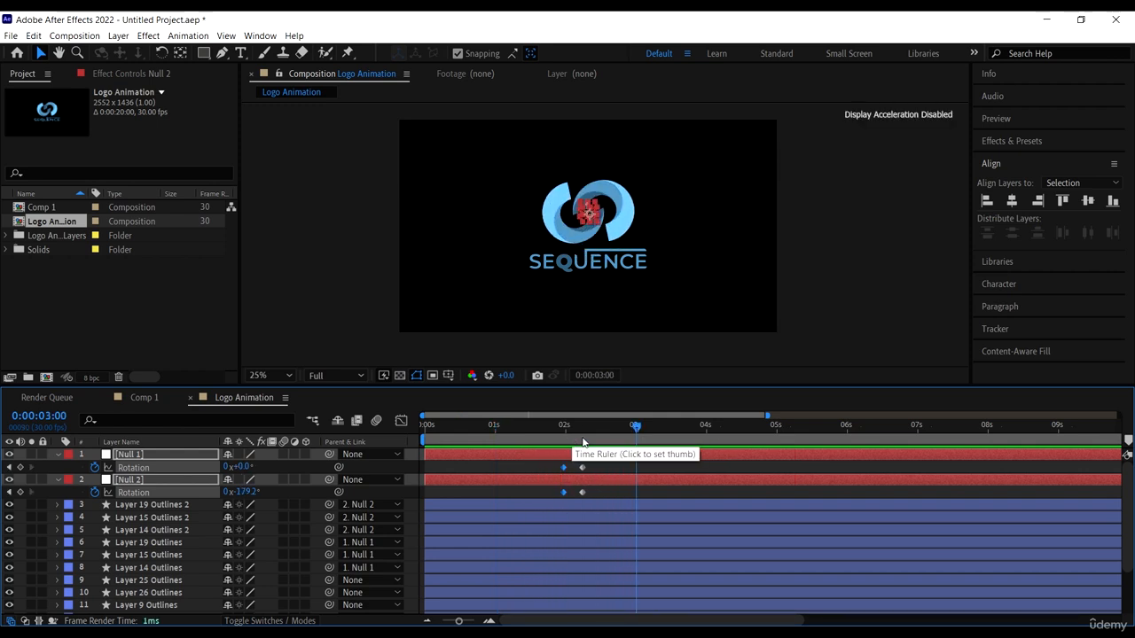
{"action": "key", "text": "j"}
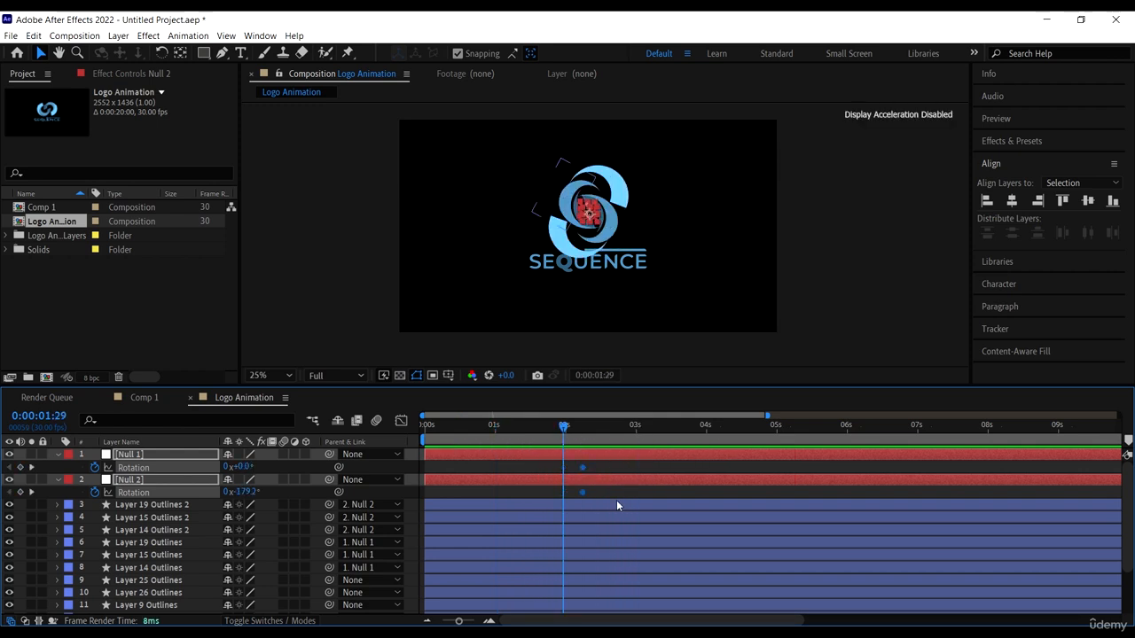
Add Rotation keyframes to both nulls at 0:00:00:26, and at 0:00:01:20 rotate Null 1 to -180° and Null 2 to -359.2°
{"action": "left_click_drag", "start_coordinate": [562, 430], "coordinate": [487, 455]}
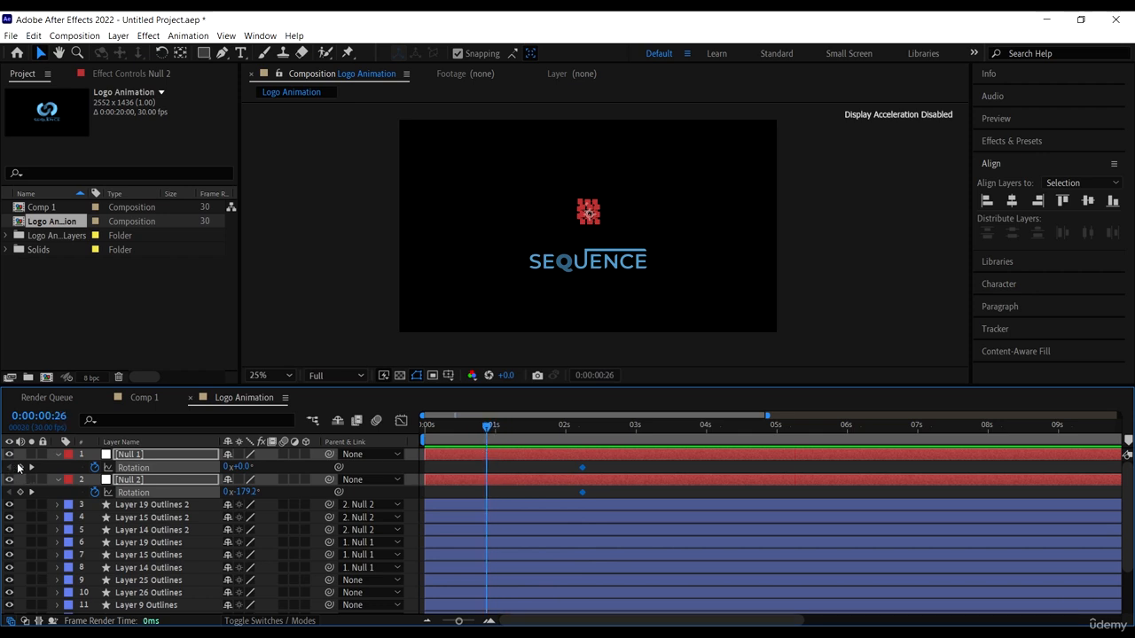
{"action": "left_click", "coordinate": [19, 468]}
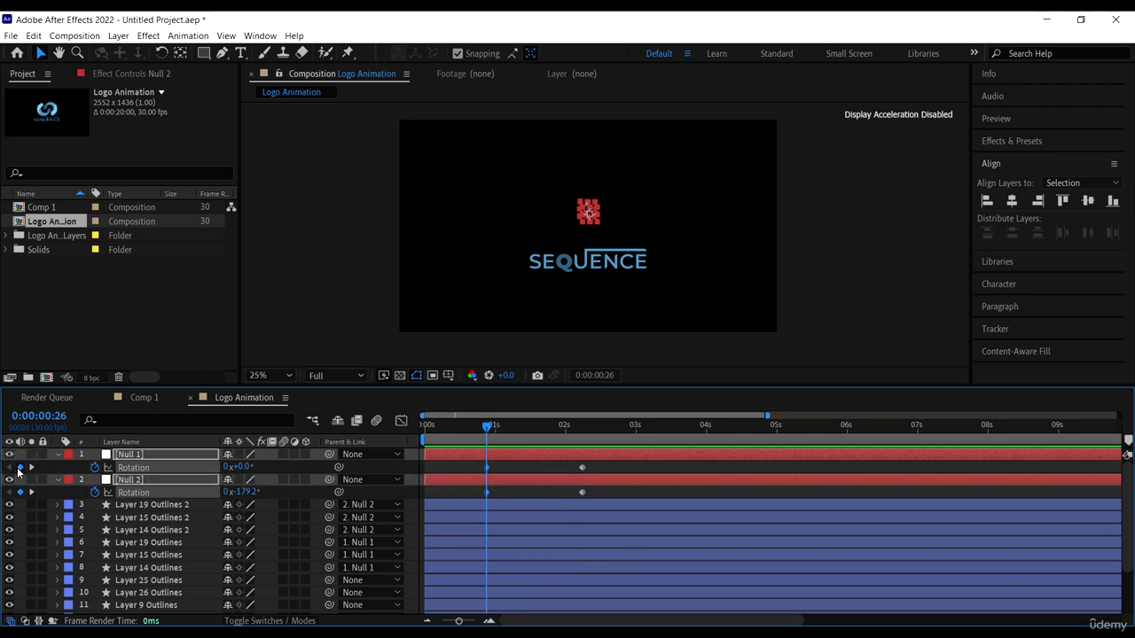
{"action": "mouse_move", "coordinate": [526, 431]}
{"action": "left_mouse_down"}
{"action": "mouse_move", "coordinate": [555, 439]}
{"action": "mouse_move", "coordinate": [543, 437]}
{"action": "left_mouse_up"}
{"action": "left_click_drag", "start_coordinate": [248, 470], "coordinate": [100, 464]}
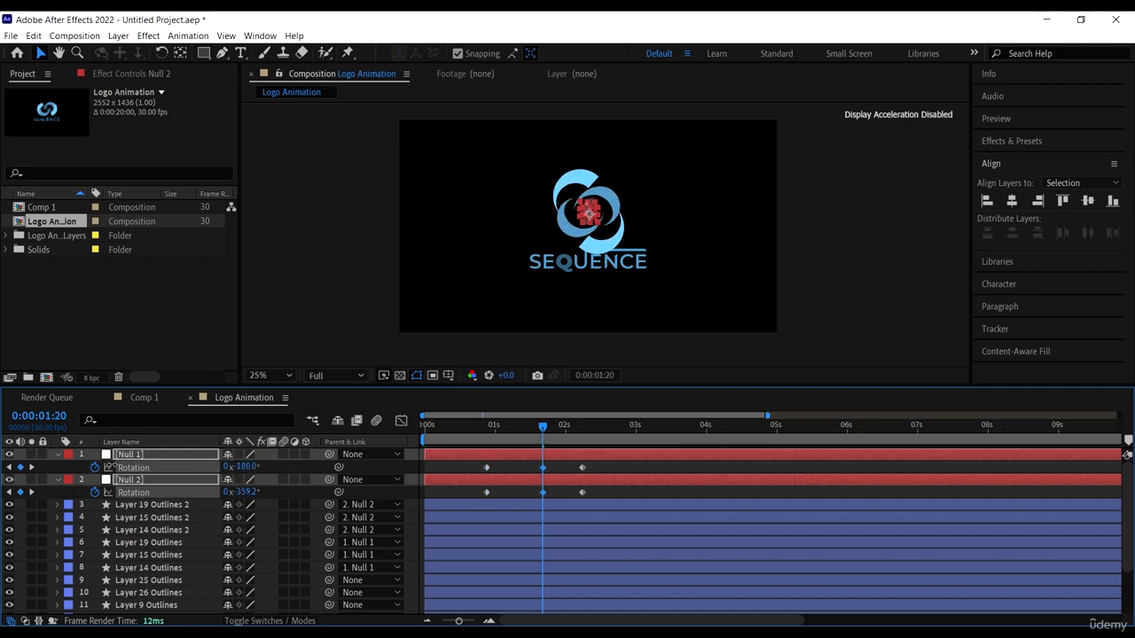
Preview the spin from 0:00:00:17 and move both nulls' first Rotation keyframes to about 0:00:01:05
{"action": "left_click", "coordinate": [465, 438]}
{"action": "key", "text": "space"}
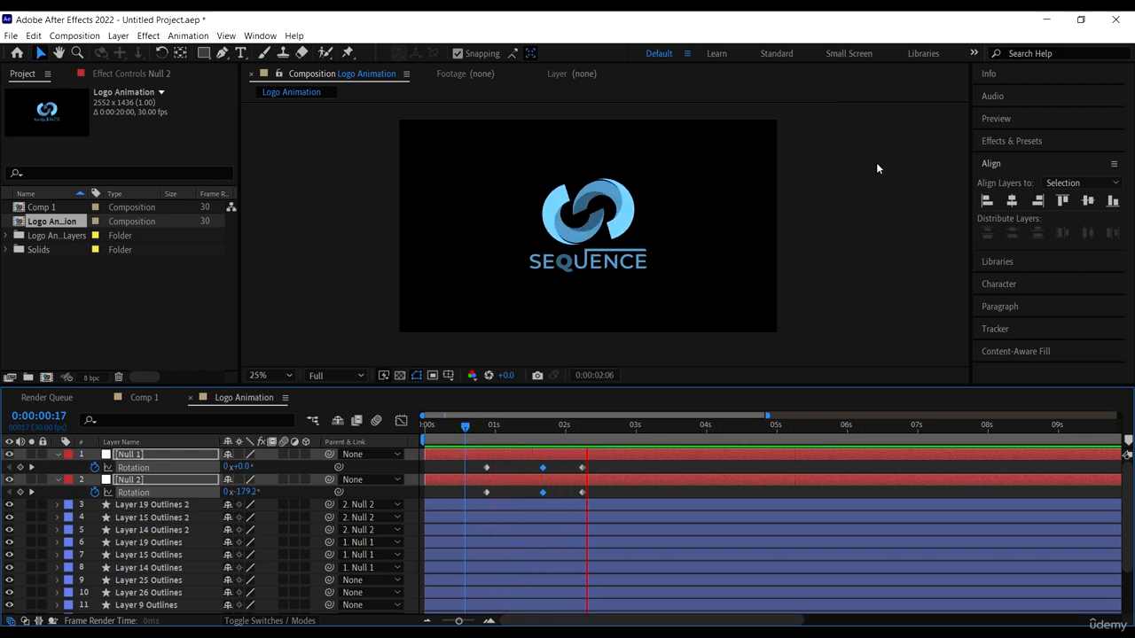
{"action": "key", "text": "space"}
{"action": "mouse_move", "coordinate": [520, 438]}
{"action": "left_mouse_down"}
{"action": "mouse_move", "coordinate": [511, 425]}
{"action": "mouse_move", "coordinate": [553, 449]}
{"action": "mouse_move", "coordinate": [489, 452]}
{"action": "mouse_move", "coordinate": [518, 458]}
{"action": "left_mouse_up"}
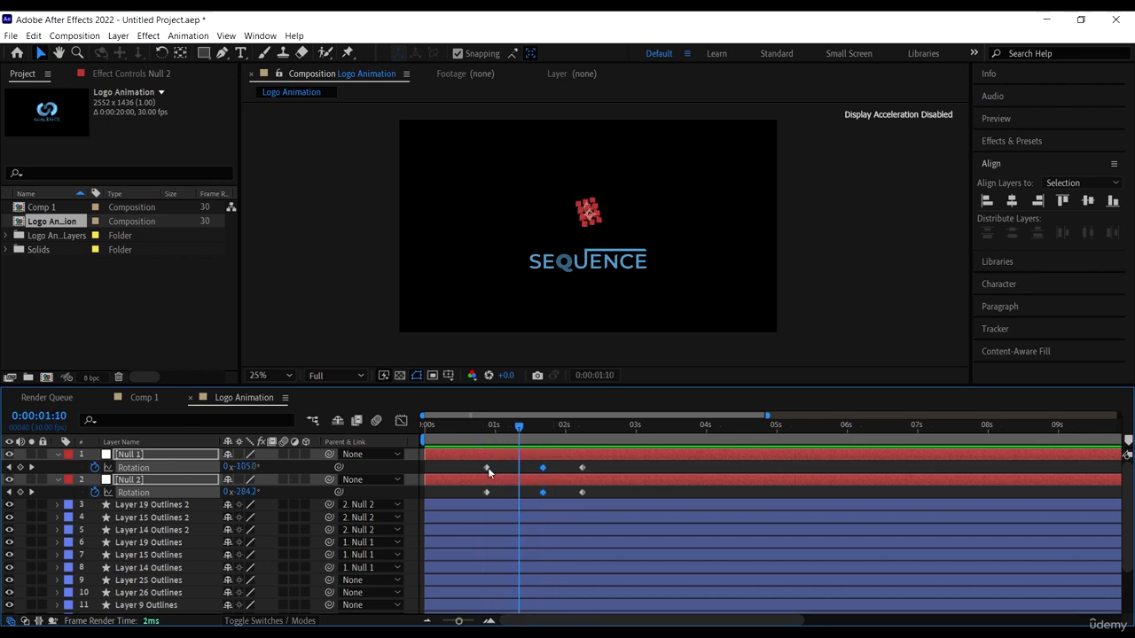
{"action": "left_click", "coordinate": [487, 467]}
{"action": "left_click", "coordinate": [487, 492], "text": "shift"}
{"action": "left_click_drag", "start_coordinate": [486, 492], "coordinate": [506, 493]}
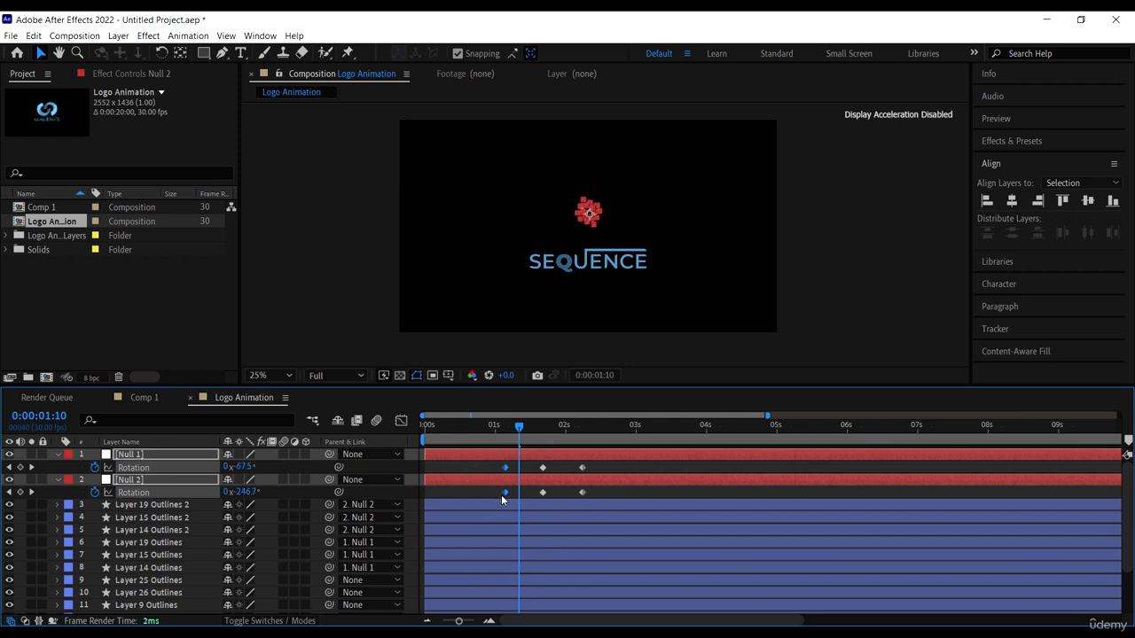
Shift both nulls' middle and last Rotation keyframes to about 0:00:02:05 and 0:00:02:21, and preview the slower-starting spin
{"action": "left_click", "coordinate": [494, 431]}
{"action": "key", "text": "space"}
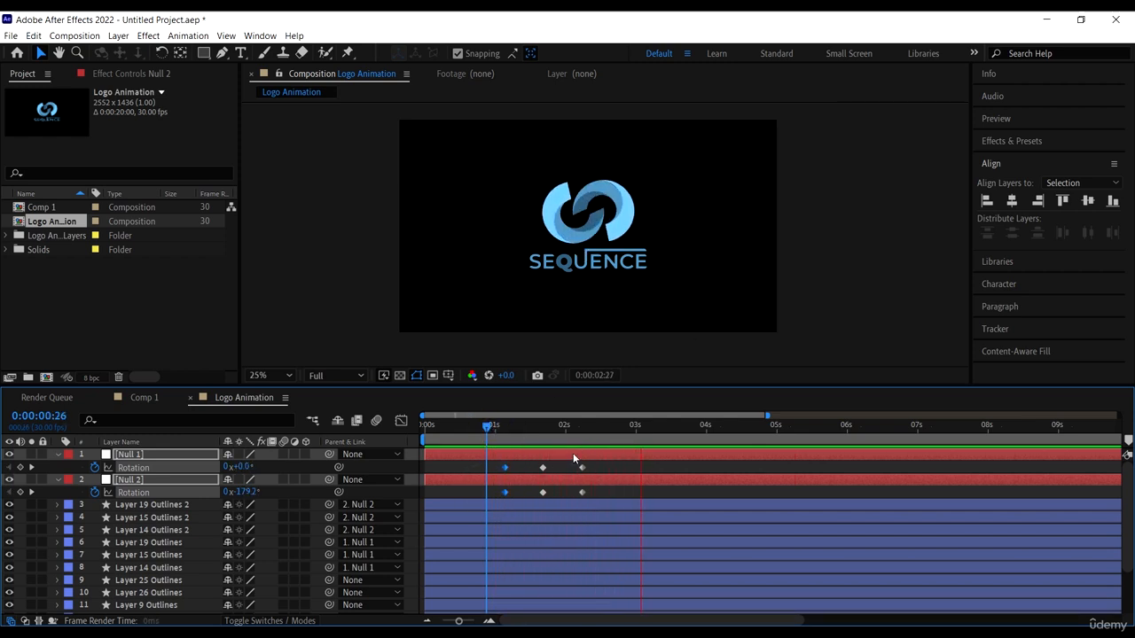
{"action": "left_click_drag", "start_coordinate": [498, 430], "coordinate": [573, 500]}
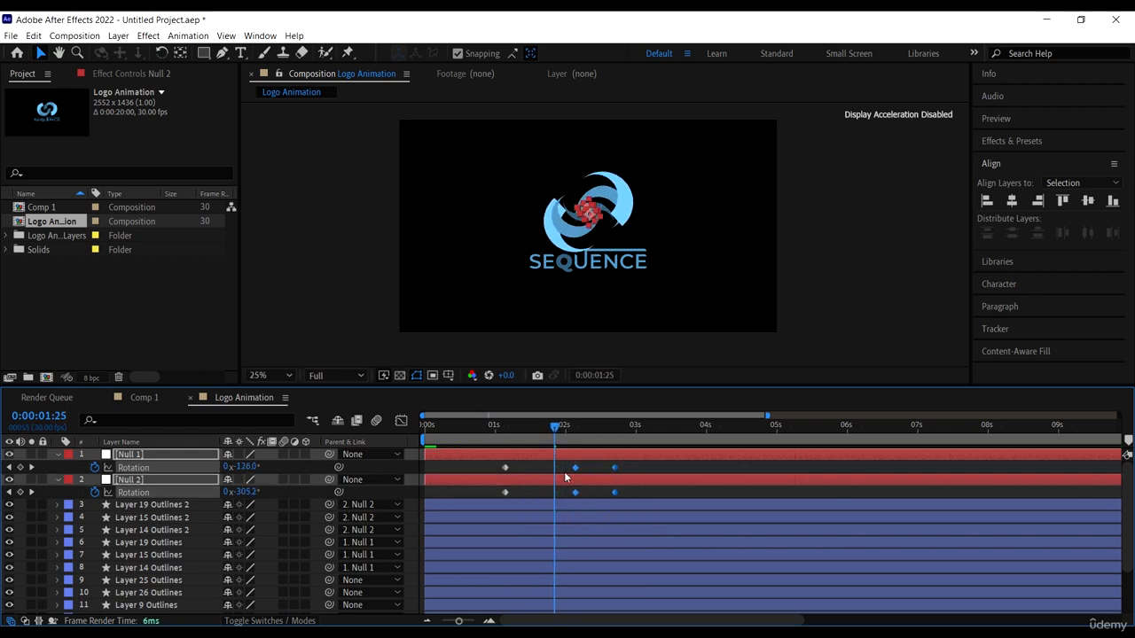
{"action": "left_click", "coordinate": [494, 425]}
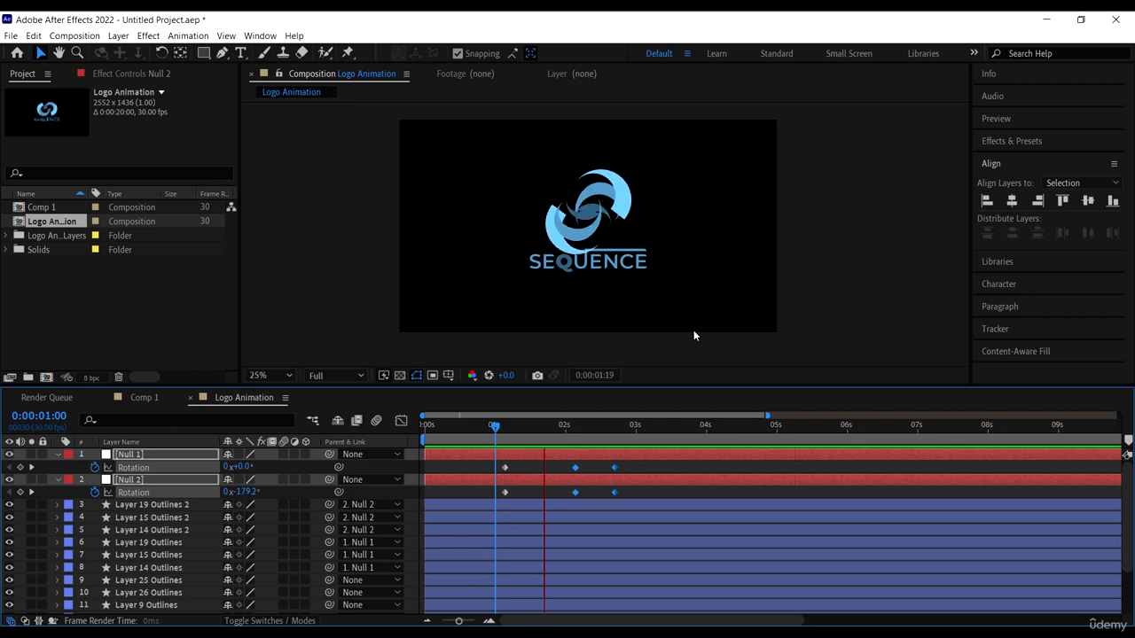
{"action": "left_click", "coordinate": [499, 431]}
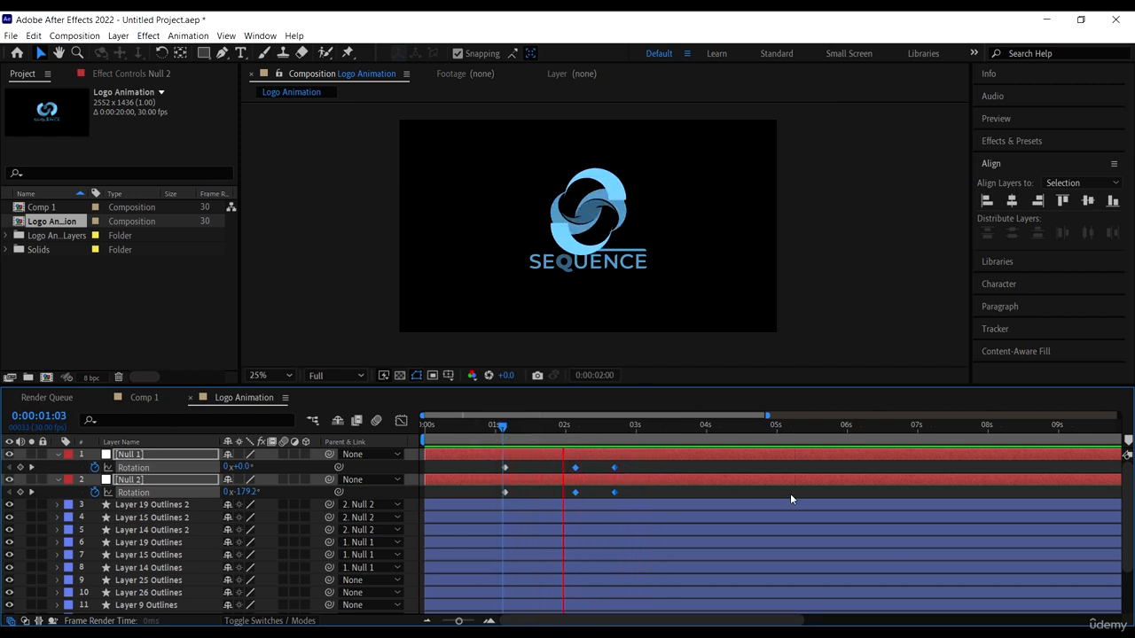
Shift both nulls' middle and last Rotation keyframes to about 0:00:01:29 and 0:00:02:16, and preview the spin from 0:00:01:00
{"action": "key", "text": "space"}
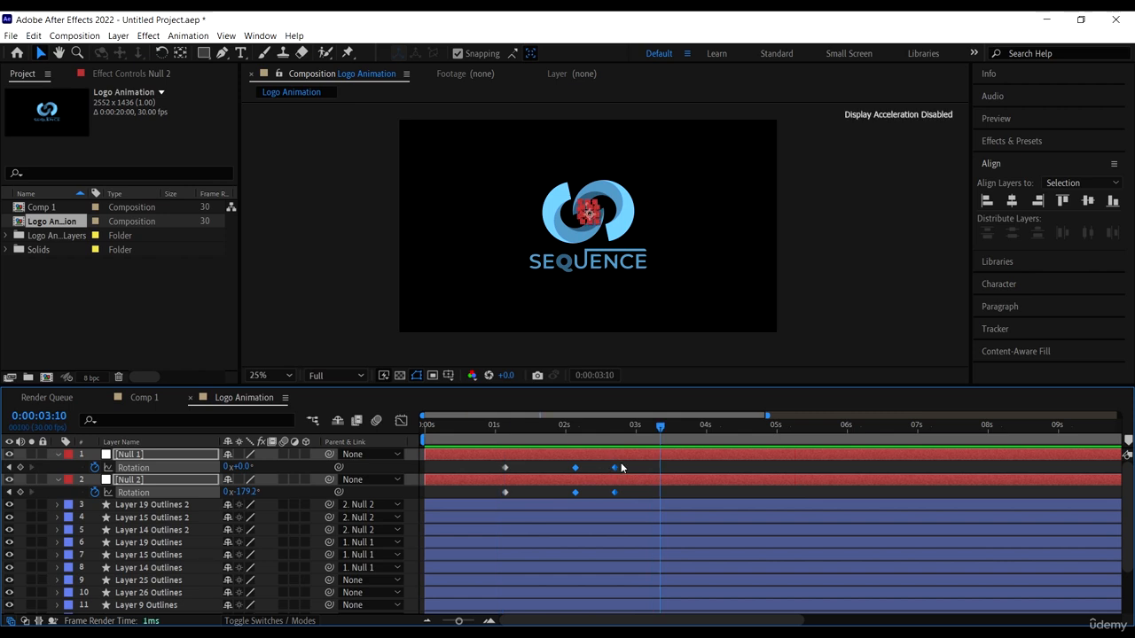
{"action": "left_click_drag", "start_coordinate": [625, 463], "coordinate": [558, 497]}
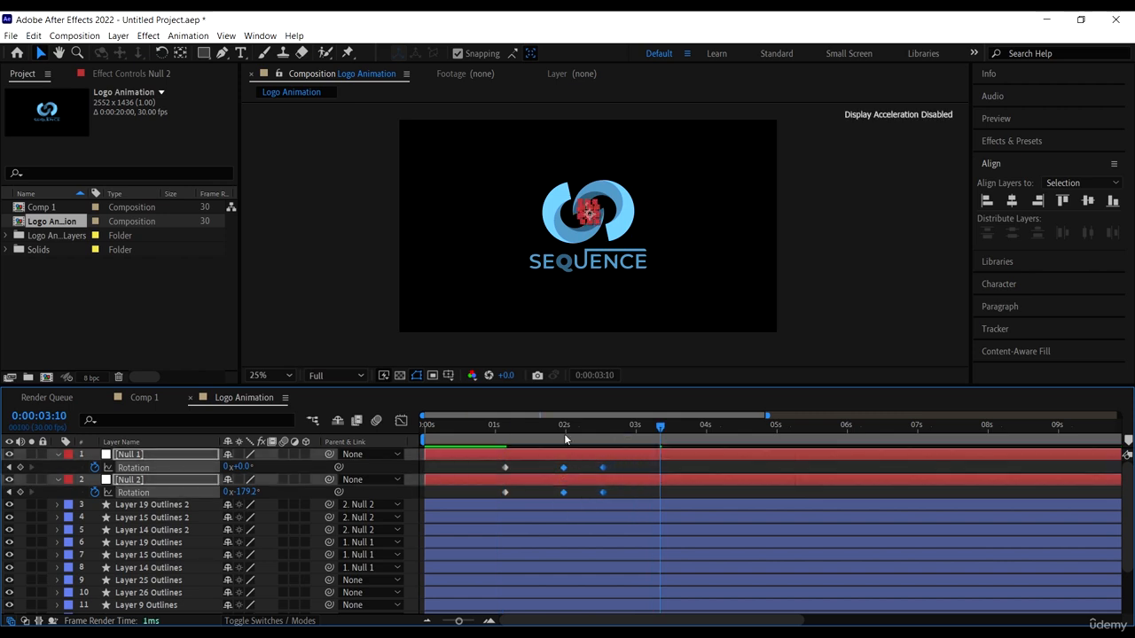
{"action": "left_click_drag", "start_coordinate": [538, 429], "coordinate": [496, 429]}
{"action": "key", "text": "space"}
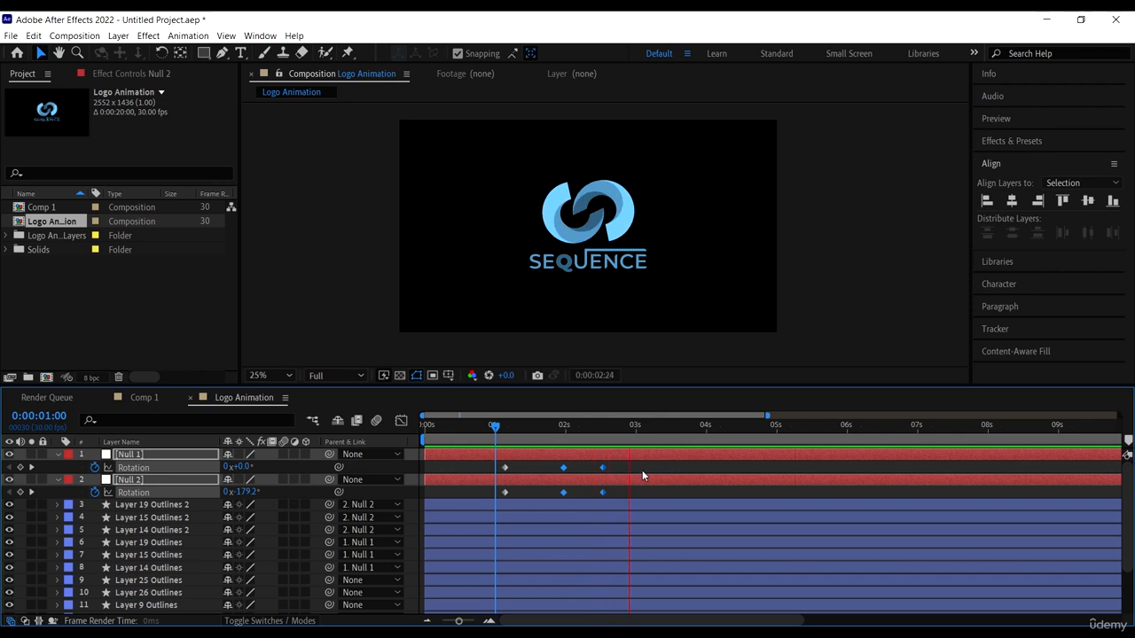
Move only both nulls' last Rotation keyframes to about 0:00:02:27 and preview from 0:00:00:09
{"action": "left_click_drag", "start_coordinate": [622, 464], "coordinate": [603, 500]}
{"action": "left_click_drag", "start_coordinate": [603, 493], "coordinate": [630, 495]}
{"action": "left_click_drag", "start_coordinate": [609, 427], "coordinate": [446, 426]}
{"action": "key", "text": "space"}
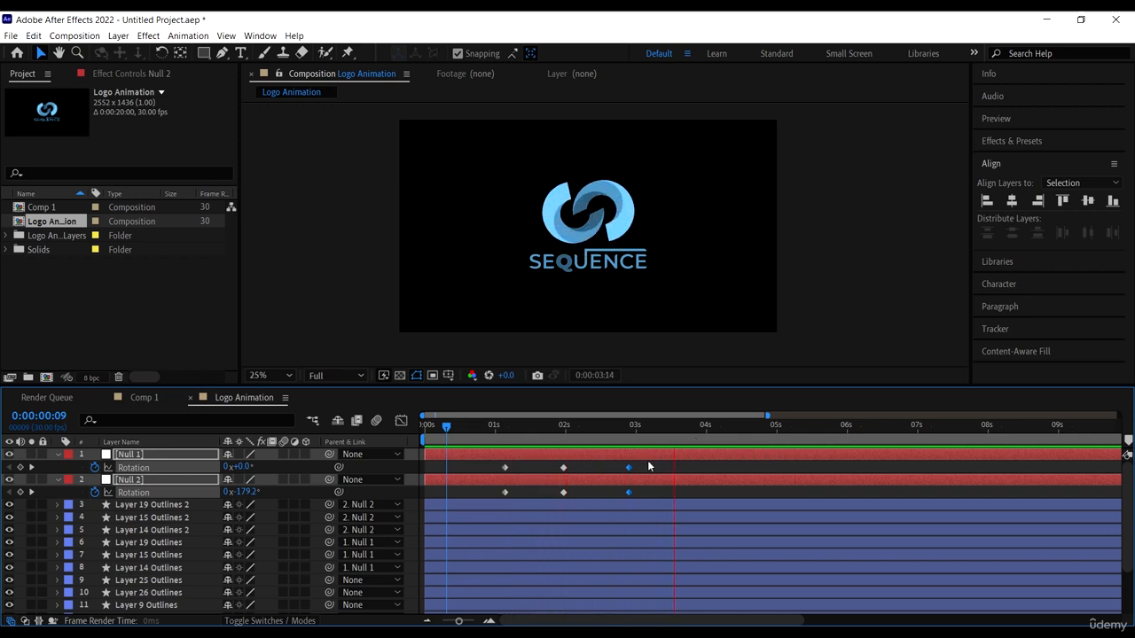
Apply Easy Ease to all six Rotation keyframes of Null 1 and Null 2
{"action": "left_click_drag", "start_coordinate": [648, 462], "coordinate": [462, 505]}
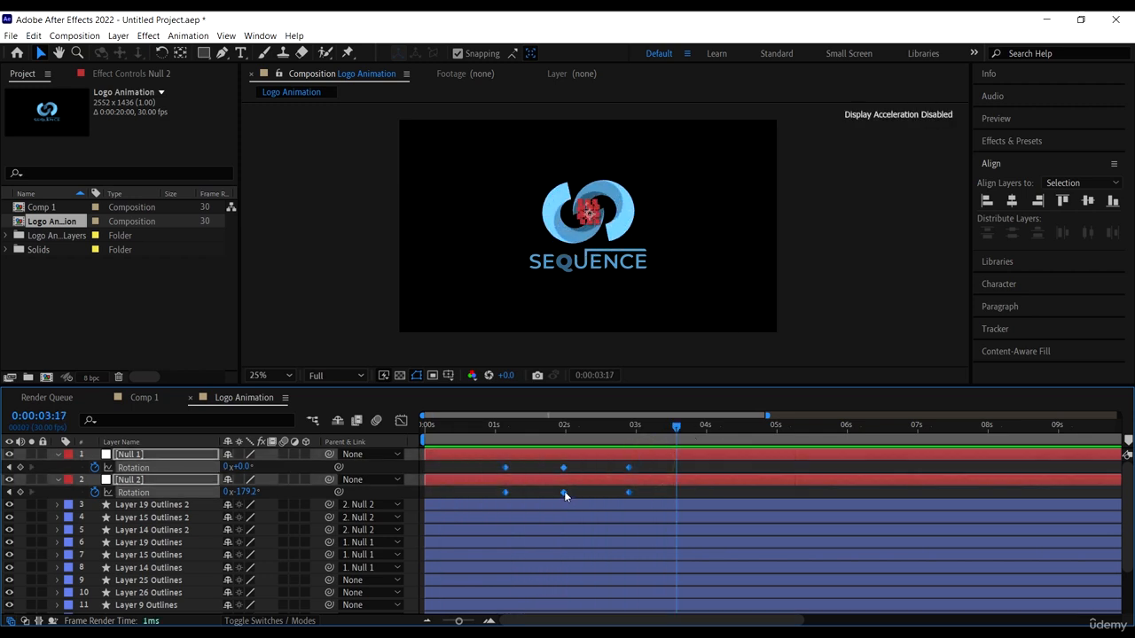
{"action": "right_click", "coordinate": [564, 493]}
{"action": "left_click", "coordinate": [634, 468]}
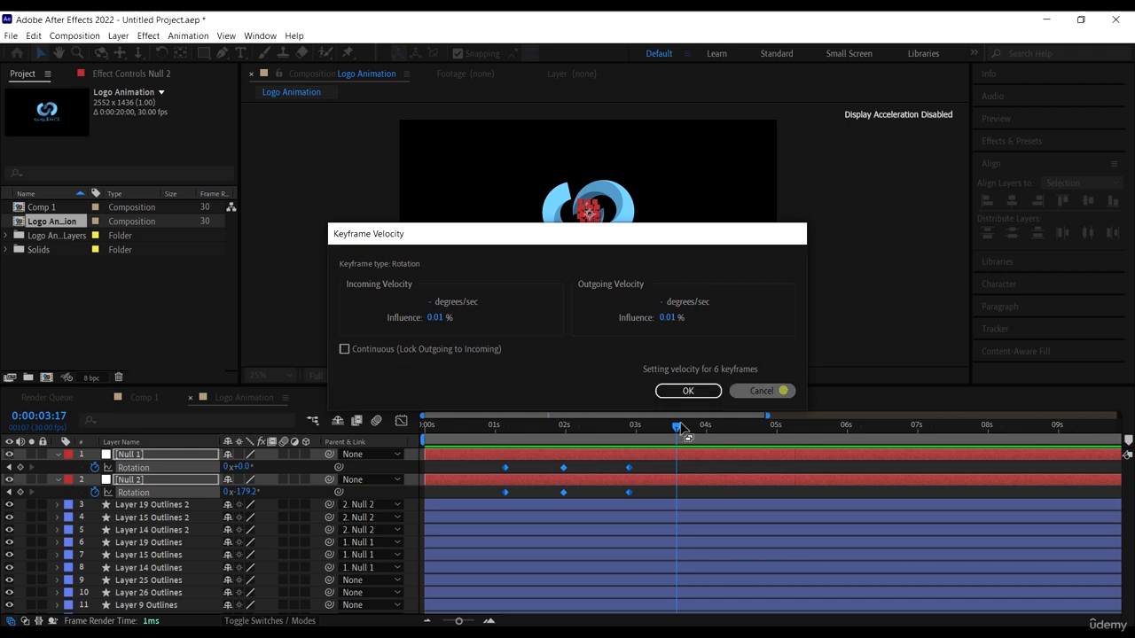
{"action": "key", "text": "Return"}
{"action": "right_click", "coordinate": [563, 470]}
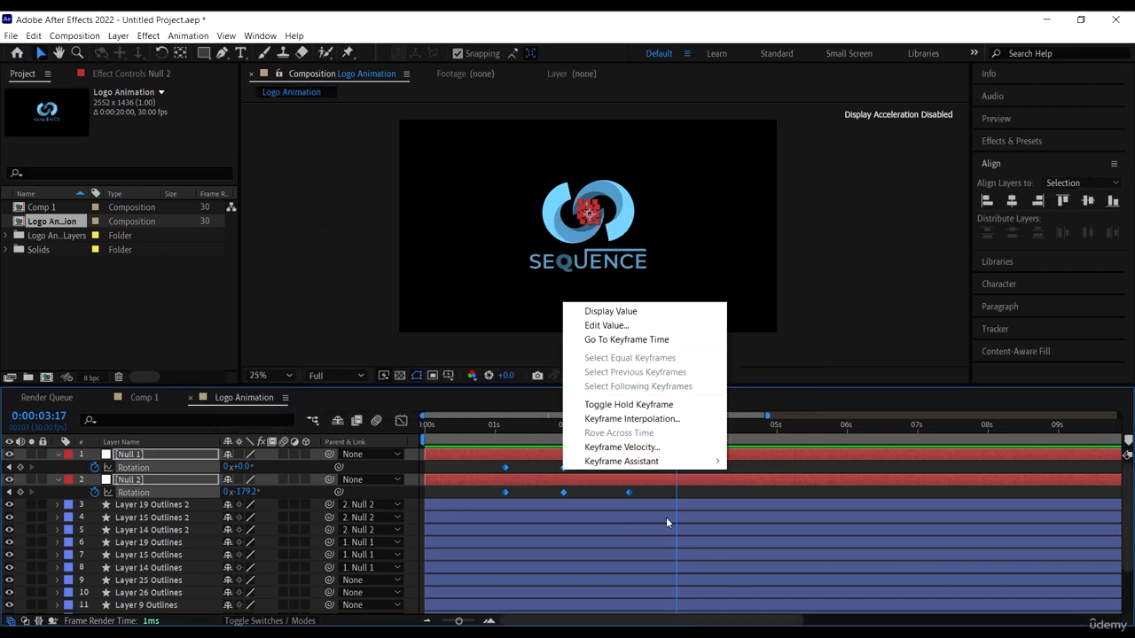
{"action": "left_click", "coordinate": [684, 463]}
{"action": "left_click", "coordinate": [790, 520]}
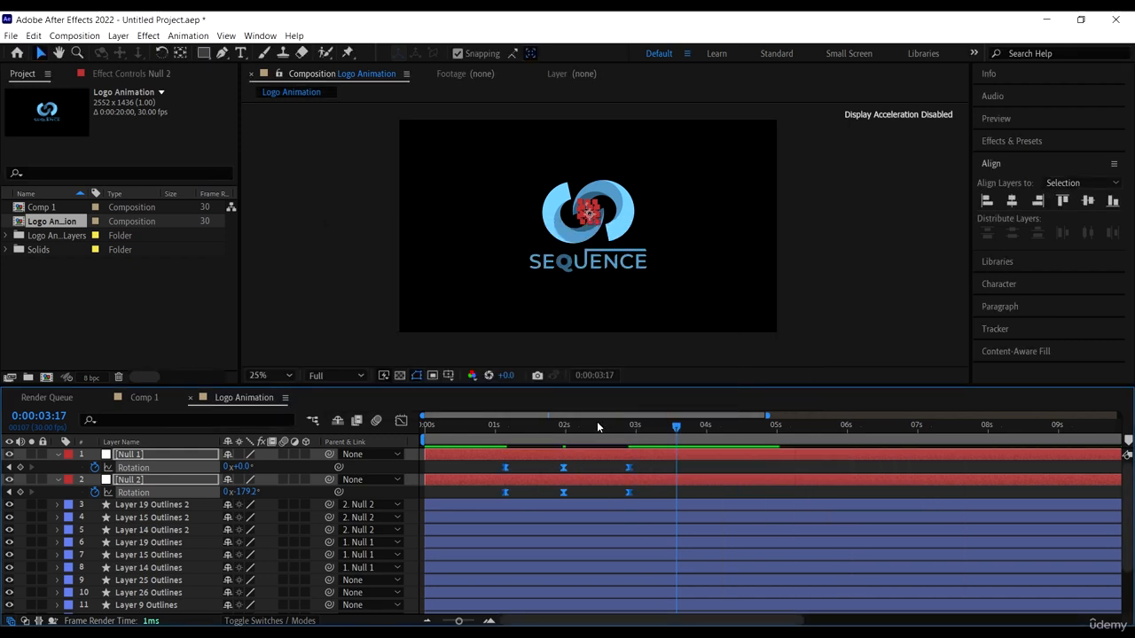
Preview the eased spin from the start of the composition and again from 0:00:01:04
{"action": "left_click_drag", "start_coordinate": [588, 425], "coordinate": [427, 424]}
{"action": "key", "text": "space"}
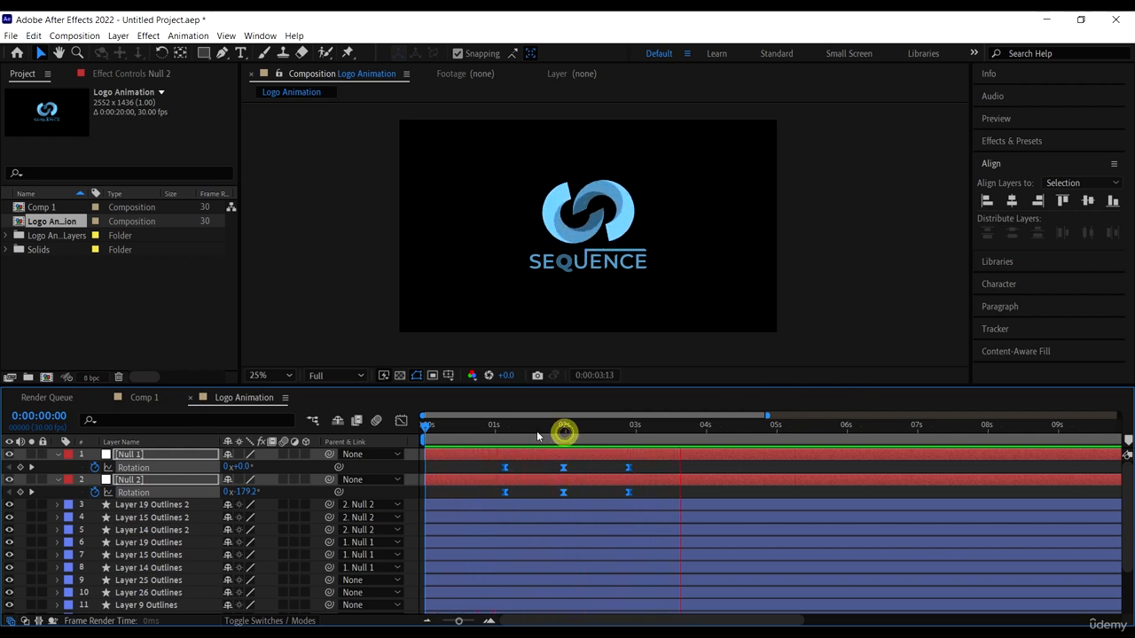
{"action": "left_click", "coordinate": [506, 426]}
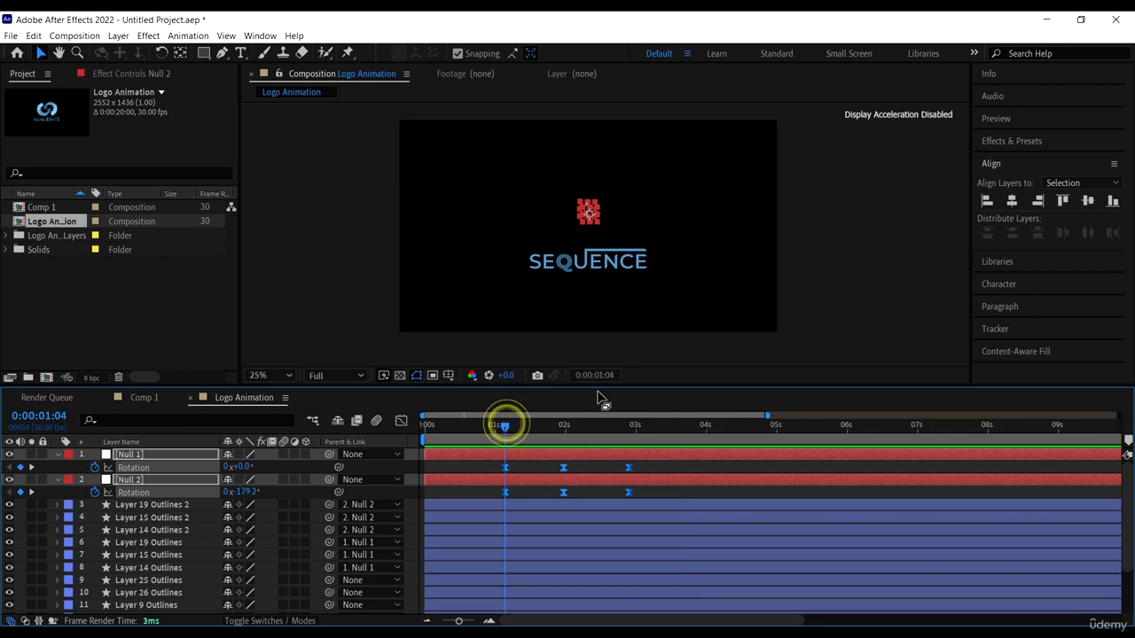
{"action": "key", "text": "space"}
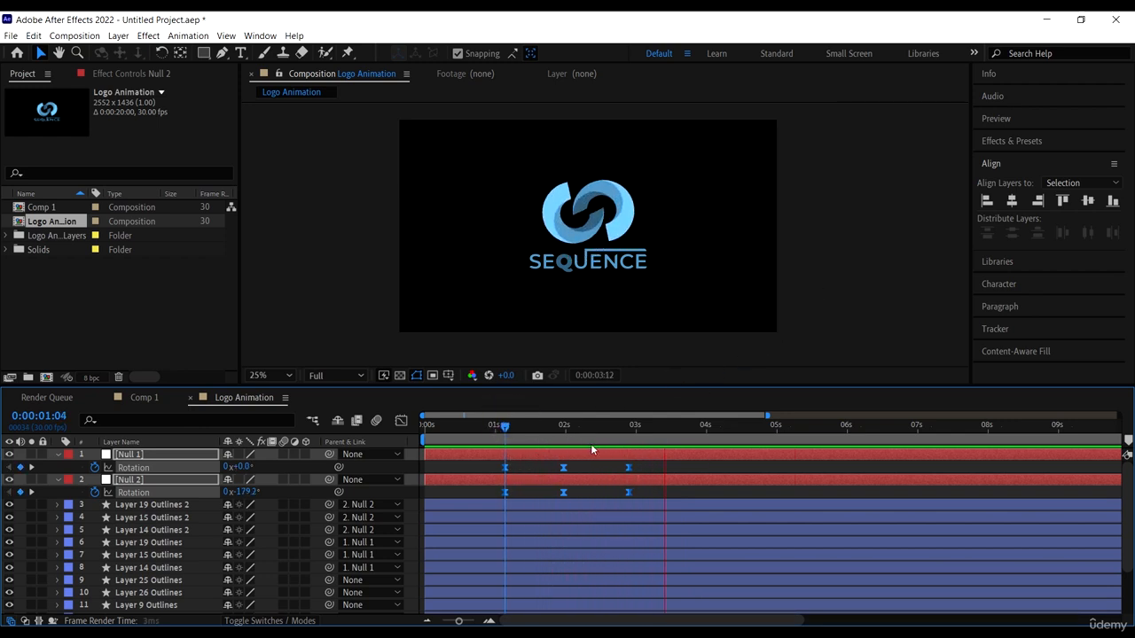
{"action": "key", "text": "space"}
In the speed graph, lengthen the incoming ease of both nulls' last Rotation keyframes, and preview the animation from the start
{"action": "left_click", "coordinate": [400, 421]}
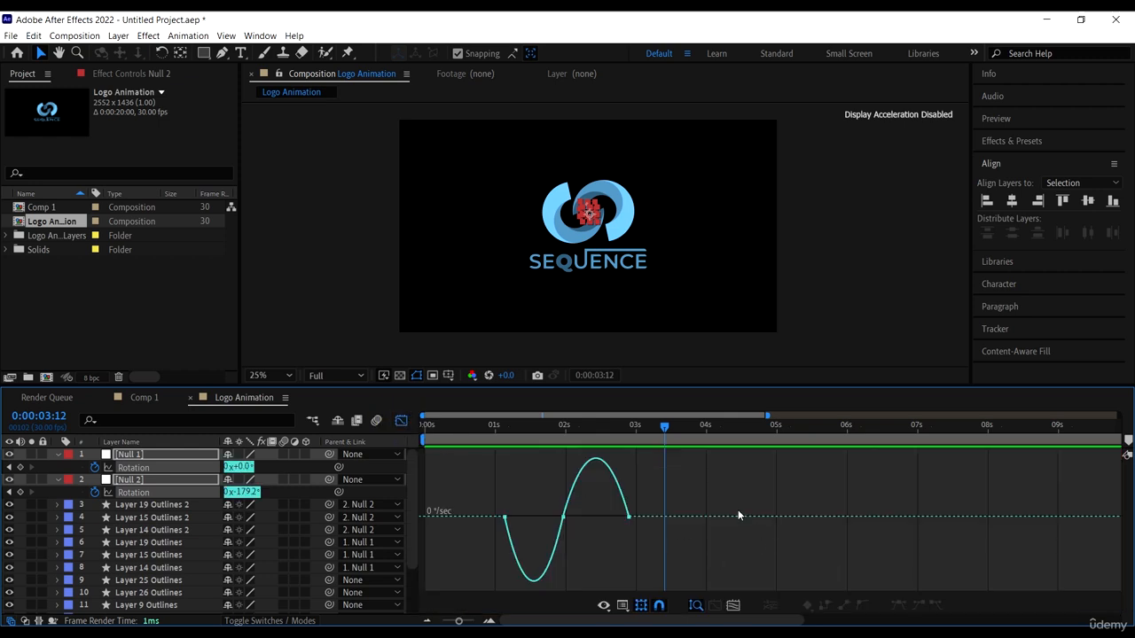
{"action": "left_click_drag", "start_coordinate": [613, 542], "coordinate": [600, 517]}
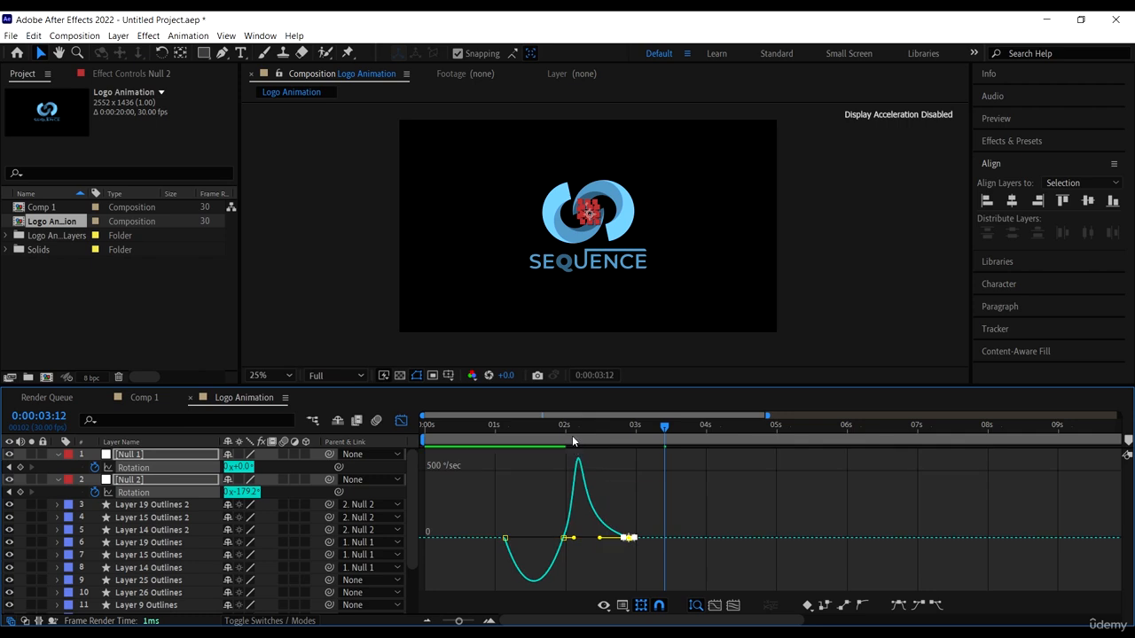
{"action": "left_click", "coordinate": [570, 431]}
{"action": "key", "text": "space"}
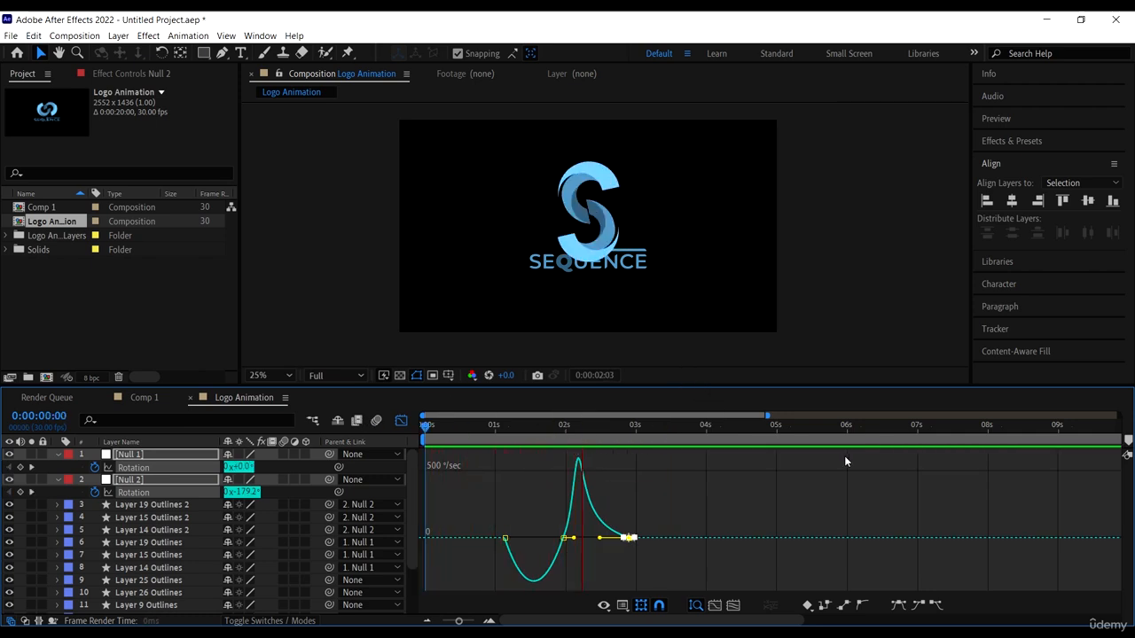
{"action": "key", "text": "space"}
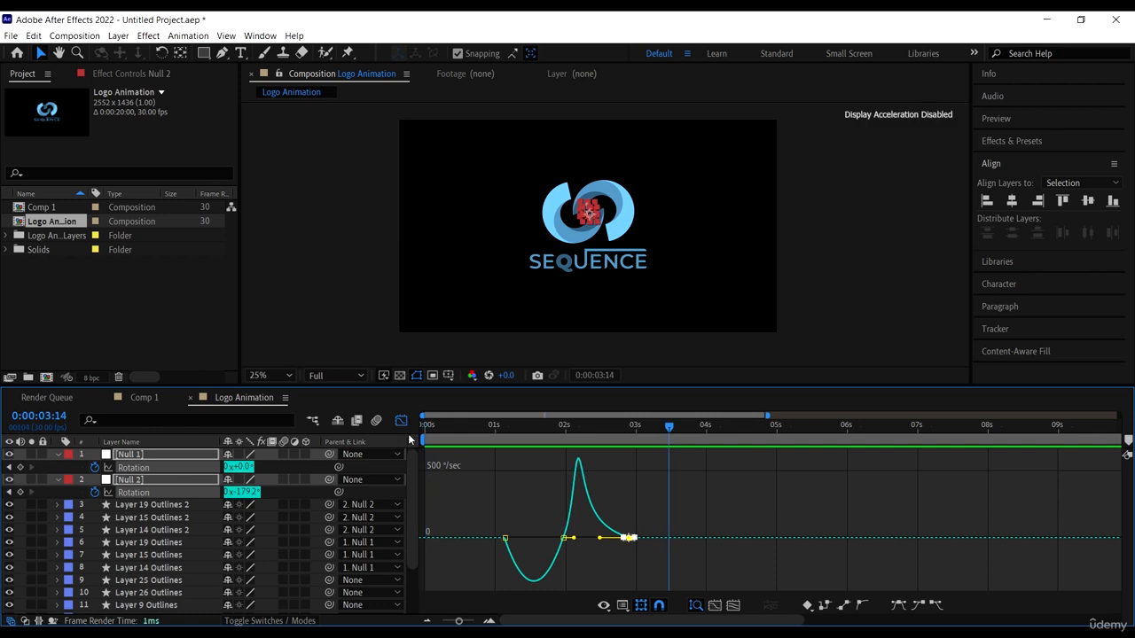
Return to the keyframe view, move both nulls' last Rotation keyframes to about 0:00:03:04, and preview from the start
{"action": "left_click", "coordinate": [401, 420]}
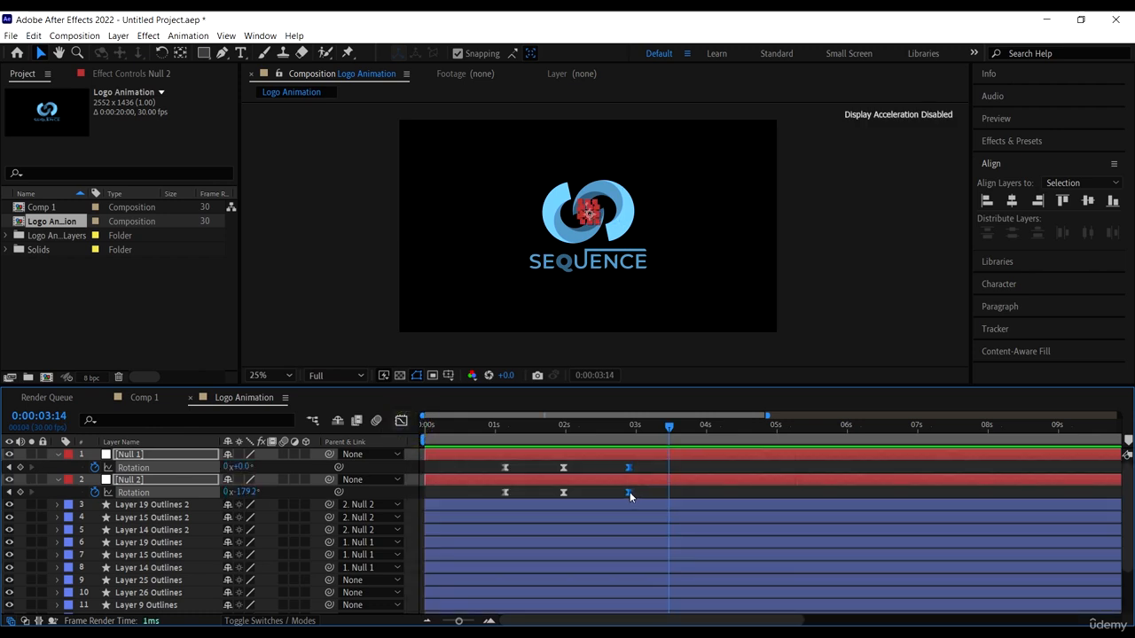
{"action": "left_click_drag", "start_coordinate": [629, 492], "coordinate": [645, 492]}
{"action": "key", "text": "Home"}
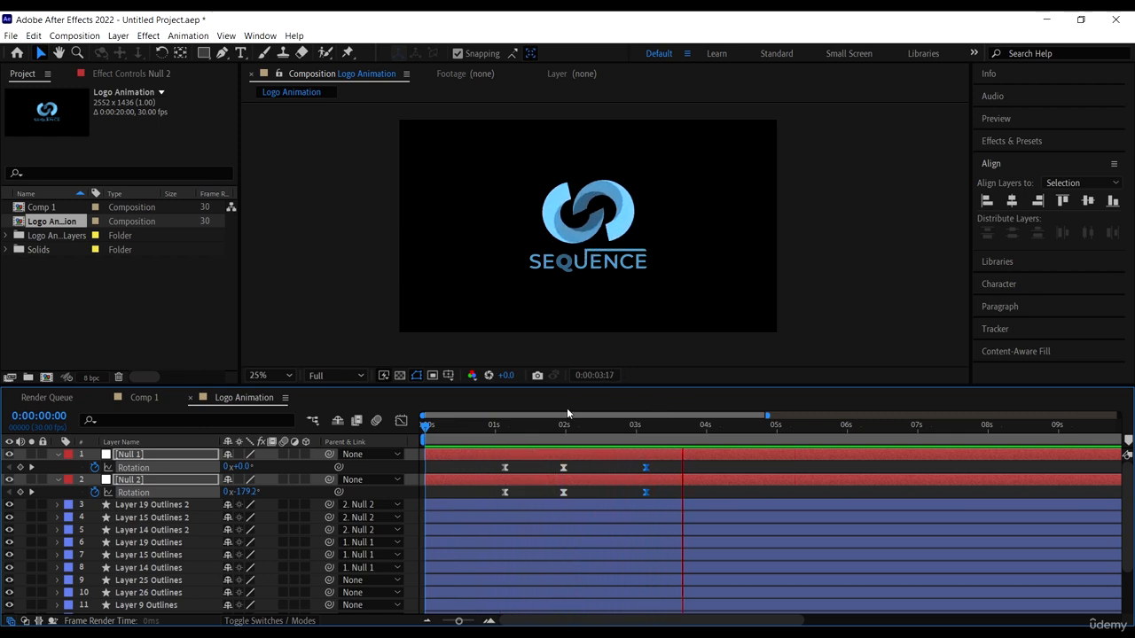
{"action": "key", "text": "space"}
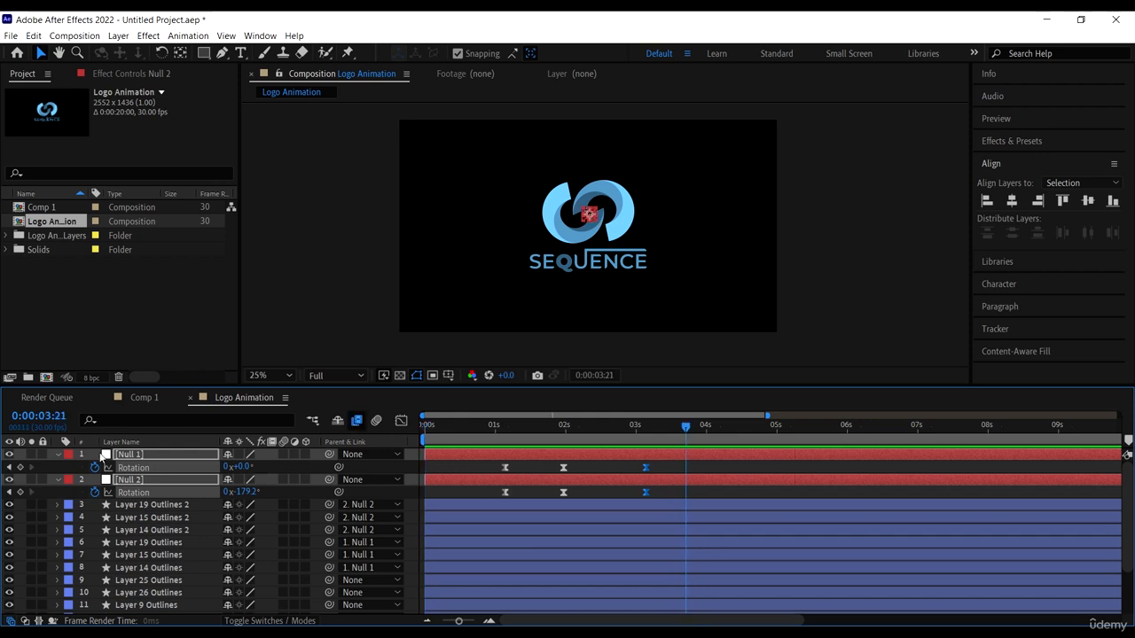
Collapse both nulls' properties, deselect all layers, preview the whole animation, and return to 0:00:00:00
{"action": "left_click", "coordinate": [59, 455]}
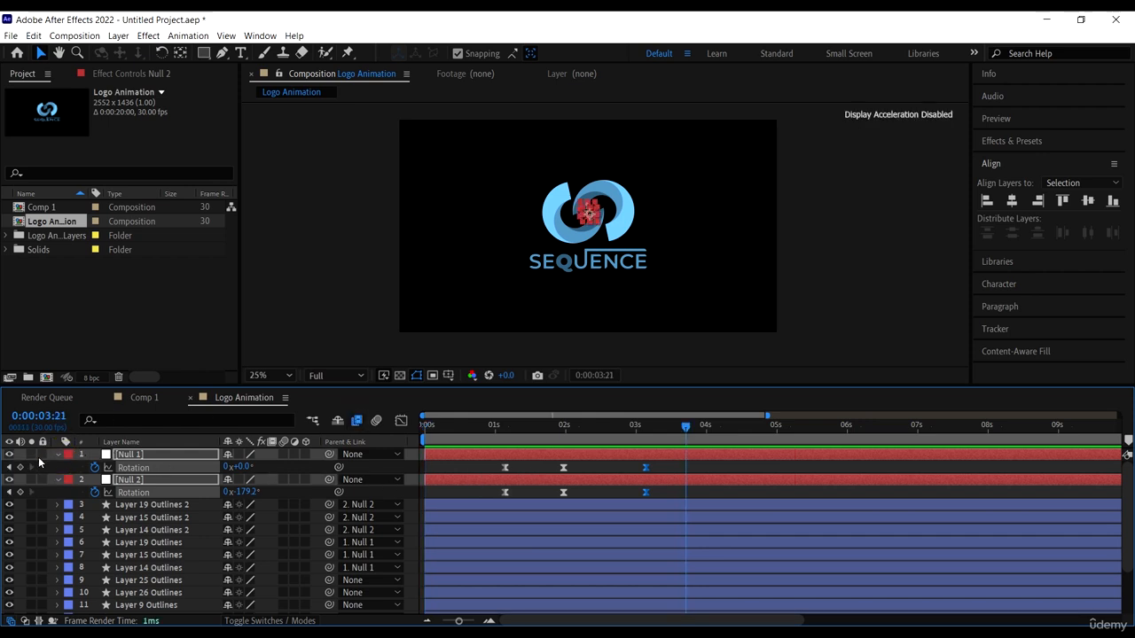
{"action": "left_click", "coordinate": [57, 455]}
{"action": "left_click", "coordinate": [917, 305]}
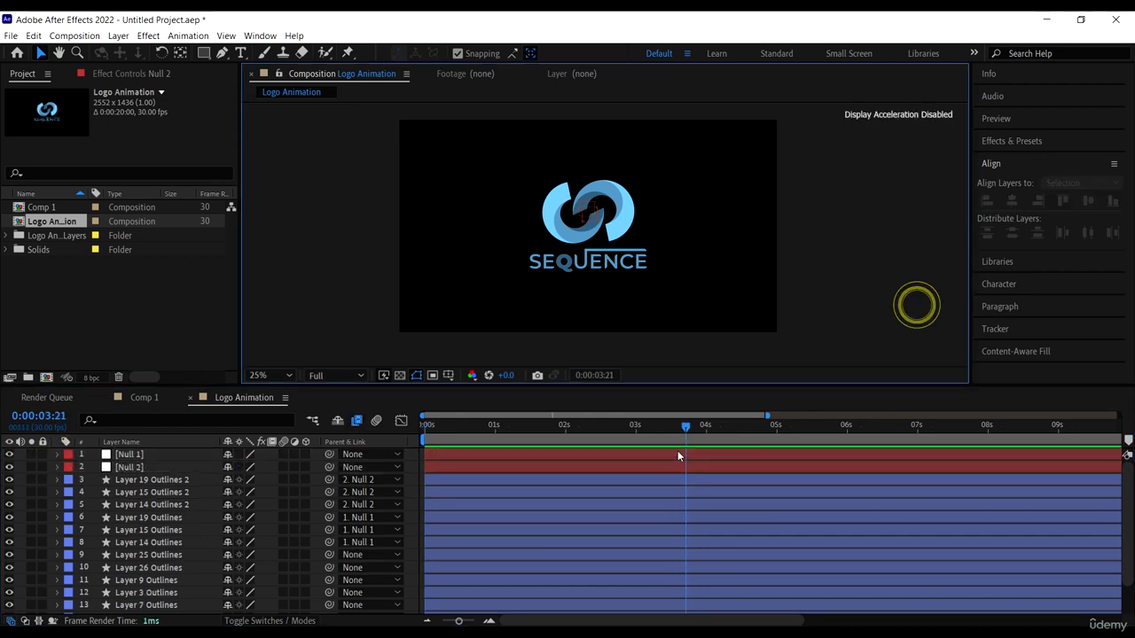
{"action": "key", "text": "Home"}
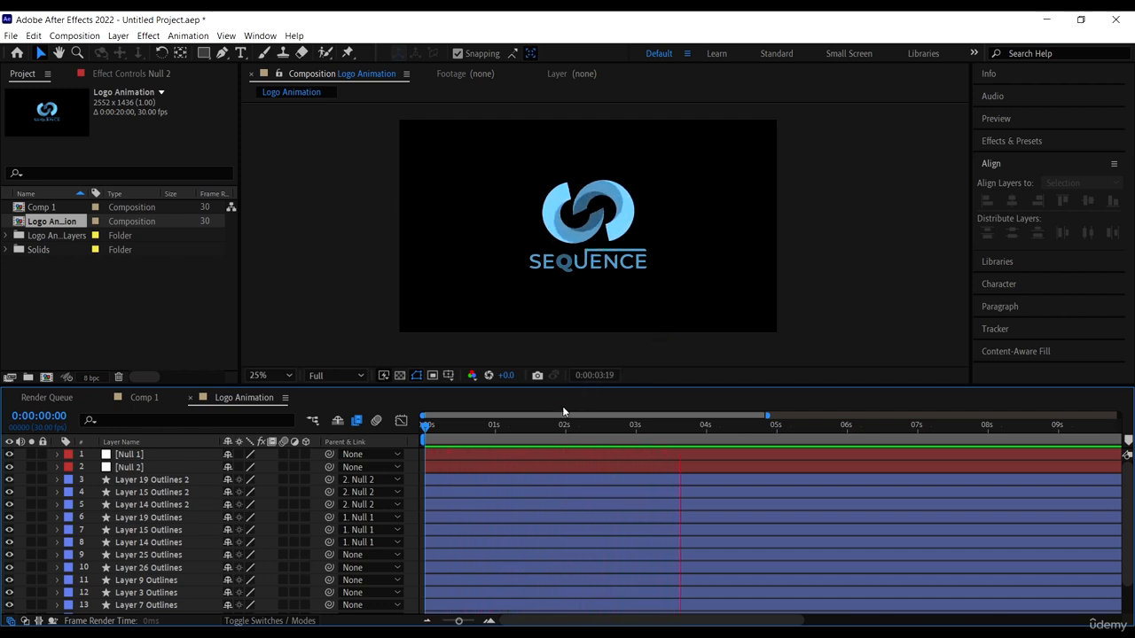
{"action": "key", "text": "space"}
{"action": "left_click_drag", "start_coordinate": [532, 429], "coordinate": [369, 425]}
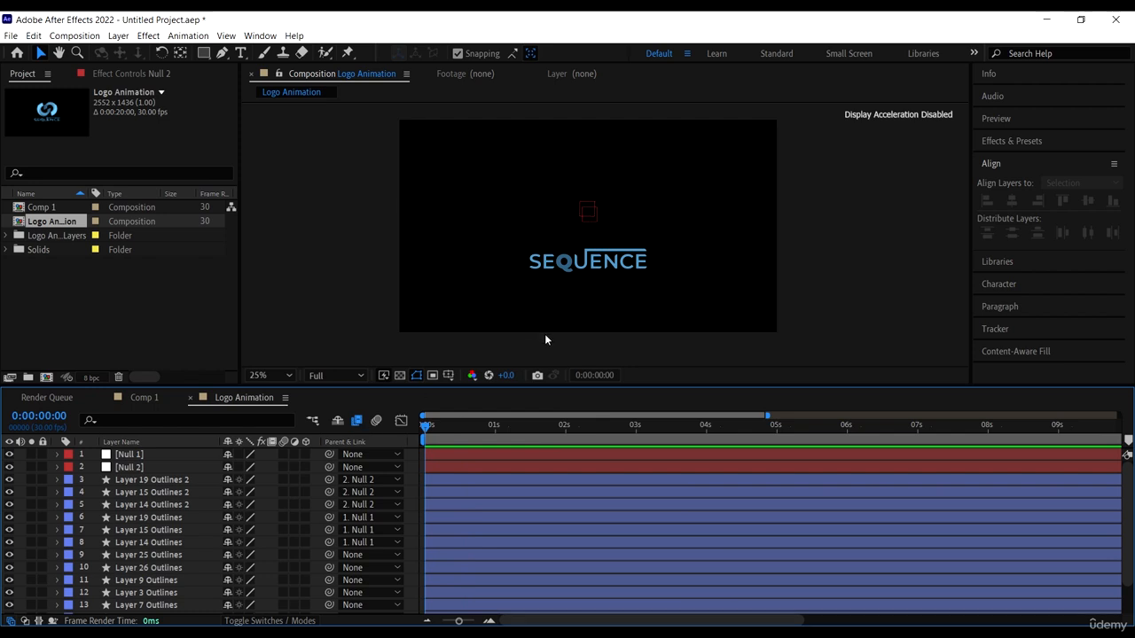
Select the wordmark's S, E and Q layers: Layer 25 Outlines, Layer 26 Outlines and Layer 9 Outlines
{"action": "left_click", "coordinate": [535, 264]}
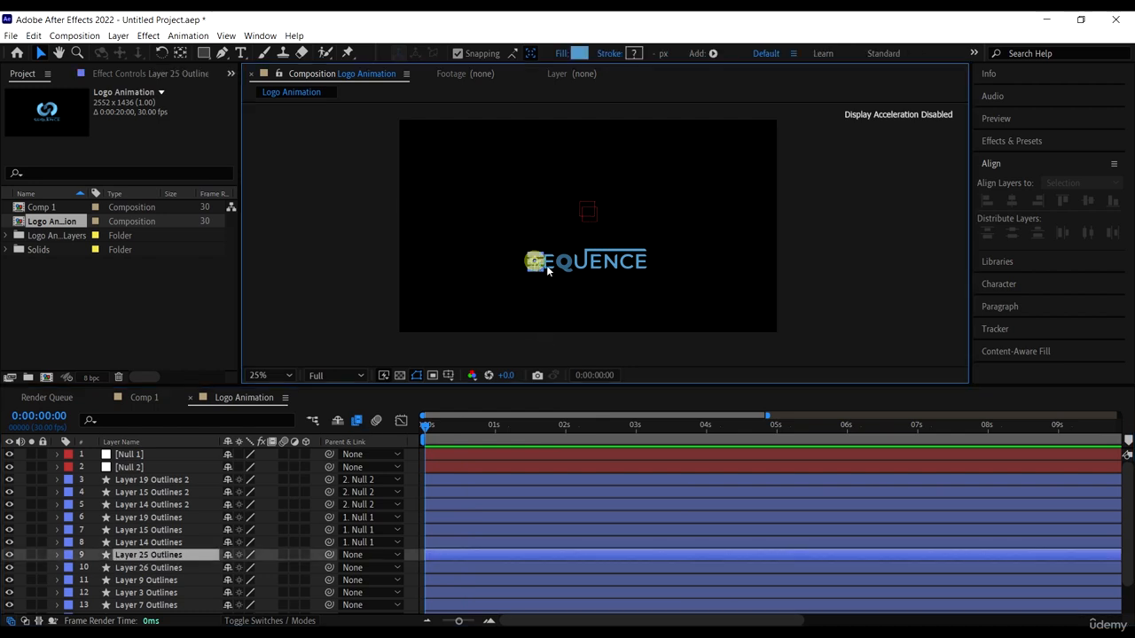
{"action": "scroll", "coordinate": [557, 268], "scroll_direction": "up", "scroll_amount": 4}
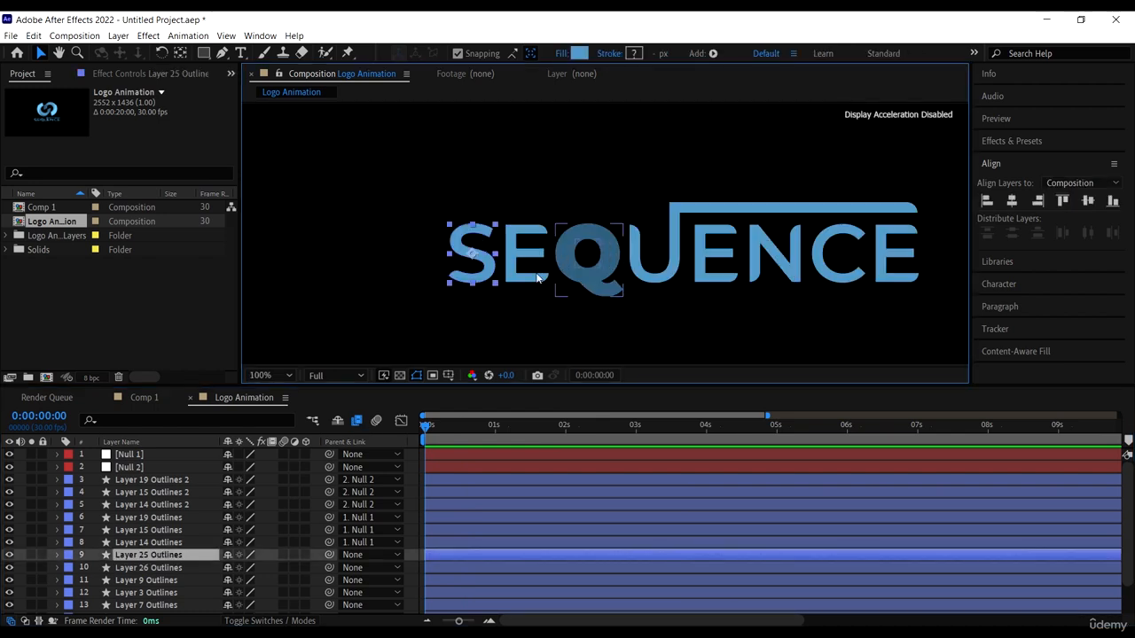
{"action": "scroll", "coordinate": [534, 258], "scroll_direction": "down", "scroll_amount": 2}
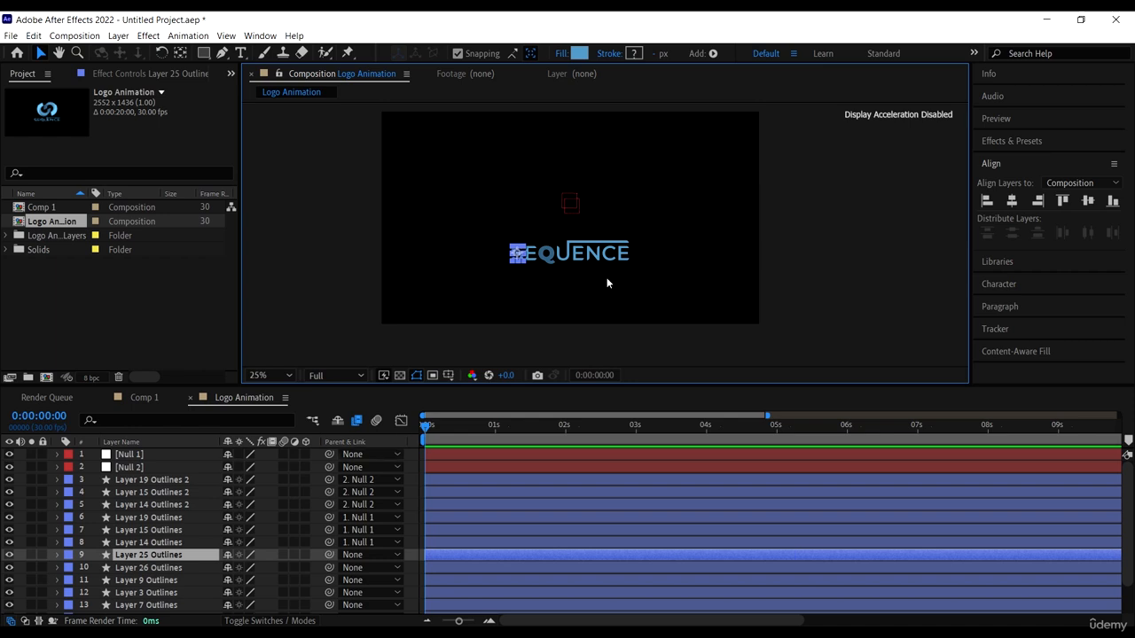
{"action": "scroll", "coordinate": [527, 237], "scroll_direction": "up", "scroll_amount": 4}
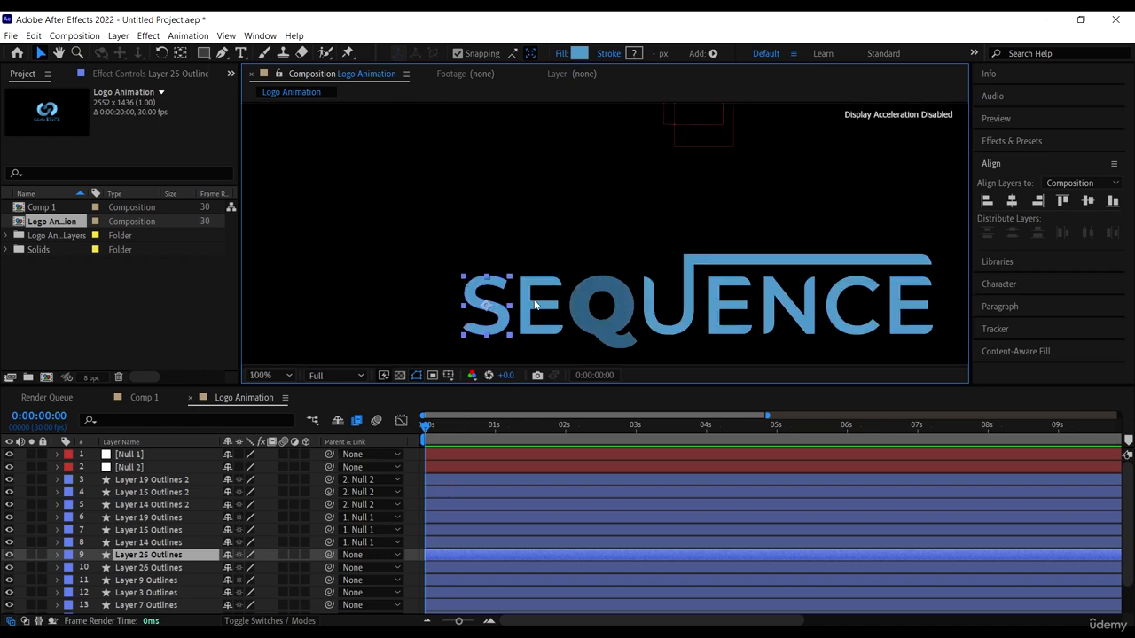
{"action": "scroll", "coordinate": [523, 298], "scroll_direction": "down", "scroll_amount": 4}
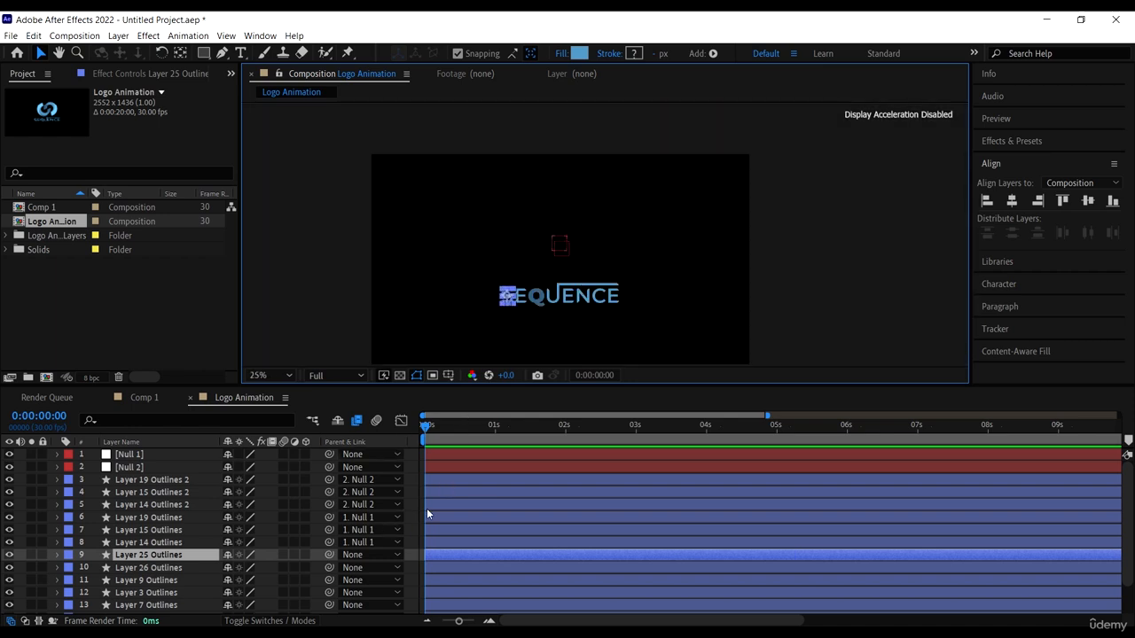
{"action": "scroll", "coordinate": [560, 283], "scroll_direction": "up", "scroll_amount": 2}
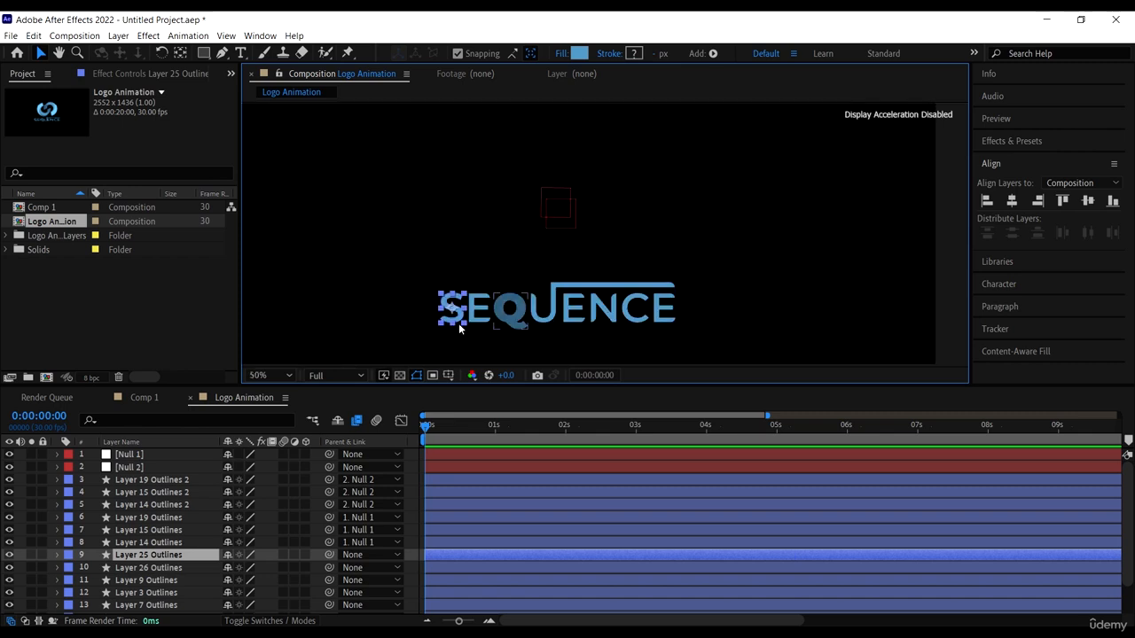
{"action": "left_click", "coordinate": [149, 568], "text": "ctrl"}
{"action": "scroll", "coordinate": [499, 291], "scroll_direction": "down", "scroll_amount": 2}
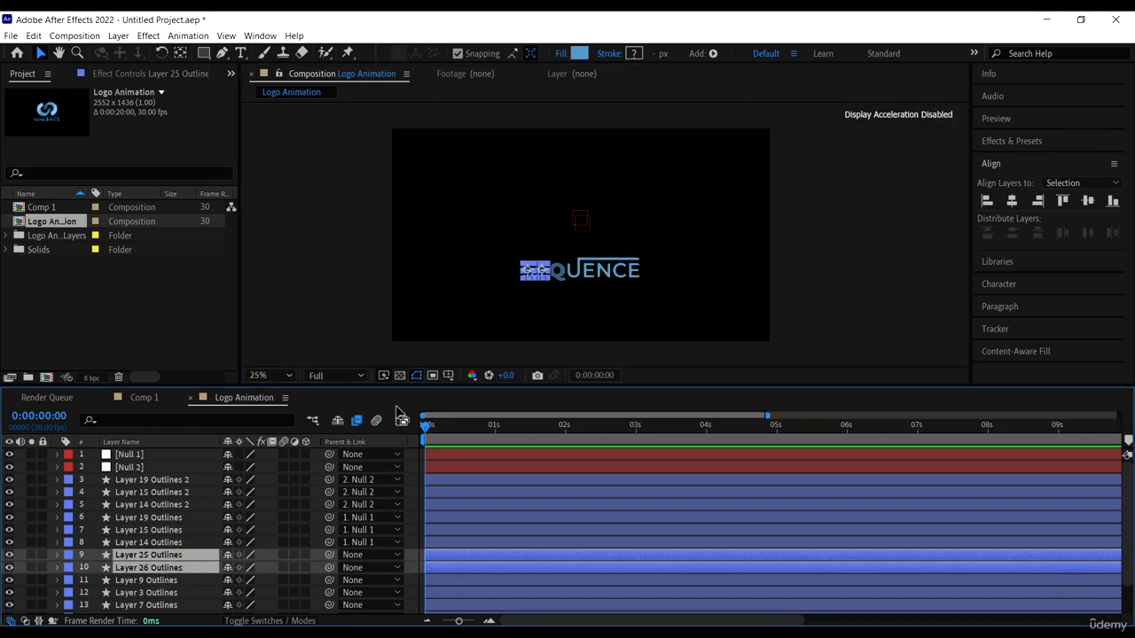
{"action": "left_click", "coordinate": [187, 580], "text": "ctrl"}
{"action": "left_click", "coordinate": [697, 277]}
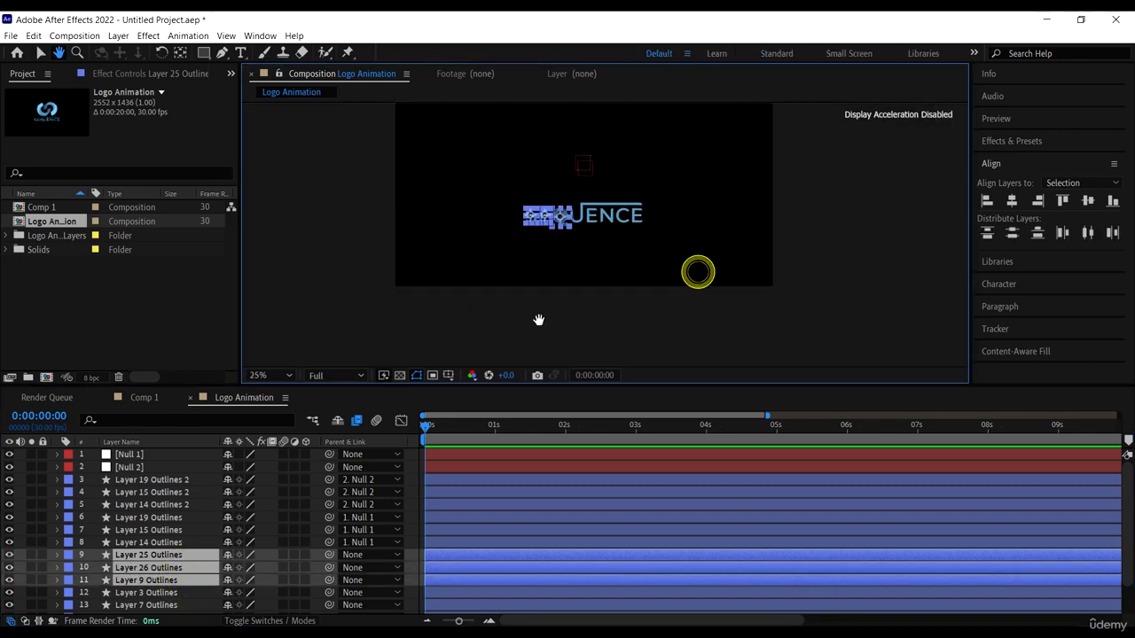
Check which part of the wordmark Layer 3 Outlines contains by briefly selecting it and toggling its visibility
{"action": "left_click", "coordinate": [171, 594], "text": "ctrl"}
{"action": "scroll", "coordinate": [561, 282], "scroll_direction": "up", "scroll_amount": 2}
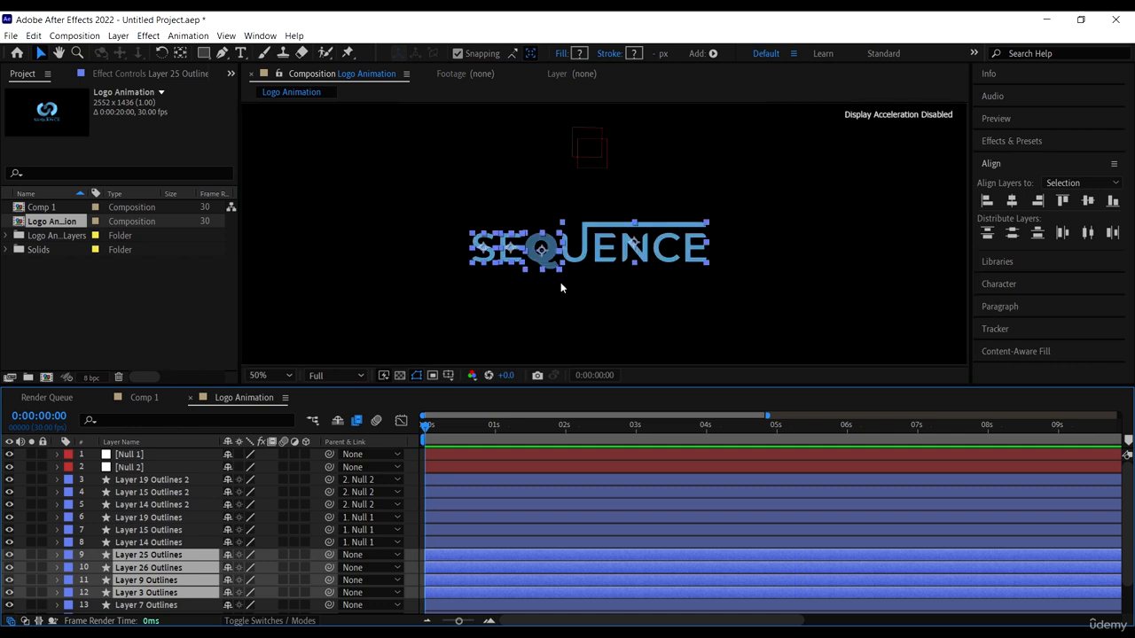
{"action": "scroll", "coordinate": [137, 530], "scroll_direction": "down", "scroll_amount": 2}
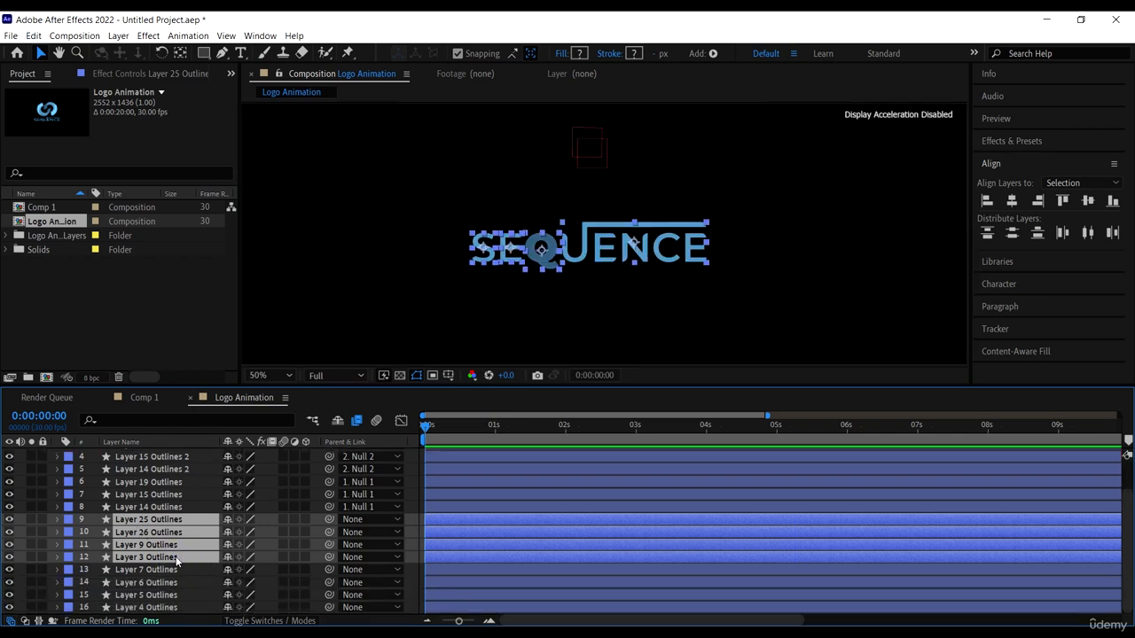
{"action": "left_click", "coordinate": [176, 558], "text": "ctrl"}
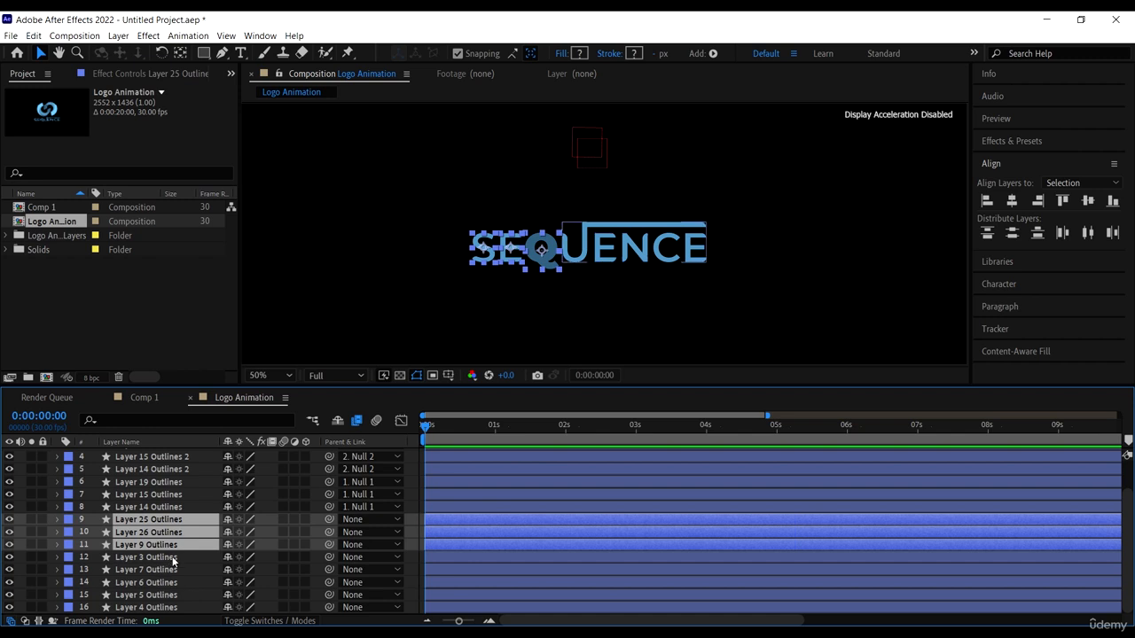
{"action": "left_click", "coordinate": [173, 559], "text": "ctrl"}
{"action": "left_click", "coordinate": [172, 559], "text": "ctrl"}
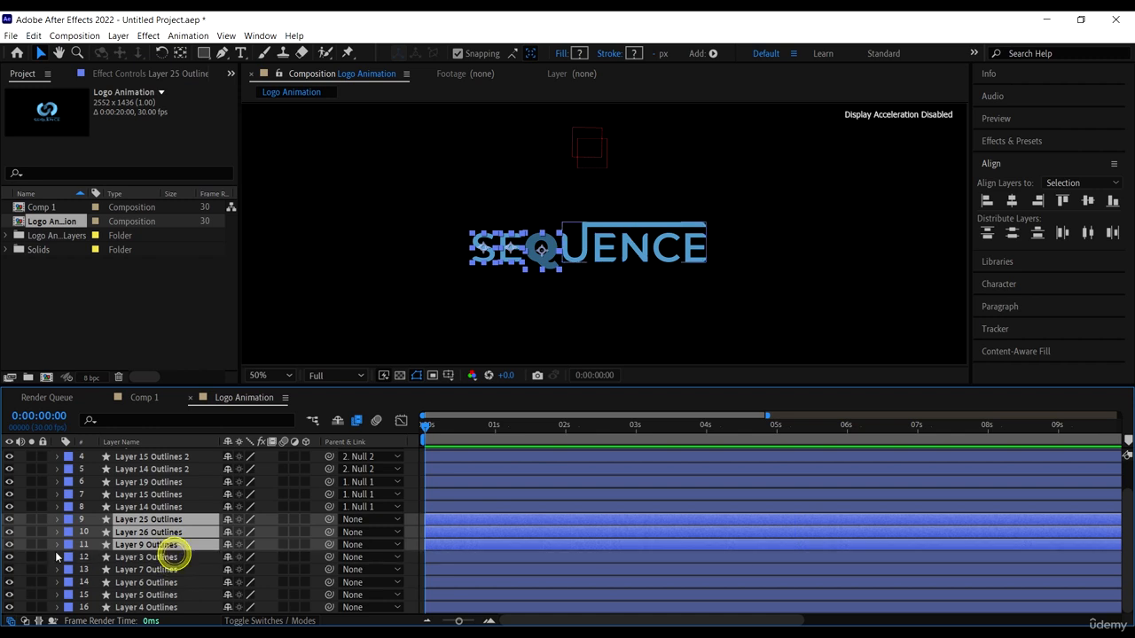
{"action": "left_click", "coordinate": [9, 558]}
{"action": "left_click", "coordinate": [9, 558]}
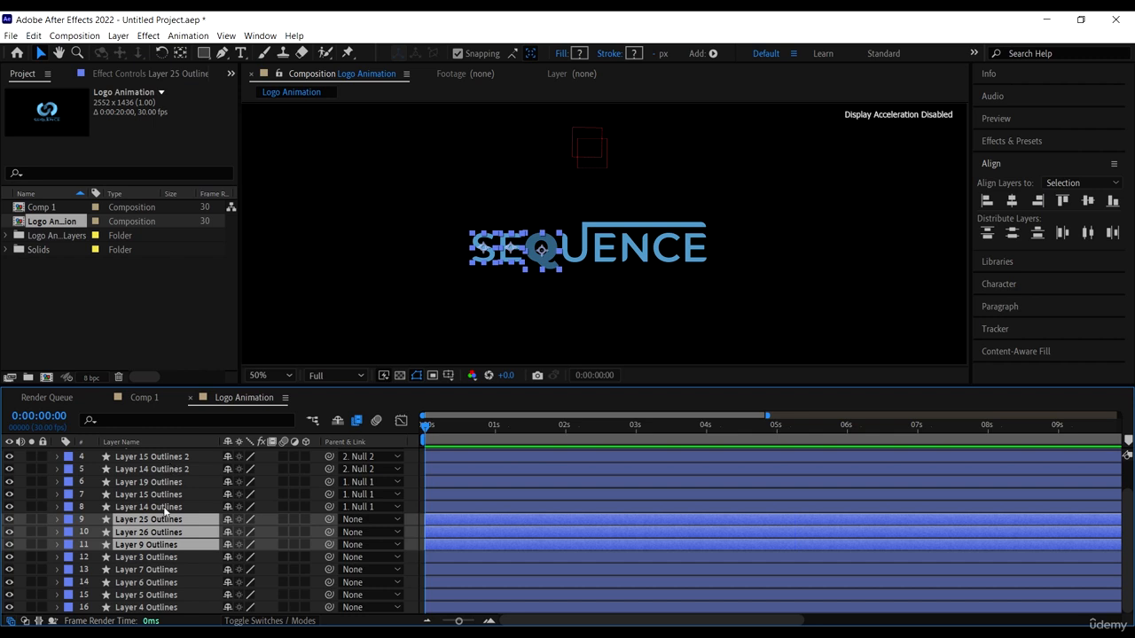
Add the wordmark's final E, N, C, E layers to the selection: Layer 7, Layer 6, Layer 5 and Layer 4 Outlines
{"action": "left_click", "coordinate": [169, 571], "text": "ctrl"}
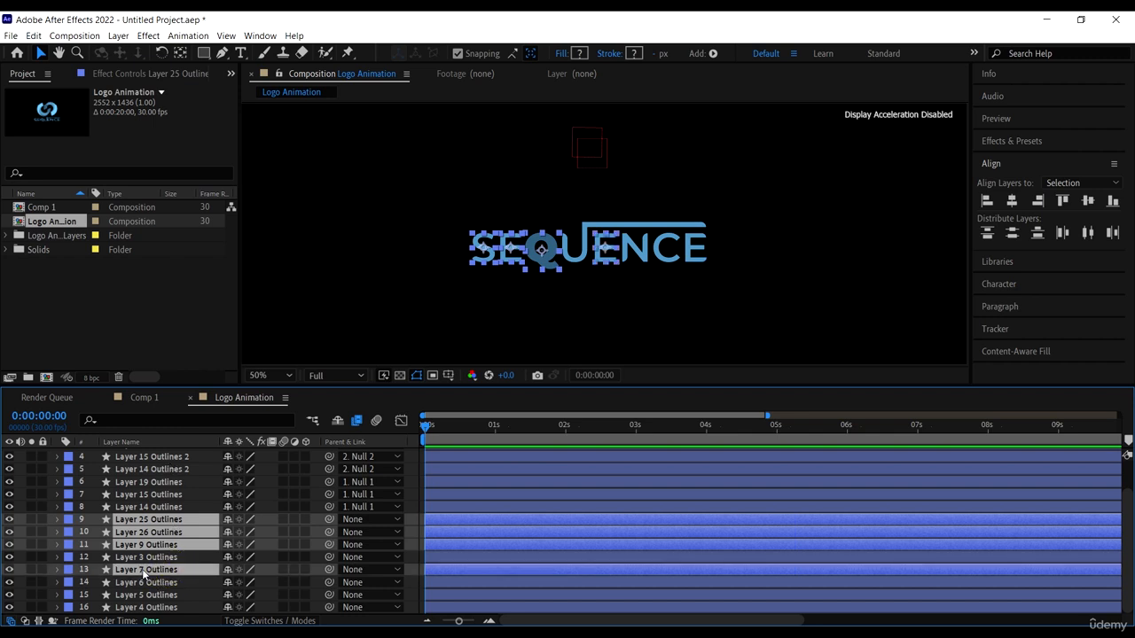
{"action": "left_click", "coordinate": [162, 584], "text": "ctrl"}
{"action": "left_click", "coordinate": [164, 595], "text": "ctrl"}
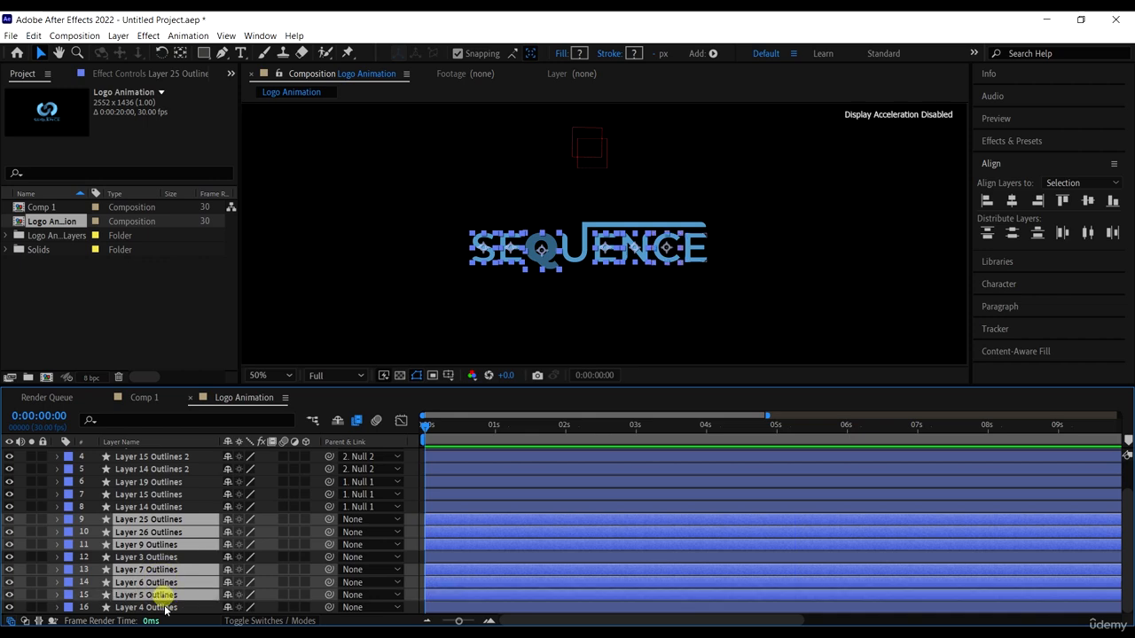
{"action": "left_click", "coordinate": [165, 609], "text": "ctrl"}
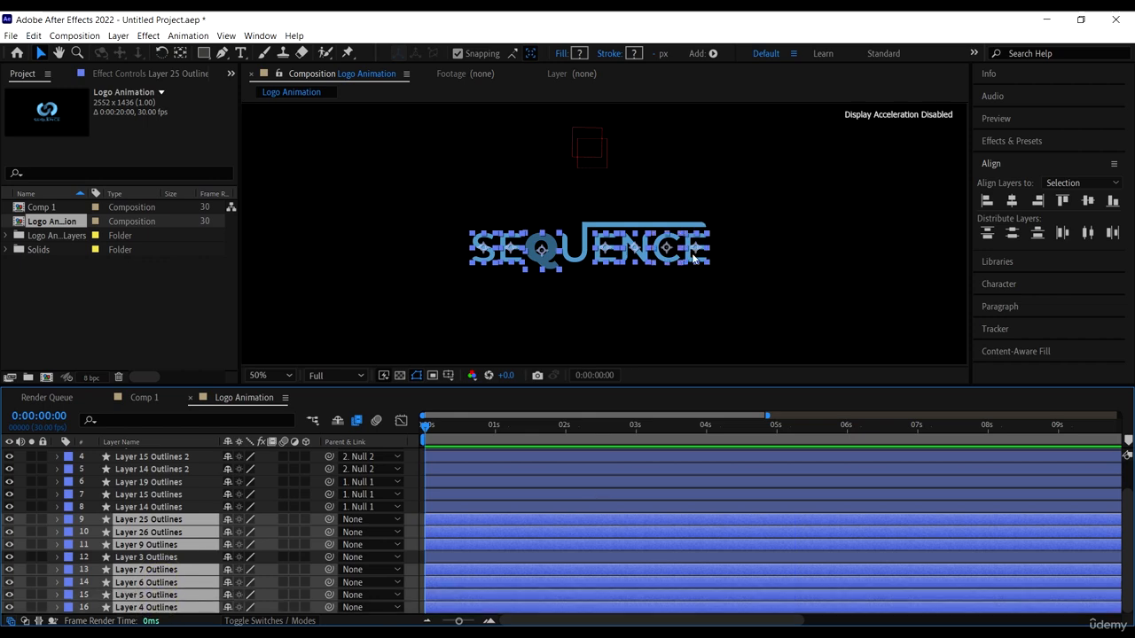
{"action": "key", "text": "period"}
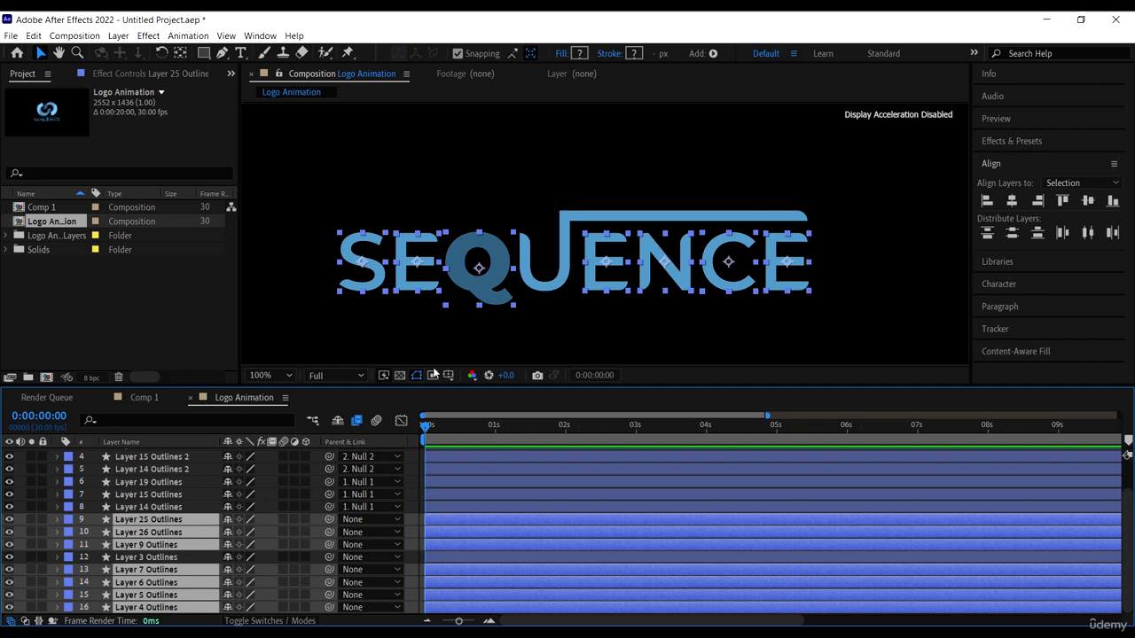
{"action": "key", "text": "comma"}
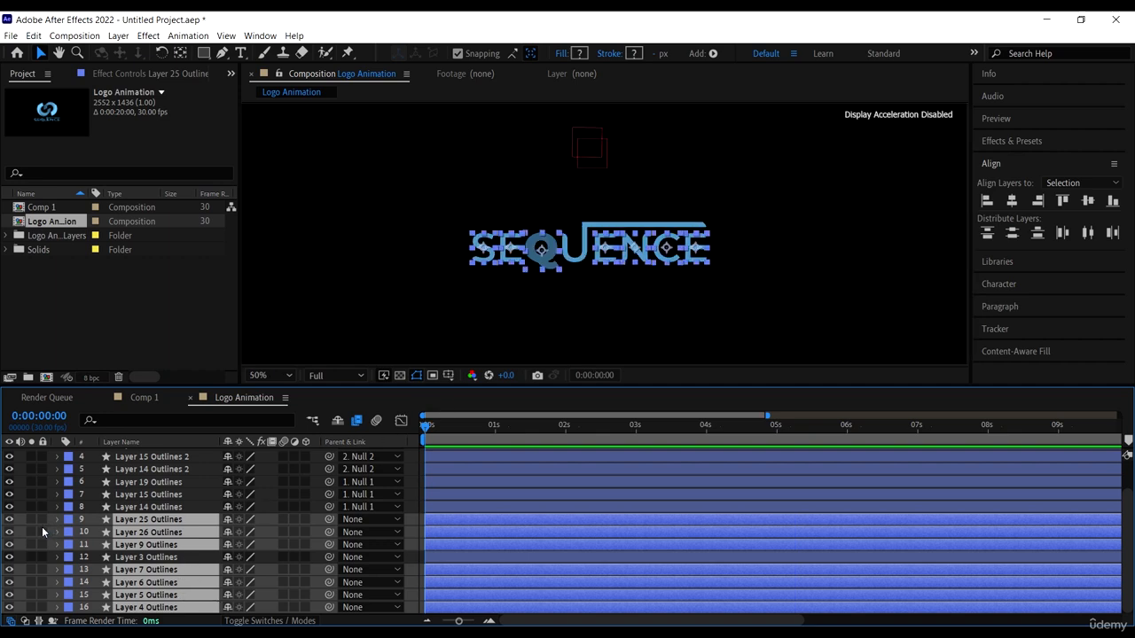
Check which letters are selected by briefly hiding and showing the selected layers in the composition
{"action": "left_click", "coordinate": [9, 534]}
{"action": "left_click", "coordinate": [9, 534]}
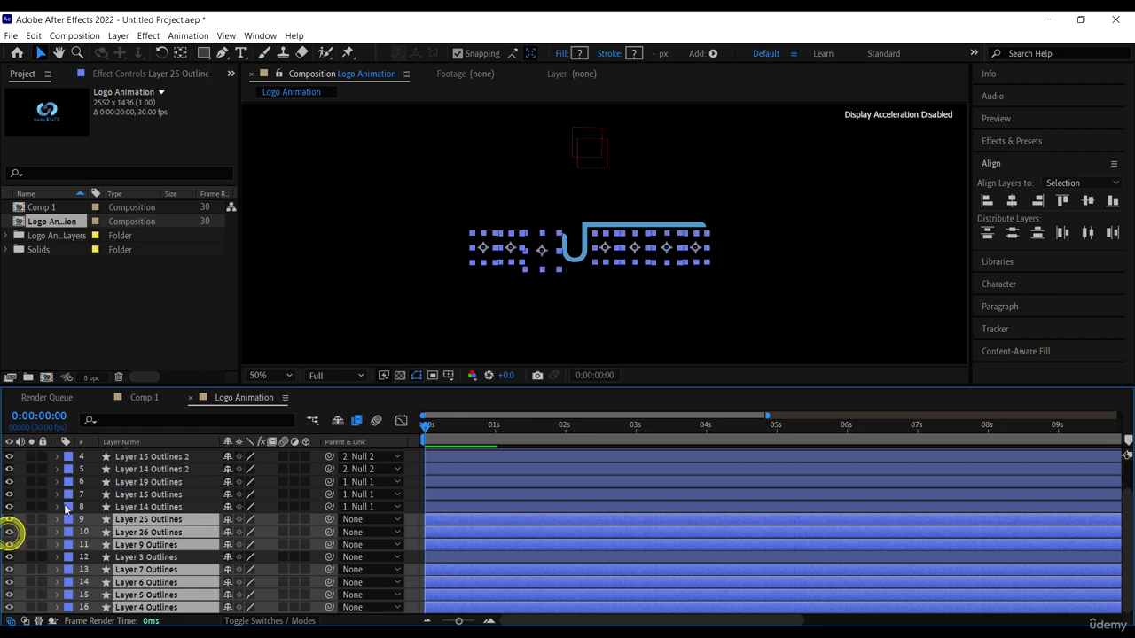
{"action": "scroll", "coordinate": [634, 278], "scroll_direction": "down", "scroll_amount": 1}
{"action": "left_click_drag", "start_coordinate": [664, 258], "coordinate": [614, 214]}
{"action": "scroll", "coordinate": [634, 270], "scroll_direction": "up", "scroll_amount": 1}
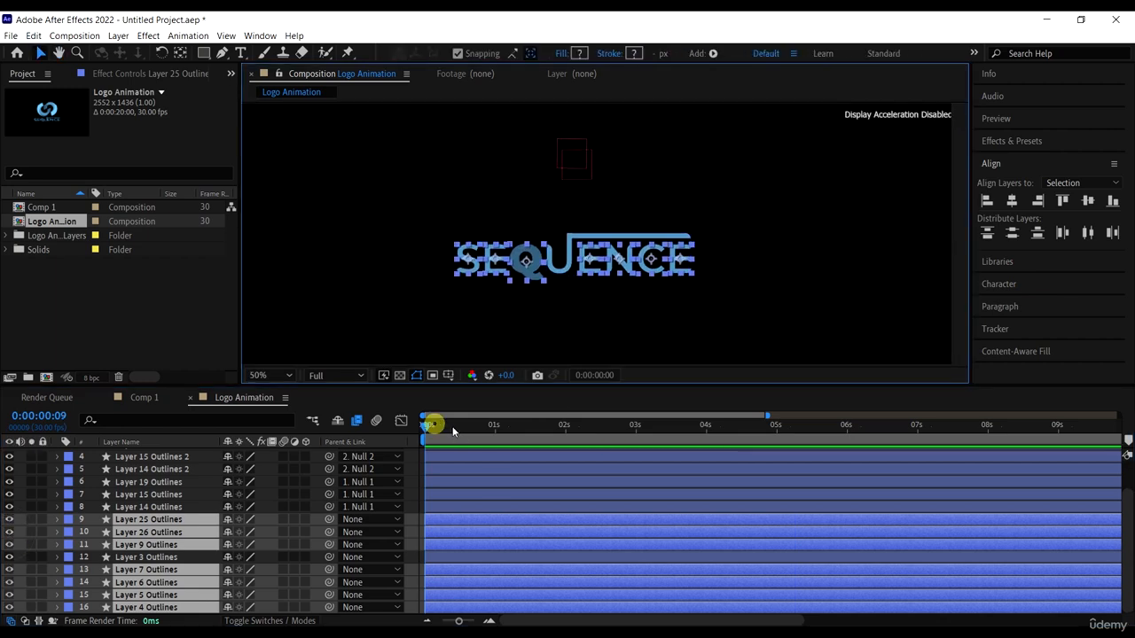
Keyframe the selected letter layers' Scale from 0% at 0:00:00:00 to 100% at 0:00:01:00
{"action": "left_click_drag", "start_coordinate": [435, 426], "coordinate": [496, 430]}
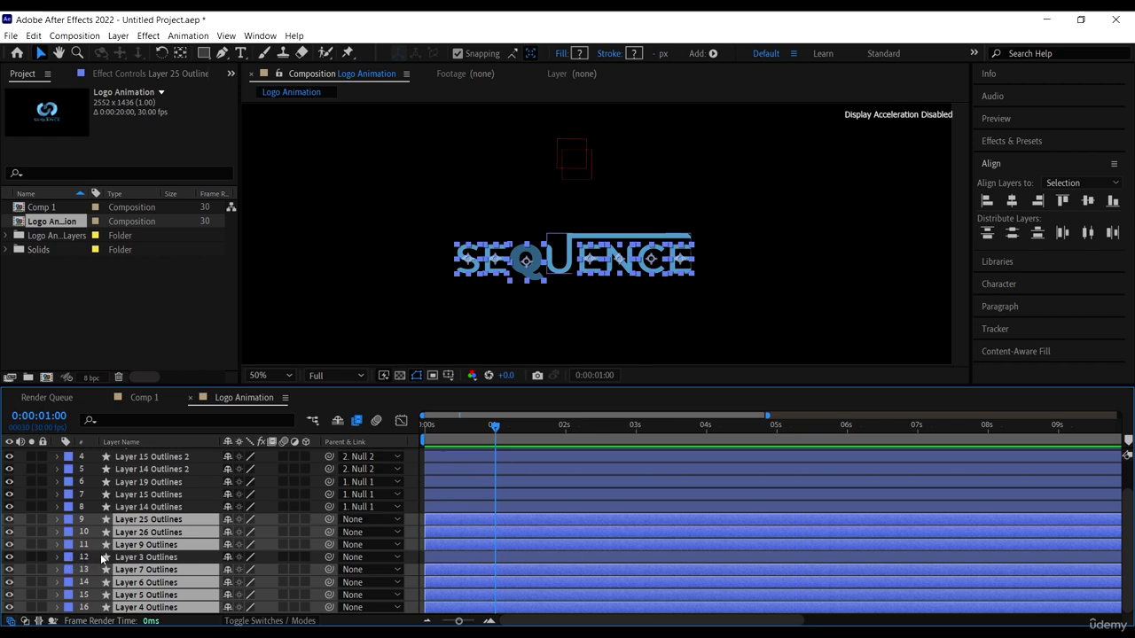
{"action": "key", "text": "s"}
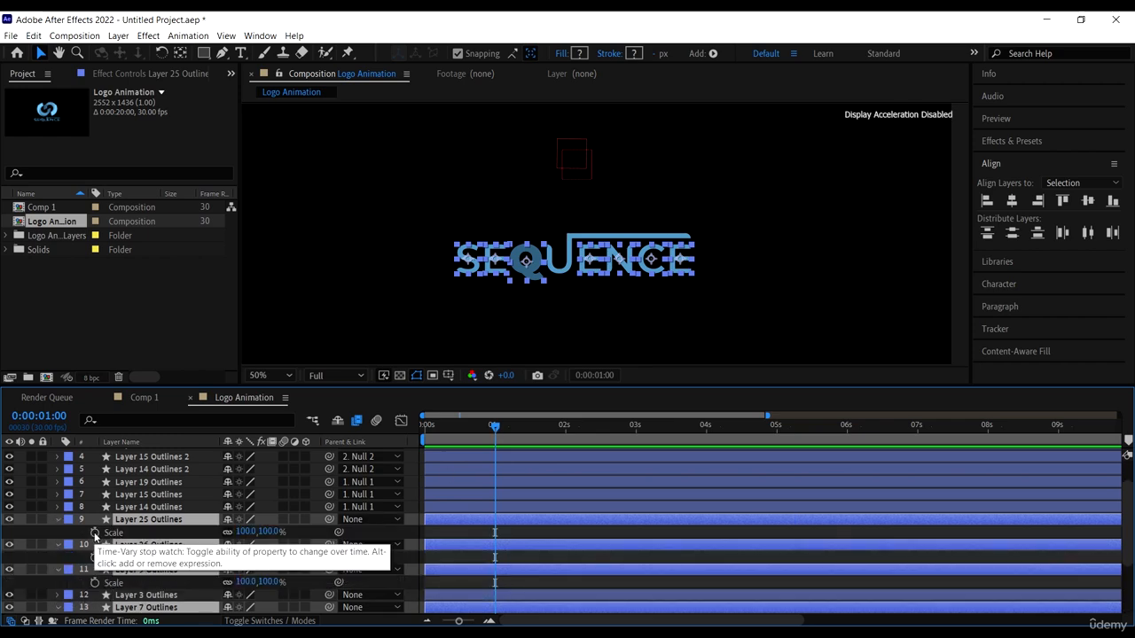
{"action": "left_click", "coordinate": [95, 533]}
{"action": "left_click_drag", "start_coordinate": [489, 428], "coordinate": [467, 427]}
{"action": "key", "text": "Home"}
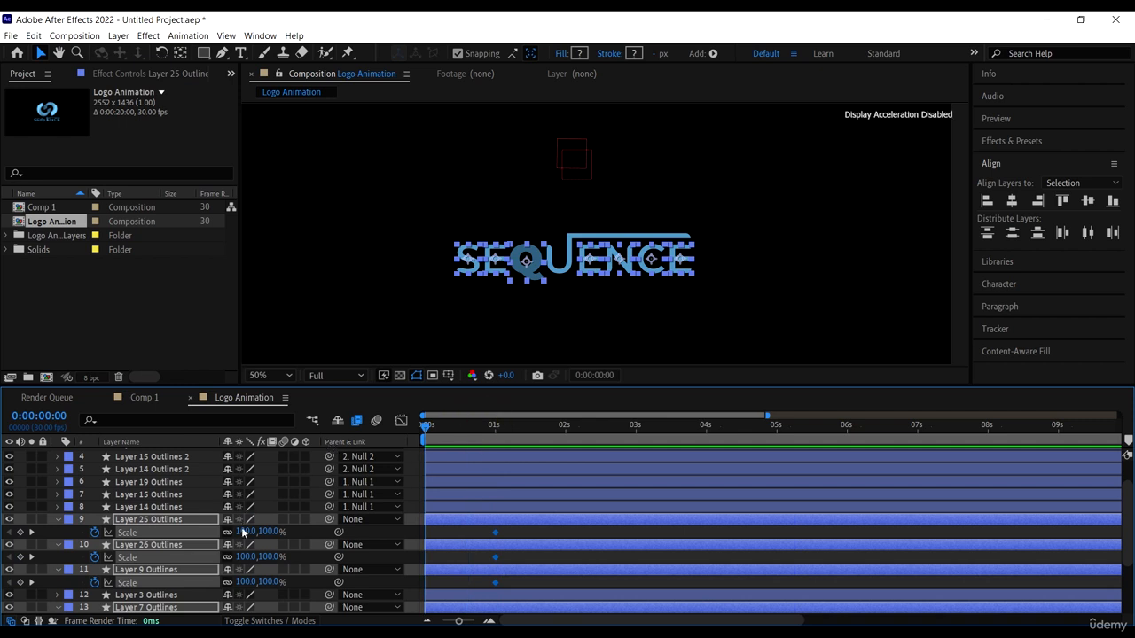
{"action": "type", "text": "0"}
{"action": "key", "text": "Return"}
Apply Easy Ease to the selected letter layers' Scale keyframes and preview the letters scaling in
{"action": "left_click_drag", "start_coordinate": [519, 530], "coordinate": [420, 621]}
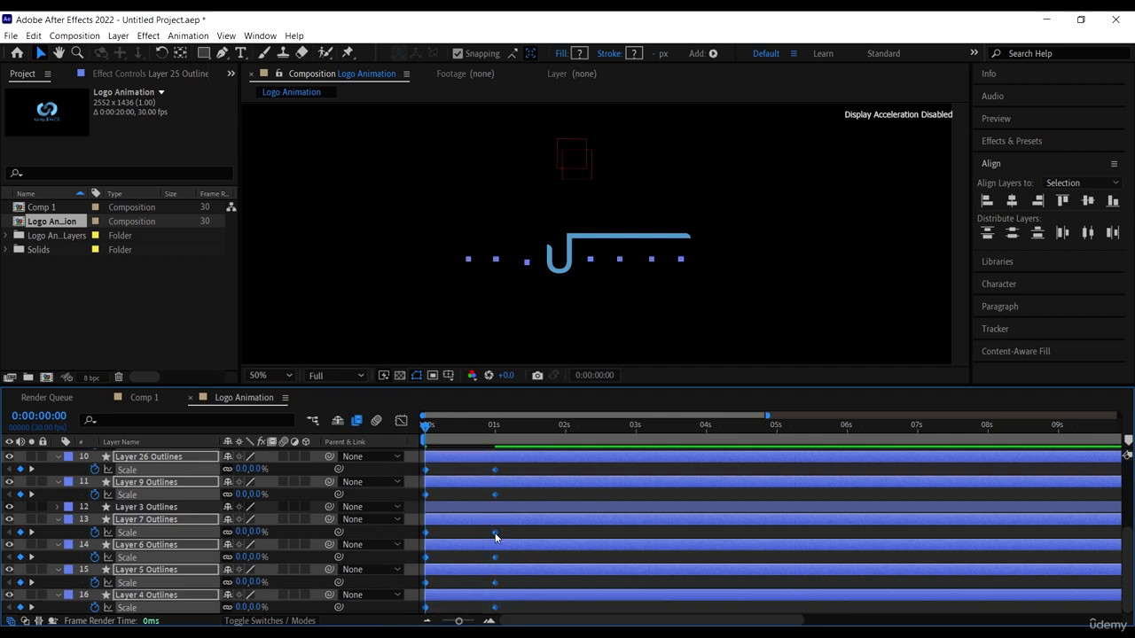
{"action": "right_click", "coordinate": [495, 536]}
{"action": "mouse_move", "coordinate": [581, 524]}
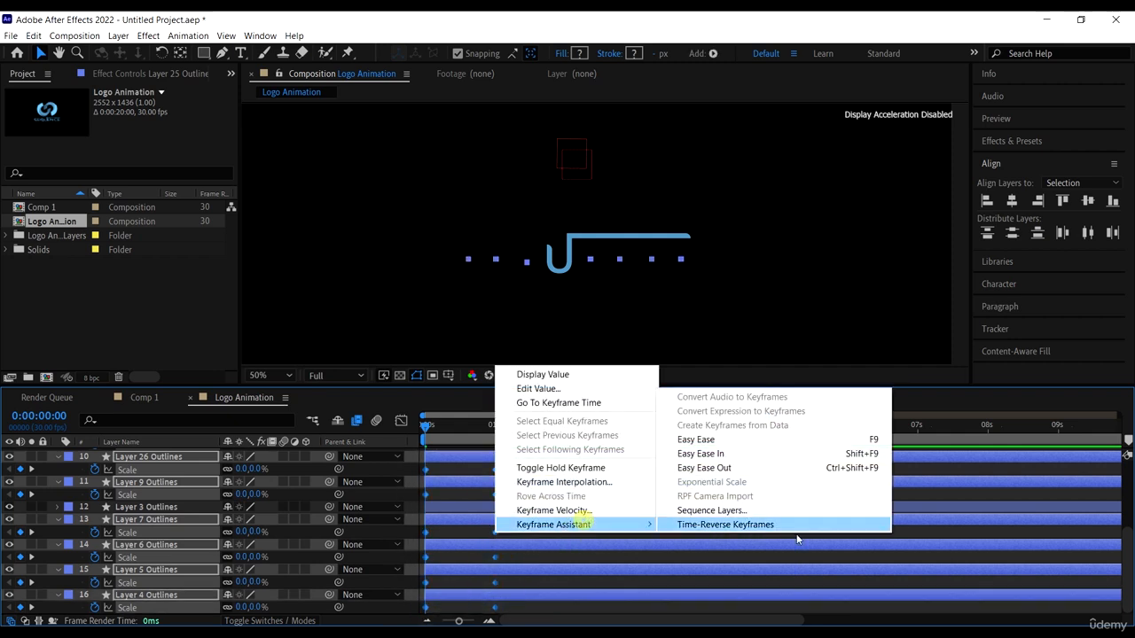
{"action": "left_click", "coordinate": [736, 440]}
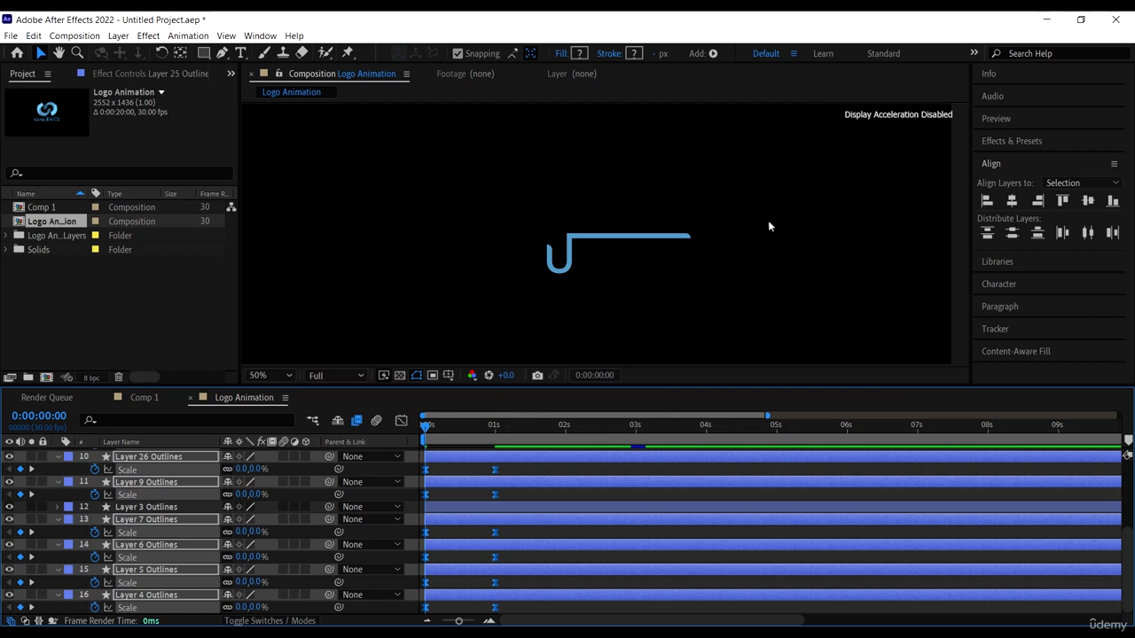
{"action": "key", "text": "space"}
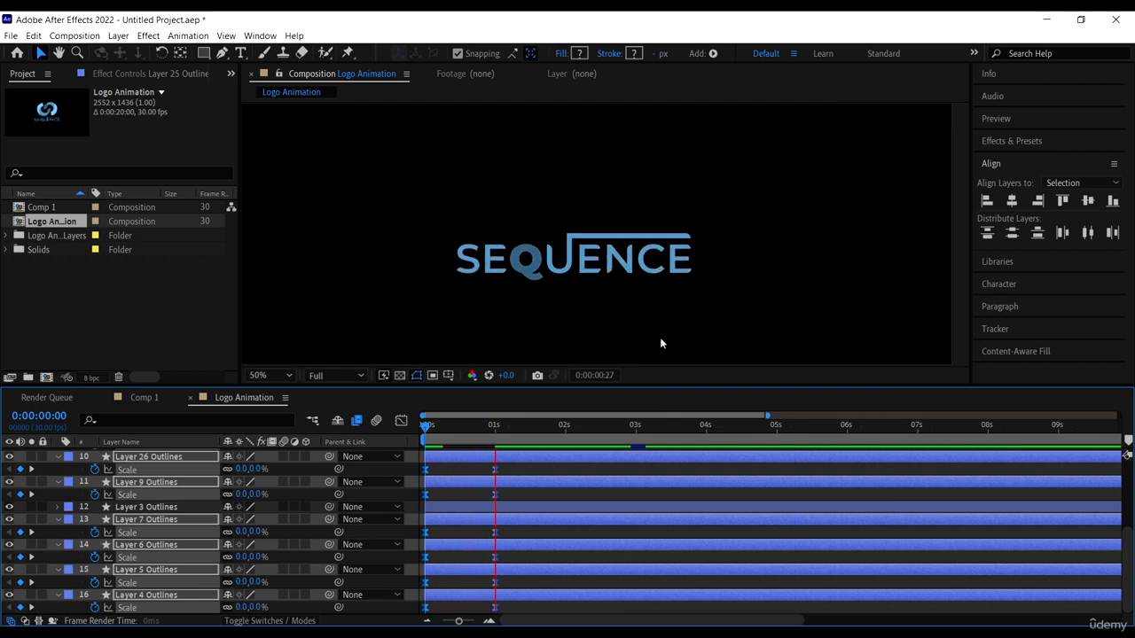
{"action": "key", "text": "space"}
Move the ending Scale keyframes of all animated letters except the S to about 0:00:00:19
{"action": "left_click", "coordinate": [506, 467]}
{"action": "scroll", "coordinate": [507, 468], "scroll_direction": "up", "scroll_amount": 3}
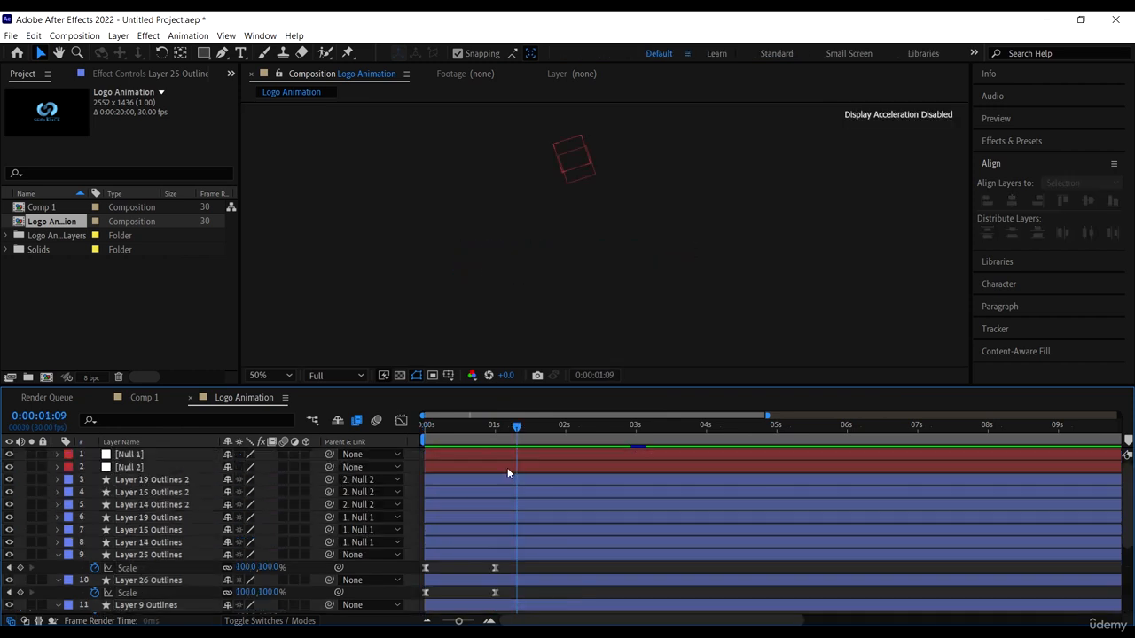
{"action": "scroll", "coordinate": [512, 485], "scroll_direction": "down", "scroll_amount": 3}
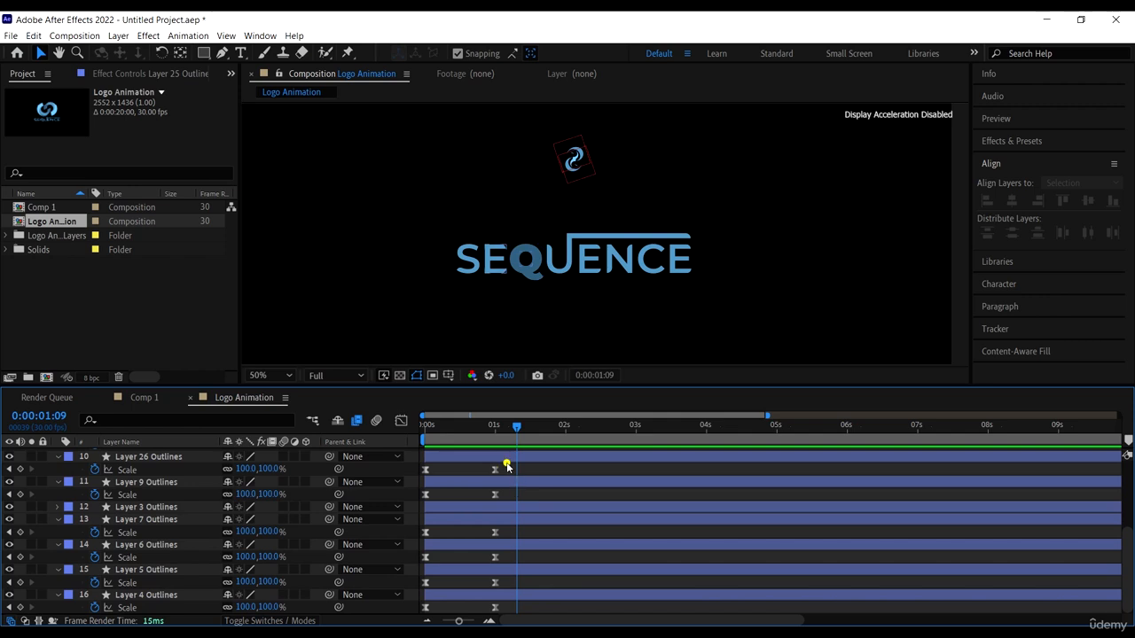
{"action": "left_click_drag", "start_coordinate": [506, 463], "coordinate": [468, 614]}
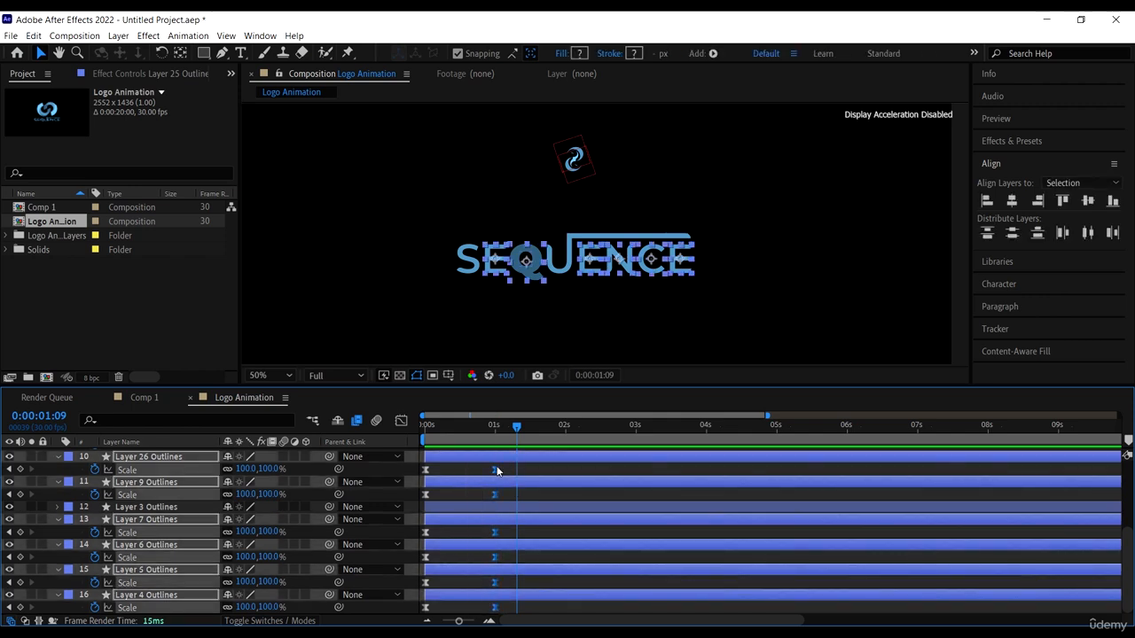
{"action": "left_click_drag", "start_coordinate": [494, 473], "coordinate": [468, 471]}
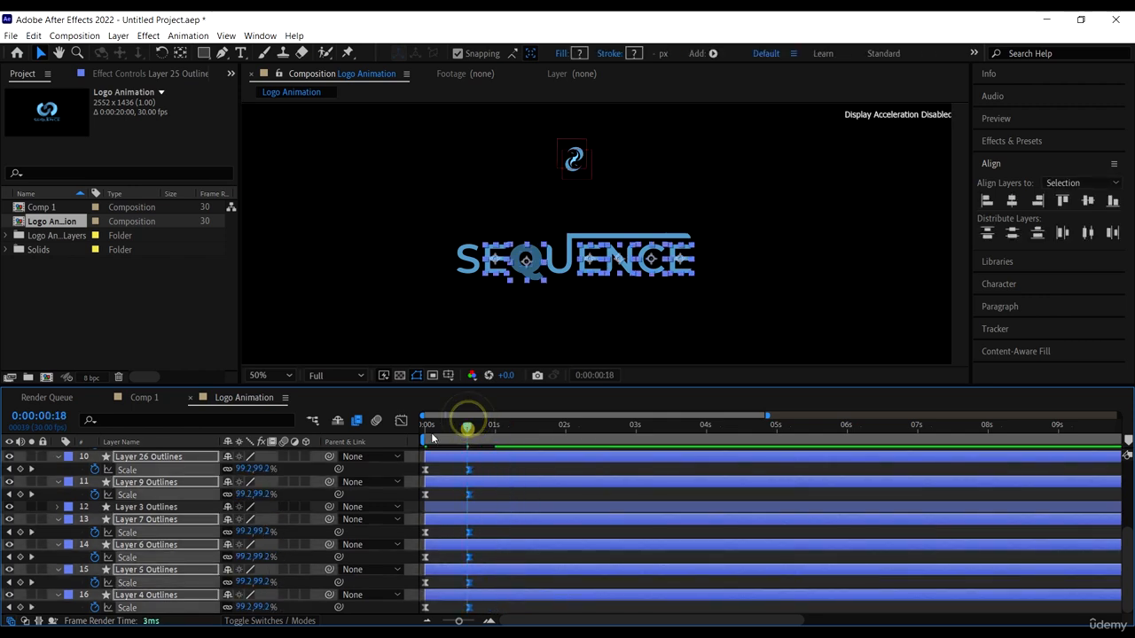
Preview the letters' scale-in and the logo spin from the start several times, including at a wider composition view
{"action": "key", "text": "Home"}
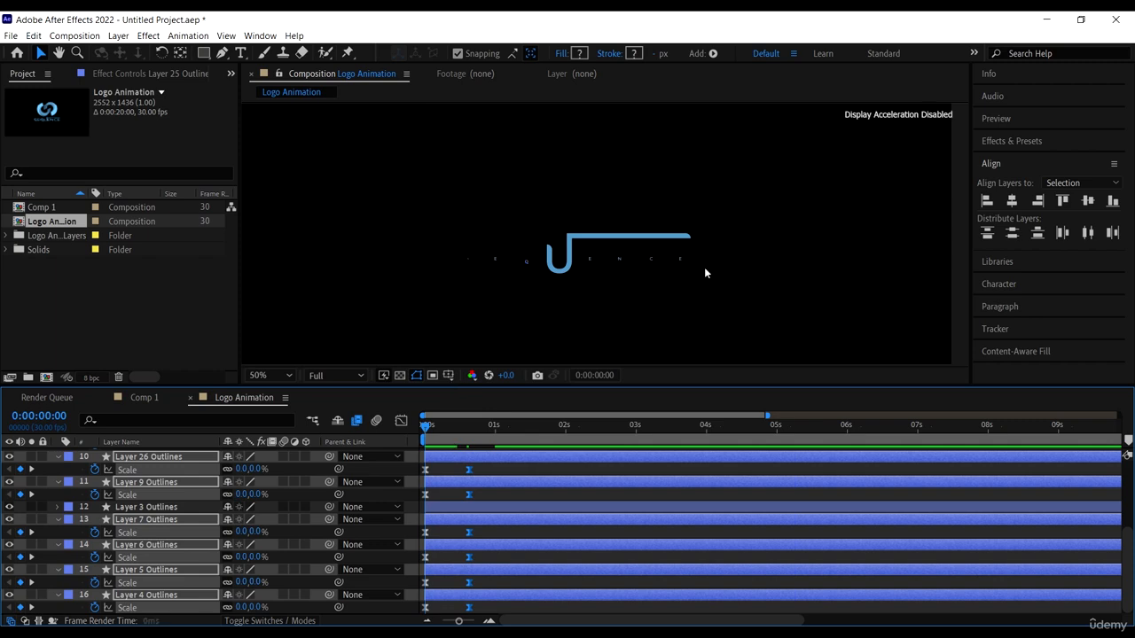
{"action": "key", "text": "space"}
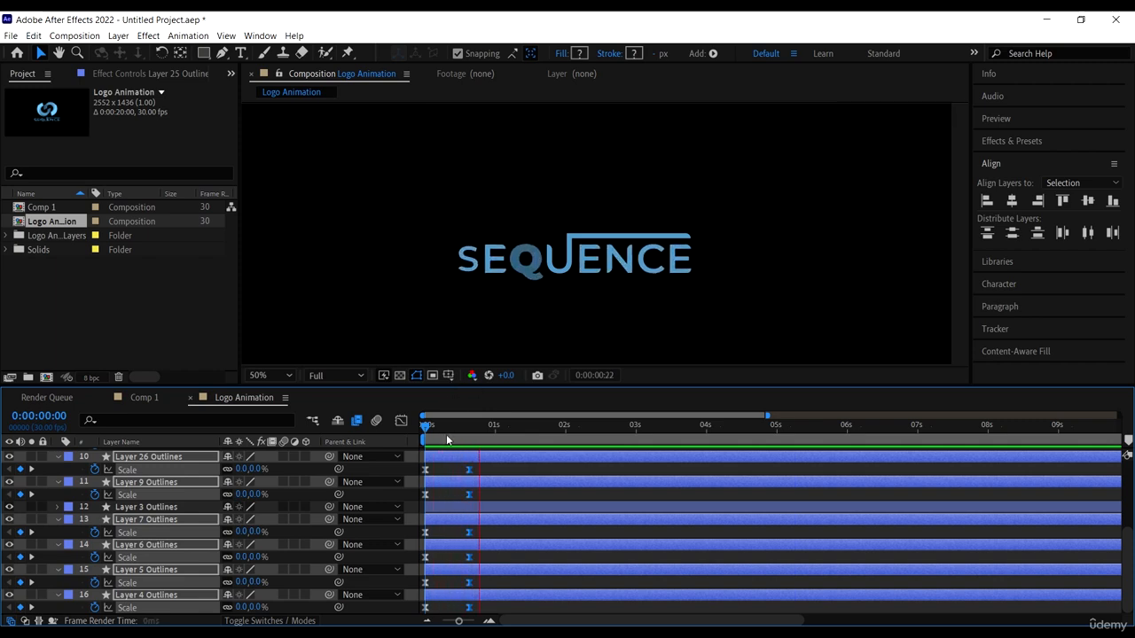
{"action": "key", "text": "space"}
{"action": "key", "text": "Home"}
{"action": "key", "text": "space"}
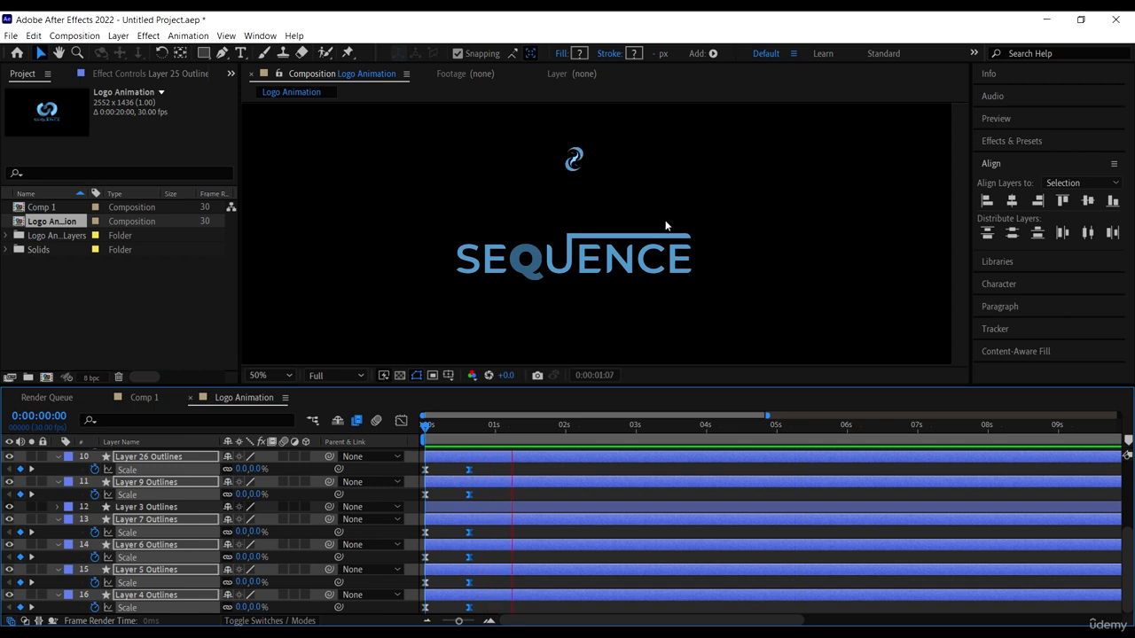
{"action": "scroll", "coordinate": [663, 221], "scroll_direction": "down", "scroll_amount": 1}
{"action": "key", "text": "Home"}
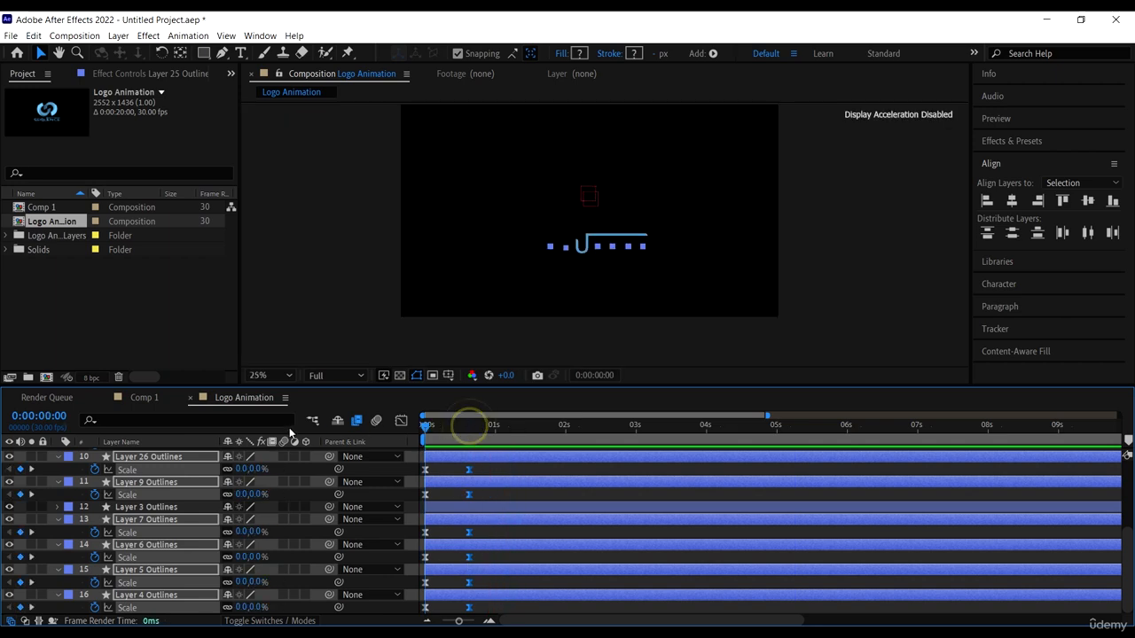
{"action": "key", "text": "space"}
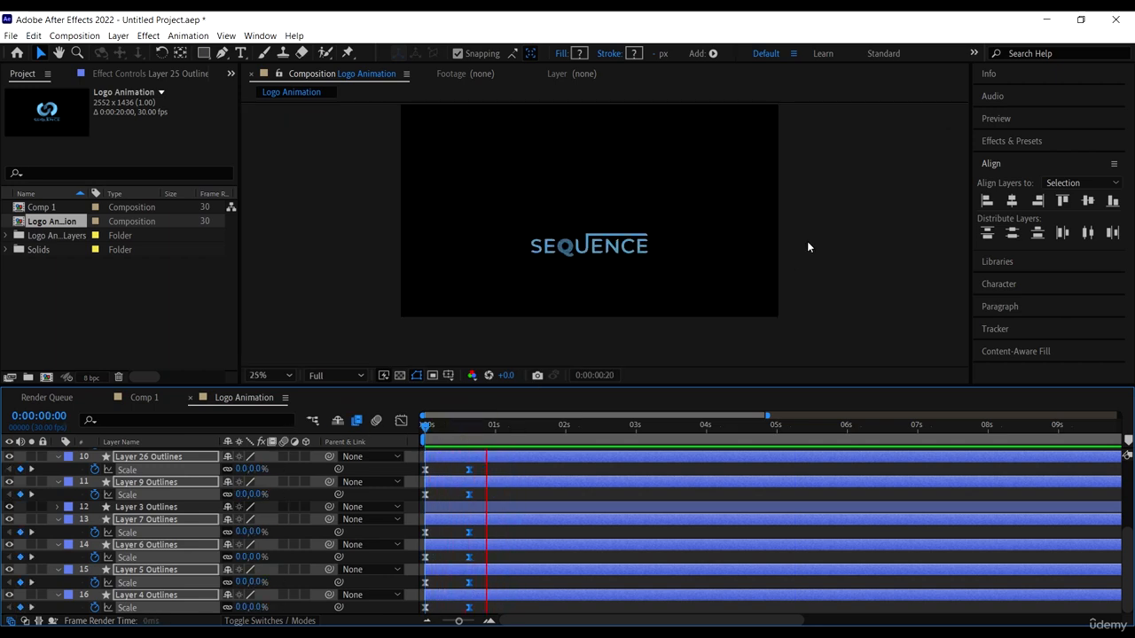
{"action": "left_click", "coordinate": [453, 420]}
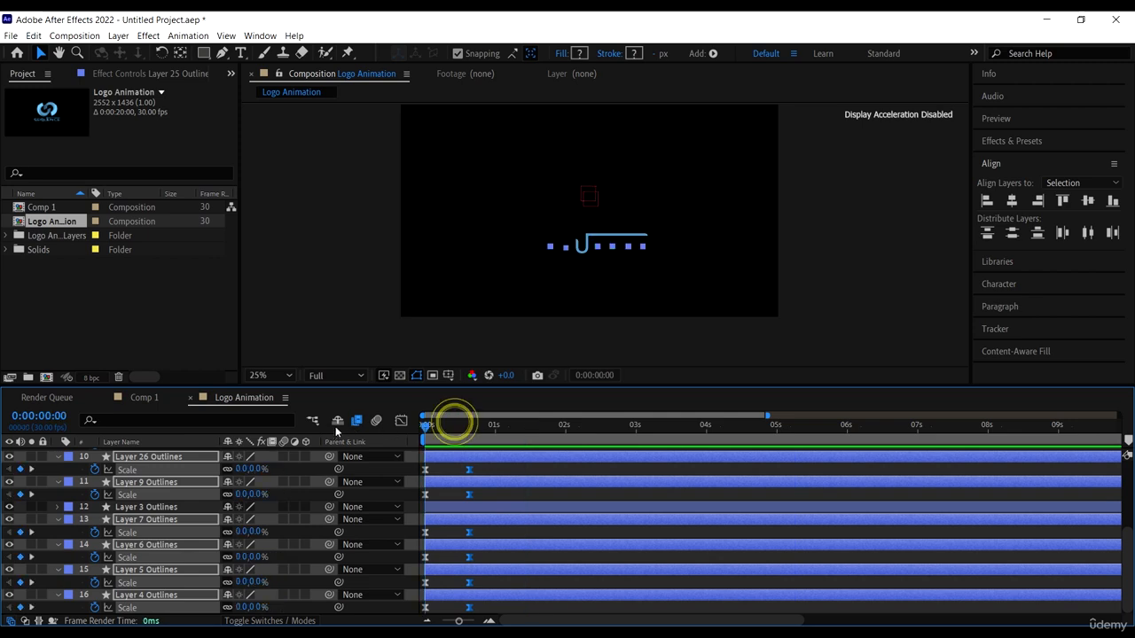
{"action": "key", "text": "space"}
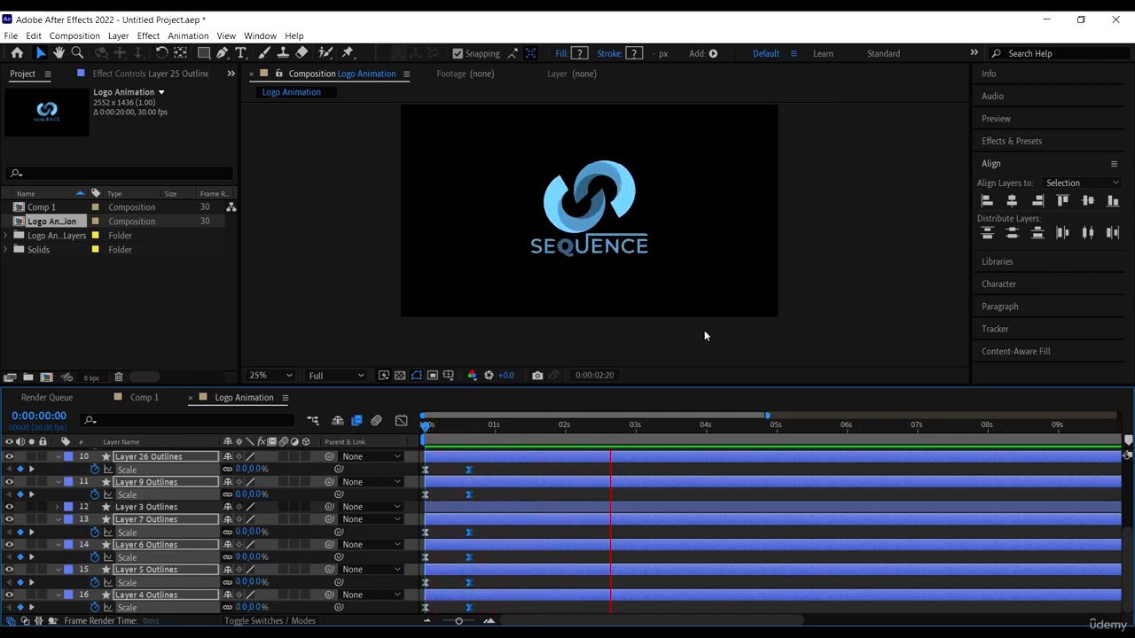
{"action": "key", "text": "space"}
Deselect all layers and inspect the wordmark's letter sizes at 0:00:00:18
{"action": "left_click_drag", "start_coordinate": [726, 259], "coordinate": [757, 217]}
{"action": "scroll", "coordinate": [661, 238], "scroll_direction": "up", "scroll_amount": 1}
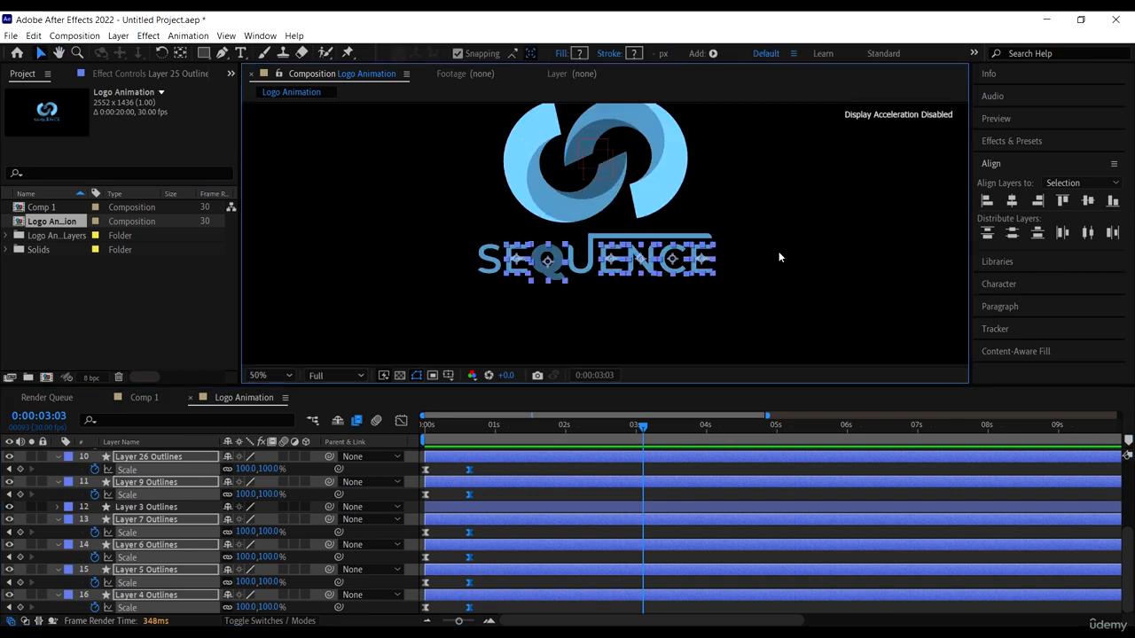
{"action": "scroll", "coordinate": [844, 259], "scroll_direction": "down", "scroll_amount": 1}
{"action": "left_click", "coordinate": [848, 258]}
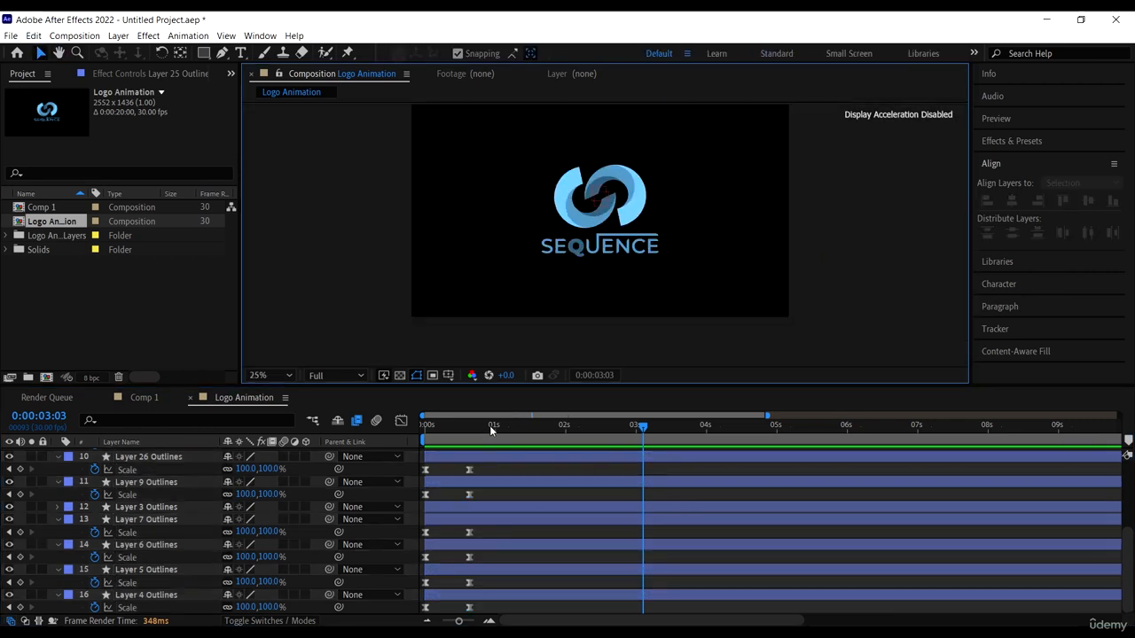
{"action": "mouse_move", "coordinate": [490, 425]}
{"action": "left_mouse_down"}
{"action": "mouse_move", "coordinate": [383, 425]}
{"action": "mouse_move", "coordinate": [539, 425]}
{"action": "mouse_move", "coordinate": [467, 430]}
{"action": "left_mouse_up"}
{"action": "left_click", "coordinate": [876, 233]}
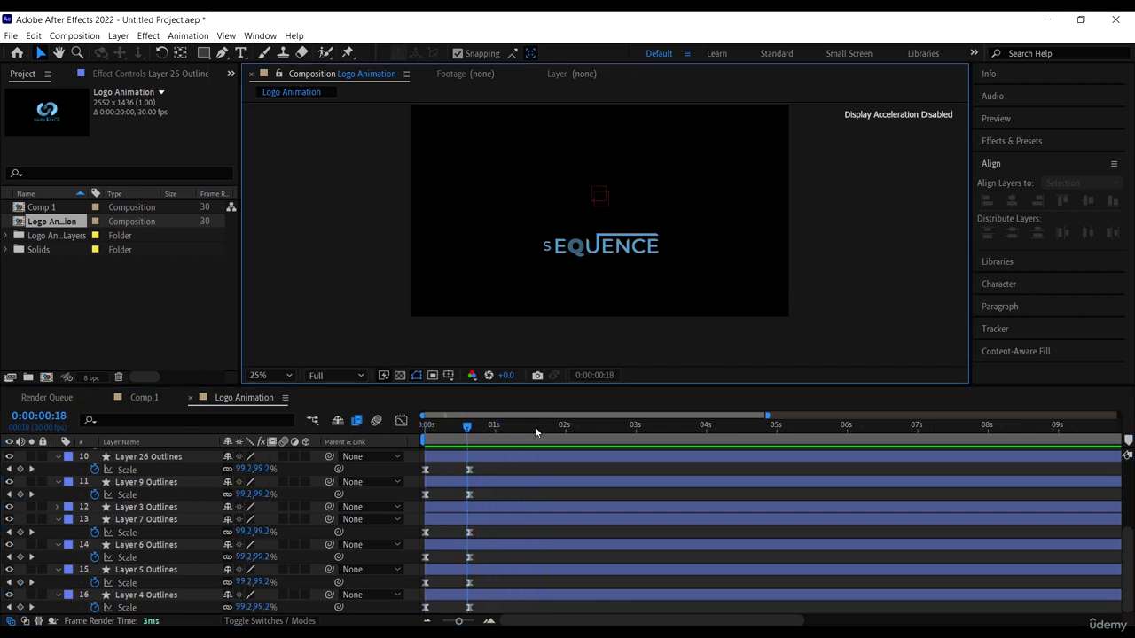
Select the S layer, Layer 25 Outlines, and add a Position keyframe at 0:00:00:28
{"action": "left_click", "coordinate": [548, 248]}
{"action": "scroll", "coordinate": [546, 468], "scroll_direction": "up", "scroll_amount": 5}
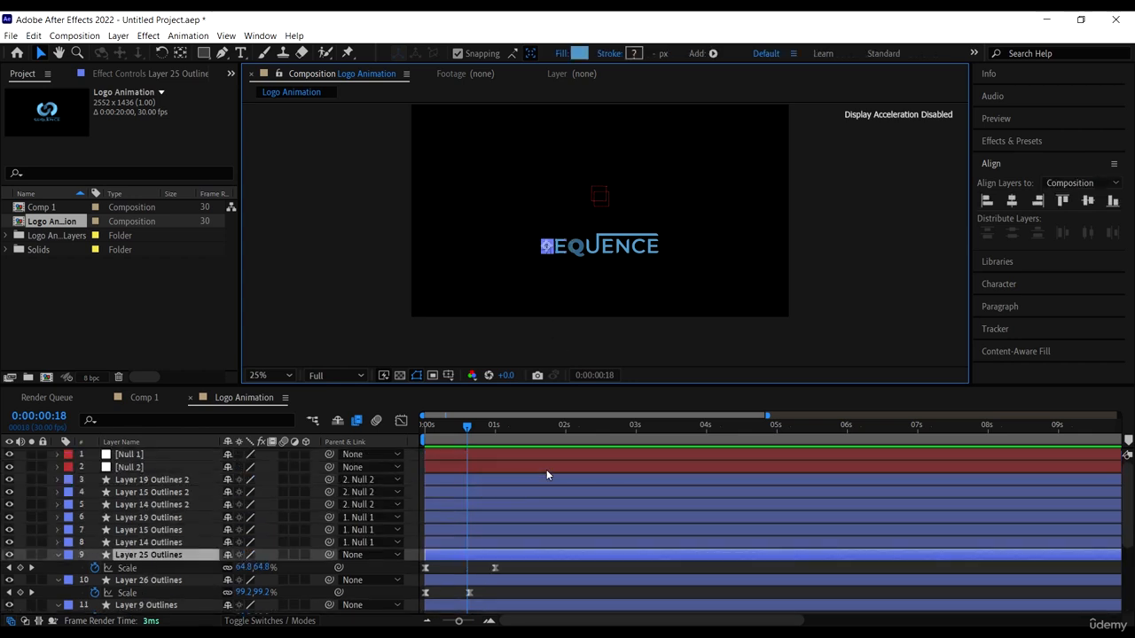
{"action": "key", "text": "p"}
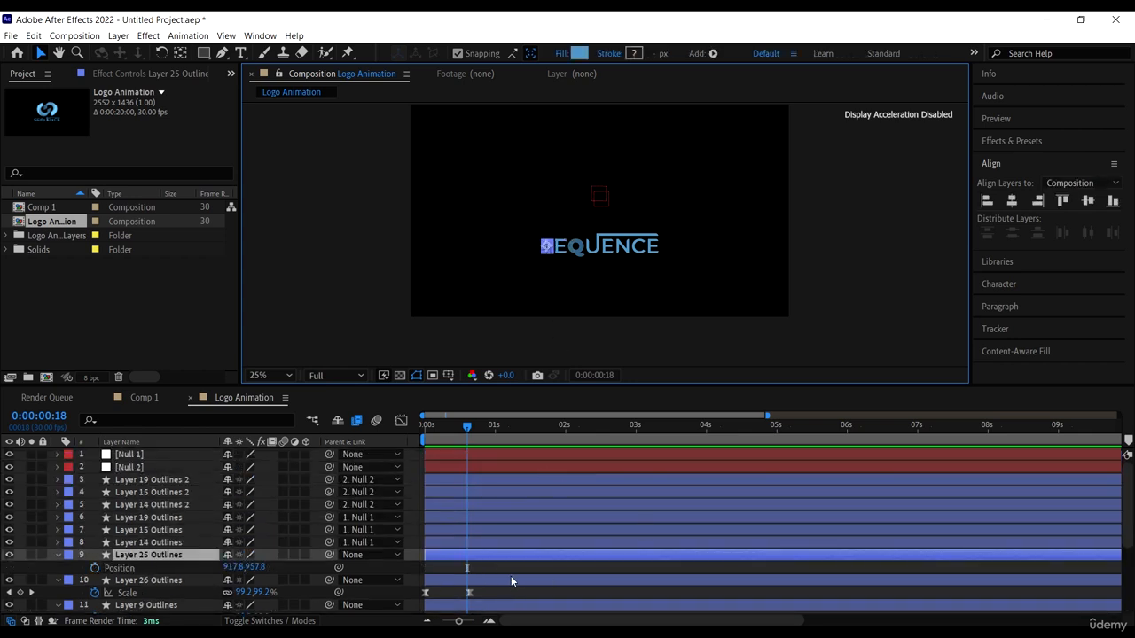
{"action": "left_click_drag", "start_coordinate": [471, 429], "coordinate": [493, 431]}
{"action": "left_click", "coordinate": [96, 568]}
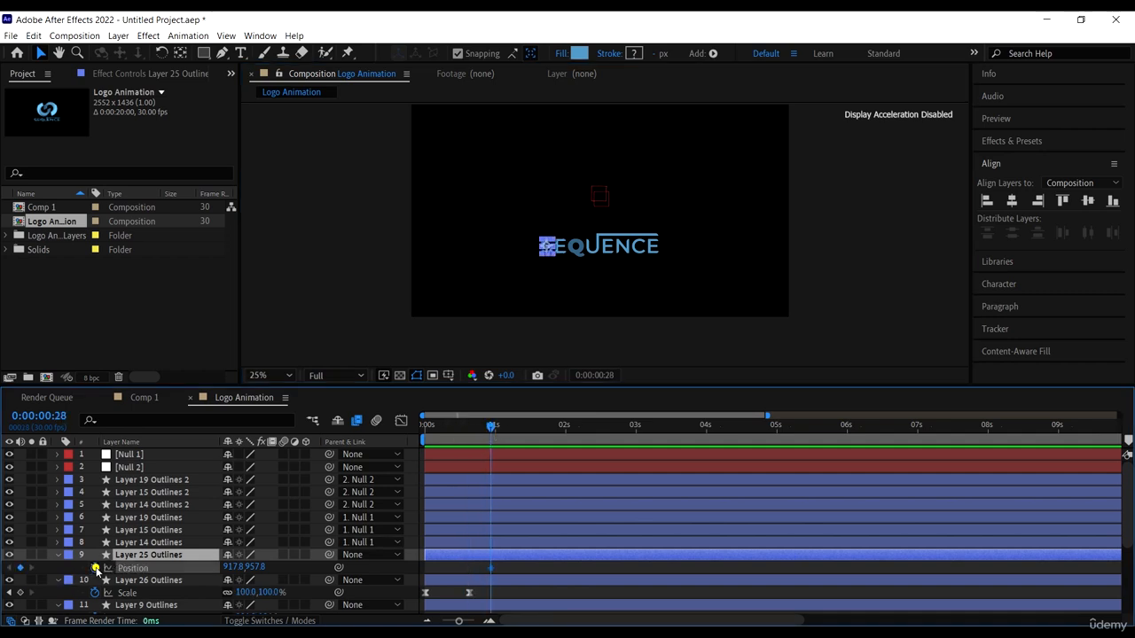
At 0:00:00:00, move the S straight left to about 487.8, 957.8 to keyframe its starting Position
{"action": "left_click_drag", "start_coordinate": [490, 428], "coordinate": [459, 418]}
{"action": "scroll", "coordinate": [547, 230], "scroll_direction": "up", "scroll_amount": 2}
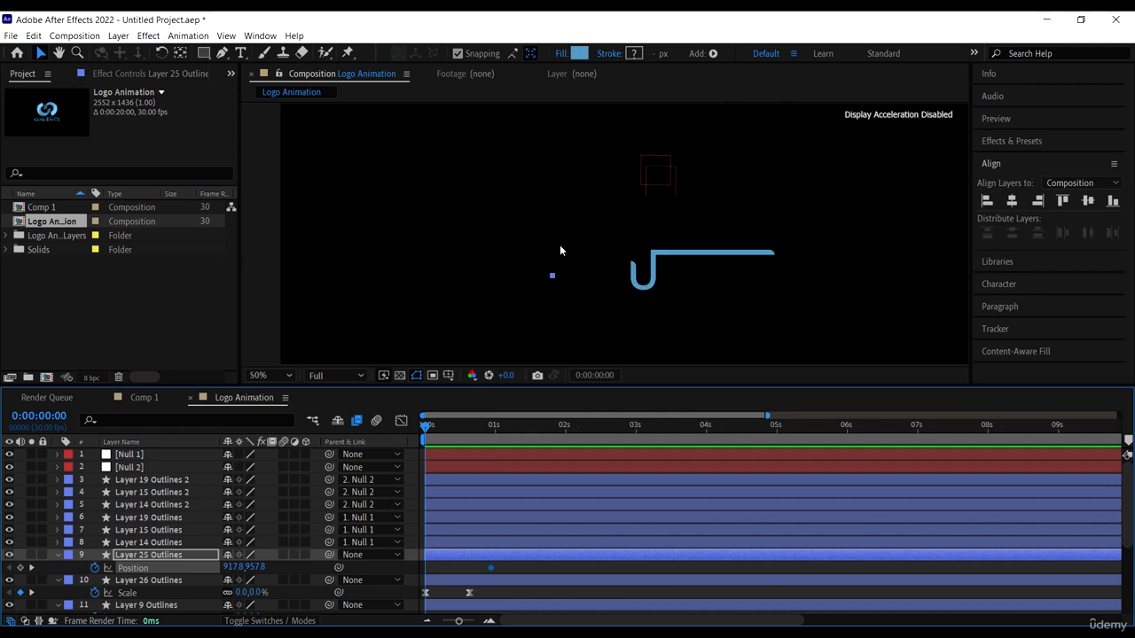
{"action": "left_click_drag", "start_coordinate": [552, 277], "coordinate": [429, 282]}
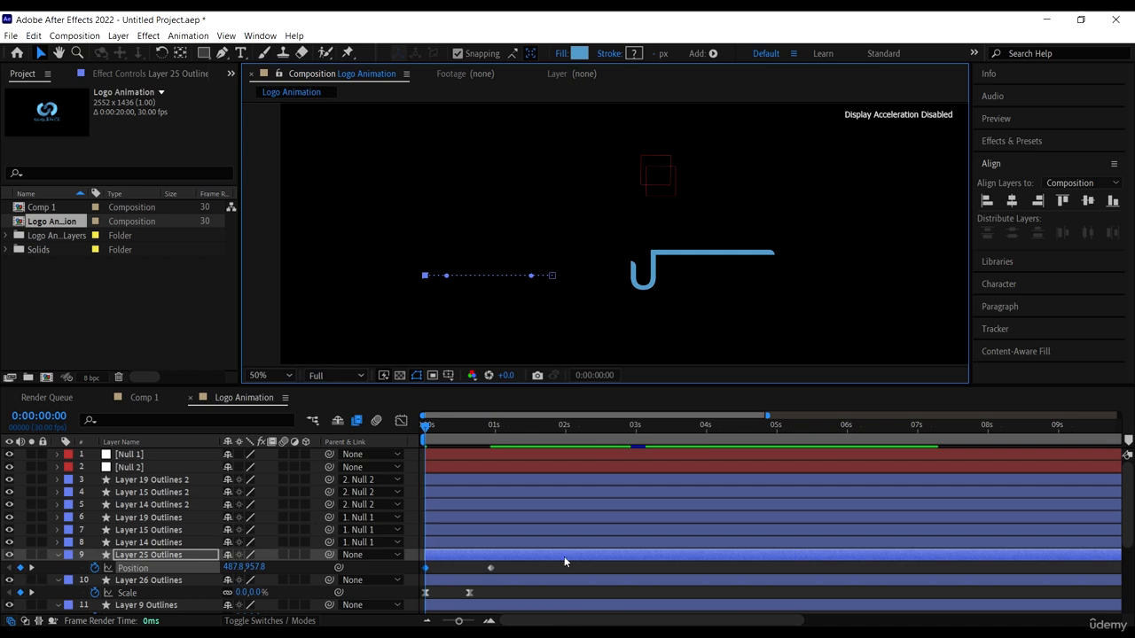
Apply Easy Ease to both Position keyframes of the S layer
{"action": "left_click_drag", "start_coordinate": [527, 570], "coordinate": [410, 564]}
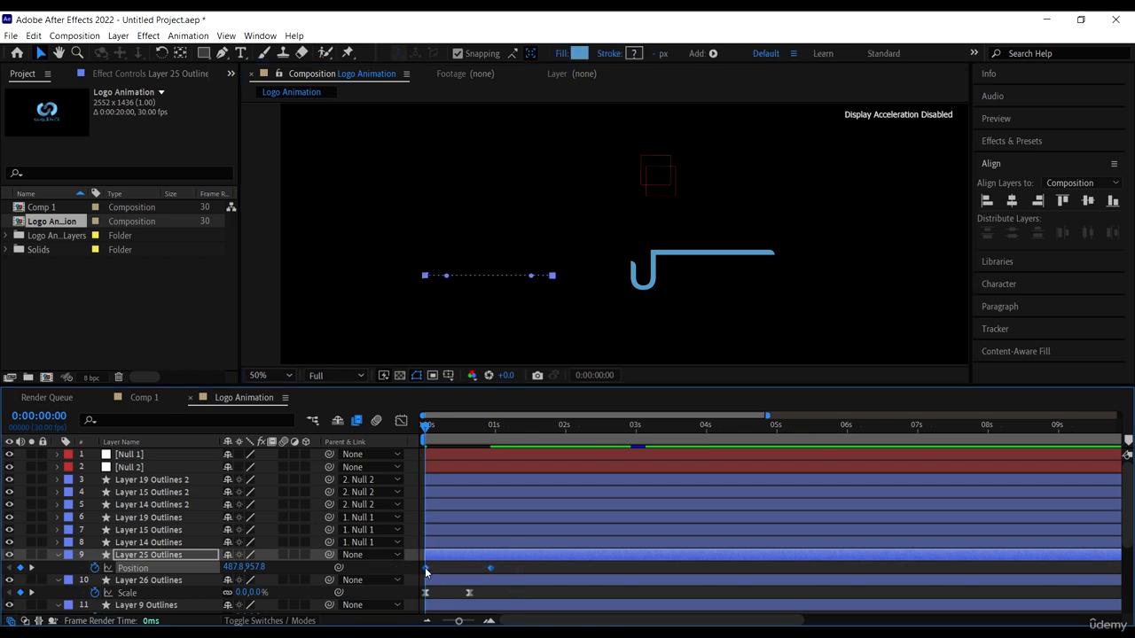
{"action": "right_click", "coordinate": [425, 567]}
{"action": "left_click", "coordinate": [520, 559]}
{"action": "left_click", "coordinate": [632, 488]}
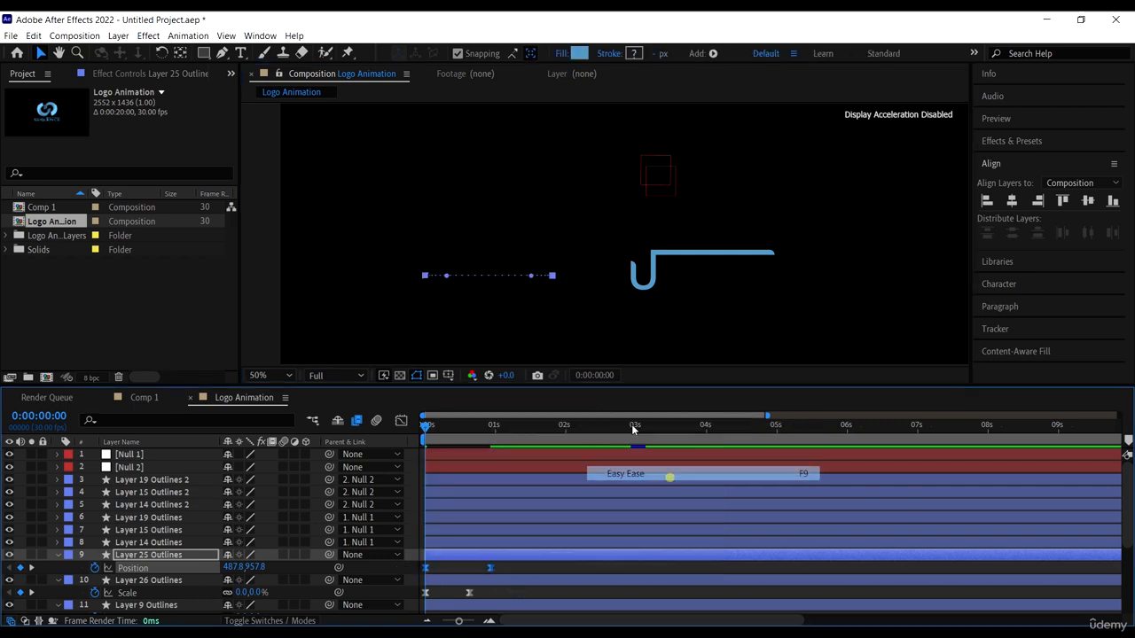
Preview the S sliding into the wordmark, replay it, and return the playhead to 0:00:00:00
{"action": "scroll", "coordinate": [579, 248], "scroll_direction": "down", "scroll_amount": 2}
{"action": "key", "text": "space"}
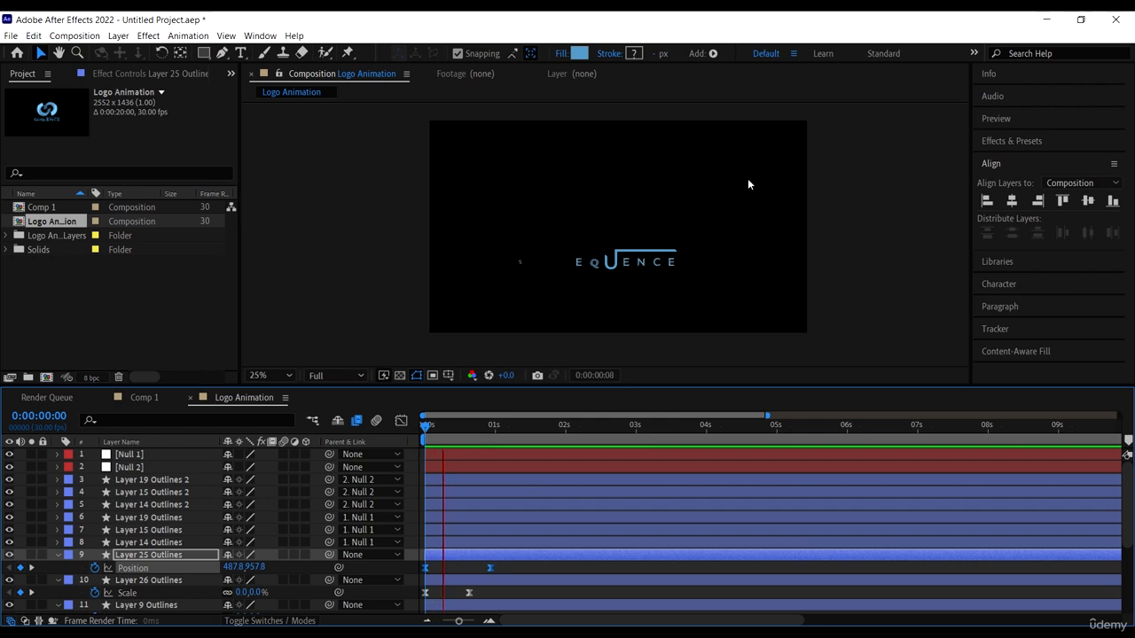
{"action": "left_click_drag", "start_coordinate": [474, 424], "coordinate": [379, 381]}
{"action": "key", "text": "space"}
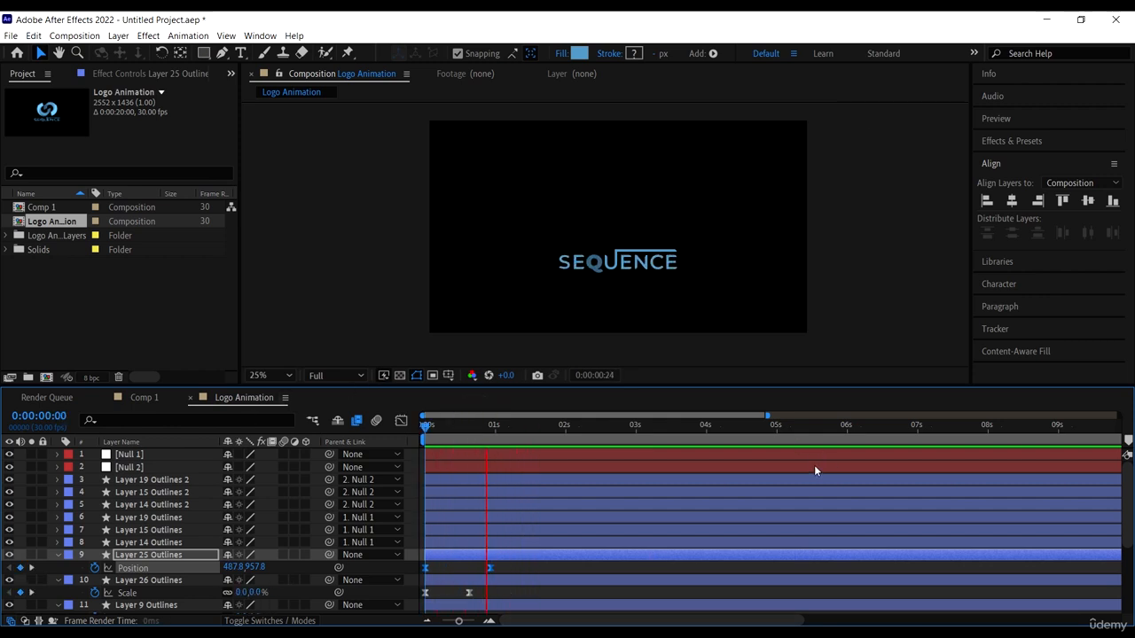
{"action": "key", "text": "space"}
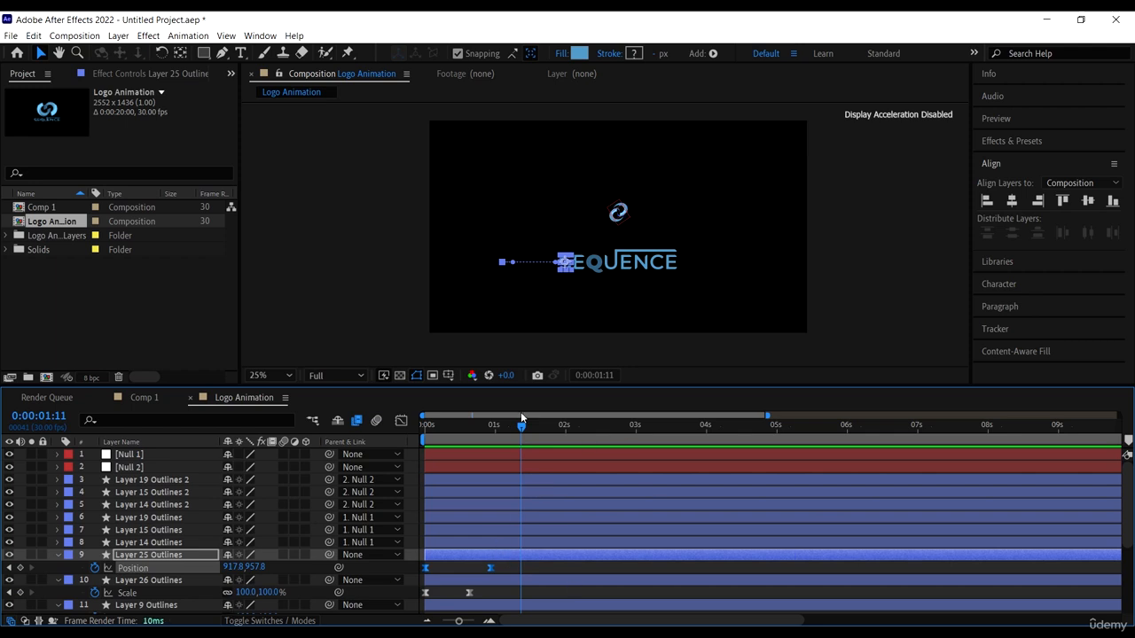
{"action": "left_click_drag", "start_coordinate": [446, 428], "coordinate": [426, 424]}
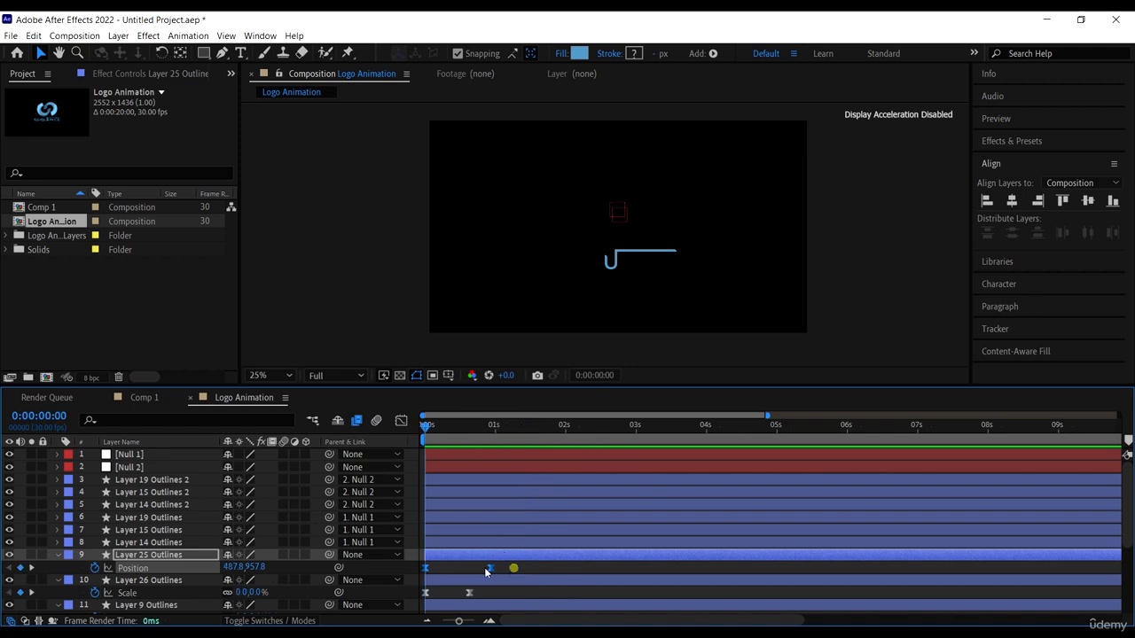
Try to paste the S layer's Position keyframes onto the E layer, Layer 26 Outlines
{"action": "left_click_drag", "start_coordinate": [513, 568], "coordinate": [387, 574]}
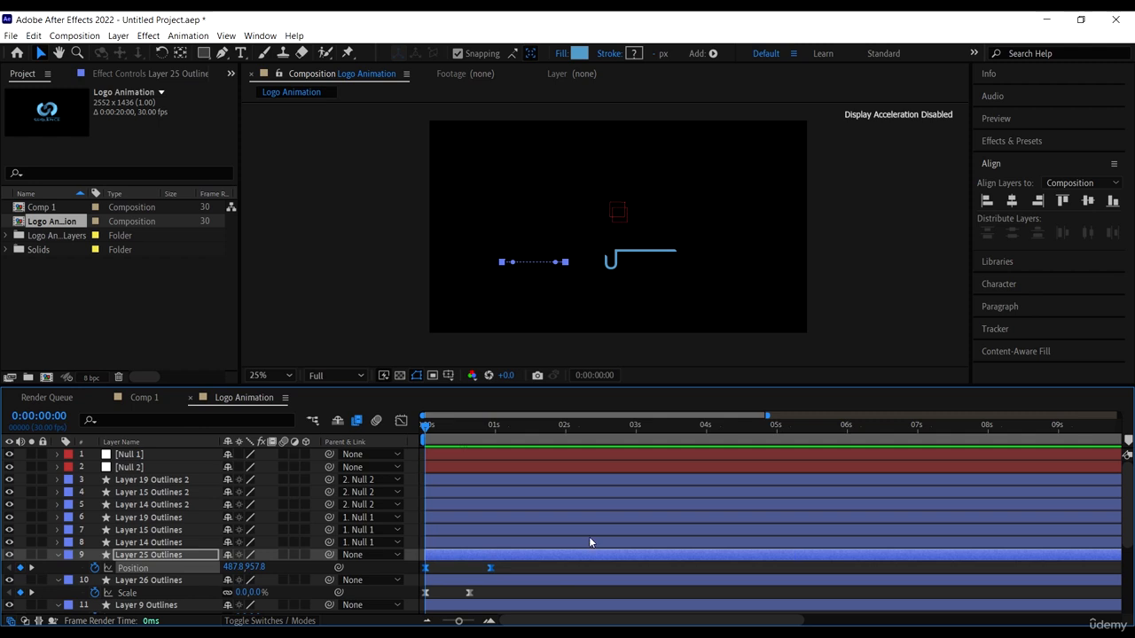
{"action": "left_click", "coordinate": [519, 582]}
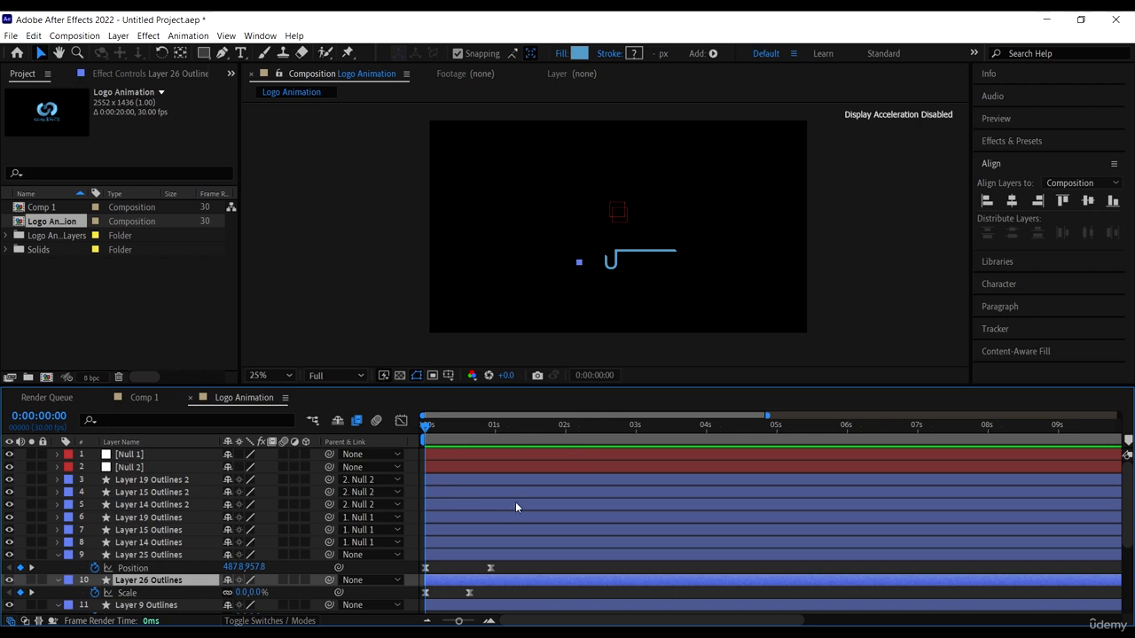
{"action": "scroll", "coordinate": [512, 567], "scroll_direction": "down", "scroll_amount": 2}
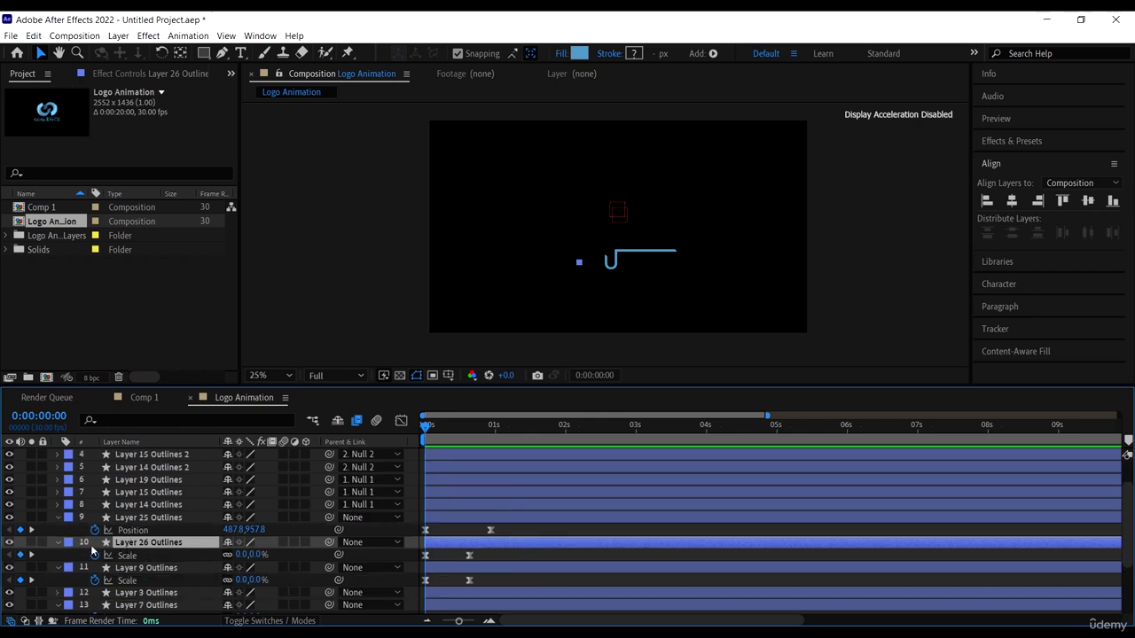
{"action": "left_click_drag", "start_coordinate": [507, 439], "coordinate": [371, 443]}
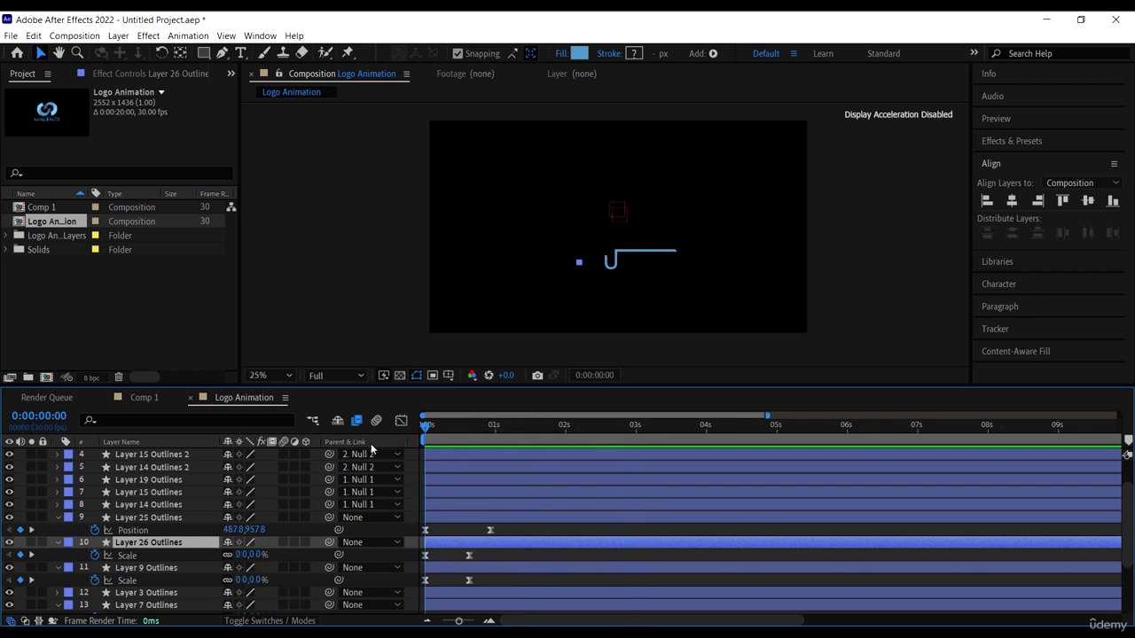
{"action": "left_click", "coordinate": [518, 543]}
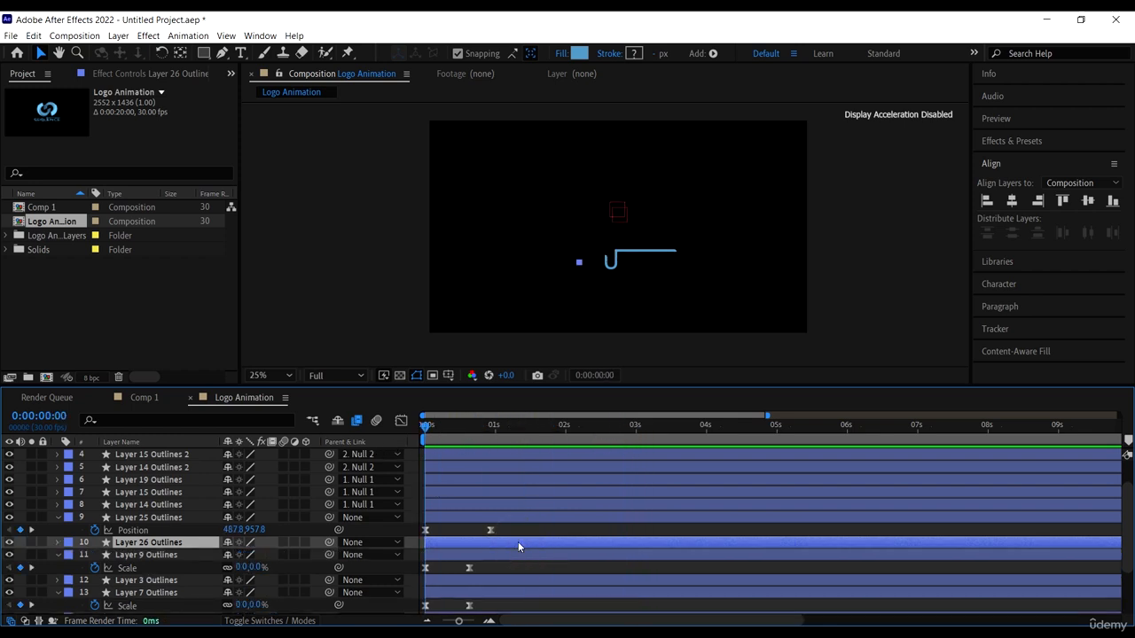
{"action": "key", "text": "ctrl+v"}
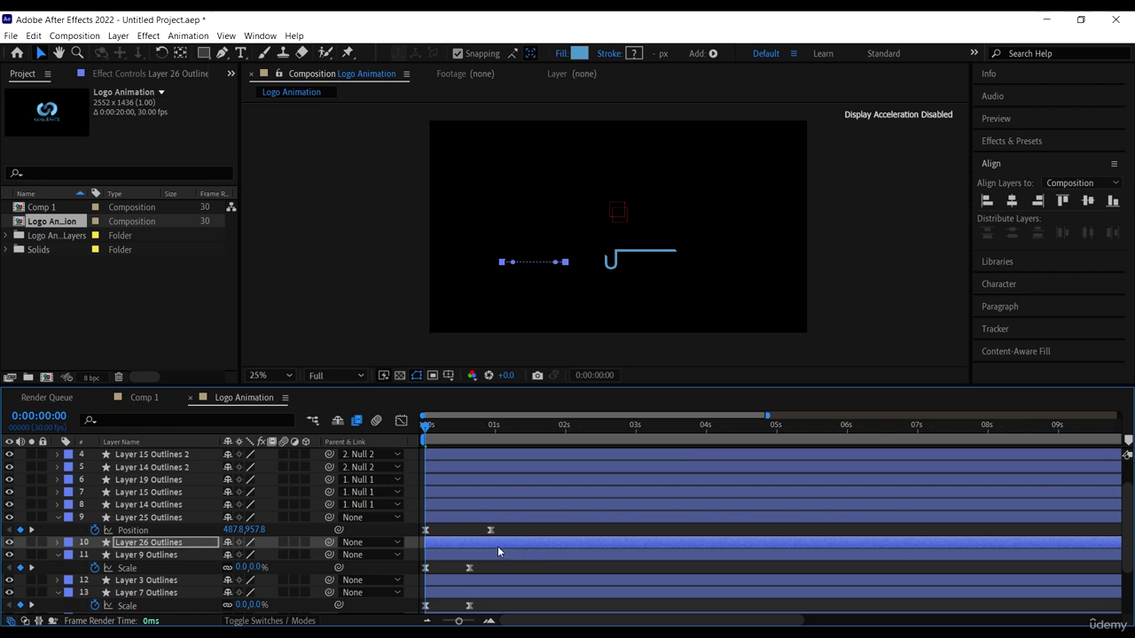
{"action": "key", "text": "s"}
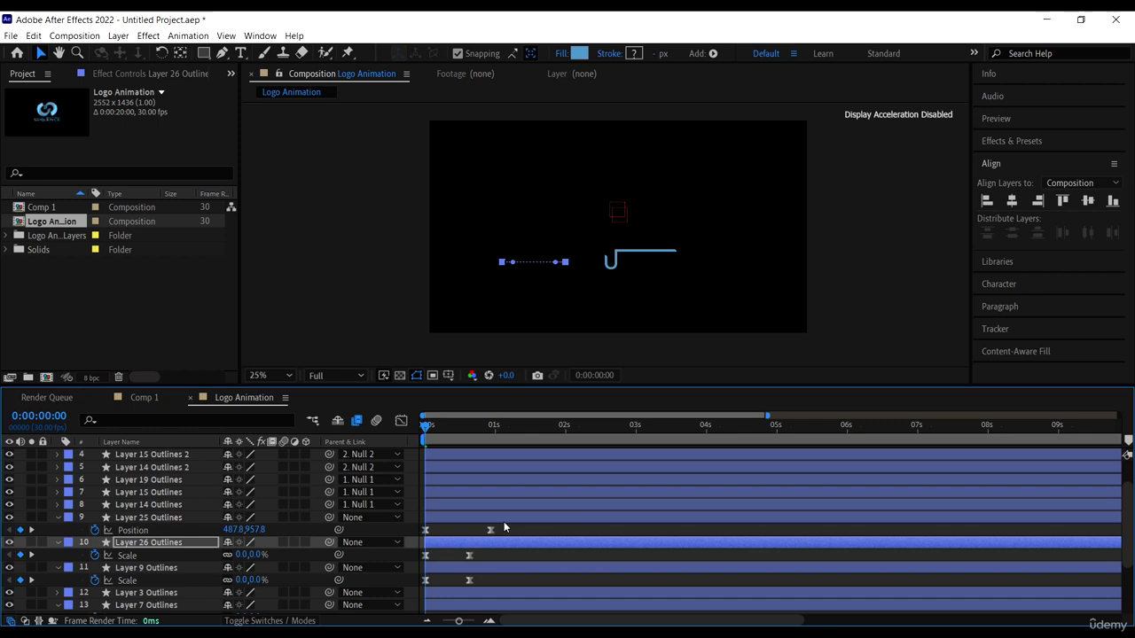
Dismiss the new solid dialog and undo the recent changes, including the easing on the S layer's Position keyframes
{"action": "left_click", "coordinate": [503, 519]}
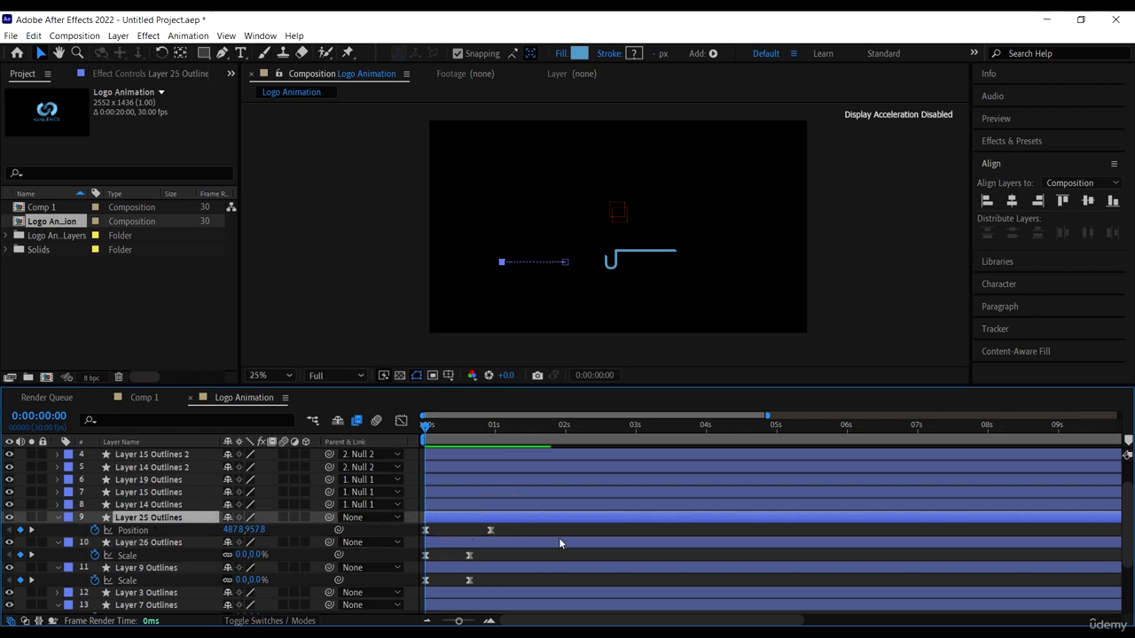
{"action": "key", "text": "ctrl+y"}
{"action": "left_click", "coordinate": [1119, 465]}
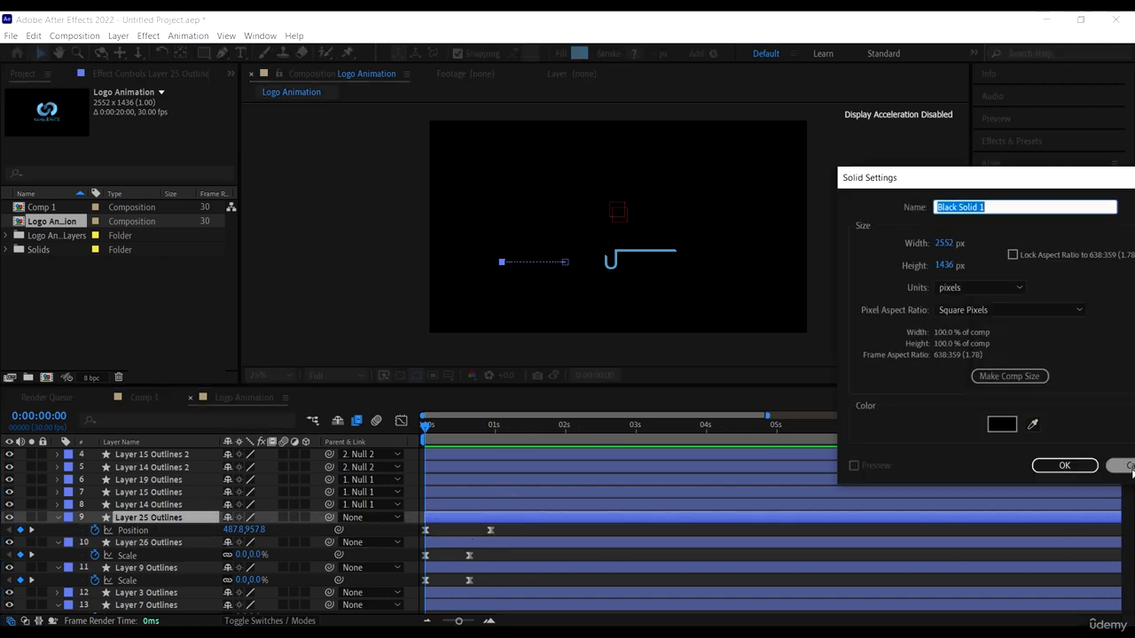
{"action": "left_click", "coordinate": [503, 542]}
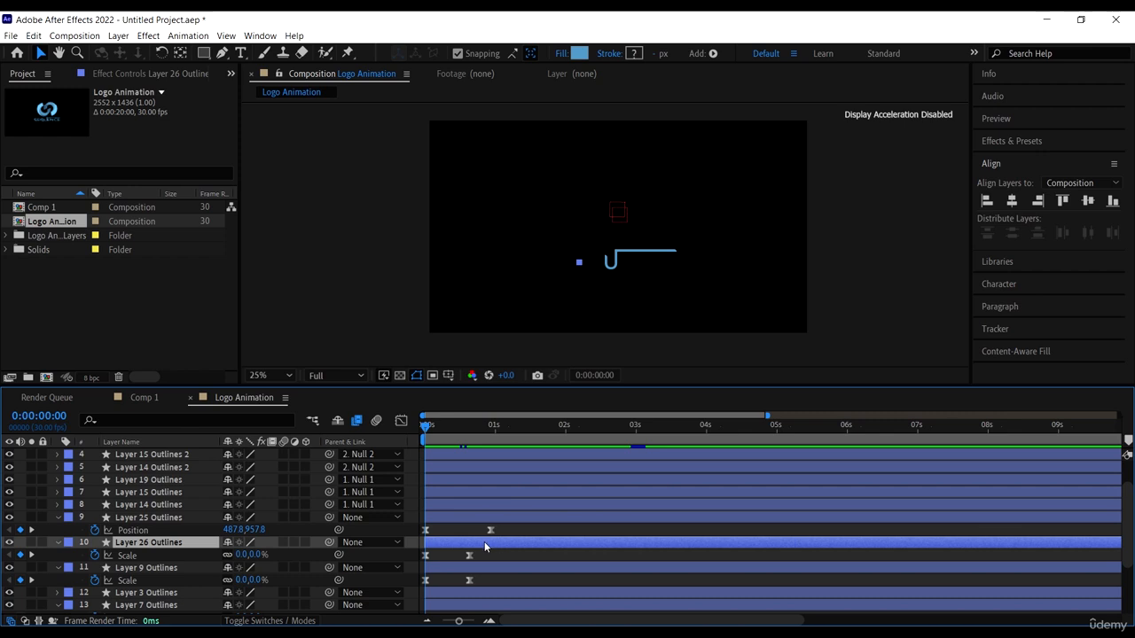
{"action": "key", "text": "ctrl+z"}
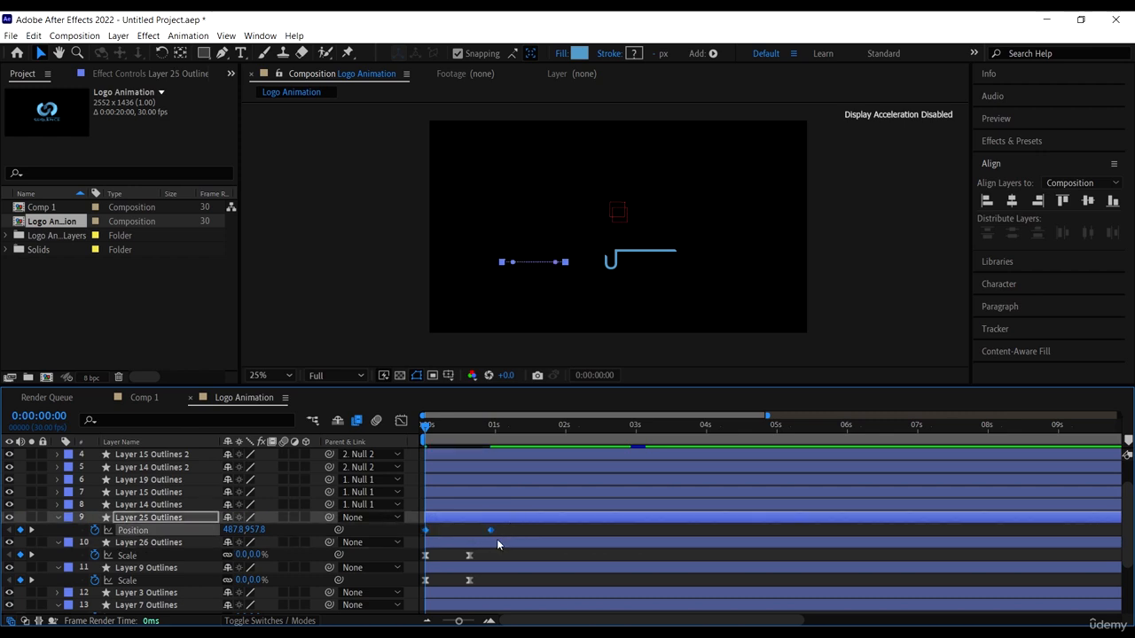
Reapply Easy Ease to both Position keyframes of Layer 25 Outlines
{"action": "right_click", "coordinate": [492, 533]}
{"action": "mouse_move", "coordinate": [550, 521]}
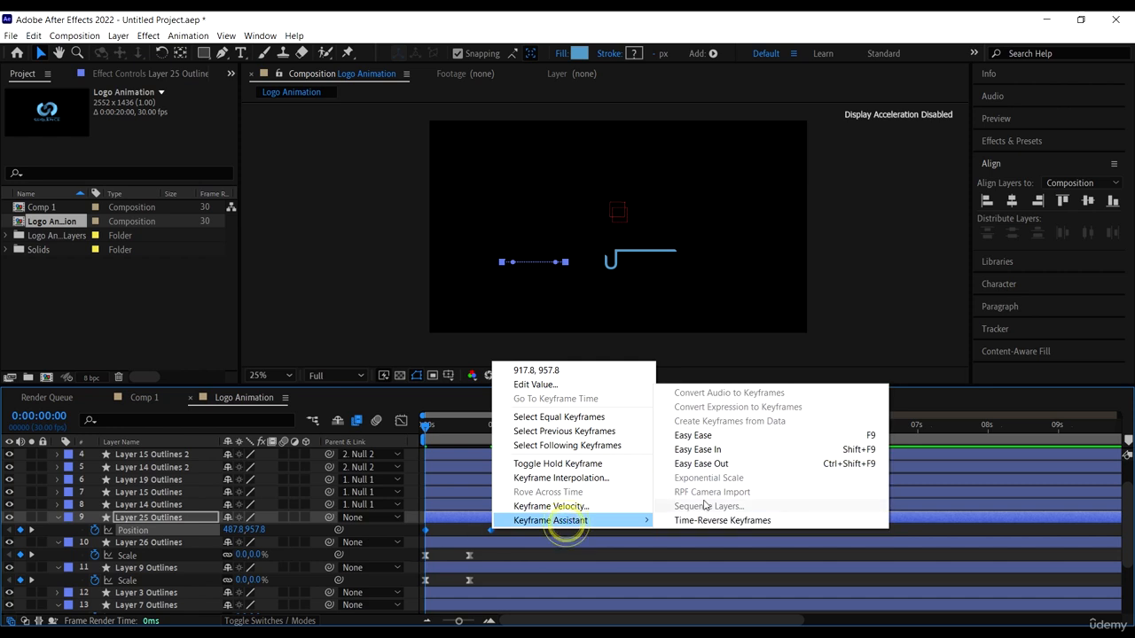
{"action": "left_click", "coordinate": [693, 435]}
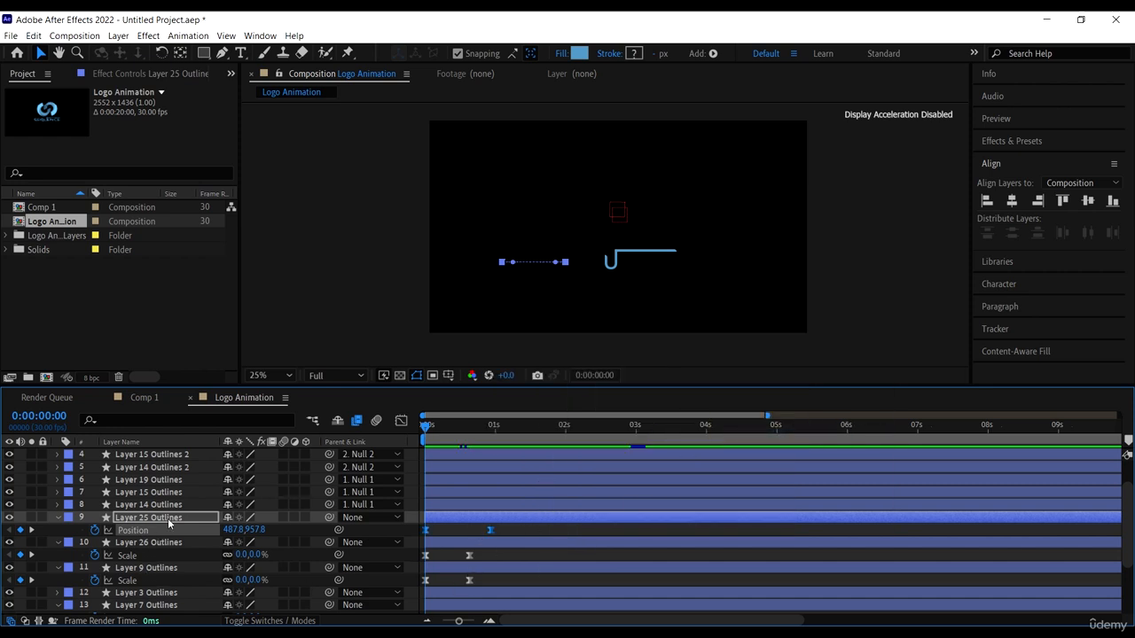
Show Position on Layer 26 Outlines and copy both eased Position keyframes from Layer 25 Outlines onto it at 0:00:00:00
{"action": "left_click", "coordinate": [148, 543]}
{"action": "key", "text": "p"}
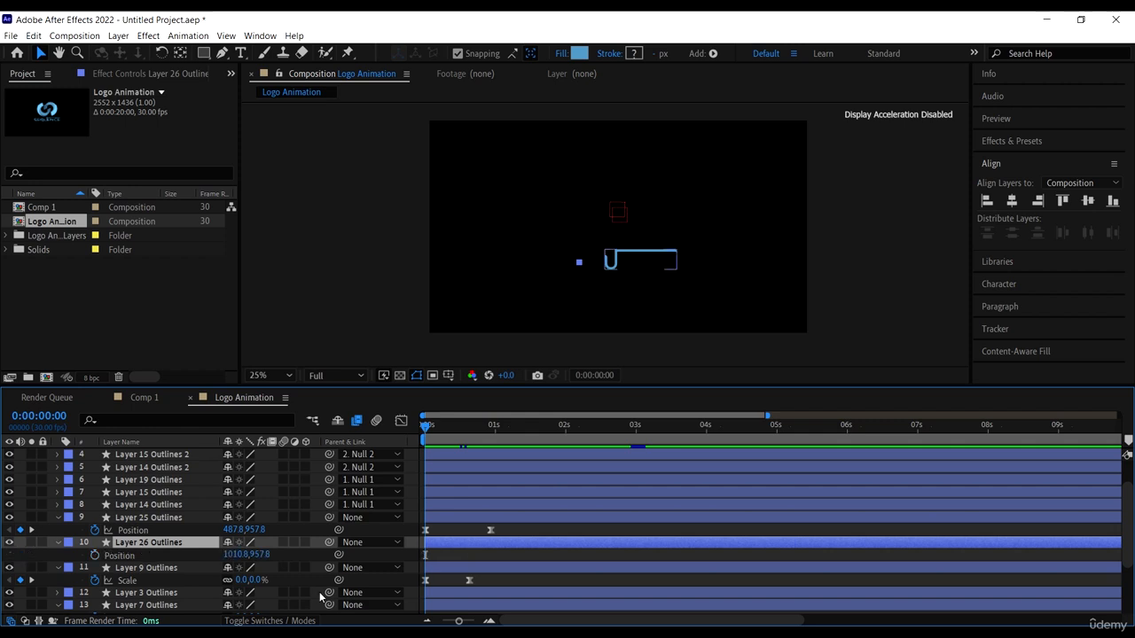
{"action": "left_click_drag", "start_coordinate": [513, 532], "coordinate": [356, 533]}
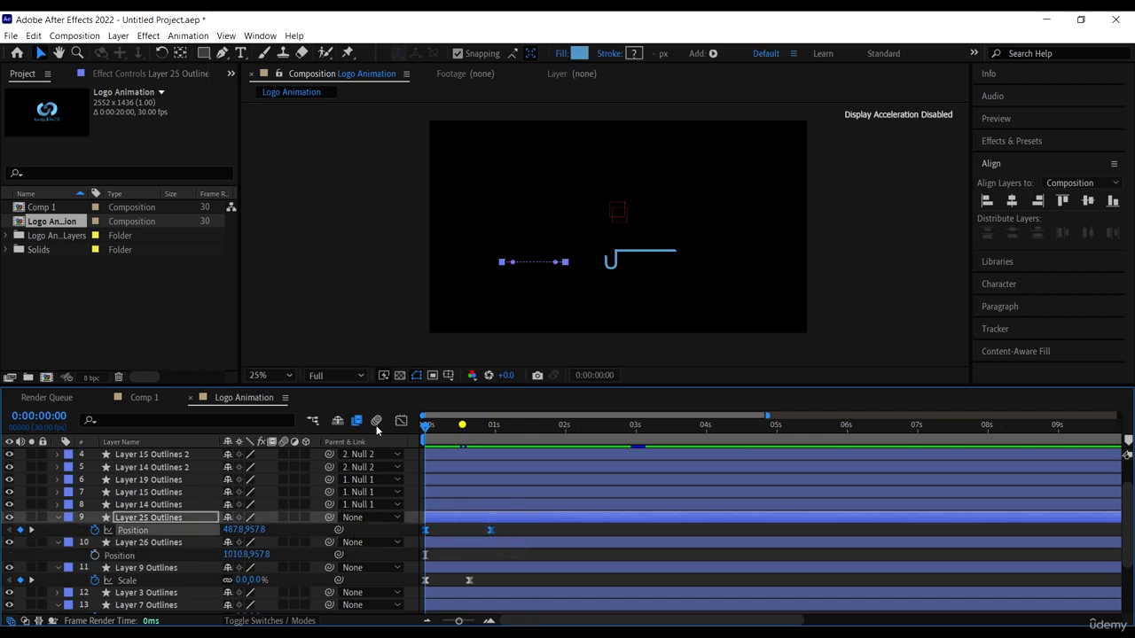
{"action": "left_click", "coordinate": [33, 35]}
{"action": "left_click", "coordinate": [53, 111]}
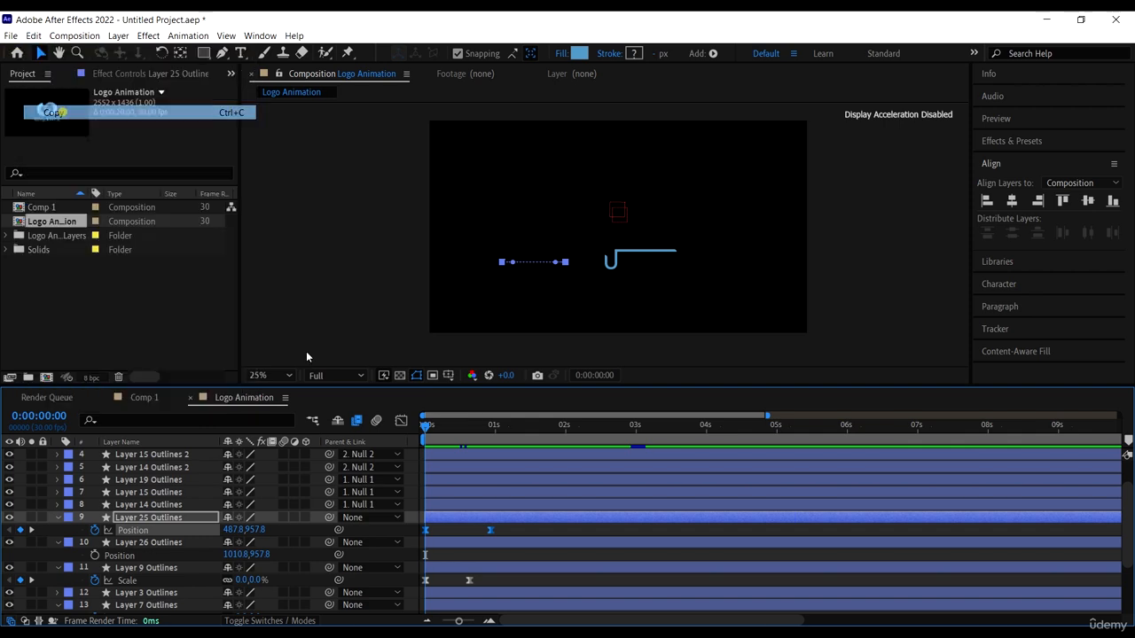
{"action": "left_click", "coordinate": [506, 543]}
{"action": "key", "text": "ctrl+v"}
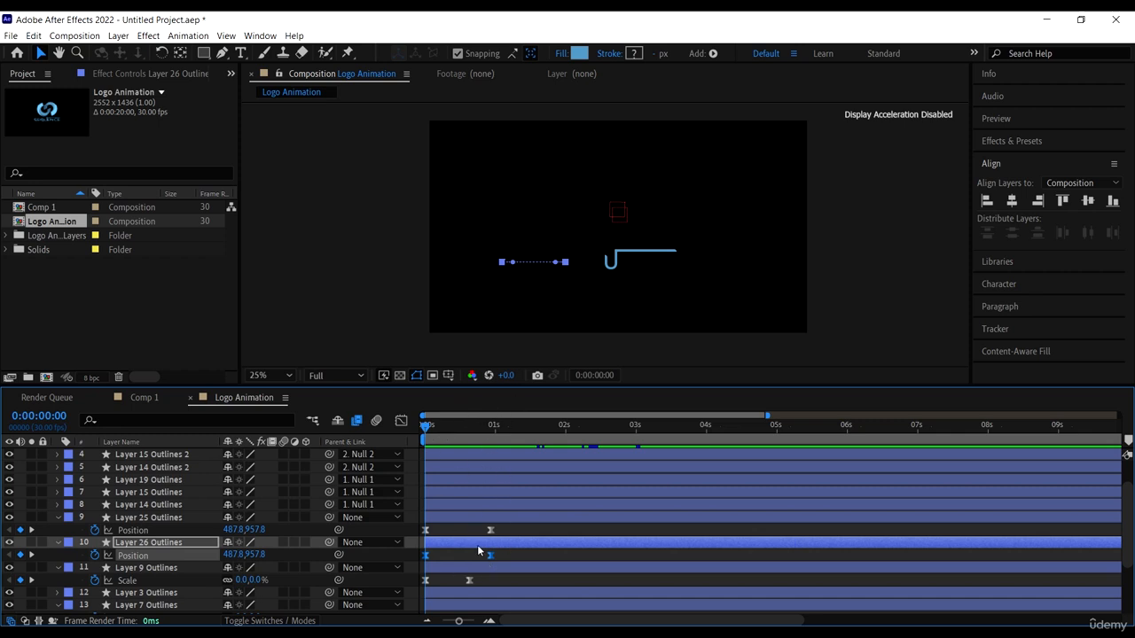
Show Position on the Q layer, Layer 9 Outlines, and paste the copied Position keyframes onto it at 0:00:00:00
{"action": "left_click", "coordinate": [510, 569]}
{"action": "scroll", "coordinate": [520, 572], "scroll_direction": "down", "scroll_amount": 2}
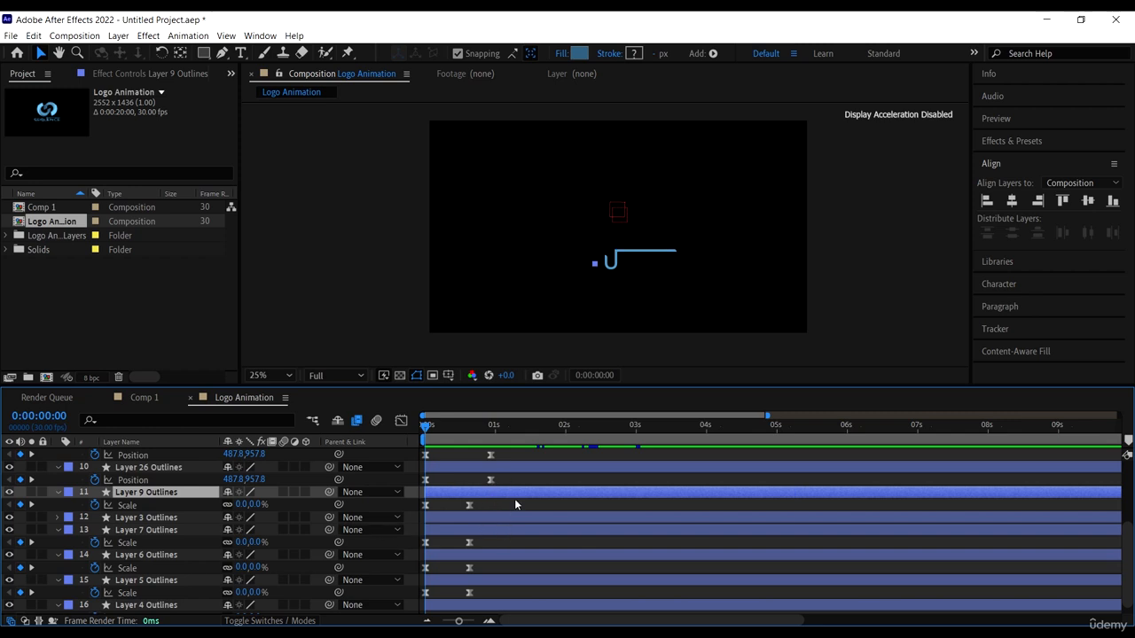
{"action": "key", "text": "p"}
{"action": "key", "text": "ctrl+v"}
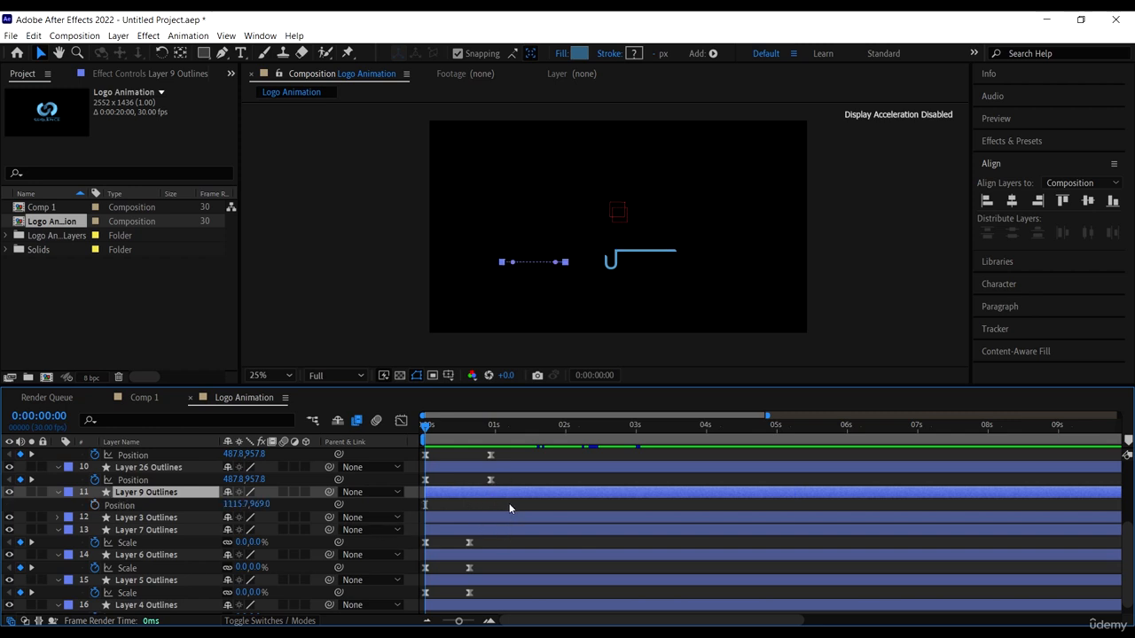
Preview the sliding motion of the S, E and Q letters
{"action": "left_click", "coordinate": [507, 422]}
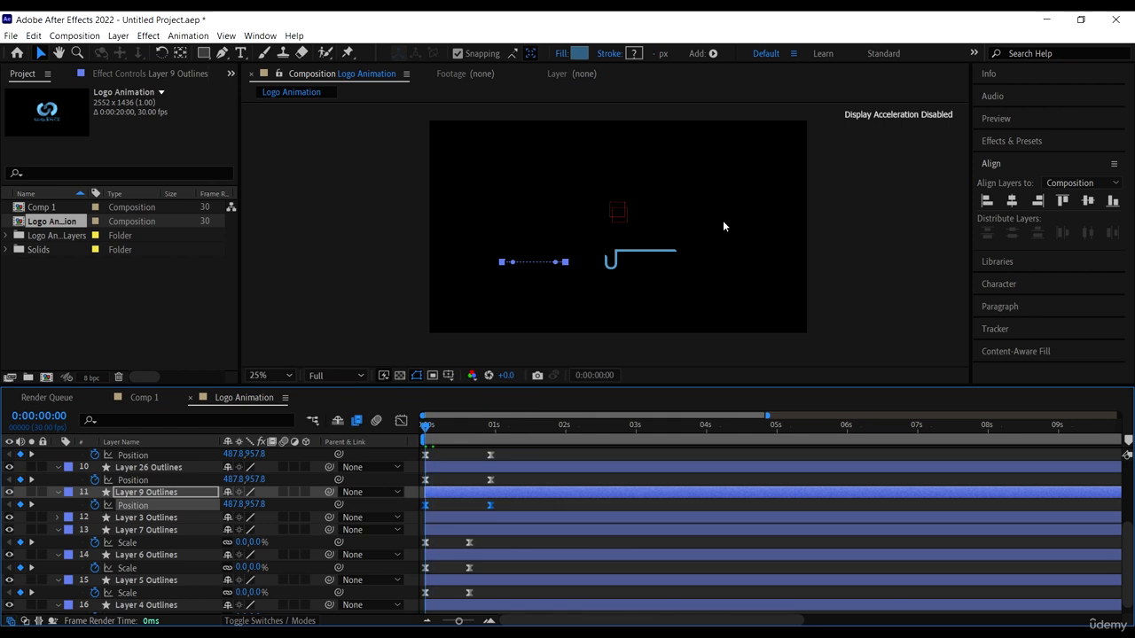
{"action": "key", "text": "space"}
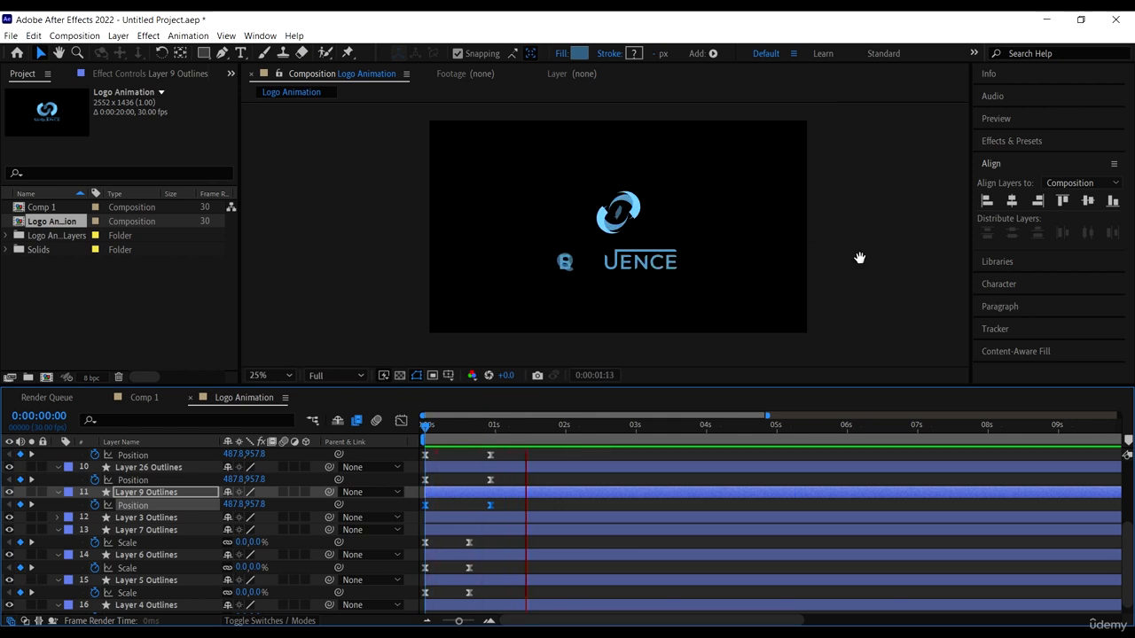
{"action": "key", "text": "space"}
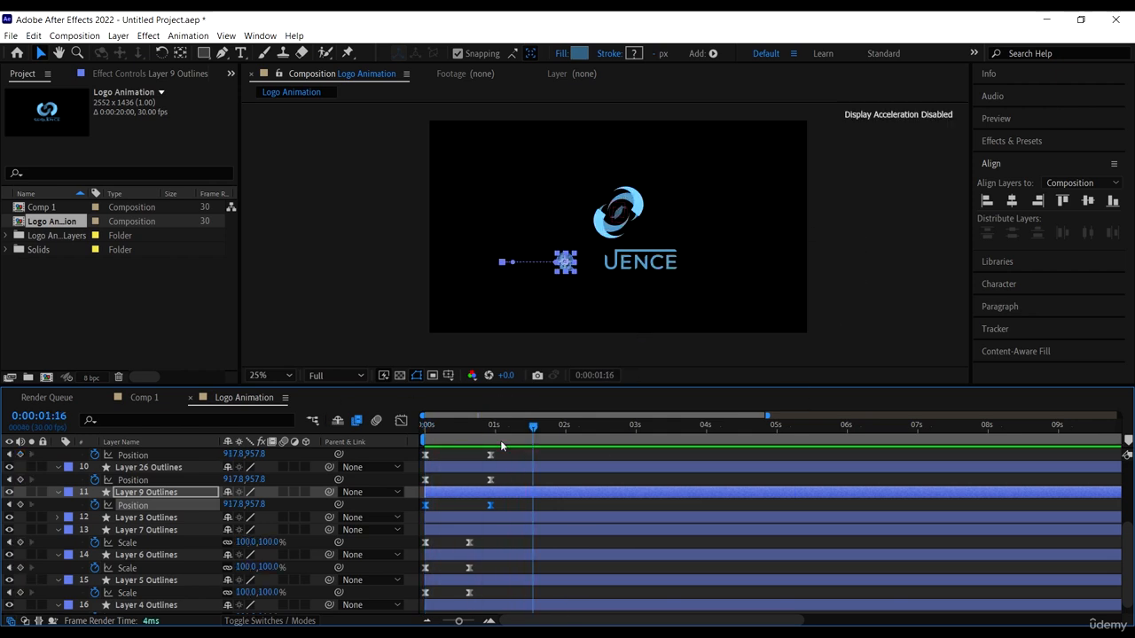
At 0:00:00:28, move the E on Layer 26 Outlines to about 1009.8, 957.8 and the Q on Layer 9 Outlines to about 1117.8, 957.8
{"action": "scroll", "coordinate": [508, 470], "scroll_direction": "up", "scroll_amount": 2}
{"action": "left_click_drag", "start_coordinate": [477, 439], "coordinate": [491, 458]}
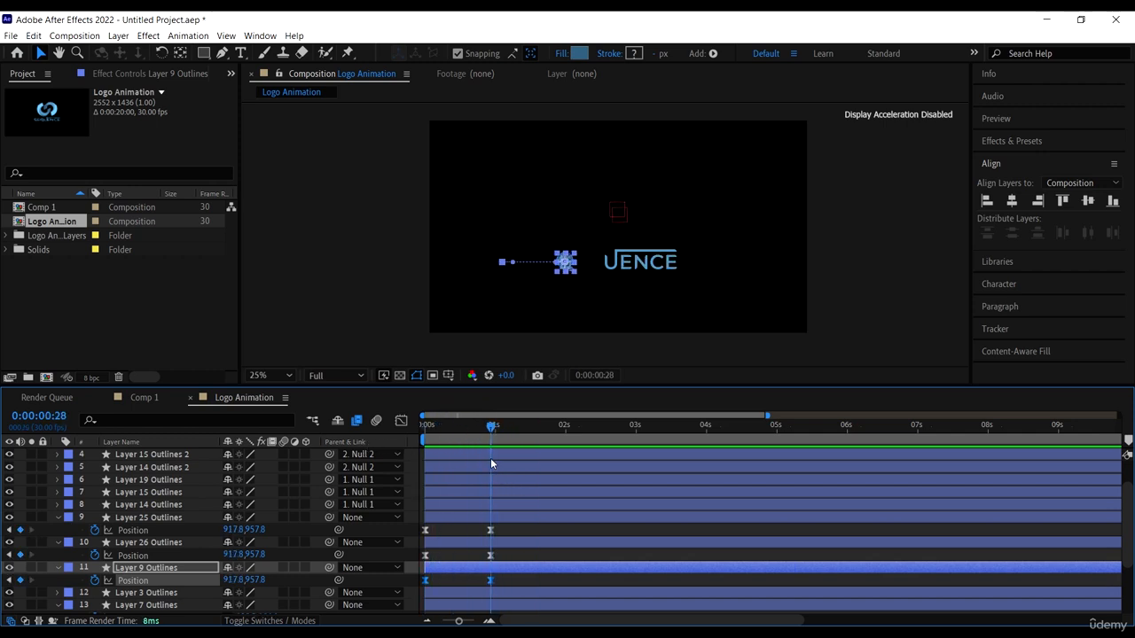
{"action": "left_click", "coordinate": [499, 542]}
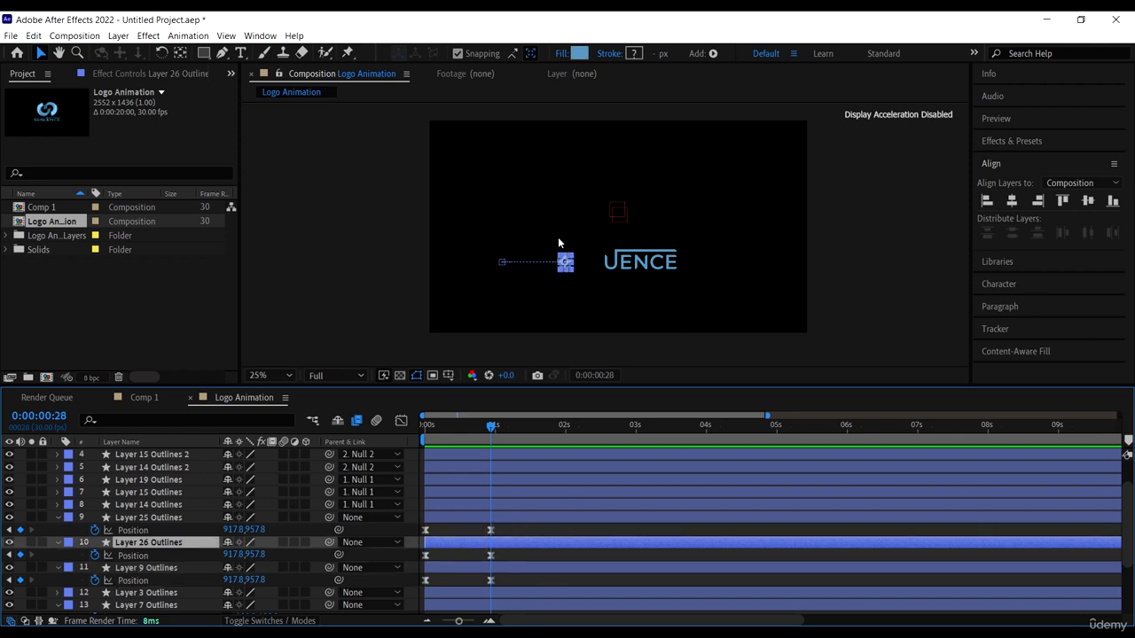
{"action": "scroll", "coordinate": [577, 238], "scroll_direction": "up", "scroll_amount": 2}
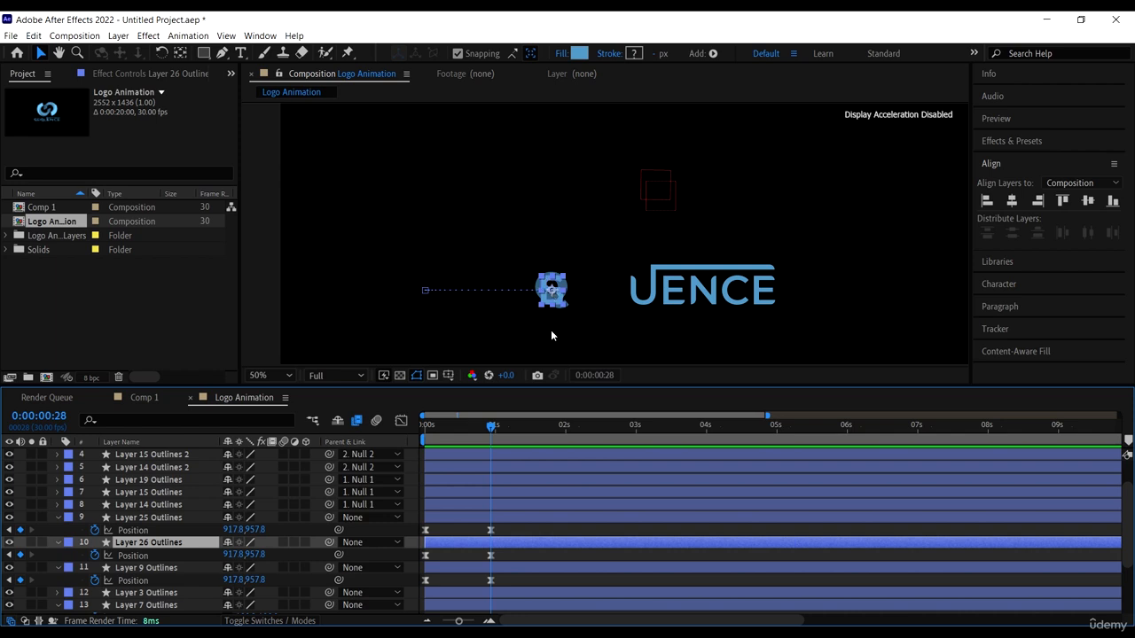
{"action": "scroll", "coordinate": [473, 568], "scroll_direction": "up", "scroll_amount": 3}
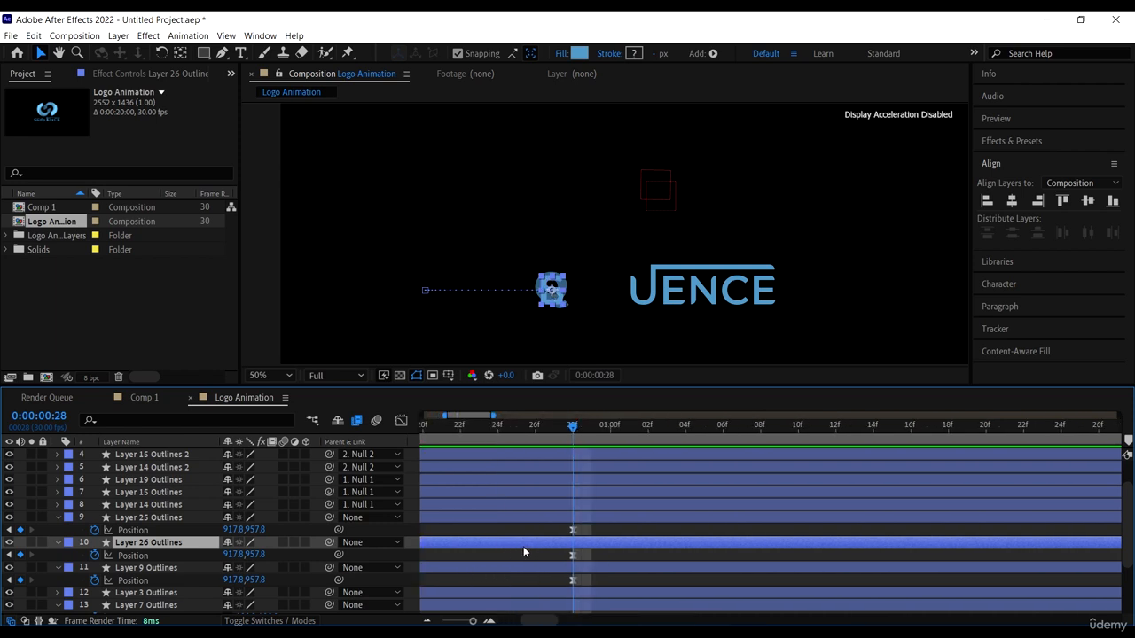
{"action": "scroll", "coordinate": [523, 547], "scroll_direction": "down", "scroll_amount": 2}
{"action": "left_click", "coordinate": [182, 517]}
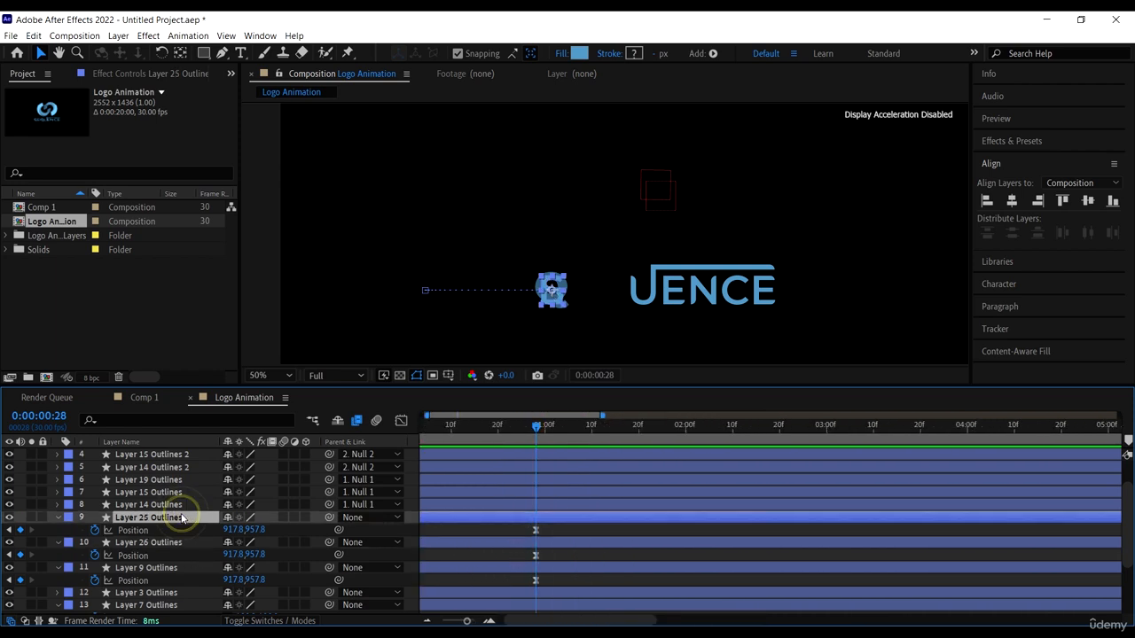
{"action": "left_click", "coordinate": [494, 541]}
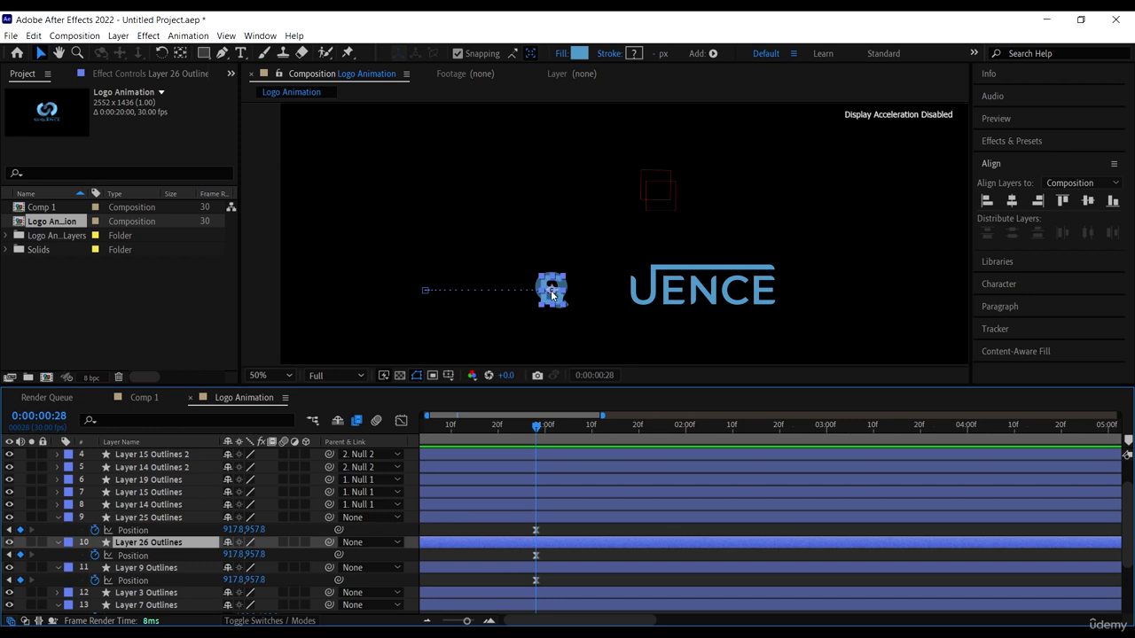
{"action": "left_click_drag", "start_coordinate": [569, 290], "coordinate": [580, 296]}
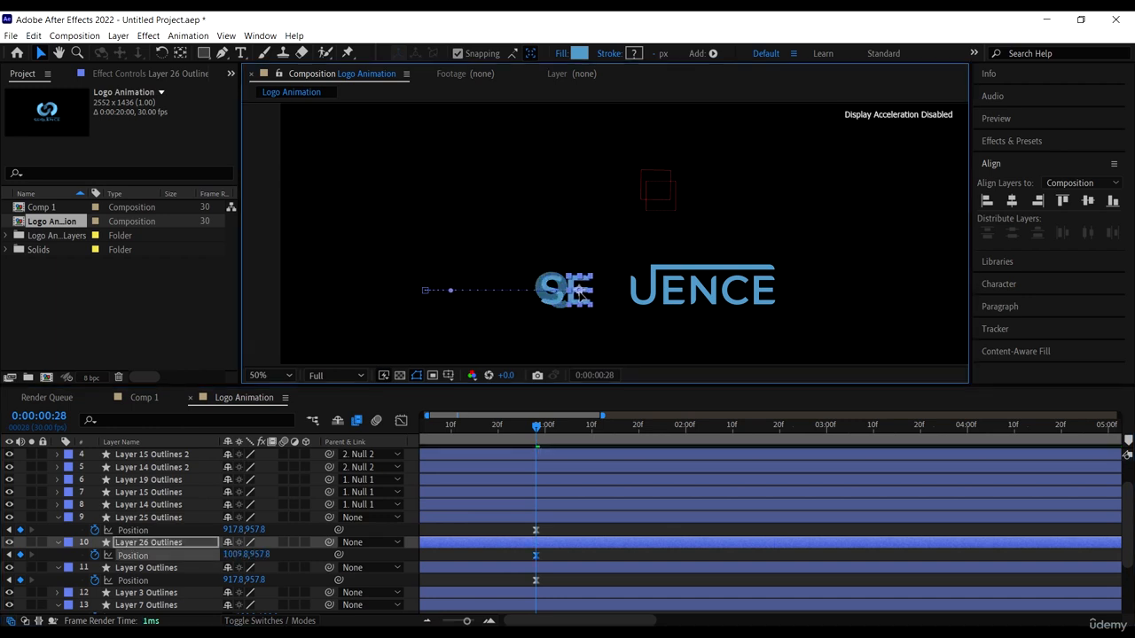
{"action": "left_click", "coordinate": [541, 568]}
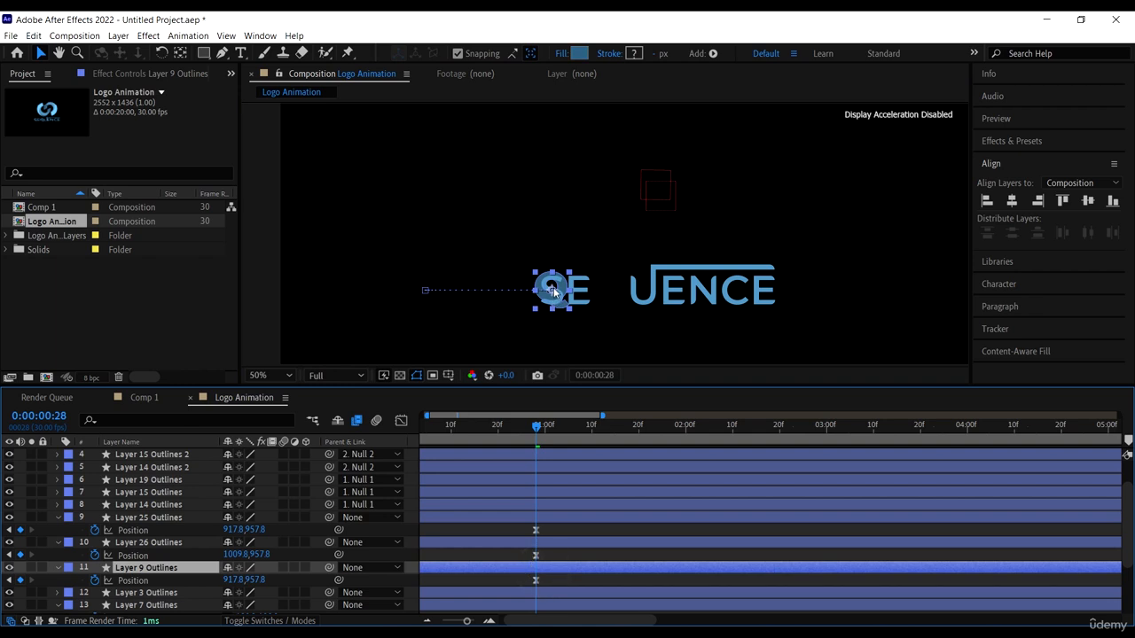
{"action": "left_click_drag", "start_coordinate": [554, 287], "coordinate": [615, 299]}
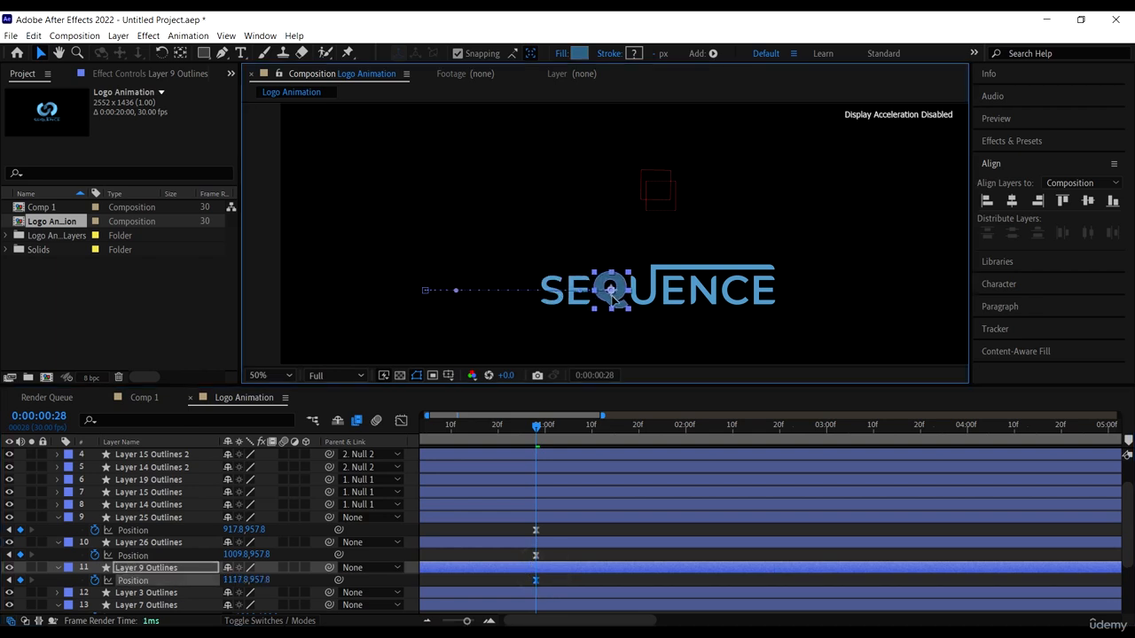
Preview the SEQUENCE logo animation from the start twice, checking how the S, E and Q letters slide into place
{"action": "left_click", "coordinate": [849, 294]}
{"action": "scroll", "coordinate": [523, 477], "scroll_direction": "down", "scroll_amount": 2}
{"action": "left_click_drag", "start_coordinate": [516, 434], "coordinate": [360, 437]}
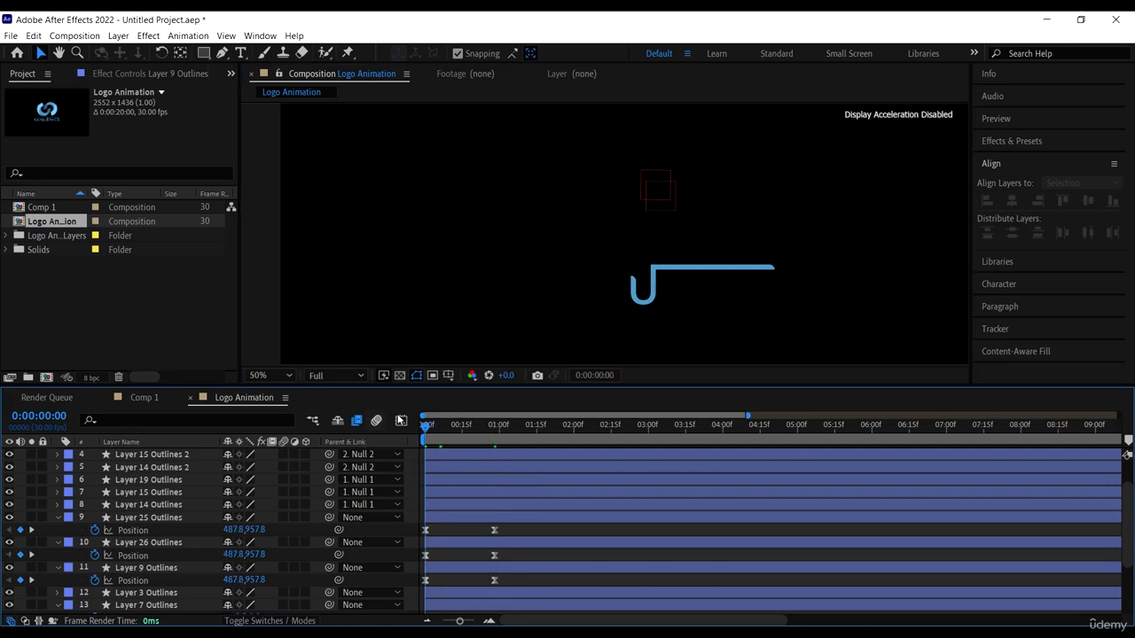
{"action": "key", "text": "space"}
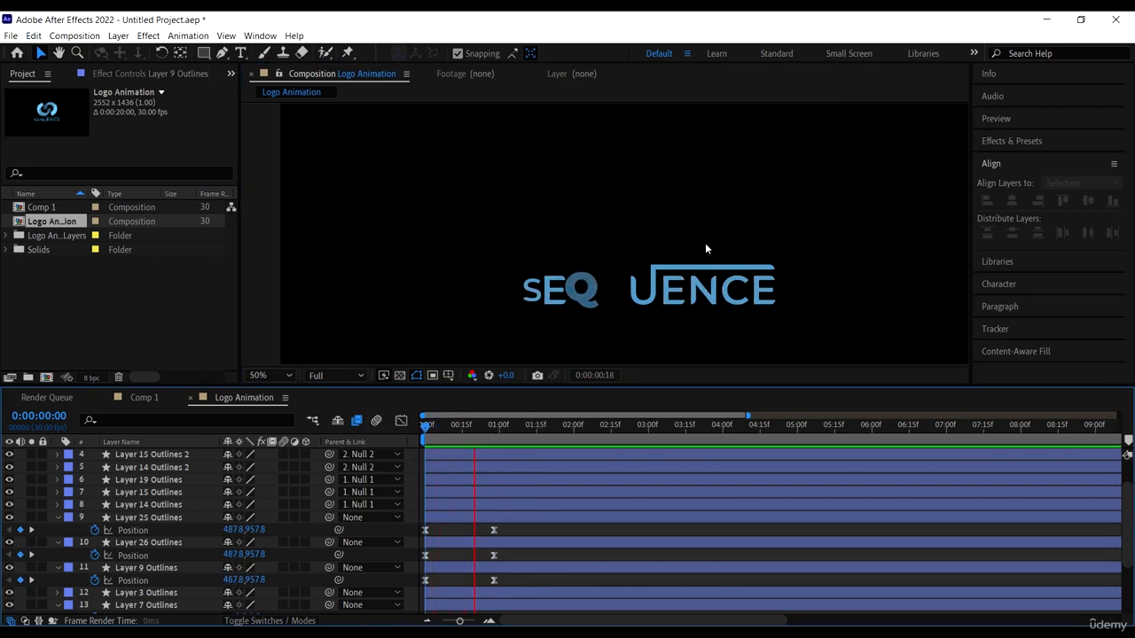
{"action": "key", "text": "space"}
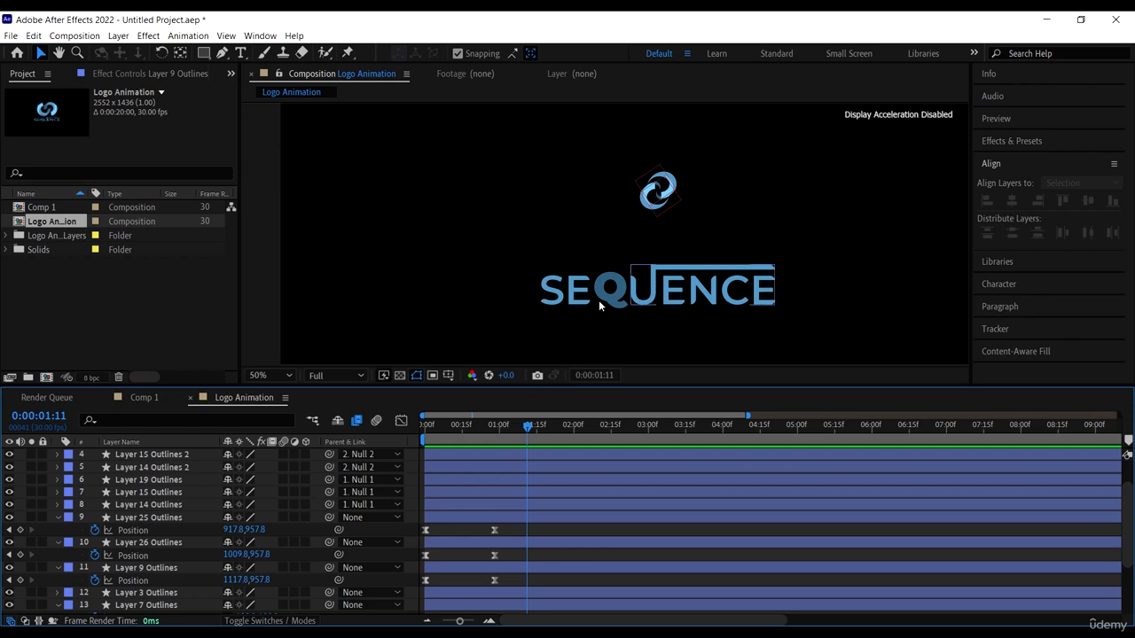
{"action": "scroll", "coordinate": [599, 299], "scroll_direction": "down", "scroll_amount": 2}
{"action": "left_click_drag", "start_coordinate": [501, 432], "coordinate": [286, 443]}
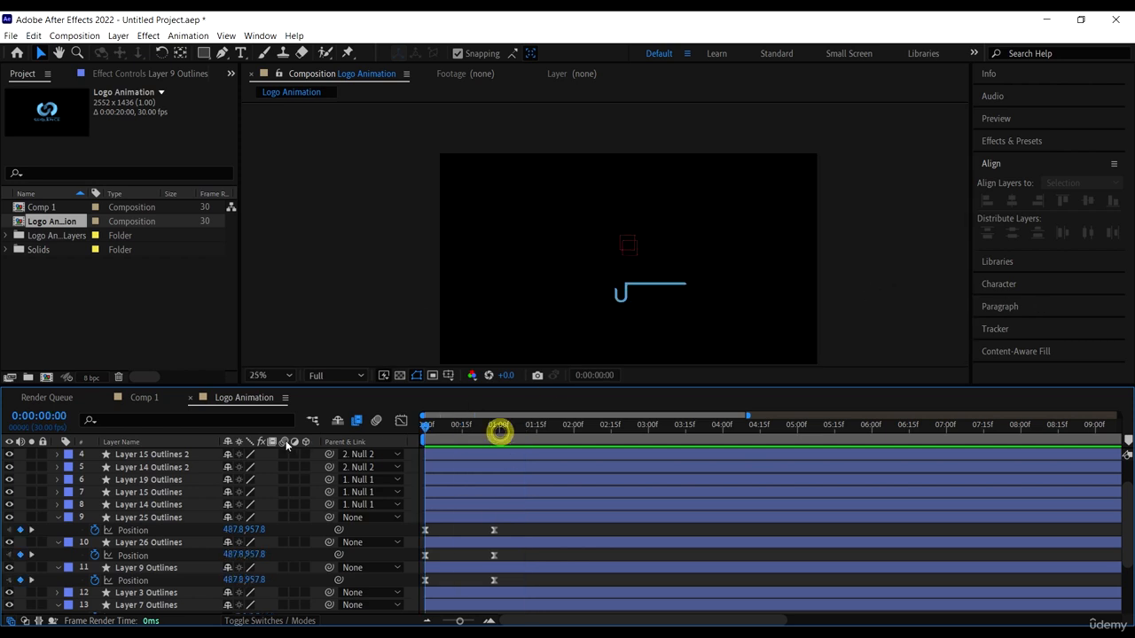
{"action": "key", "text": "space"}
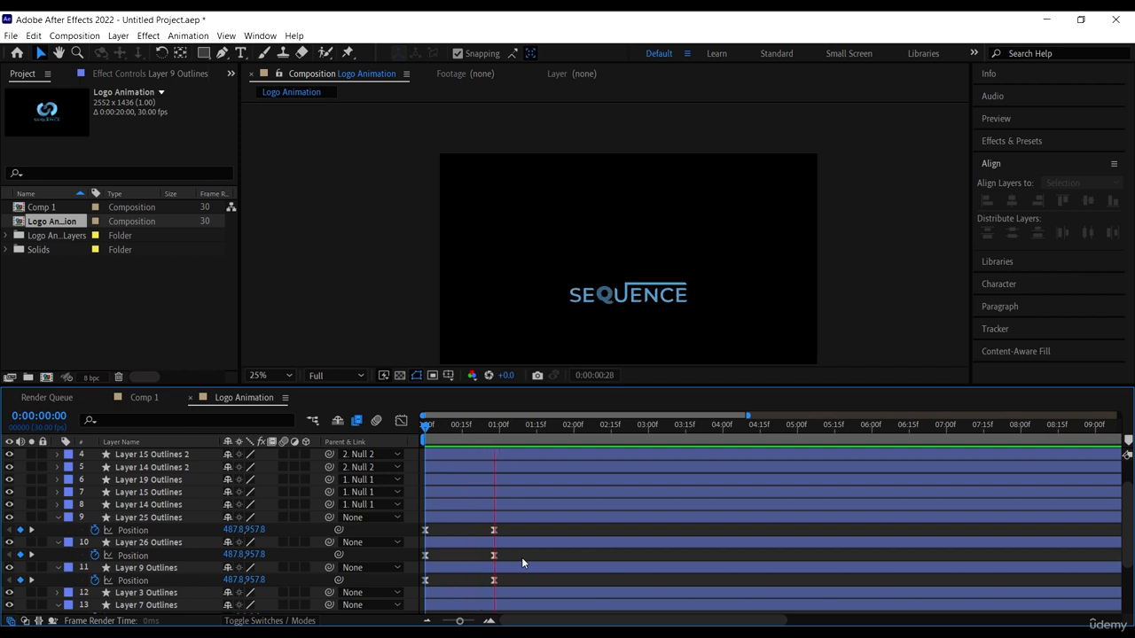
{"action": "key", "text": "space"}
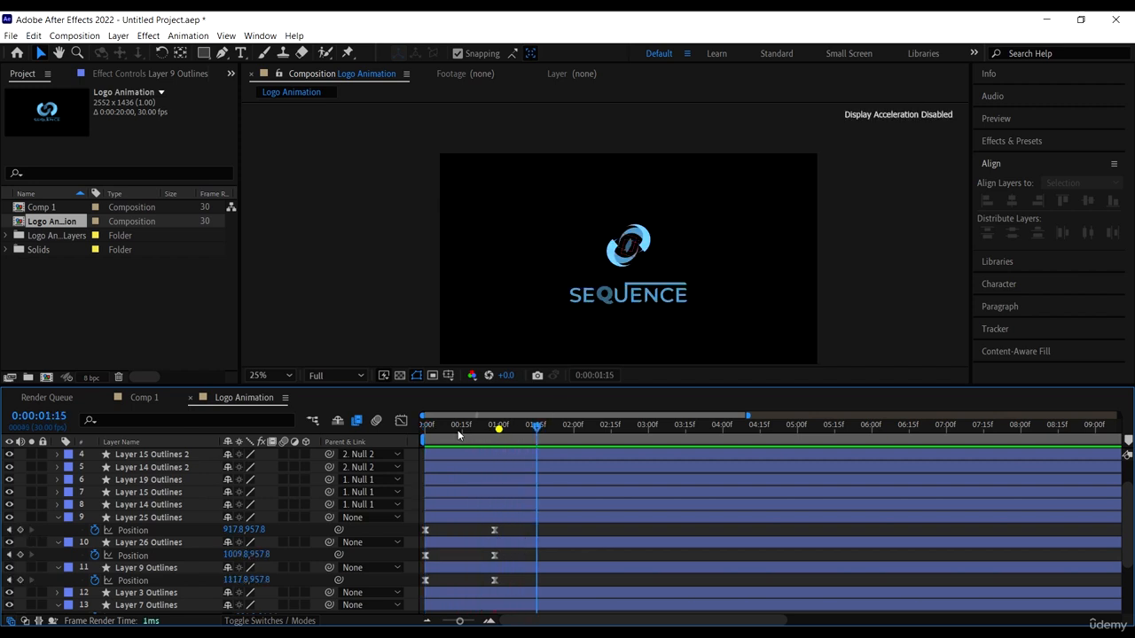
{"action": "key", "text": "Home"}
Stagger the letter entries by starting Layer 26 Outlines at about frame 7 and Layer 9 Outlines at about frame 16
{"action": "left_click", "coordinate": [504, 520]}
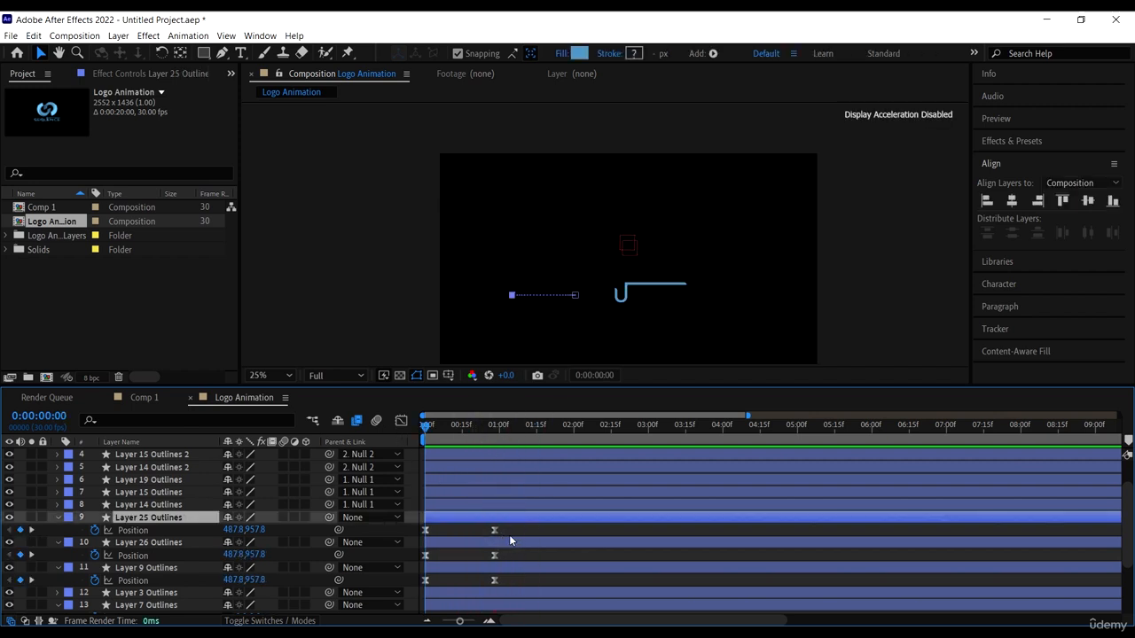
{"action": "left_click_drag", "start_coordinate": [510, 541], "coordinate": [570, 573]}
{"action": "left_click", "coordinate": [504, 569]}
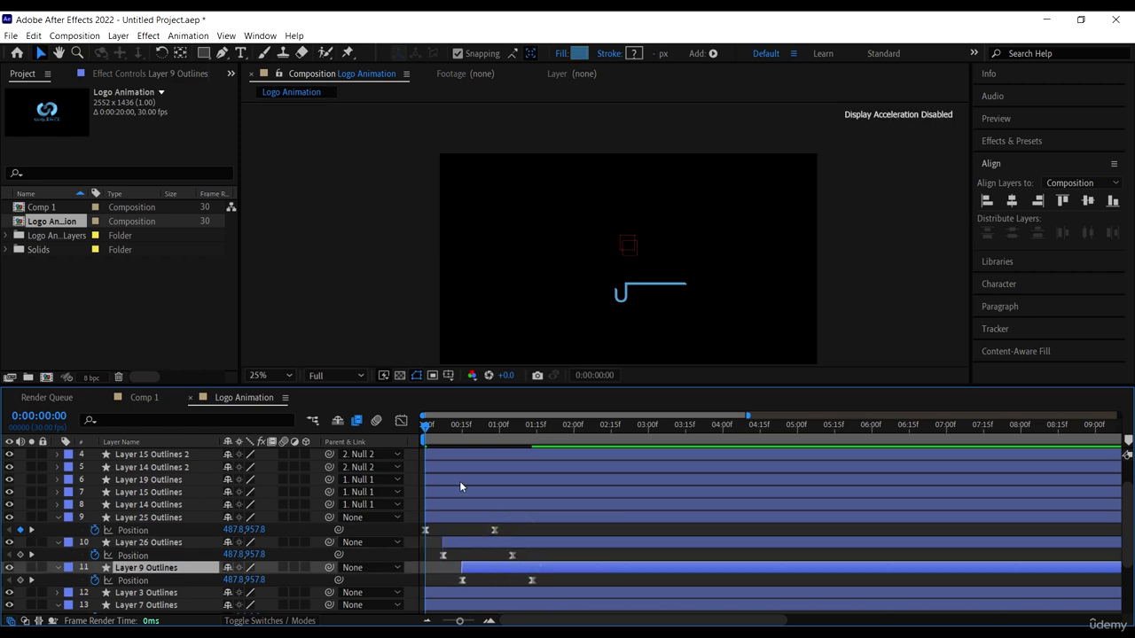
{"action": "left_click_drag", "start_coordinate": [477, 570], "coordinate": [480, 570]}
Preview the staggered entry of the S, E and Q letters from the beginning
{"action": "key", "text": "space"}
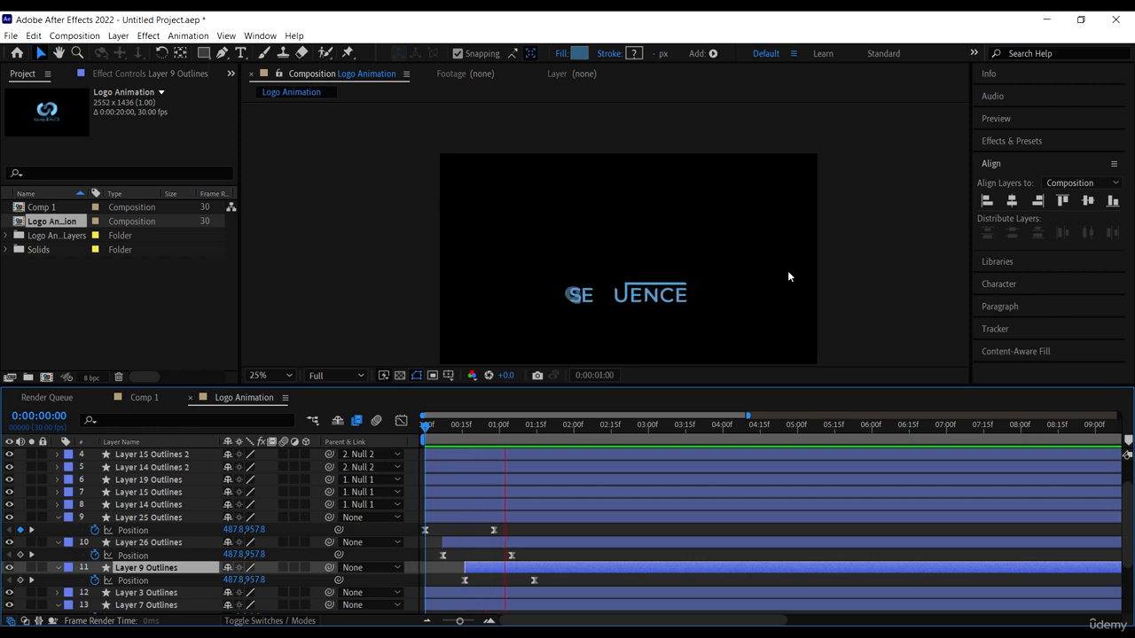
{"action": "key", "text": "space"}
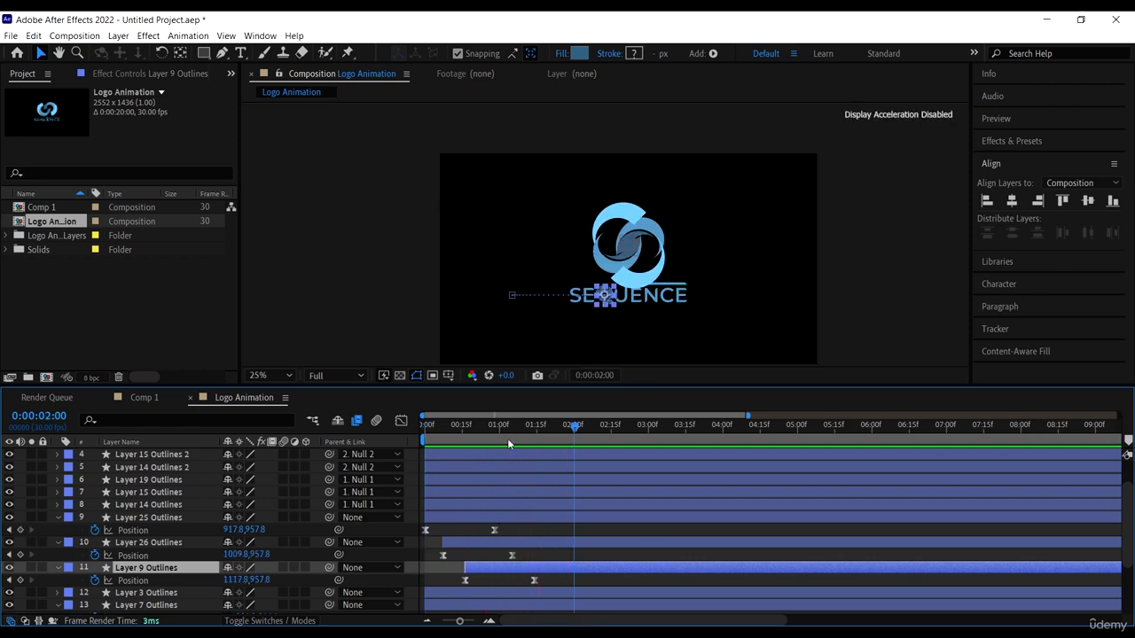
{"action": "key", "text": "Home"}
{"action": "key", "text": "space"}
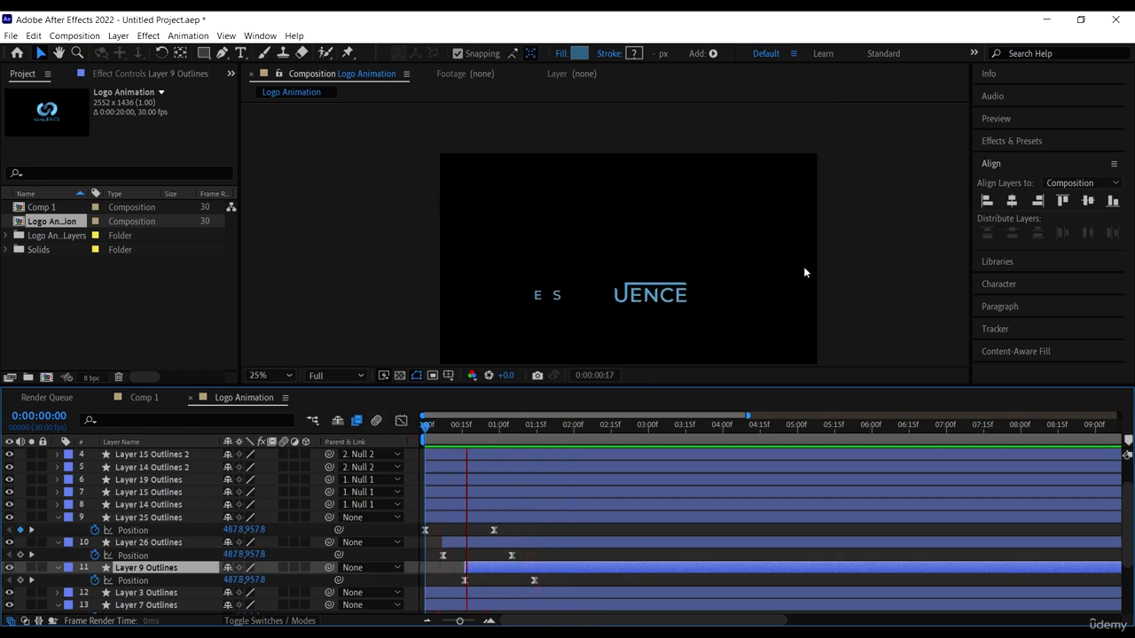
{"action": "key", "text": "space"}
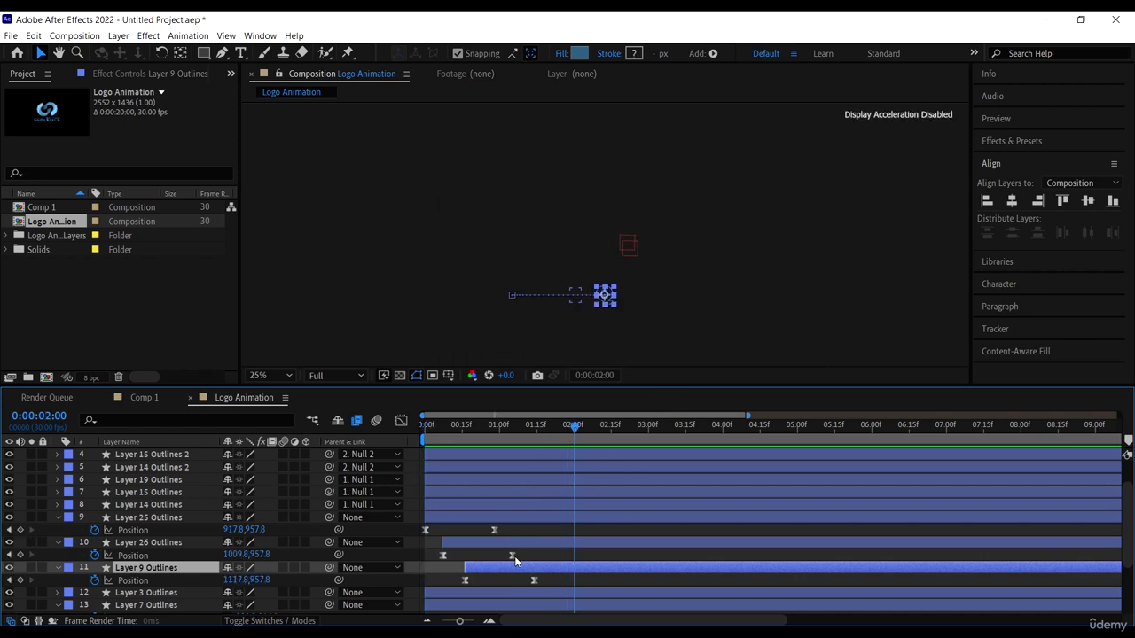
Reverse the stagger, starting Layer 9 Outlines at about frame 1, Layer 26 Outlines at frame 10 and Layer 25 Outlines at frame 24, and preview it
{"action": "left_click_drag", "start_coordinate": [508, 521], "coordinate": [583, 530]}
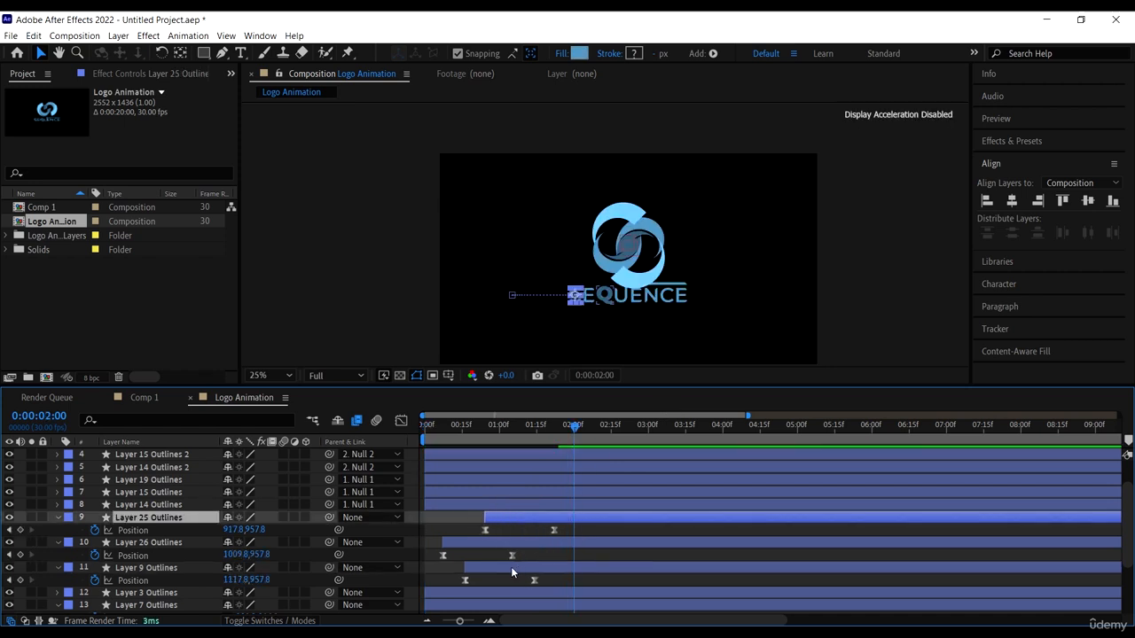
{"action": "mouse_move", "coordinate": [511, 567]}
{"action": "left_mouse_down"}
{"action": "mouse_move", "coordinate": [474, 568]}
{"action": "mouse_move", "coordinate": [504, 550]}
{"action": "left_mouse_up"}
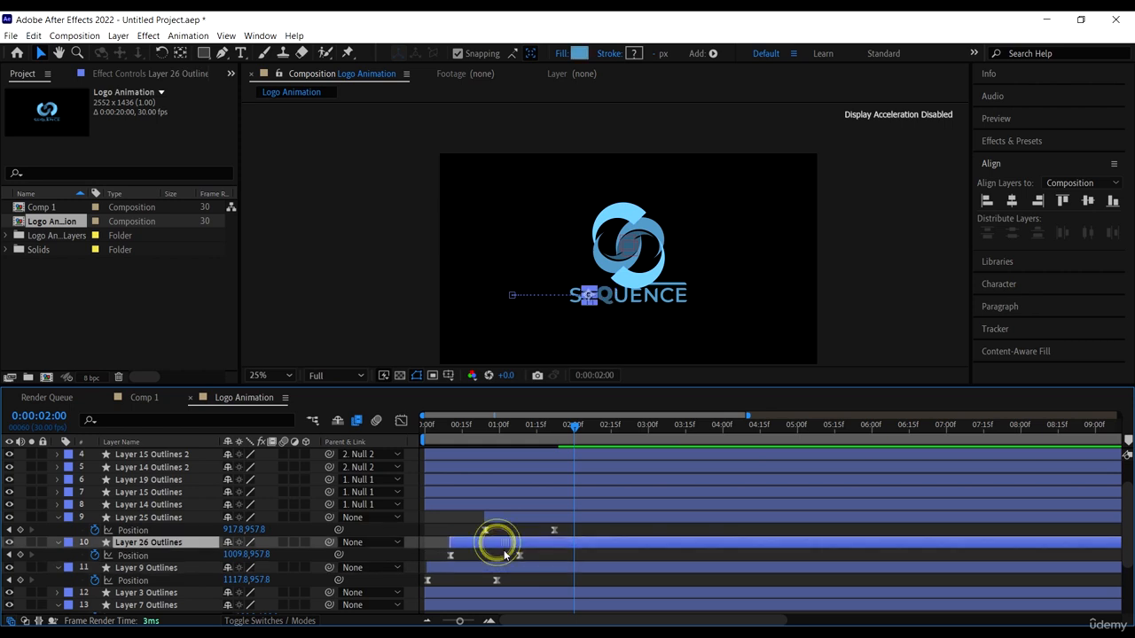
{"action": "left_click_drag", "start_coordinate": [471, 426], "coordinate": [421, 427]}
{"action": "key", "text": "space"}
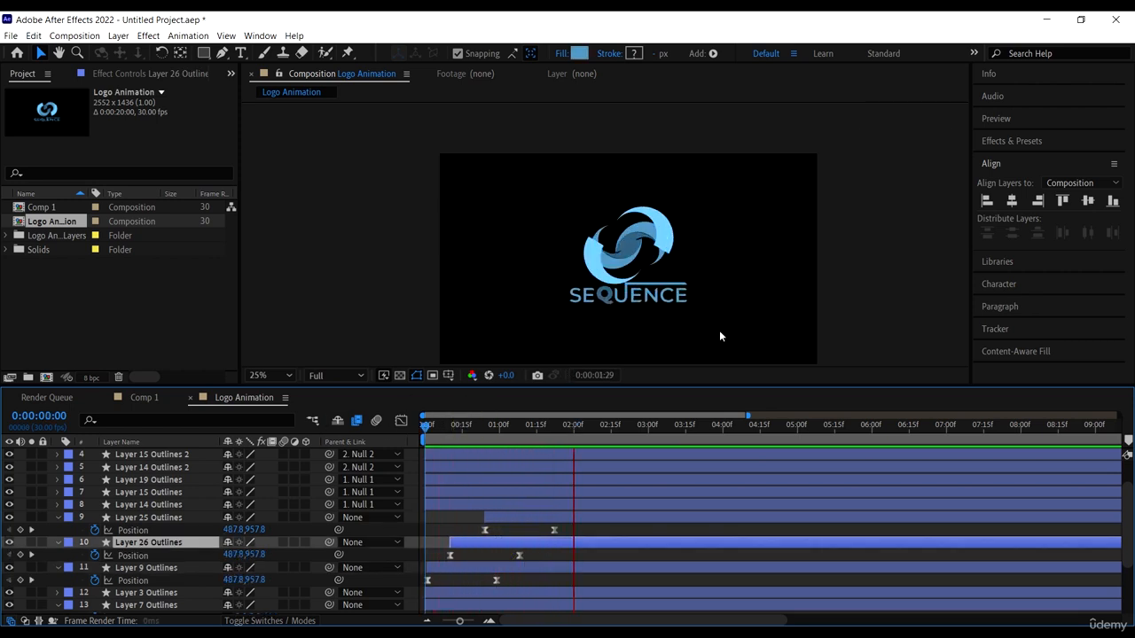
{"action": "key", "text": "space"}
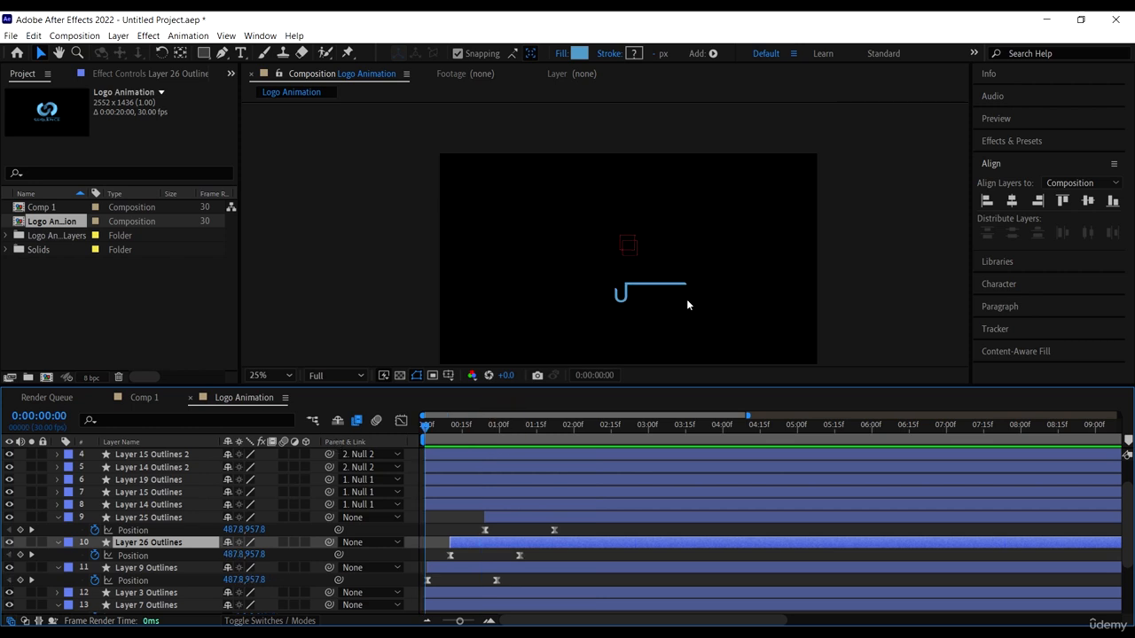
{"action": "key", "text": "space"}
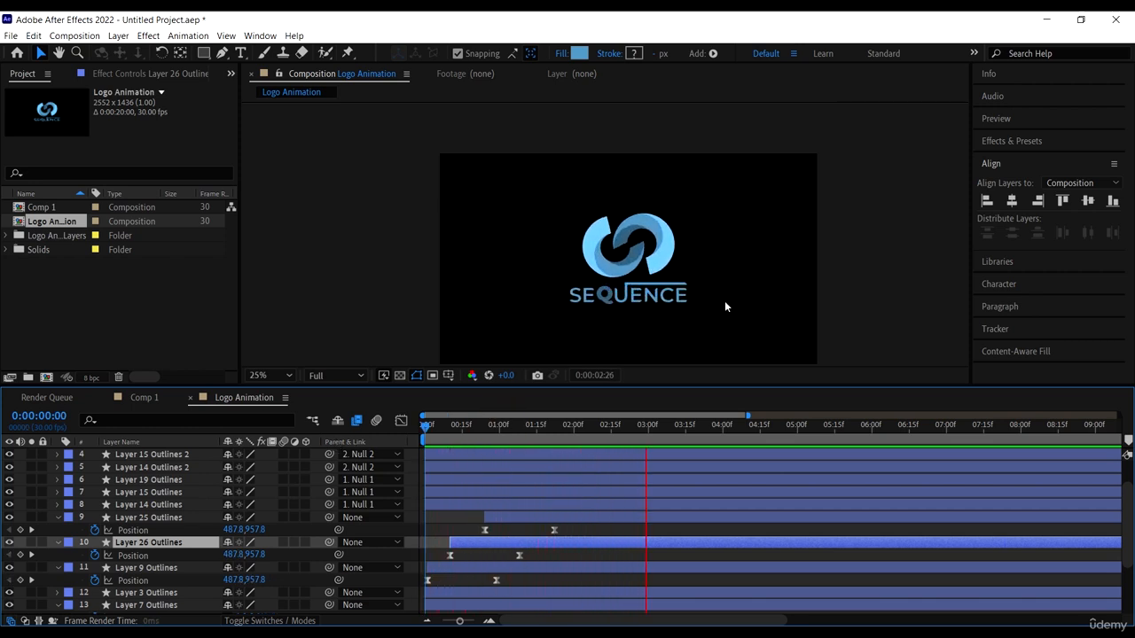
{"action": "key", "text": "space"}
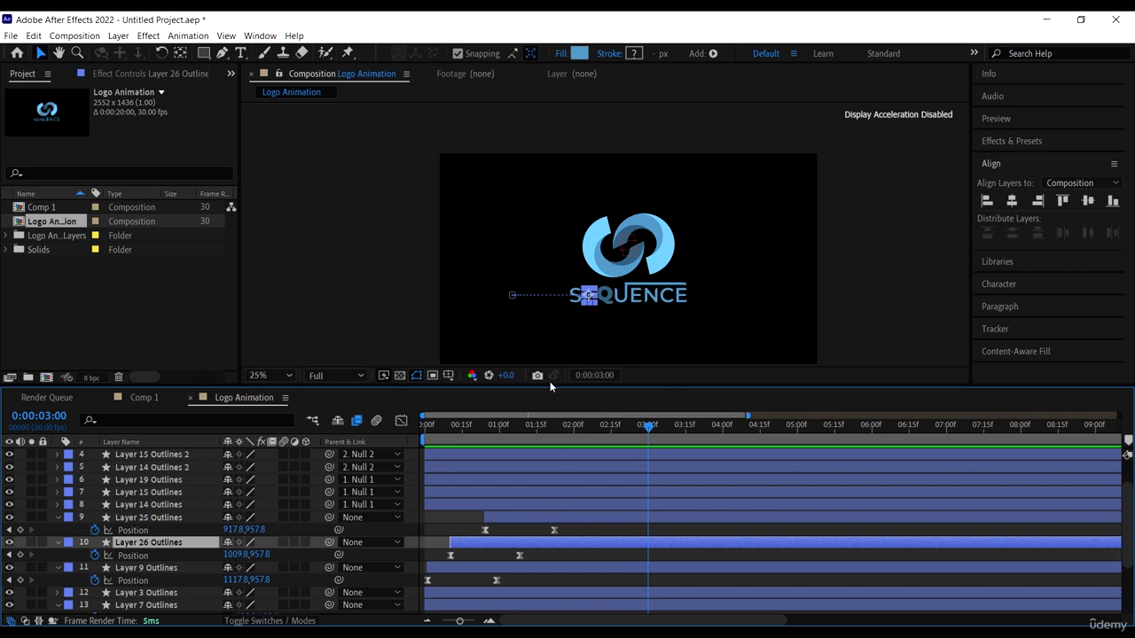
Hide the U with its long bar on Layer 3 Outlines
{"action": "left_click", "coordinate": [490, 589]}
{"action": "scroll", "coordinate": [272, 524], "scroll_direction": "down", "scroll_amount": 3}
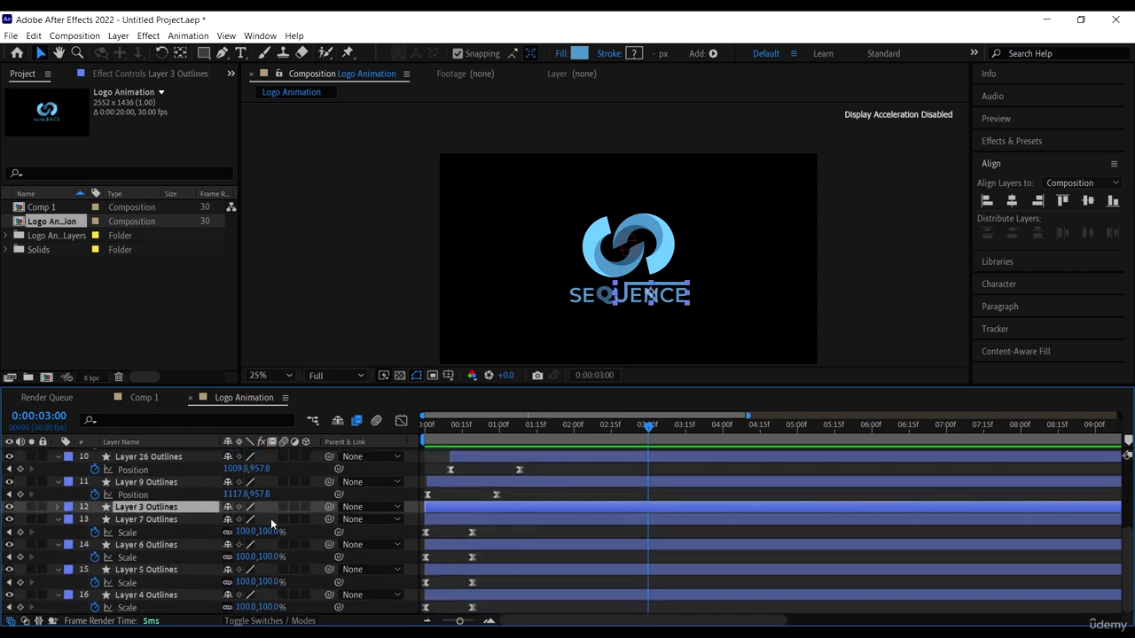
{"action": "left_click", "coordinate": [9, 509]}
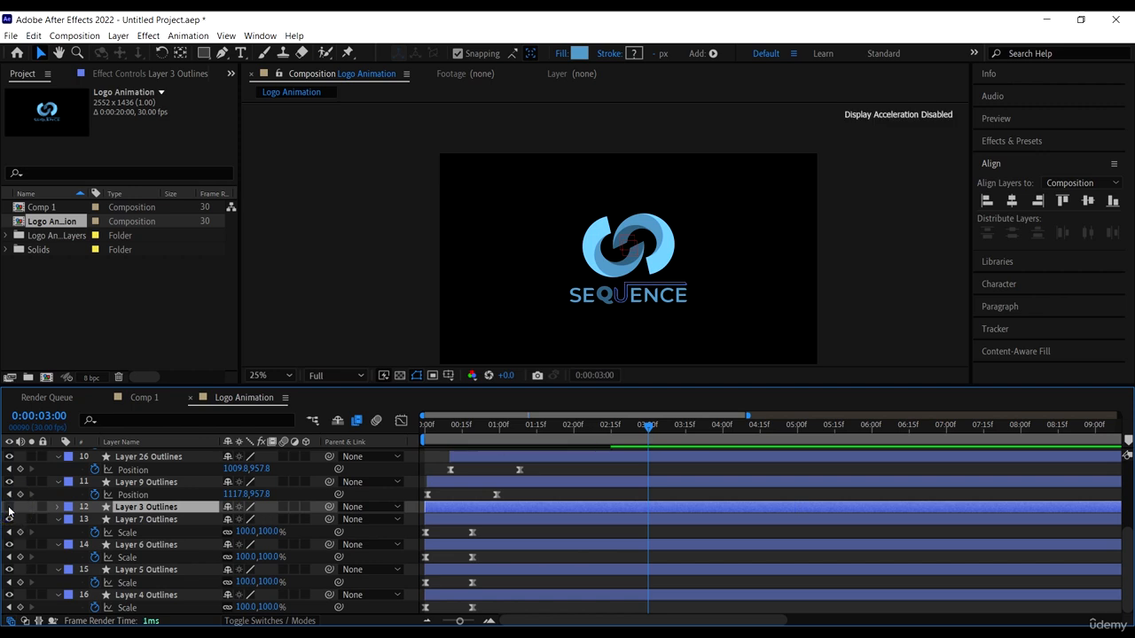
{"action": "left_click", "coordinate": [9, 509]}
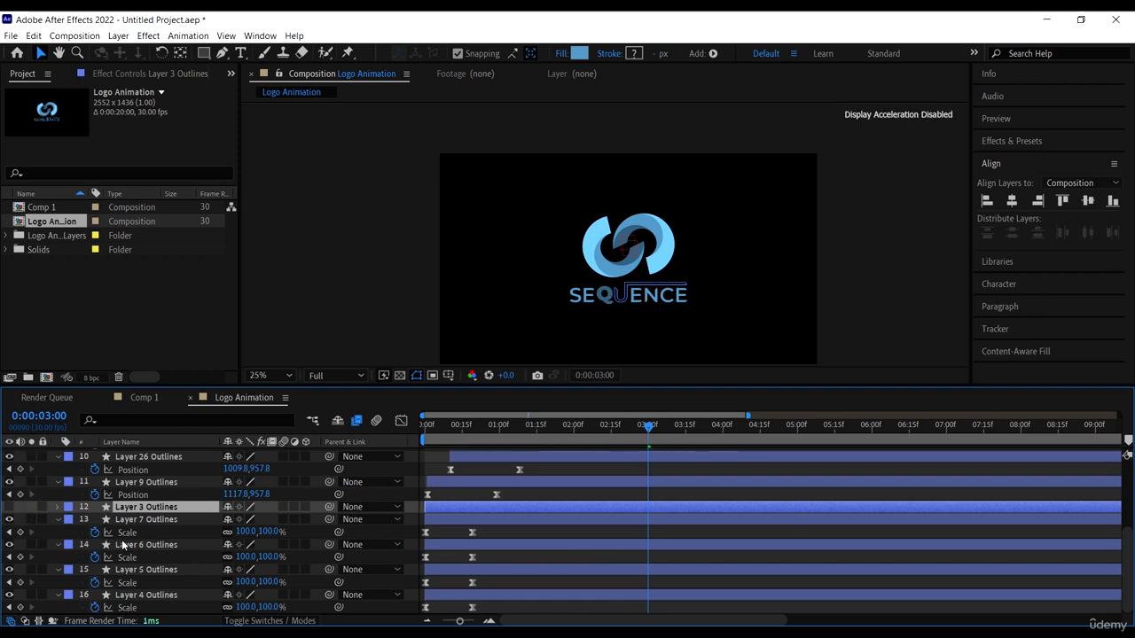
Check which letters of ENCE belong to Layer 7 Outlines and Layer 4 Outlines, briefly hiding Layer 7 Outlines
{"action": "left_click", "coordinate": [144, 520]}
{"action": "left_click", "coordinate": [9, 519]}
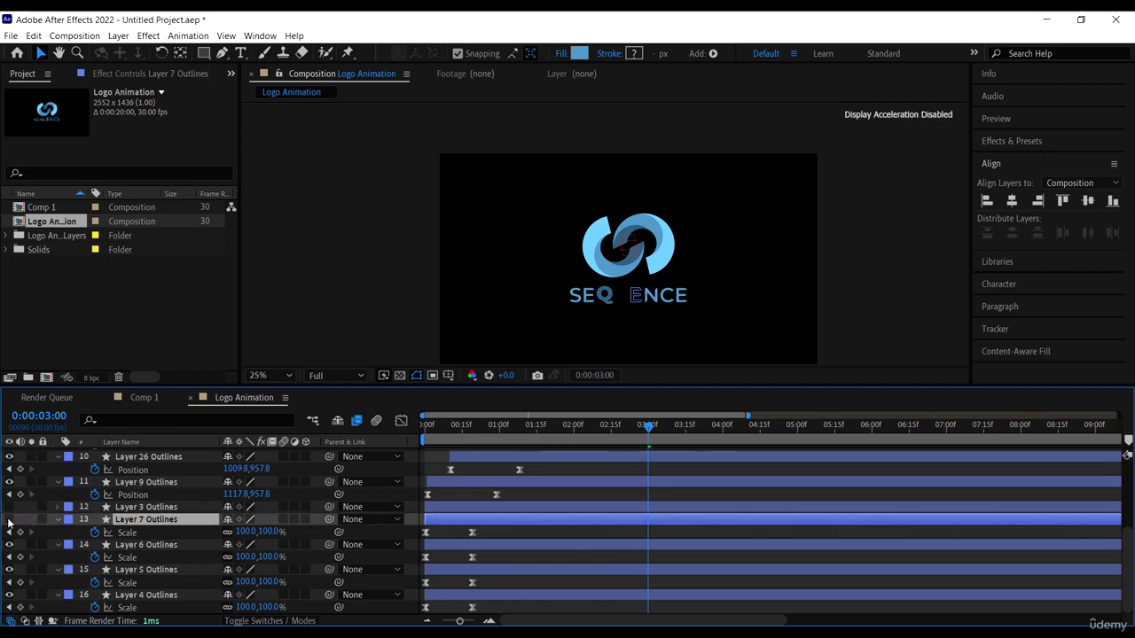
{"action": "left_click", "coordinate": [9, 520]}
{"action": "left_click", "coordinate": [169, 508]}
{"action": "left_click", "coordinate": [167, 520]}
{"action": "scroll", "coordinate": [663, 301], "scroll_direction": "up", "scroll_amount": 4}
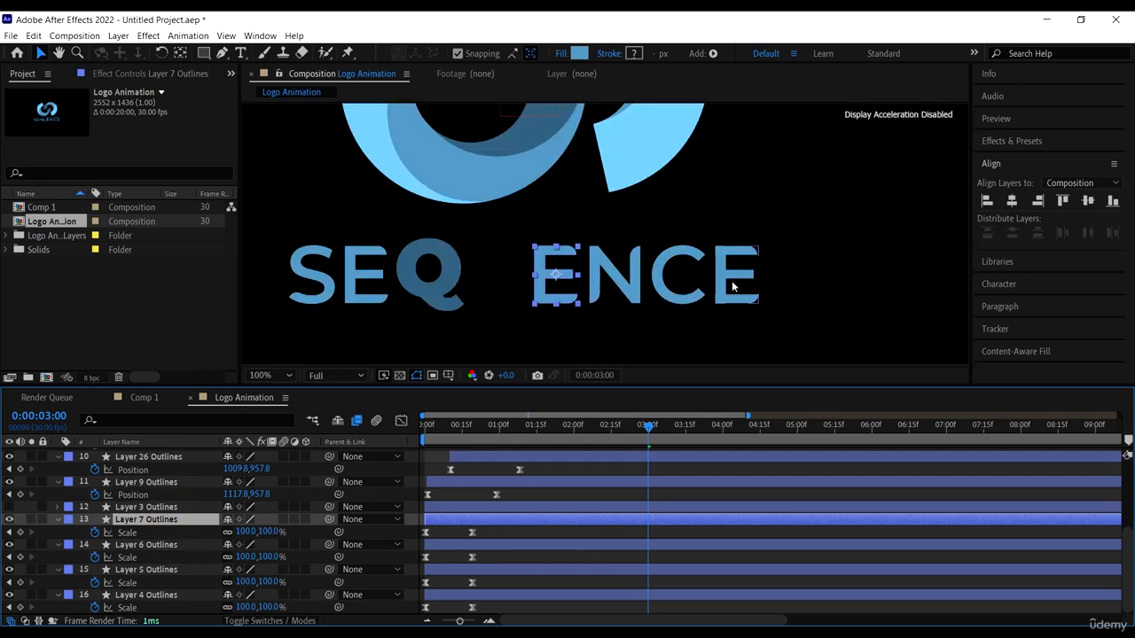
{"action": "scroll", "coordinate": [747, 283], "scroll_direction": "down", "scroll_amount": 4}
{"action": "left_click_drag", "start_coordinate": [836, 315], "coordinate": [760, 317]}
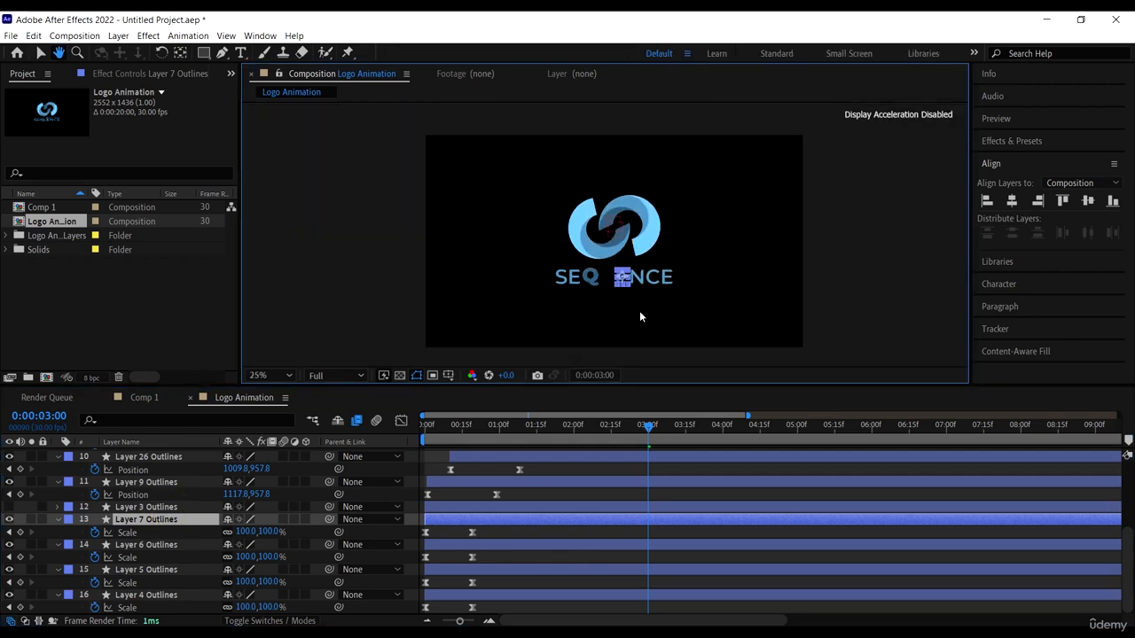
{"action": "left_click", "coordinate": [670, 284]}
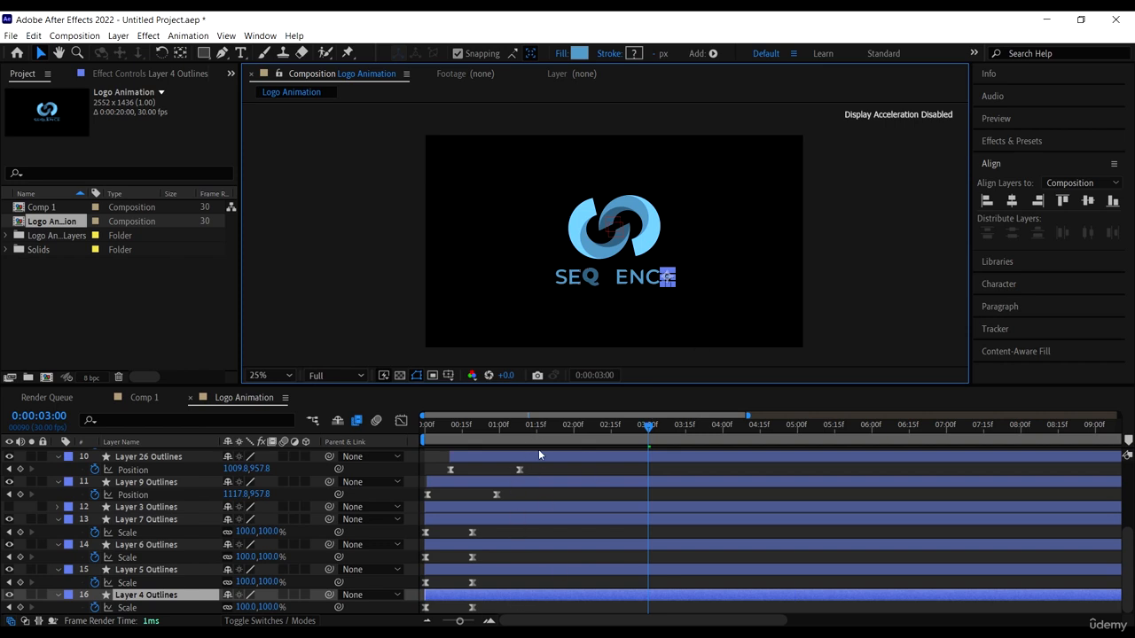
Move the current time to 0:00:00:19 and show all keyframed properties of the S on Layer 25 Outlines
{"action": "left_click_drag", "start_coordinate": [526, 428], "coordinate": [471, 460]}
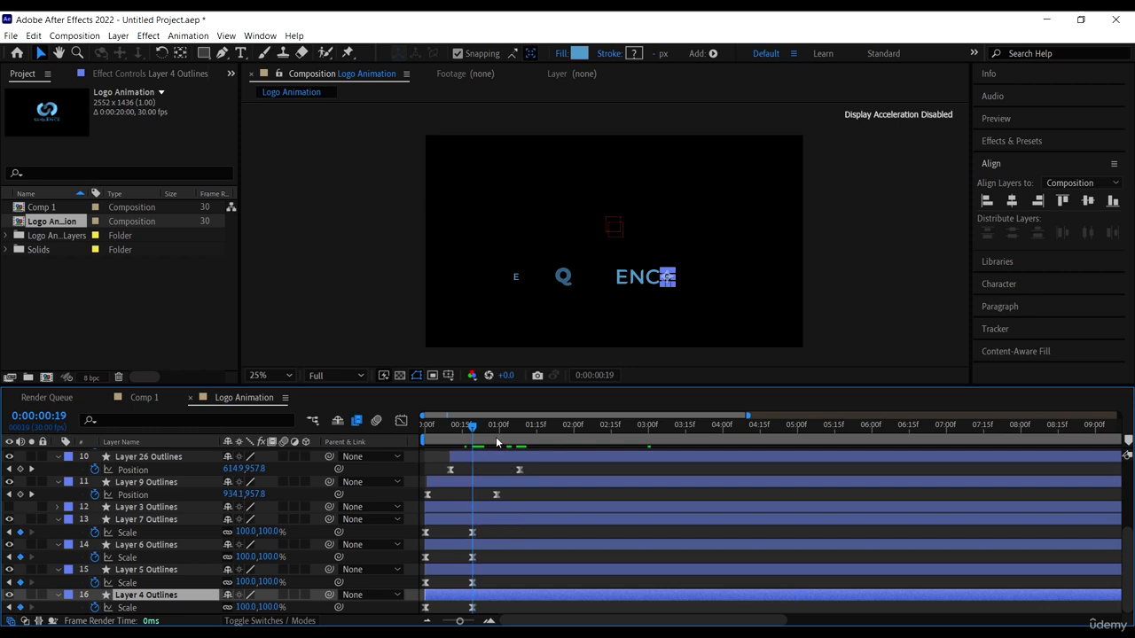
{"action": "scroll", "coordinate": [483, 493], "scroll_direction": "up", "scroll_amount": 5}
{"action": "scroll", "coordinate": [539, 522], "scroll_direction": "down", "scroll_amount": 3}
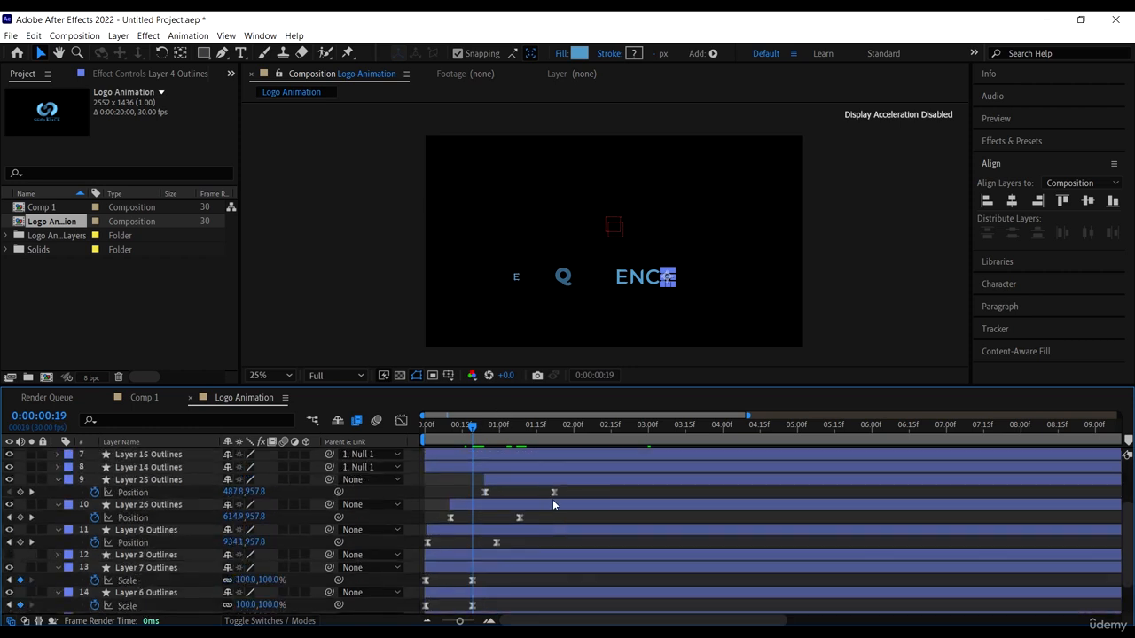
{"action": "left_click", "coordinate": [553, 486]}
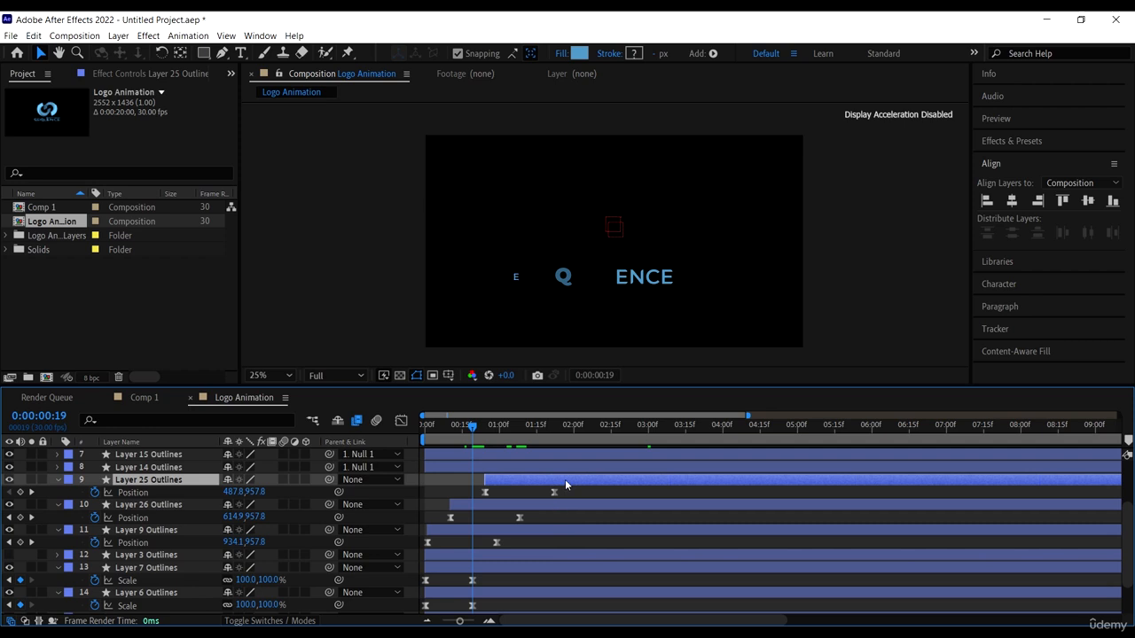
{"action": "key", "text": "u"}
{"action": "left_click", "coordinate": [554, 481]}
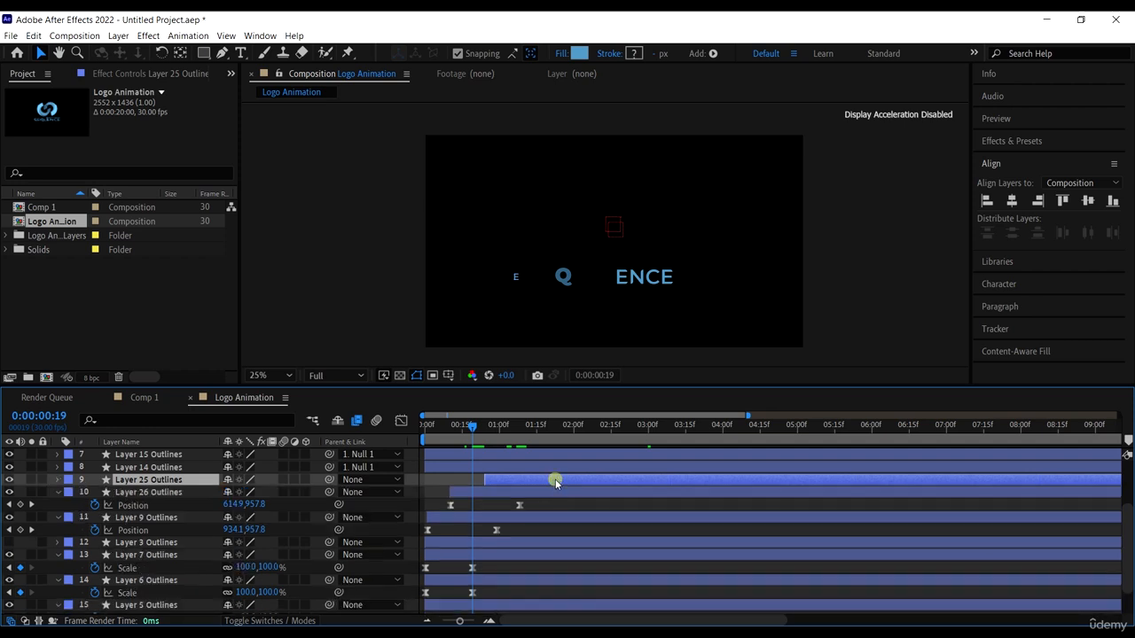
{"action": "key", "text": "u"}
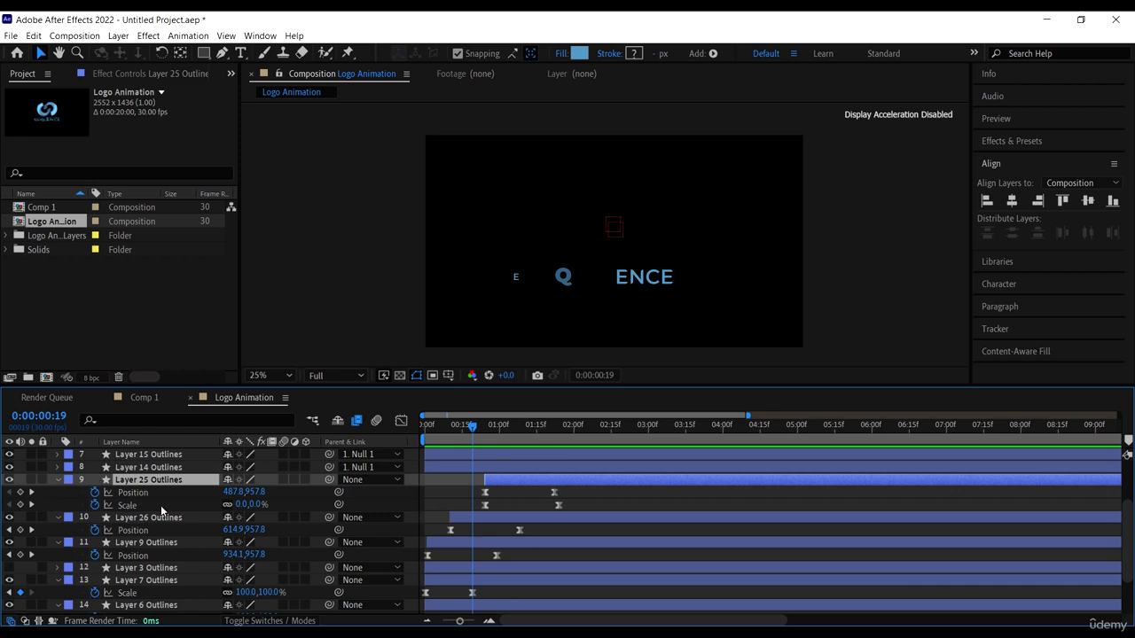
Examine the keyframe timing of Layers 25, 26 and 9 Outlines against the Scale keyframes of the ENCE letter layers
{"action": "scroll", "coordinate": [532, 512], "scroll_direction": "down", "scroll_amount": 3}
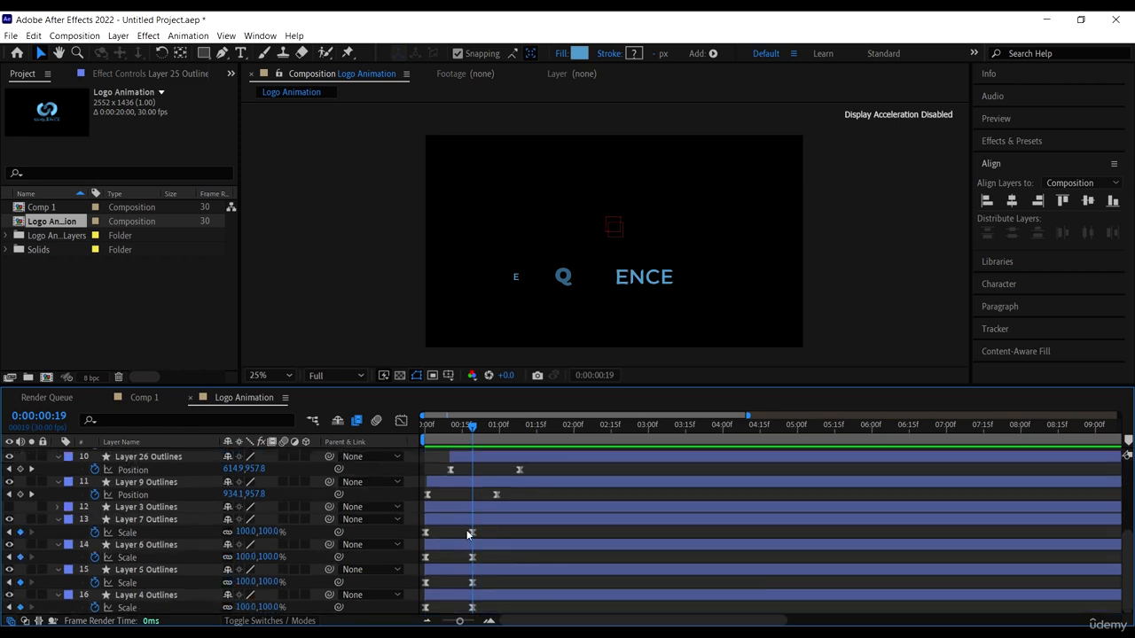
{"action": "scroll", "coordinate": [502, 542], "scroll_direction": "up", "scroll_amount": 3}
{"action": "scroll", "coordinate": [497, 548], "scroll_direction": "down", "scroll_amount": 1}
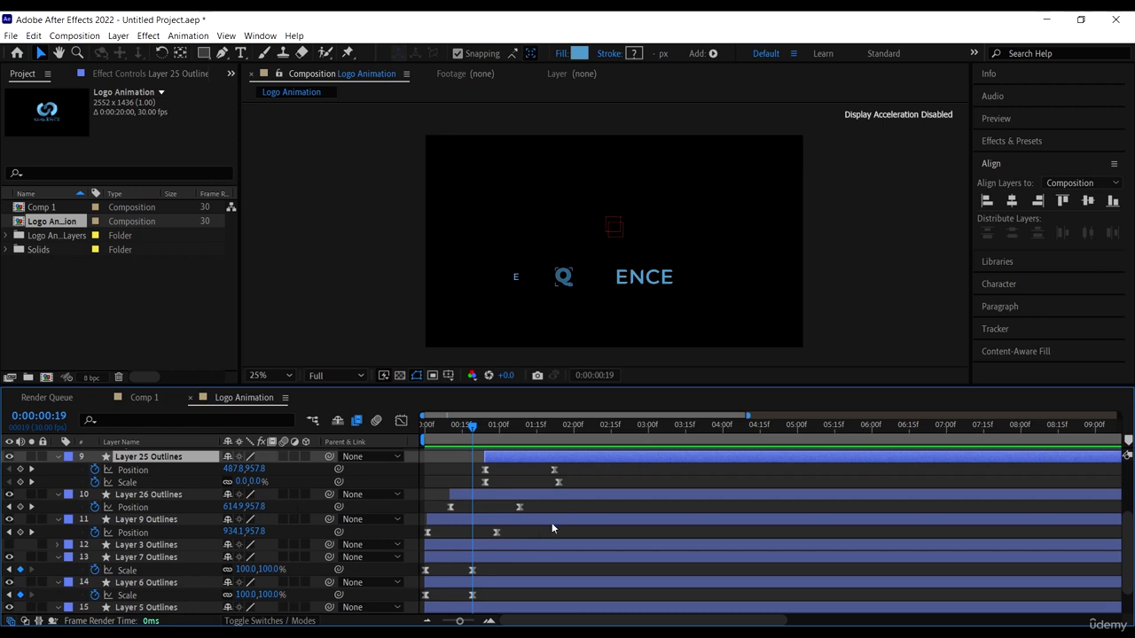
{"action": "scroll", "coordinate": [514, 545], "scroll_direction": "down", "scroll_amount": 2}
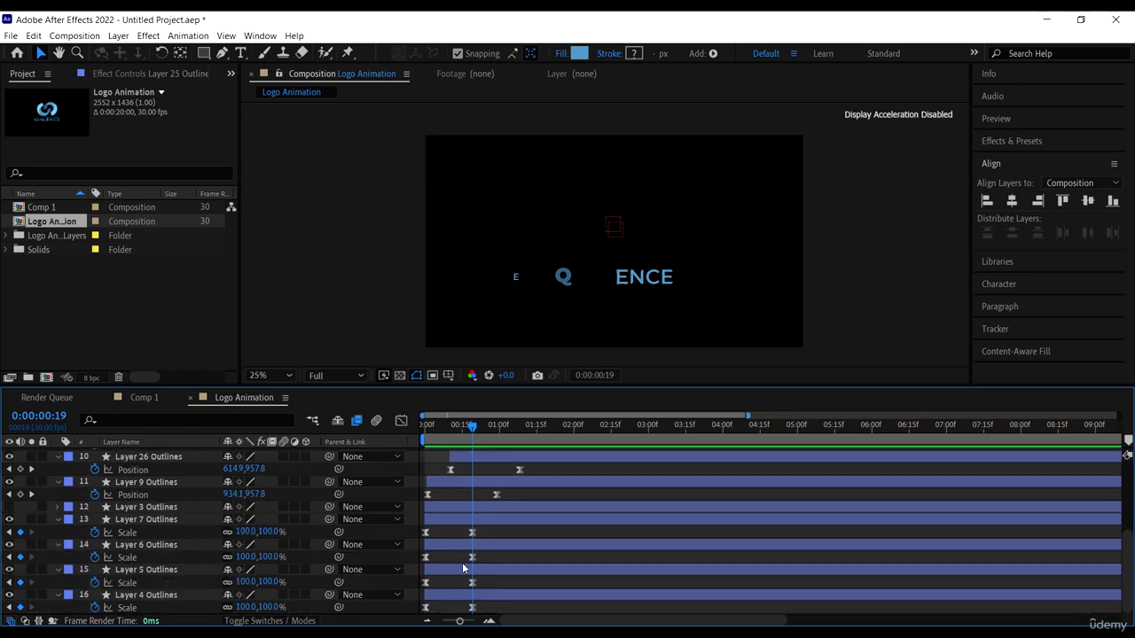
{"action": "left_click", "coordinate": [501, 524]}
{"action": "scroll", "coordinate": [496, 505], "scroll_direction": "up", "scroll_amount": 2}
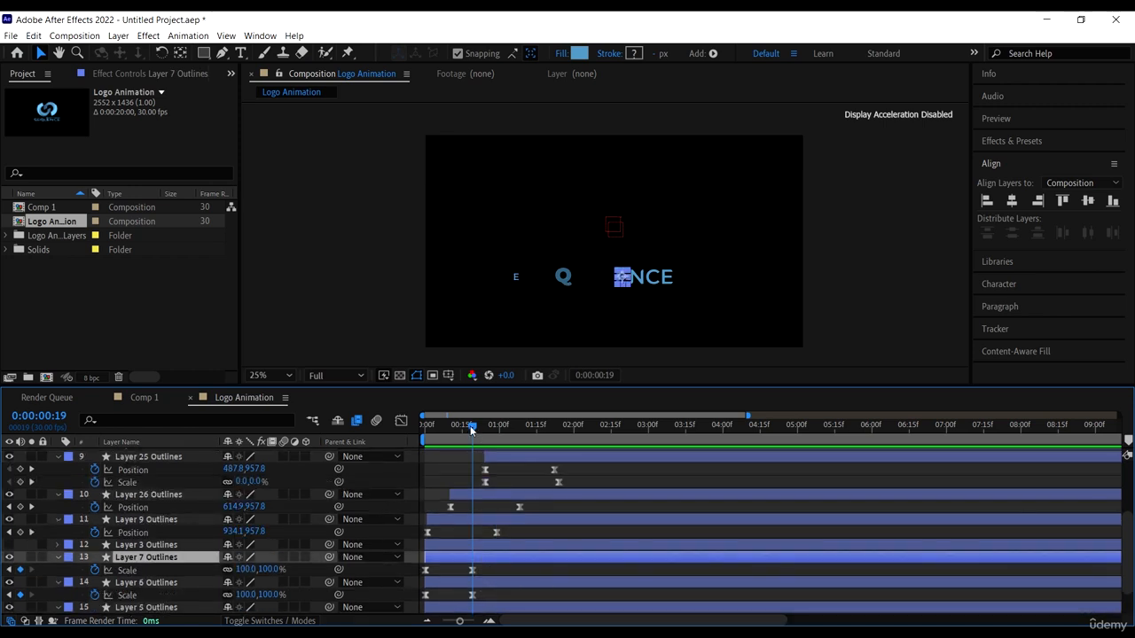
{"action": "left_click_drag", "start_coordinate": [471, 429], "coordinate": [468, 430]}
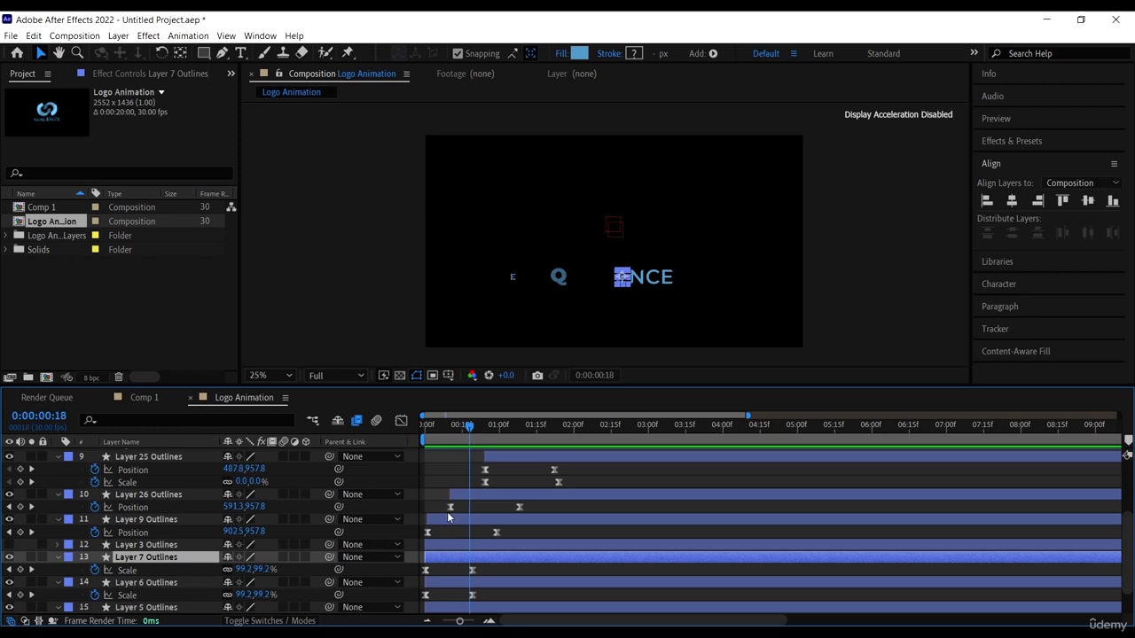
{"action": "left_click", "coordinate": [539, 549]}
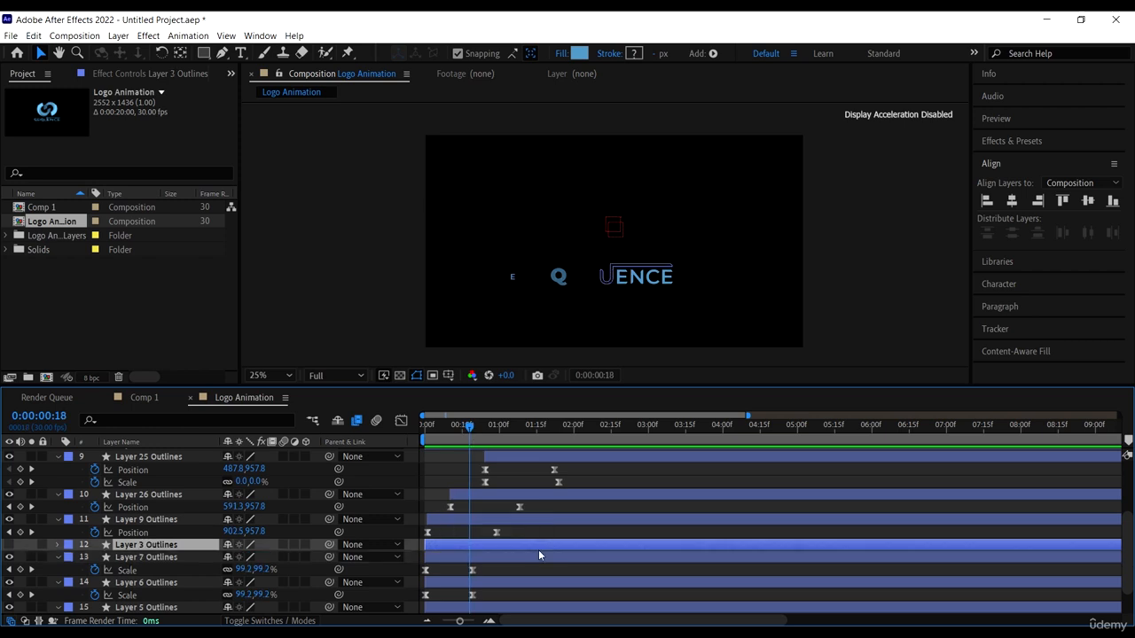
Add Position keyframes at 0:00:00:22 to the ENCE letters on Layer 7, Layer 6, Layer 5 and Layer 4 Outlines
{"action": "left_click", "coordinate": [490, 555]}
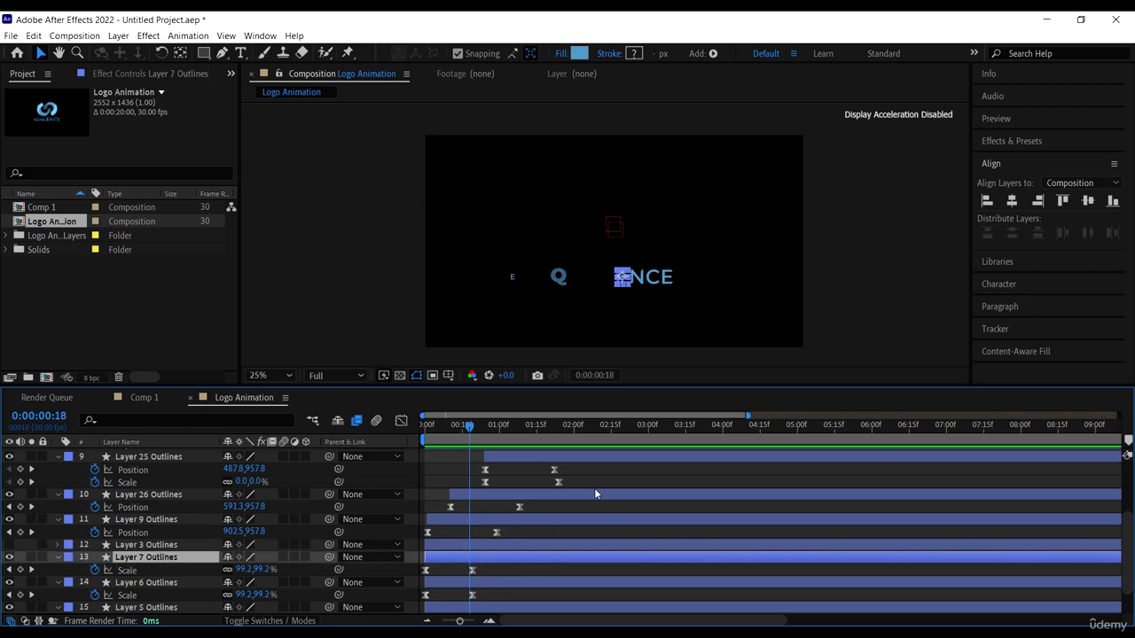
{"action": "scroll", "coordinate": [628, 277], "scroll_direction": "up", "scroll_amount": 2}
{"action": "scroll", "coordinate": [621, 293], "scroll_direction": "down", "scroll_amount": 6}
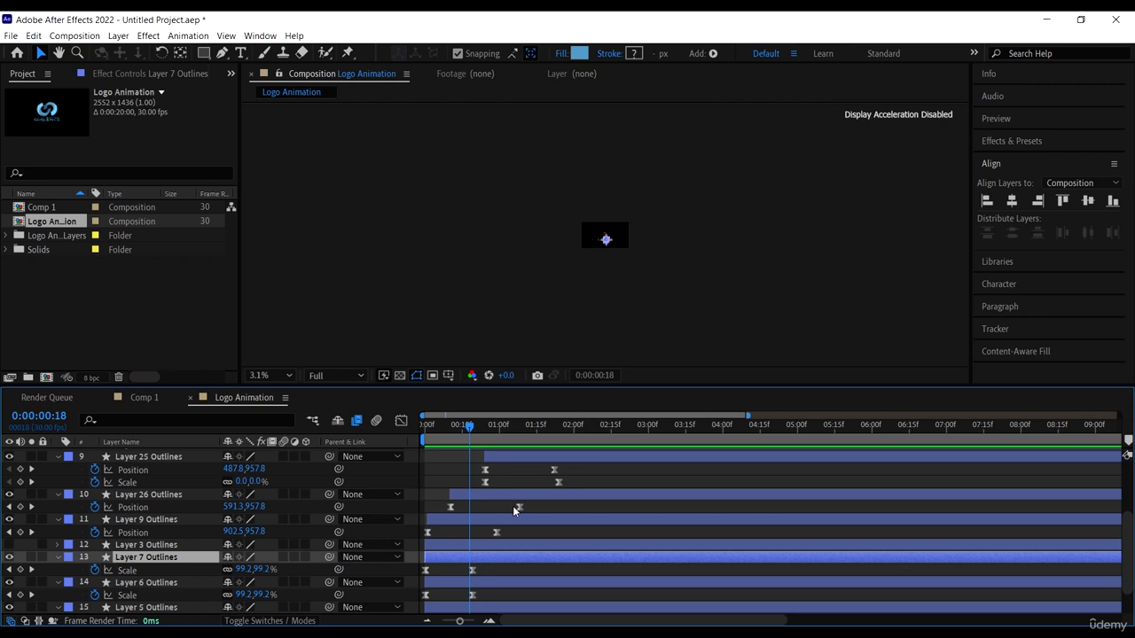
{"action": "scroll", "coordinate": [631, 260], "scroll_direction": "up", "scroll_amount": 2}
{"action": "scroll", "coordinate": [460, 240], "scroll_direction": "up", "scroll_amount": 6}
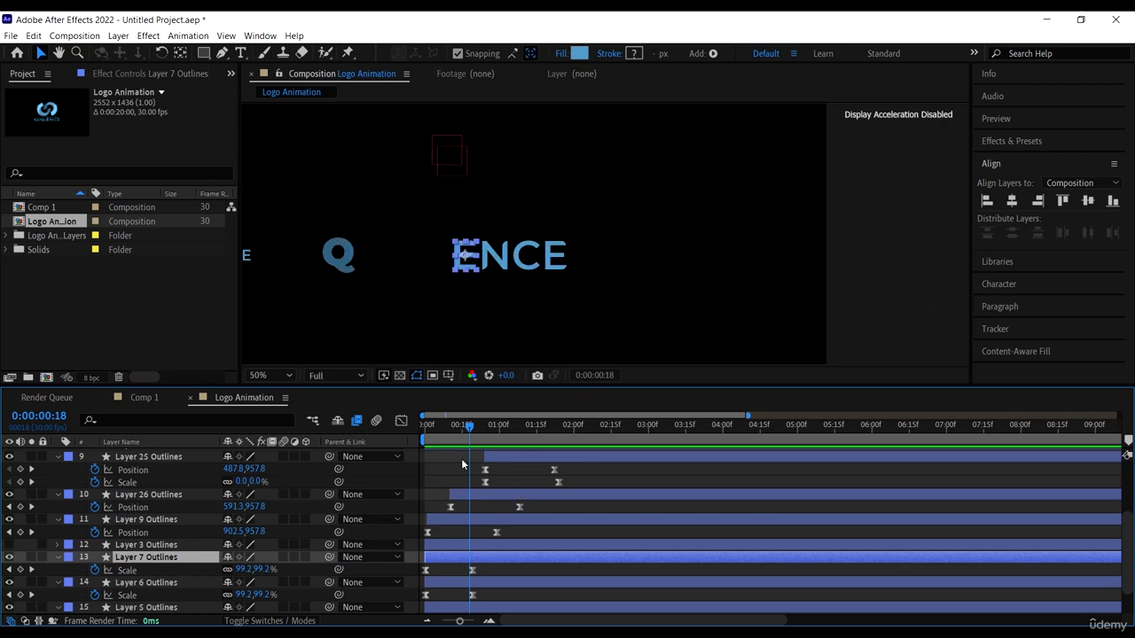
{"action": "left_click", "coordinate": [486, 582], "text": "ctrl"}
{"action": "left_click", "coordinate": [491, 606], "text": "ctrl"}
{"action": "scroll", "coordinate": [518, 575], "scroll_direction": "down", "scroll_amount": 1}
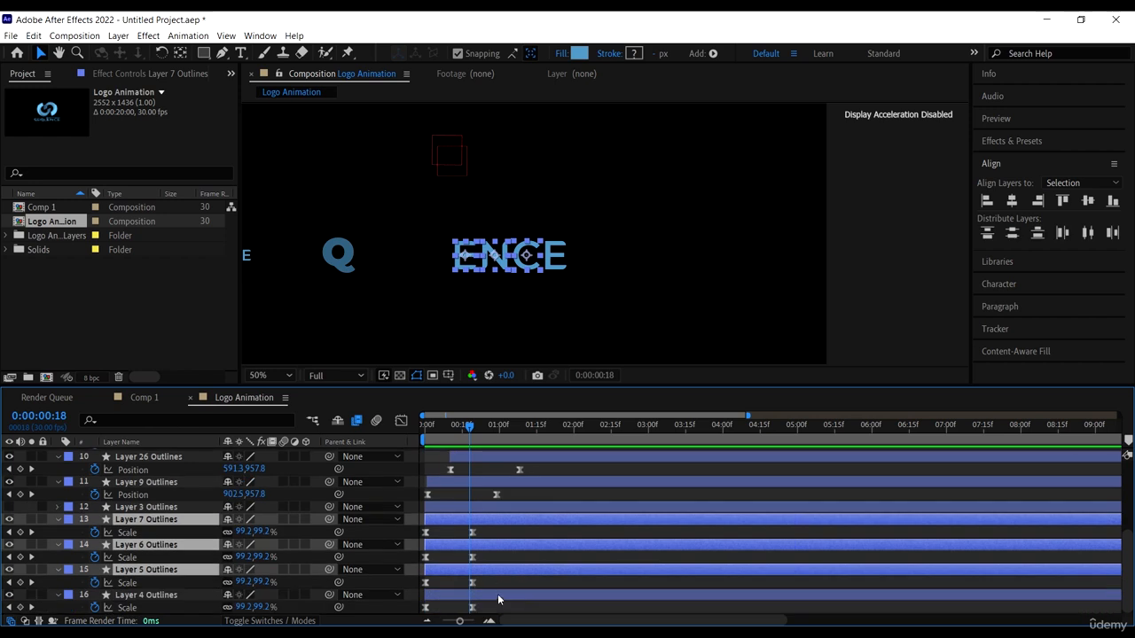
{"action": "left_click", "coordinate": [498, 595], "text": "ctrl"}
{"action": "key", "text": "minus"}
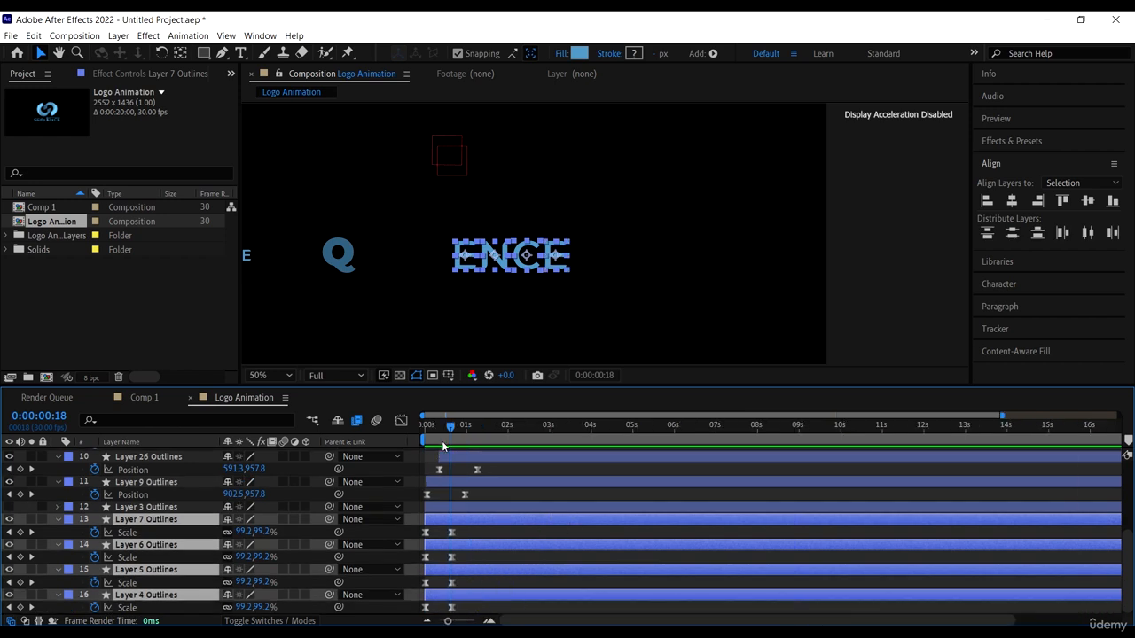
{"action": "left_click_drag", "start_coordinate": [447, 429], "coordinate": [452, 430]}
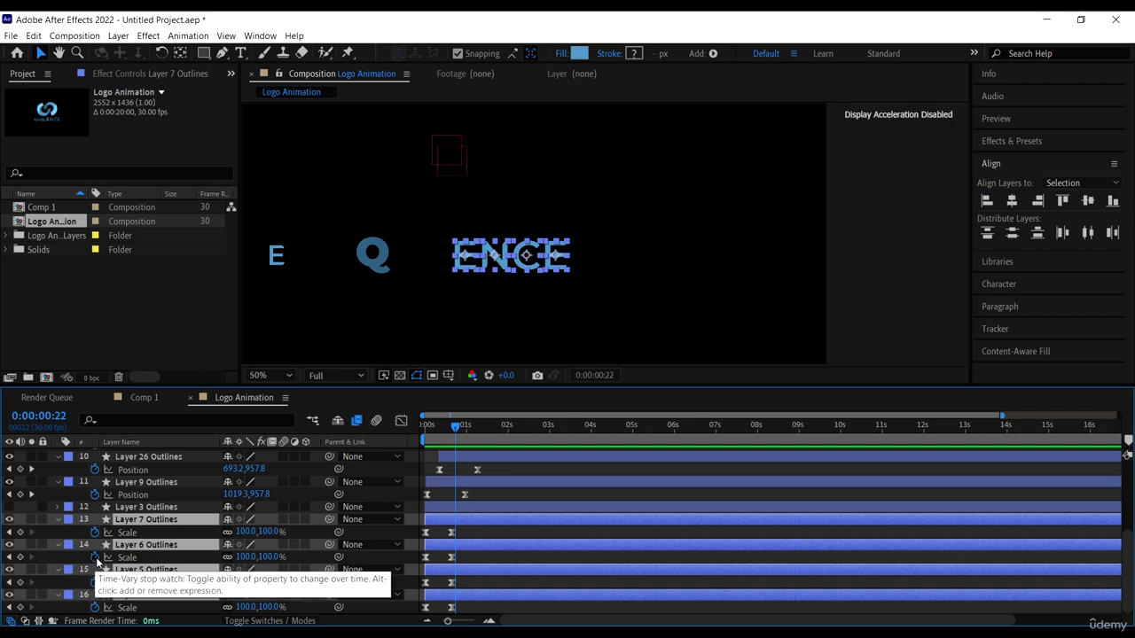
{"action": "key", "text": "alt+shift+p"}
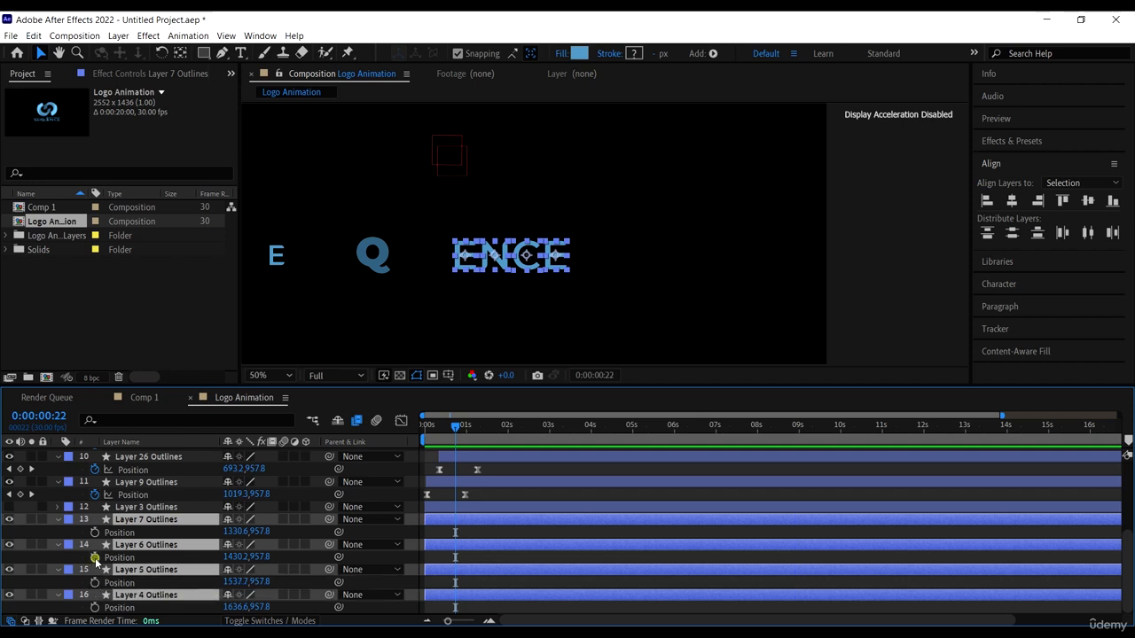
{"action": "left_click", "coordinate": [95, 558]}
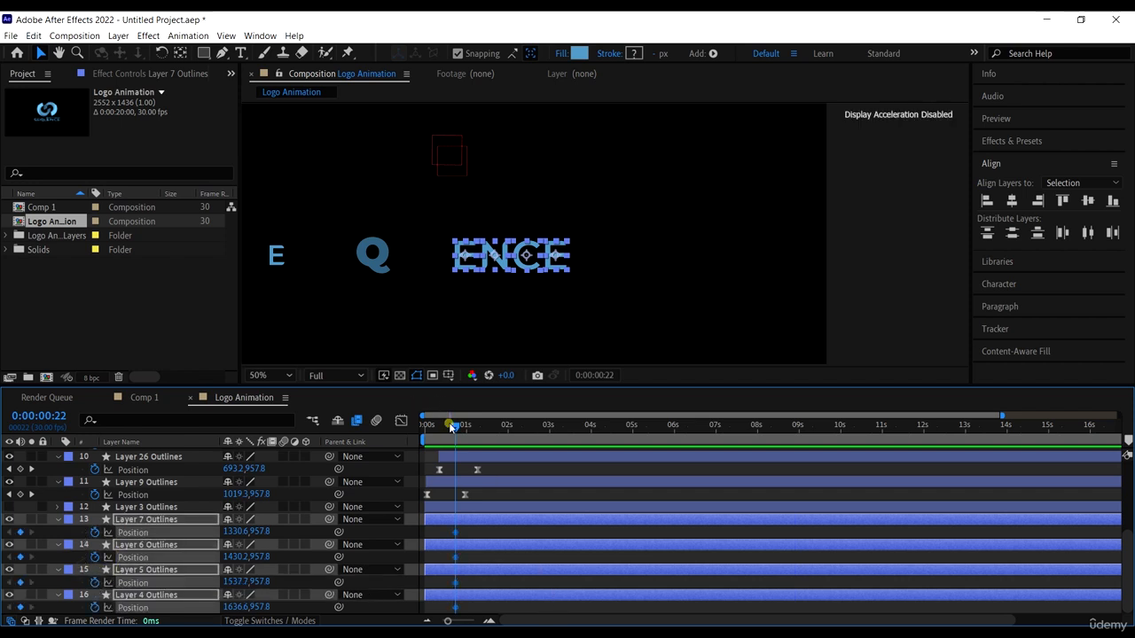
At 0:00:00:00, move the first E of ENCE on Layer 7 Outlines horizontally outward to a Position of about 2138.6, 957.8
{"action": "left_click_drag", "start_coordinate": [449, 422], "coordinate": [425, 427]}
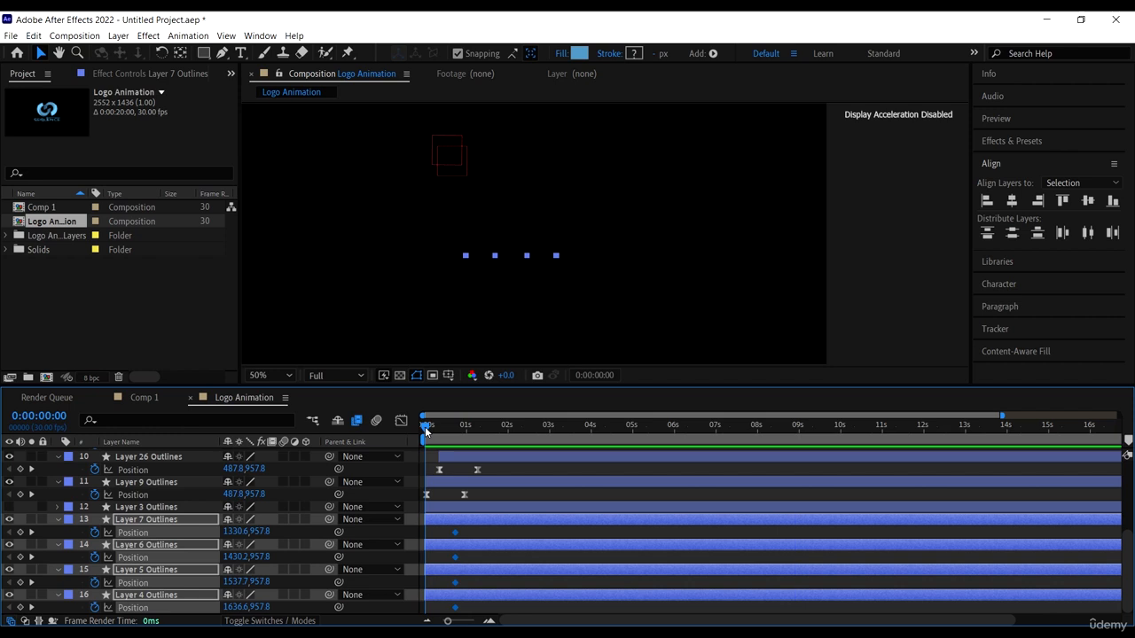
{"action": "scroll", "coordinate": [578, 306], "scroll_direction": "down", "scroll_amount": 2}
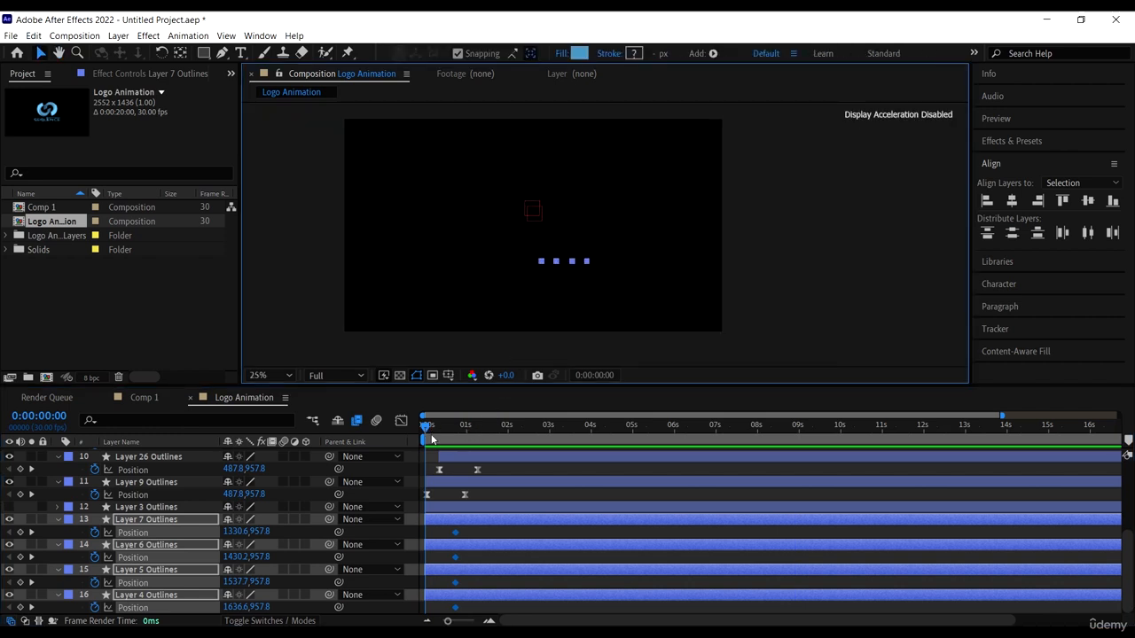
{"action": "mouse_move", "coordinate": [426, 423]}
{"action": "left_mouse_down"}
{"action": "mouse_move", "coordinate": [446, 427]}
{"action": "mouse_move", "coordinate": [425, 424]}
{"action": "left_mouse_up"}
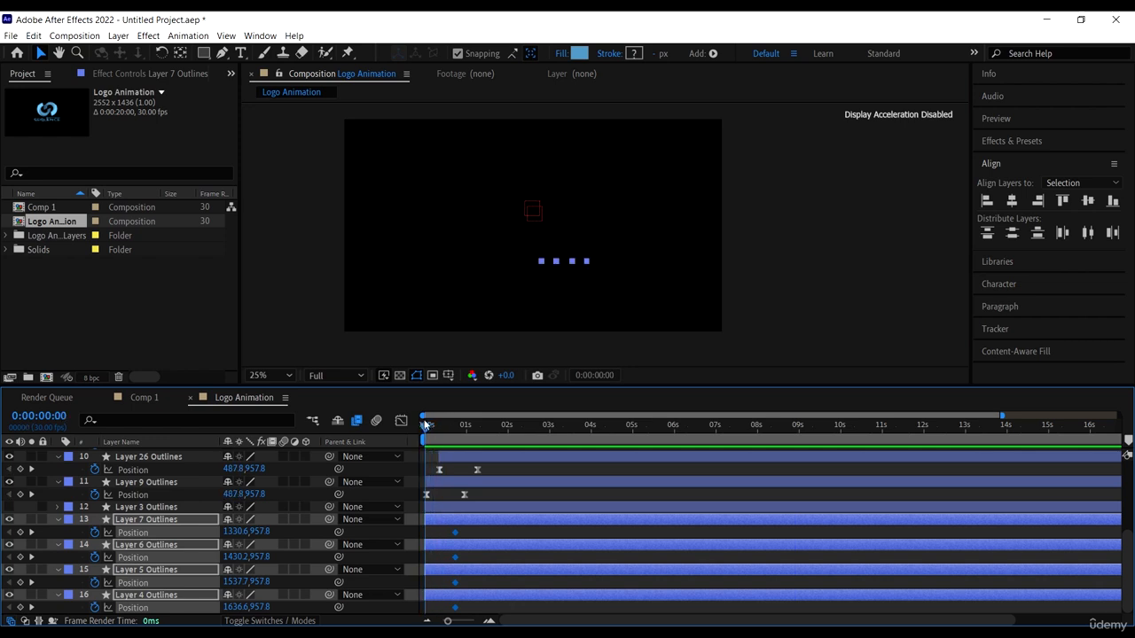
{"action": "left_click", "coordinate": [590, 291]}
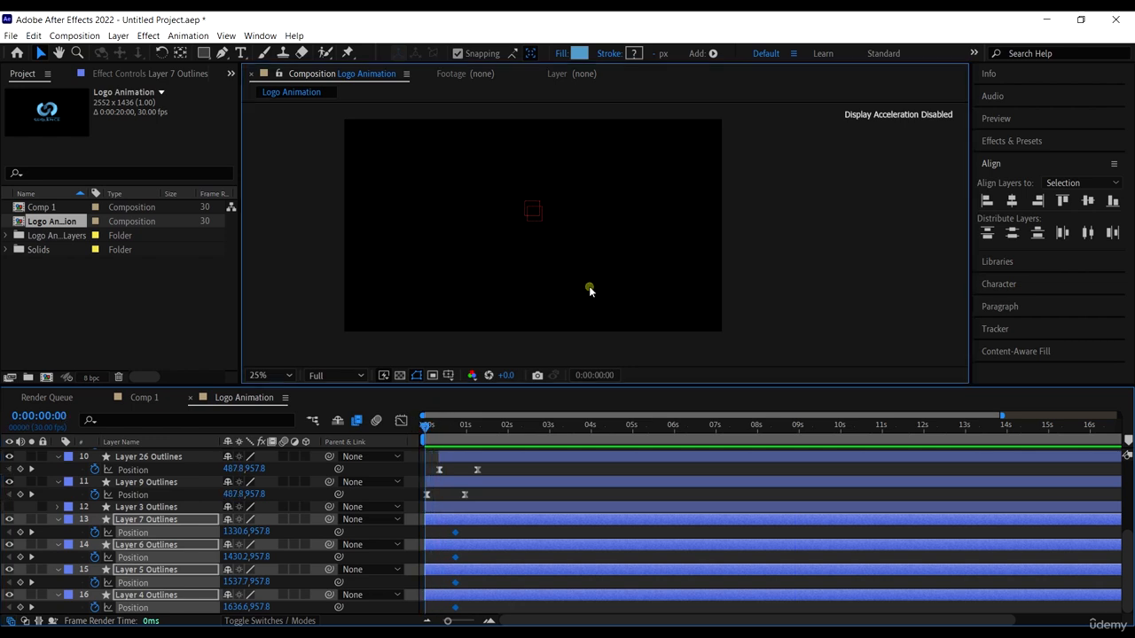
{"action": "left_click", "coordinate": [517, 518]}
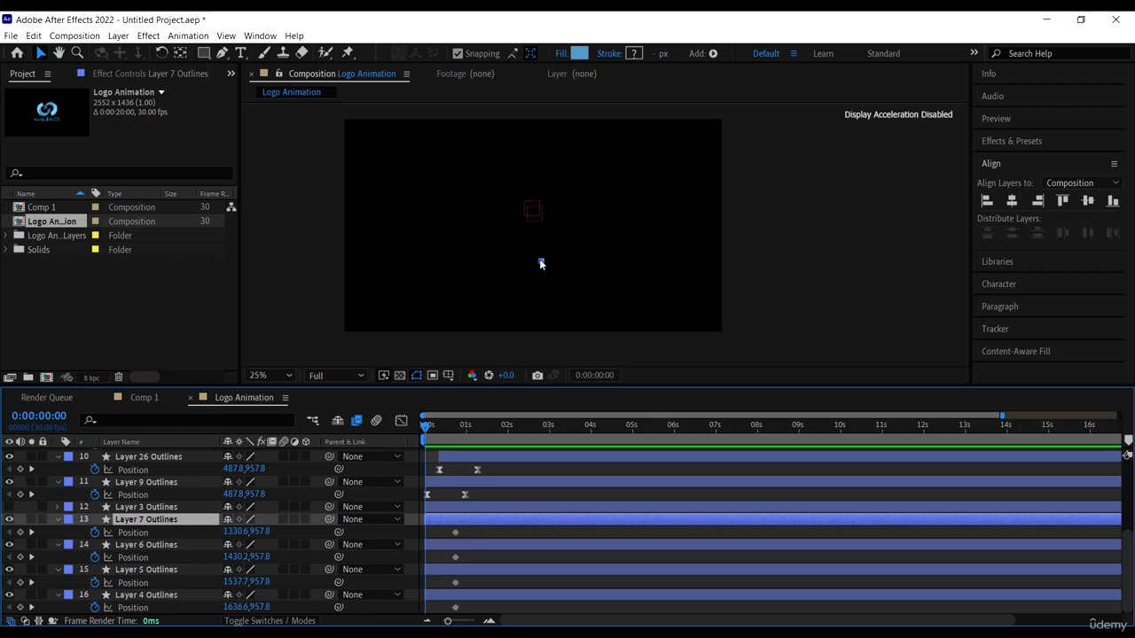
{"action": "left_click_drag", "start_coordinate": [541, 263], "coordinate": [658, 270]}
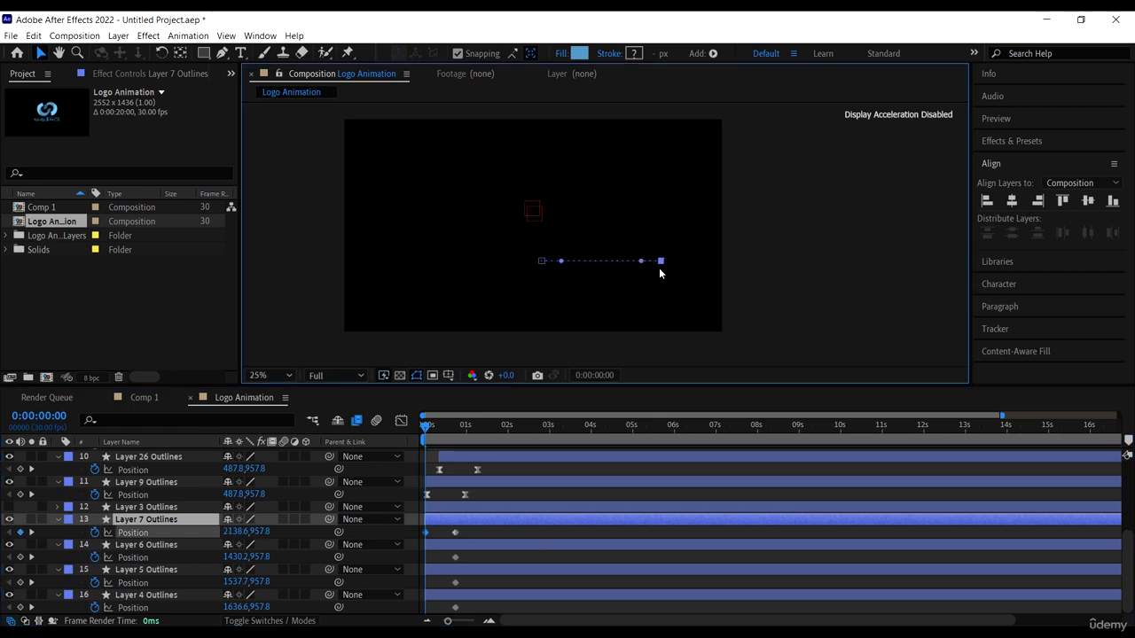
Copy the starting Position keyframe of Layer 7 Outlines onto Layer 6, Layer 5 and Layer 4 Outlines at 0:00:00:00
{"action": "left_click", "coordinate": [491, 544]}
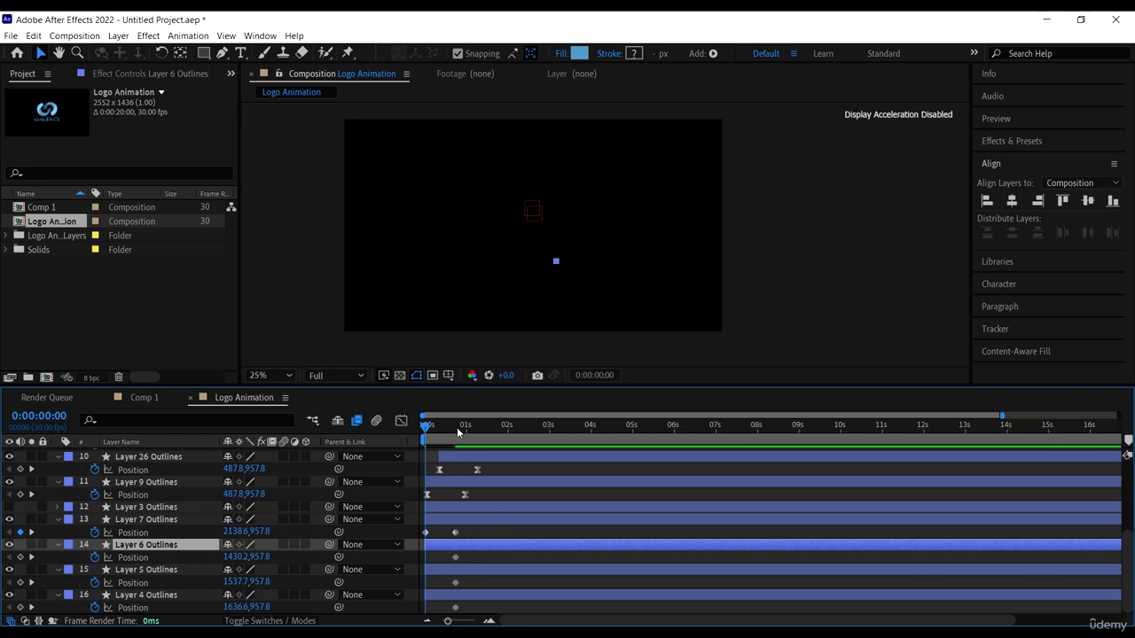
{"action": "mouse_move", "coordinate": [431, 423]}
{"action": "left_mouse_down"}
{"action": "mouse_move", "coordinate": [441, 428]}
{"action": "mouse_move", "coordinate": [419, 421]}
{"action": "left_mouse_up"}
{"action": "left_click", "coordinate": [462, 523]}
{"action": "scroll", "coordinate": [683, 261], "scroll_direction": "up", "scroll_amount": 2}
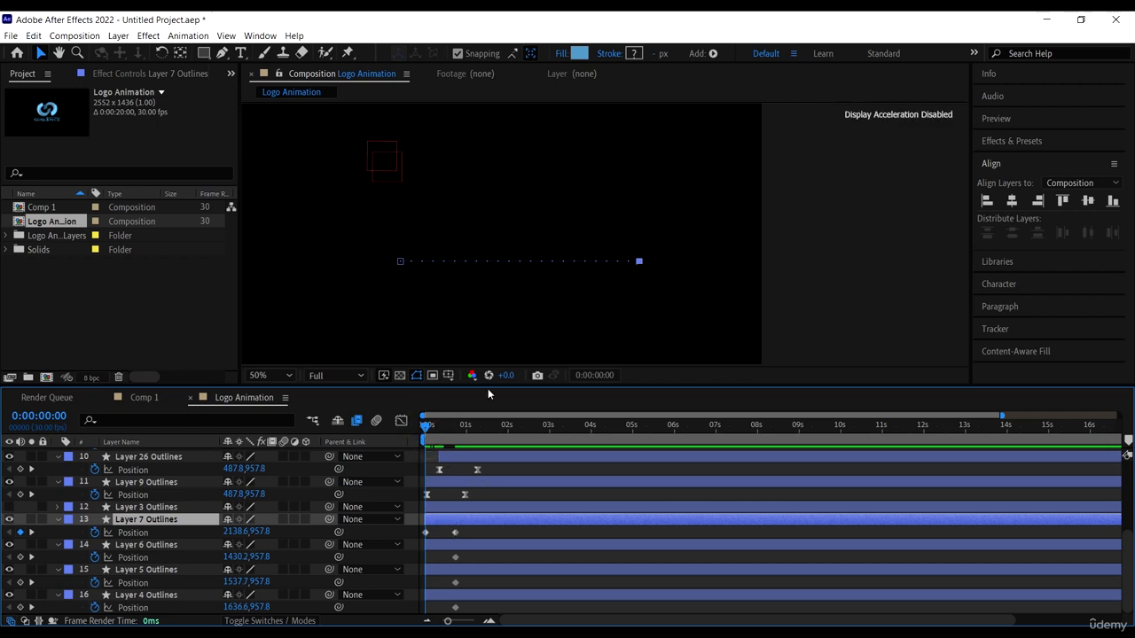
{"action": "left_click", "coordinate": [452, 521]}
{"action": "left_click", "coordinate": [426, 532]}
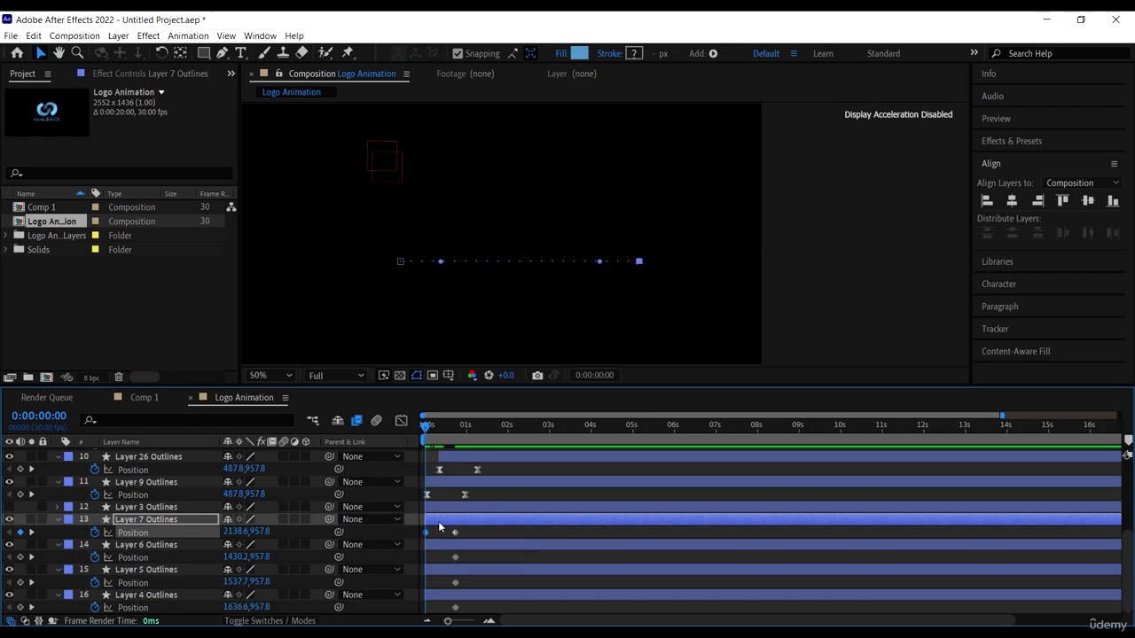
{"action": "left_click", "coordinate": [453, 543]}
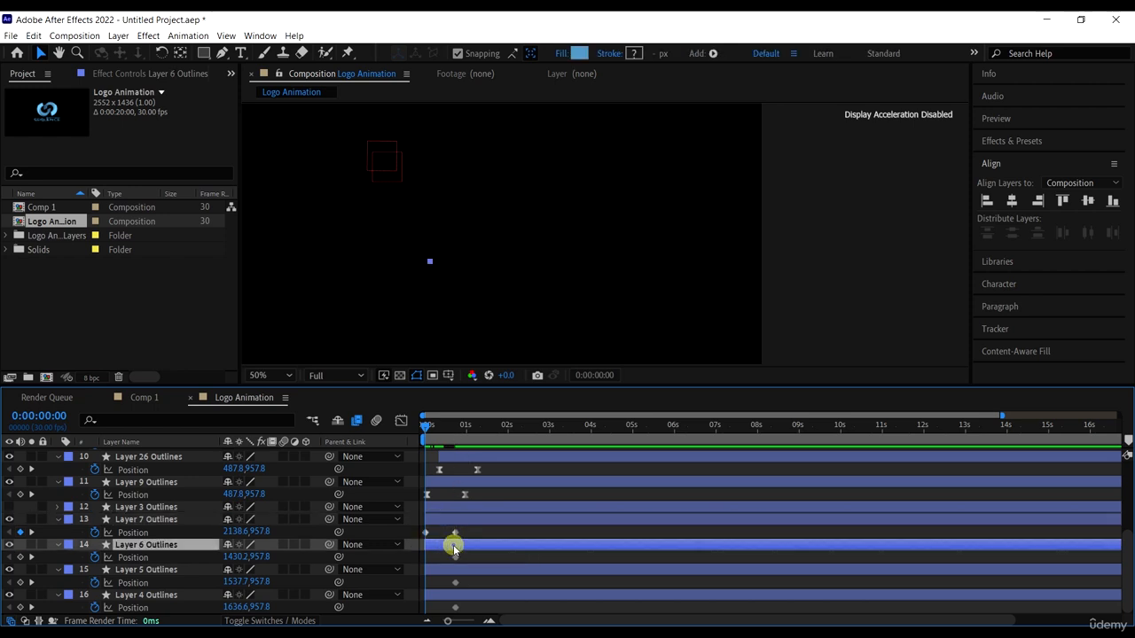
{"action": "key", "text": "ctrl+v"}
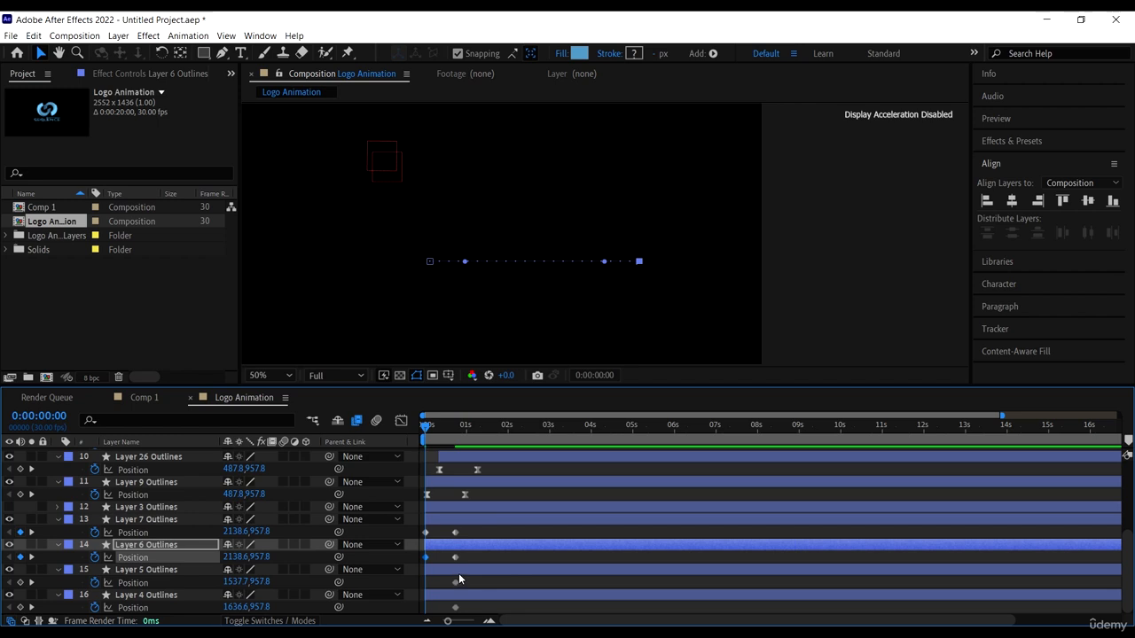
{"action": "left_click", "coordinate": [458, 573]}
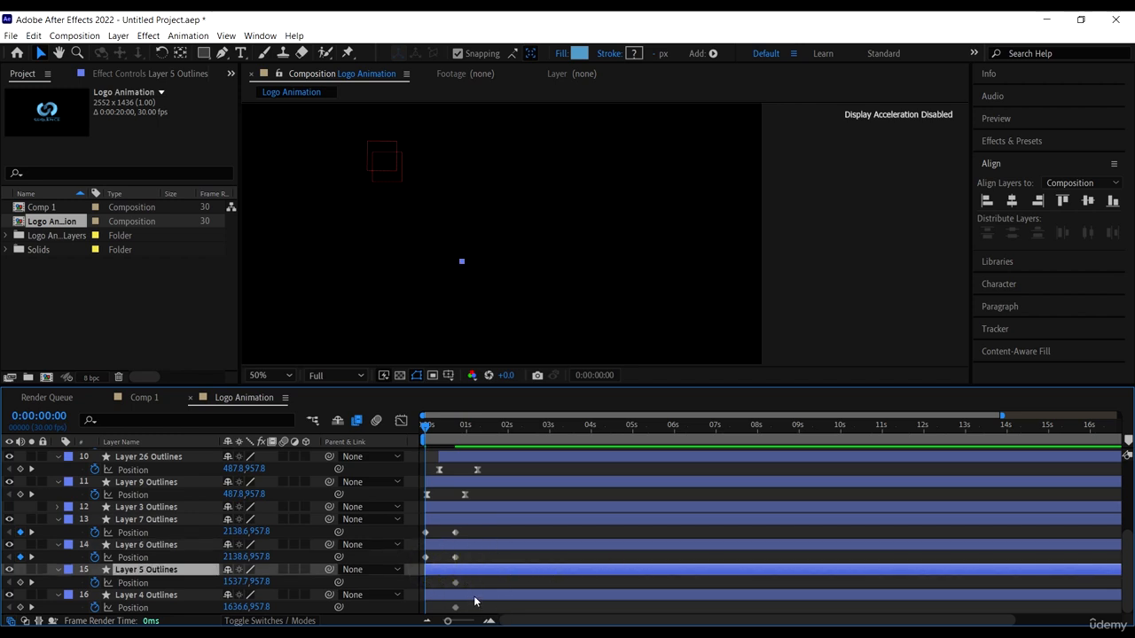
{"action": "key", "text": "ctrl+v"}
{"action": "left_click", "coordinate": [444, 601]}
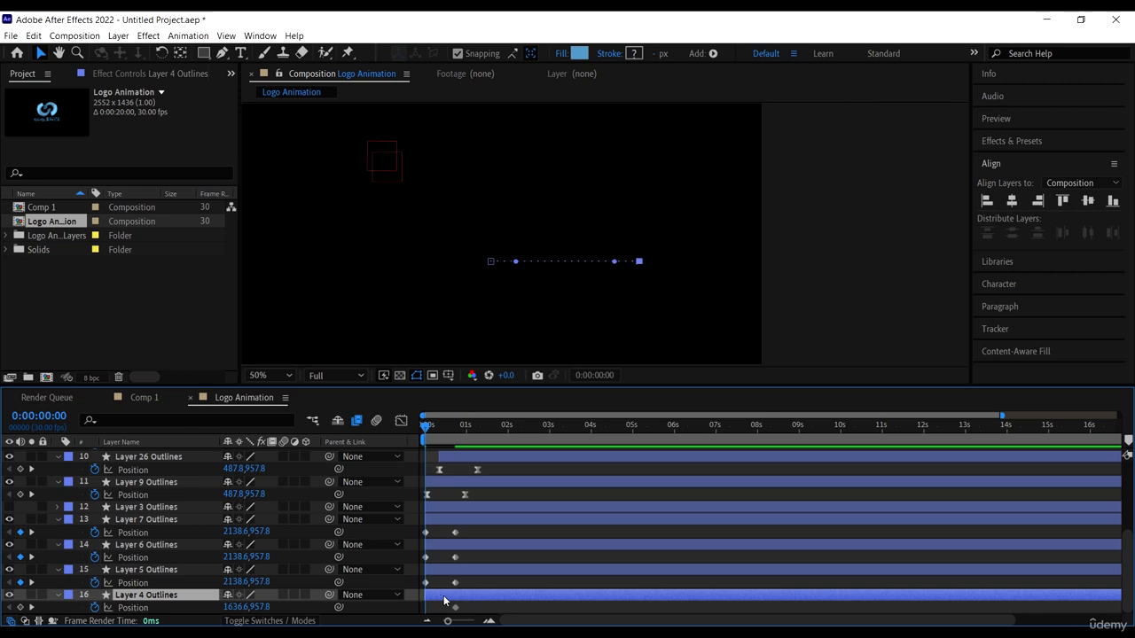
{"action": "key", "text": "ctrl+v"}
Scrub through the ENCE letters' slide-in and preview the animation from the start
{"action": "scroll", "coordinate": [560, 491], "scroll_direction": "down", "scroll_amount": 1}
{"action": "left_click_drag", "start_coordinate": [471, 429], "coordinate": [372, 427]}
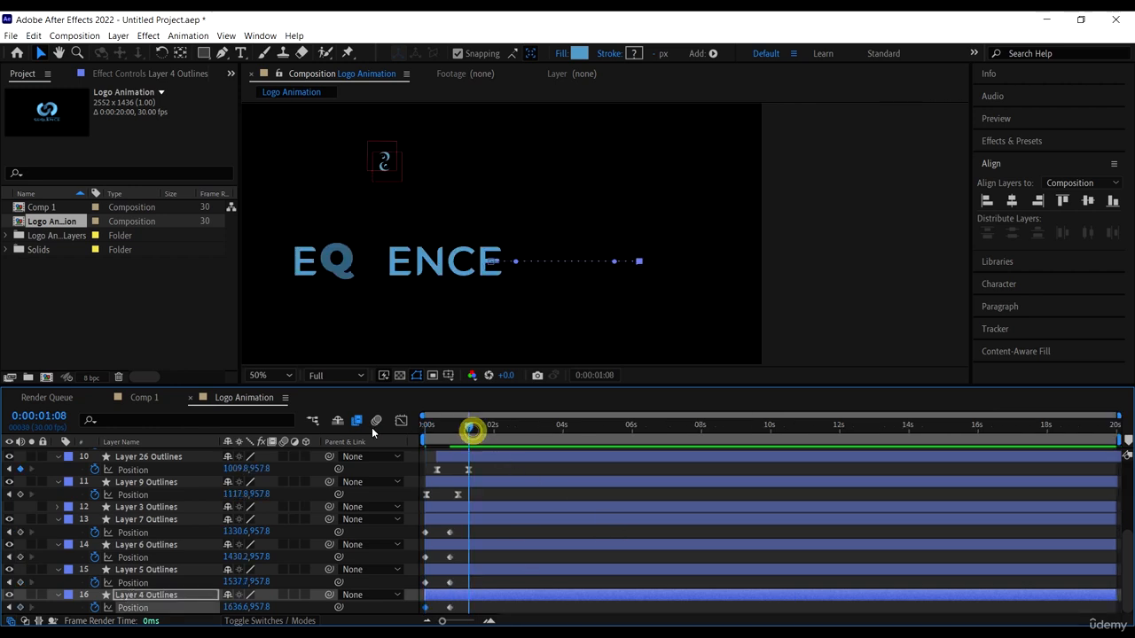
{"action": "key", "text": "space"}
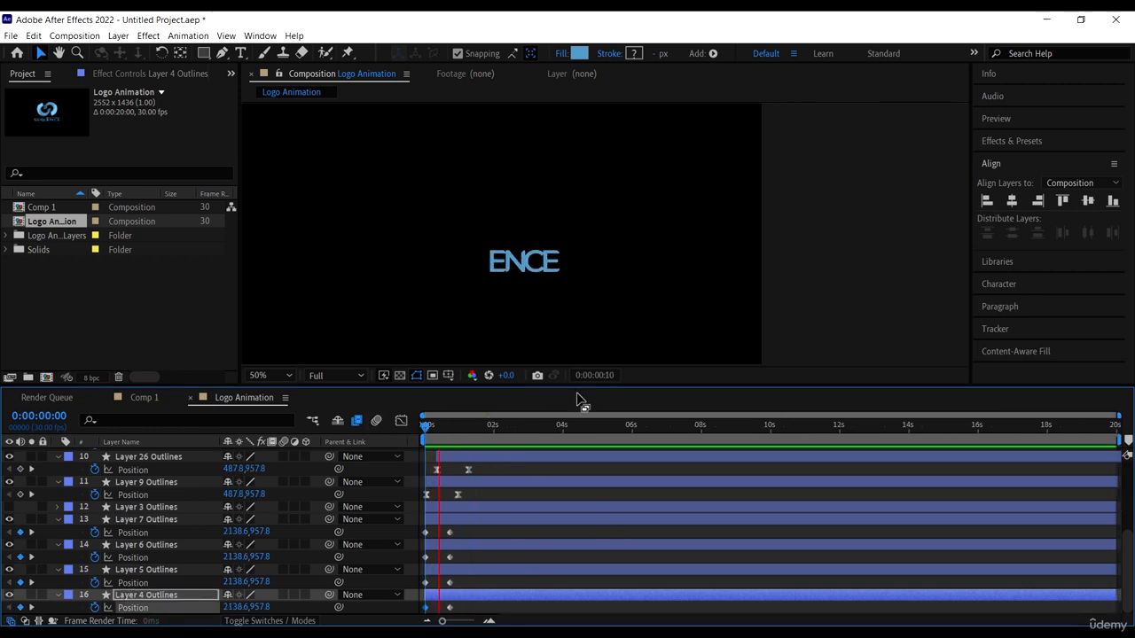
Stop the preview and shift the Layer 4 Outlines bar slightly later in the timeline
{"action": "key", "text": "space"}
{"action": "scroll", "coordinate": [736, 253], "scroll_direction": "down", "scroll_amount": 1}
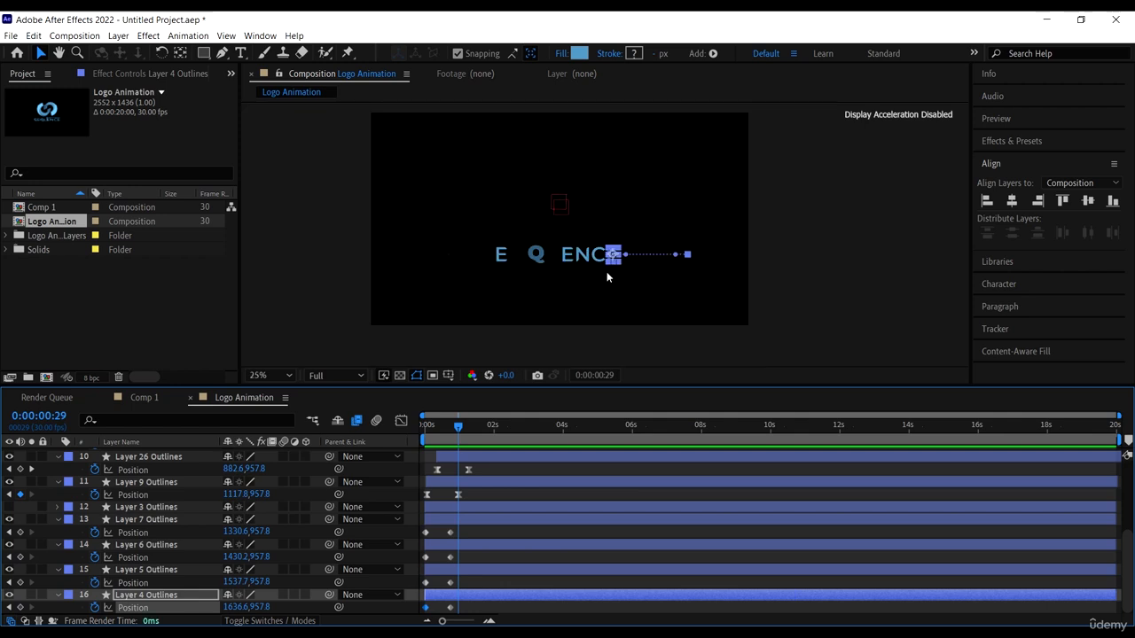
{"action": "scroll", "coordinate": [513, 252], "scroll_direction": "up", "scroll_amount": 1}
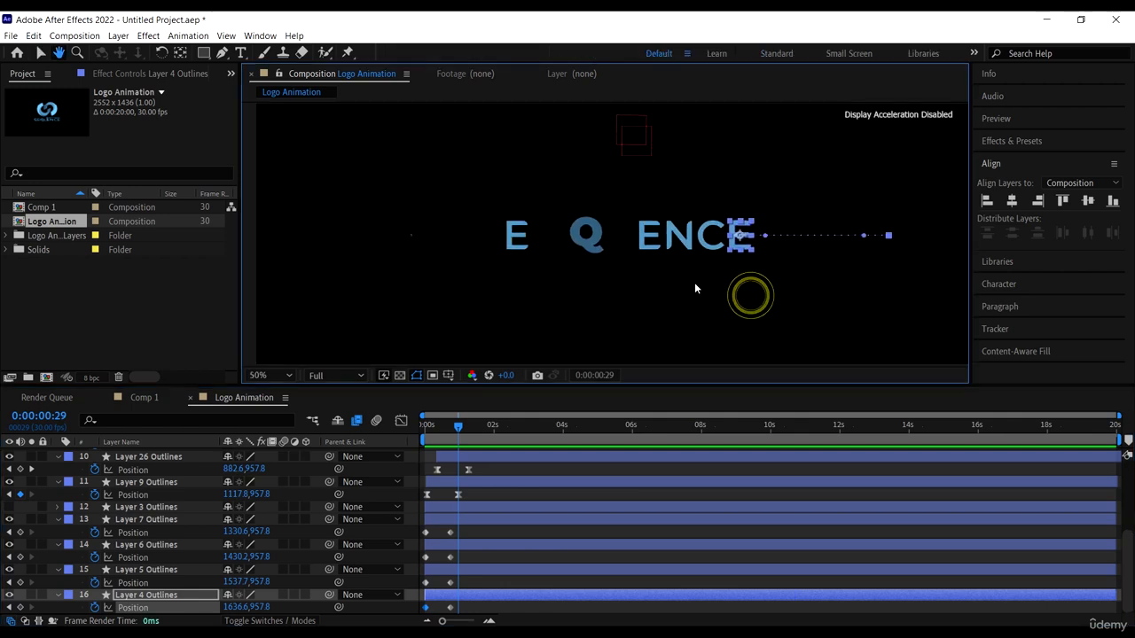
{"action": "scroll", "coordinate": [697, 283], "scroll_direction": "down", "scroll_amount": 1}
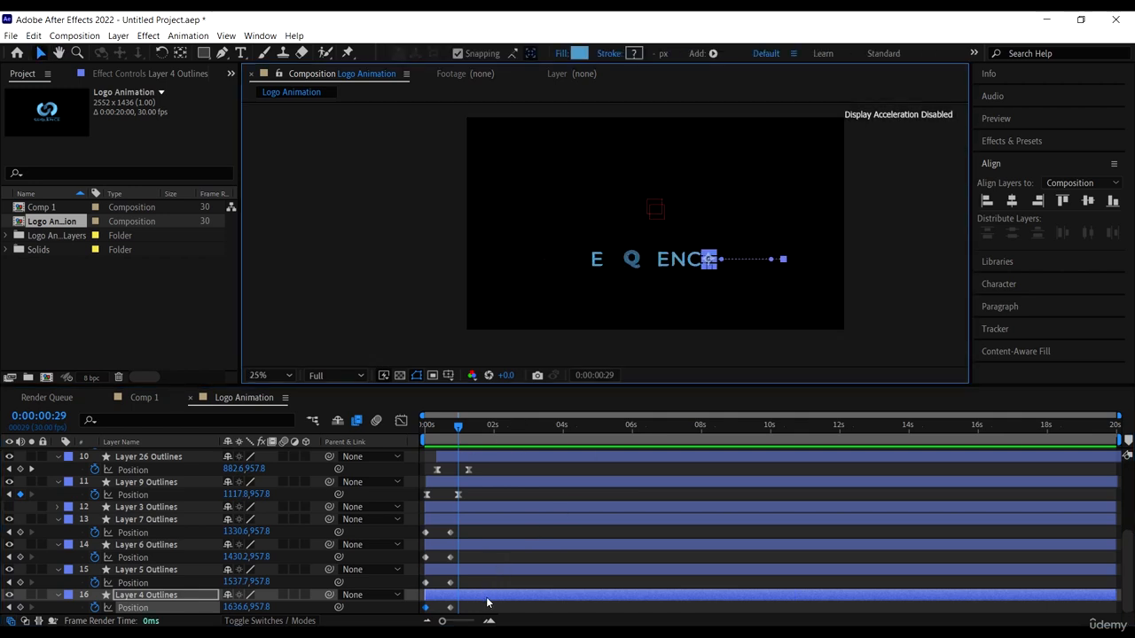
{"action": "mouse_move", "coordinate": [486, 603]}
{"action": "left_mouse_down"}
{"action": "mouse_move", "coordinate": [485, 593]}
{"action": "mouse_move", "coordinate": [498, 596]}
{"action": "left_mouse_up"}
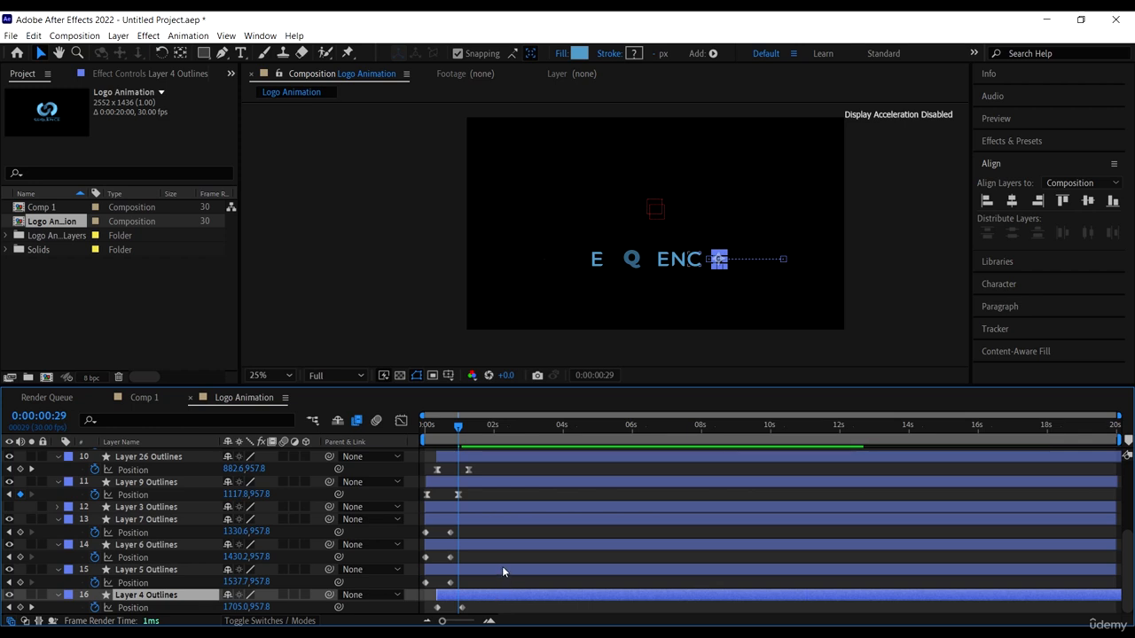
Stagger Layer 6, Layer 5 and Layer 4 Outlines in the timeline so each letter starts later than the one above
{"action": "left_click", "coordinate": [502, 569], "text": "shift"}
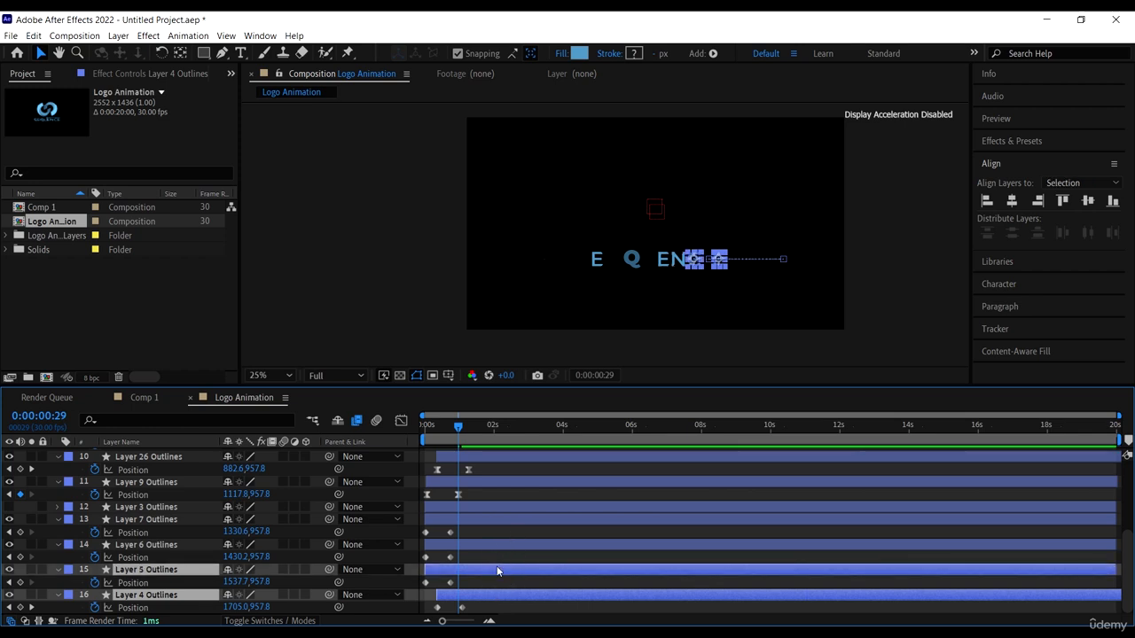
{"action": "scroll", "coordinate": [501, 528], "scroll_direction": "up", "scroll_amount": 3}
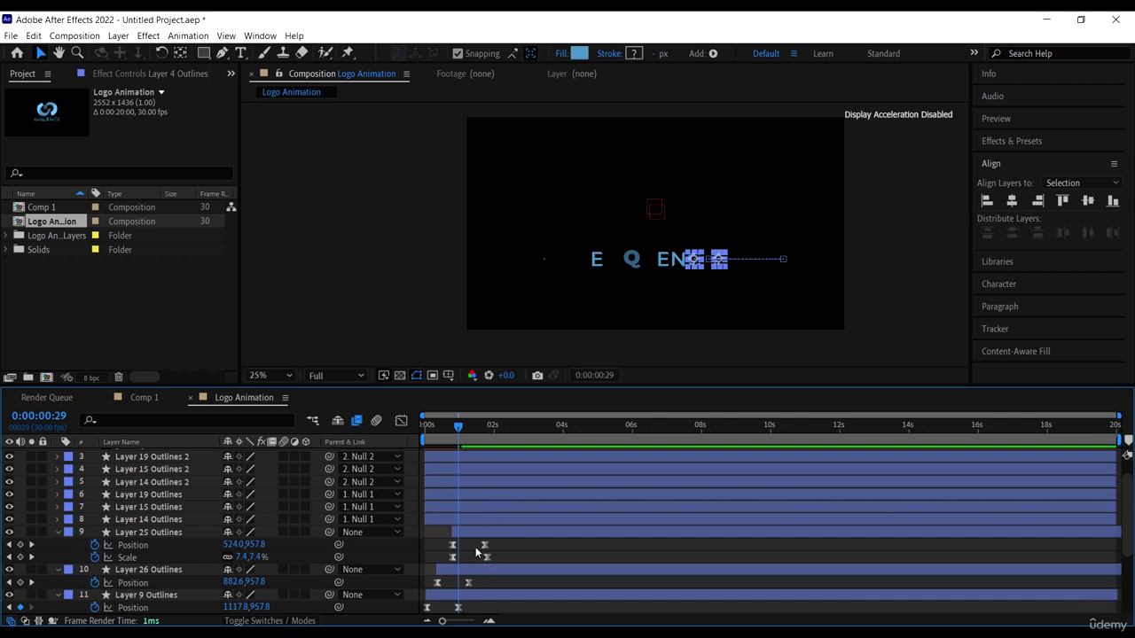
{"action": "scroll", "coordinate": [476, 548], "scroll_direction": "down", "scroll_amount": 3}
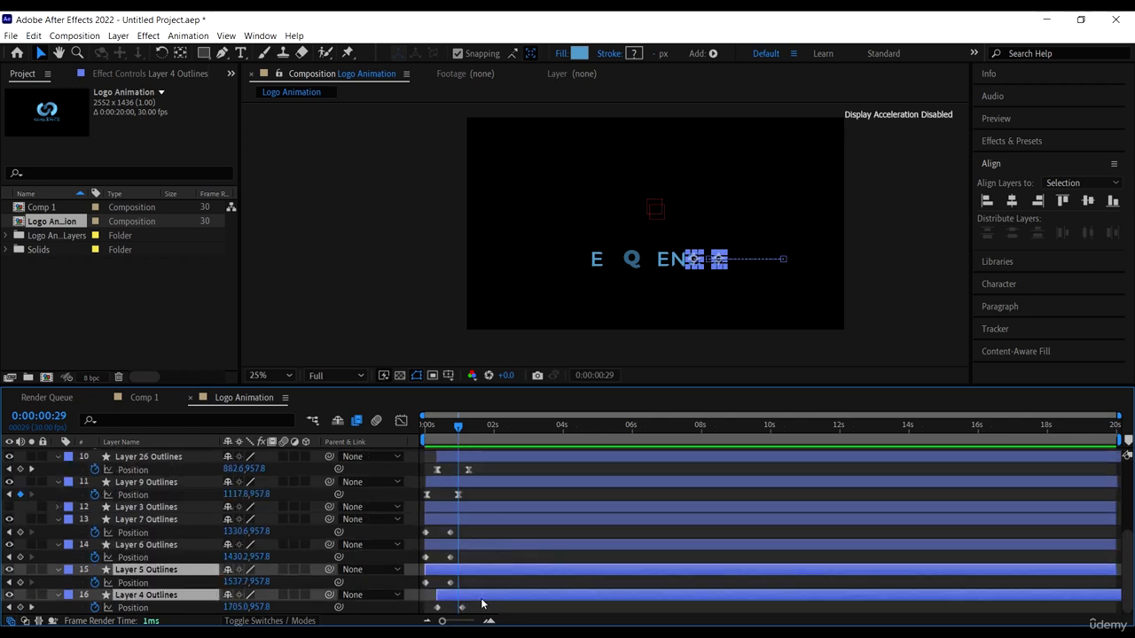
{"action": "left_click_drag", "start_coordinate": [481, 604], "coordinate": [537, 577]}
{"action": "left_click", "coordinate": [547, 585]}
{"action": "left_click", "coordinate": [519, 575], "text": "shift"}
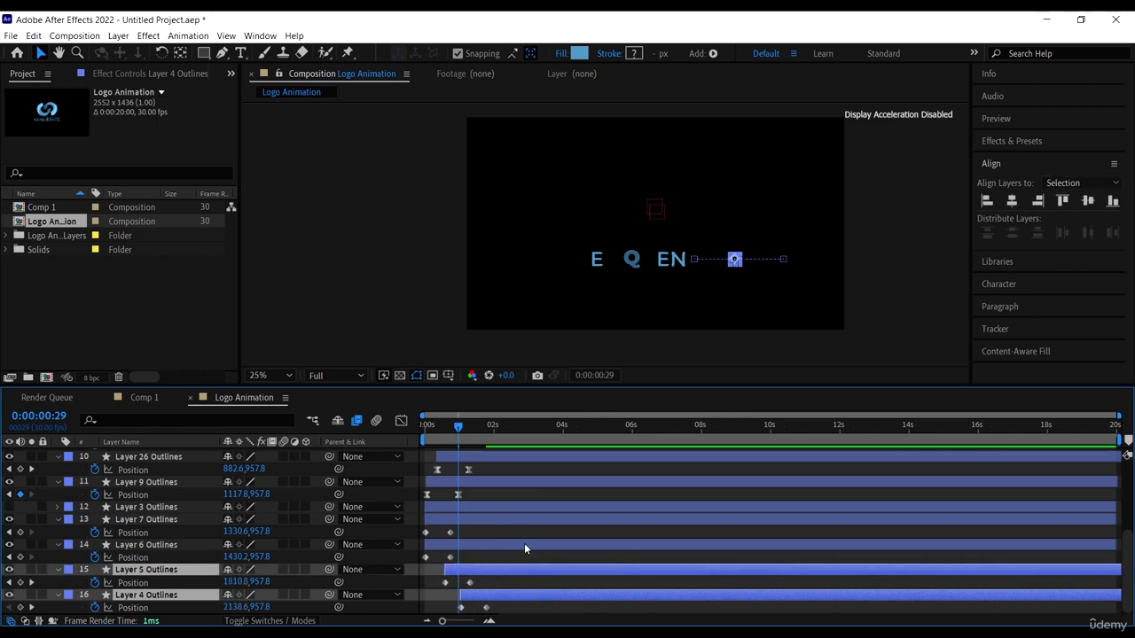
{"action": "left_click", "coordinate": [524, 545], "text": "shift"}
{"action": "left_click_drag", "start_coordinate": [524, 544], "coordinate": [536, 553]}
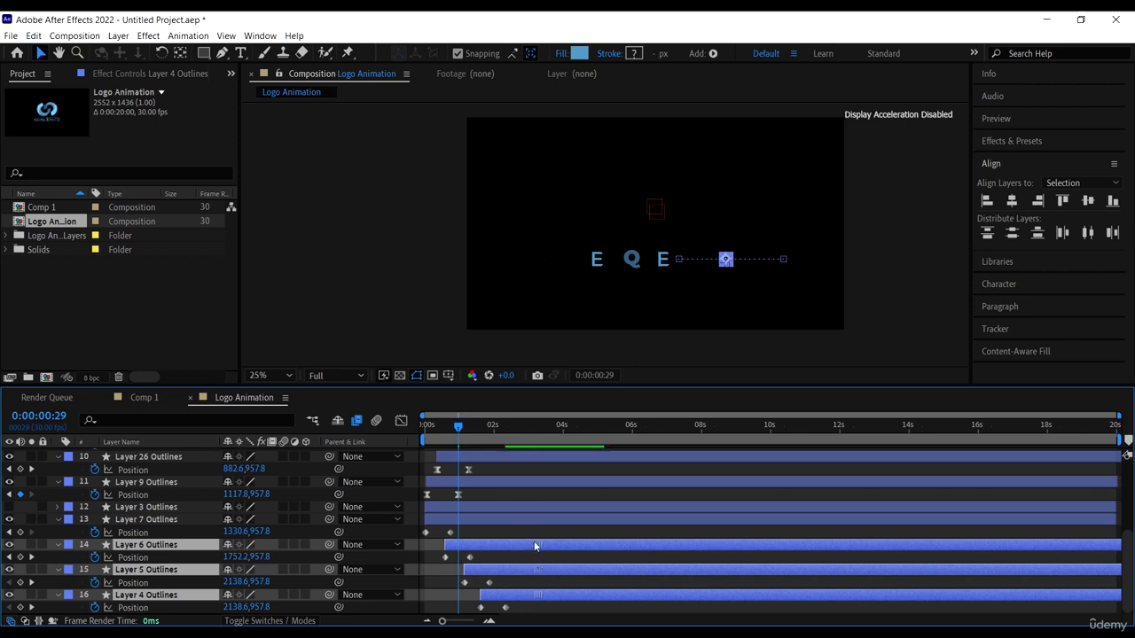
Preview the staggered letter animation from the start of the composition
{"action": "left_click_drag", "start_coordinate": [459, 429], "coordinate": [315, 423]}
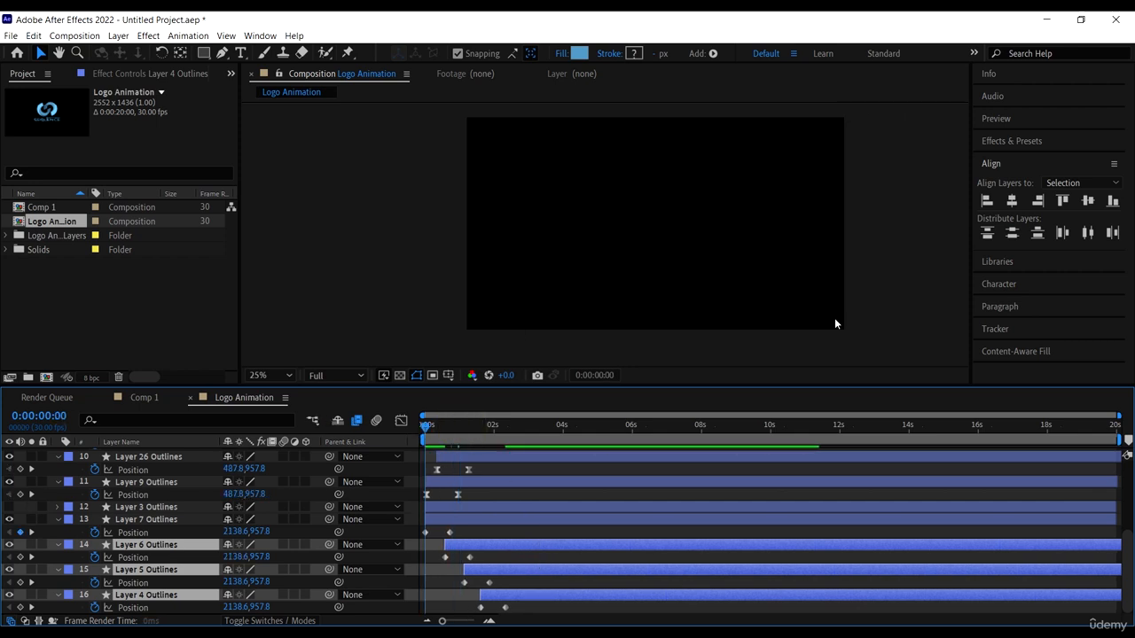
{"action": "key", "text": "space"}
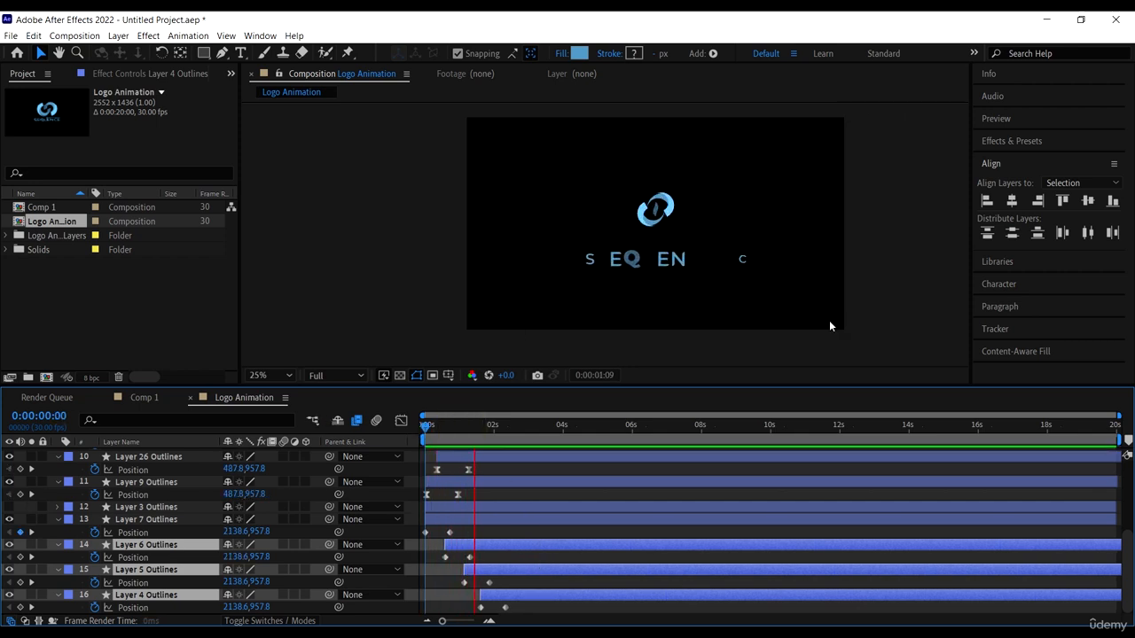
{"action": "key", "text": "space"}
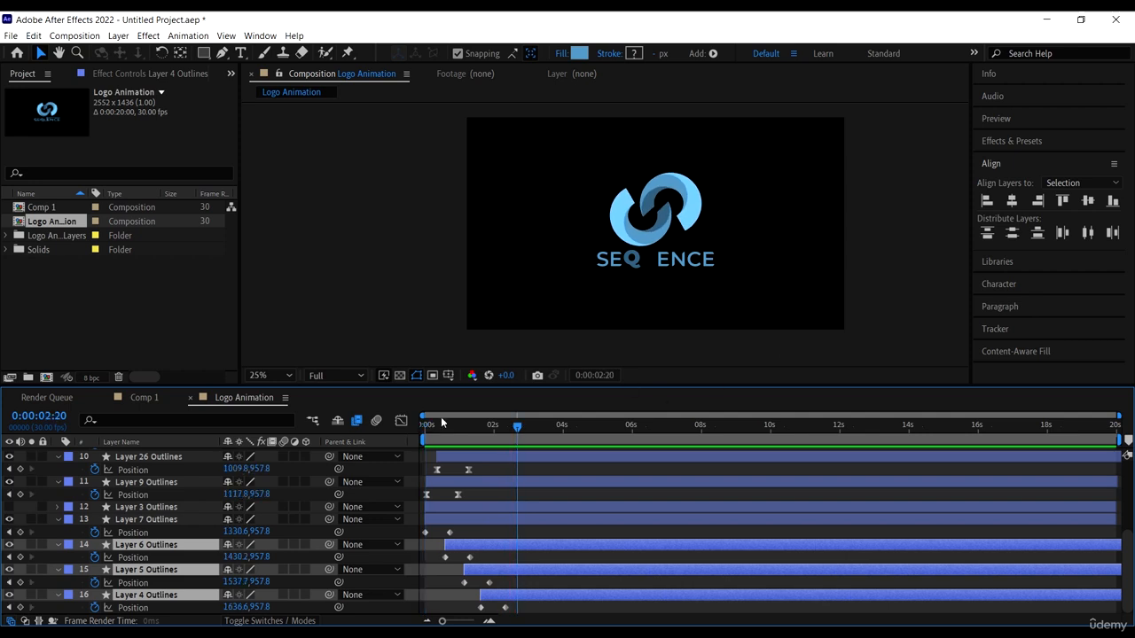
{"action": "left_click_drag", "start_coordinate": [440, 424], "coordinate": [373, 425]}
{"action": "key", "text": "space"}
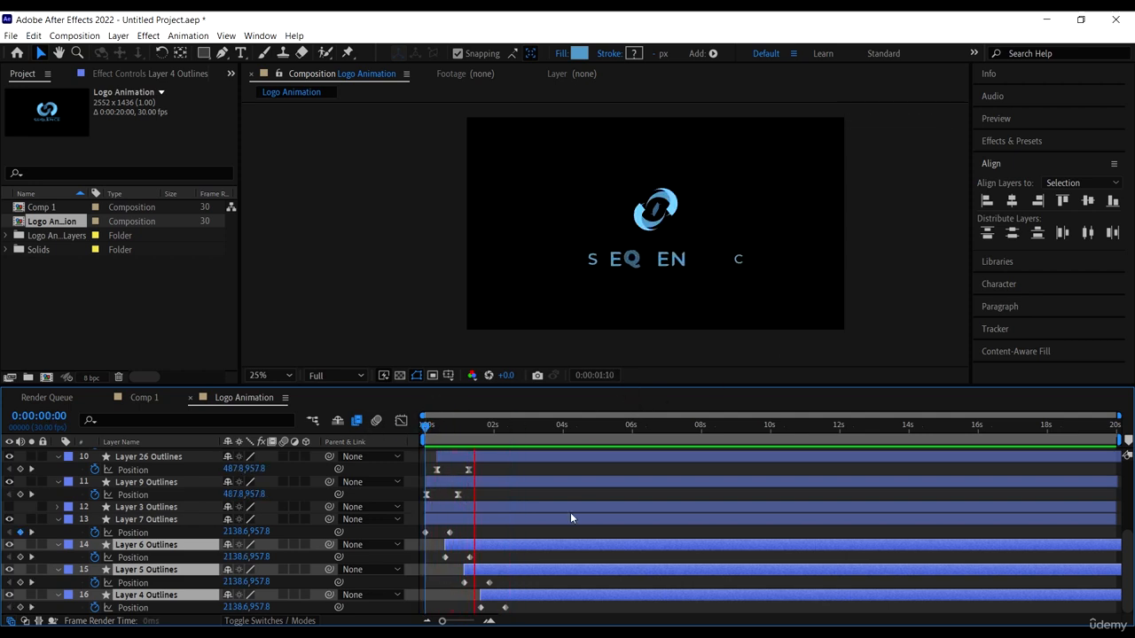
{"action": "key", "text": "space"}
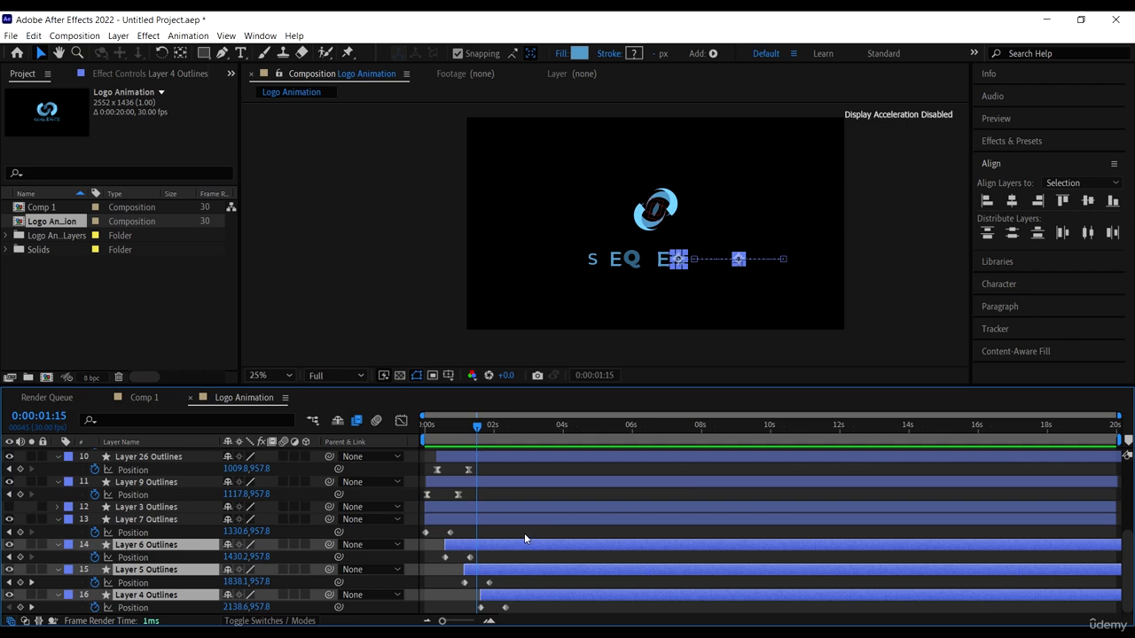
Apply Easy Ease to all Position keyframes of Layer 7, Layer 6, Layer 5 and Layer 4 Outlines
{"action": "left_click_drag", "start_coordinate": [524, 533], "coordinate": [418, 612]}
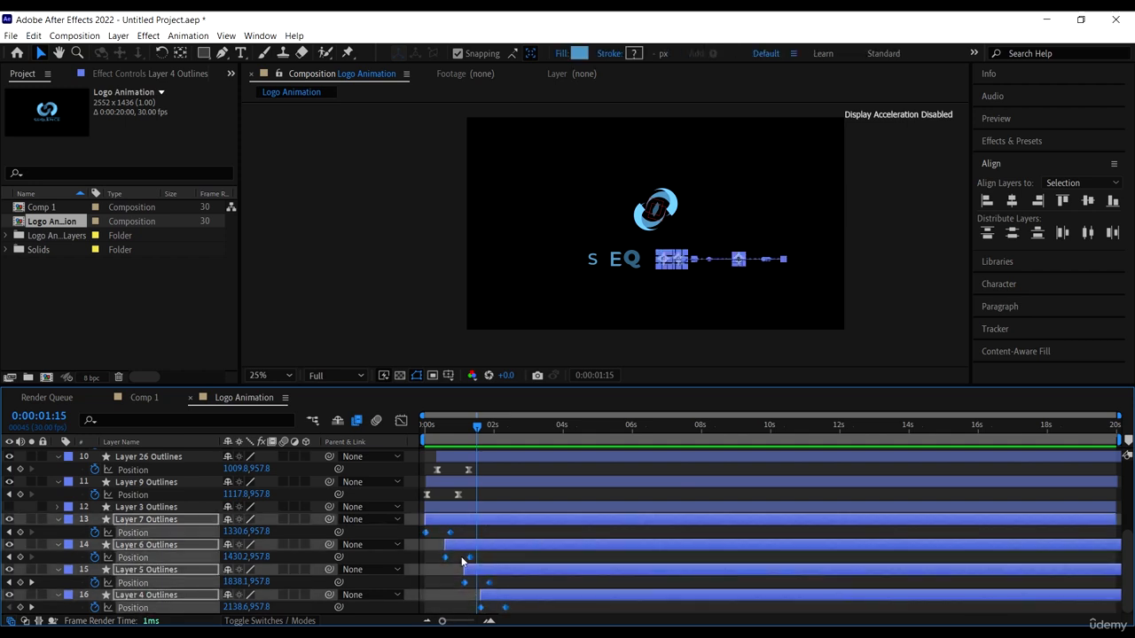
{"action": "right_click", "coordinate": [453, 539]}
{"action": "mouse_move", "coordinate": [532, 524]}
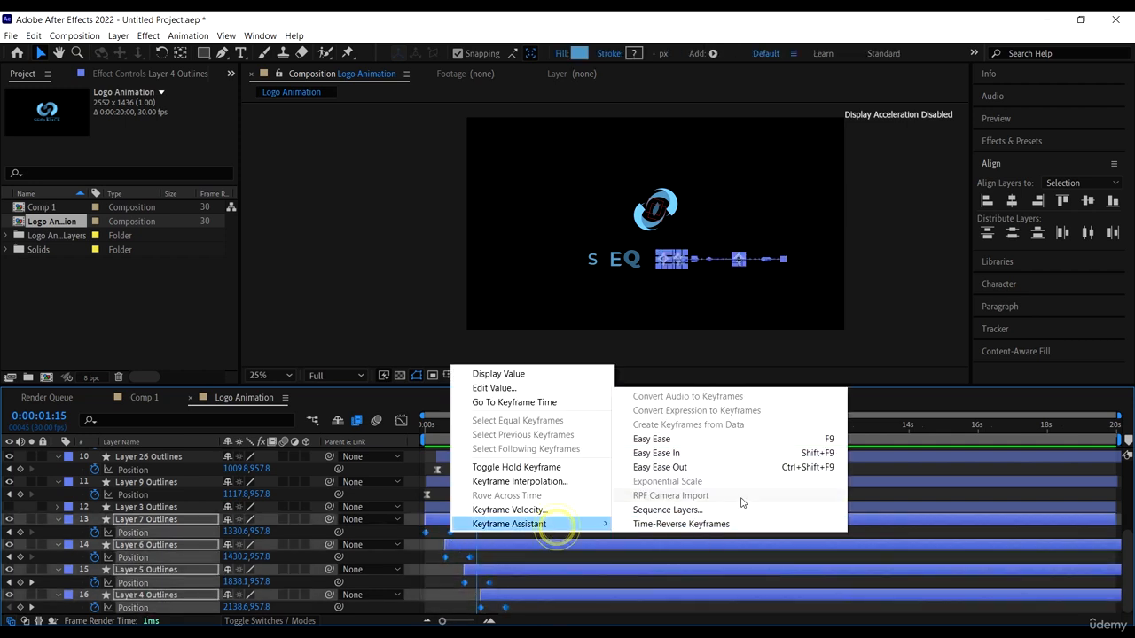
{"action": "left_click", "coordinate": [714, 440]}
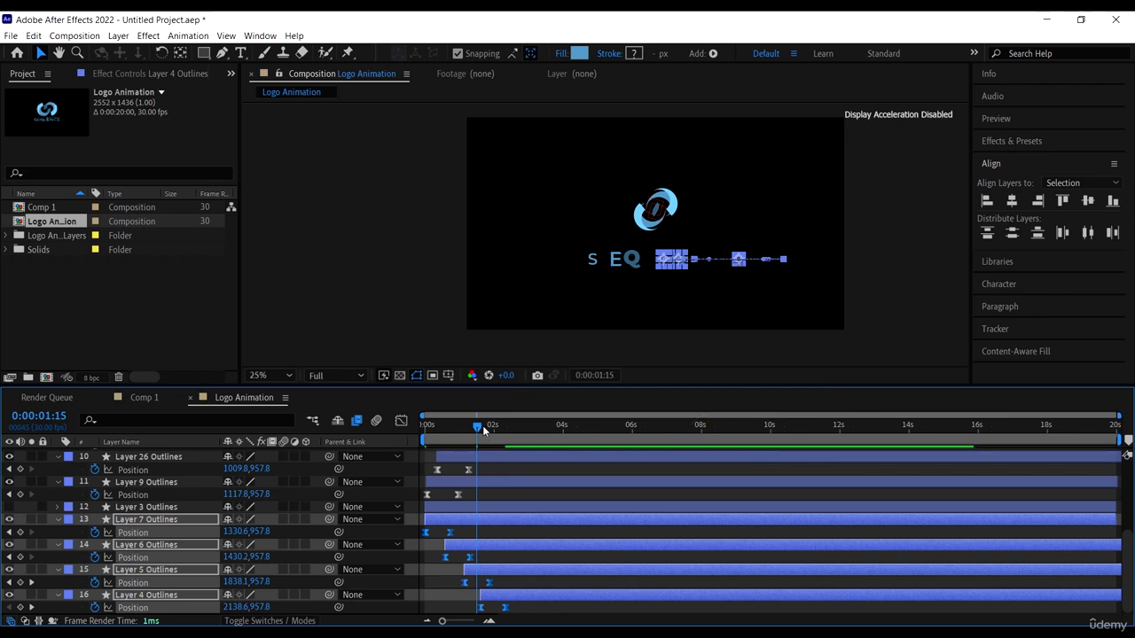
Play the logo animation from the beginning to check the eased letter movement
{"action": "left_click_drag", "start_coordinate": [474, 425], "coordinate": [426, 426]}
{"action": "key", "text": "space"}
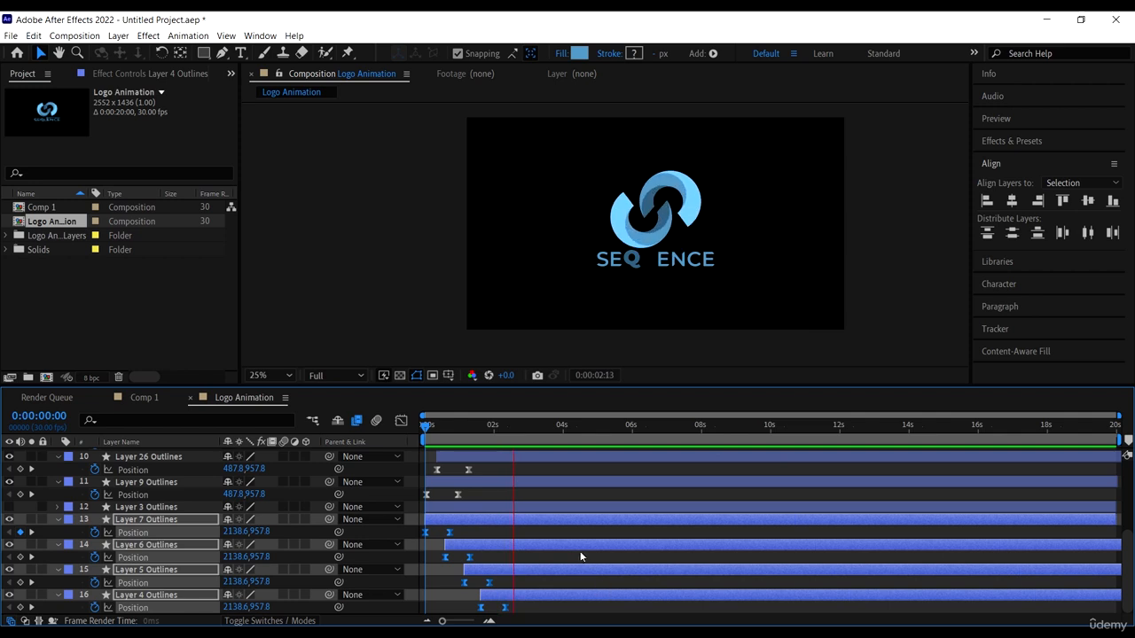
{"action": "key", "text": "space"}
{"action": "scroll", "coordinate": [518, 523], "scroll_direction": "up", "scroll_amount": 3}
{"action": "scroll", "coordinate": [518, 523], "scroll_direction": "down", "scroll_amount": 3}
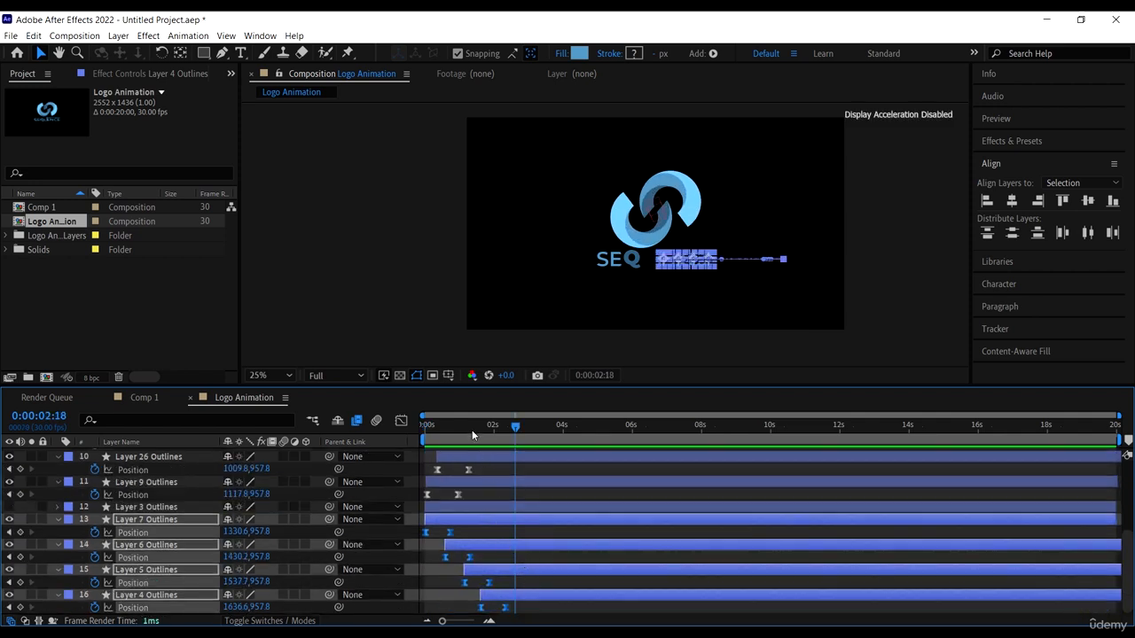
{"action": "key", "text": "Home"}
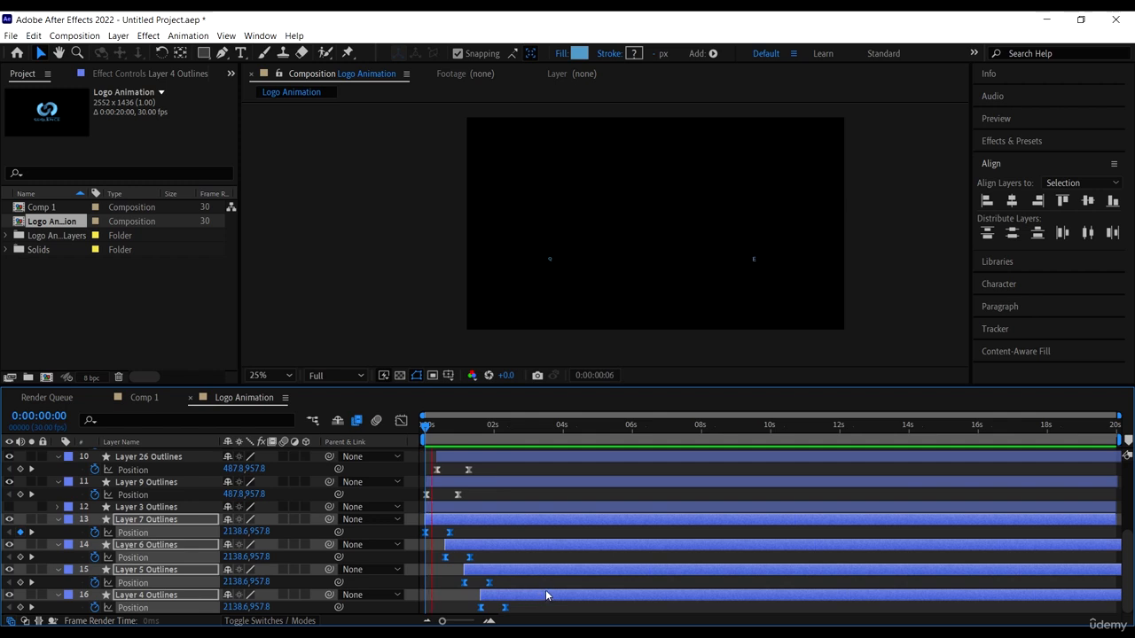
Shift Layer 6, Layer 5 and Layer 4 Outlines earlier, tightening the stagger between the letters
{"action": "left_click", "coordinate": [547, 596]}
{"action": "left_click", "coordinate": [551, 603]}
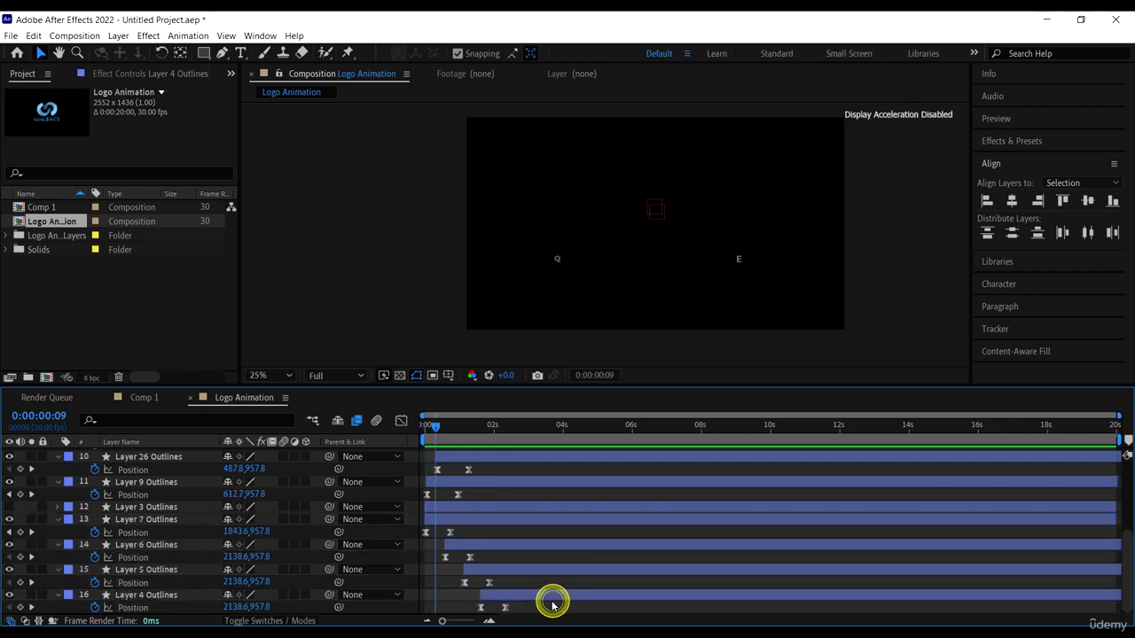
{"action": "left_click_drag", "start_coordinate": [546, 601], "coordinate": [531, 544]}
{"action": "left_click", "coordinate": [537, 570], "text": "shift"}
{"action": "left_click", "coordinate": [533, 545], "text": "shift"}
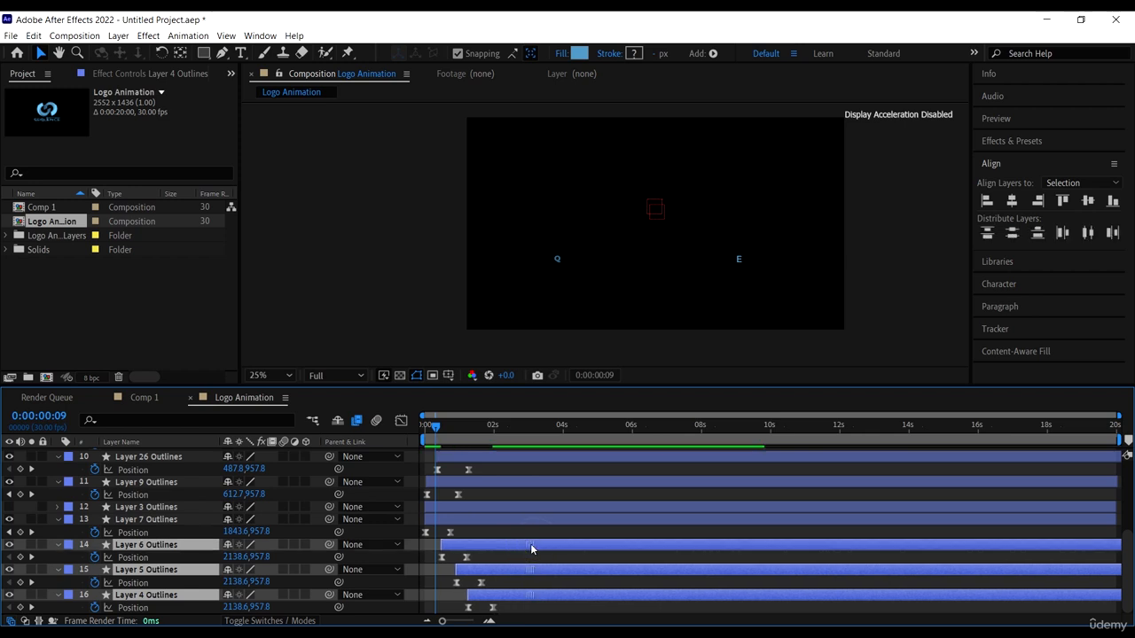
Preview the tightened letter timing from the first frame
{"action": "left_click_drag", "start_coordinate": [460, 428], "coordinate": [355, 429]}
{"action": "key", "text": "space"}
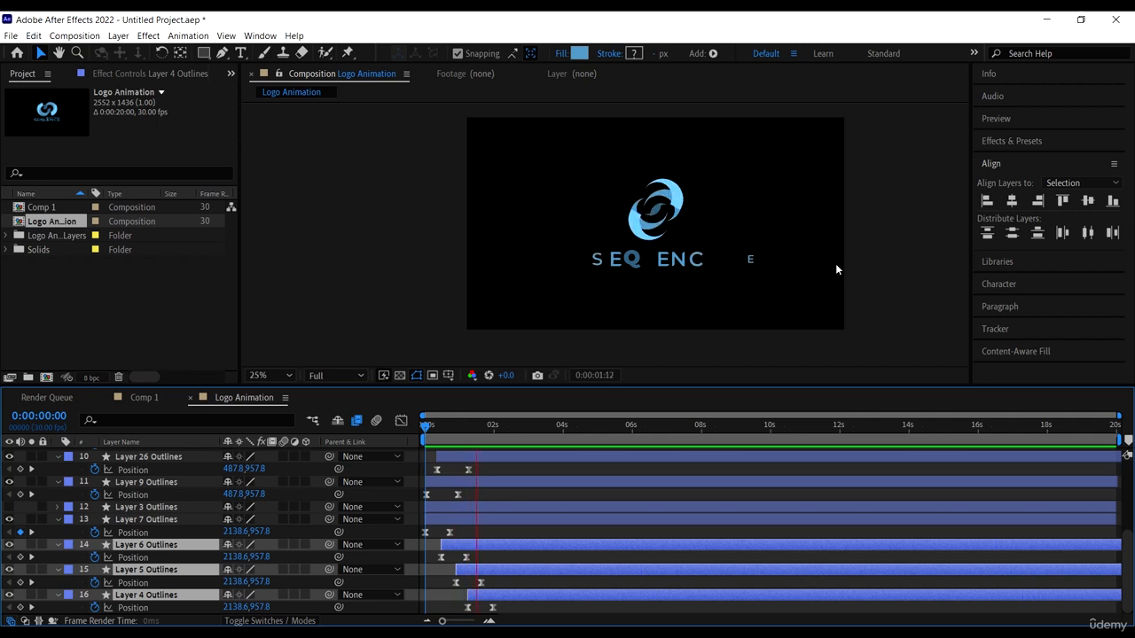
{"action": "key", "text": "space"}
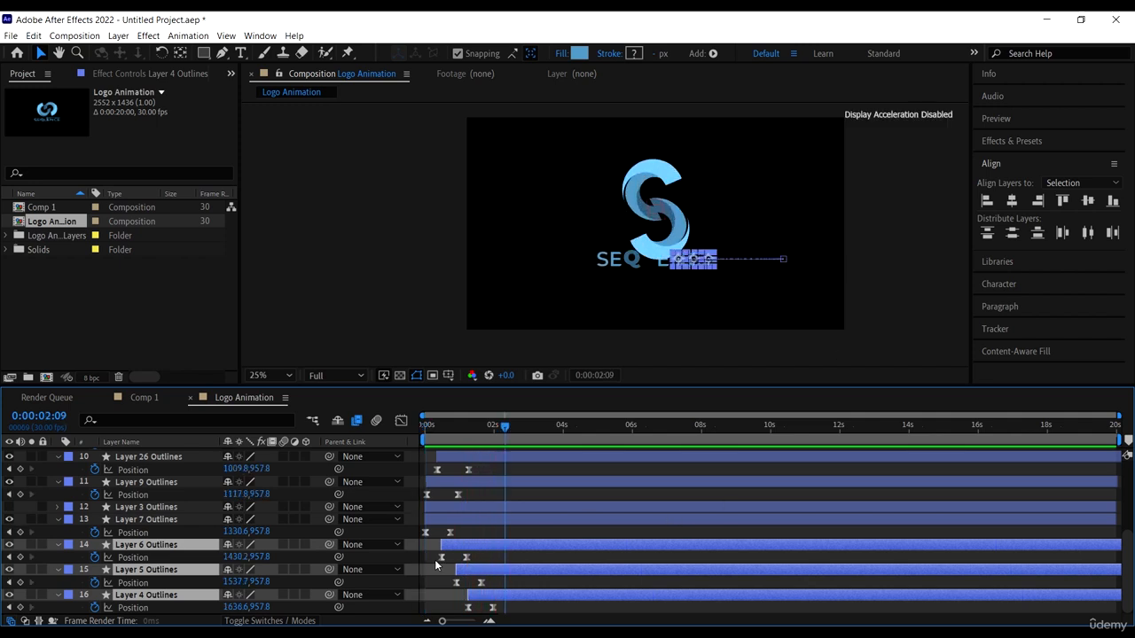
Nudge Layer 6, Layer 5 and Layer 4 Outlines slightly later with wider gaps, and preview the result from the start
{"action": "left_click_drag", "start_coordinate": [466, 543], "coordinate": [467, 543]}
{"action": "left_click", "coordinate": [478, 543]}
{"action": "left_click", "coordinate": [482, 548], "text": "ctrl"}
{"action": "left_click_drag", "start_coordinate": [484, 569], "coordinate": [511, 603]}
{"action": "left_click", "coordinate": [498, 594]}
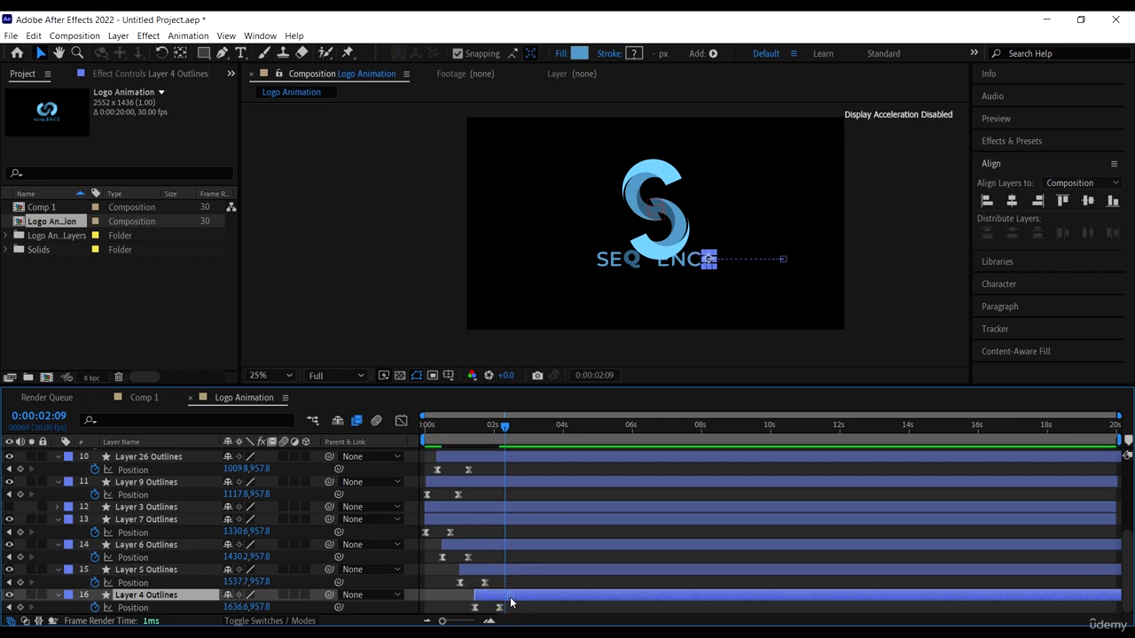
{"action": "left_click_drag", "start_coordinate": [503, 429], "coordinate": [425, 429]}
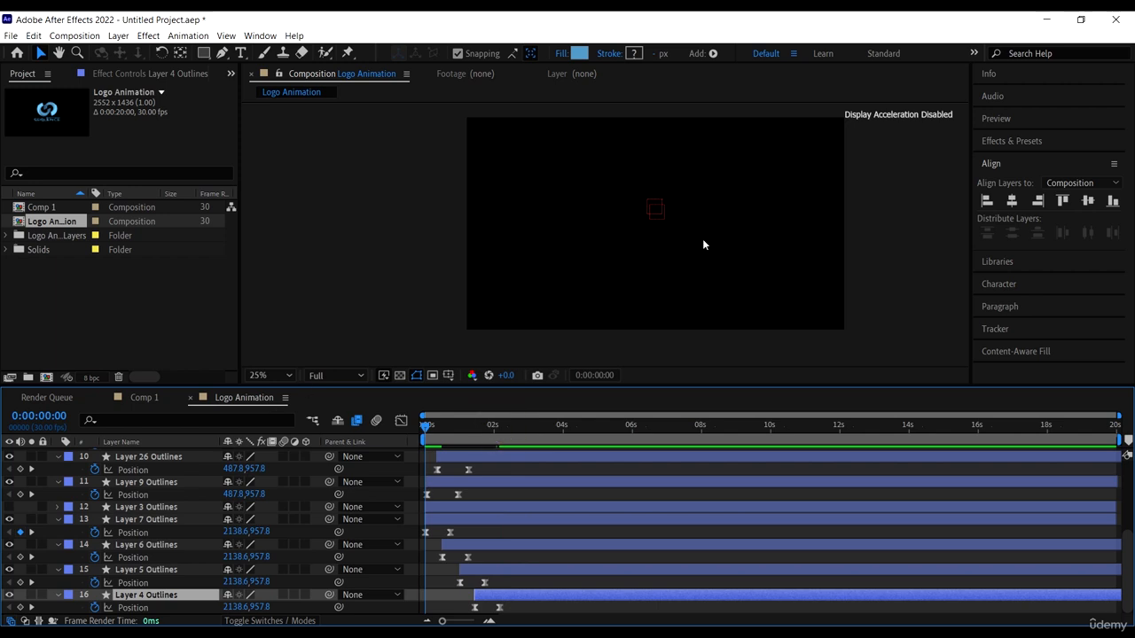
{"action": "left_click", "coordinate": [905, 277]}
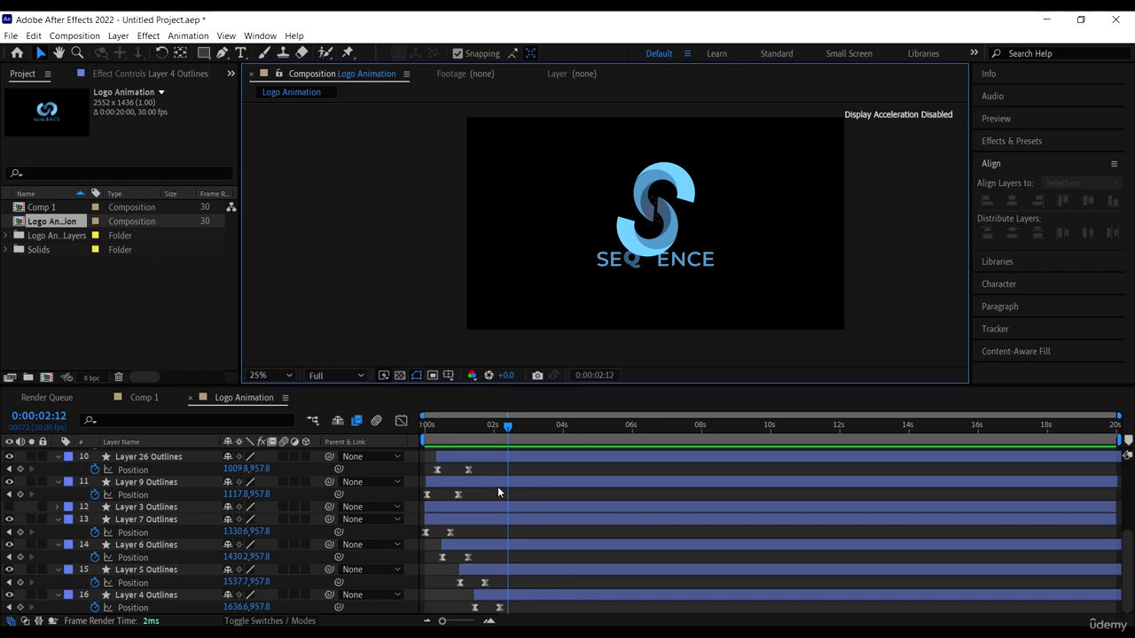
Make Layer 3 Outlines visible, select it, and set the current time to 0:00:02:02
{"action": "scroll", "coordinate": [479, 506], "scroll_direction": "up", "scroll_amount": 2}
{"action": "left_click", "coordinate": [470, 548]}
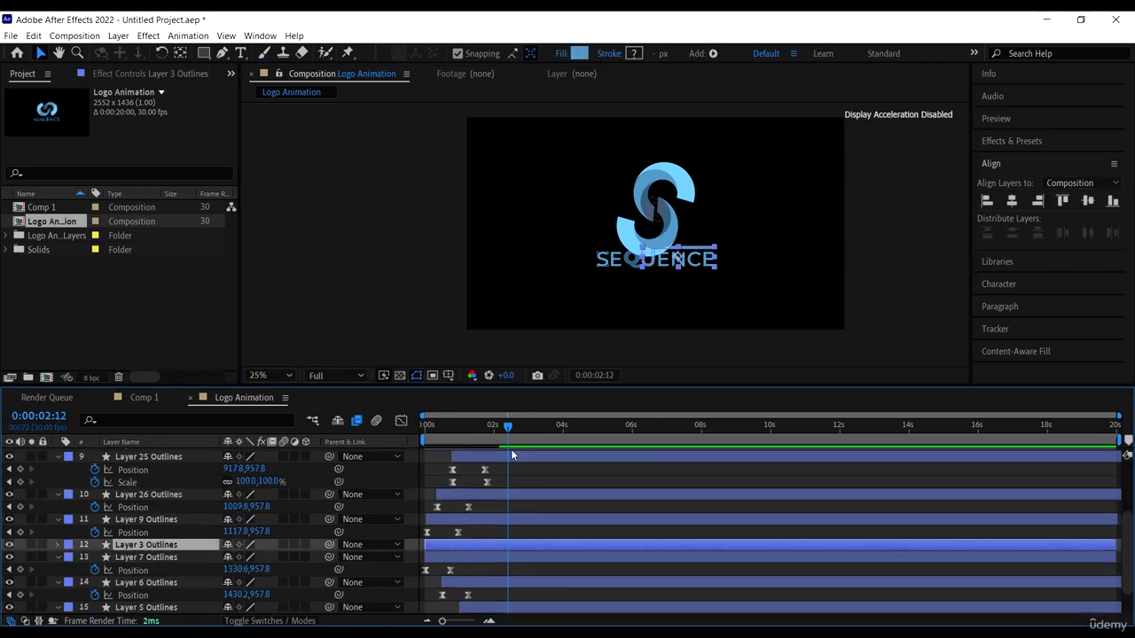
{"action": "left_click_drag", "start_coordinate": [507, 426], "coordinate": [498, 466]}
{"action": "scroll", "coordinate": [648, 239], "scroll_direction": "up", "scroll_amount": 4}
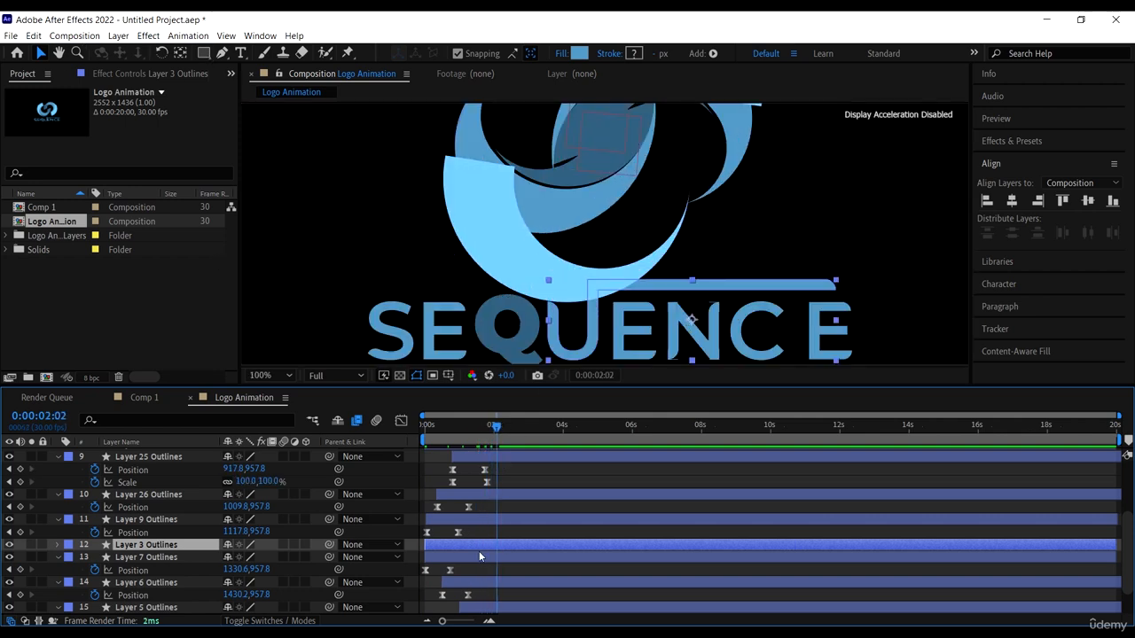
Apply the Venetian Blinds transition effect to Layer 3 Outlines
{"action": "left_click", "coordinate": [148, 35]}
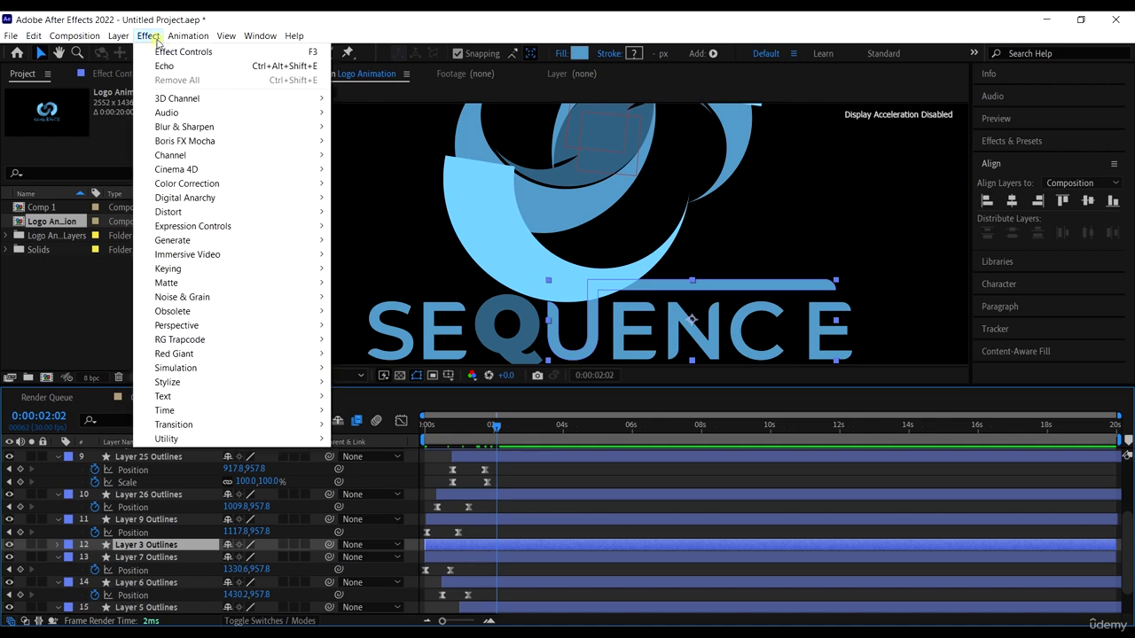
{"action": "mouse_move", "coordinate": [231, 424]}
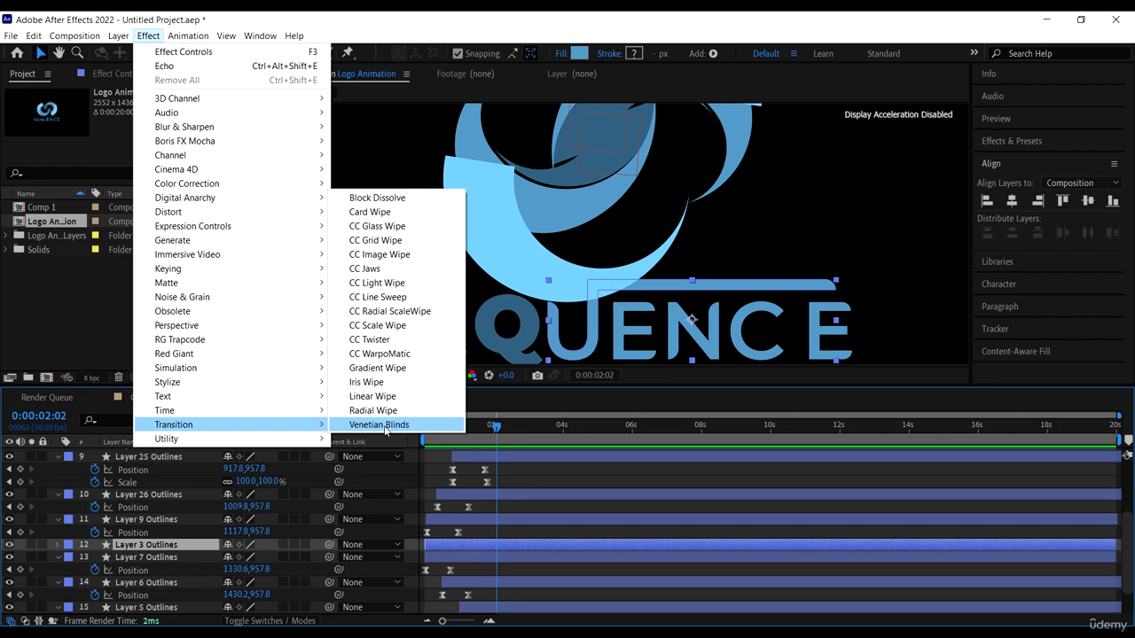
{"action": "left_click", "coordinate": [377, 426]}
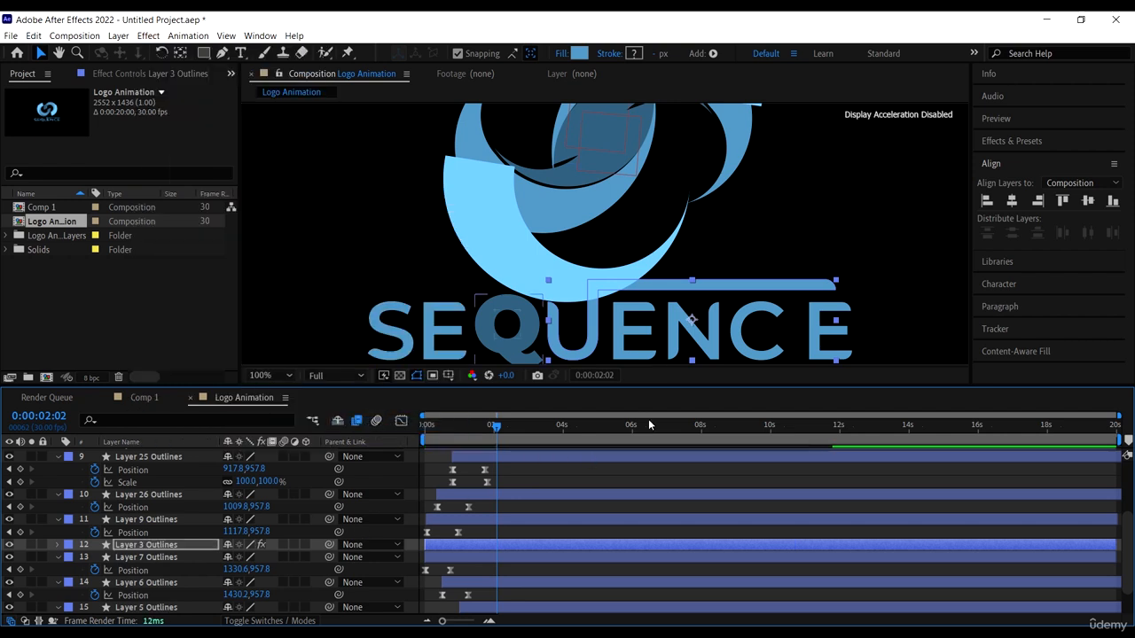
{"action": "scroll", "coordinate": [661, 304], "scroll_direction": "down", "scroll_amount": 4}
{"action": "scroll", "coordinate": [640, 266], "scroll_direction": "up", "scroll_amount": 4}
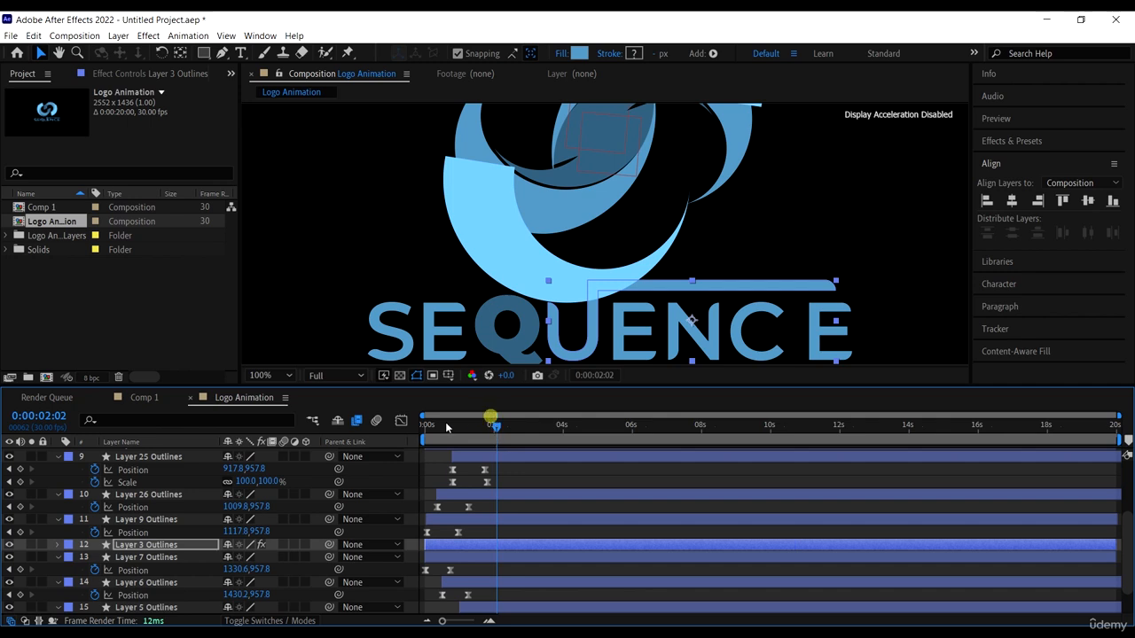
Set the current time to 0:00:01:02 and display the Venetian Blinds effect controls of Layer 3 Outlines
{"action": "left_click_drag", "start_coordinate": [450, 429], "coordinate": [462, 560]}
{"action": "left_click", "coordinate": [475, 545]}
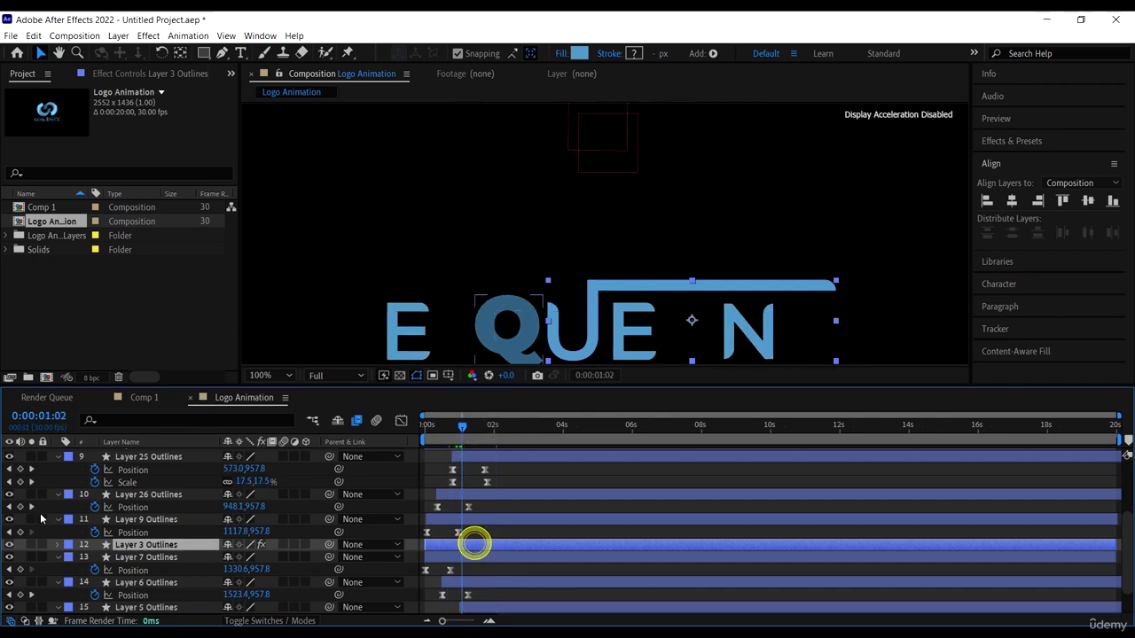
{"action": "left_click", "coordinate": [157, 544]}
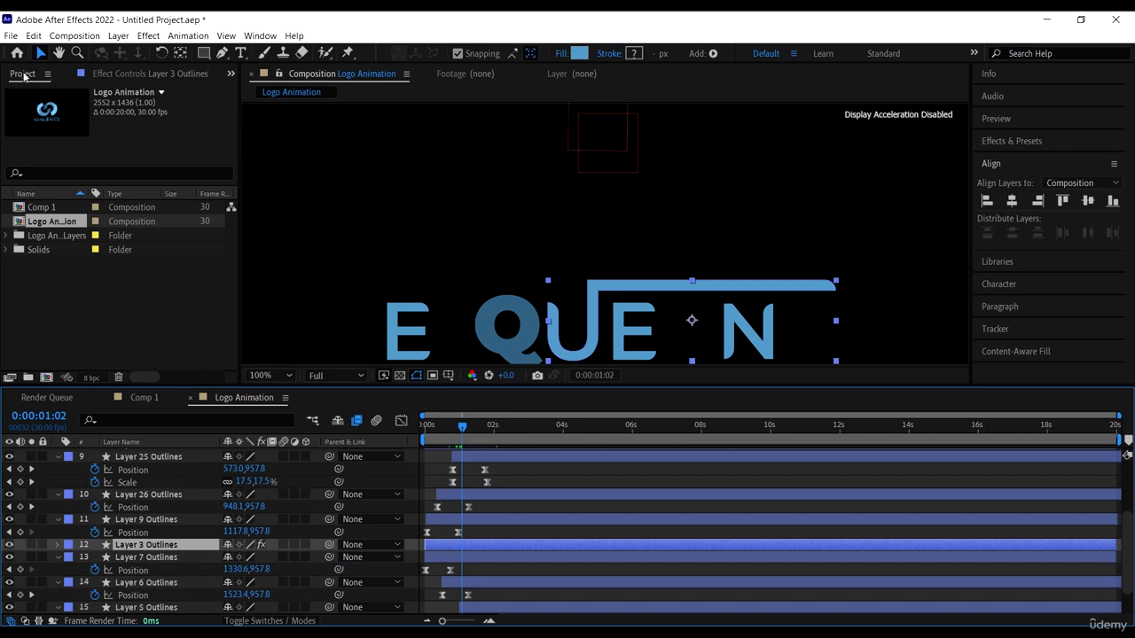
{"action": "left_click", "coordinate": [160, 75]}
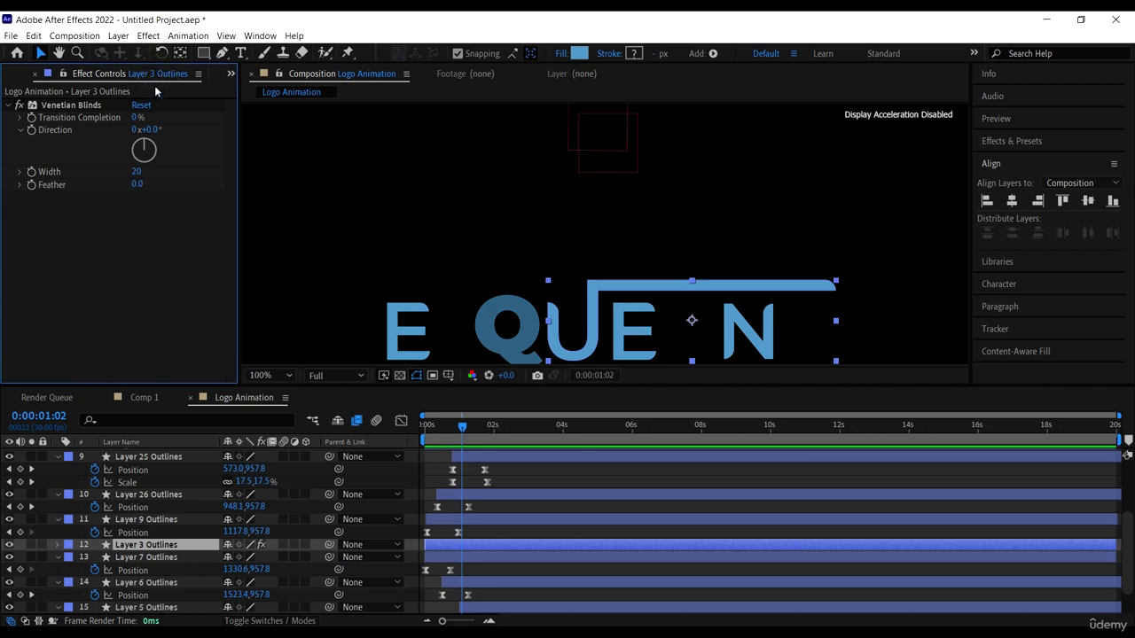
{"action": "left_click", "coordinate": [82, 105]}
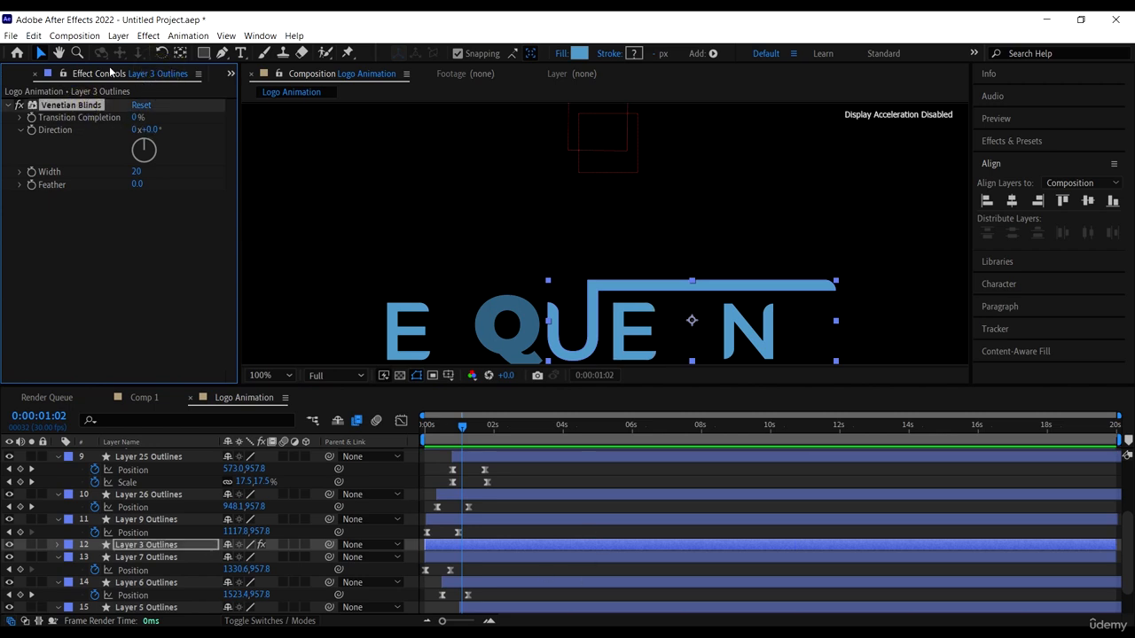
Try different Transition Completion values for Venetian Blinds, including 10%, and return it to 0%
{"action": "left_click", "coordinate": [136, 120]}
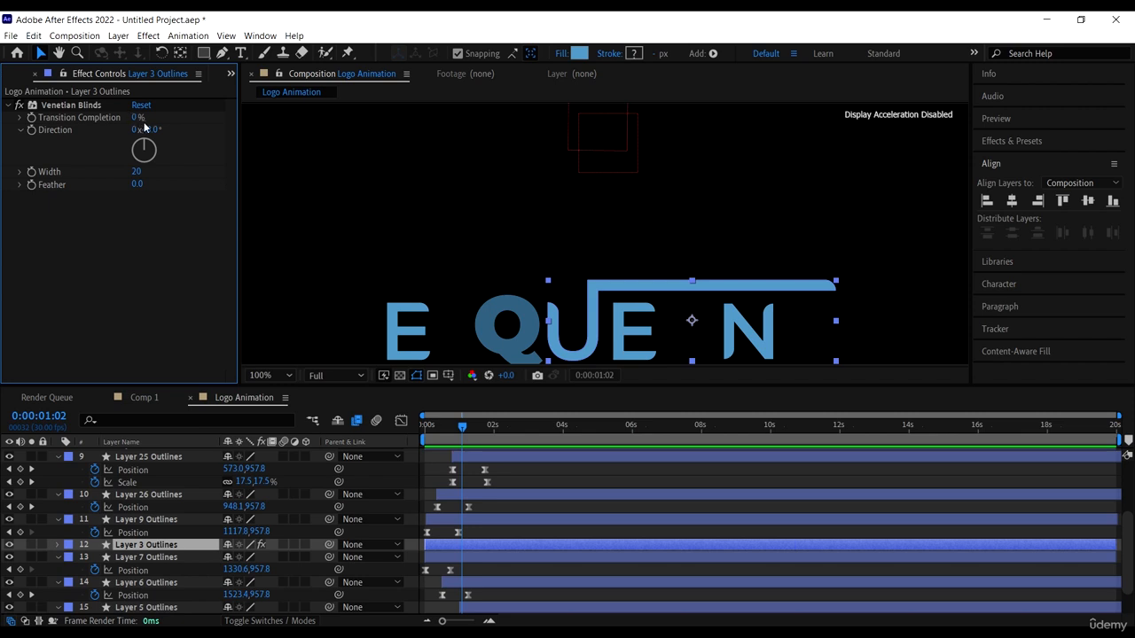
{"action": "mouse_move", "coordinate": [138, 117]}
{"action": "left_mouse_down"}
{"action": "mouse_move", "coordinate": [166, 128]}
{"action": "mouse_move", "coordinate": [153, 130]}
{"action": "left_mouse_up"}
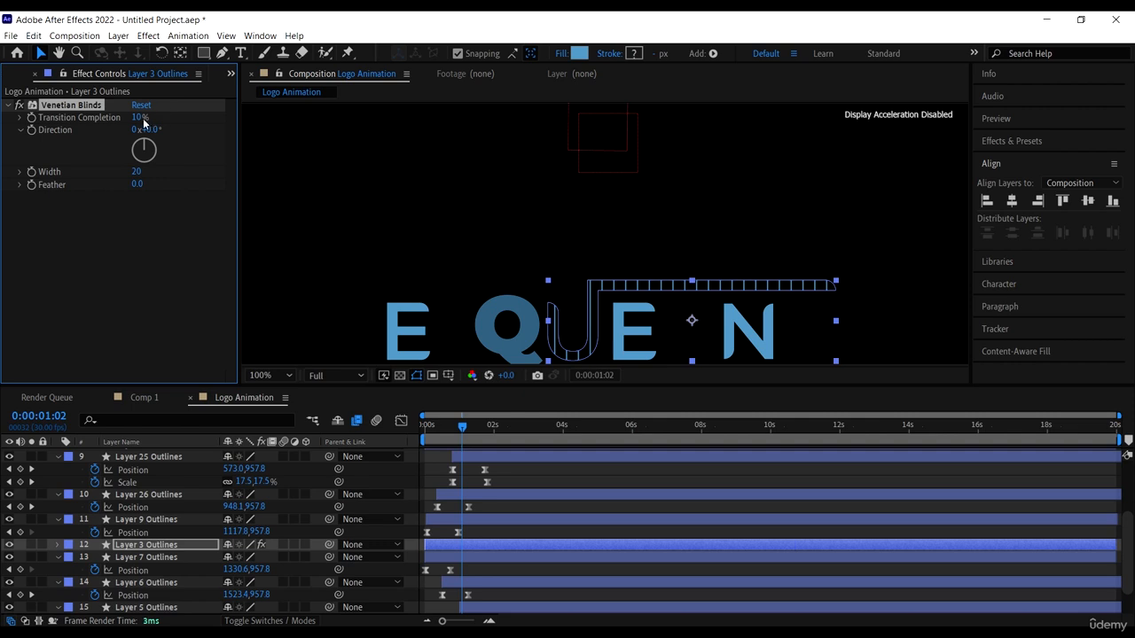
{"action": "left_click", "coordinate": [140, 119]}
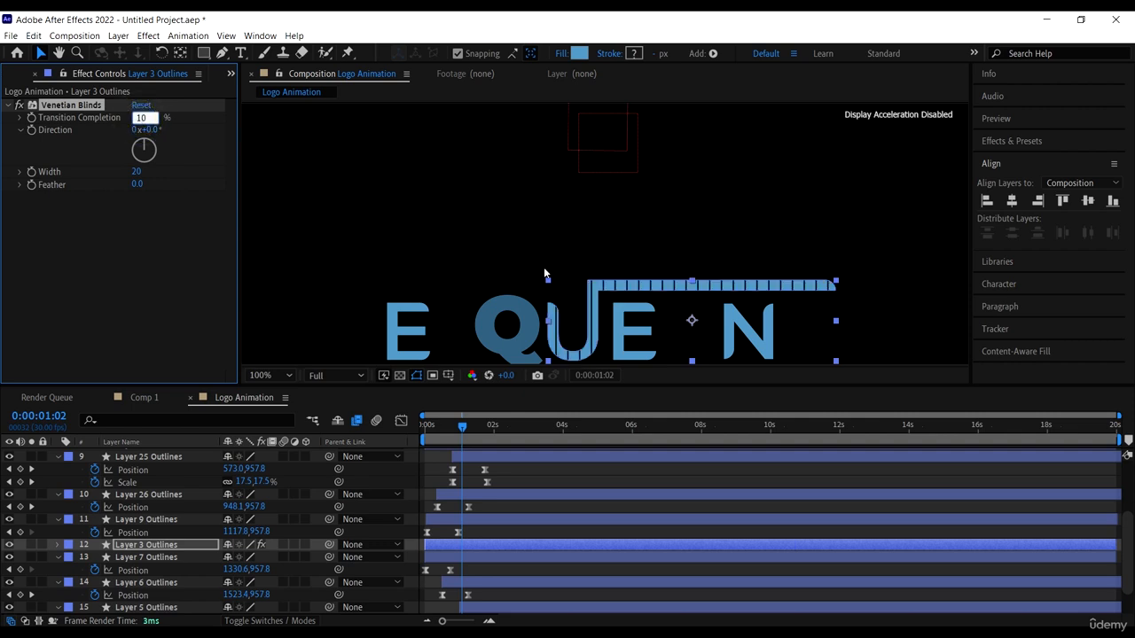
{"action": "type", "text": "2"}
{"action": "key", "text": "Return"}
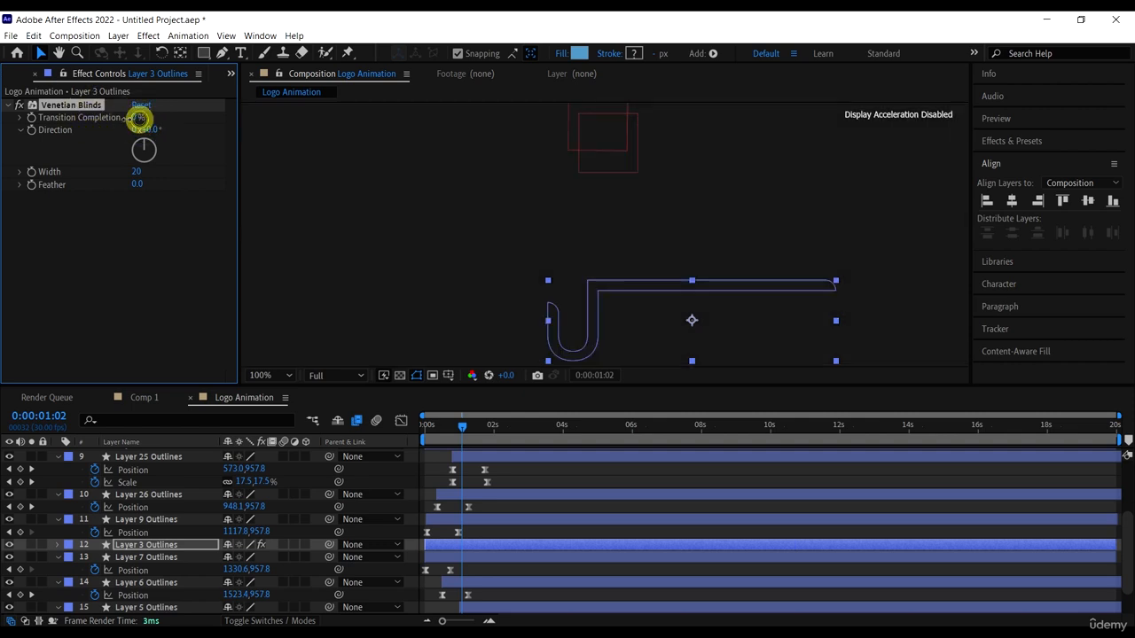
{"action": "left_click_drag", "start_coordinate": [137, 117], "coordinate": [160, 149]}
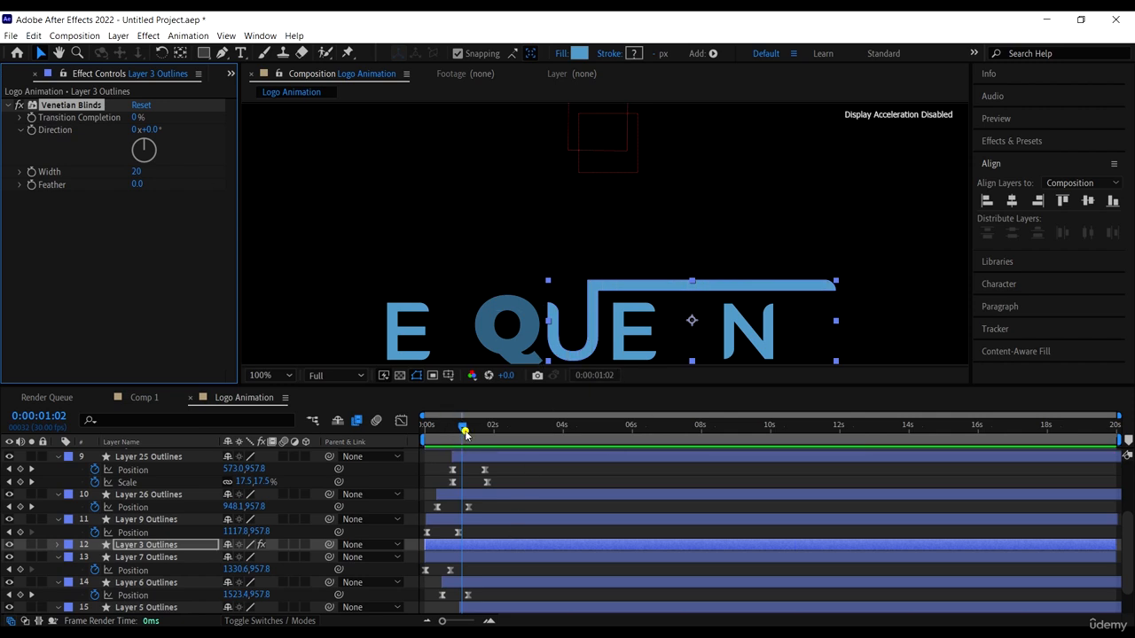
Keyframe the Transition Completion of Layer 3 Outlines from 100% at 0:00:01:00 to 0% at 0:00:01:17
{"action": "mouse_move", "coordinate": [464, 432]}
{"action": "left_mouse_down"}
{"action": "mouse_move", "coordinate": [433, 432]}
{"action": "mouse_move", "coordinate": [463, 440]}
{"action": "left_mouse_up"}
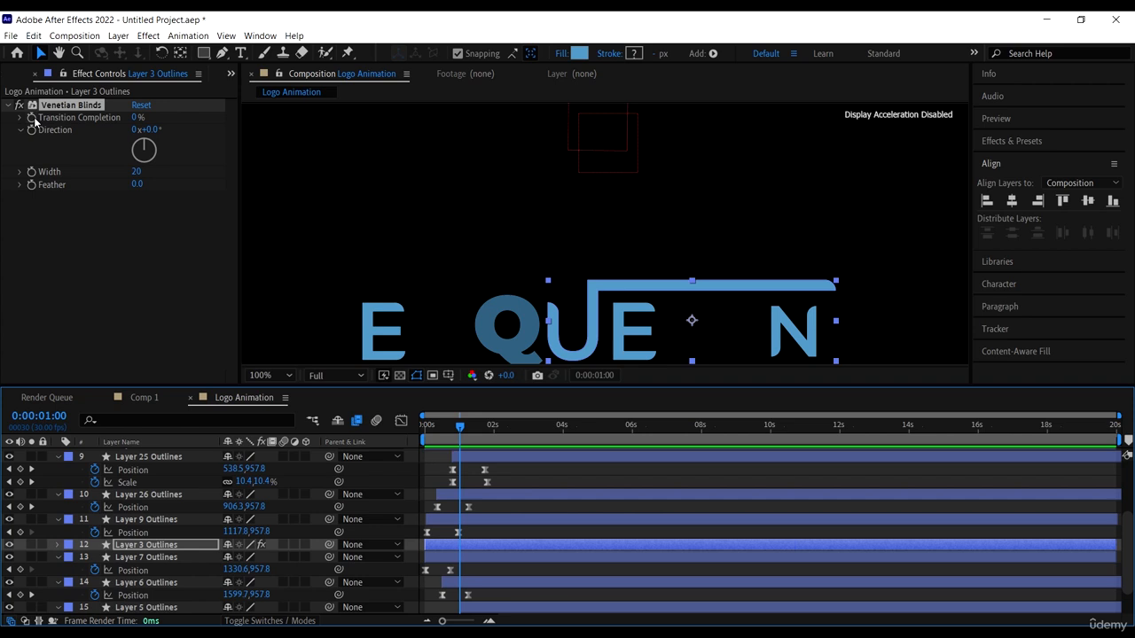
{"action": "left_click_drag", "start_coordinate": [135, 118], "coordinate": [133, 112]}
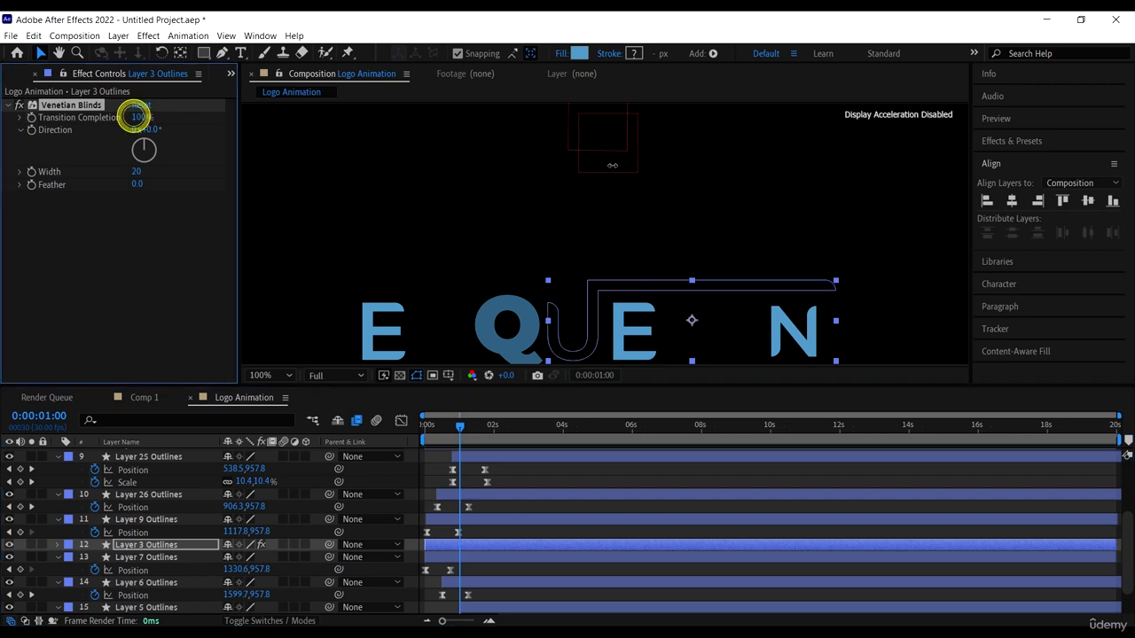
{"action": "left_click", "coordinate": [32, 118]}
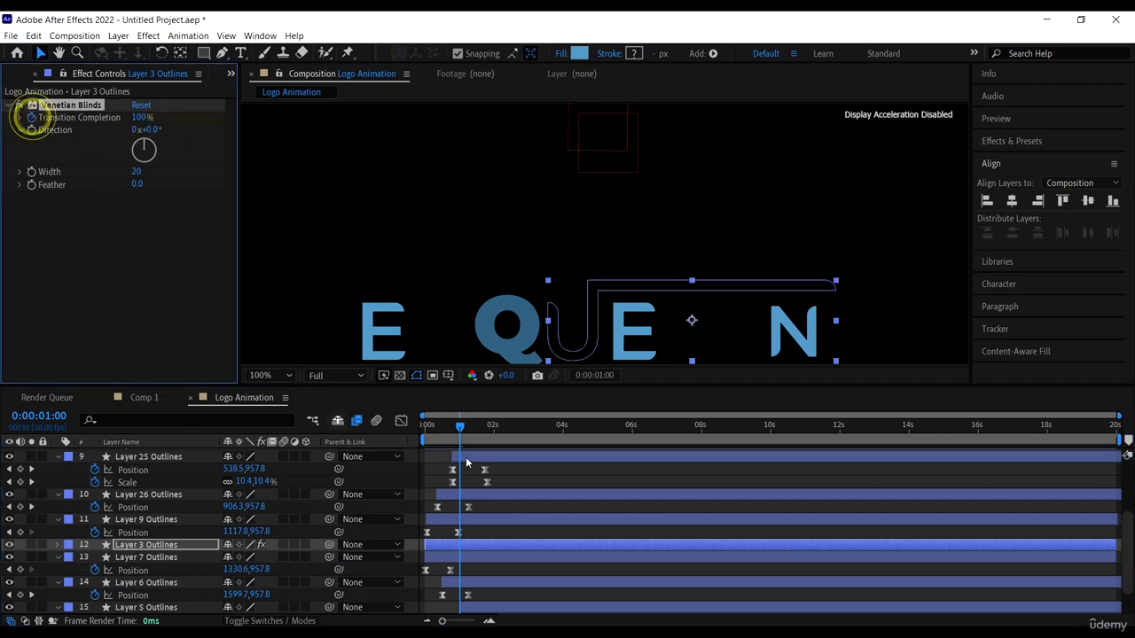
{"action": "left_click_drag", "start_coordinate": [462, 434], "coordinate": [483, 441]}
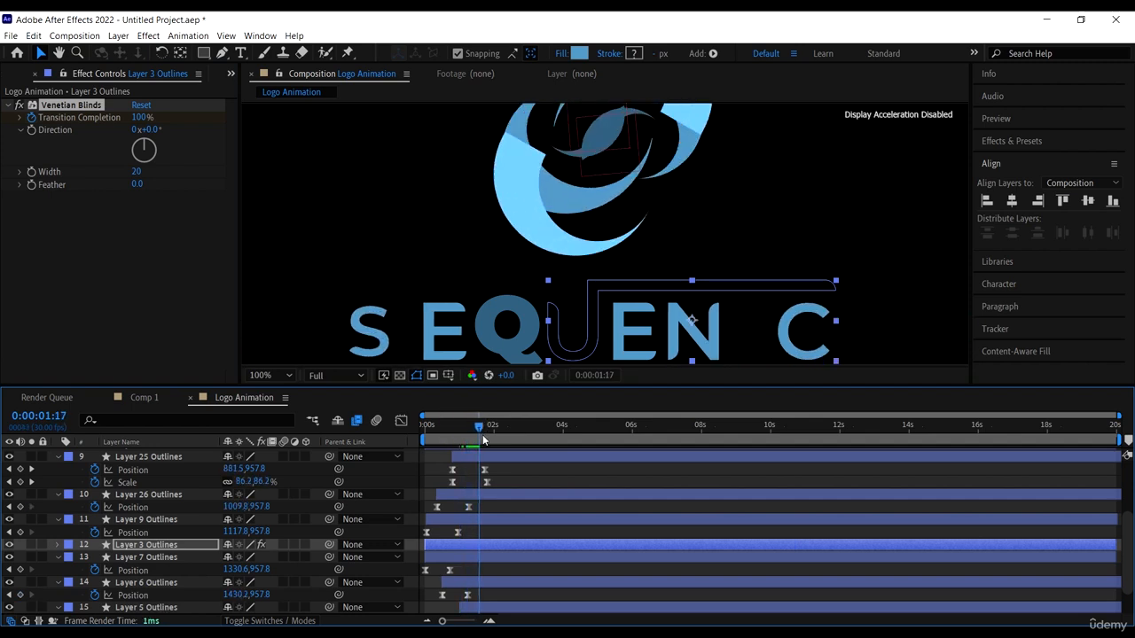
{"action": "left_click", "coordinate": [140, 117]}
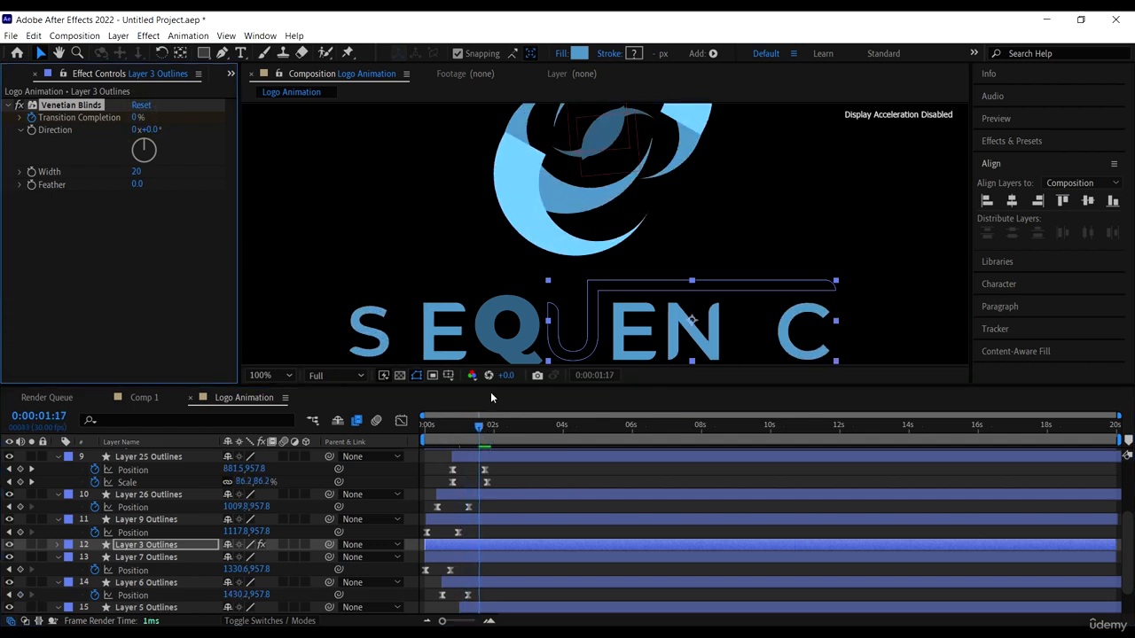
Reveal the Transition Completion keyframes of Layer 3 Outlines and apply Easy Ease to both
{"action": "left_click", "coordinate": [491, 544]}
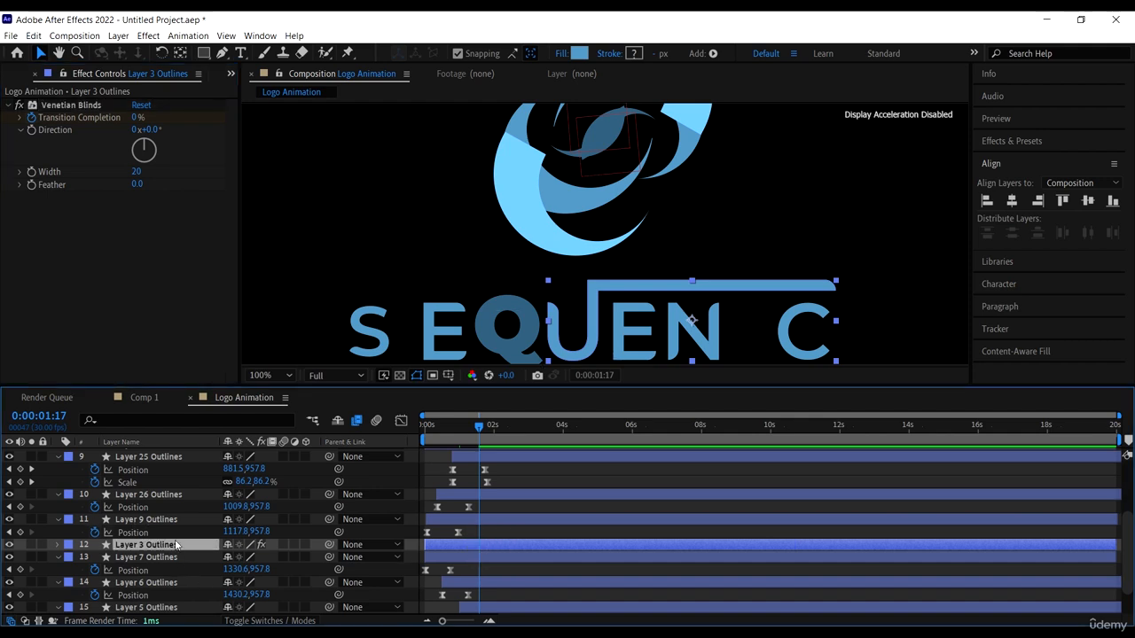
{"action": "key", "text": "u"}
{"action": "scroll", "coordinate": [483, 581], "scroll_direction": "down", "scroll_amount": 1}
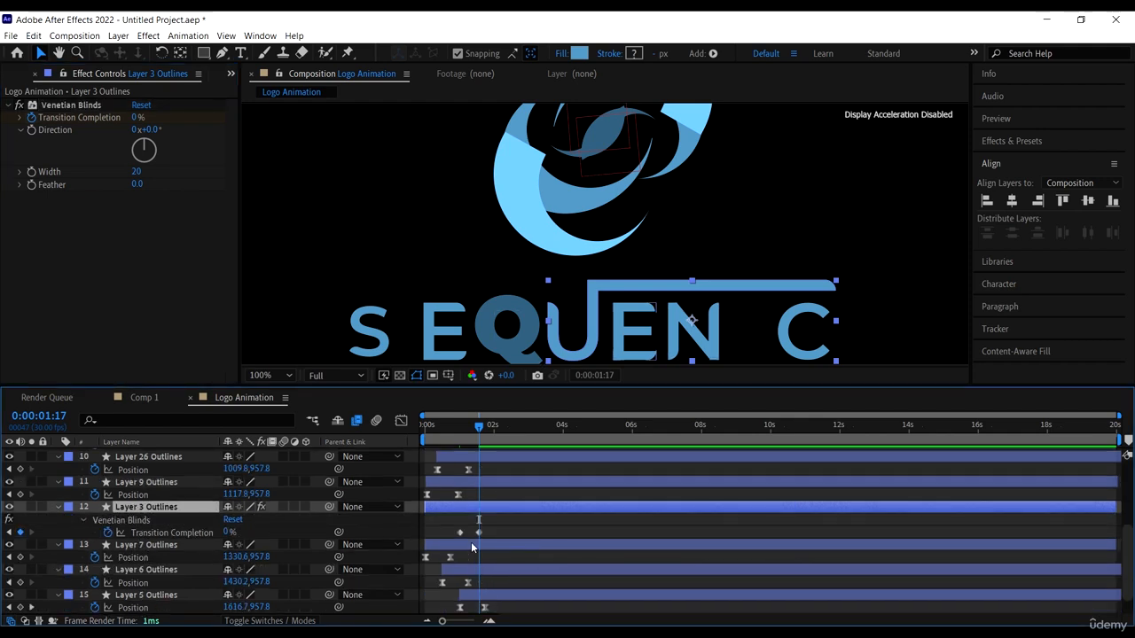
{"action": "scroll", "coordinate": [463, 535], "scroll_direction": "up", "scroll_amount": 2}
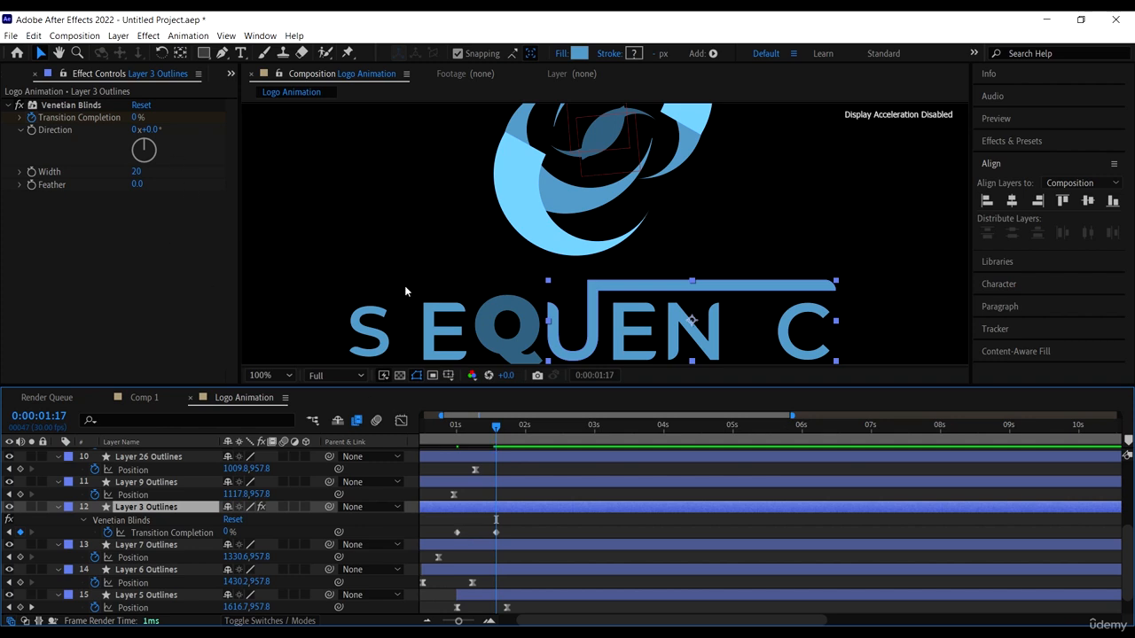
{"action": "left_click_drag", "start_coordinate": [528, 415], "coordinate": [509, 415]}
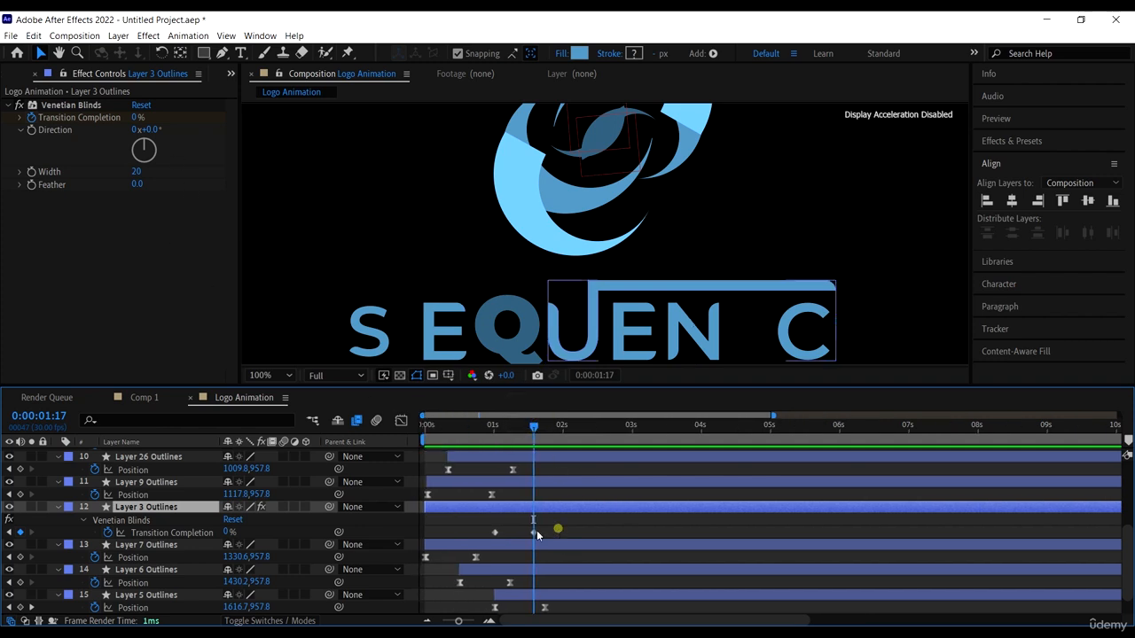
{"action": "left_click", "coordinate": [533, 532]}
{"action": "right_click", "coordinate": [494, 532]}
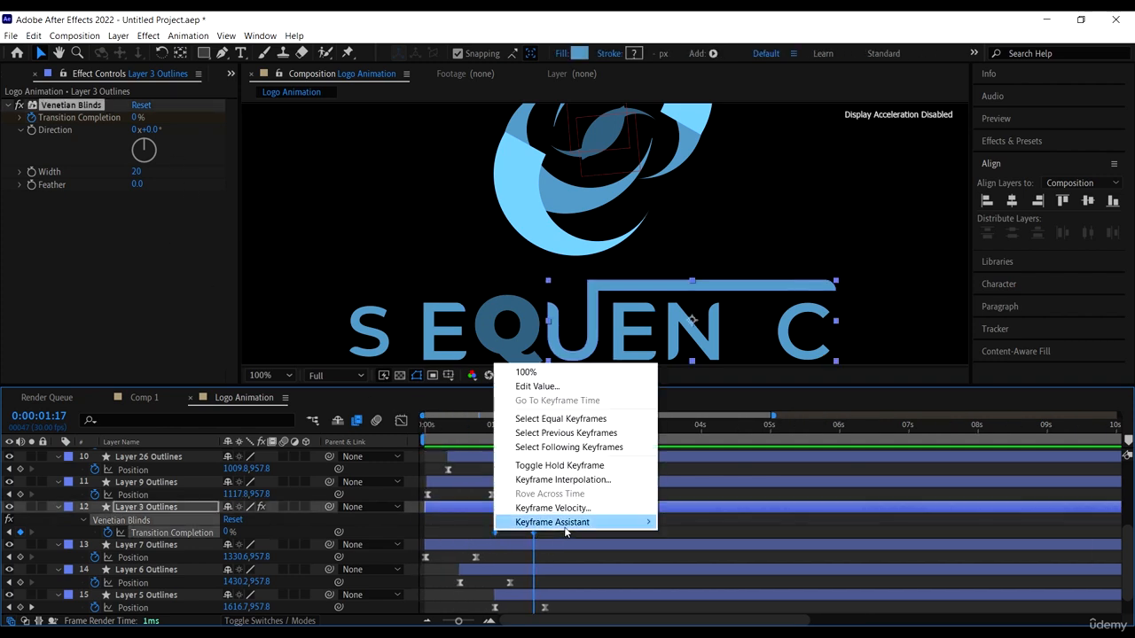
{"action": "mouse_move", "coordinate": [563, 521]}
{"action": "left_click", "coordinate": [722, 438]}
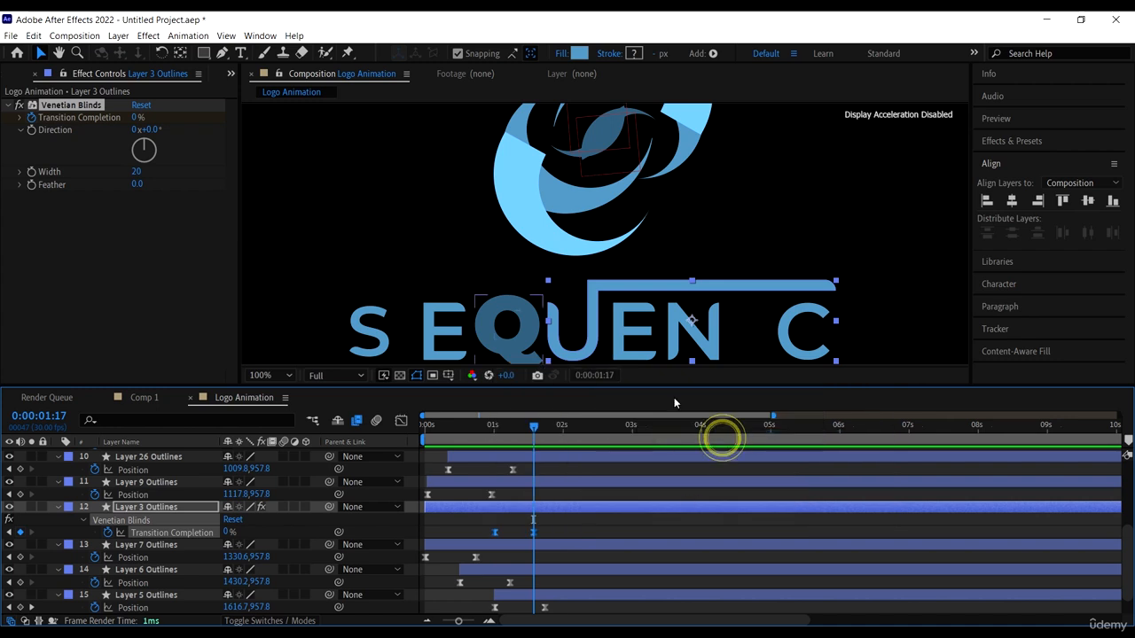
Preview the Venetian Blinds transition from the first frame with the whole logo in view
{"action": "key", "text": "comma"}
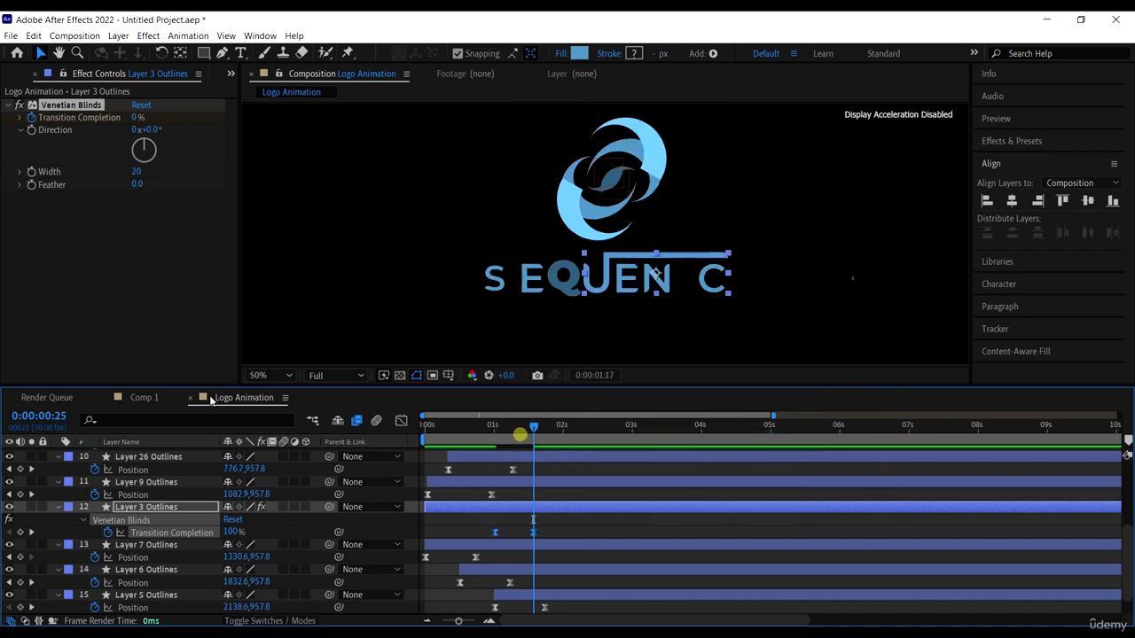
{"action": "key", "text": "Home"}
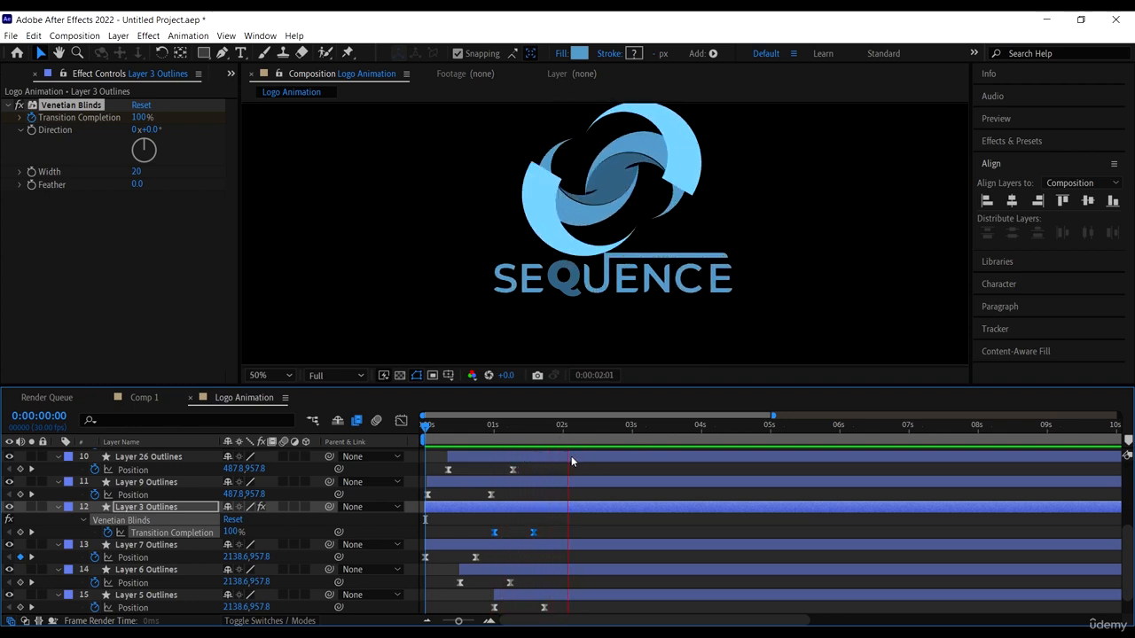
{"action": "left_click", "coordinate": [565, 531]}
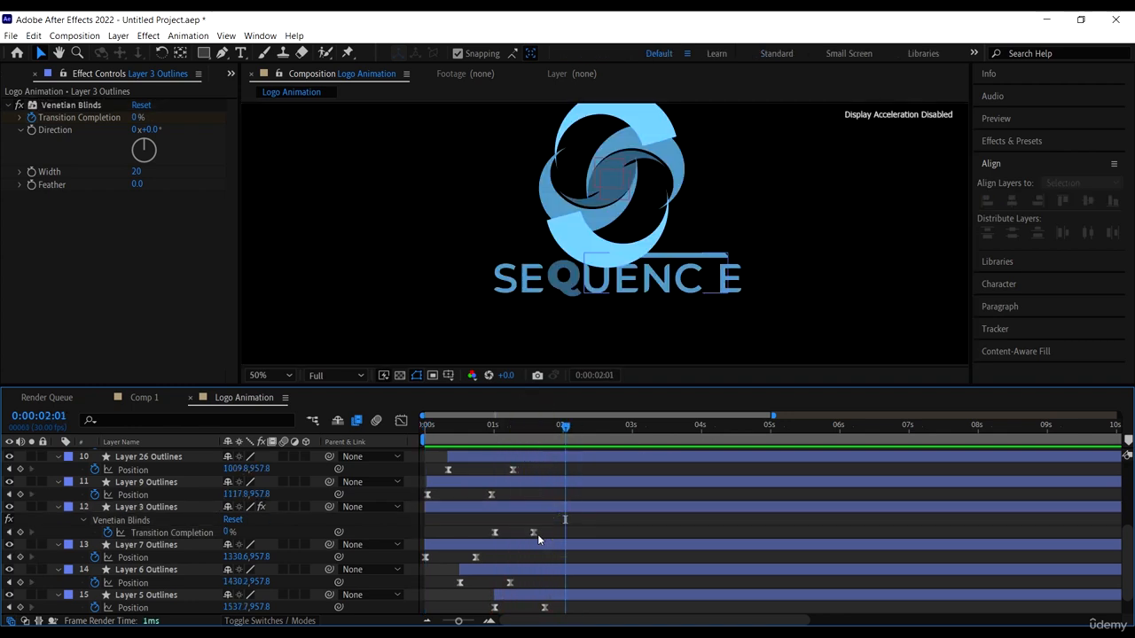
Shift the Transition Completion keyframes earlier and closer together, starting at 0:00:00:22, and preview from the first frame
{"action": "left_click_drag", "start_coordinate": [534, 533], "coordinate": [512, 507]}
{"action": "left_click_drag", "start_coordinate": [466, 427], "coordinate": [304, 436]}
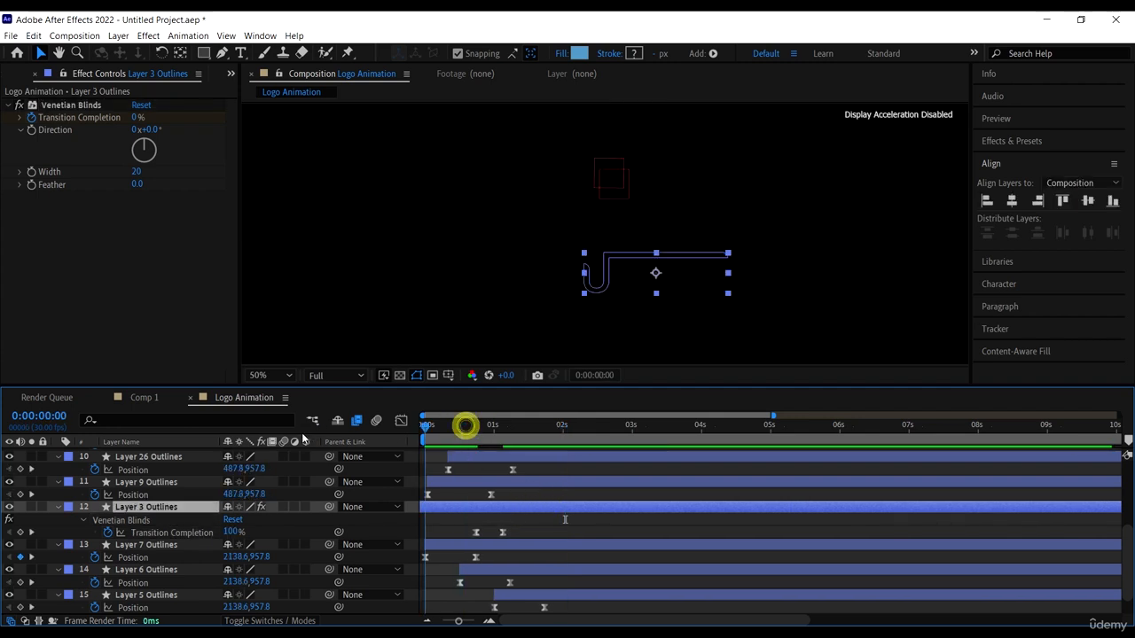
{"action": "key", "text": "space"}
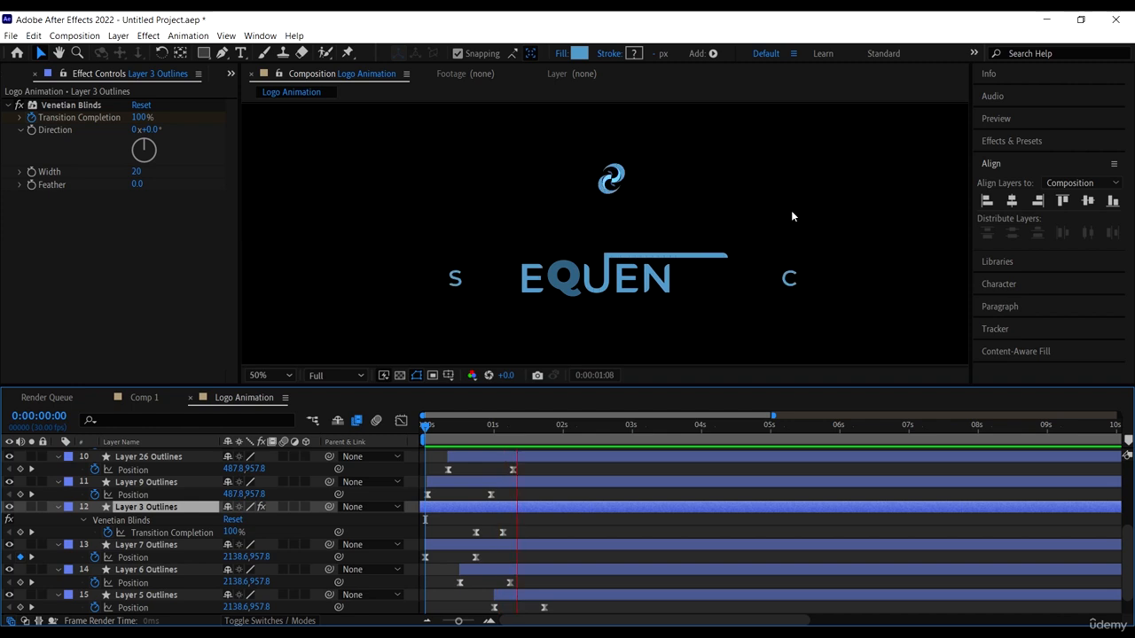
{"action": "key", "text": "space"}
Preview the retimed reveal of the letter U from 0:00:00:18
{"action": "mouse_move", "coordinate": [488, 432]}
{"action": "left_mouse_down"}
{"action": "mouse_move", "coordinate": [472, 427]}
{"action": "mouse_move", "coordinate": [499, 432]}
{"action": "mouse_move", "coordinate": [466, 431]}
{"action": "left_mouse_up"}
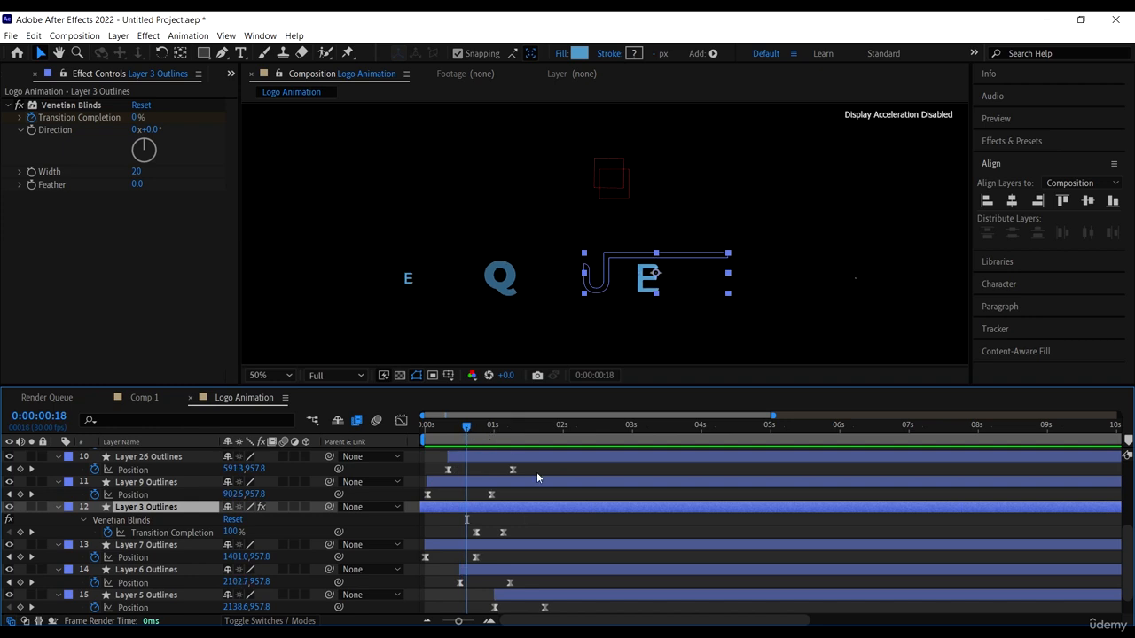
{"action": "key", "text": "space"}
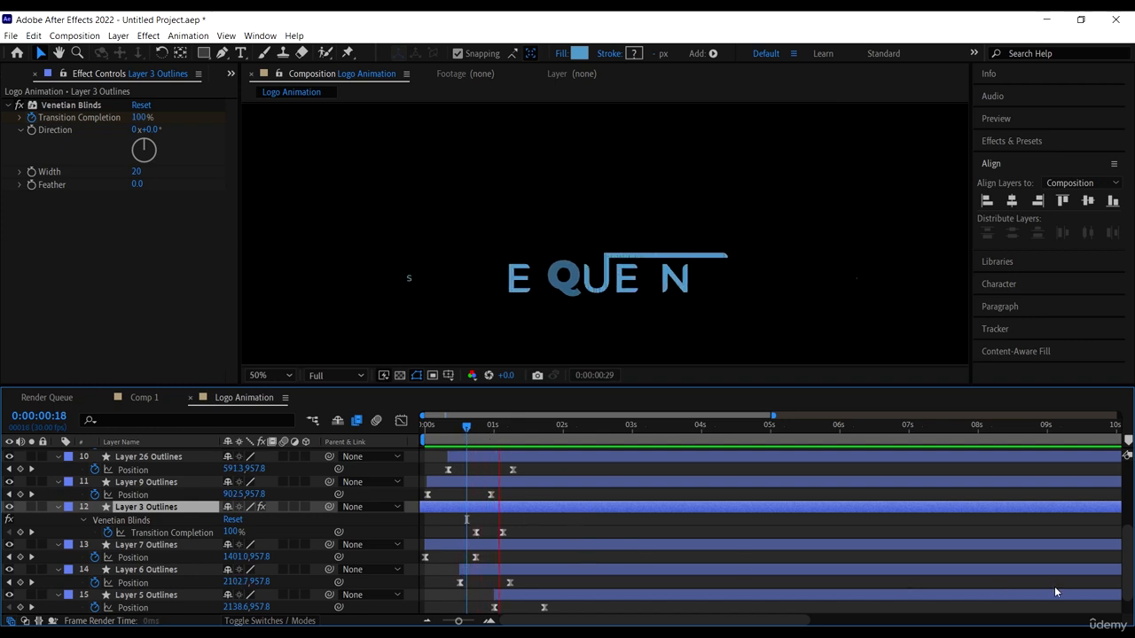
{"action": "key", "text": "space"}
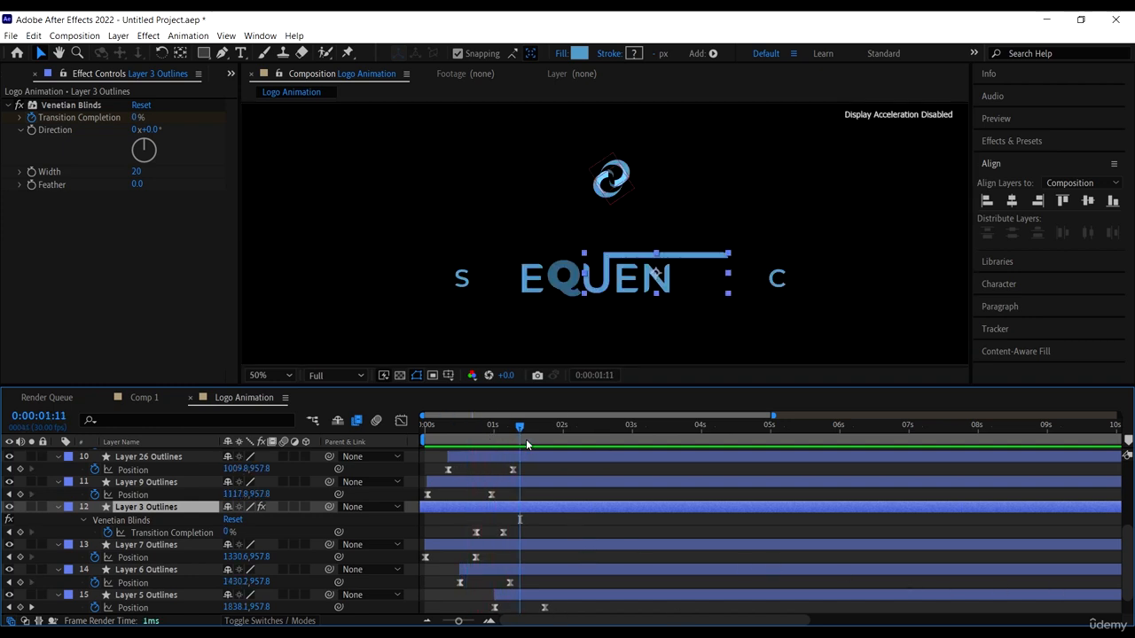
Add a Position keyframe to Layer 3 Outlines at 0:00:00:22
{"action": "left_click_drag", "start_coordinate": [526, 439], "coordinate": [478, 428]}
{"action": "left_click", "coordinate": [519, 506]}
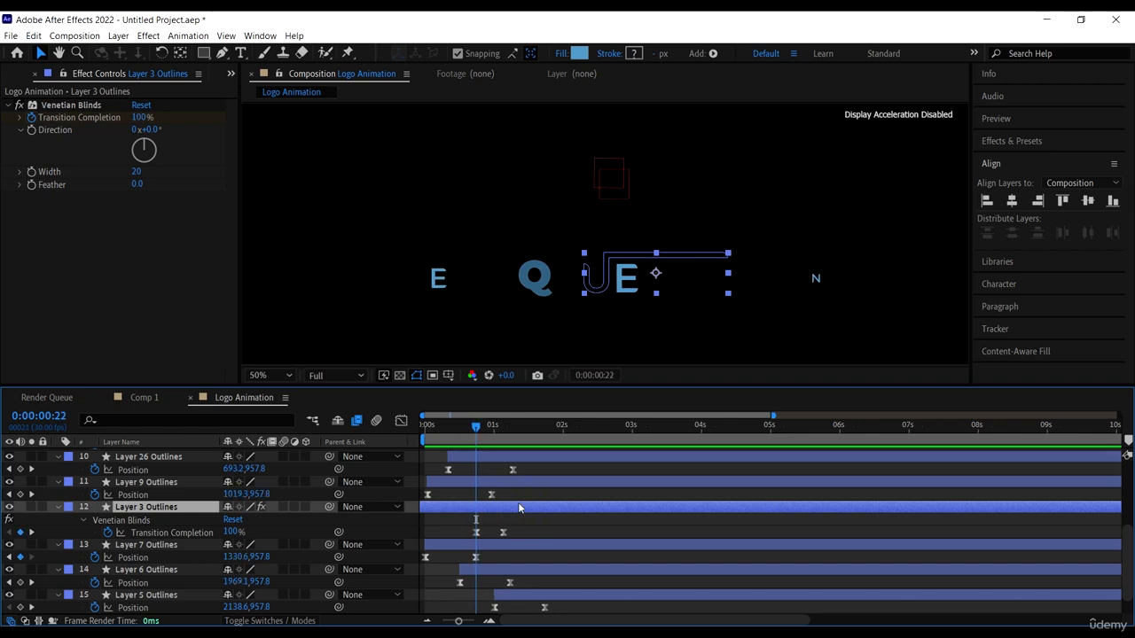
{"action": "key", "text": "p"}
{"action": "left_click", "coordinate": [94, 520]}
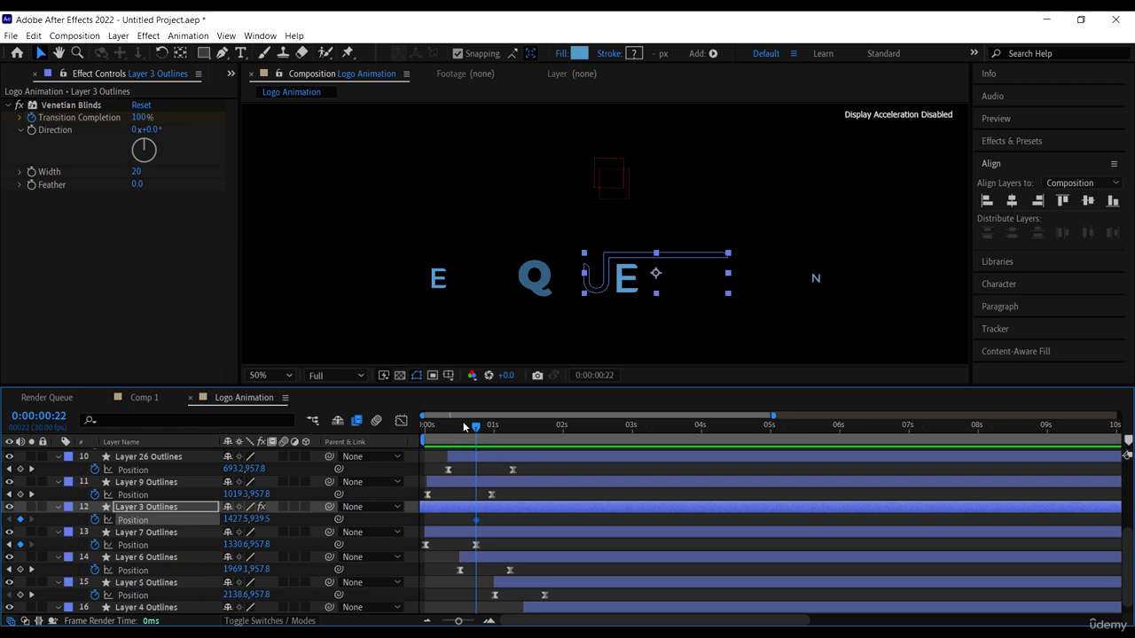
Move the Position keyframe of Layer 3 Outlines to 0:00:00:24
{"action": "left_click_drag", "start_coordinate": [474, 428], "coordinate": [500, 434]}
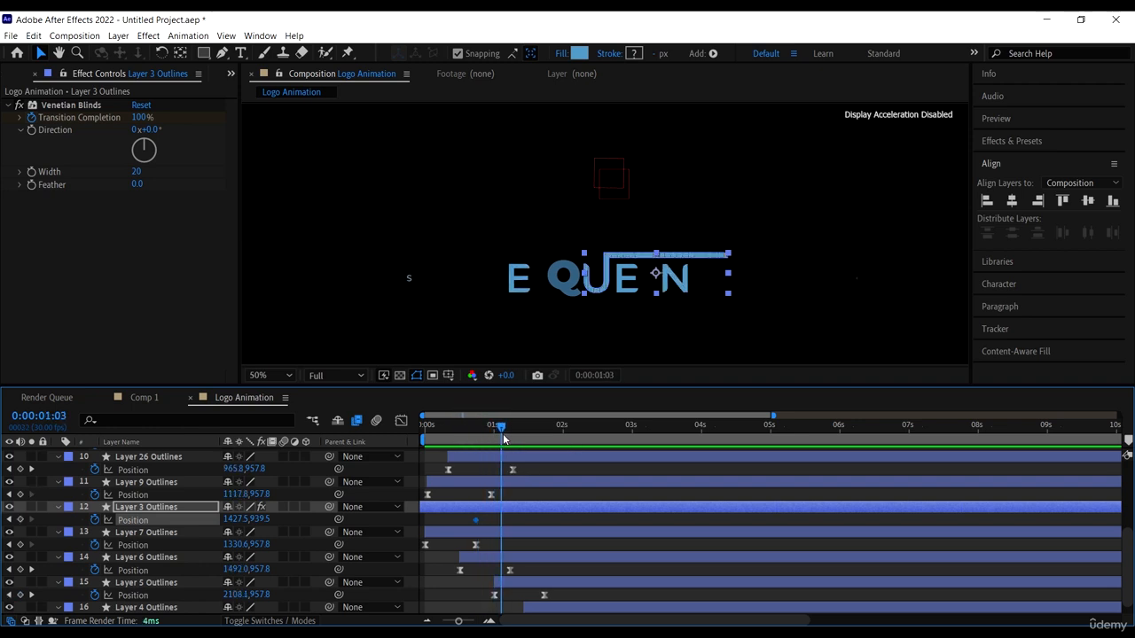
{"action": "left_click", "coordinate": [475, 520]}
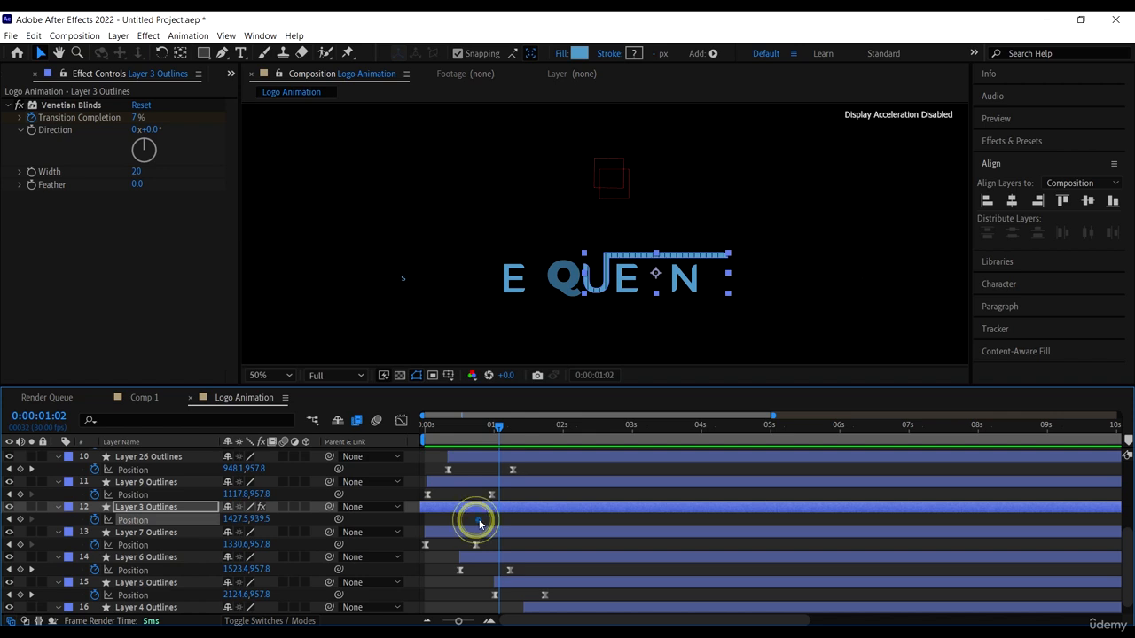
{"action": "left_click", "coordinate": [482, 426]}
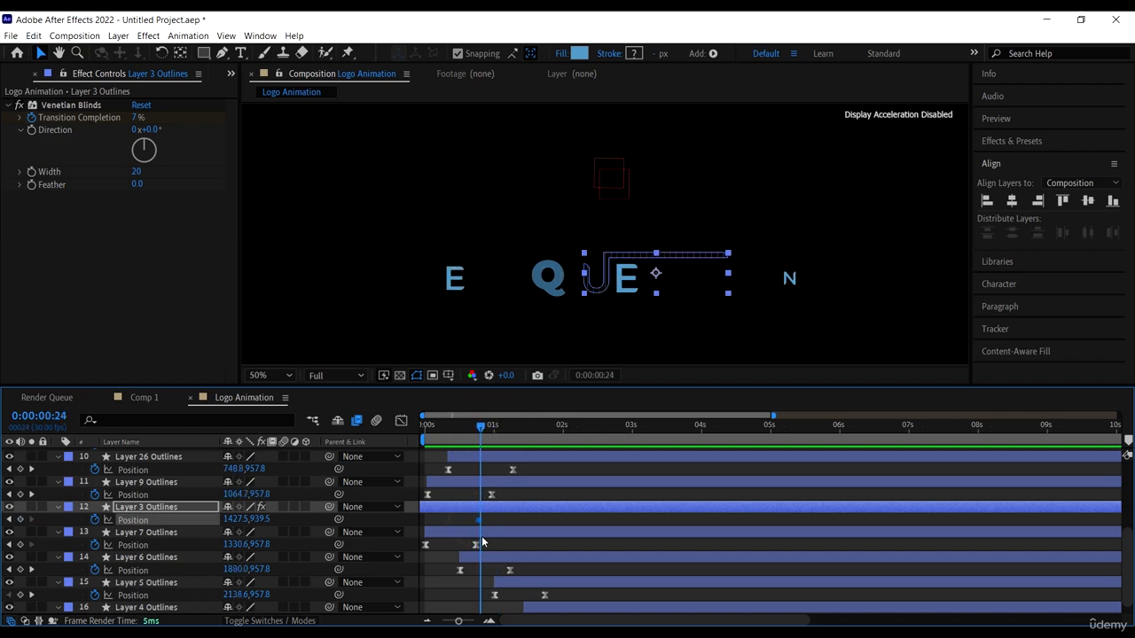
{"action": "left_click_drag", "start_coordinate": [477, 521], "coordinate": [481, 520]}
At 0:00:00:14, move Layer 3 Outlines horizontally to position 1219.5, 939.5 and select both of its Position keyframes
{"action": "left_click_drag", "start_coordinate": [460, 426], "coordinate": [458, 427]}
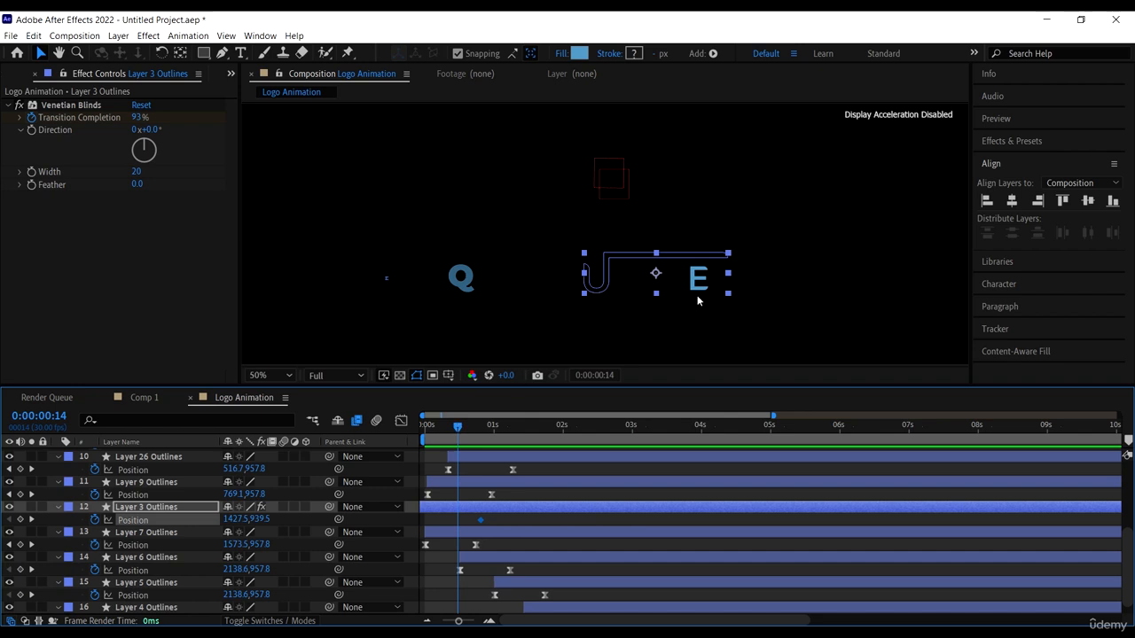
{"action": "left_click_drag", "start_coordinate": [609, 260], "coordinate": [547, 257]}
{"action": "left_click_drag", "start_coordinate": [504, 517], "coordinate": [460, 524]}
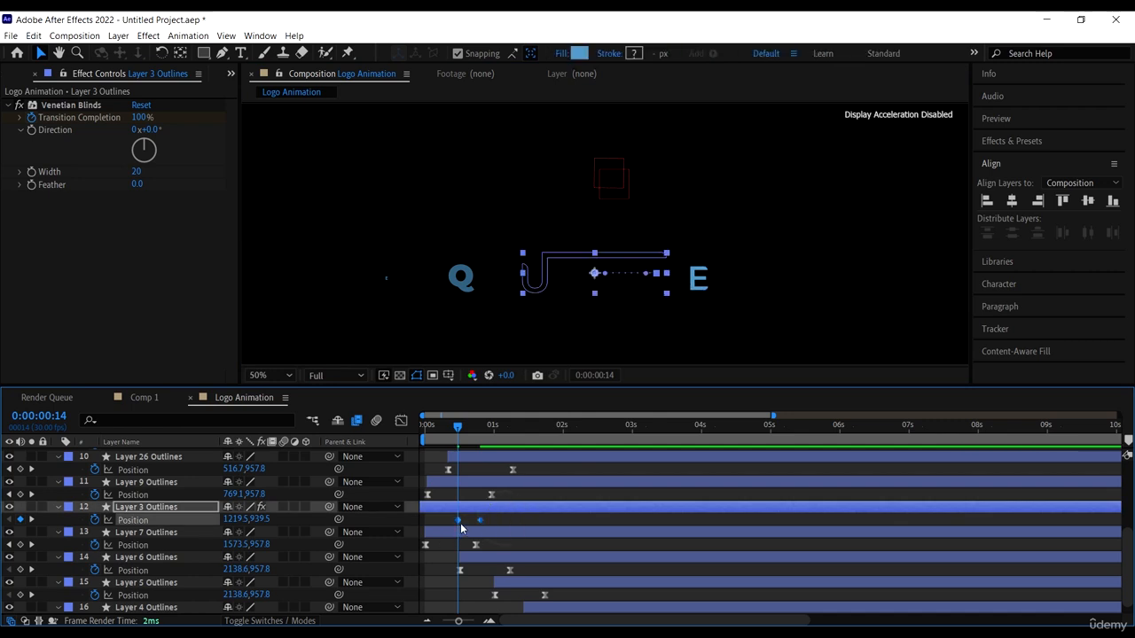
Apply Easy Ease to both Position keyframes of Layer 3 Outlines and show all of the layer's keyframed properties
{"action": "right_click", "coordinate": [480, 523]}
{"action": "mouse_move", "coordinate": [555, 510]}
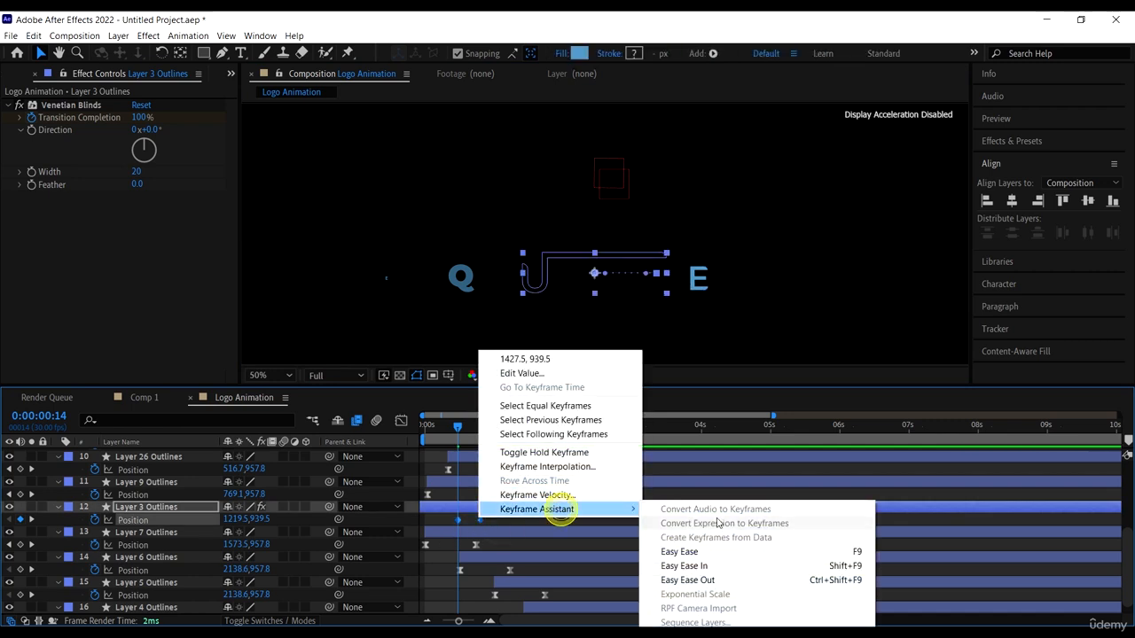
{"action": "left_click", "coordinate": [705, 552]}
{"action": "key", "text": "u"}
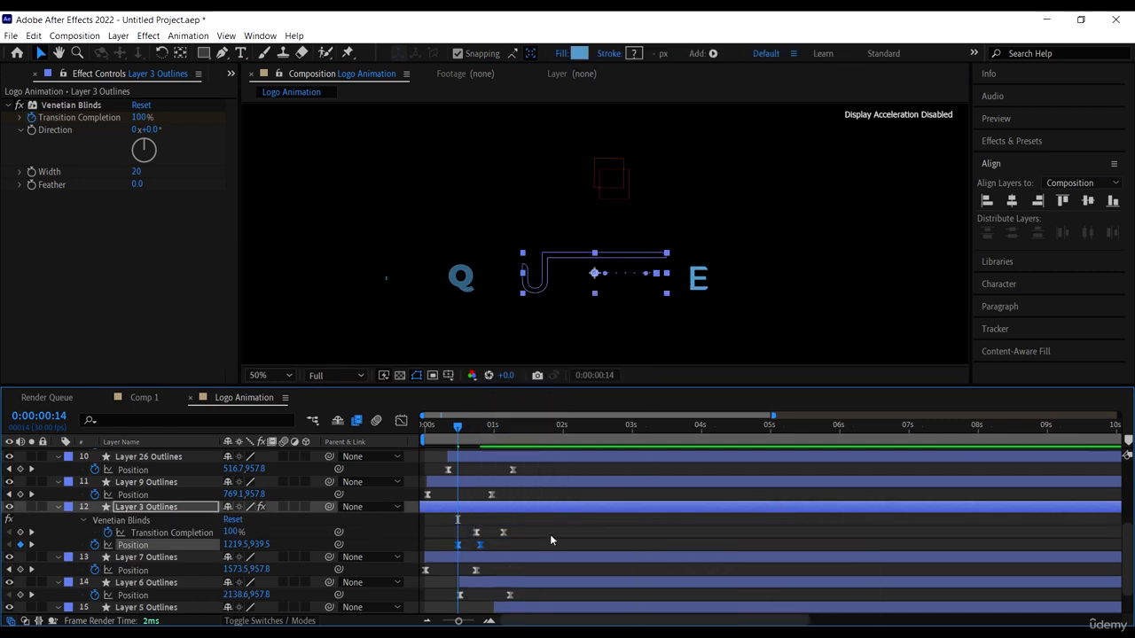
{"action": "key", "text": "j"}
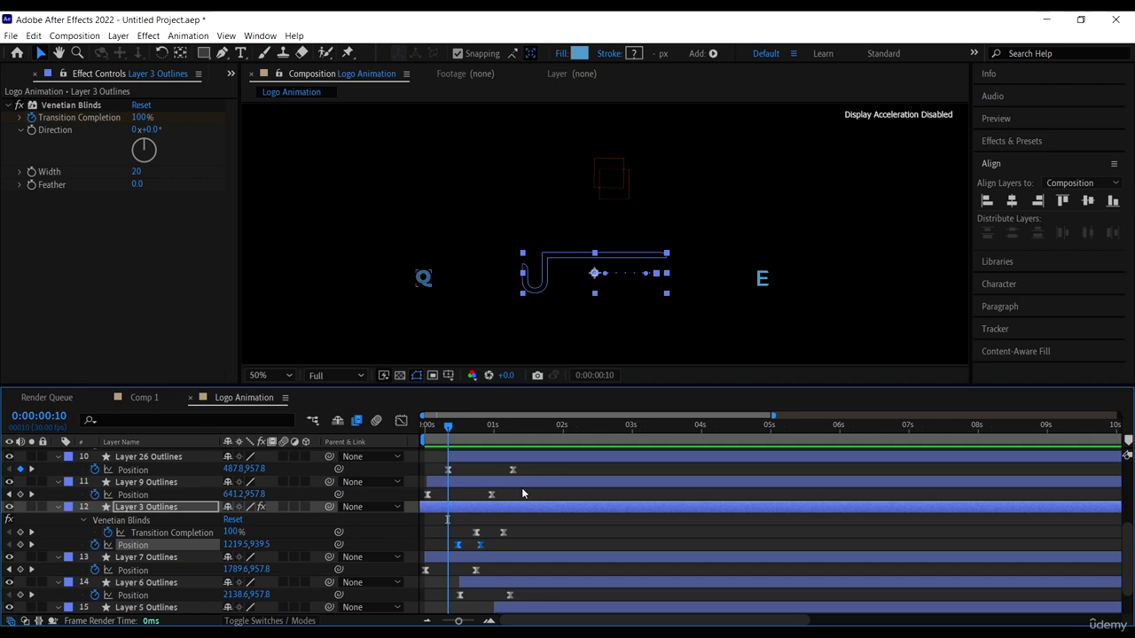
Move the ending Position keyframe of Layer 3 Outlines slightly later, to just before one second, and preview the slide
{"action": "left_click", "coordinate": [497, 548]}
{"action": "left_click_drag", "start_coordinate": [481, 546], "coordinate": [487, 548]}
{"action": "key", "text": "space"}
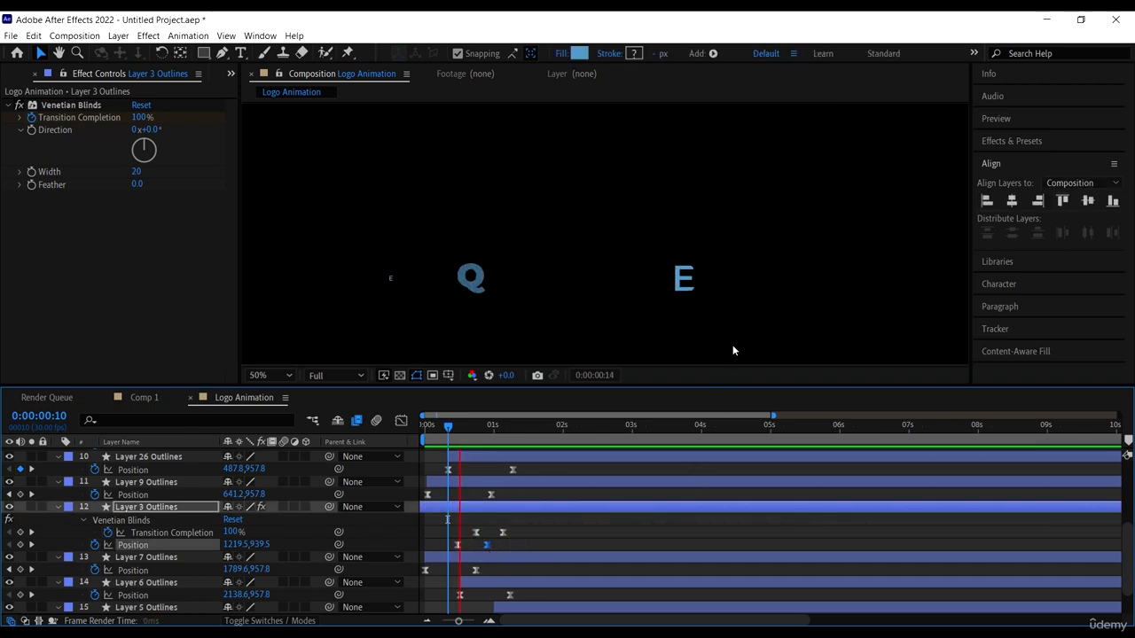
{"action": "key", "text": "space"}
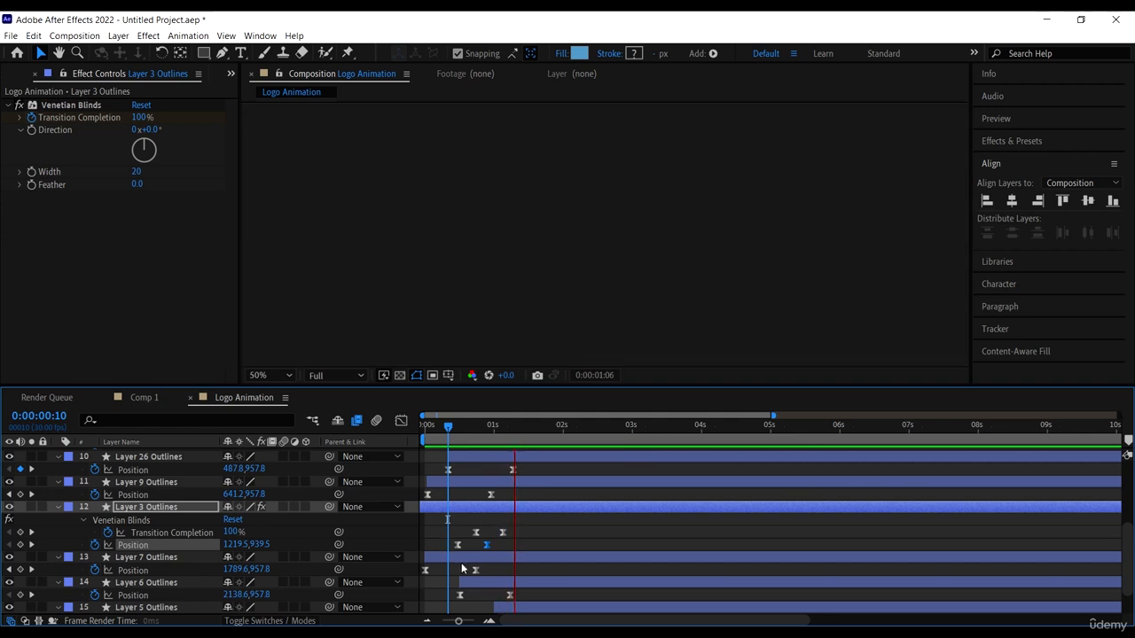
Move Layer 3 Outlines' ending Transition Completion keyframe to 0:00:01:09 and its ending Position keyframe just past one second, then preview from 0:00:00:07
{"action": "left_click", "coordinate": [532, 540]}
{"action": "left_click_drag", "start_coordinate": [480, 530], "coordinate": [523, 537]}
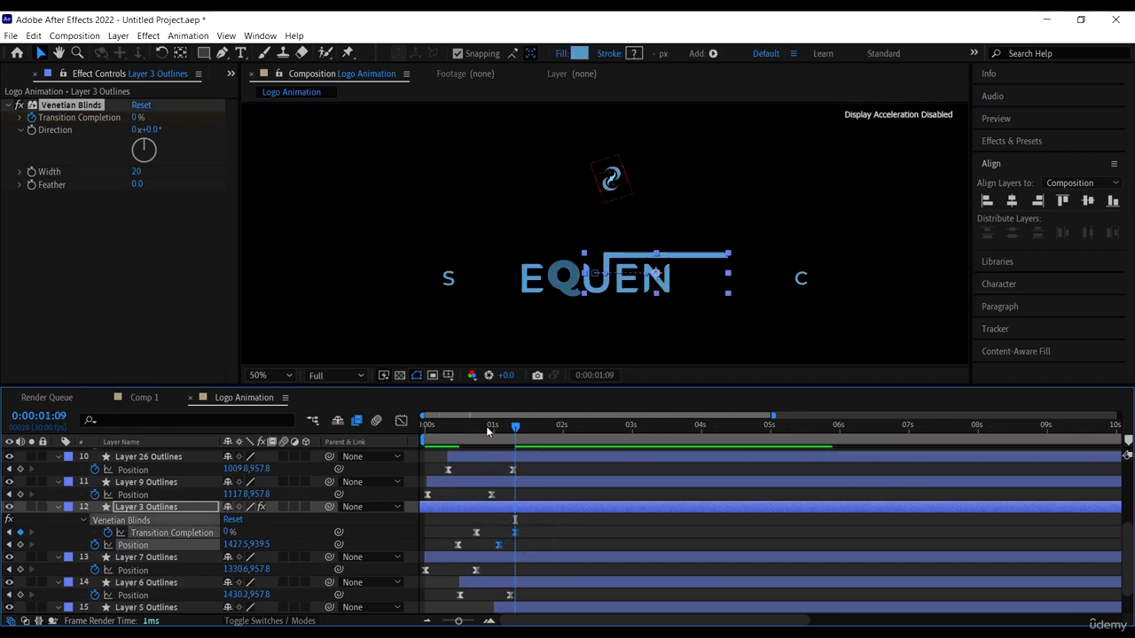
{"action": "left_click_drag", "start_coordinate": [485, 426], "coordinate": [440, 428]}
{"action": "key", "text": "space"}
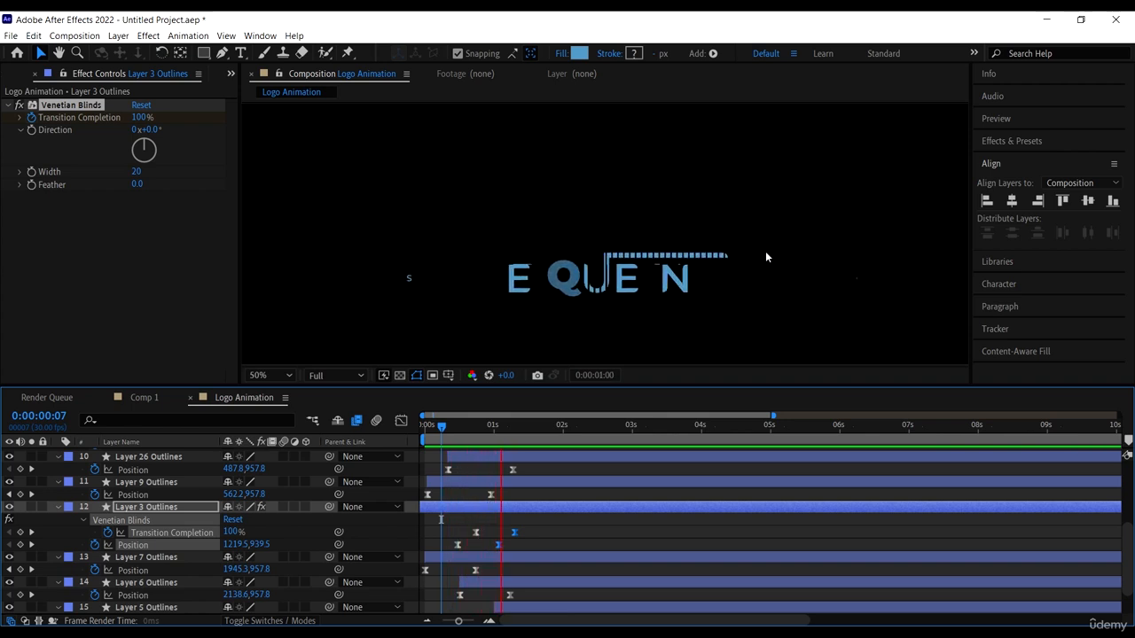
{"action": "key", "text": "space"}
{"action": "key", "text": "space"}
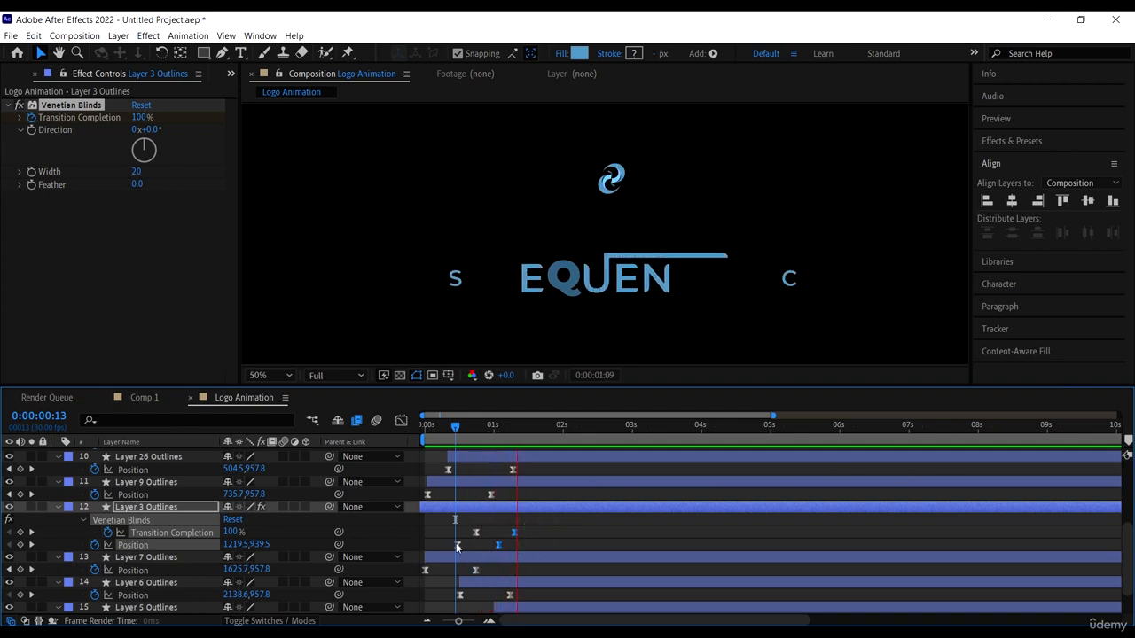
Shift the starting Transition Completion and Position keyframes of Layer 3 Outlines about four frames earlier and preview from the beginning
{"action": "left_click", "coordinate": [531, 519]}
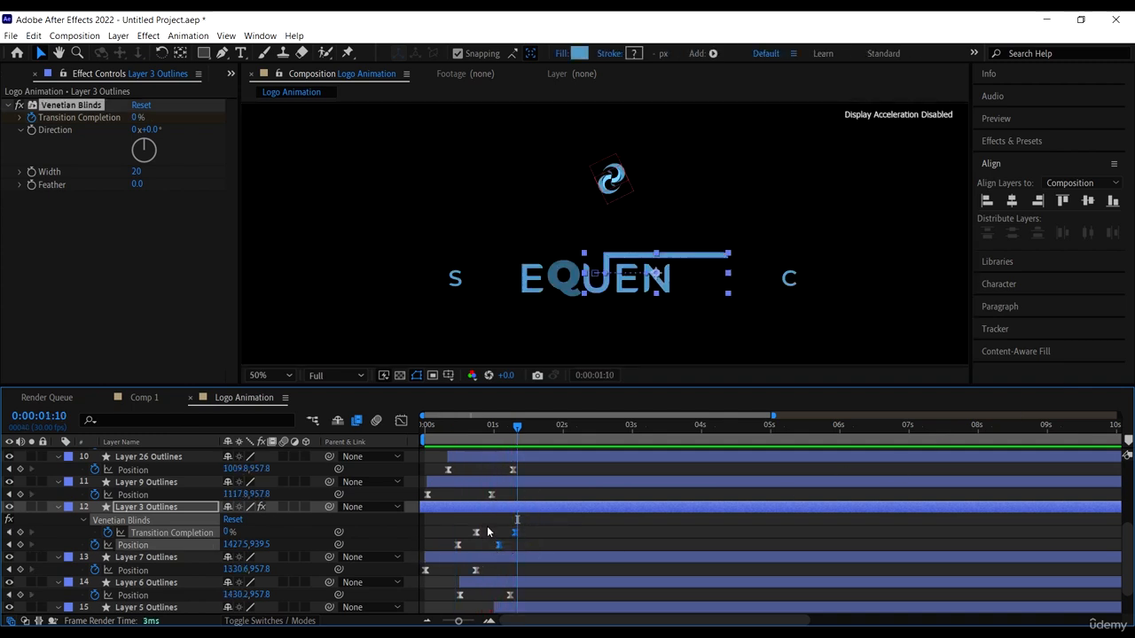
{"action": "left_click_drag", "start_coordinate": [486, 526], "coordinate": [525, 552]}
{"action": "left_click_drag", "start_coordinate": [500, 438], "coordinate": [317, 446]}
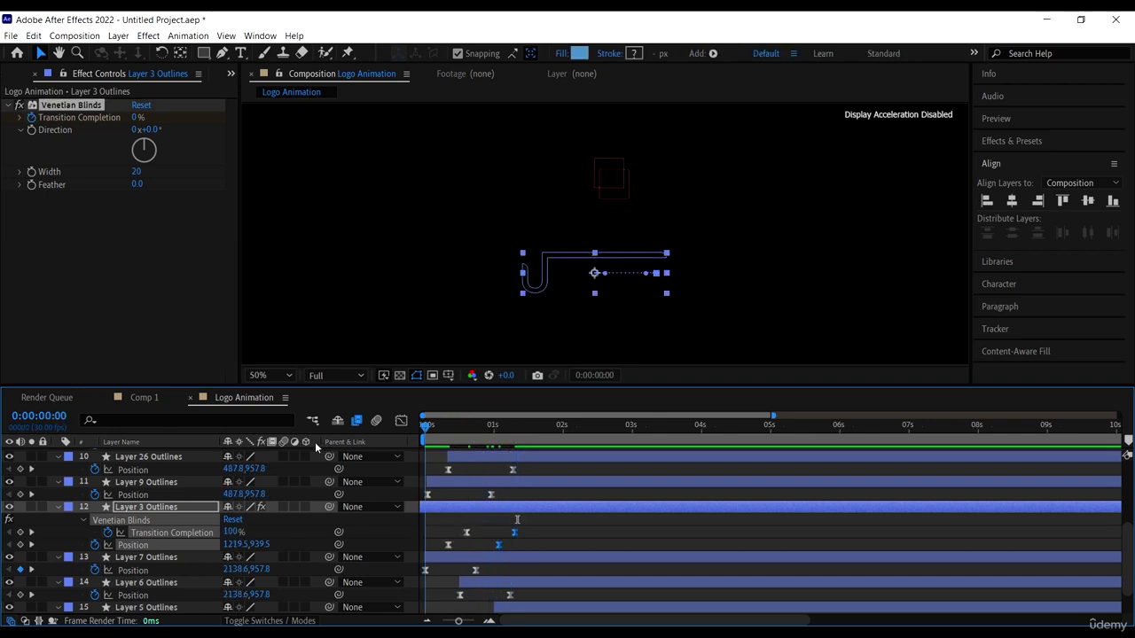
{"action": "key", "text": "space"}
{"action": "scroll", "coordinate": [706, 230], "scroll_direction": "down", "scroll_amount": 2}
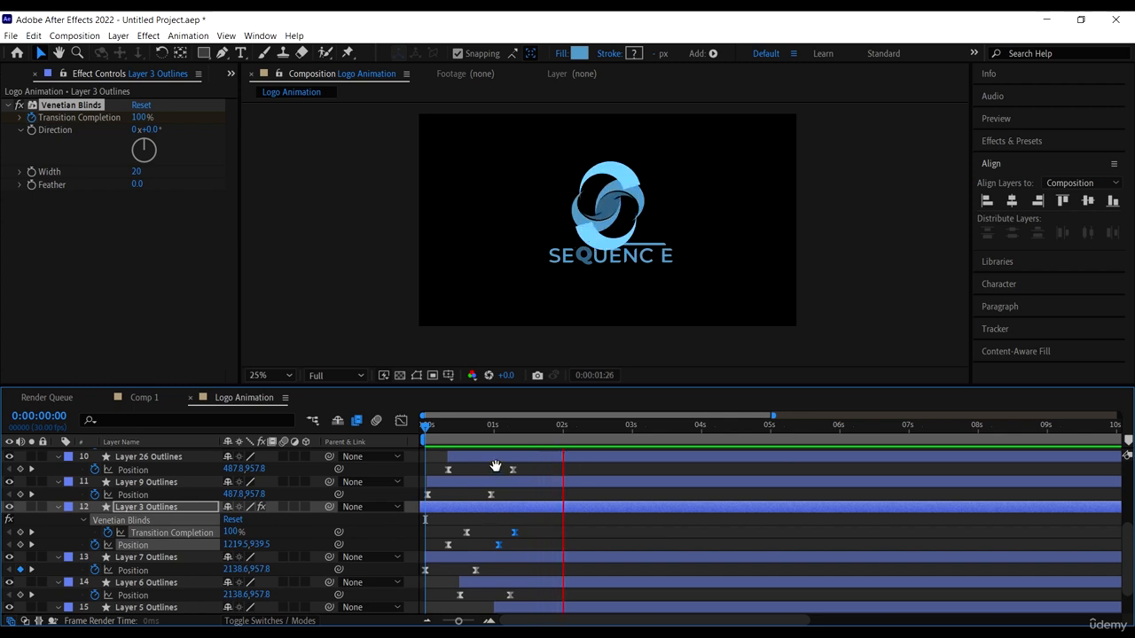
{"action": "left_click", "coordinate": [494, 431]}
{"action": "key", "text": "space"}
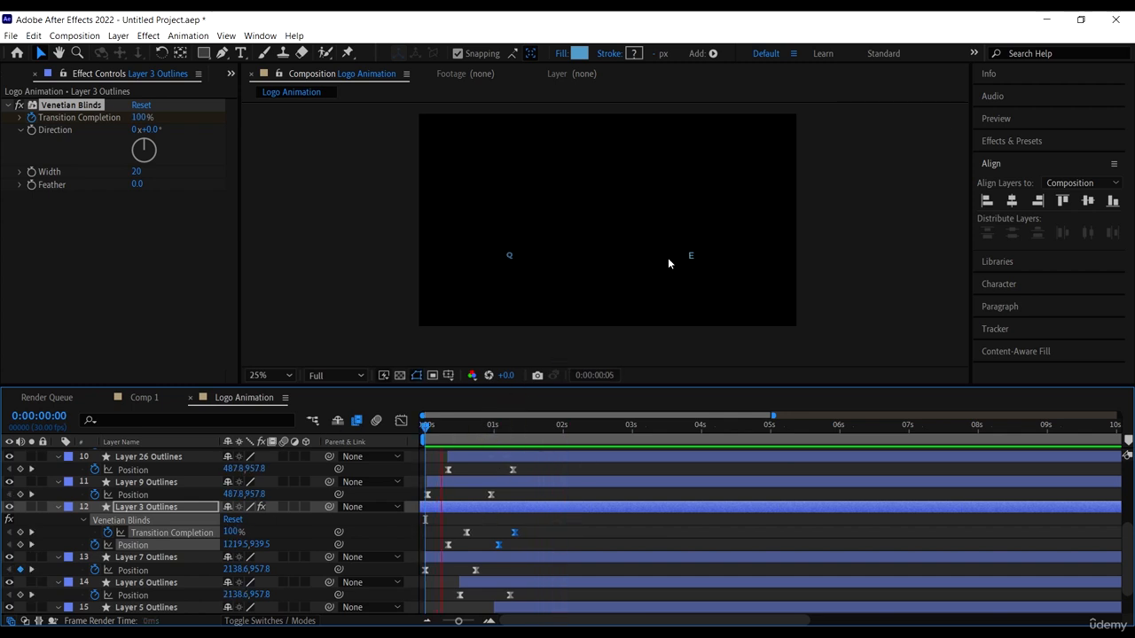
Align the ending Position keyframe of Layer 3 Outlines with its ending Transition Completion keyframe and preview from the beginning
{"action": "left_click", "coordinate": [518, 540]}
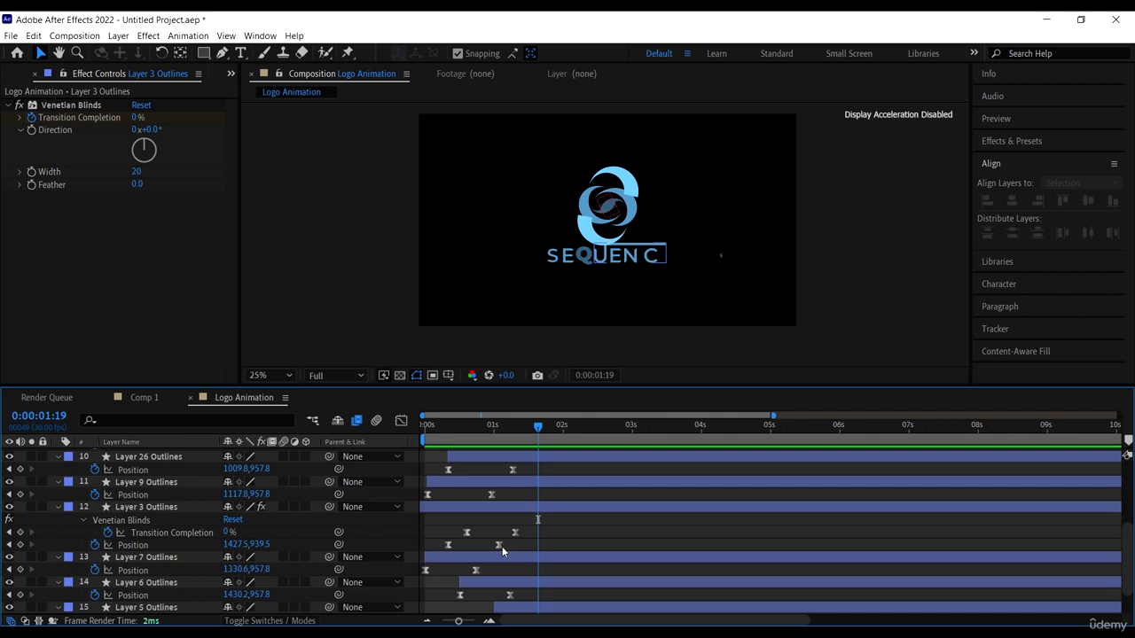
{"action": "left_click_drag", "start_coordinate": [500, 545], "coordinate": [517, 552]}
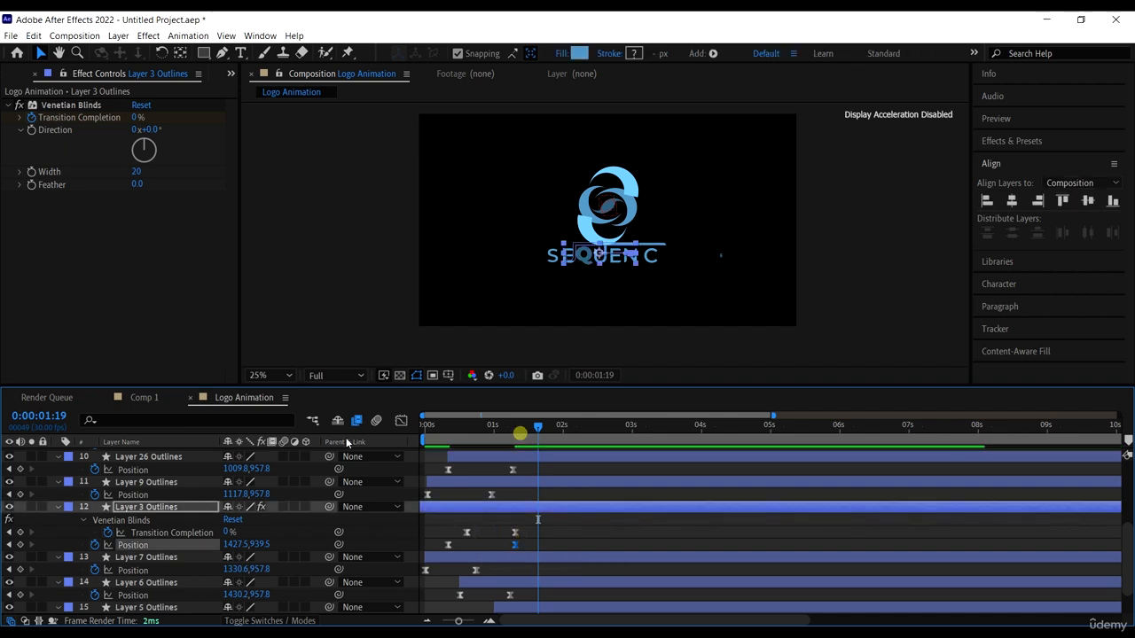
{"action": "key", "text": "Home"}
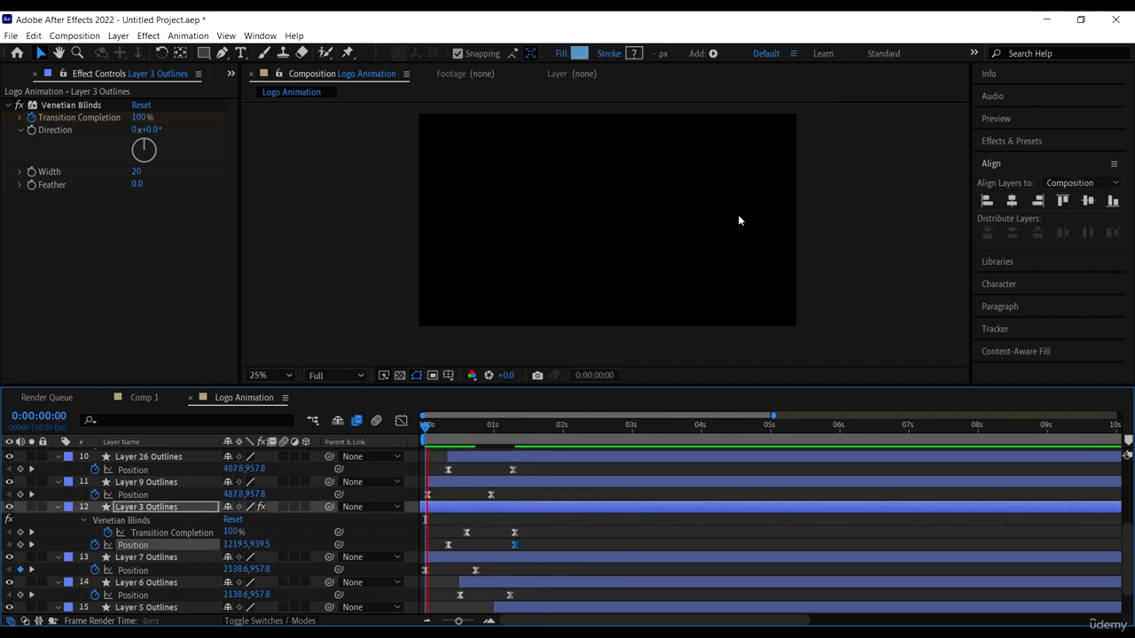
{"action": "key", "text": "space"}
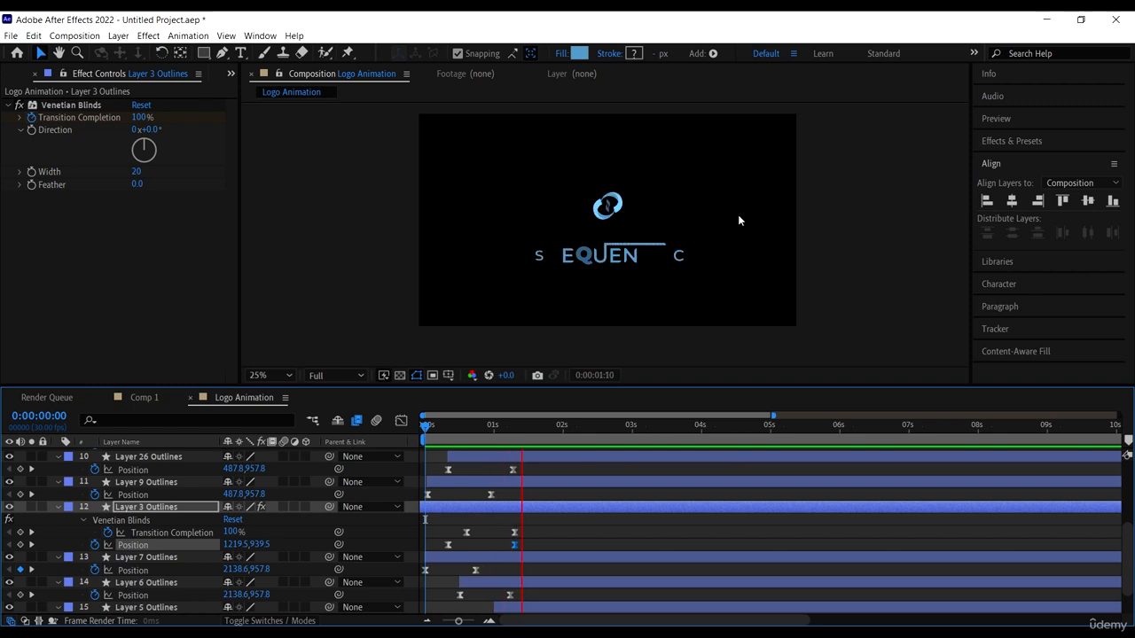
Move the ending Position keyframe of Layer 3 Outlines about three frames before the ending Transition Completion keyframe and preview the animation
{"action": "left_click", "coordinate": [513, 547]}
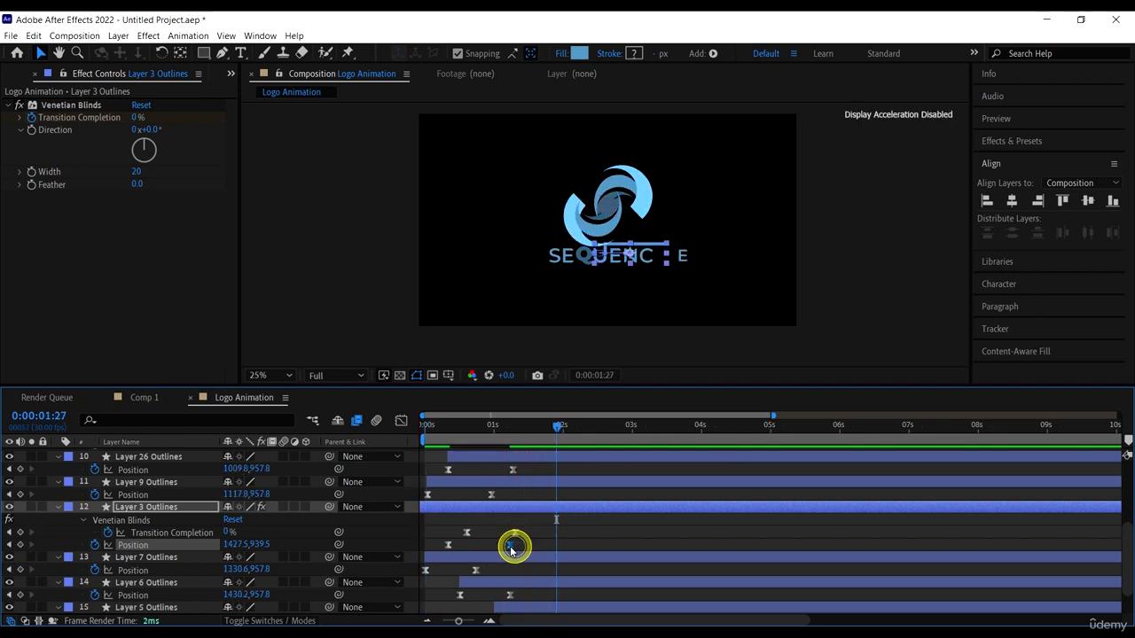
{"action": "left_click_drag", "start_coordinate": [511, 548], "coordinate": [507, 547]}
{"action": "left_click_drag", "start_coordinate": [522, 424], "coordinate": [362, 395]}
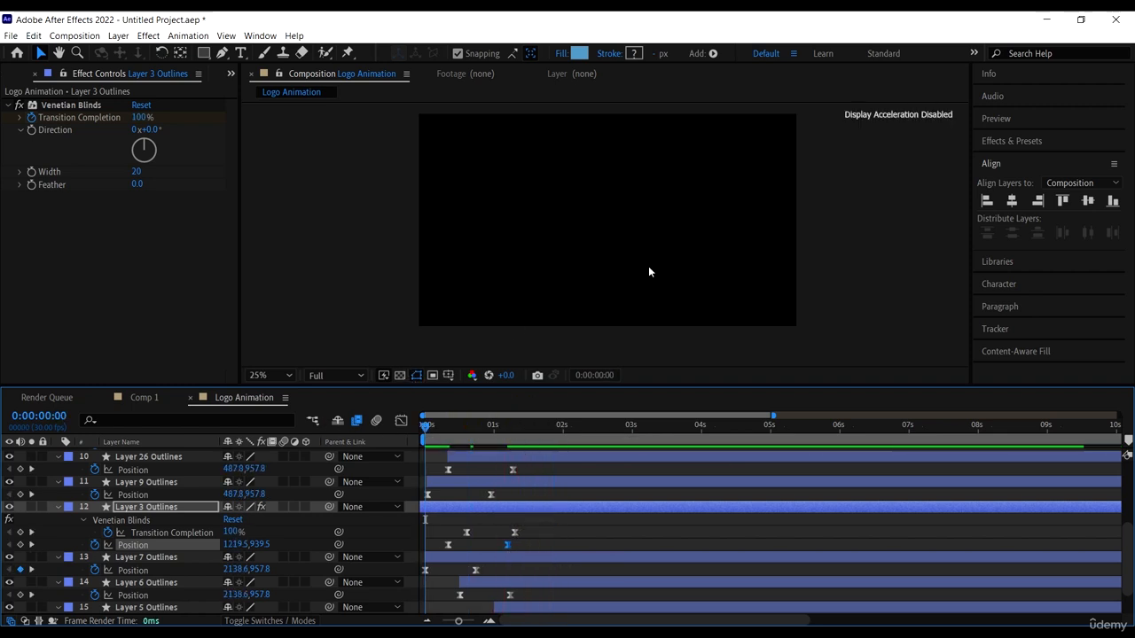
{"action": "key", "text": "space"}
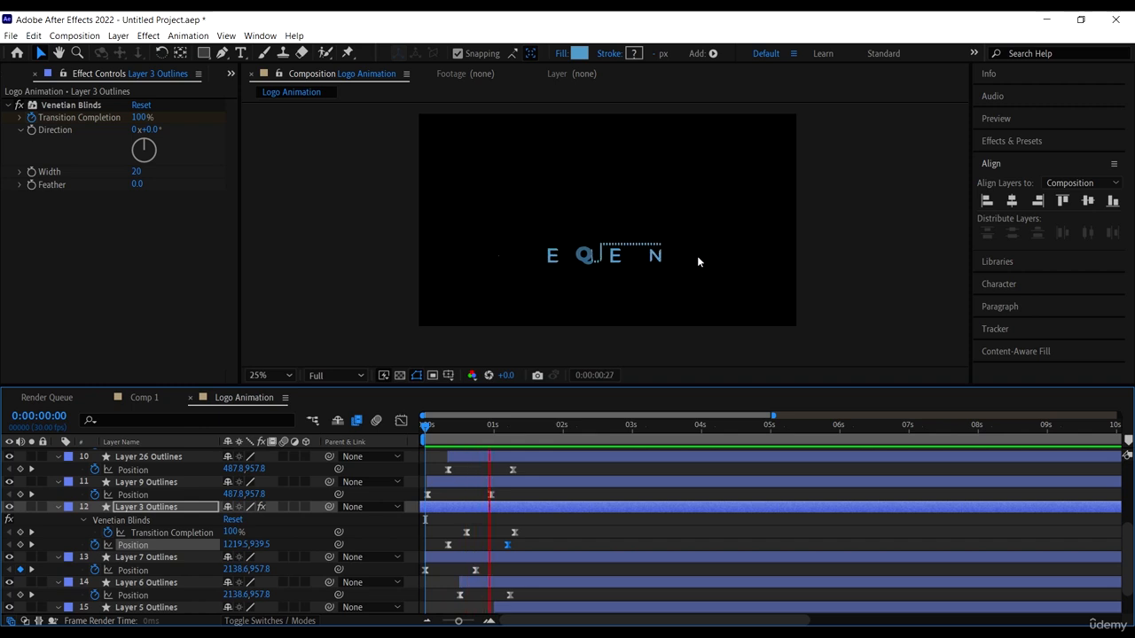
{"action": "key", "text": "space"}
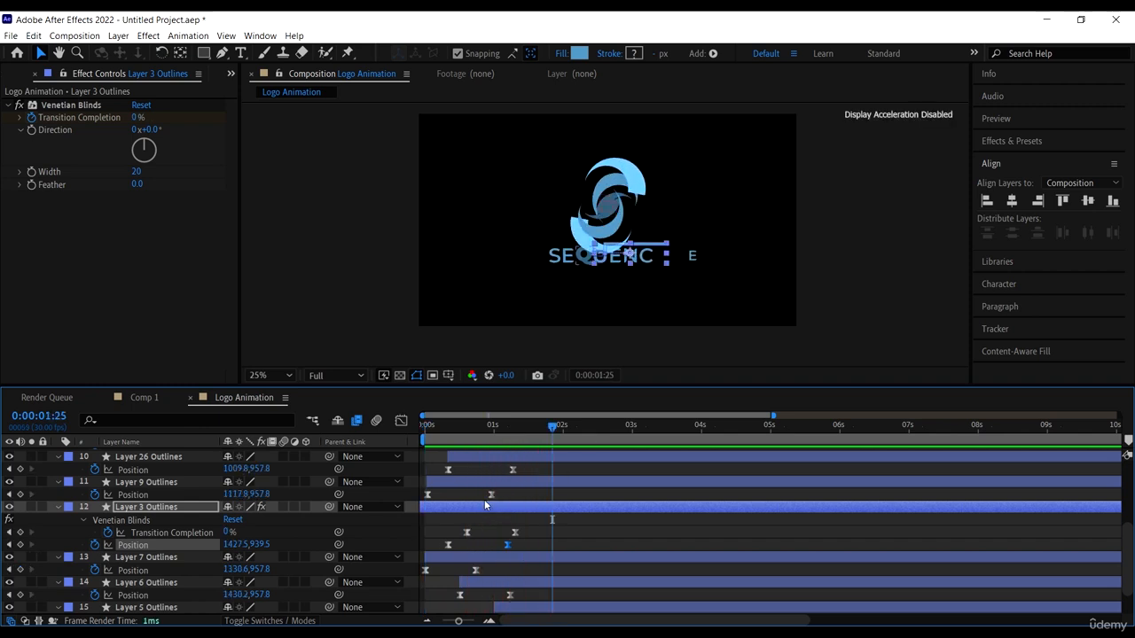
Move the starting Position keyframe of Layer 3 Outlines about two frames later and preview the whole logo animation from the beginning
{"action": "left_click", "coordinate": [449, 545]}
{"action": "left_click_drag", "start_coordinate": [466, 424], "coordinate": [369, 425]}
{"action": "key", "text": "space"}
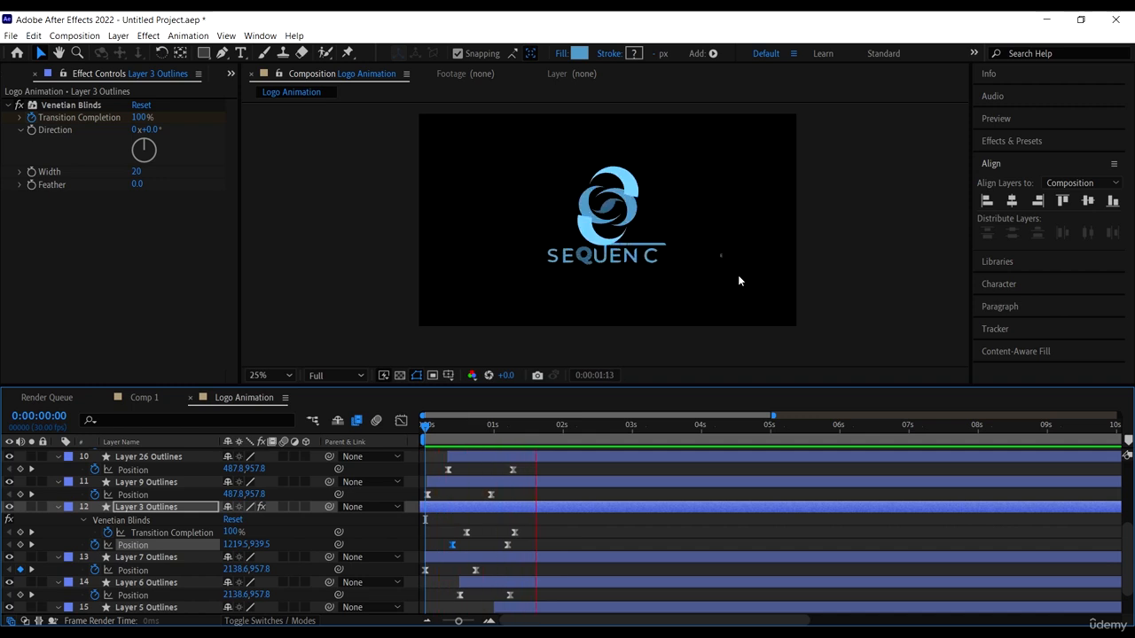
{"action": "key", "text": "space"}
{"action": "scroll", "coordinate": [594, 261], "scroll_direction": "up", "scroll_amount": 2}
{"action": "scroll", "coordinate": [707, 310], "scroll_direction": "down", "scroll_amount": 3}
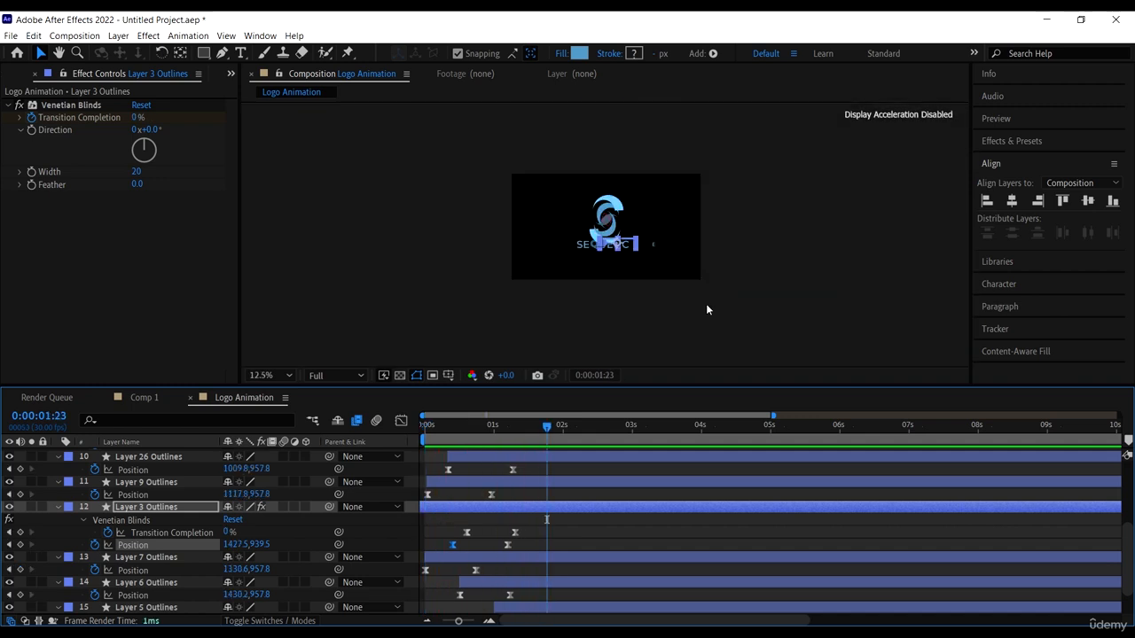
{"action": "scroll", "coordinate": [643, 247], "scroll_direction": "up", "scroll_amount": 1}
{"action": "left_click_drag", "start_coordinate": [508, 429], "coordinate": [357, 397]}
{"action": "key", "text": "space"}
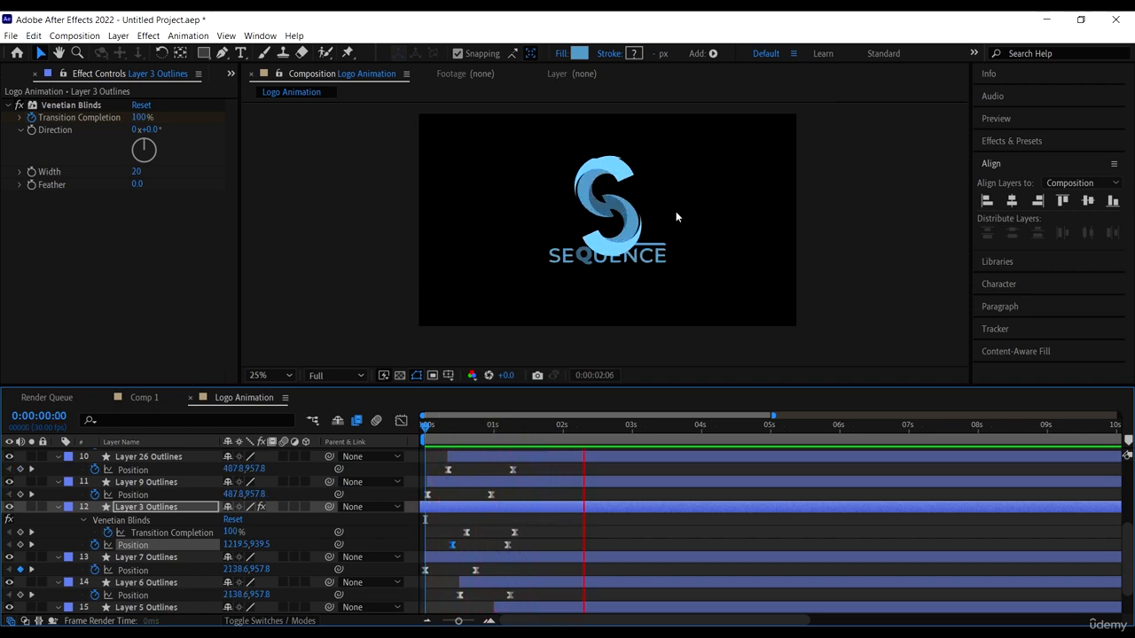
{"action": "key", "text": "space"}
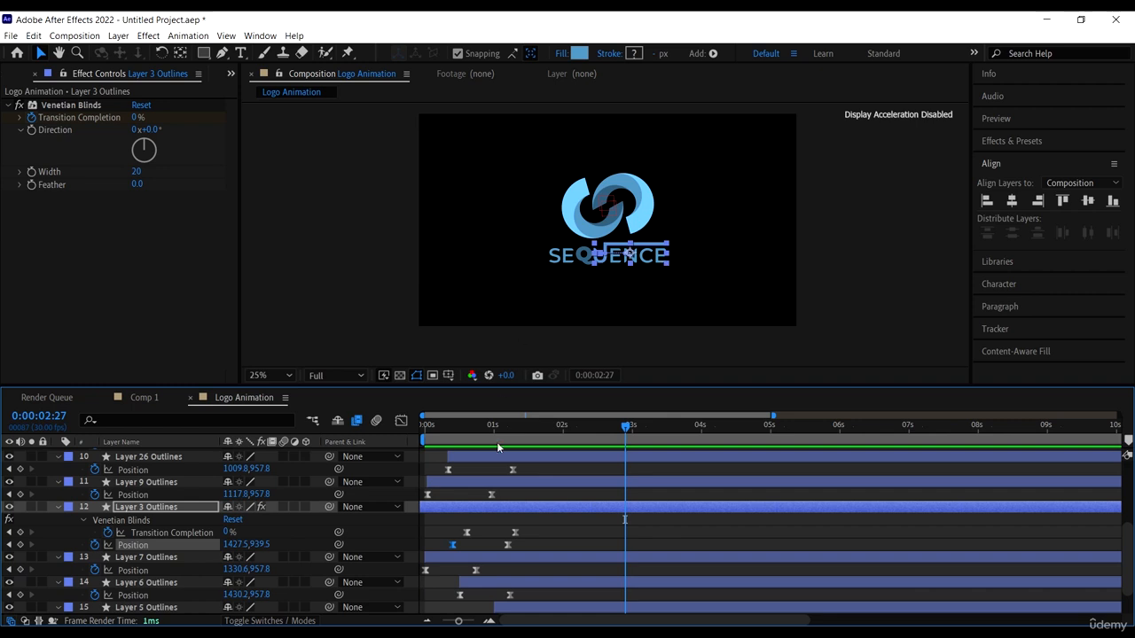
Shift Layer 4 Outlines earlier to start at about 0:00:01:08 and preview the logo animation from the beginning
{"action": "scroll", "coordinate": [510, 546], "scroll_direction": "down", "scroll_amount": 1}
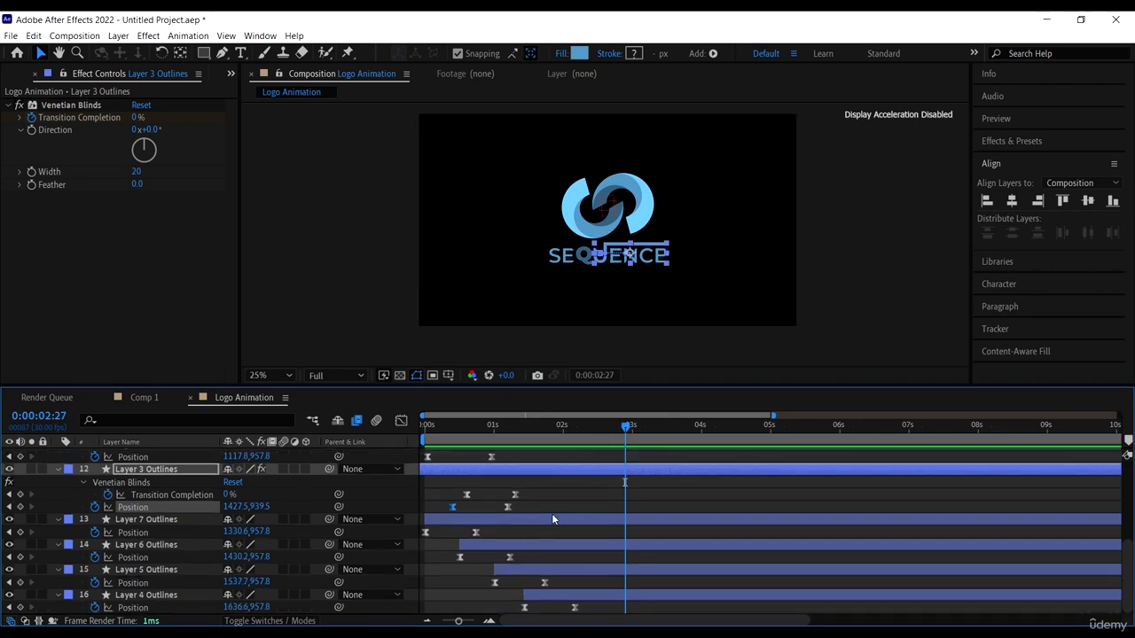
{"action": "left_click", "coordinate": [559, 587]}
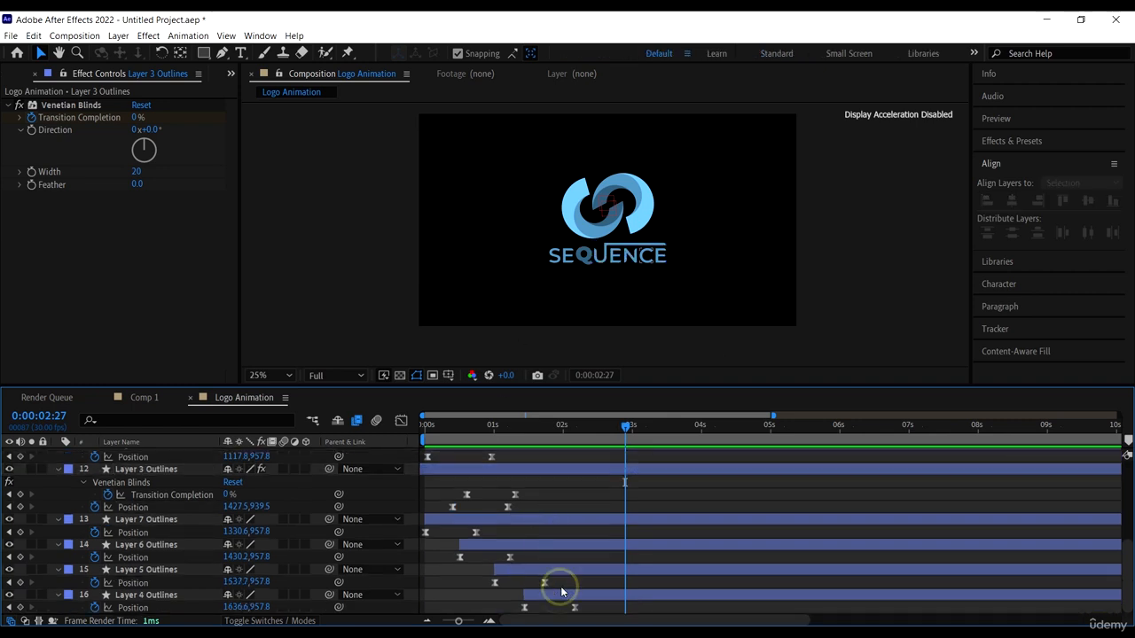
{"action": "left_click", "coordinate": [560, 596]}
{"action": "left_click_drag", "start_coordinate": [560, 597], "coordinate": [554, 597]}
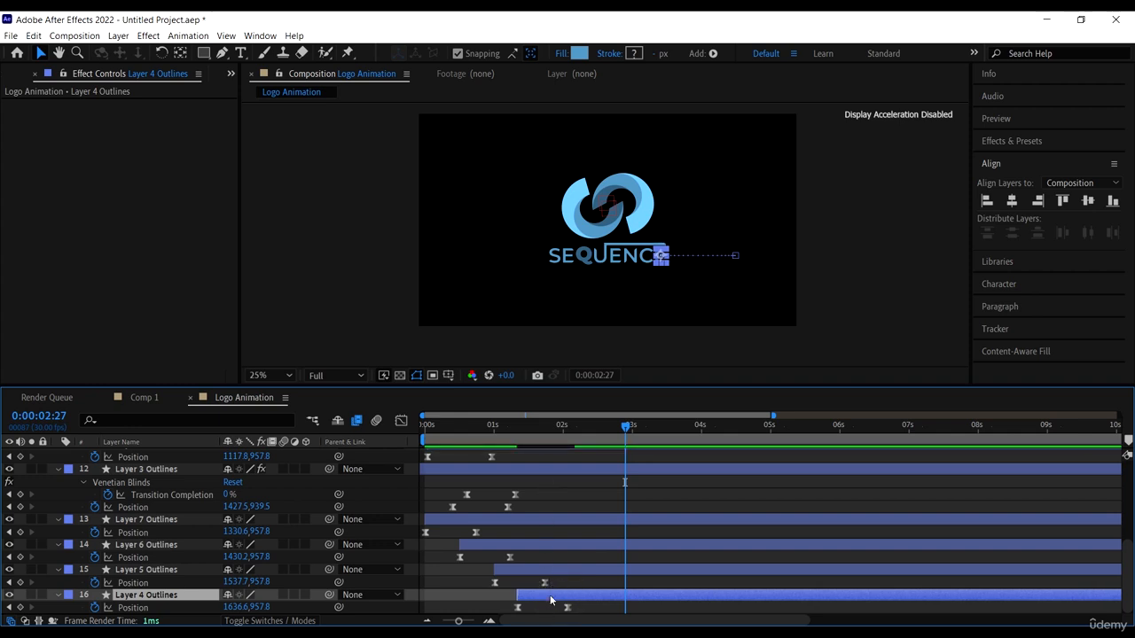
{"action": "left_click", "coordinate": [550, 599]}
{"action": "key", "text": "Home"}
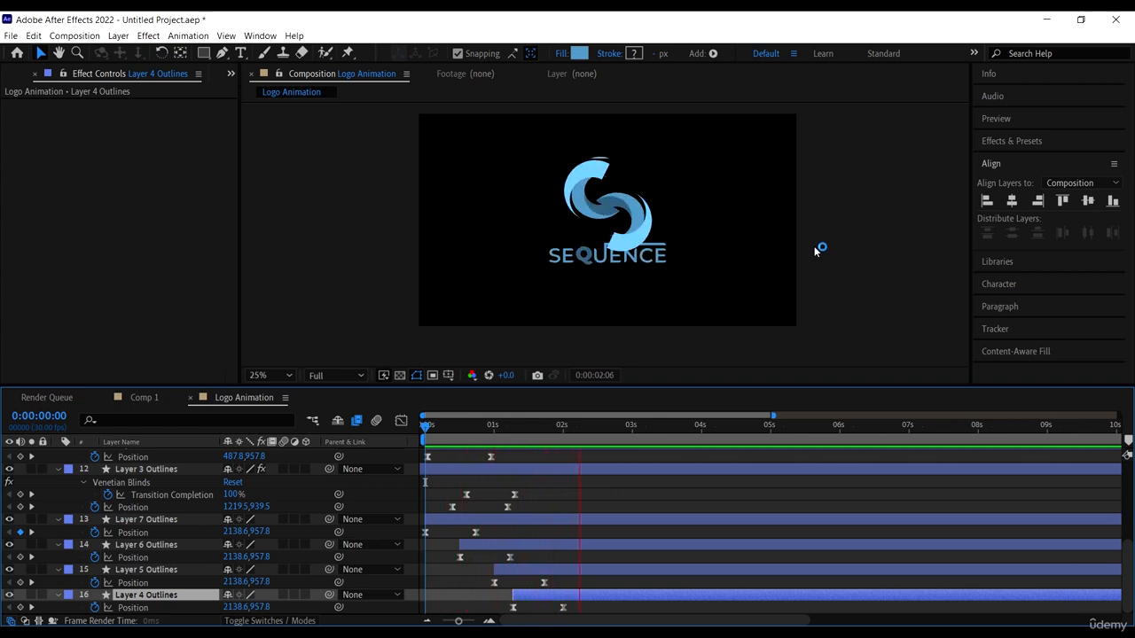
{"action": "scroll", "coordinate": [674, 229], "scroll_direction": "down", "scroll_amount": 1}
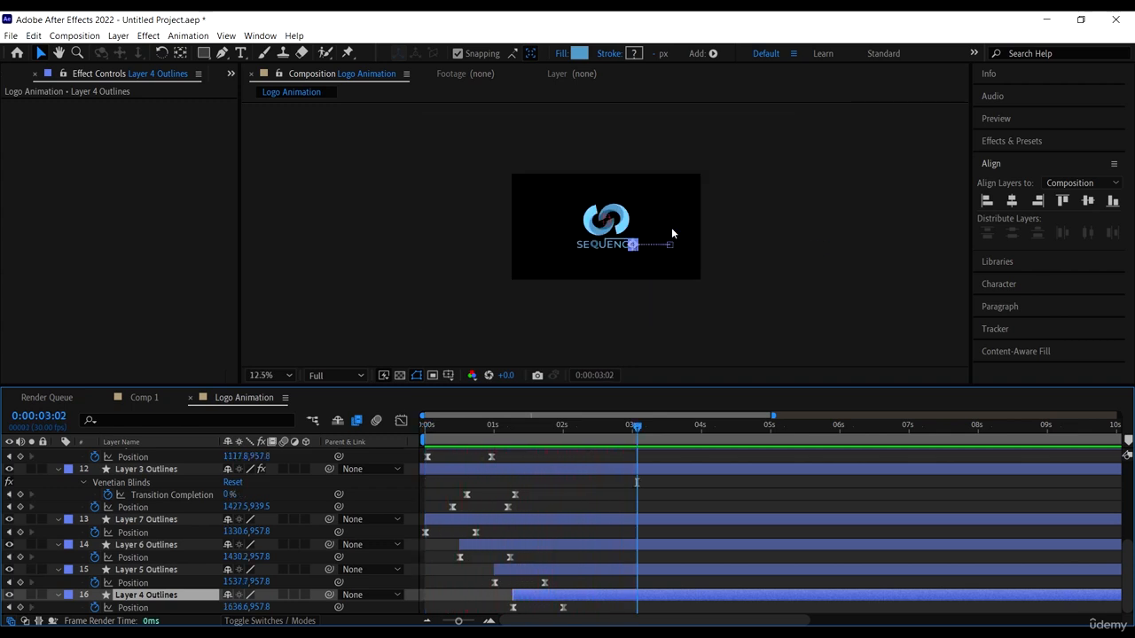
Pre-compose the letter layers from Layer 25 Outlines to Layer 4 Outlines together, moving all attributes into the new composition
{"action": "left_click", "coordinate": [131, 609]}
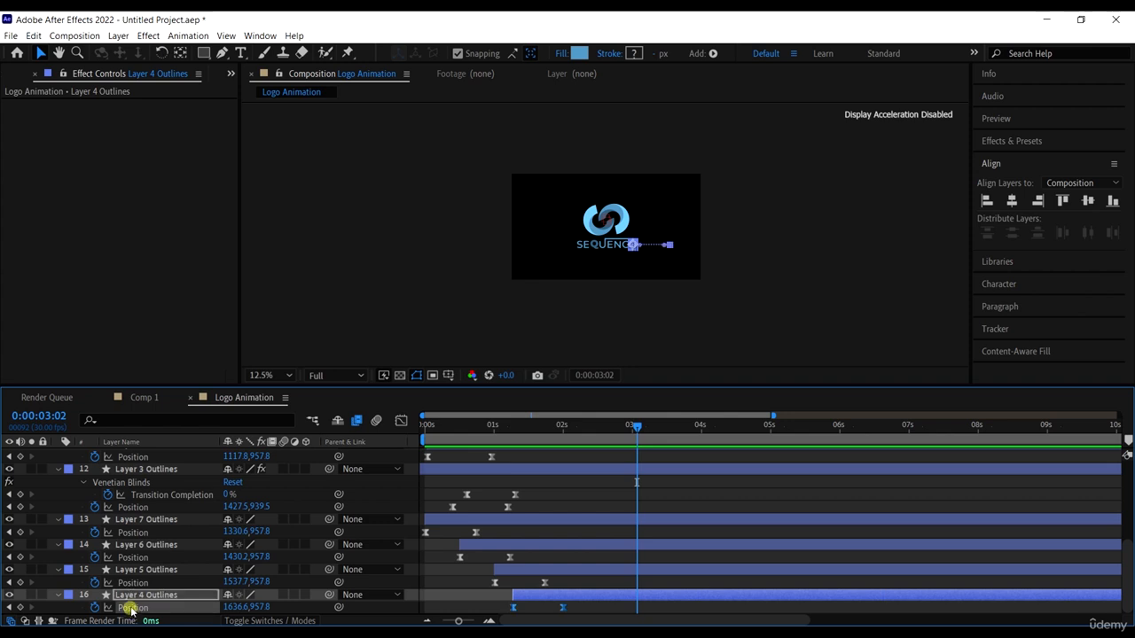
{"action": "key", "text": "period"}
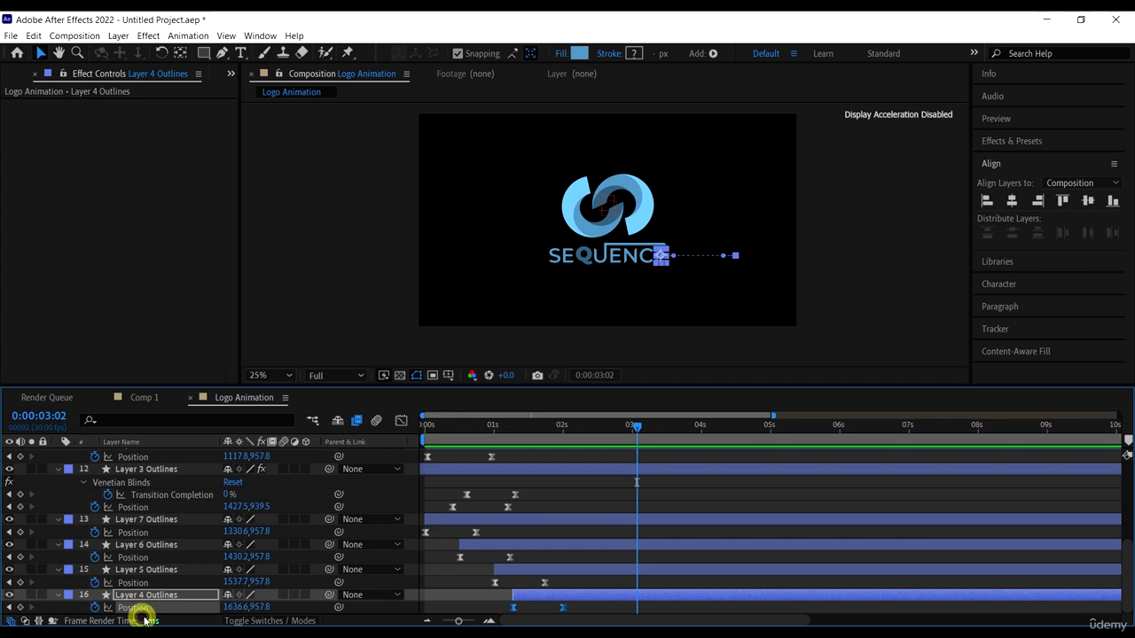
{"action": "left_click", "coordinate": [152, 593]}
{"action": "scroll", "coordinate": [159, 572], "scroll_direction": "up", "scroll_amount": 3}
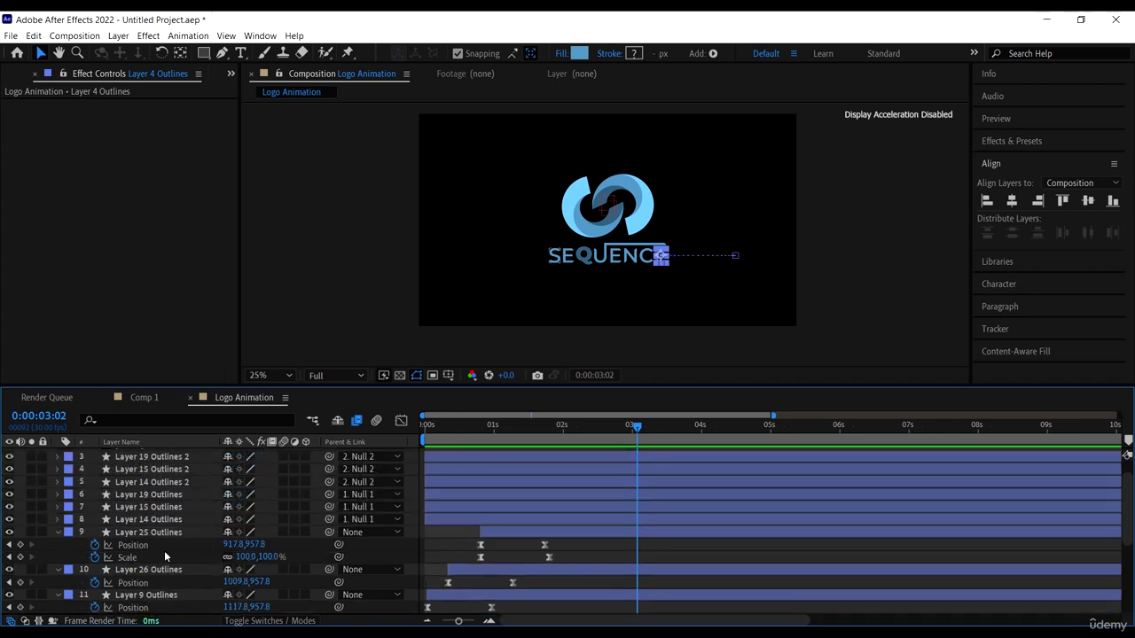
{"action": "left_click", "coordinate": [131, 533], "text": "shift"}
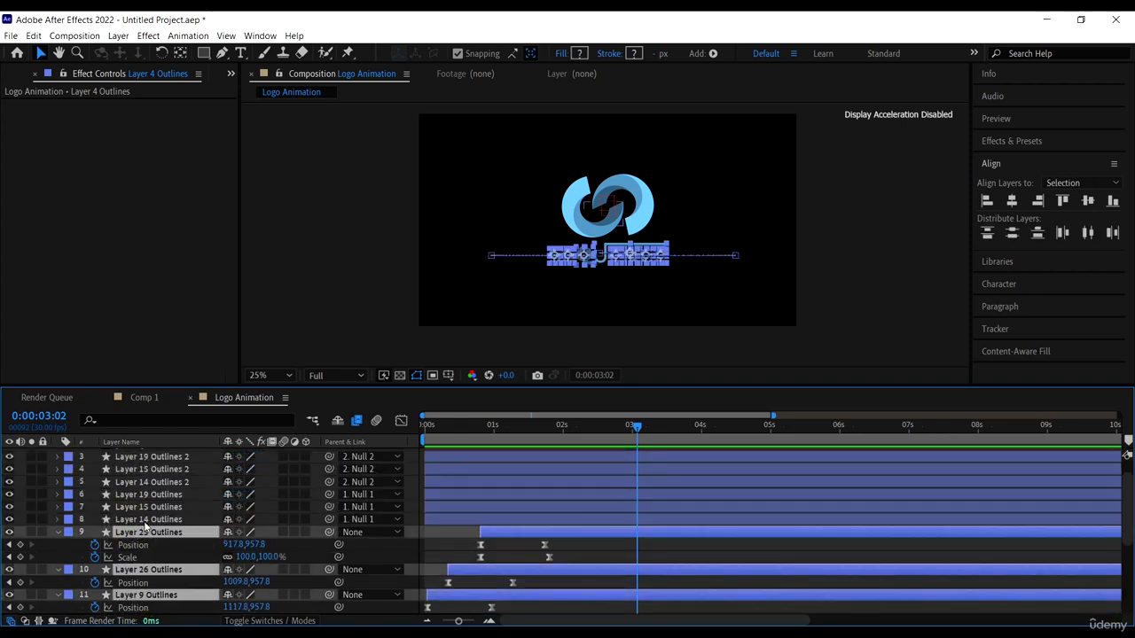
{"action": "left_click", "coordinate": [145, 522], "text": "shift"}
{"action": "left_click", "coordinate": [147, 533], "text": "shift"}
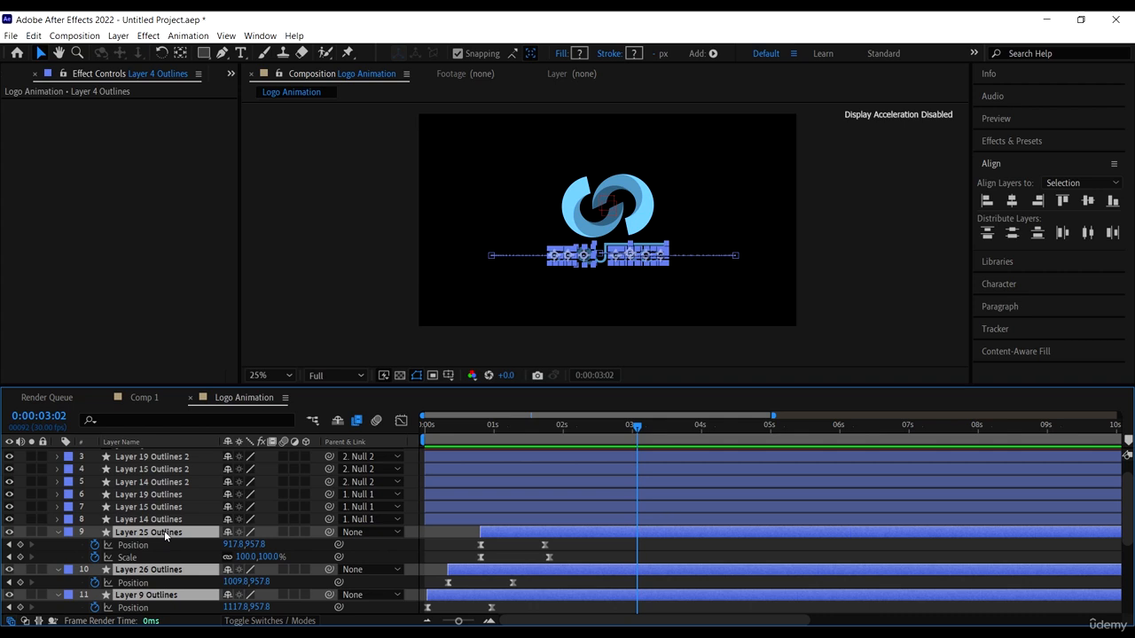
{"action": "right_click", "coordinate": [164, 533]}
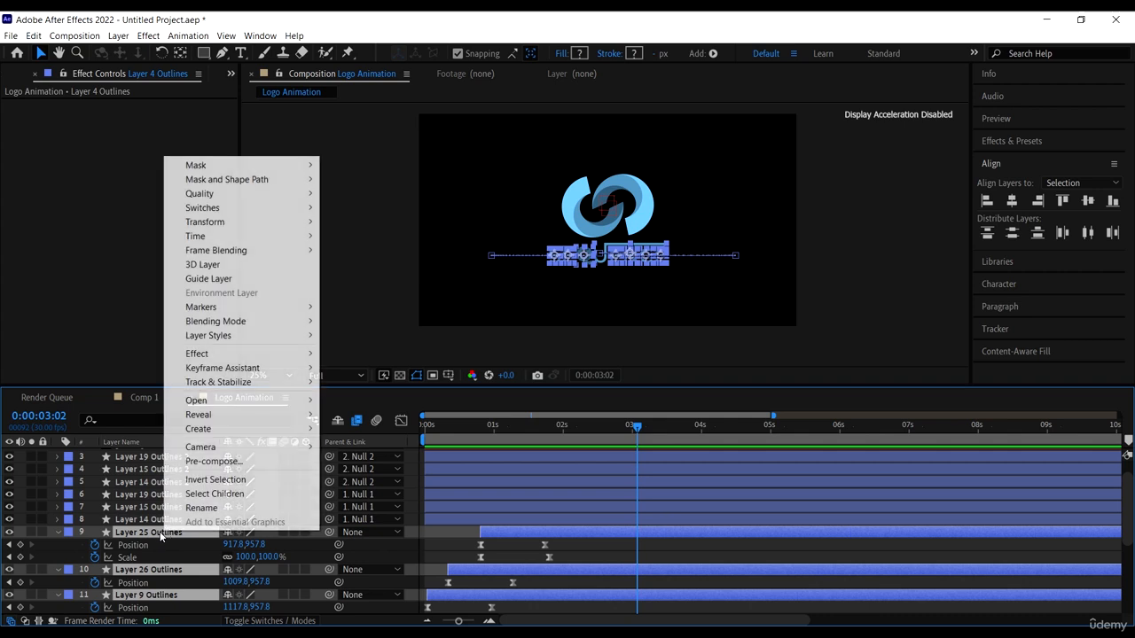
{"action": "left_click", "coordinate": [213, 461]}
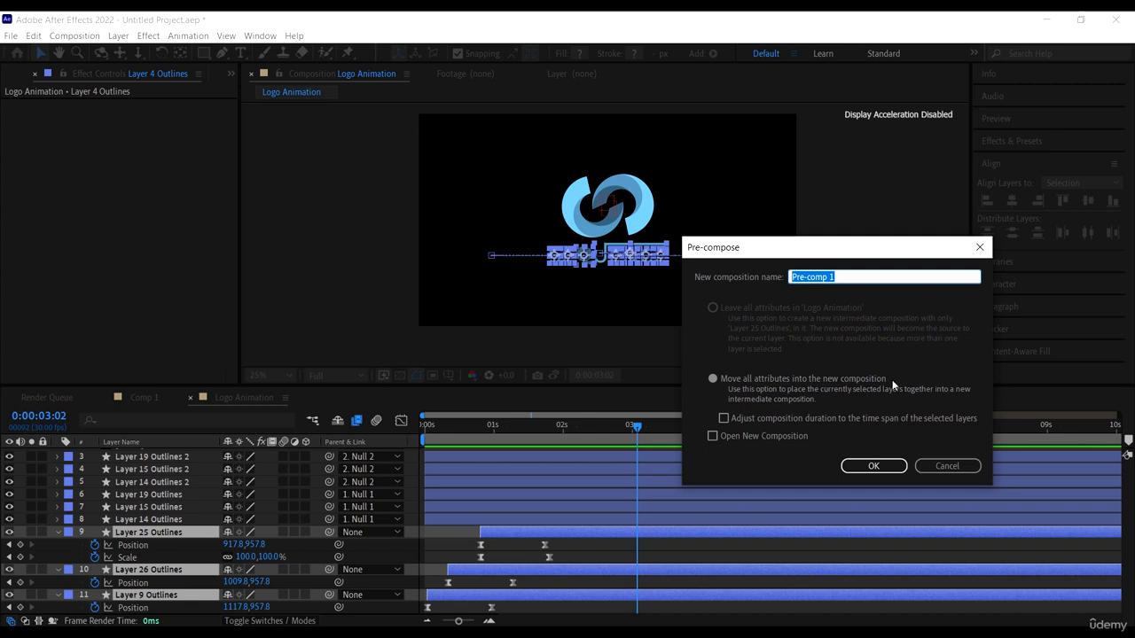
{"action": "left_click", "coordinate": [715, 380]}
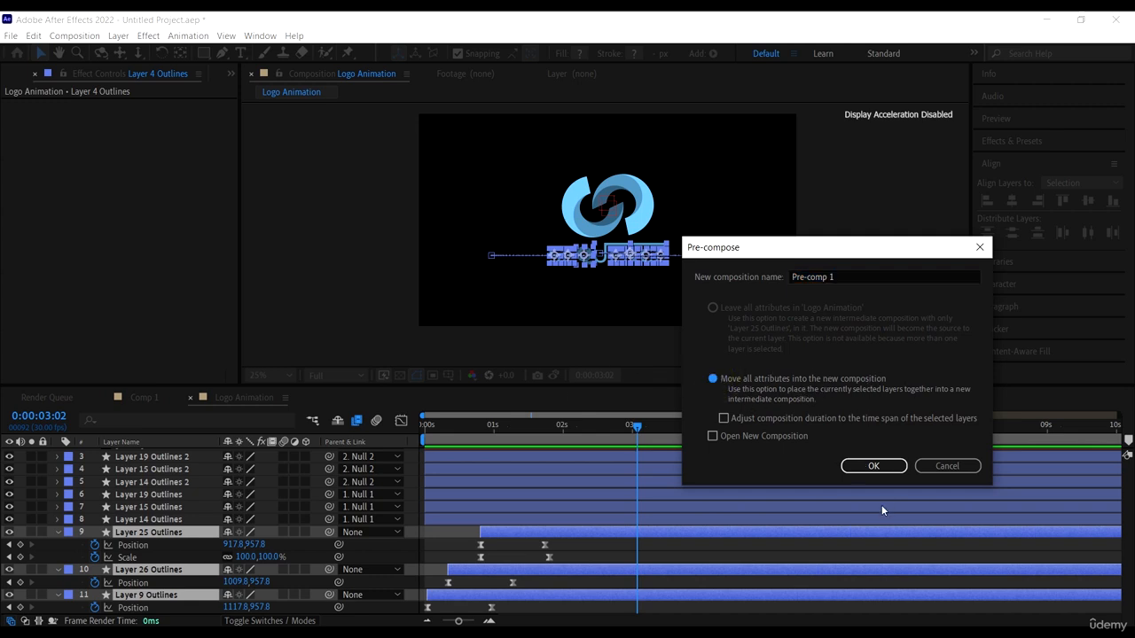
{"action": "left_click", "coordinate": [874, 467]}
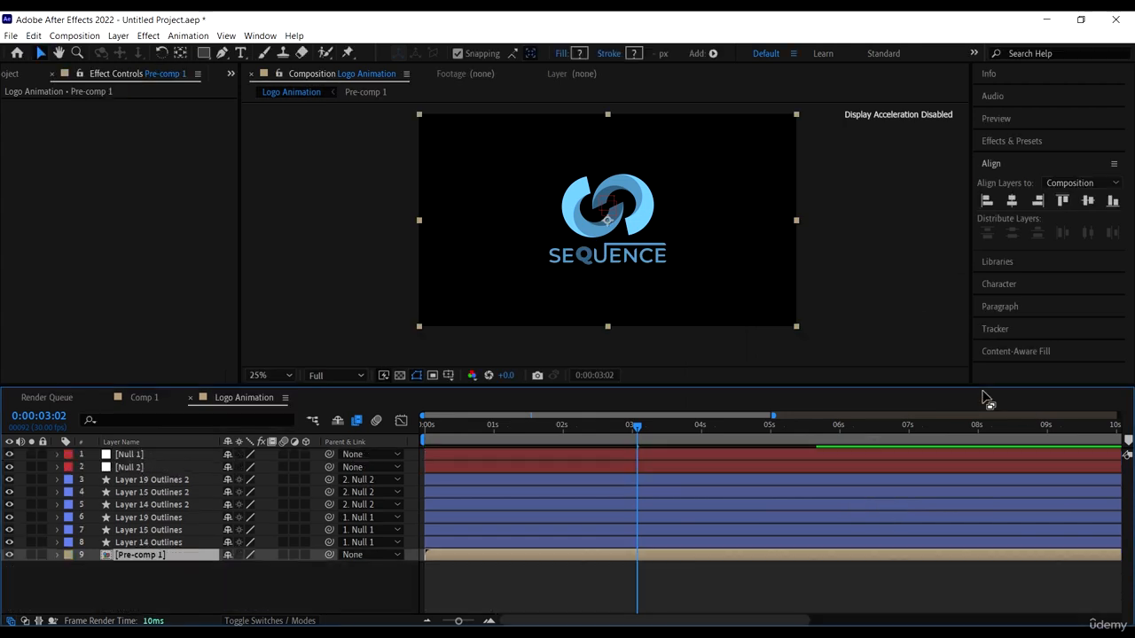
Preview the whole logo animation twice from the beginning, comparing the timing of the letters and the icon
{"action": "left_click_drag", "start_coordinate": [508, 427], "coordinate": [420, 433]}
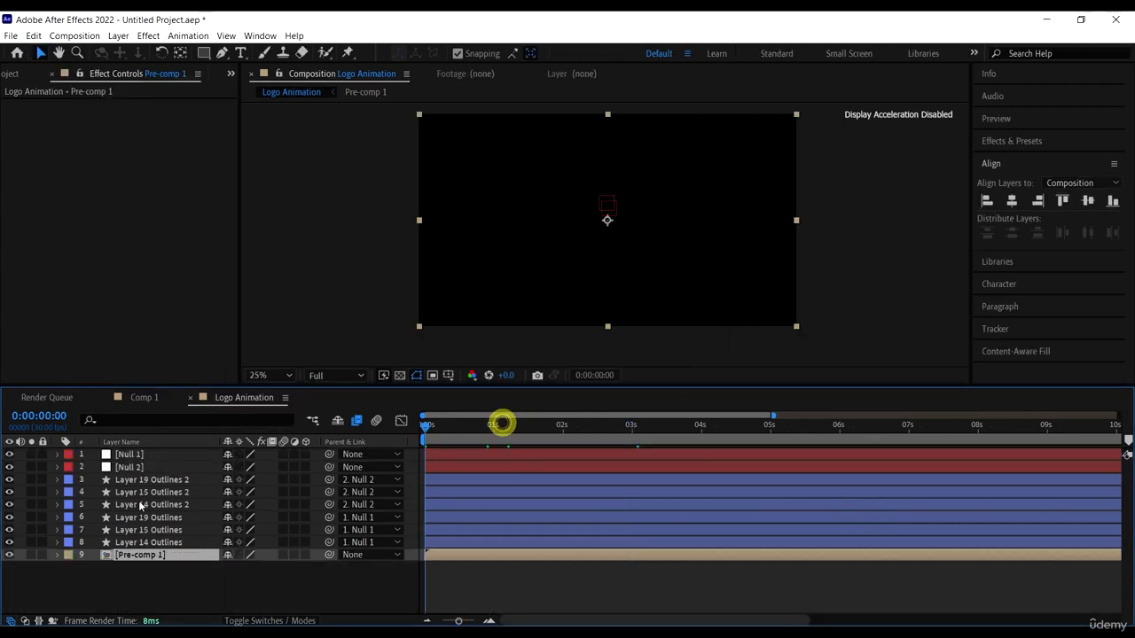
{"action": "key", "text": "space"}
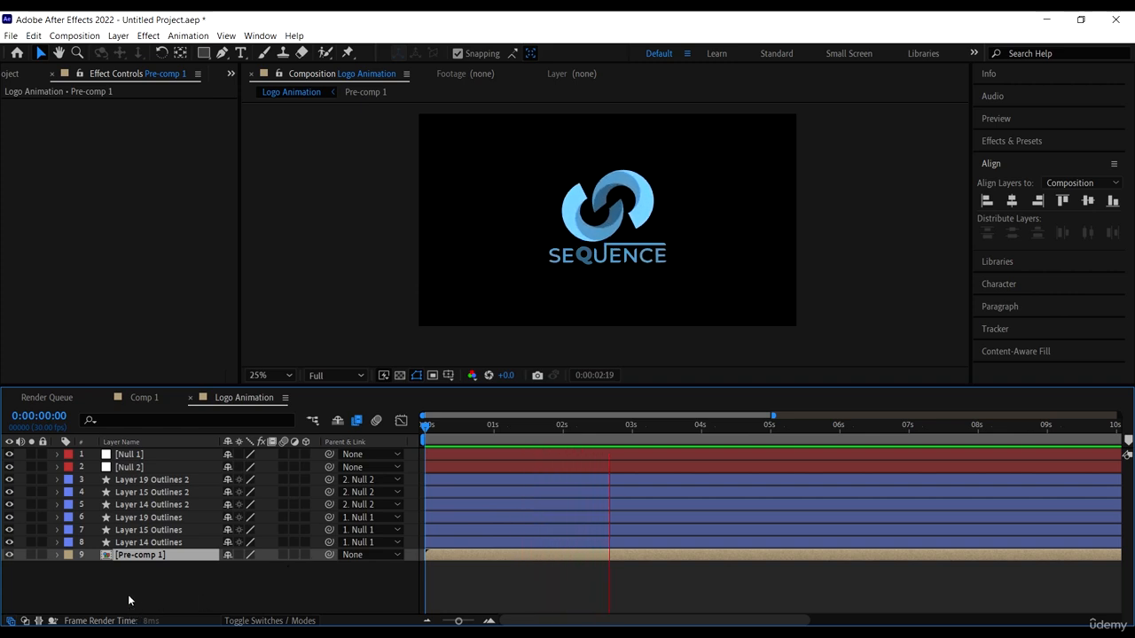
{"action": "key", "text": "space"}
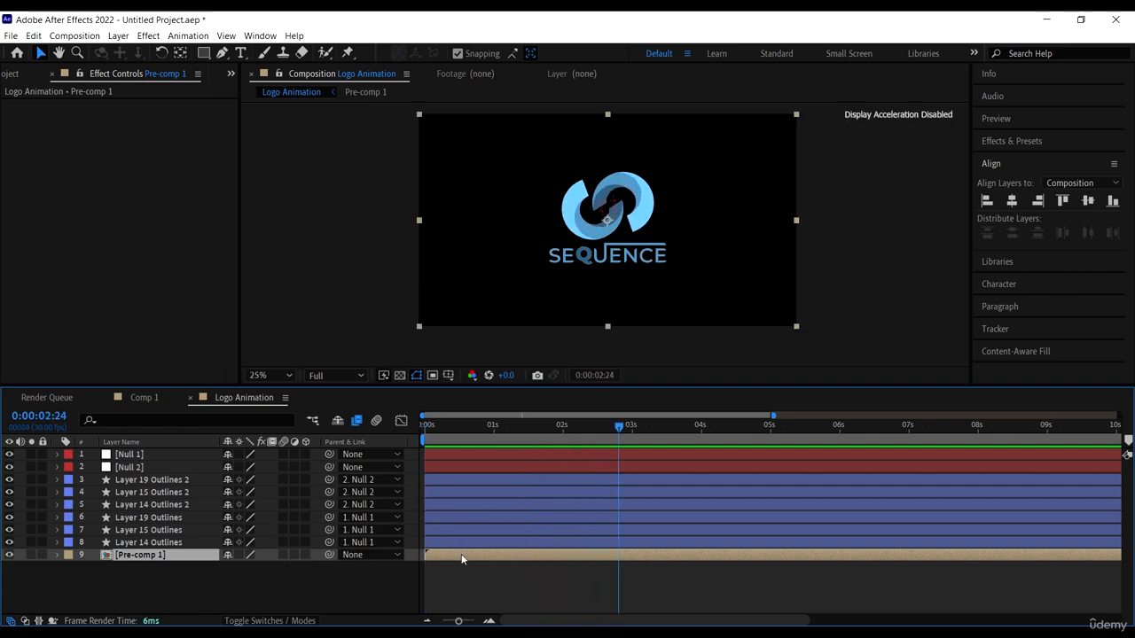
{"action": "left_click", "coordinate": [459, 555]}
{"action": "left_click_drag", "start_coordinate": [585, 424], "coordinate": [427, 427]}
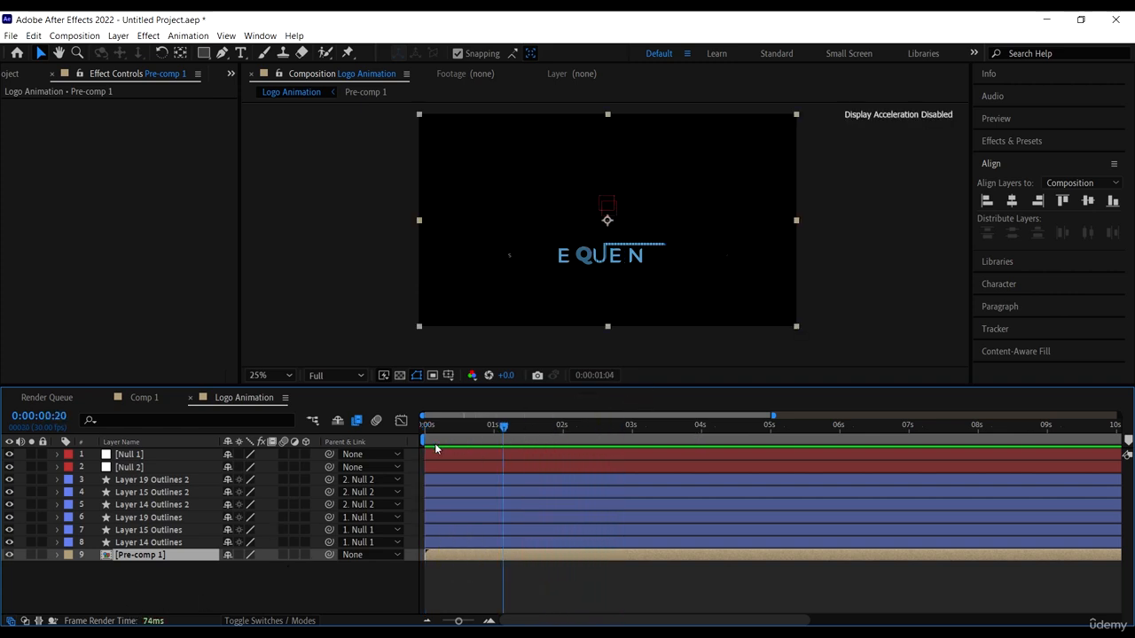
{"action": "key", "text": "space"}
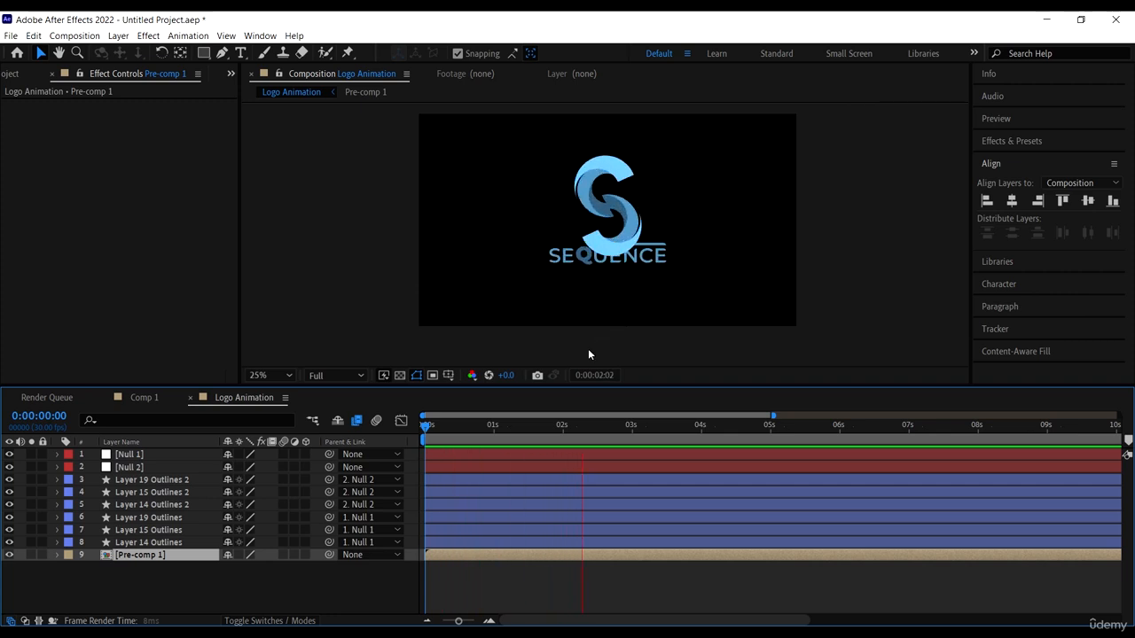
Select the layers from Null 1 to Layer 14 Outlines and shift them about one second earlier in the timeline
{"action": "left_click", "coordinate": [531, 456]}
{"action": "left_click", "coordinate": [515, 452]}
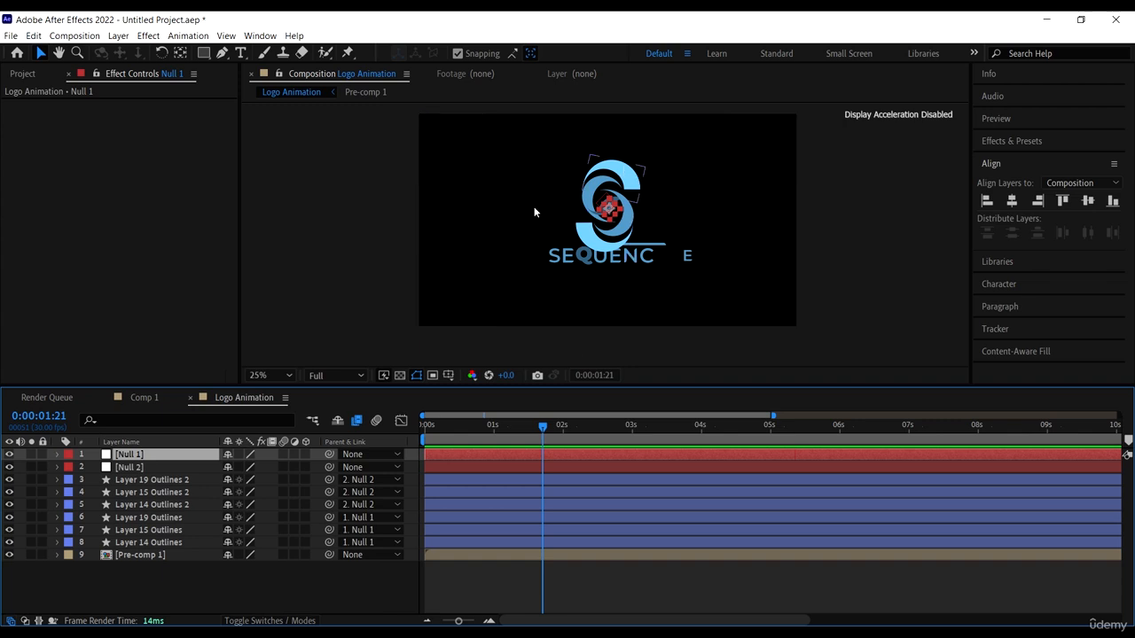
{"action": "left_click", "coordinate": [177, 542], "text": "shift"}
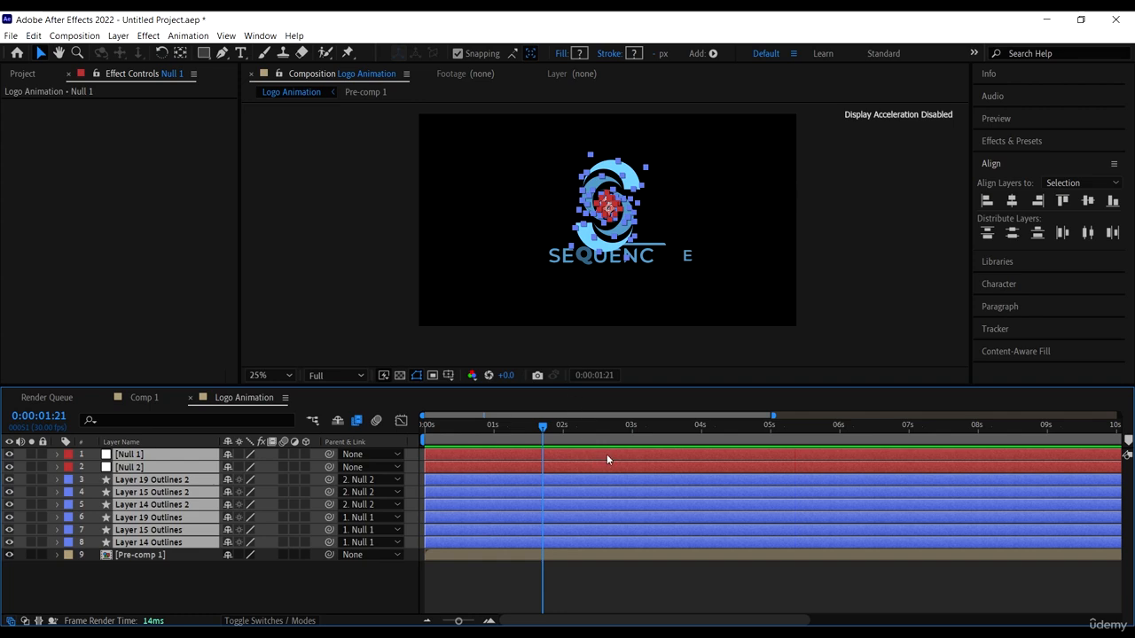
{"action": "left_click_drag", "start_coordinate": [609, 457], "coordinate": [554, 455]}
{"action": "left_click_drag", "start_coordinate": [503, 429], "coordinate": [423, 429]}
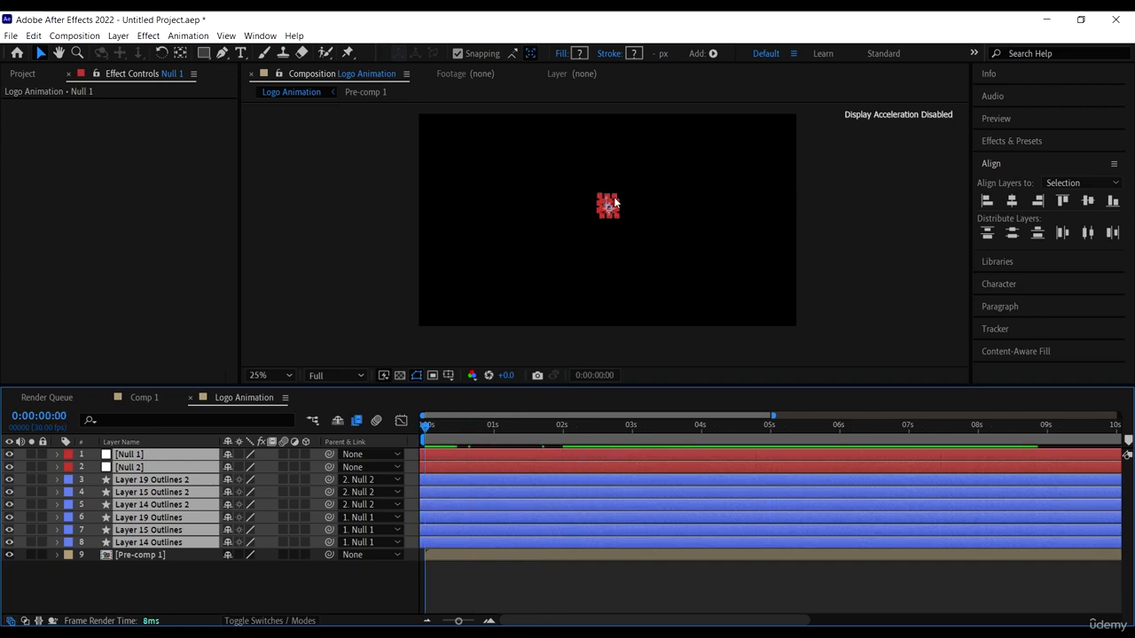
{"action": "scroll", "coordinate": [586, 215], "scroll_direction": "up", "scroll_amount": 3}
{"action": "scroll", "coordinate": [603, 206], "scroll_direction": "down", "scroll_amount": 4}
{"action": "left_click", "coordinate": [587, 457]}
{"action": "scroll", "coordinate": [633, 168], "scroll_direction": "up", "scroll_amount": 4}
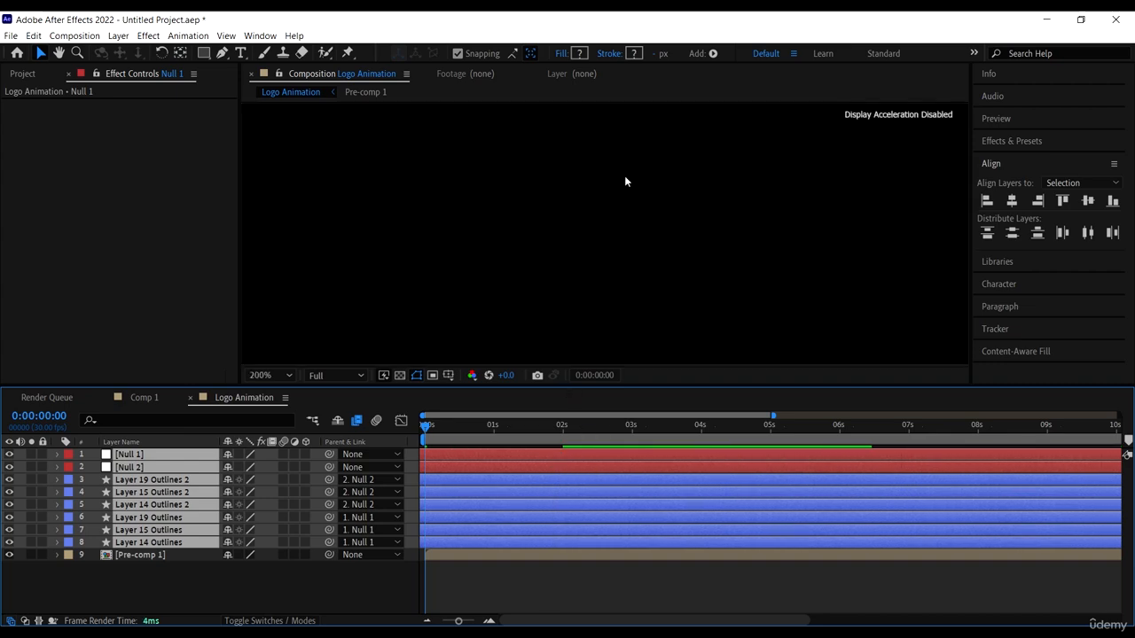
{"action": "scroll", "coordinate": [625, 181], "scroll_direction": "down", "scroll_amount": 3}
{"action": "scroll", "coordinate": [852, 557], "scroll_direction": "down", "scroll_amount": 2}
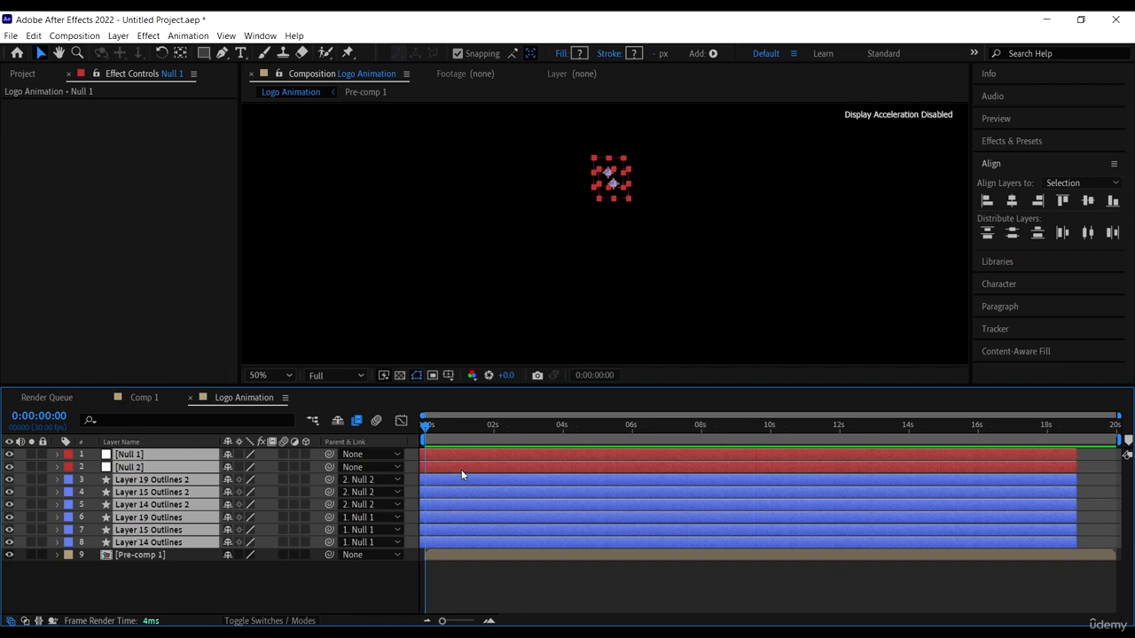
Fine-tune the timing of the selected icon layers so they end at about 19 seconds and preview from the beginning
{"action": "mouse_move", "coordinate": [460, 467]}
{"action": "left_mouse_down"}
{"action": "mouse_move", "coordinate": [431, 464]}
{"action": "mouse_move", "coordinate": [445, 471]}
{"action": "left_mouse_up"}
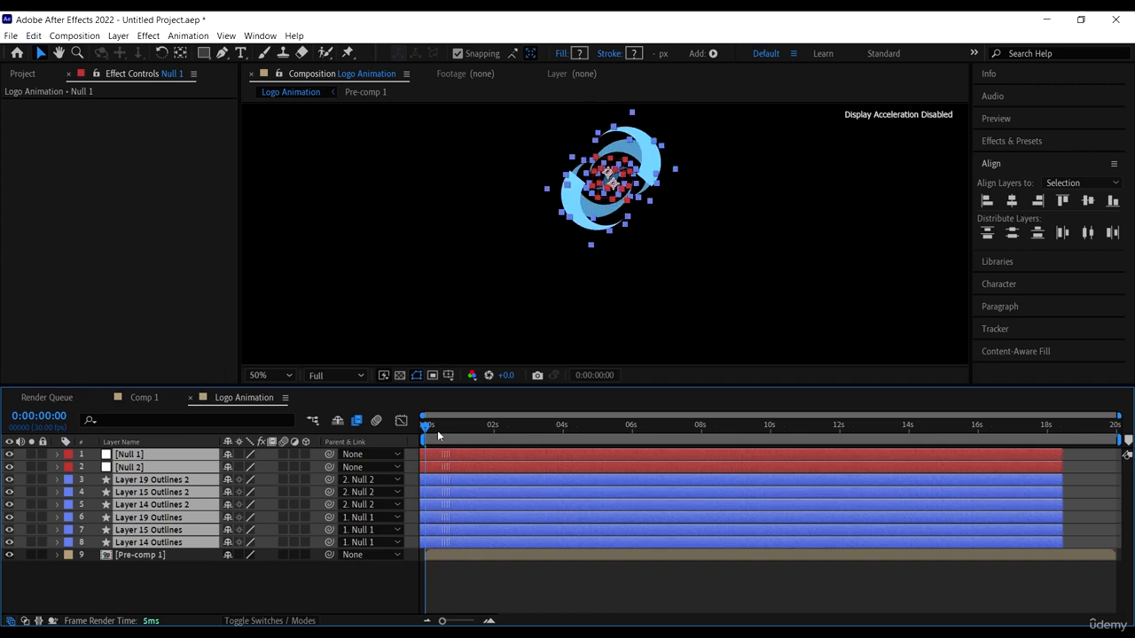
{"action": "left_click_drag", "start_coordinate": [433, 427], "coordinate": [352, 423]}
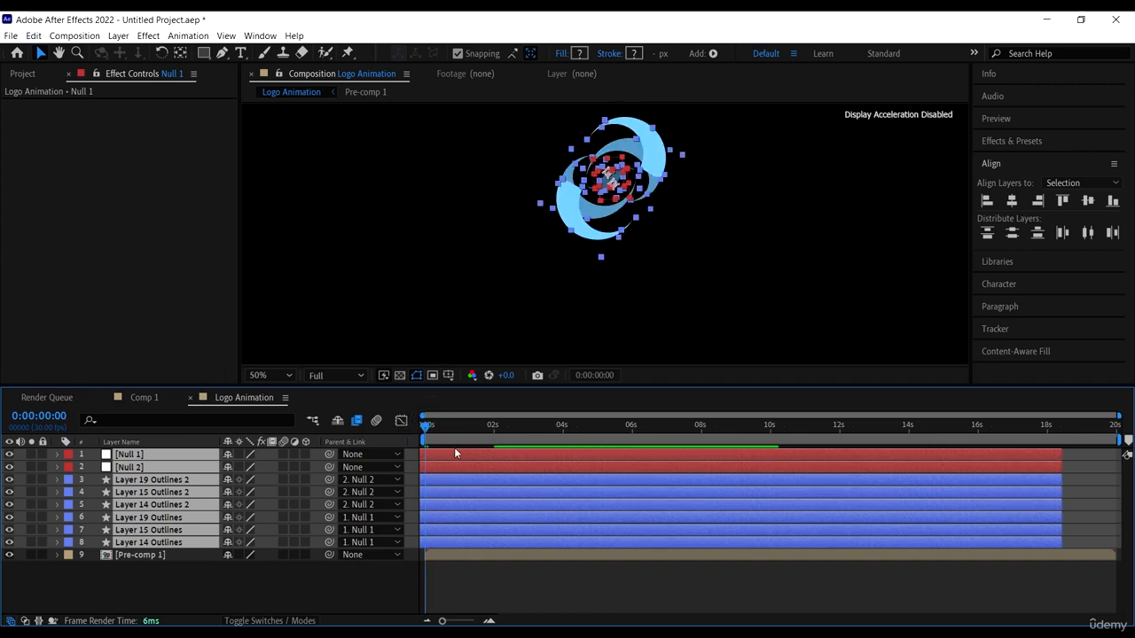
{"action": "mouse_move", "coordinate": [452, 455]}
{"action": "left_mouse_down"}
{"action": "mouse_move", "coordinate": [467, 464]}
{"action": "mouse_move", "coordinate": [474, 454]}
{"action": "left_mouse_up"}
{"action": "scroll", "coordinate": [555, 246], "scroll_direction": "down", "scroll_amount": 4}
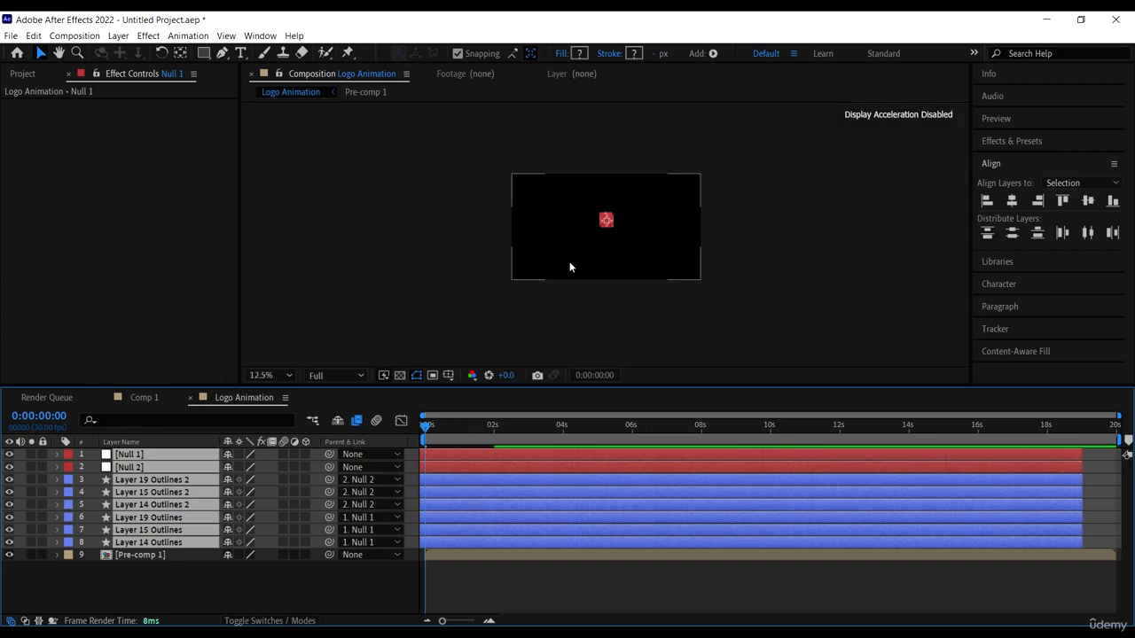
{"action": "key", "text": "space"}
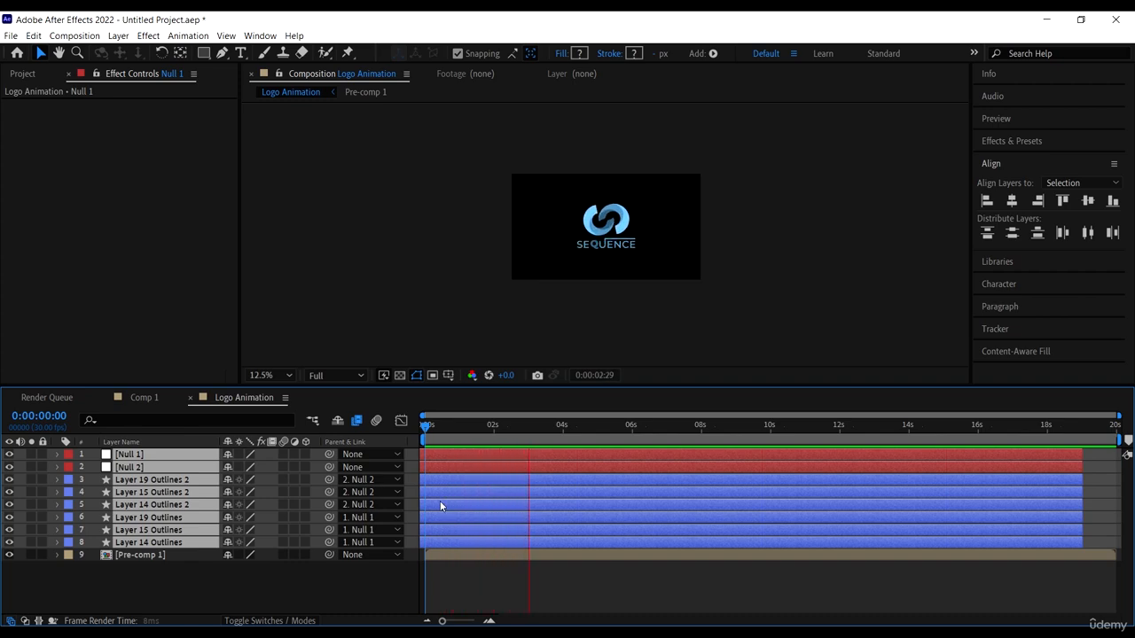
{"action": "key", "text": "space"}
{"action": "left_click_drag", "start_coordinate": [461, 426], "coordinate": [408, 436]}
{"action": "key", "text": "space"}
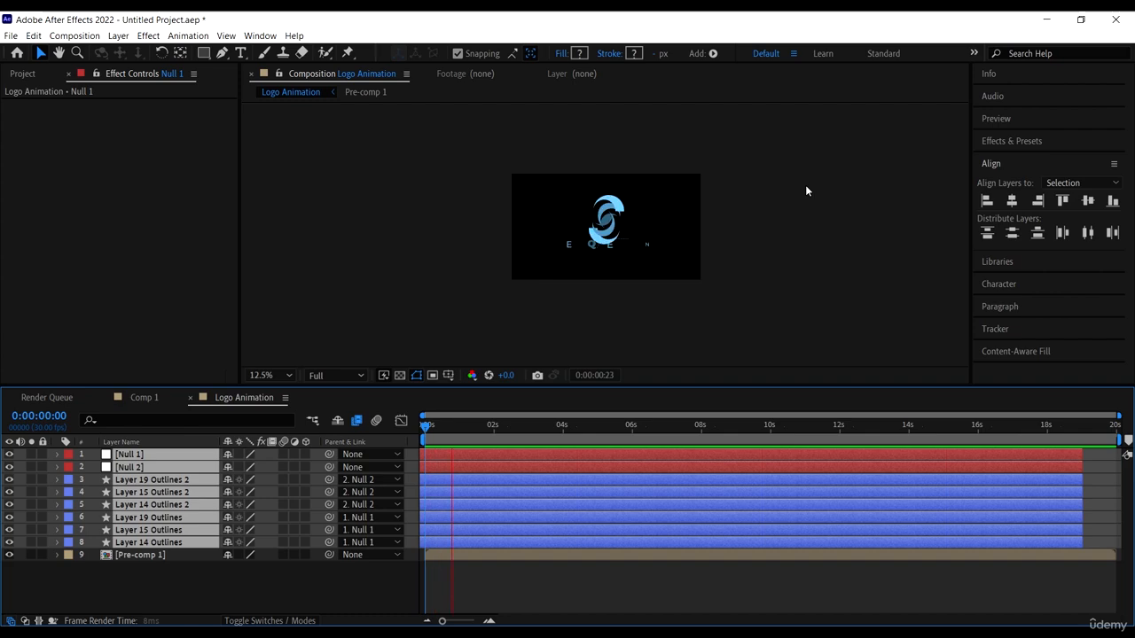
{"action": "key", "text": "space"}
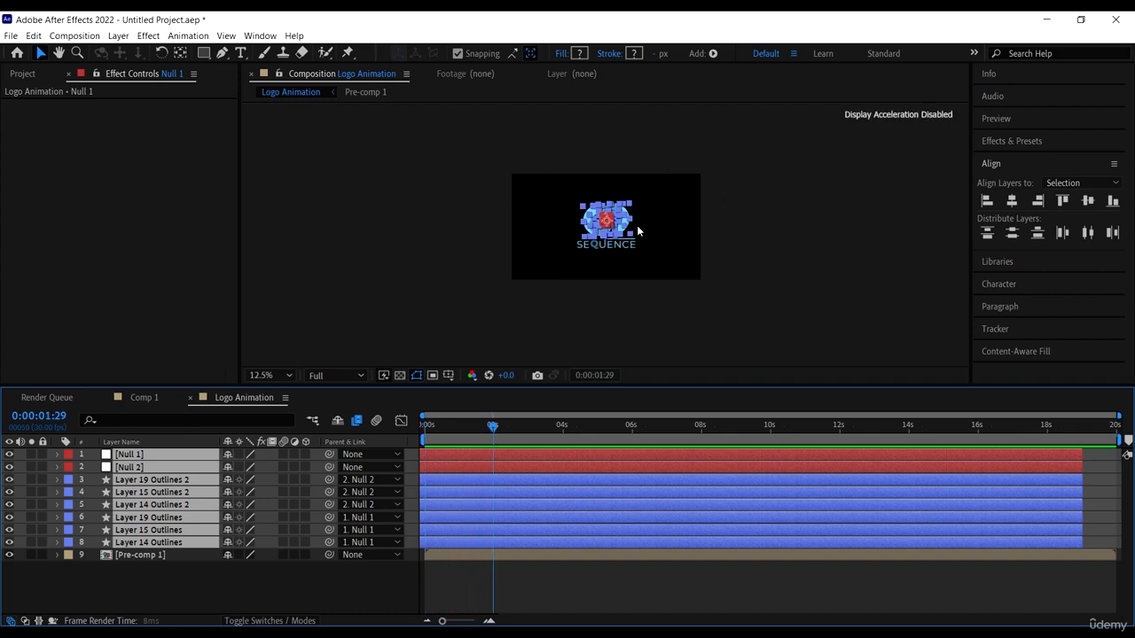
Shift Pre-comp 1 later to start at about 0.9 seconds and preview the logo animation from the beginning
{"action": "key", "text": "period"}
{"action": "left_click_drag", "start_coordinate": [458, 552], "coordinate": [488, 557]}
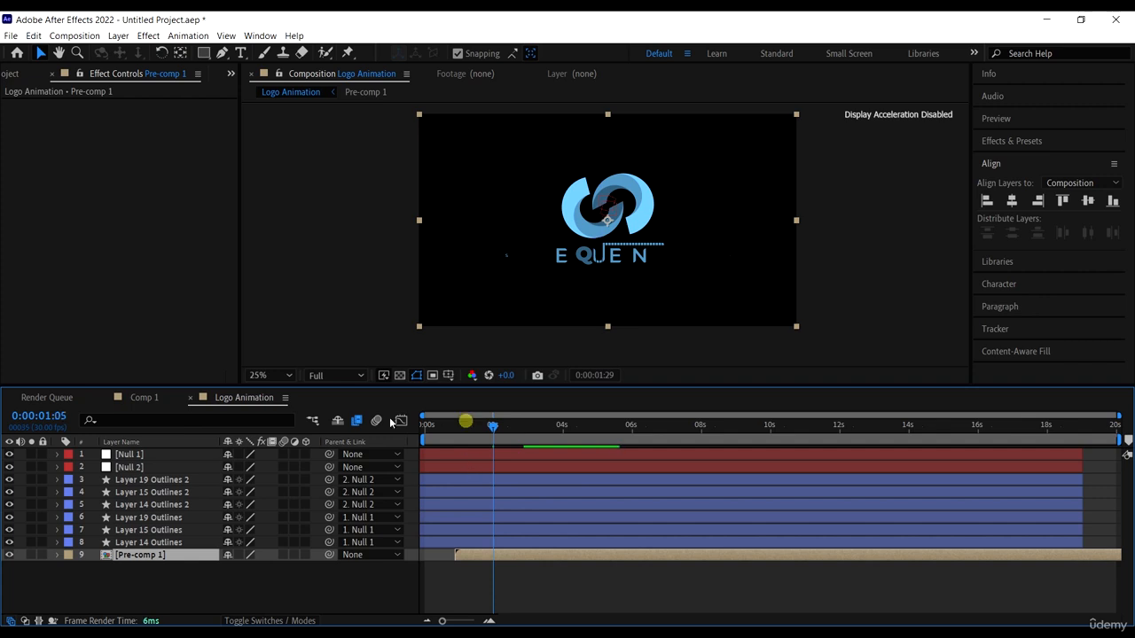
{"action": "key", "text": "space"}
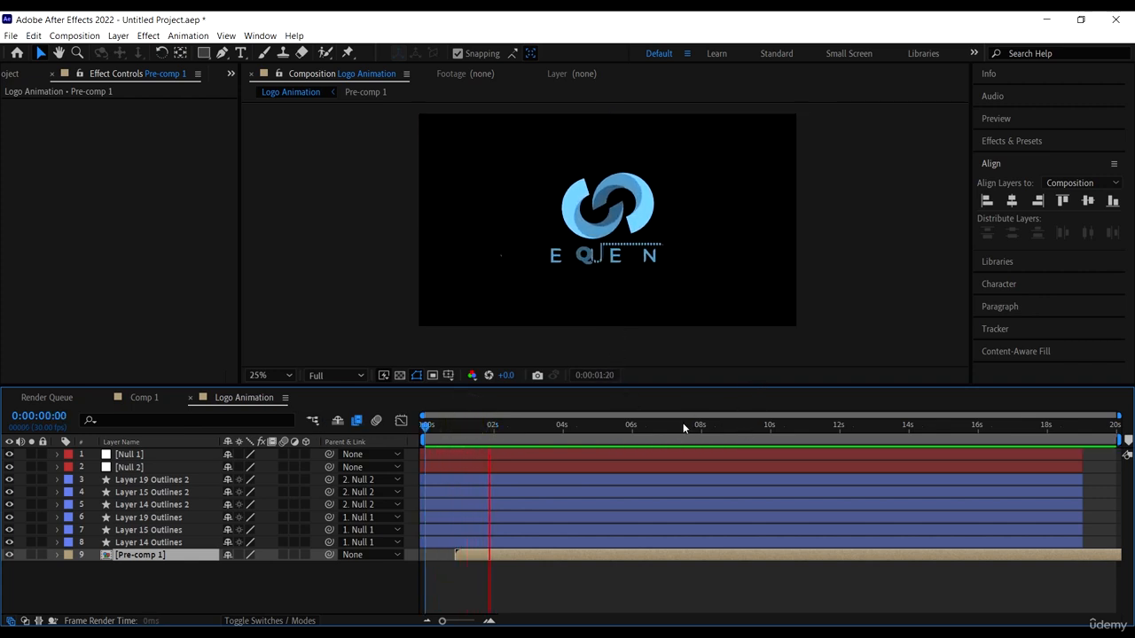
{"action": "key", "text": "space"}
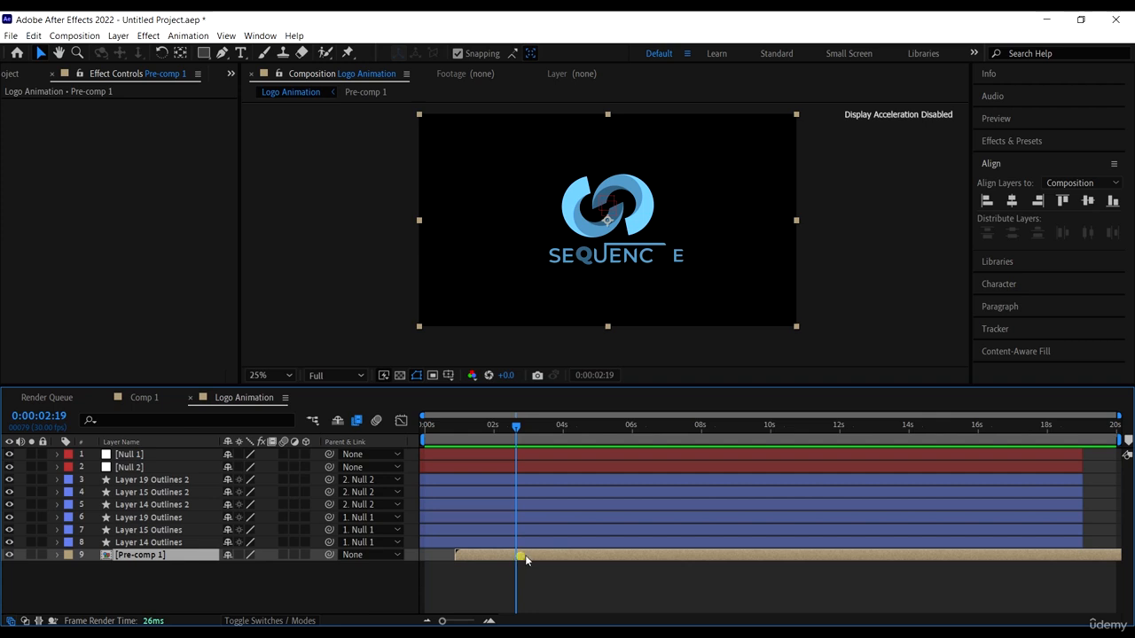
Move Pre-comp 1 about half a second later to start at about 1.4 seconds and preview the animation
{"action": "left_click_drag", "start_coordinate": [525, 559], "coordinate": [540, 562]}
{"action": "left_click", "coordinate": [560, 426]}
{"action": "key", "text": "space"}
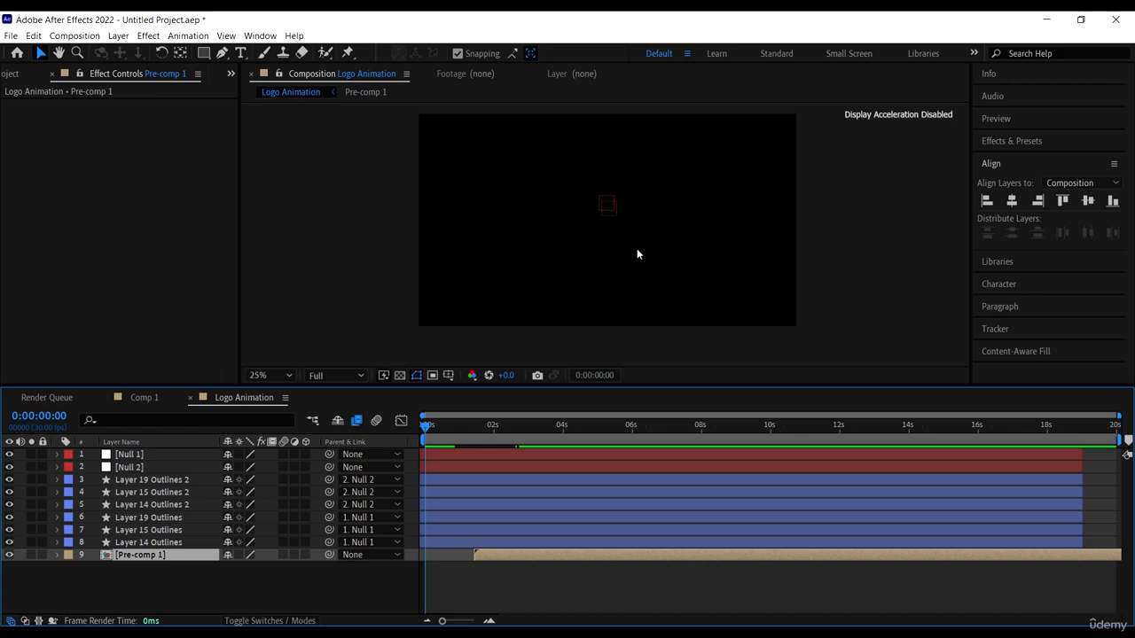
{"action": "key", "text": "space"}
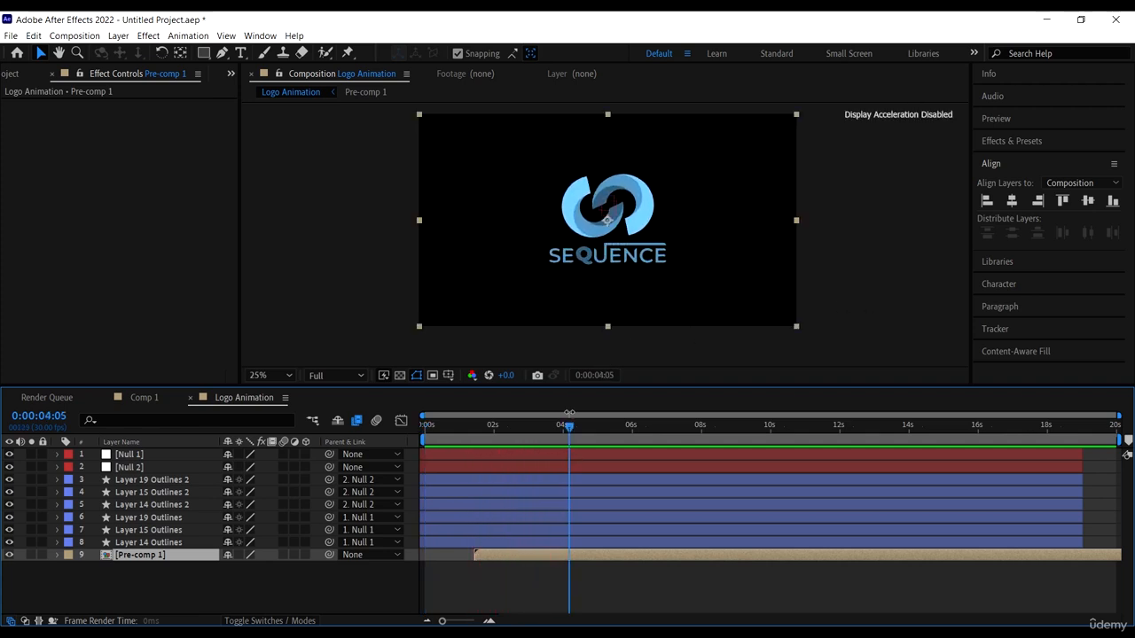
{"action": "key", "text": "space"}
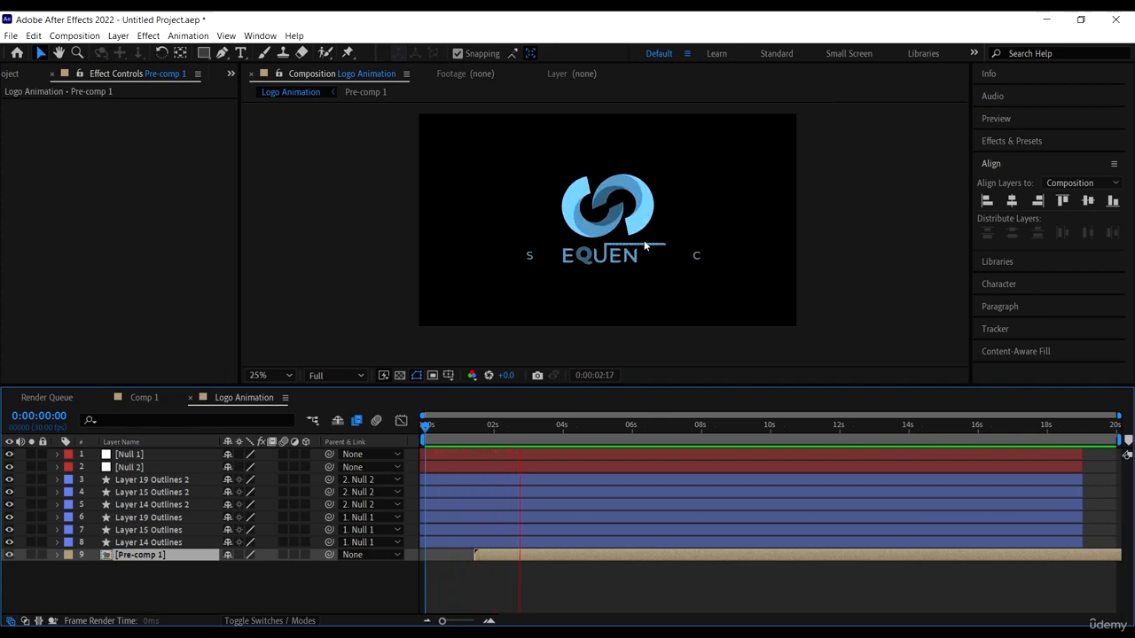
Replay the animation from the beginning and nudge Pre-comp 1 slightly later to start at about 1.5 seconds
{"action": "left_click", "coordinate": [499, 424]}
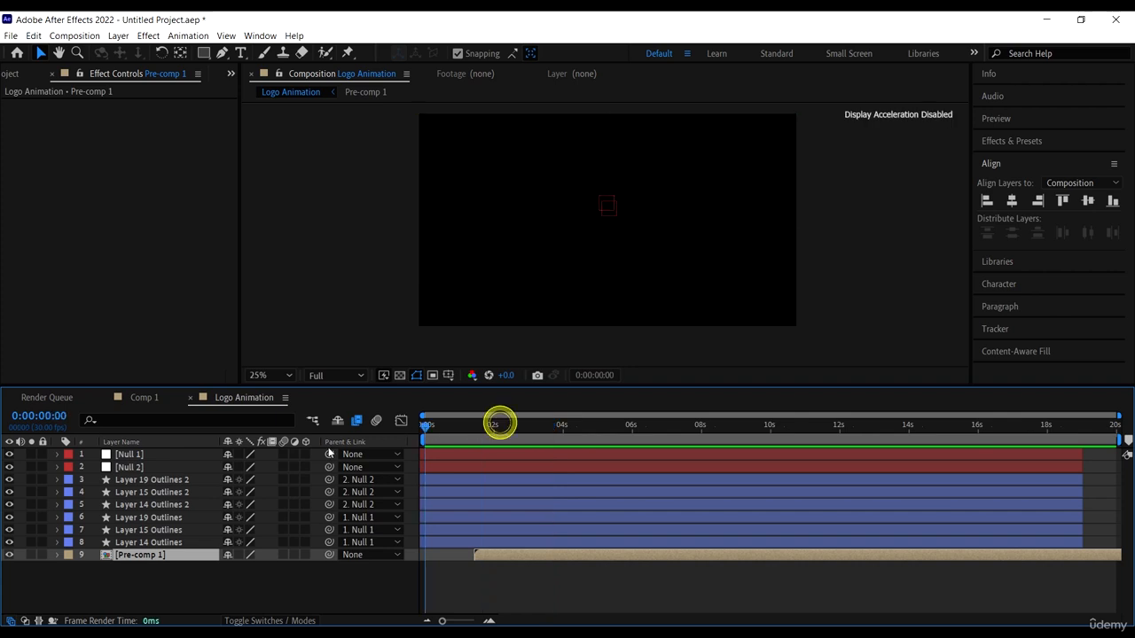
{"action": "key", "text": "space"}
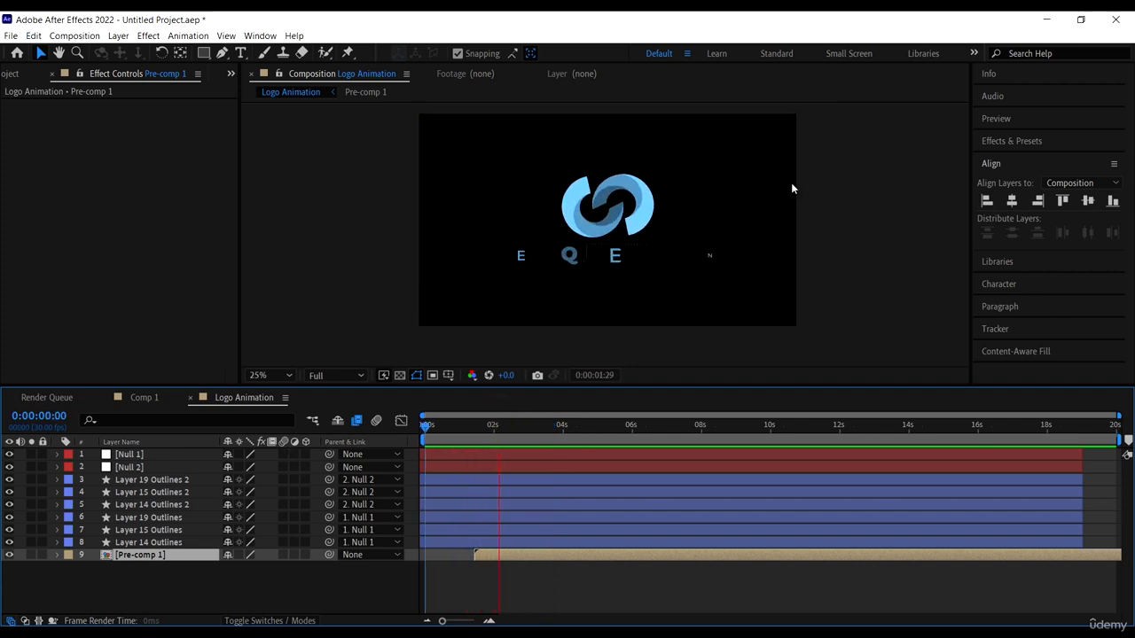
{"action": "key", "text": "space"}
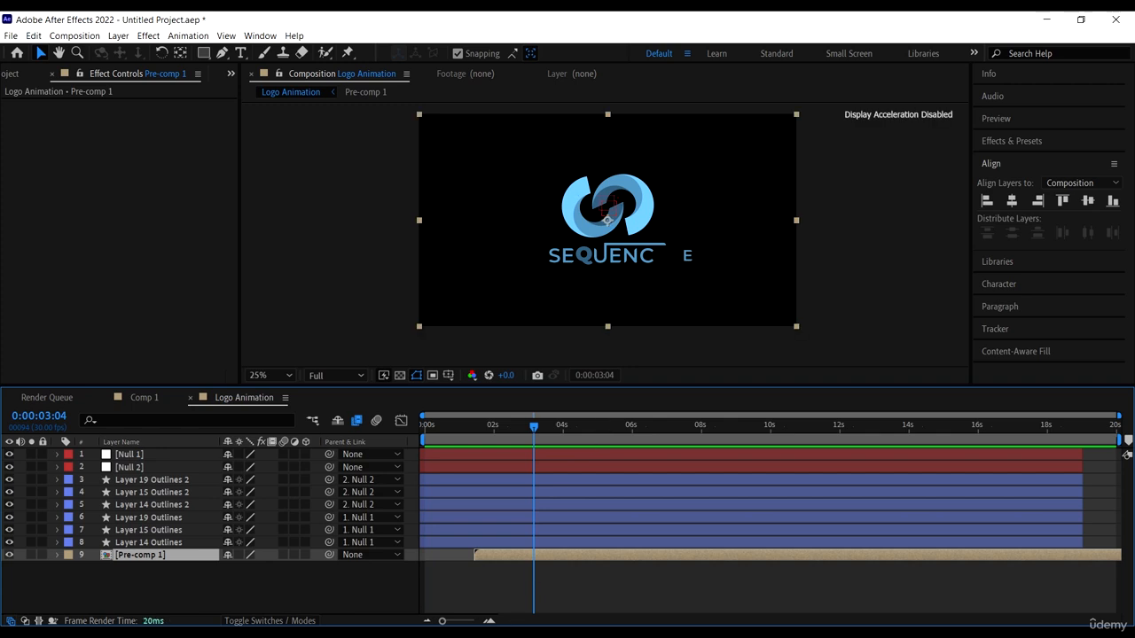
{"action": "left_click_drag", "start_coordinate": [483, 557], "coordinate": [485, 556]}
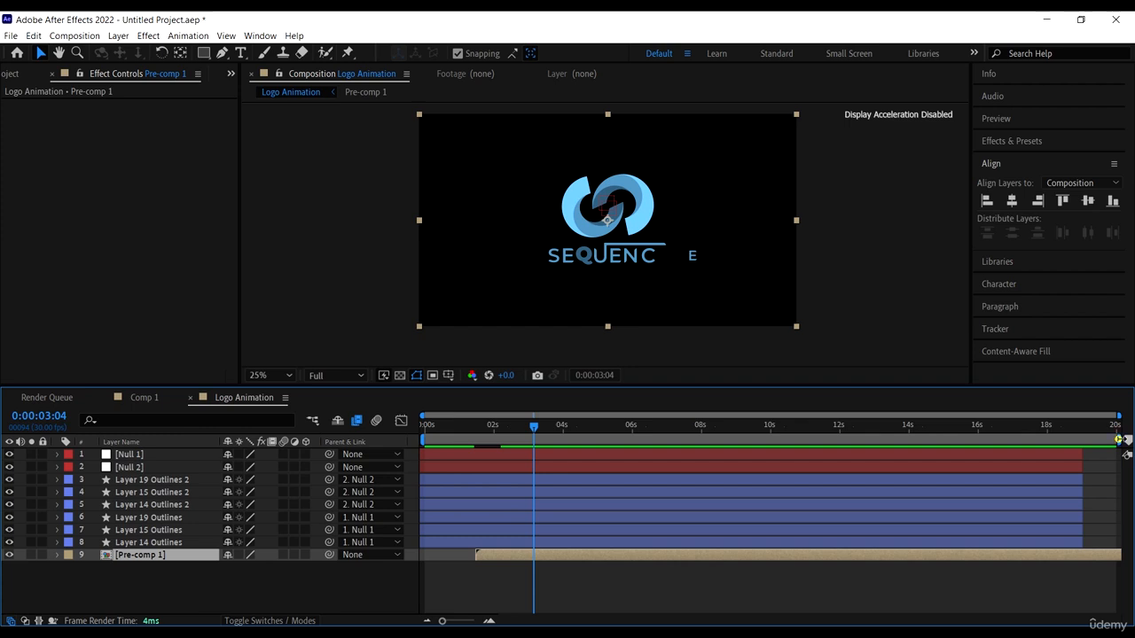
Shorten the Logo Animation work area to end at 10 seconds and trim the composition to it
{"action": "mouse_move", "coordinate": [1119, 440]}
{"action": "left_mouse_down"}
{"action": "mouse_move", "coordinate": [1068, 443]}
{"action": "mouse_move", "coordinate": [1082, 441]}
{"action": "mouse_move", "coordinate": [1074, 457]}
{"action": "left_mouse_up"}
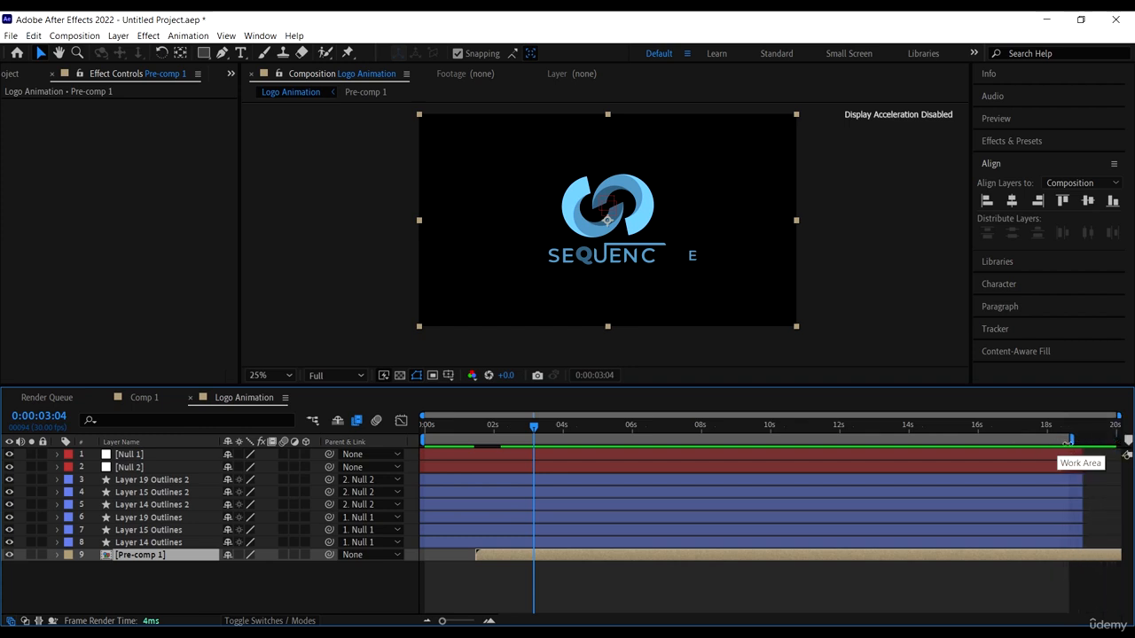
{"action": "mouse_move", "coordinate": [1070, 438]}
{"action": "left_mouse_down"}
{"action": "mouse_move", "coordinate": [595, 421]}
{"action": "mouse_move", "coordinate": [615, 437]}
{"action": "left_mouse_up"}
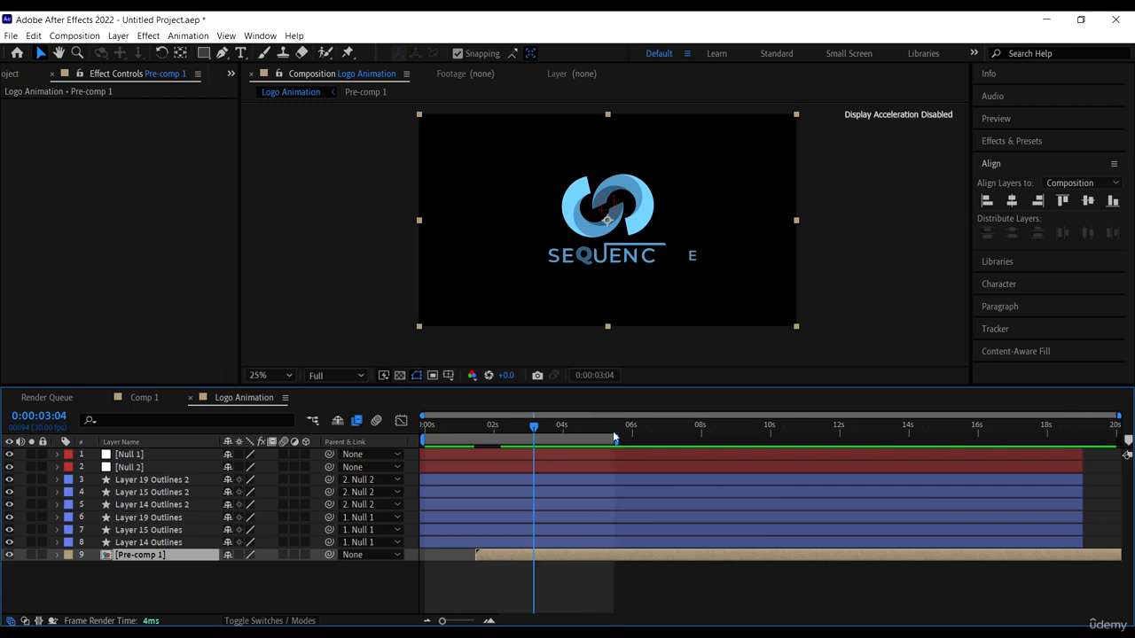
{"action": "mouse_move", "coordinate": [543, 431]}
{"action": "left_mouse_down"}
{"action": "mouse_move", "coordinate": [601, 426]}
{"action": "mouse_move", "coordinate": [661, 450]}
{"action": "left_mouse_up"}
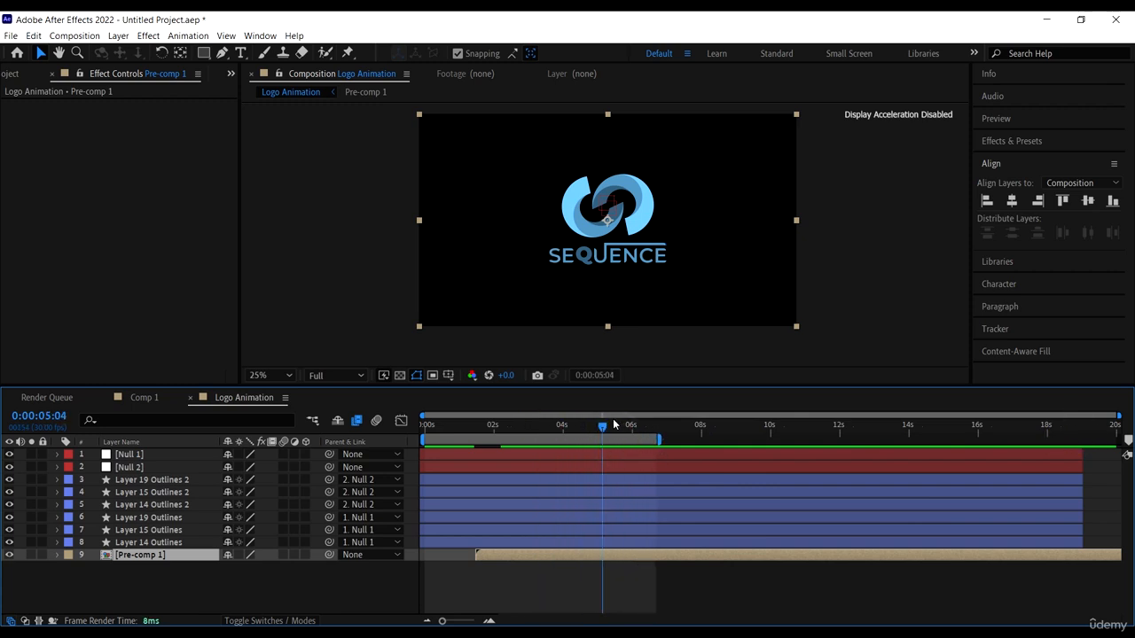
{"action": "mouse_move", "coordinate": [606, 429]}
{"action": "left_mouse_down"}
{"action": "mouse_move", "coordinate": [750, 448]}
{"action": "mouse_move", "coordinate": [774, 462]}
{"action": "mouse_move", "coordinate": [753, 457]}
{"action": "left_mouse_up"}
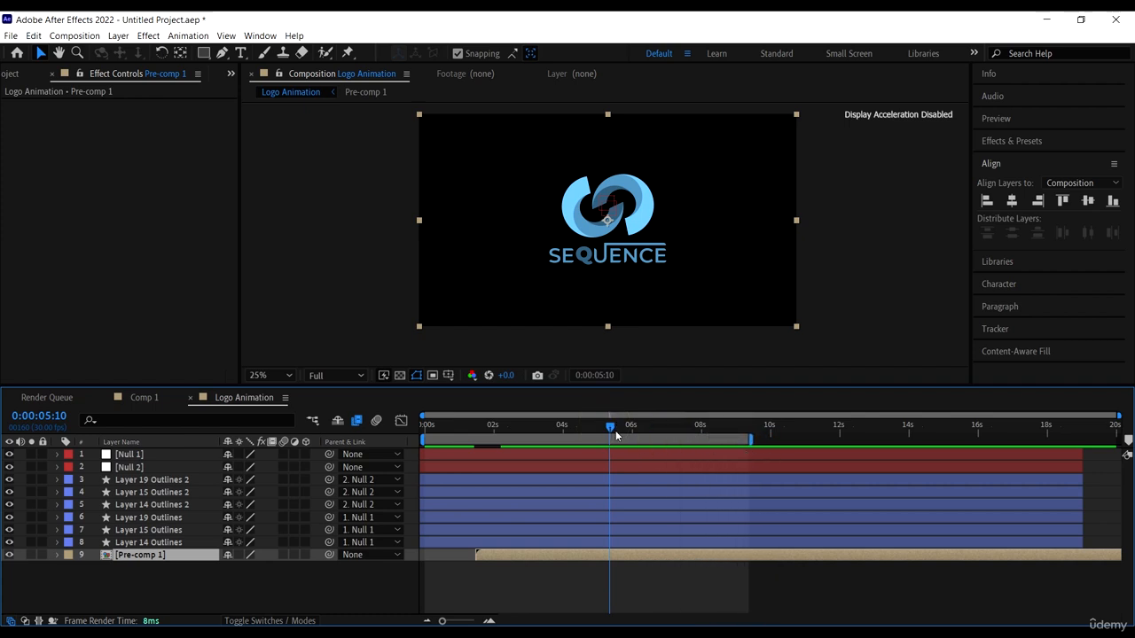
{"action": "mouse_move", "coordinate": [609, 428]}
{"action": "left_mouse_down"}
{"action": "mouse_move", "coordinate": [731, 427]}
{"action": "mouse_move", "coordinate": [777, 452]}
{"action": "left_mouse_up"}
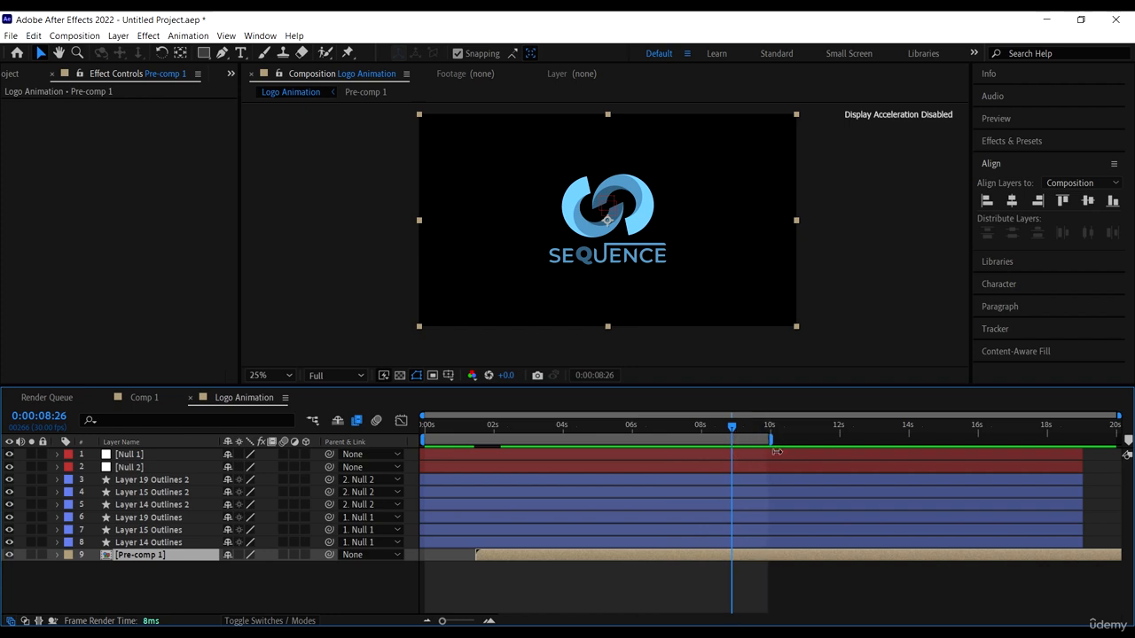
{"action": "right_click", "coordinate": [762, 441]}
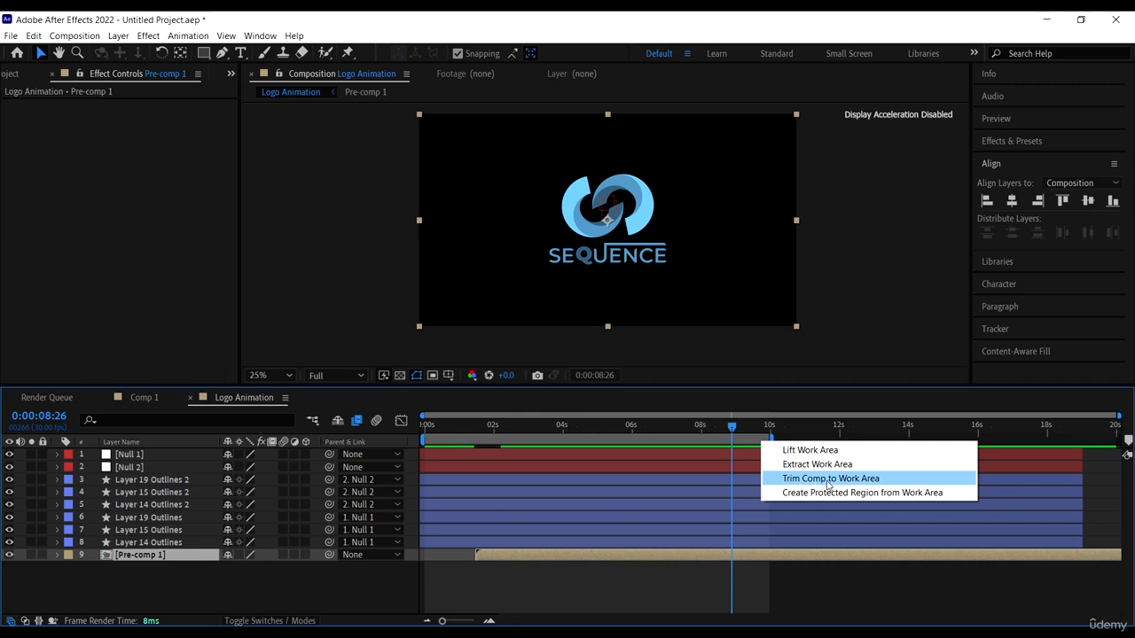
{"action": "left_click", "coordinate": [869, 479]}
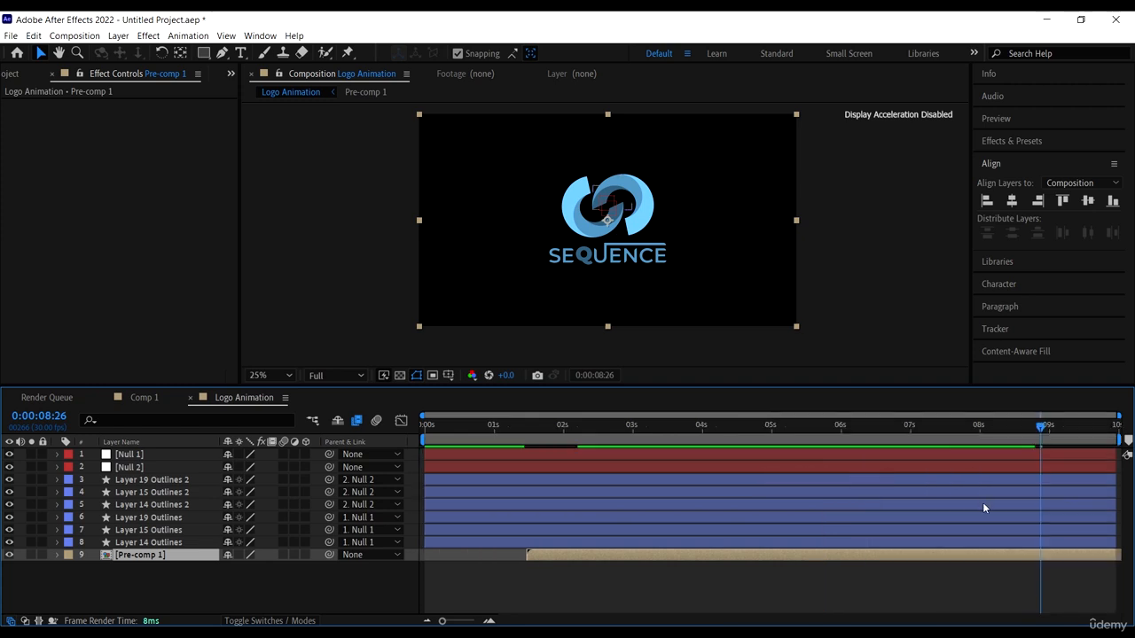
Scrub through the trimmed Logo Animation composition from its start to about 9 seconds
{"action": "left_click", "coordinate": [1105, 426]}
{"action": "key", "text": "Home"}
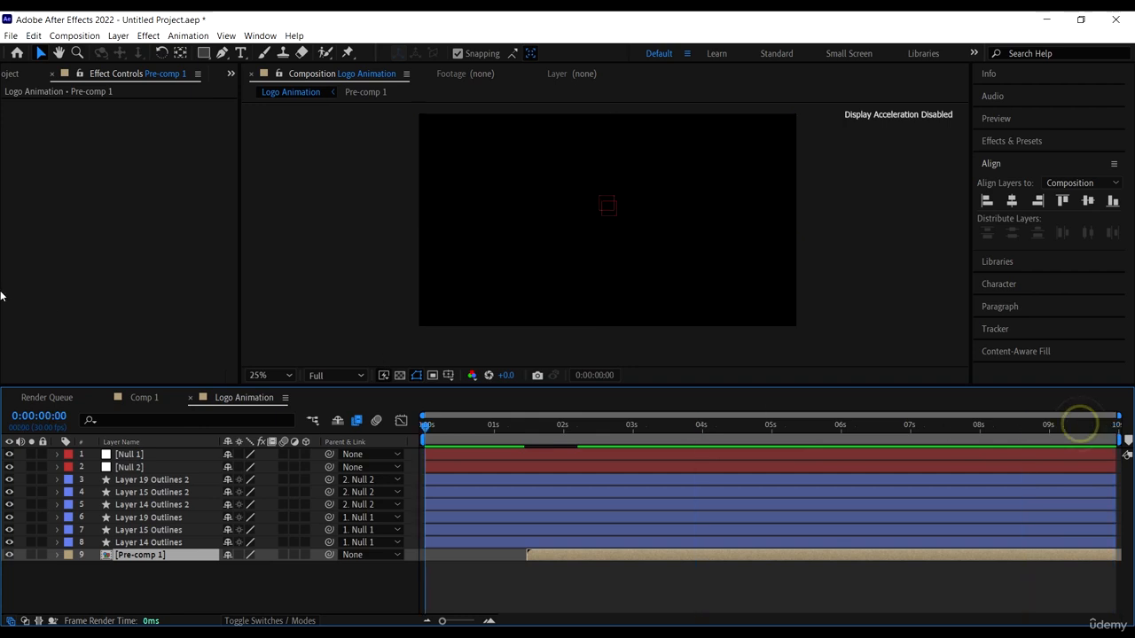
{"action": "left_click", "coordinate": [94, 36]}
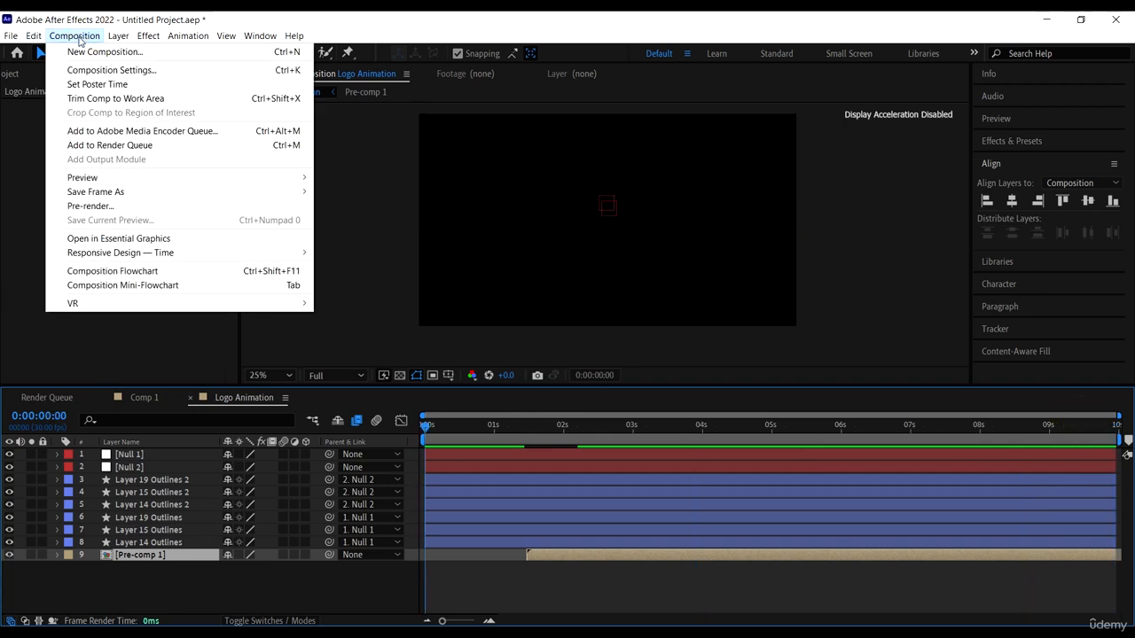
{"action": "left_click", "coordinate": [742, 435]}
{"action": "left_click_drag", "start_coordinate": [749, 428], "coordinate": [1075, 467]}
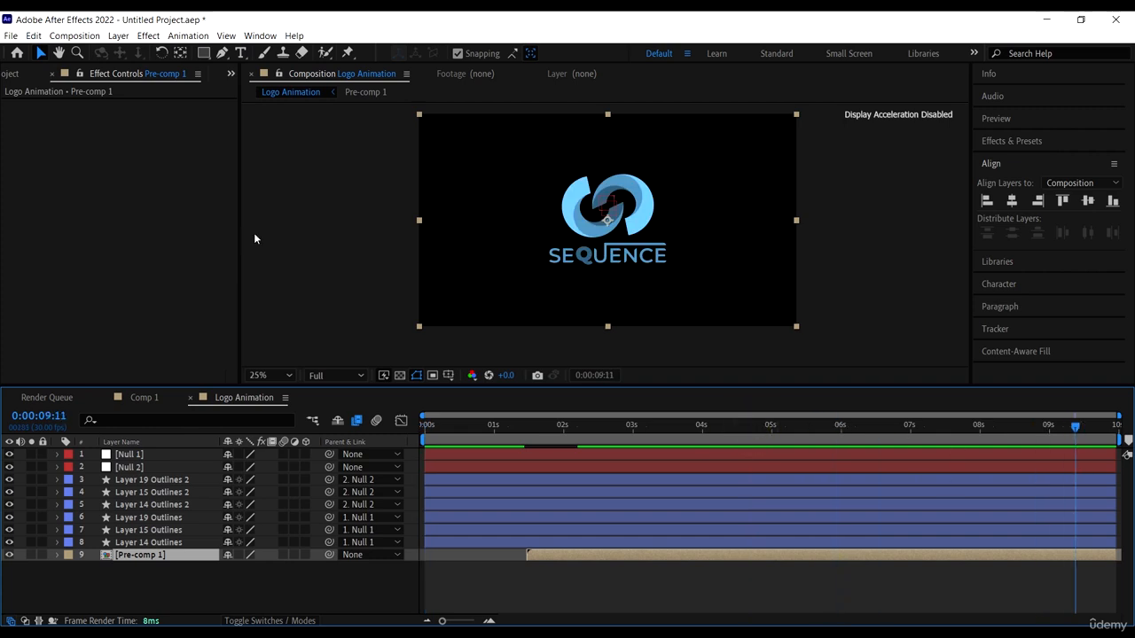
Switch to Comp 1 and add the Logo Animation composition to it as a layer starting at 0 seconds
{"action": "left_click", "coordinate": [158, 402]}
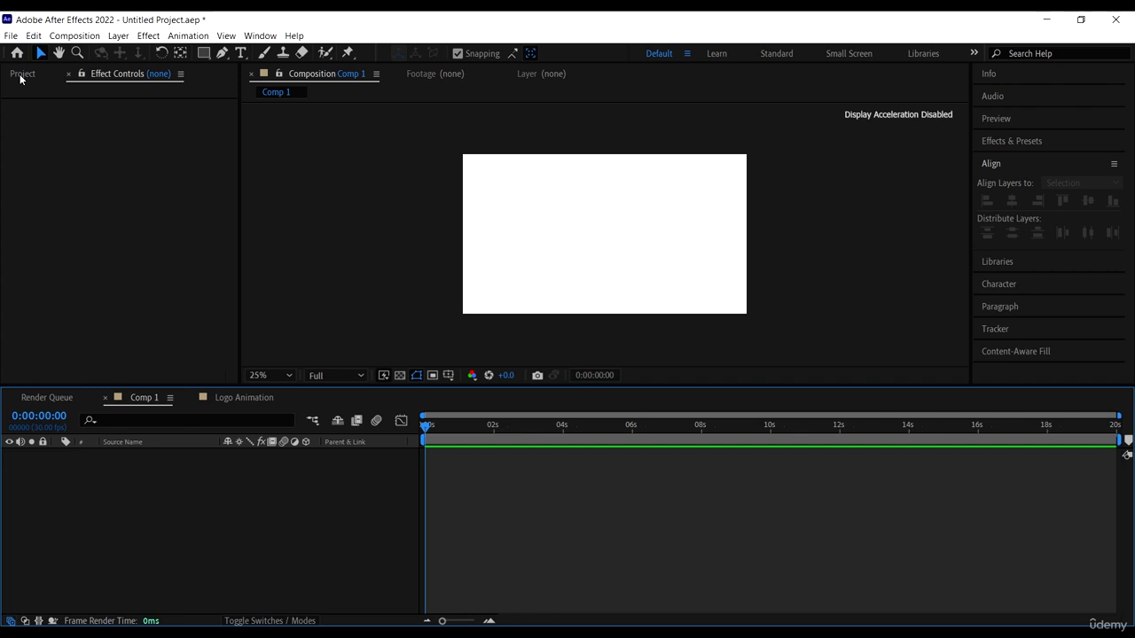
{"action": "left_click", "coordinate": [21, 75]}
{"action": "left_click", "coordinate": [46, 206]}
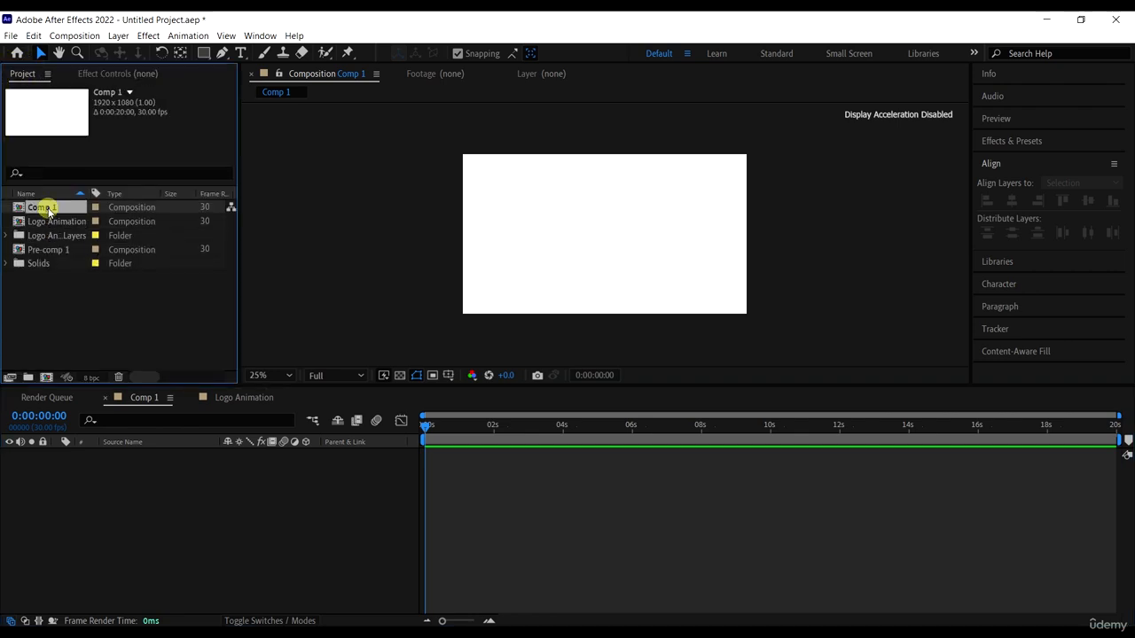
{"action": "left_click", "coordinate": [60, 222]}
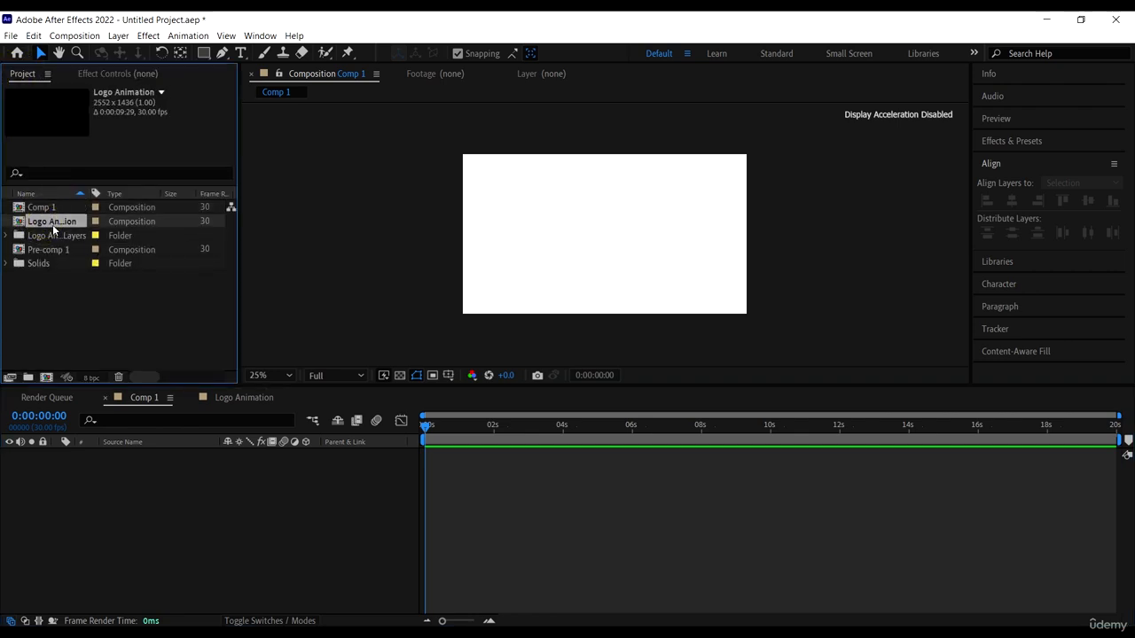
{"action": "left_click_drag", "start_coordinate": [53, 229], "coordinate": [68, 454]}
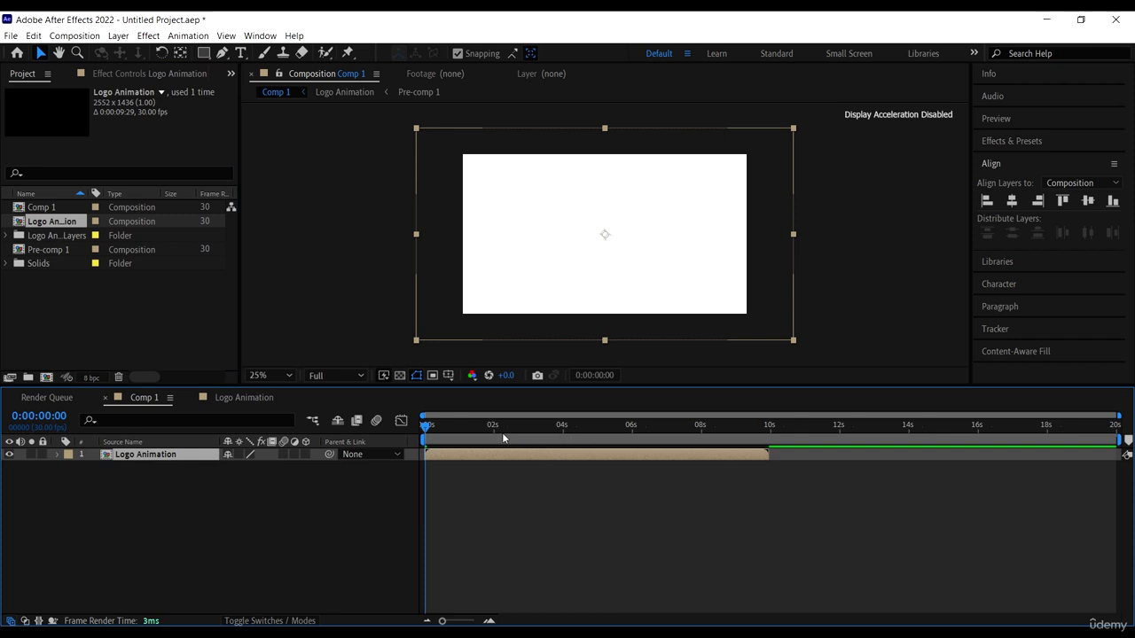
Scale the Logo Animation layer in Comp 1 to 69% and preview it from the beginning
{"action": "left_click_drag", "start_coordinate": [480, 423], "coordinate": [521, 425]}
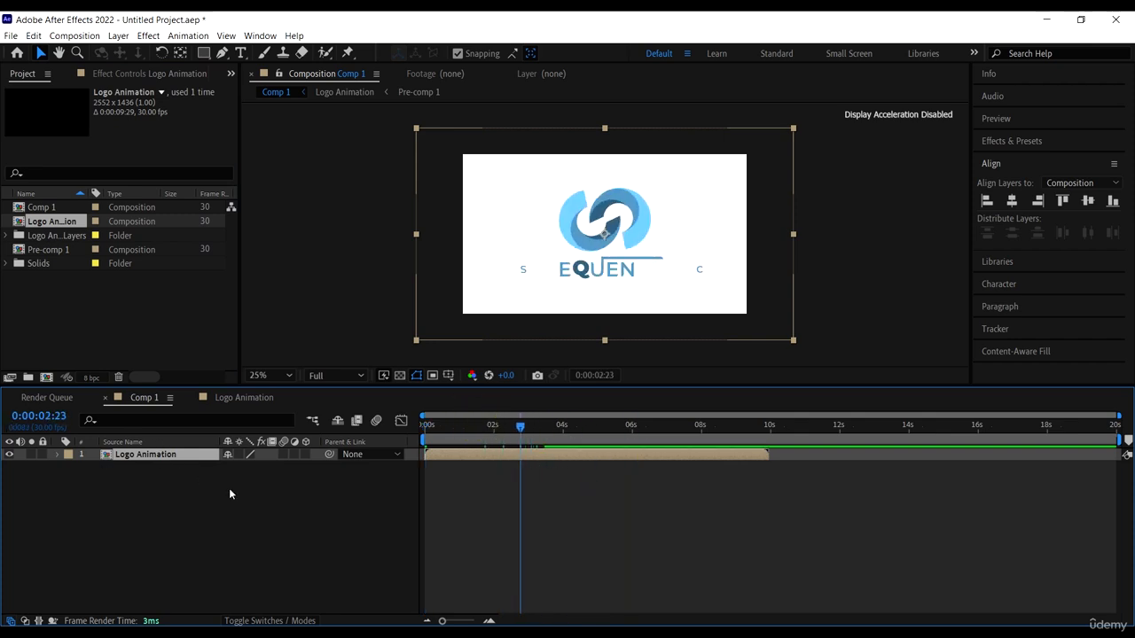
{"action": "key", "text": "s"}
{"action": "left_click_drag", "start_coordinate": [252, 475], "coordinate": [227, 468]}
{"action": "left_click", "coordinate": [470, 430]}
{"action": "key", "text": "Home"}
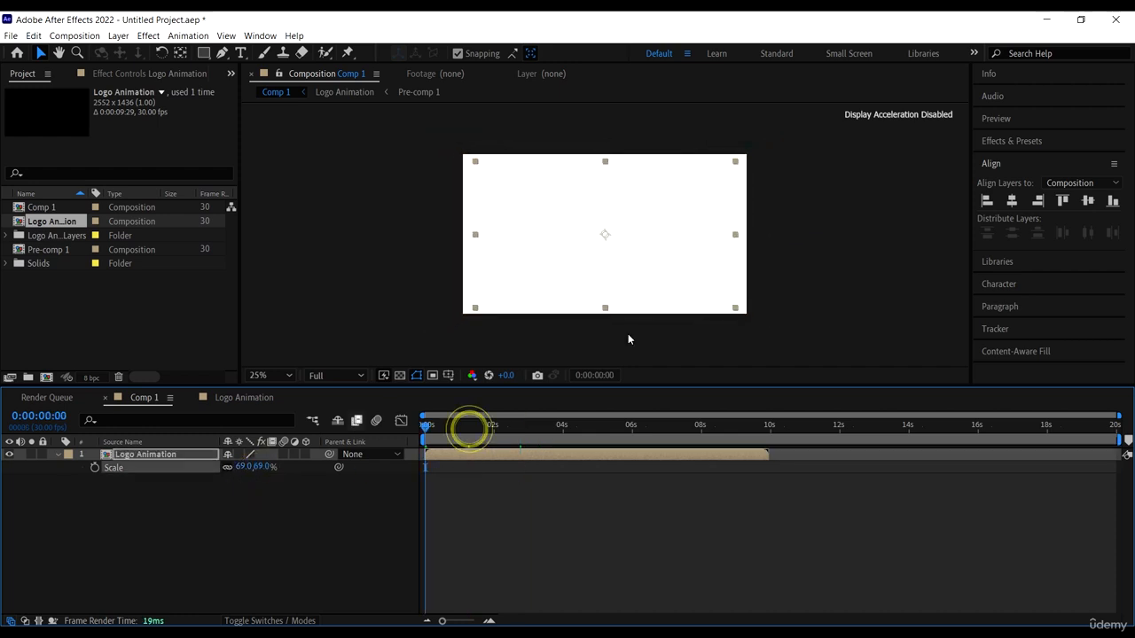
{"action": "key", "text": "space"}
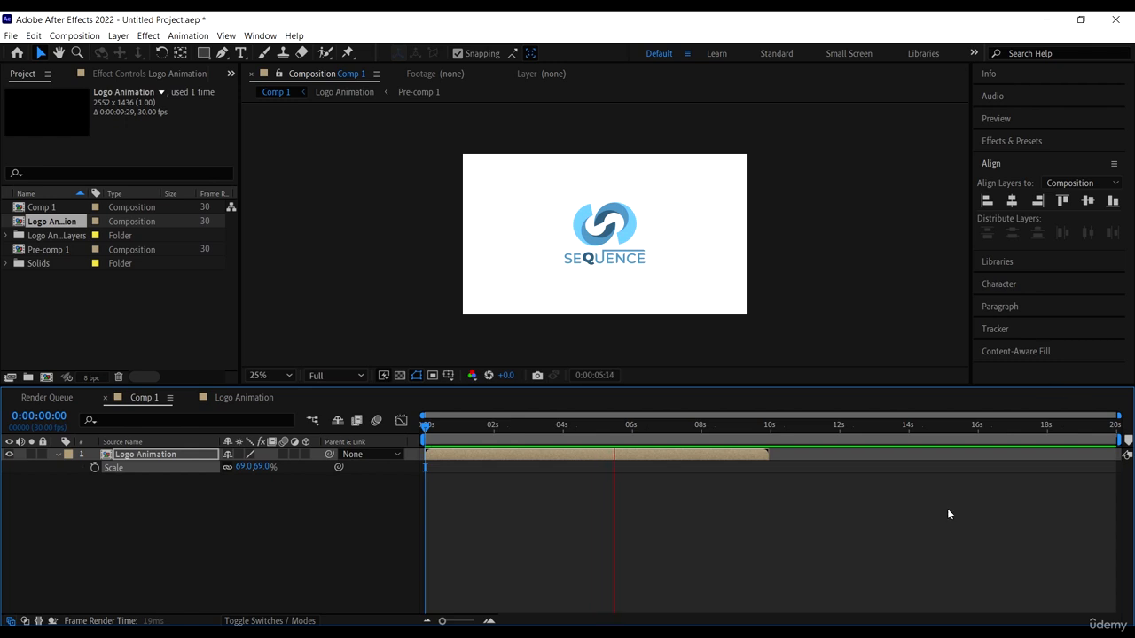
{"action": "left_click", "coordinate": [616, 431]}
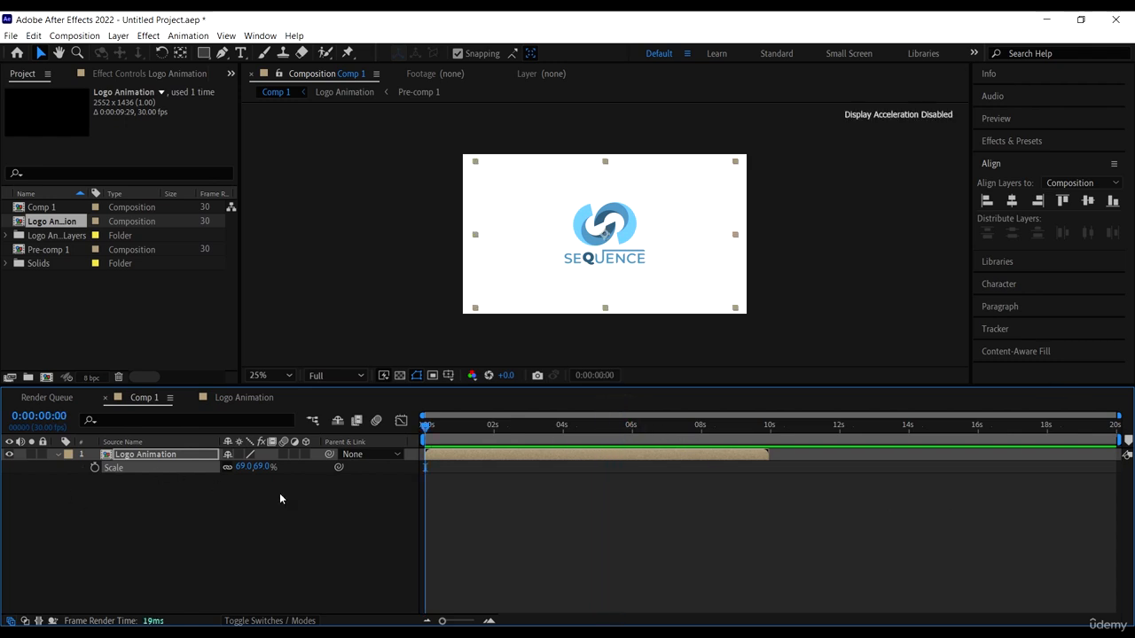
Reduce the Logo Animation layer's scale to 64% and preview the animation again
{"action": "left_click_drag", "start_coordinate": [242, 470], "coordinate": [251, 471]}
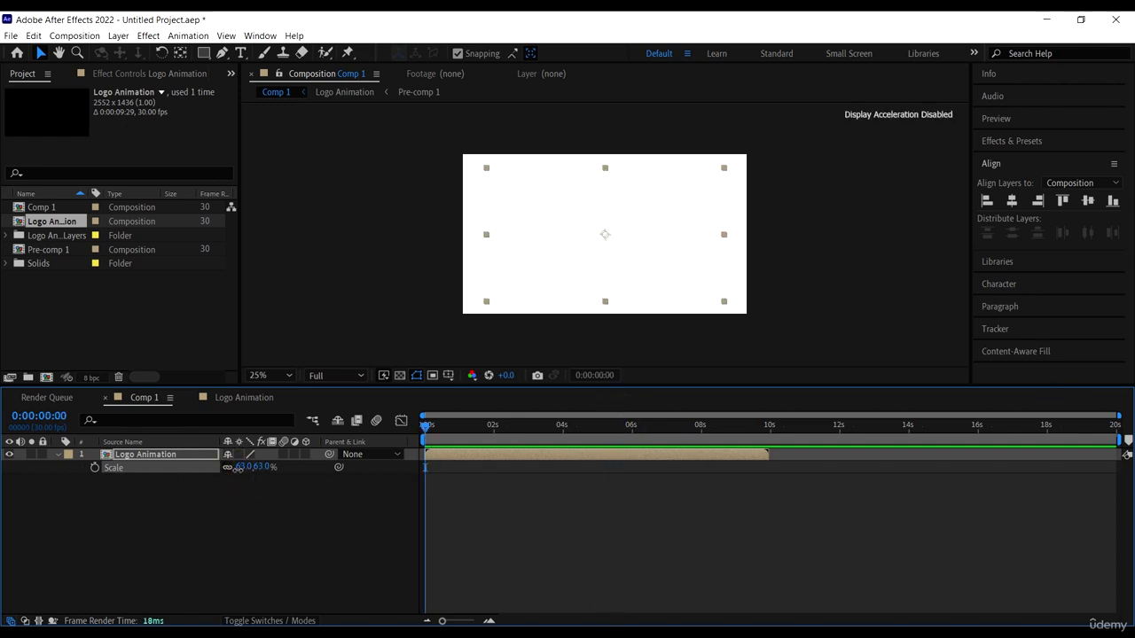
{"action": "left_click_drag", "start_coordinate": [579, 427], "coordinate": [390, 424]}
{"action": "left_click", "coordinate": [981, 468]}
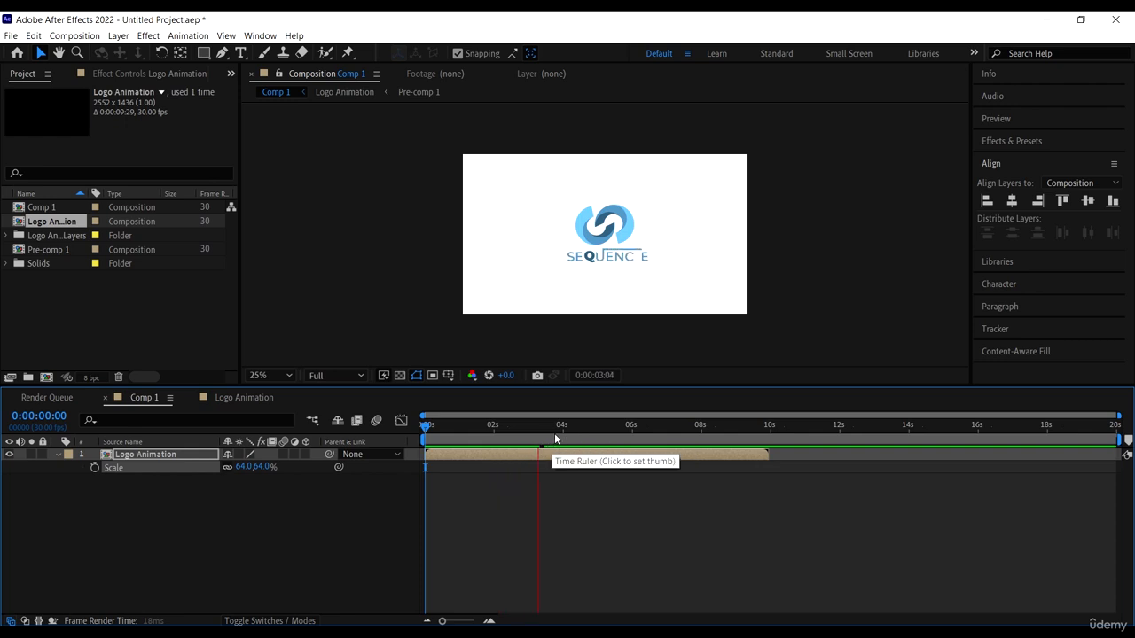
{"action": "left_click", "coordinate": [563, 435]}
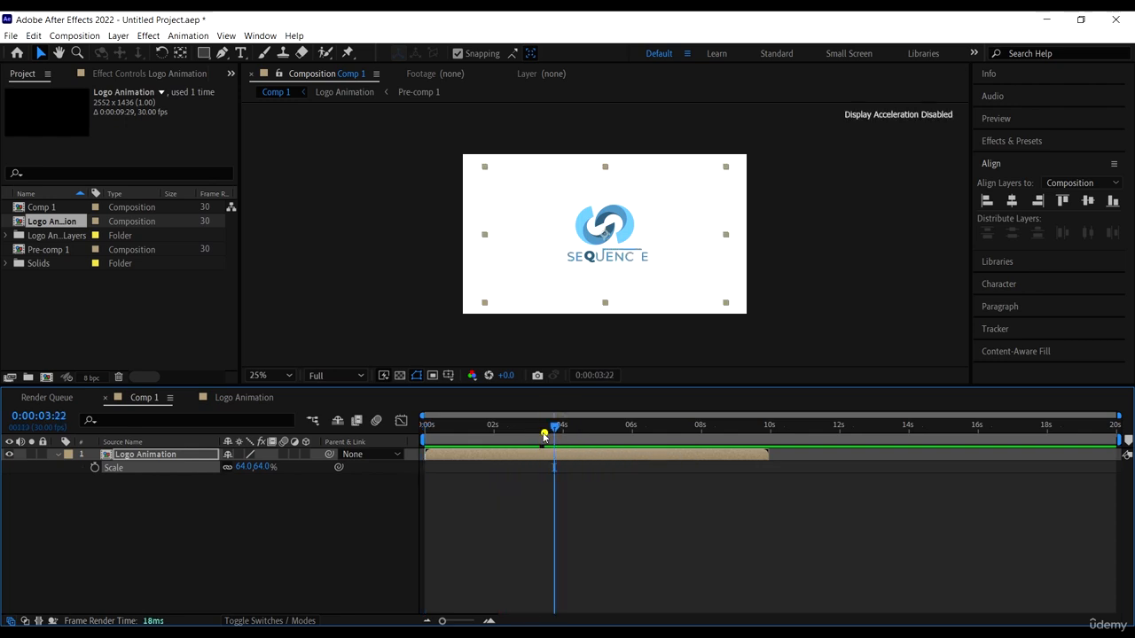
Keyframe the Logo Animation layer's scale at 64% at 0:00:03:23 and enlarge it at 0:00:09:28 for a slow zoom-in
{"action": "mouse_move", "coordinate": [563, 437]}
{"action": "left_mouse_down"}
{"action": "mouse_move", "coordinate": [585, 435]}
{"action": "mouse_move", "coordinate": [535, 444]}
{"action": "mouse_move", "coordinate": [556, 444]}
{"action": "left_mouse_up"}
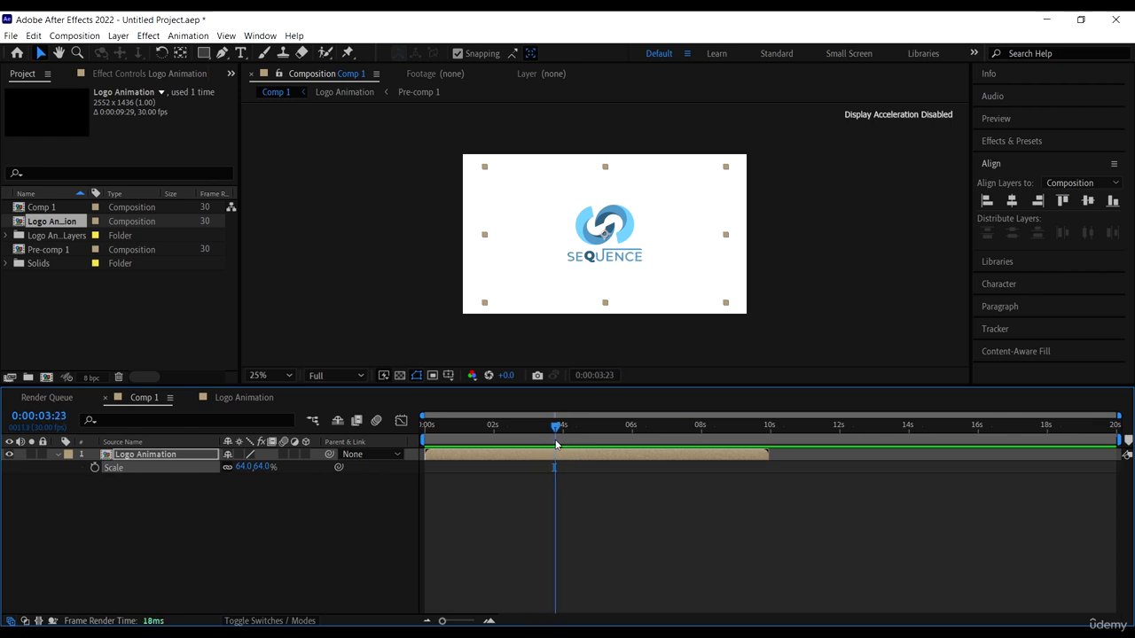
{"action": "left_click", "coordinate": [95, 468]}
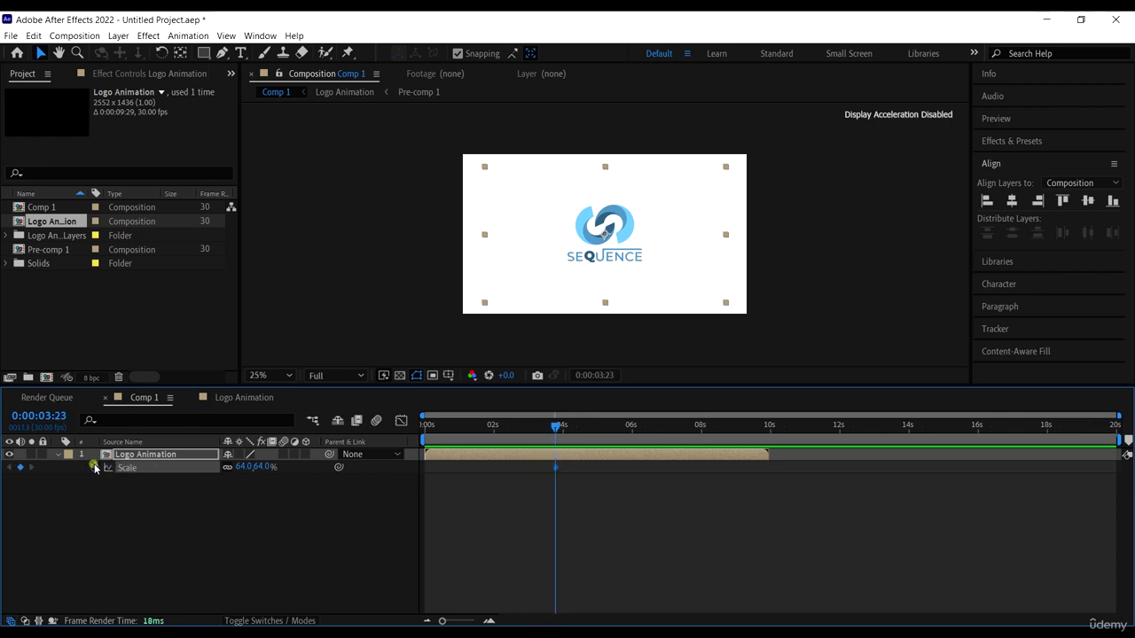
{"action": "left_click", "coordinate": [772, 431]}
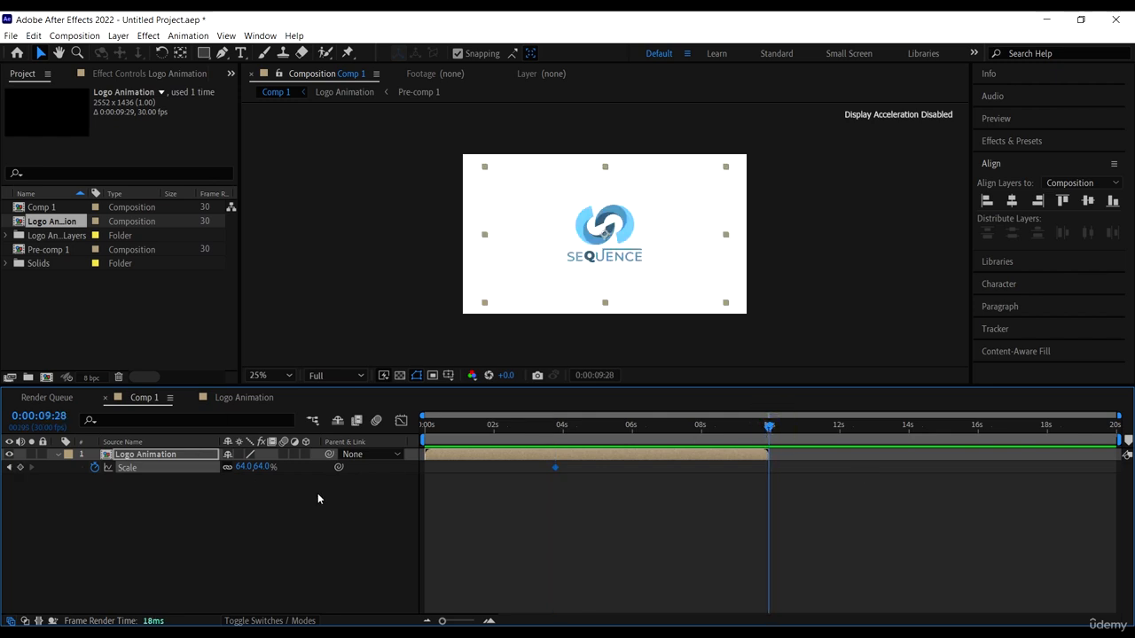
{"action": "left_click_drag", "start_coordinate": [251, 470], "coordinate": [369, 485]}
{"action": "left_click_drag", "start_coordinate": [665, 426], "coordinate": [543, 439]}
Apply Easy Ease to both scale keyframes of the Logo Animation layer
{"action": "left_click_drag", "start_coordinate": [831, 516], "coordinate": [556, 464]}
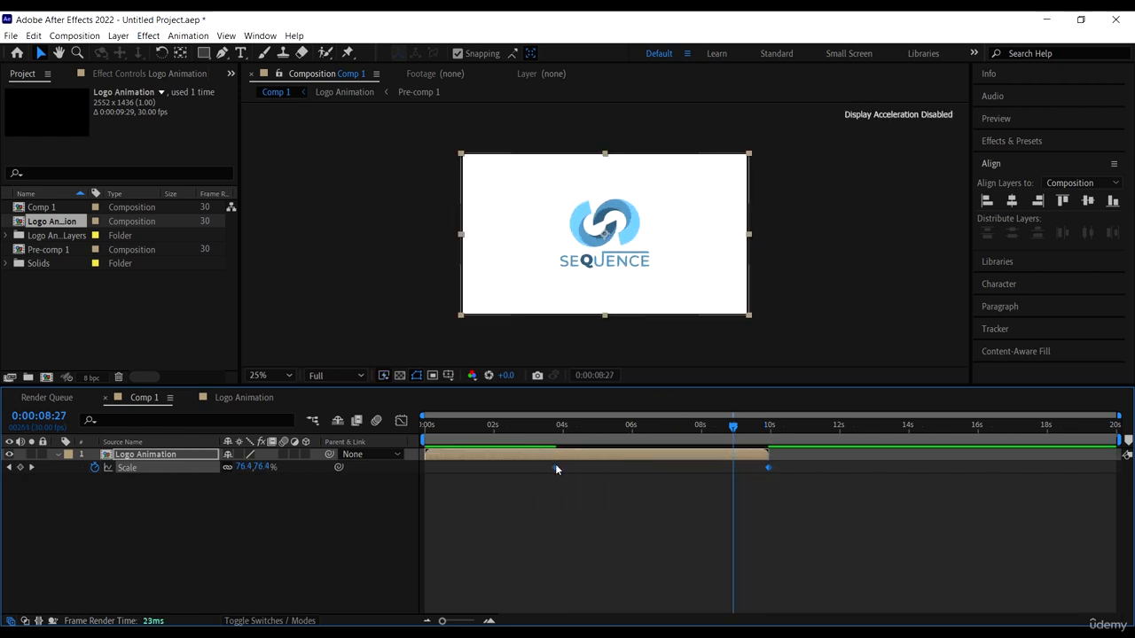
{"action": "right_click", "coordinate": [554, 466]}
{"action": "mouse_move", "coordinate": [664, 458]}
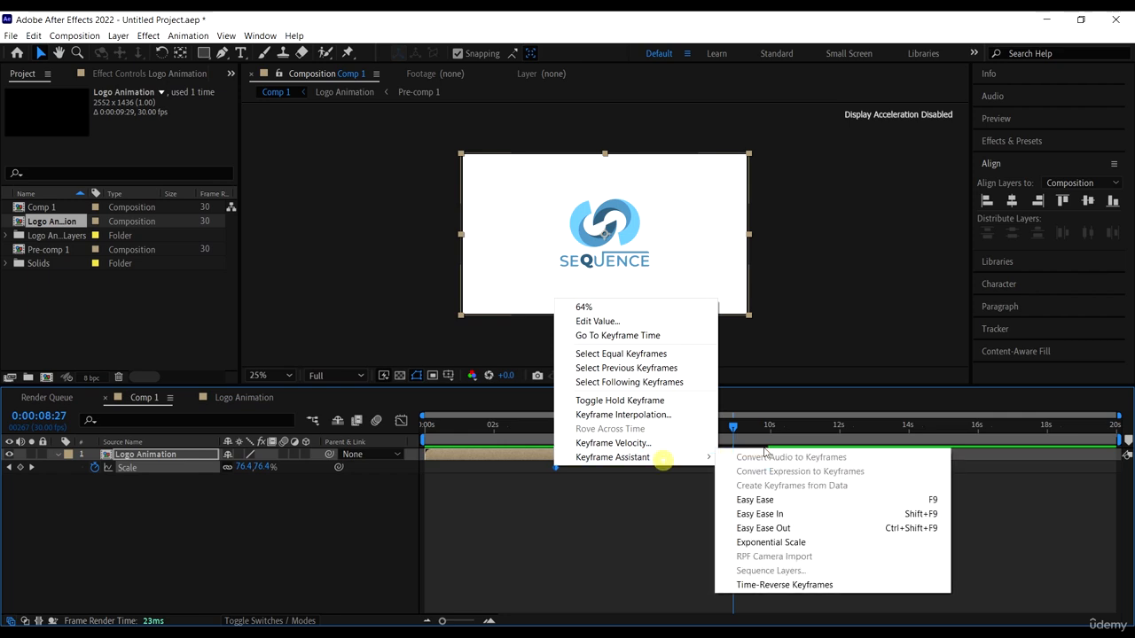
{"action": "left_click", "coordinate": [794, 501]}
{"action": "left_click", "coordinate": [1109, 515]}
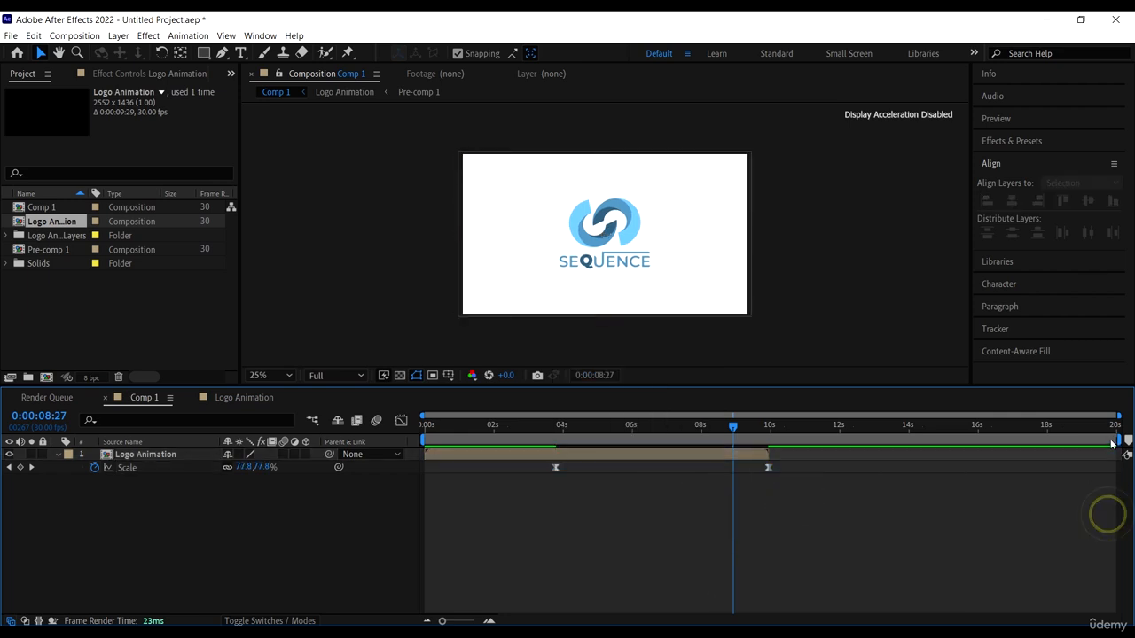
End the Comp 1 work area at 10 seconds, where the logo layer ends, and trim the composition to it
{"action": "left_click_drag", "start_coordinate": [1098, 439], "coordinate": [770, 439]}
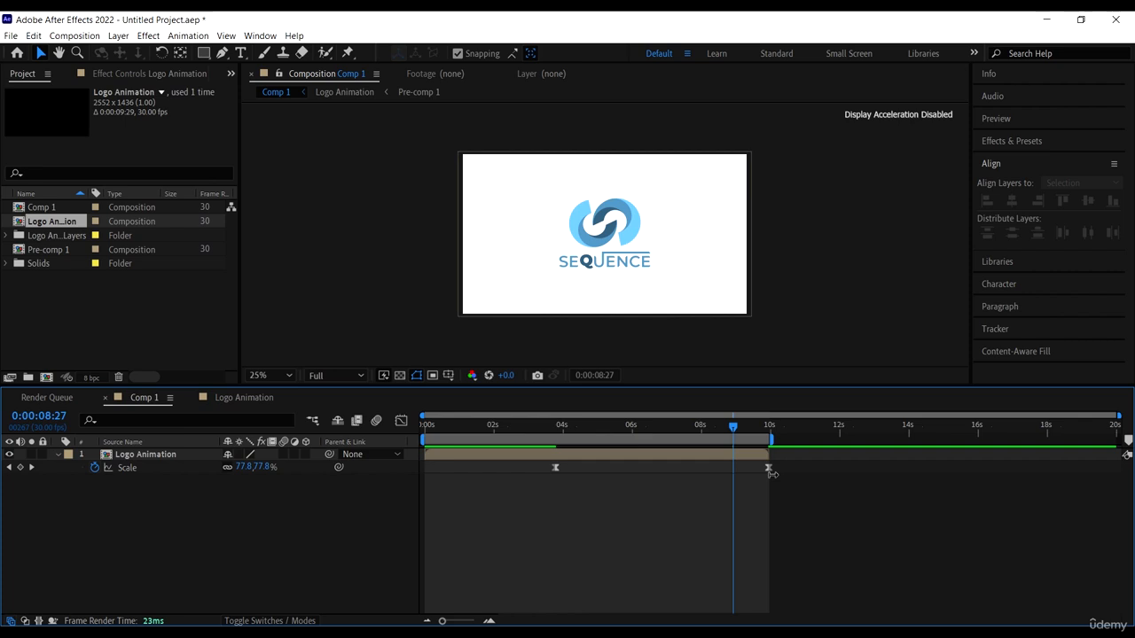
{"action": "right_click", "coordinate": [766, 443]}
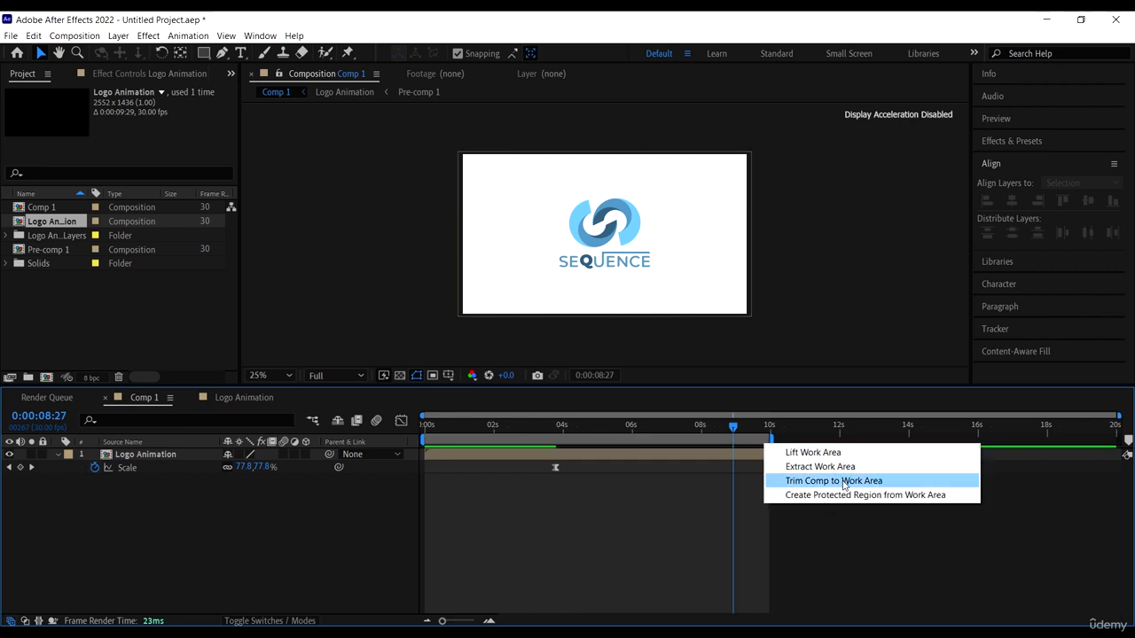
{"action": "left_click", "coordinate": [843, 480]}
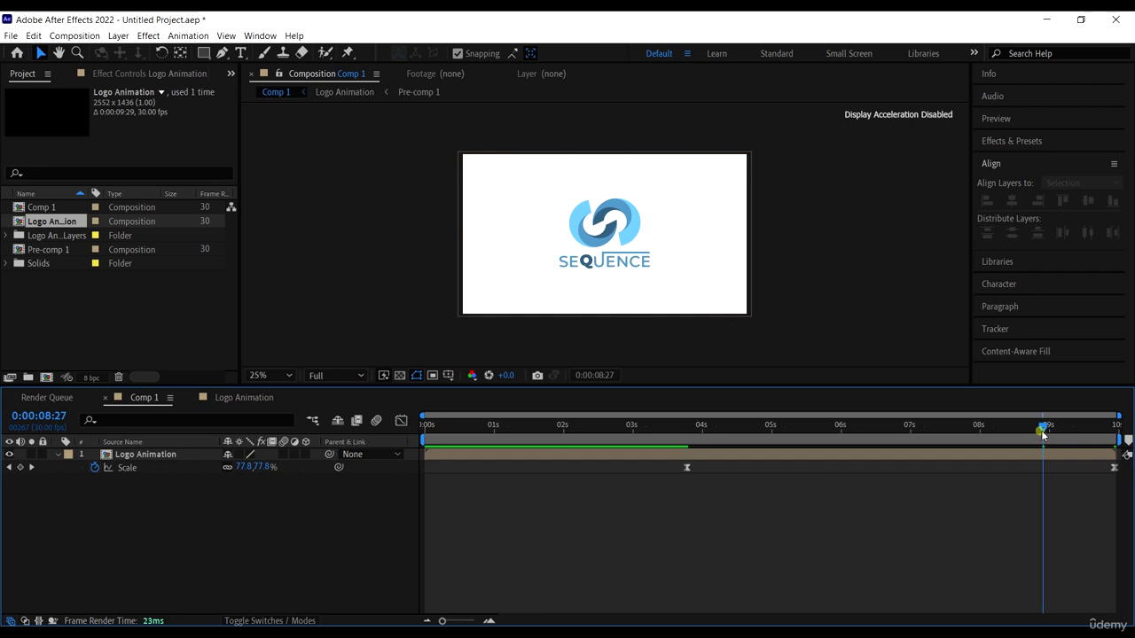
Fade out the Logo Animation layer by keyframing its opacity from 100% at 0:00:08:29 to 0% at 0:00:09:28
{"action": "left_click_drag", "start_coordinate": [1043, 433], "coordinate": [1048, 456]}
{"action": "left_click", "coordinate": [946, 455]}
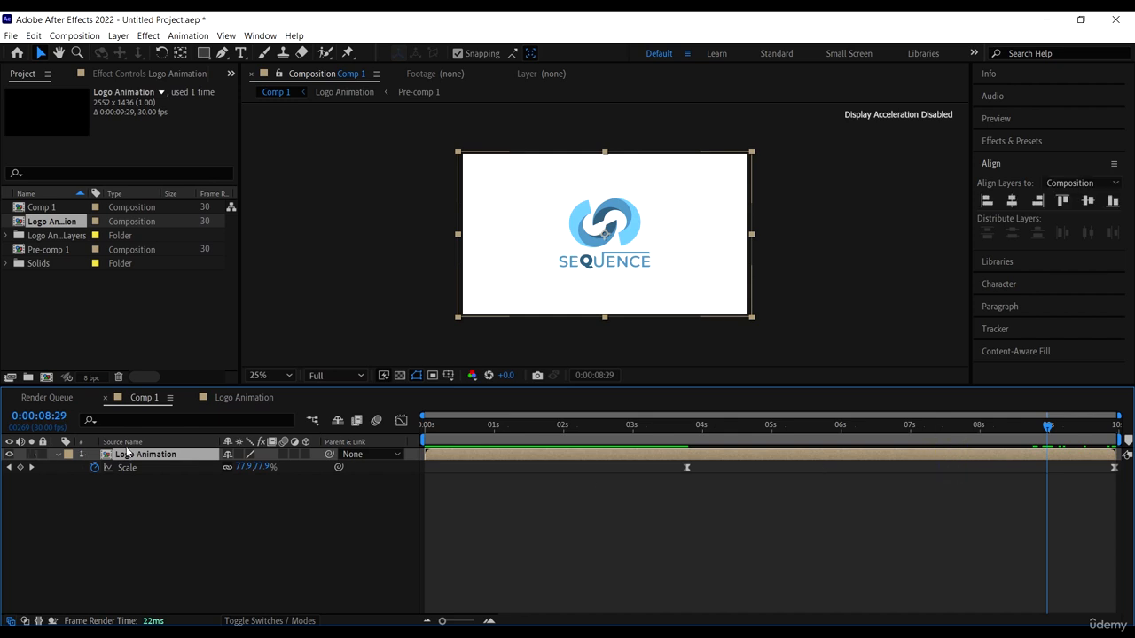
{"action": "key", "text": "t"}
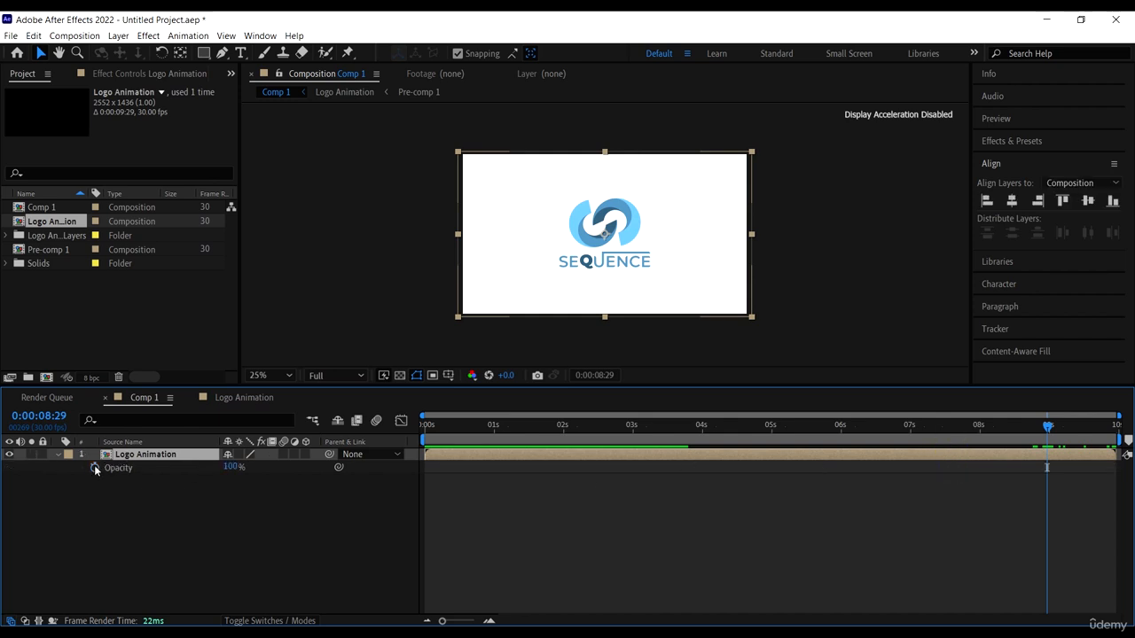
{"action": "left_click", "coordinate": [95, 468]}
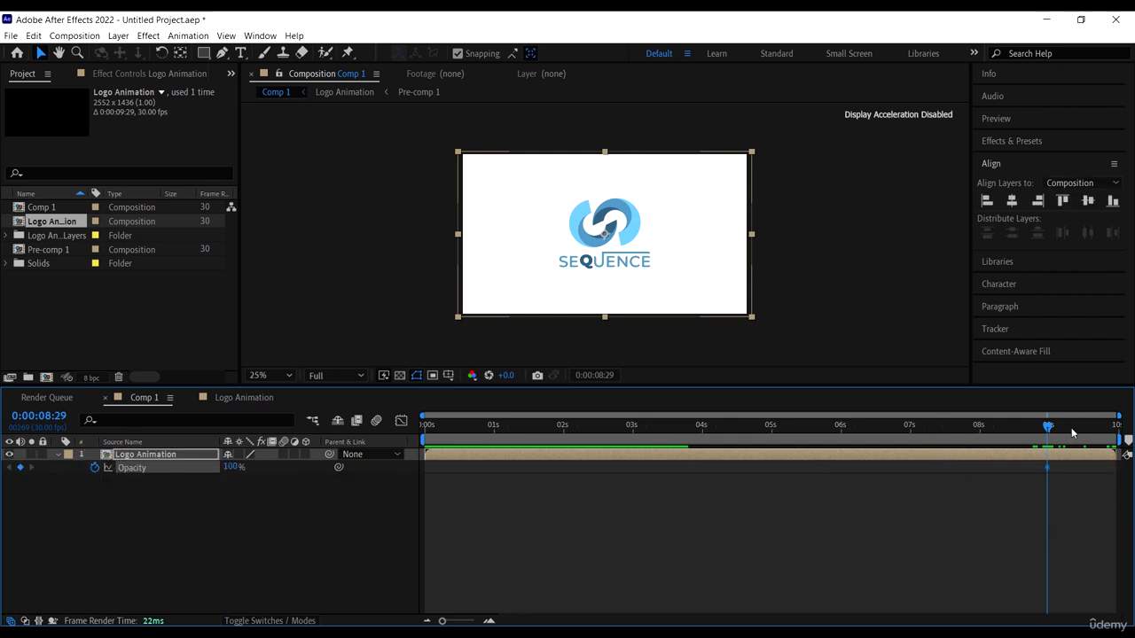
{"action": "left_click_drag", "start_coordinate": [1072, 433], "coordinate": [1118, 438]}
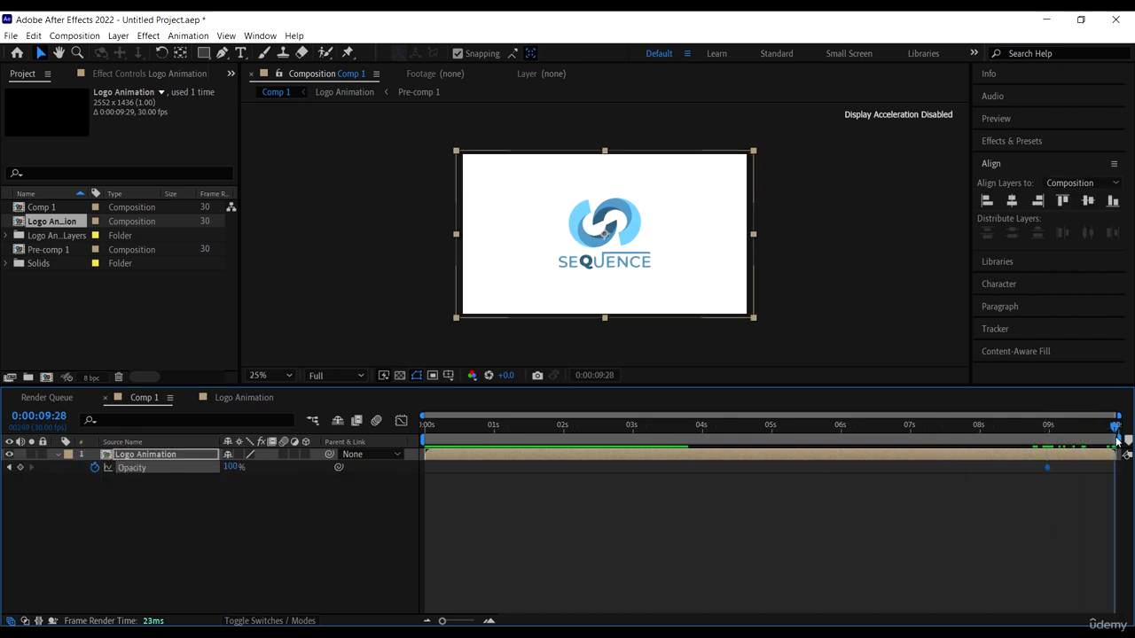
{"action": "left_click", "coordinate": [232, 468]}
{"action": "type", "text": "0"}
{"action": "key", "text": "Return"}
Ease the Logo Animation layer's two opacity keyframes at the end of Comp 1 with the Keyframe Assistant
{"action": "left_click_drag", "start_coordinate": [973, 512], "coordinate": [1123, 472]}
{"action": "right_click", "coordinate": [1048, 468]}
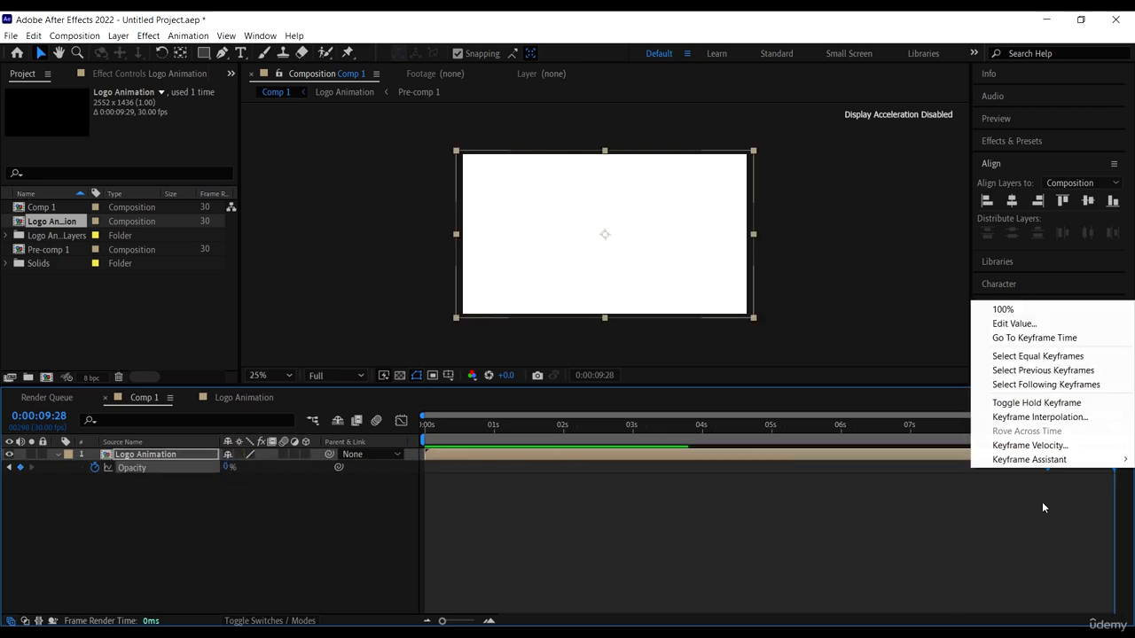
{"action": "mouse_move", "coordinate": [1042, 459]}
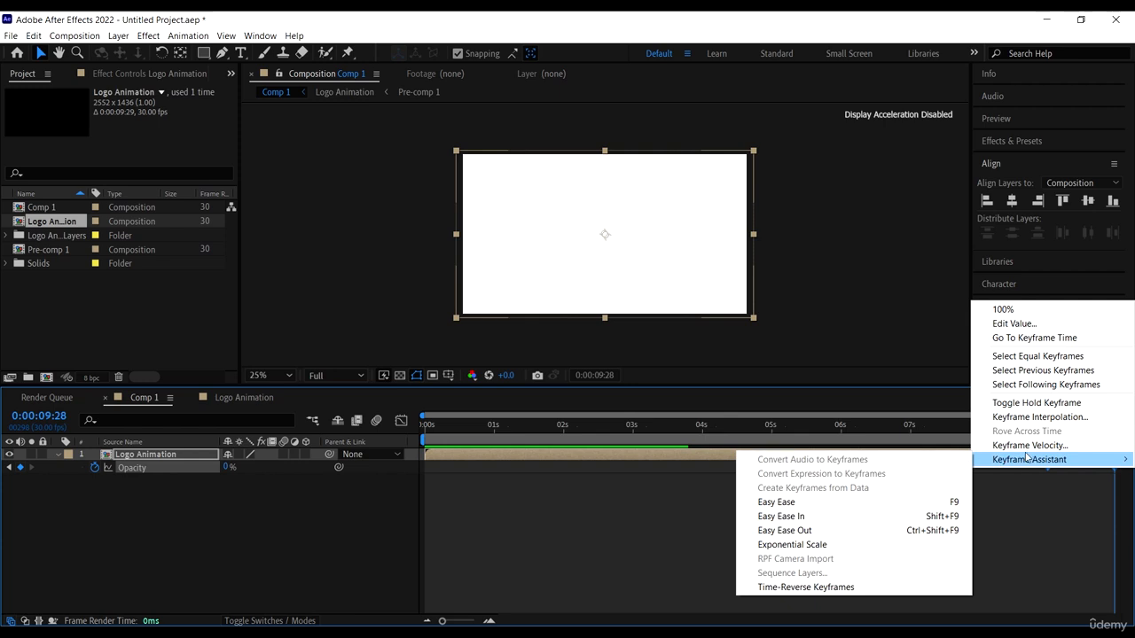
{"action": "left_click", "coordinate": [803, 516]}
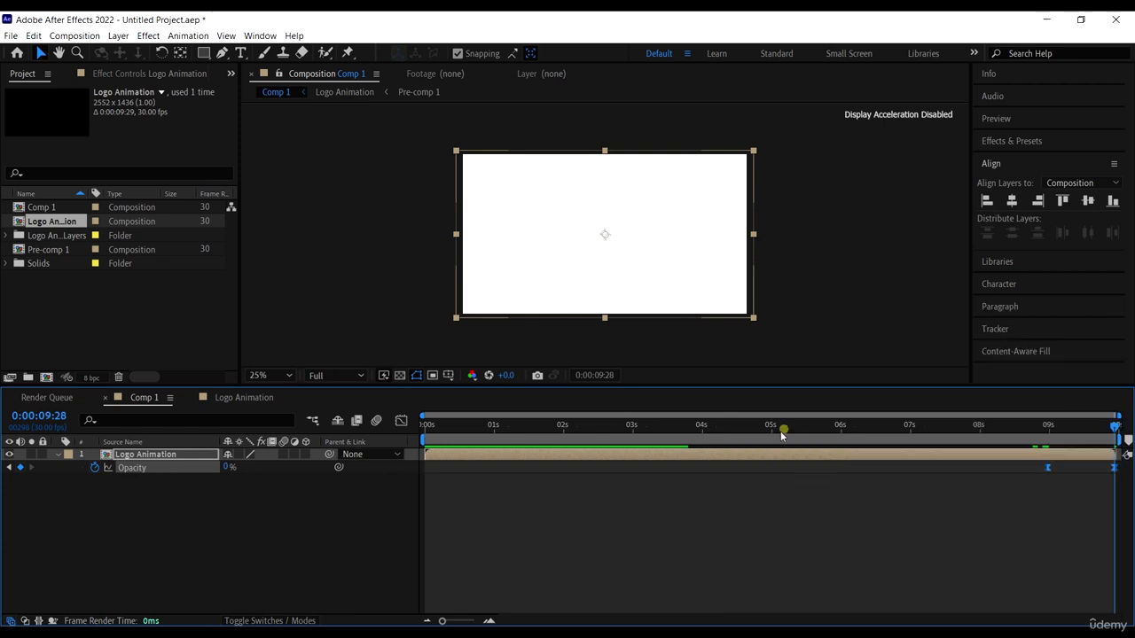
Play Comp 1 from the start to check the logo animation and its slow zoom-in
{"action": "key", "text": "Home"}
{"action": "key", "text": "space"}
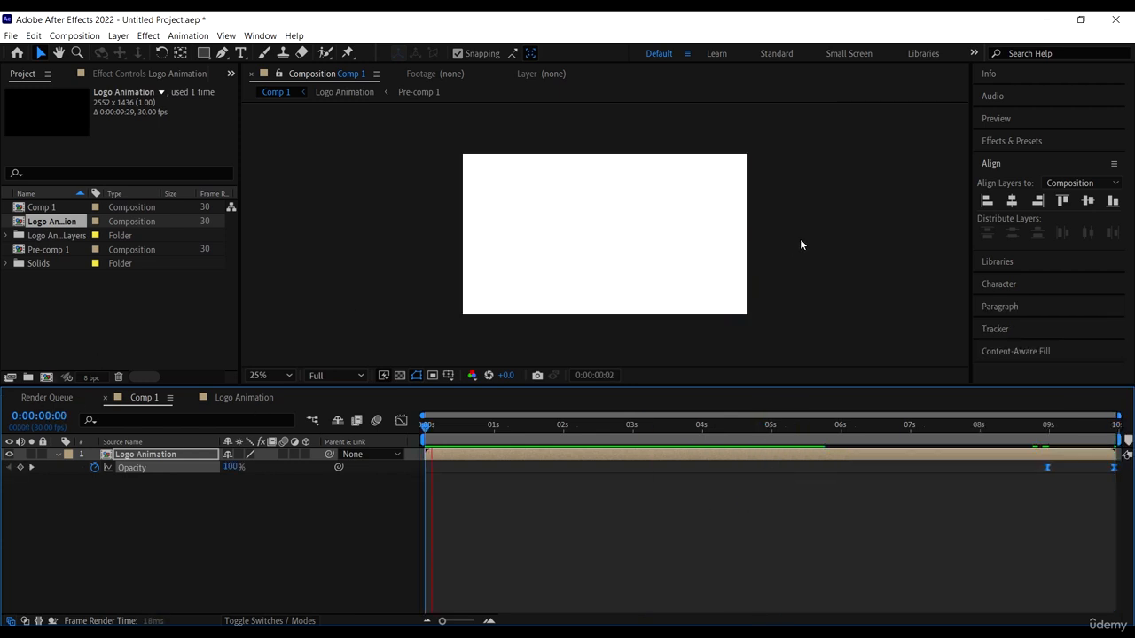
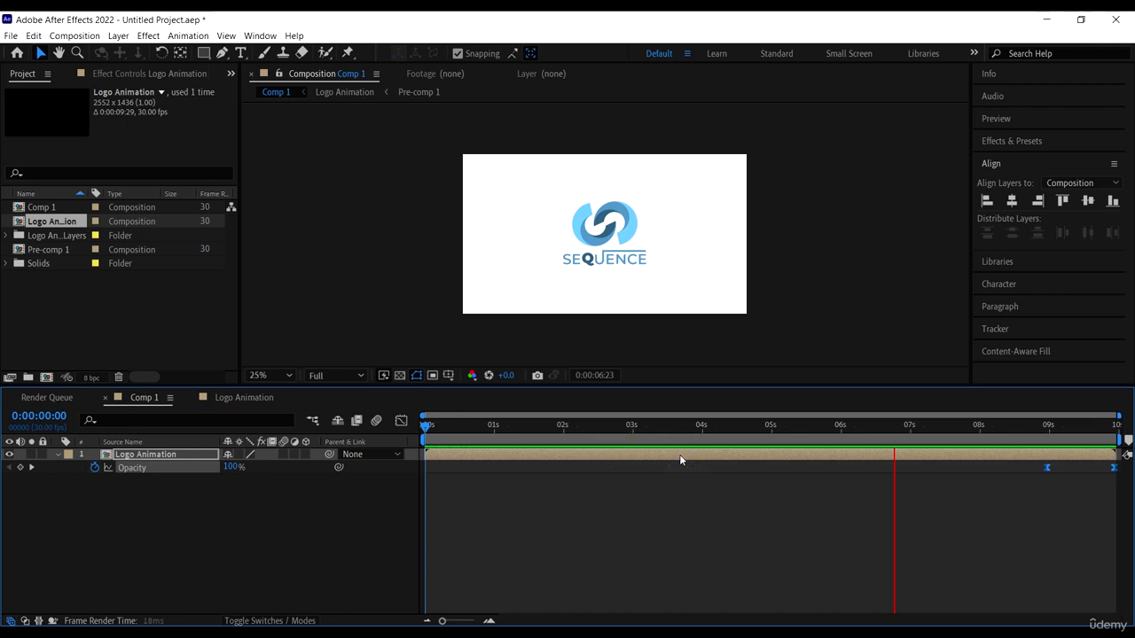
{"action": "left_click", "coordinate": [692, 485]}
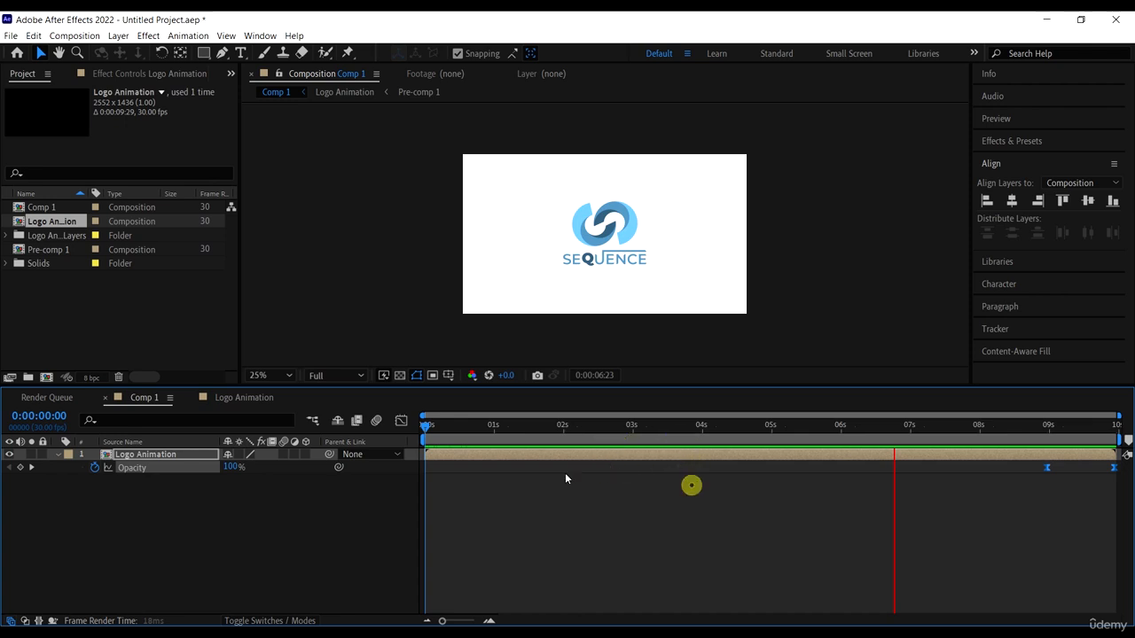
Reveal the Logo Animation layer's keyframed scale and opacity properties and select the first keyframe of each
{"action": "left_click", "coordinate": [161, 456]}
{"action": "key", "text": "u"}
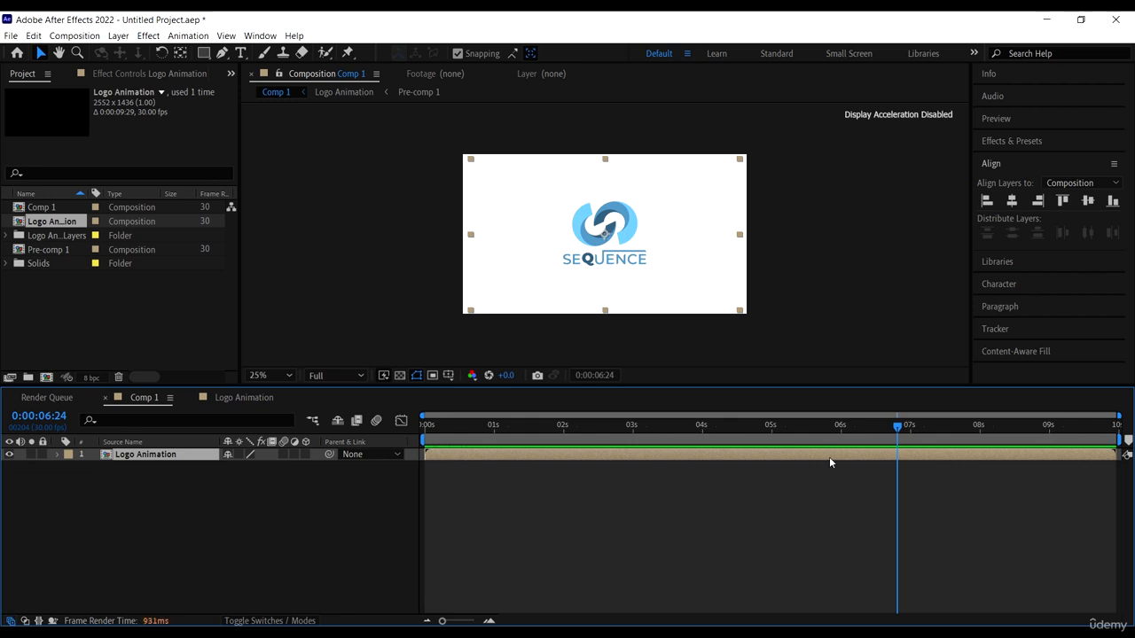
{"action": "left_click", "coordinate": [830, 458]}
{"action": "key", "text": "u"}
{"action": "left_click_drag", "start_coordinate": [1079, 497], "coordinate": [665, 460]}
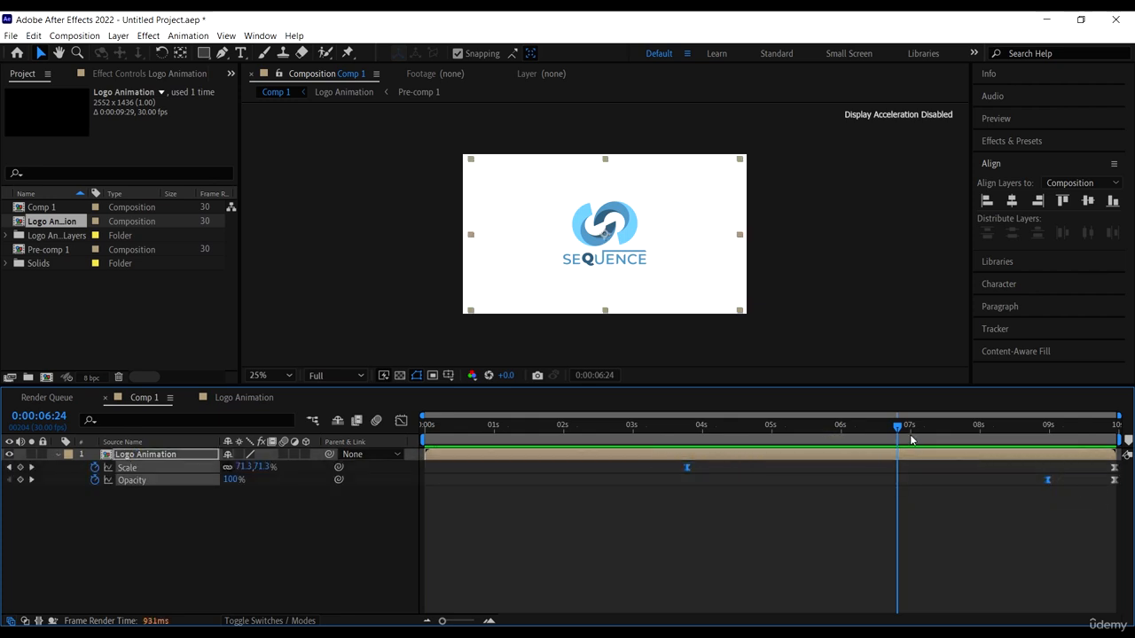
Replay Comp 1 from 0:00:00:00 past the first scale keyframe to review the start of the zoom, then deselect everything
{"action": "left_click_drag", "start_coordinate": [845, 427], "coordinate": [2, 351]}
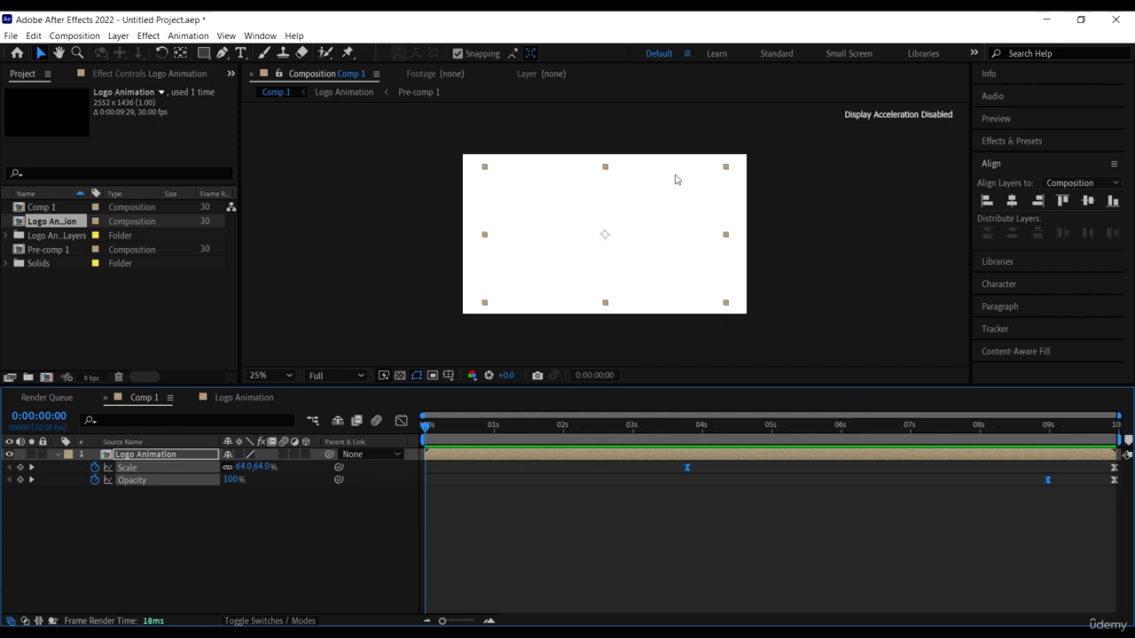
{"action": "key", "text": "space"}
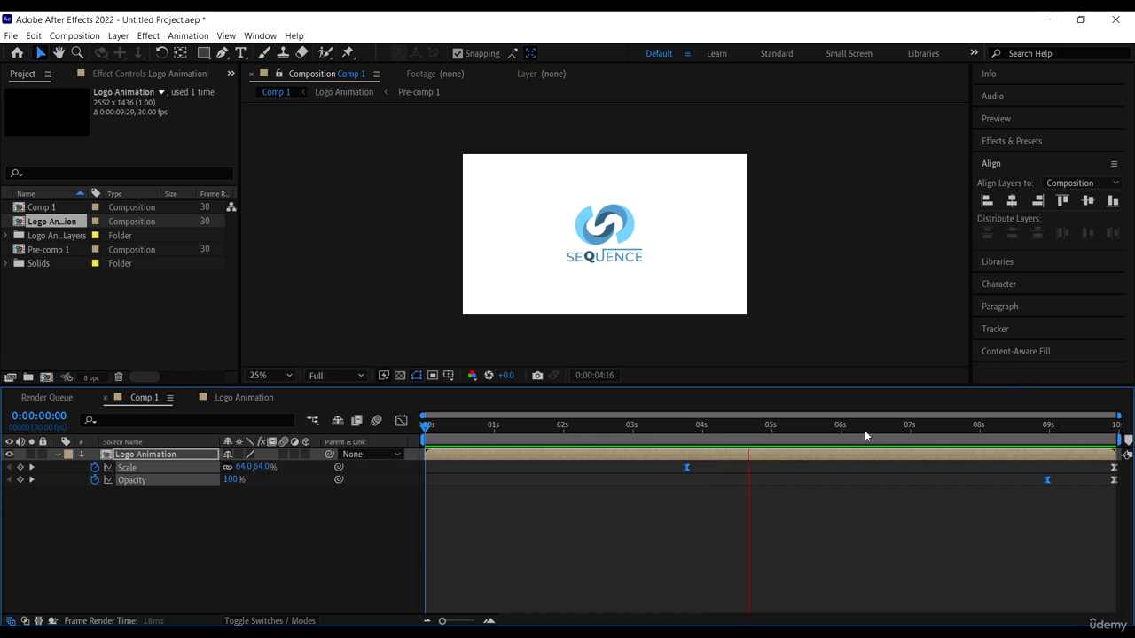
{"action": "left_click", "coordinate": [566, 488]}
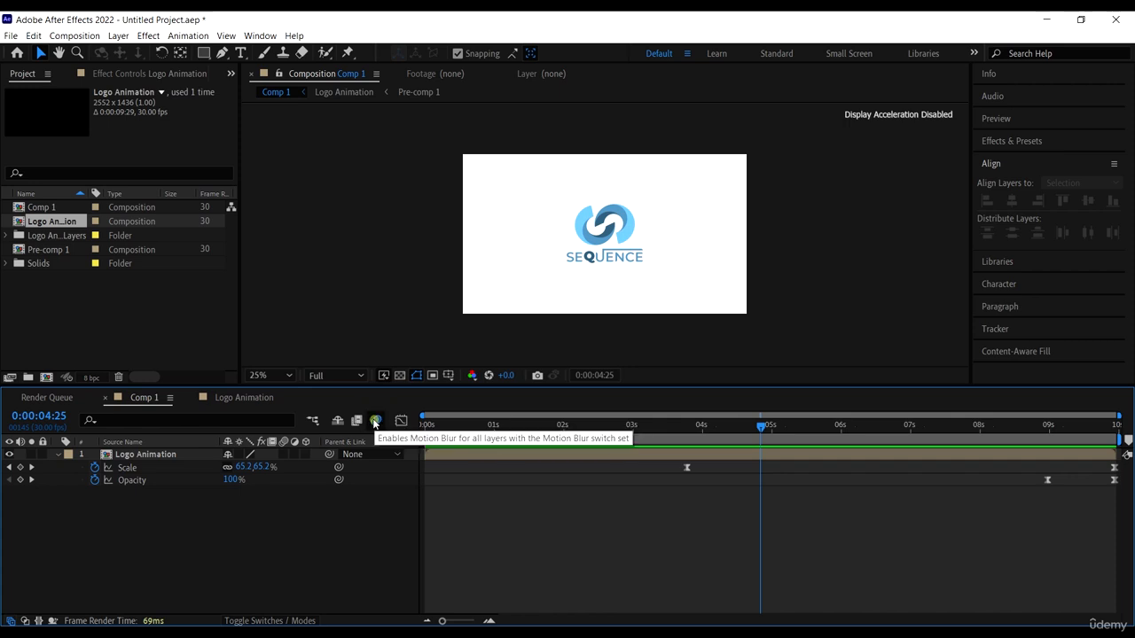
Enable motion blur for Comp 1 and switch it on for all nine layers of the Logo Animation composition
{"action": "left_click", "coordinate": [376, 421]}
{"action": "left_click", "coordinate": [148, 454]}
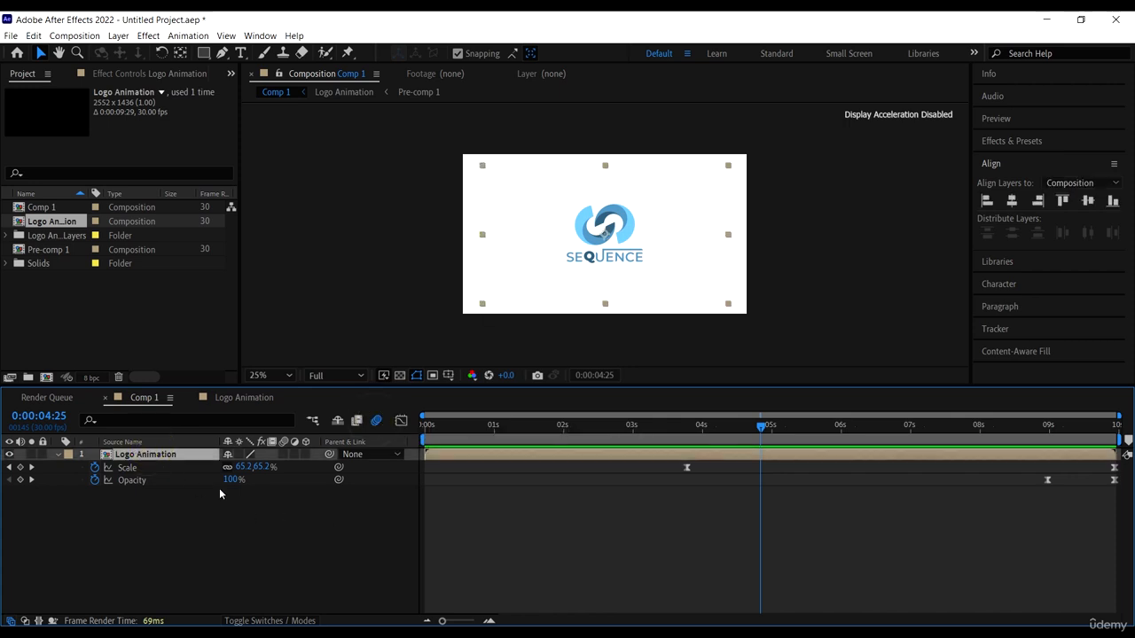
{"action": "left_click", "coordinate": [222, 399]}
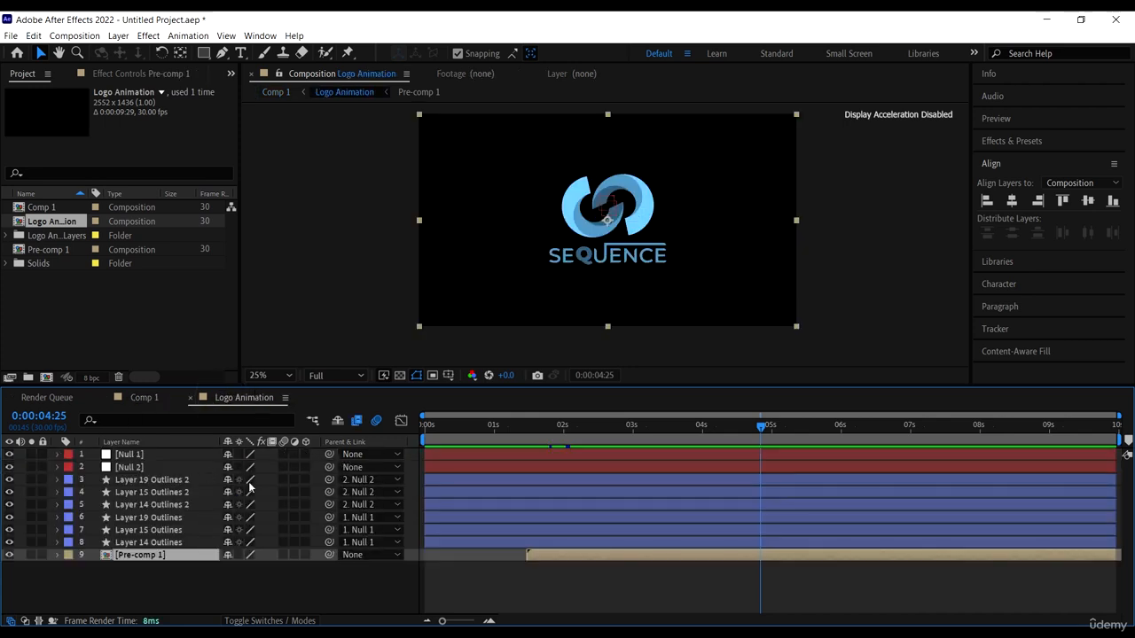
{"action": "left_click", "coordinate": [187, 453]}
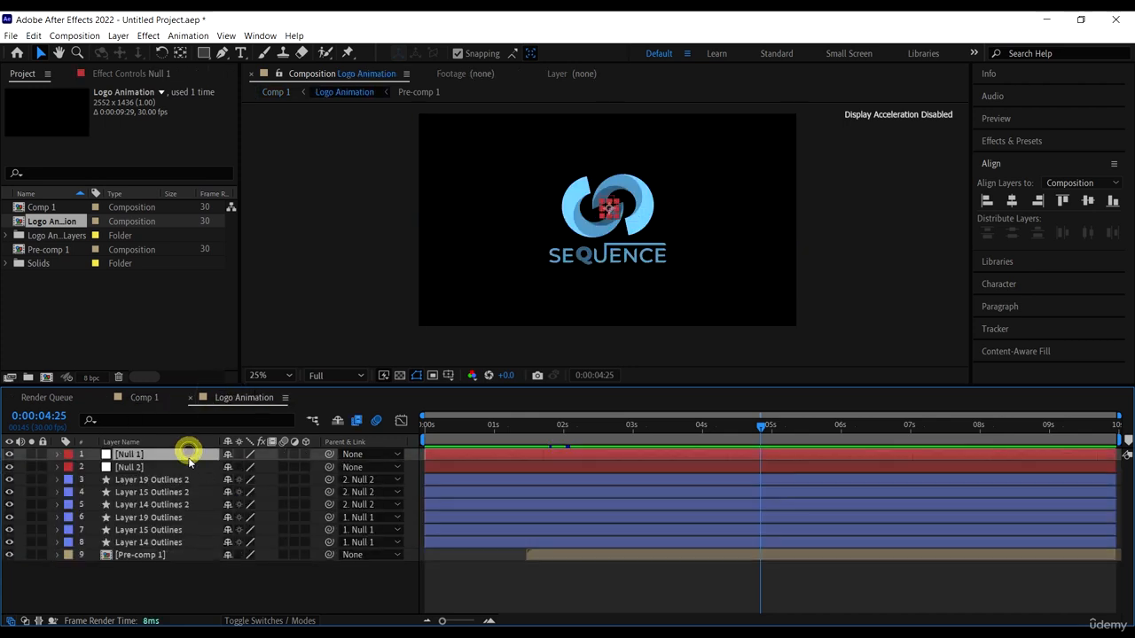
{"action": "left_click", "coordinate": [160, 554], "text": "shift"}
{"action": "left_click", "coordinate": [283, 454]}
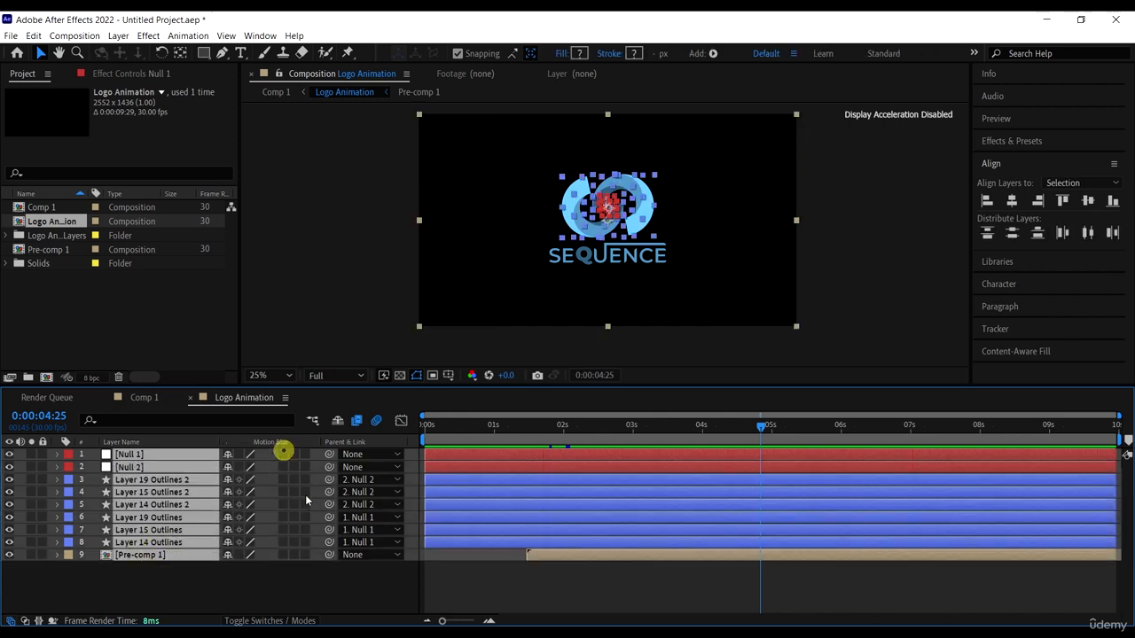
{"action": "left_click", "coordinate": [302, 588]}
Open Pre-comp 1 and switch on motion blur for all eight letter outline layers
{"action": "double_click", "coordinate": [140, 556]}
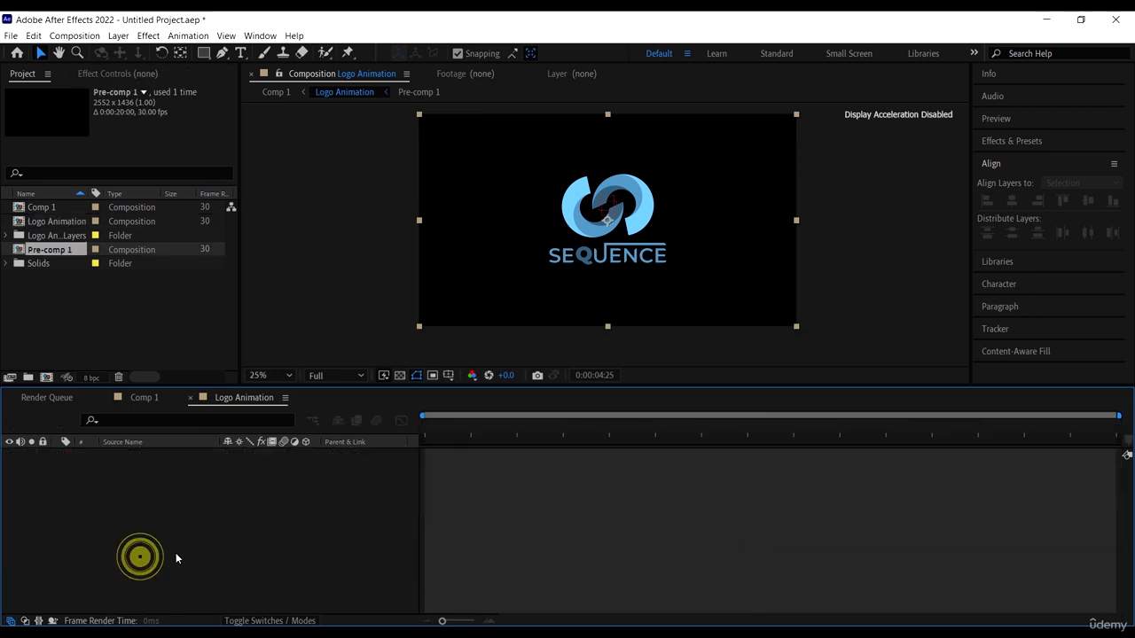
{"action": "left_click", "coordinate": [168, 456]}
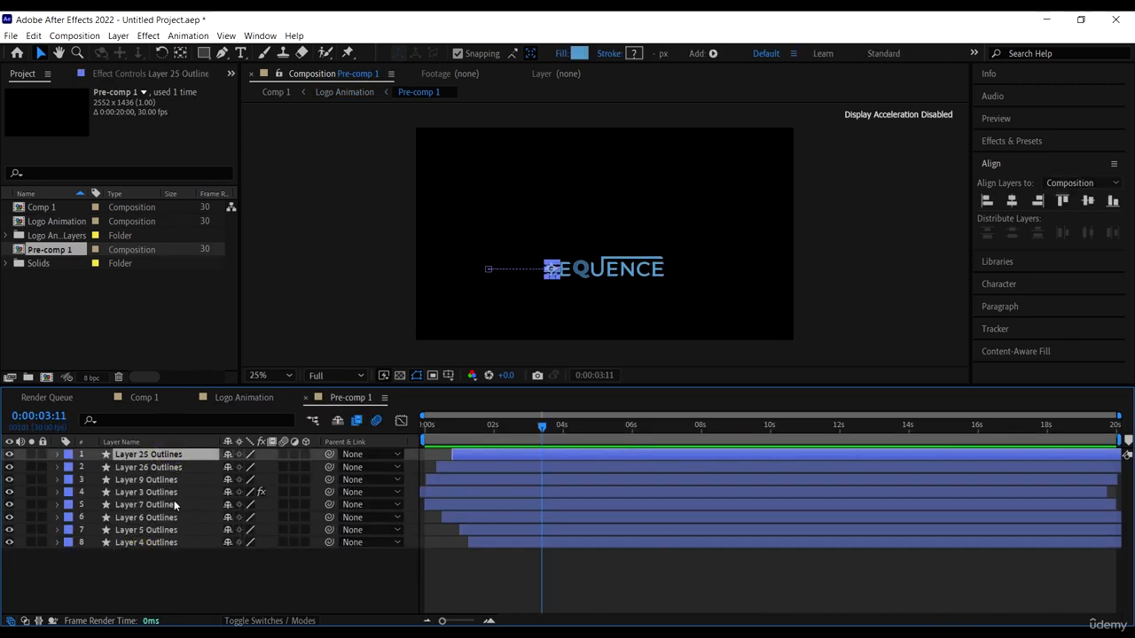
{"action": "left_click", "coordinate": [162, 543], "text": "shift"}
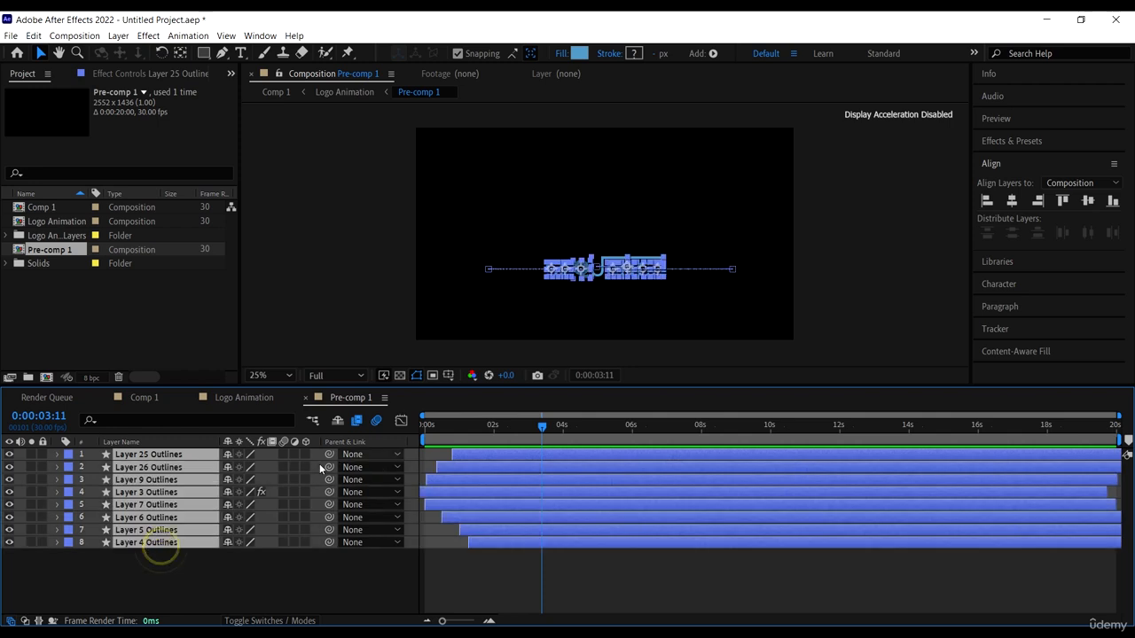
{"action": "left_click", "coordinate": [284, 454]}
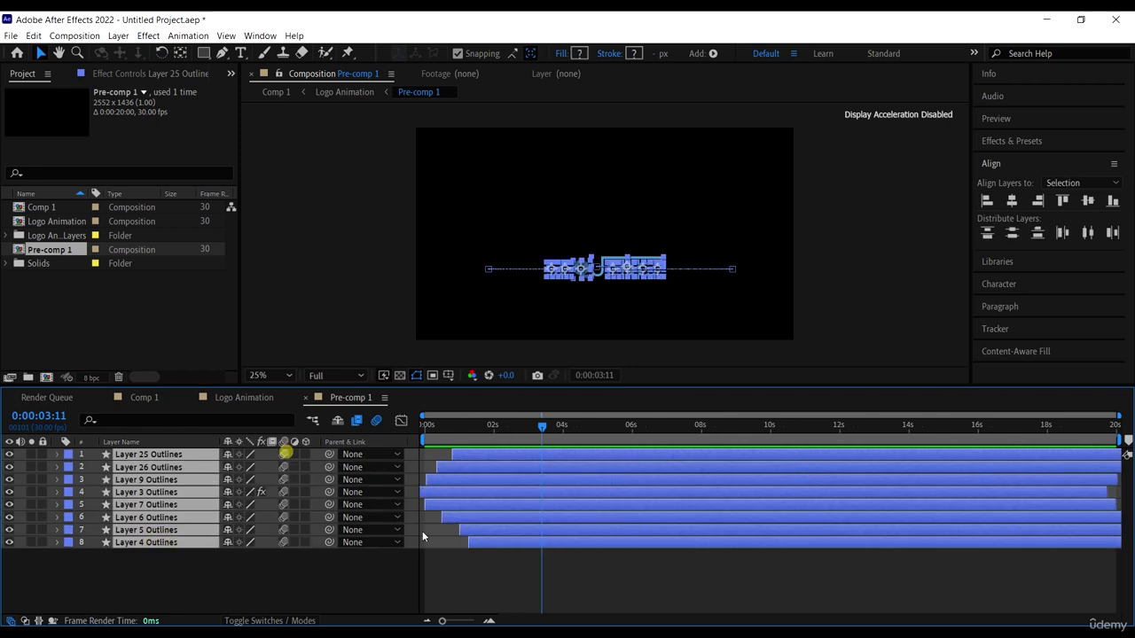
Play Comp 1 from the start, stop at 0:00:01:06, and examine the motion blur on the rotating logo shapes up close
{"action": "left_click", "coordinate": [160, 399]}
{"action": "left_click_drag", "start_coordinate": [762, 430], "coordinate": [421, 419]}
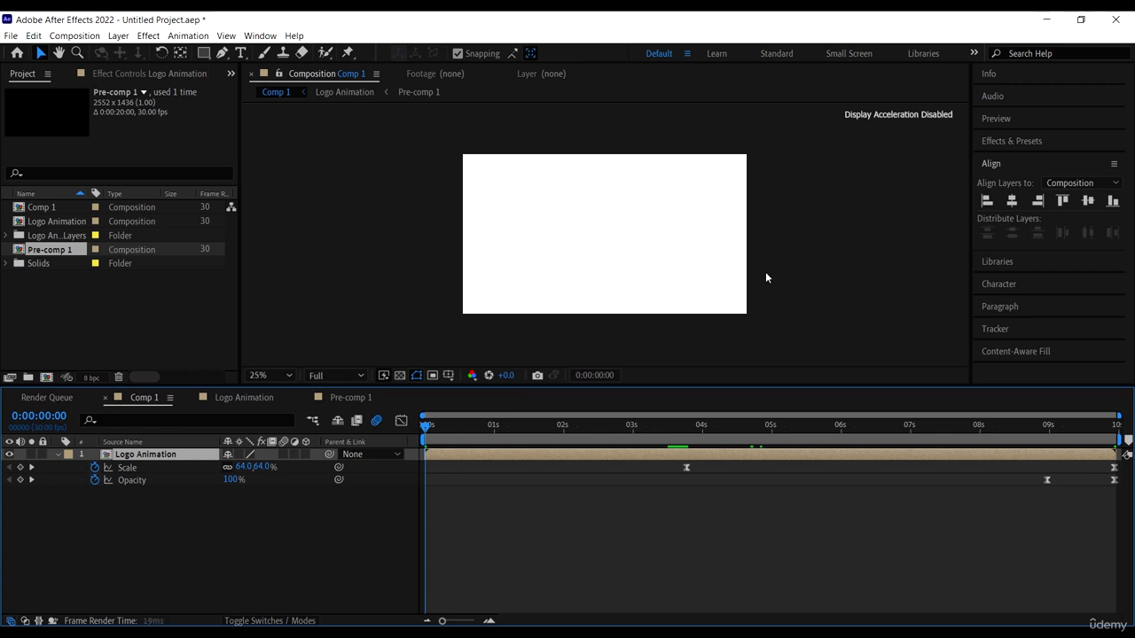
{"action": "key", "text": "space"}
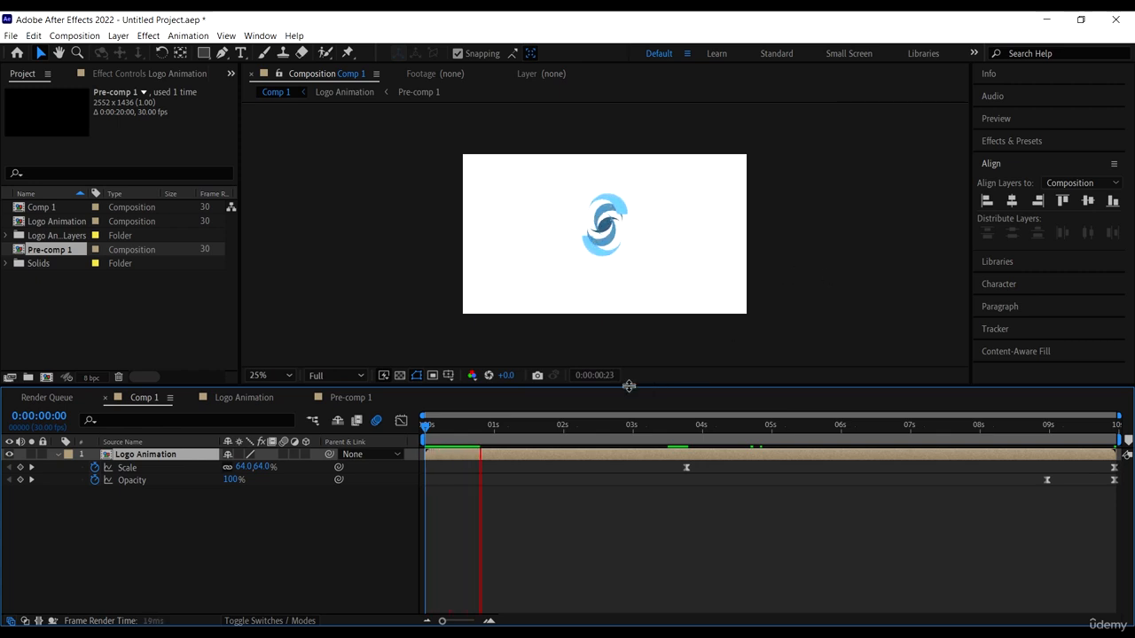
{"action": "key", "text": "space"}
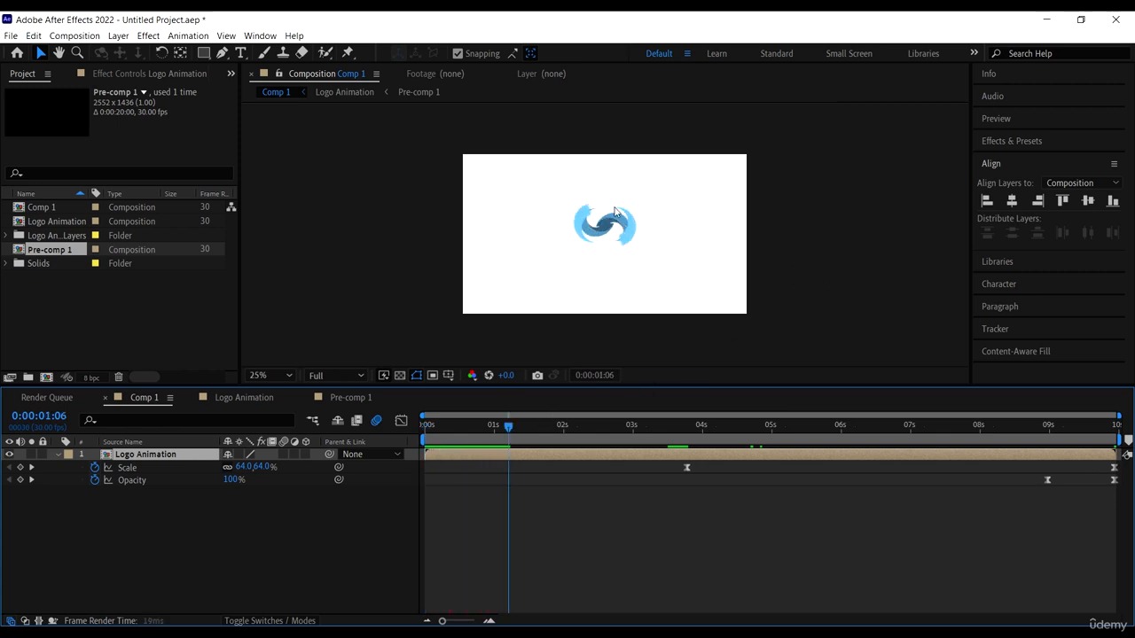
{"action": "key", "text": "slash"}
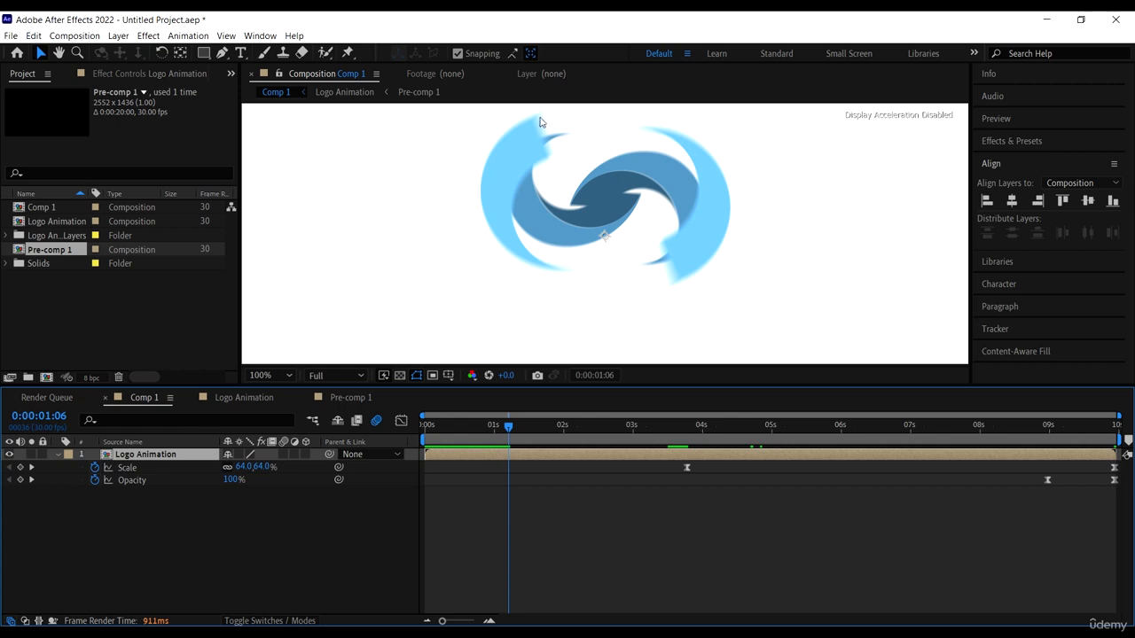
{"action": "scroll", "coordinate": [743, 275], "scroll_direction": "down", "scroll_amount": 2}
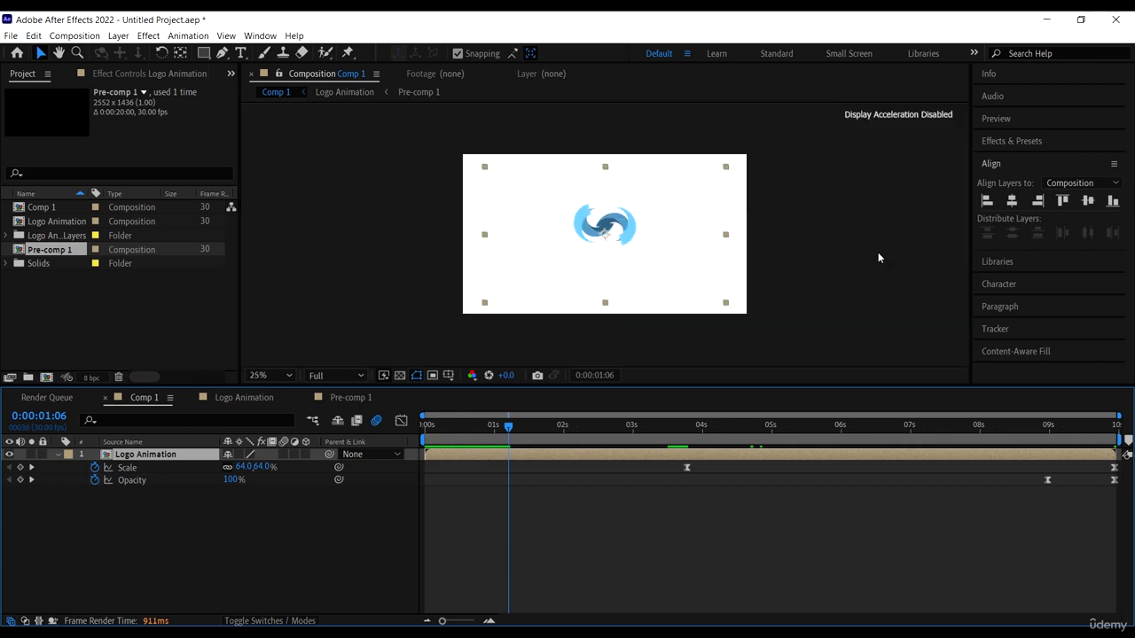
{"action": "left_click", "coordinate": [908, 272]}
Return Comp 1 to 0:00:00:00 and add the composition to the Render Queue
{"action": "left_click_drag", "start_coordinate": [629, 435], "coordinate": [266, 413]}
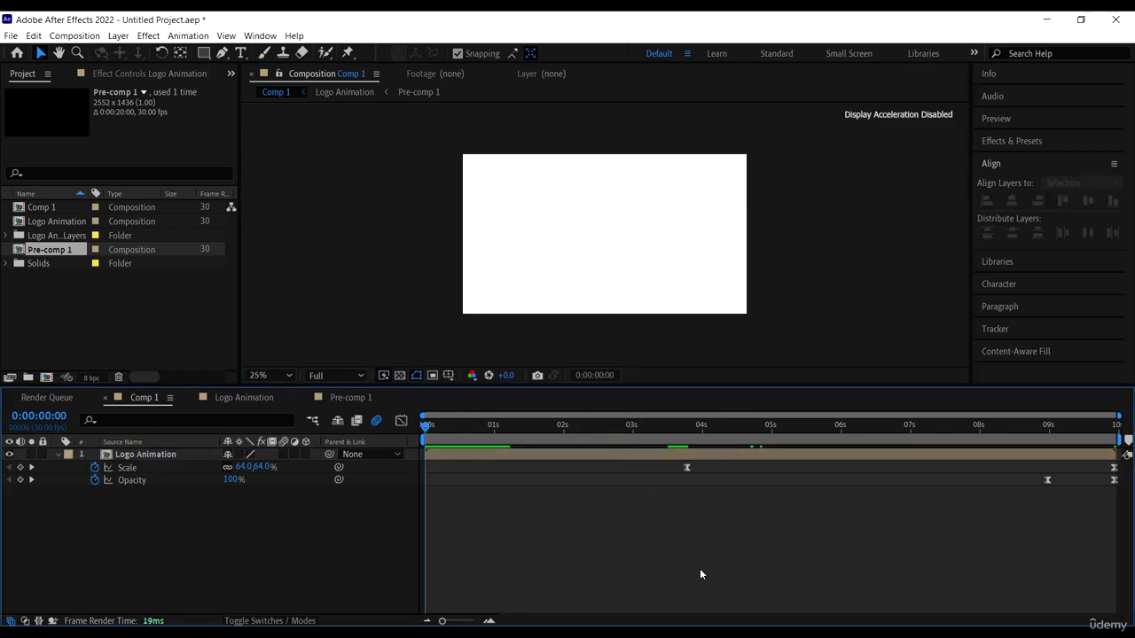
{"action": "left_click", "coordinate": [442, 429]}
{"action": "key", "text": "Home"}
{"action": "left_click", "coordinate": [343, 505]}
{"action": "left_click", "coordinate": [11, 35]}
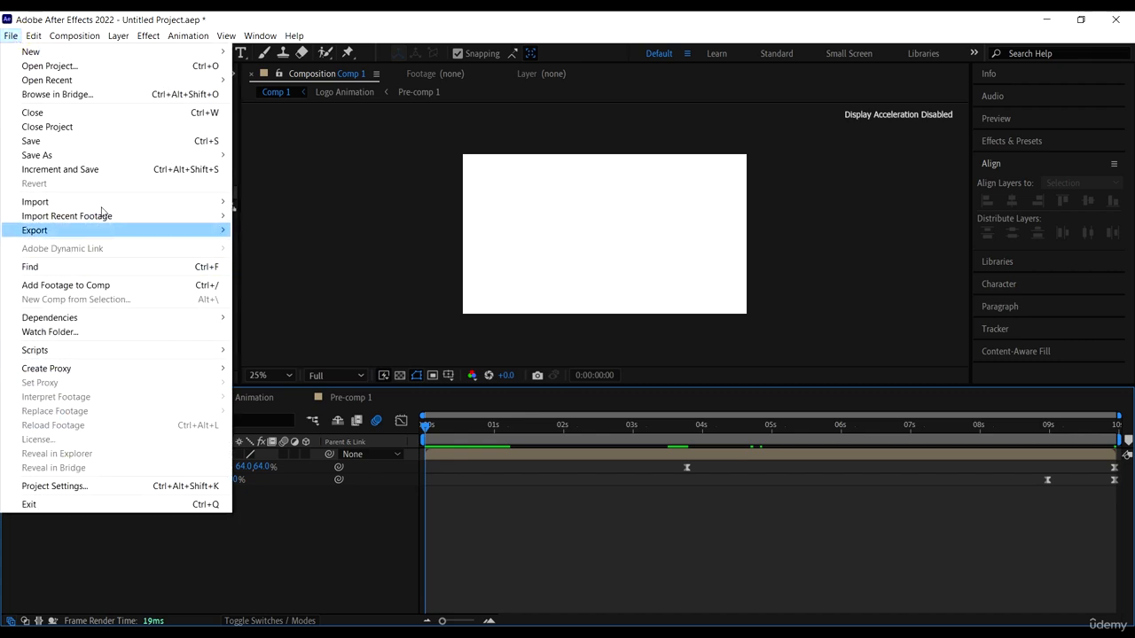
{"action": "mouse_move", "coordinate": [89, 231]}
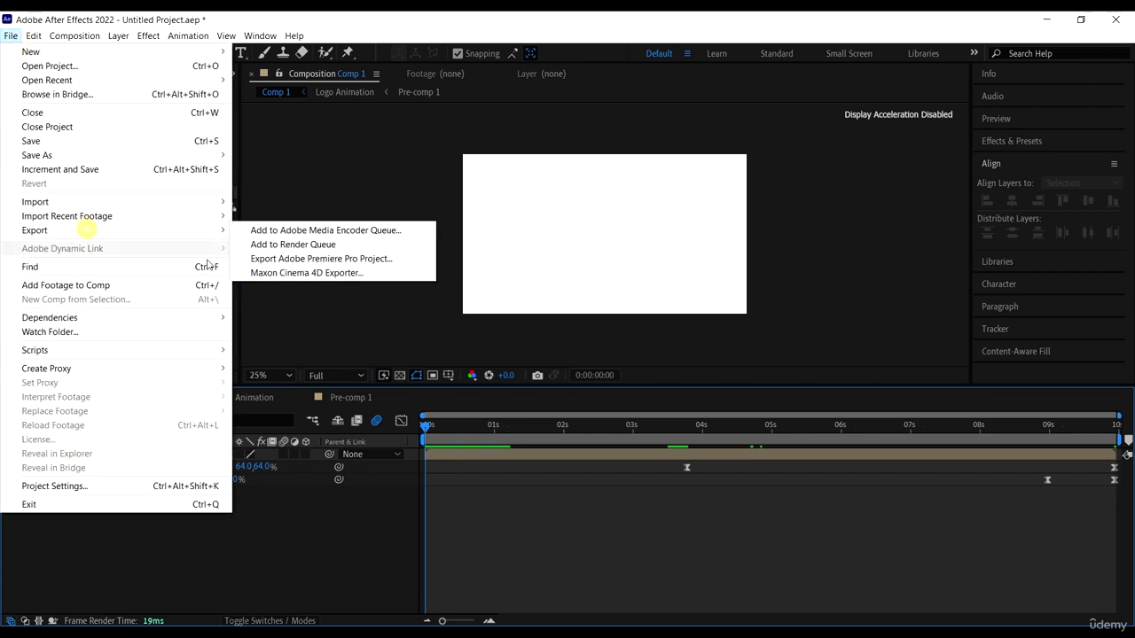
{"action": "left_click", "coordinate": [311, 246]}
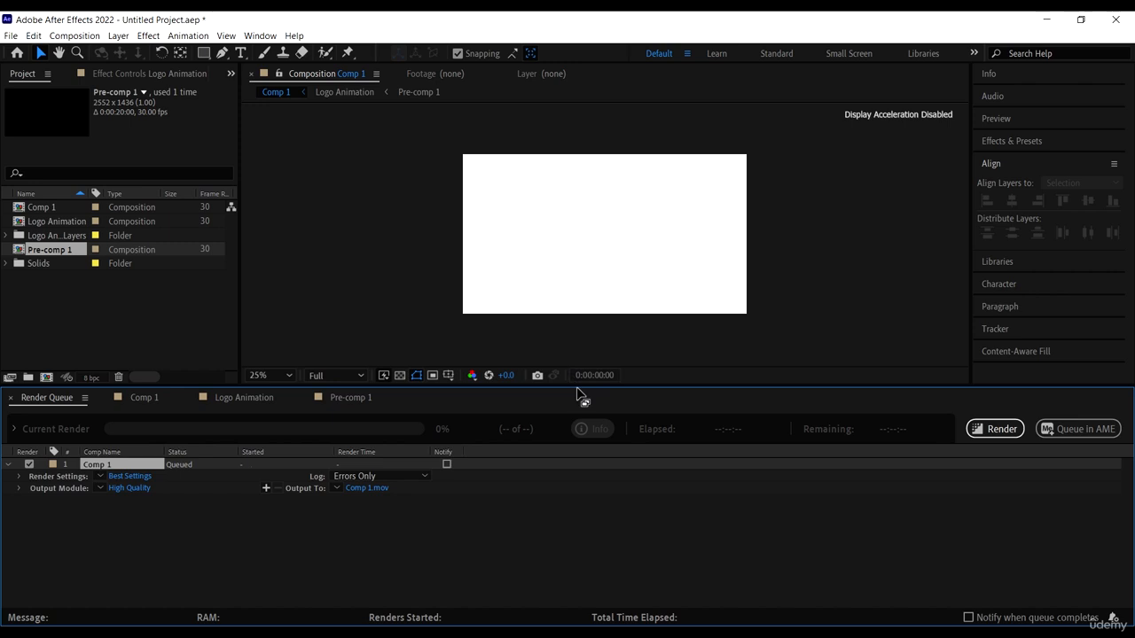
Confirm Comp 1's render settings with Best quality, Full resolution and a Read Only disk cache
{"action": "left_click_drag", "start_coordinate": [583, 381], "coordinate": [583, 361]}
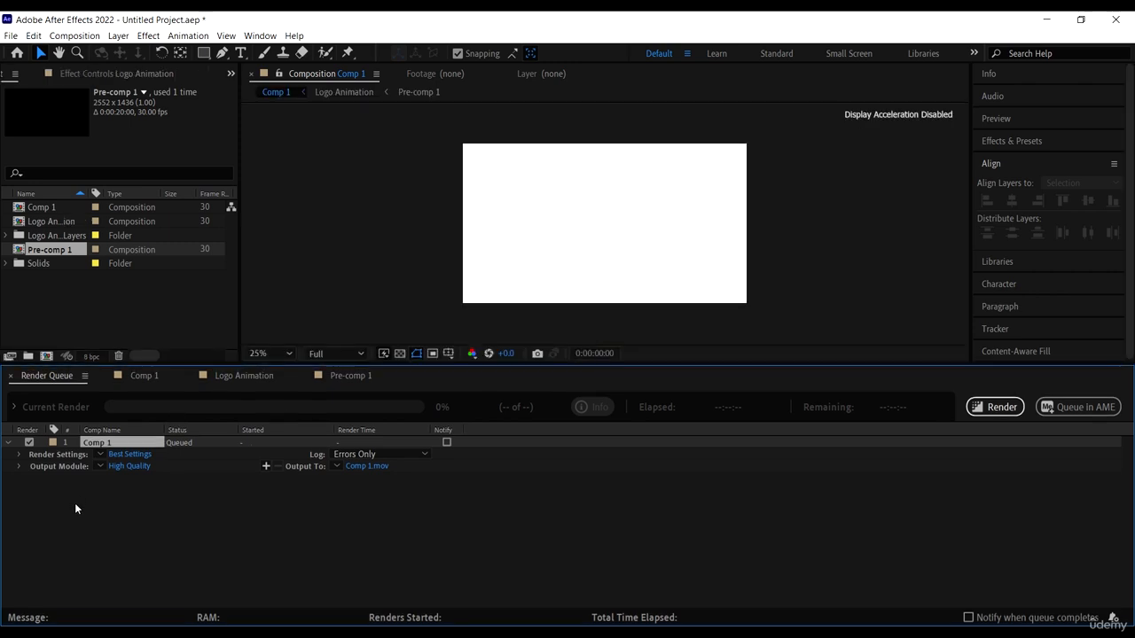
{"action": "left_click", "coordinate": [124, 456]}
{"action": "left_click", "coordinate": [499, 162]}
{"action": "left_click", "coordinate": [499, 163]}
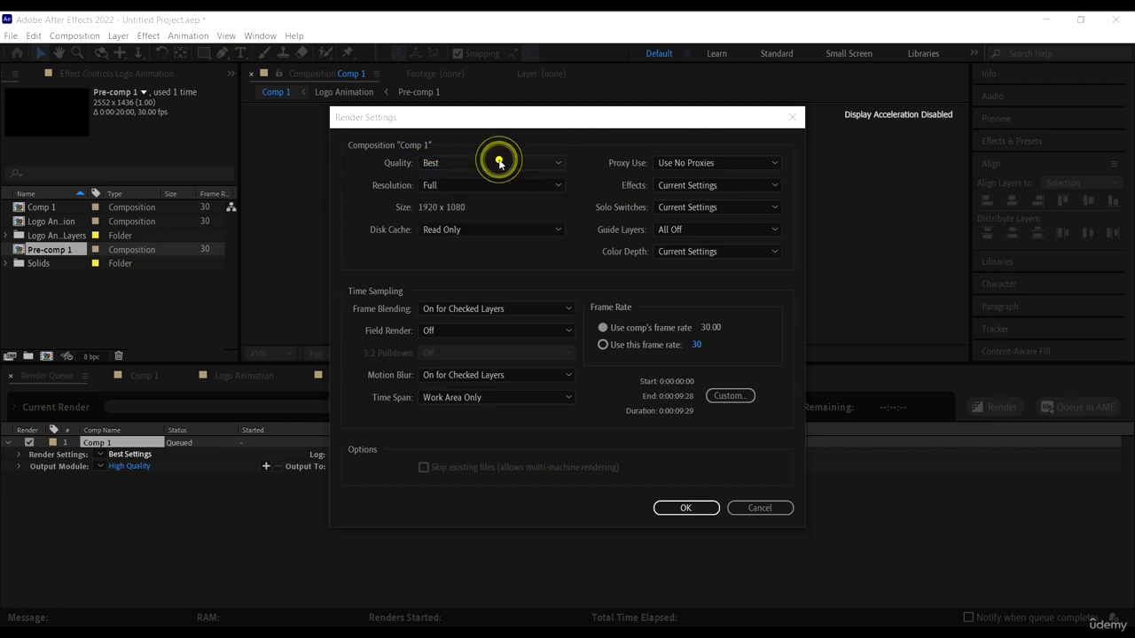
{"action": "left_click", "coordinate": [460, 185]}
{"action": "left_click", "coordinate": [461, 185]}
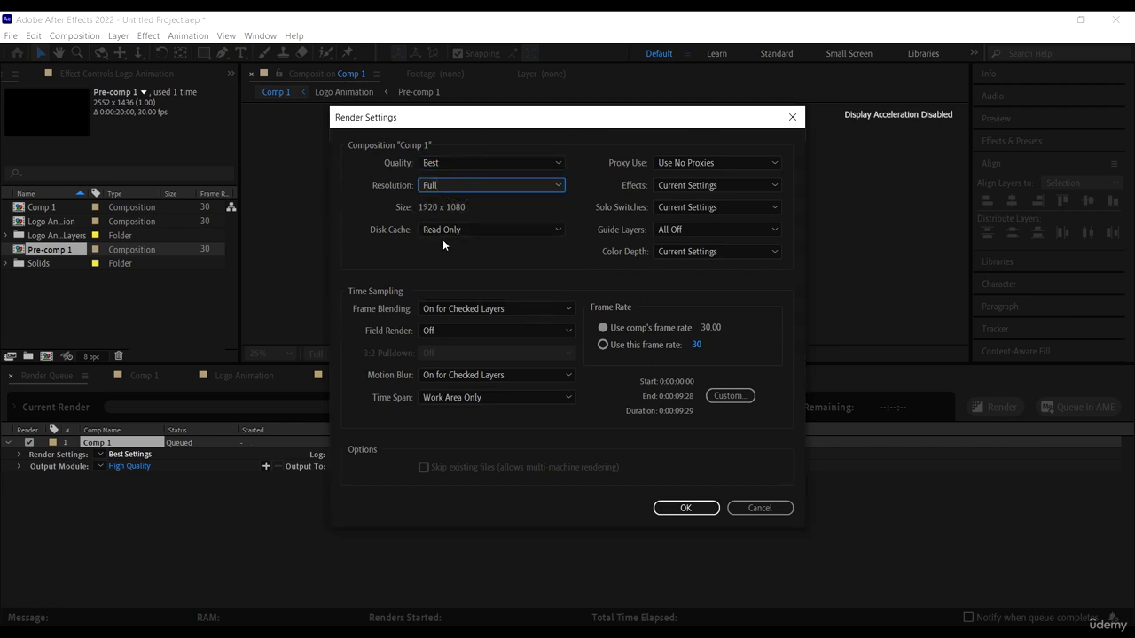
{"action": "left_click", "coordinate": [448, 230]}
{"action": "left_click", "coordinate": [467, 229]}
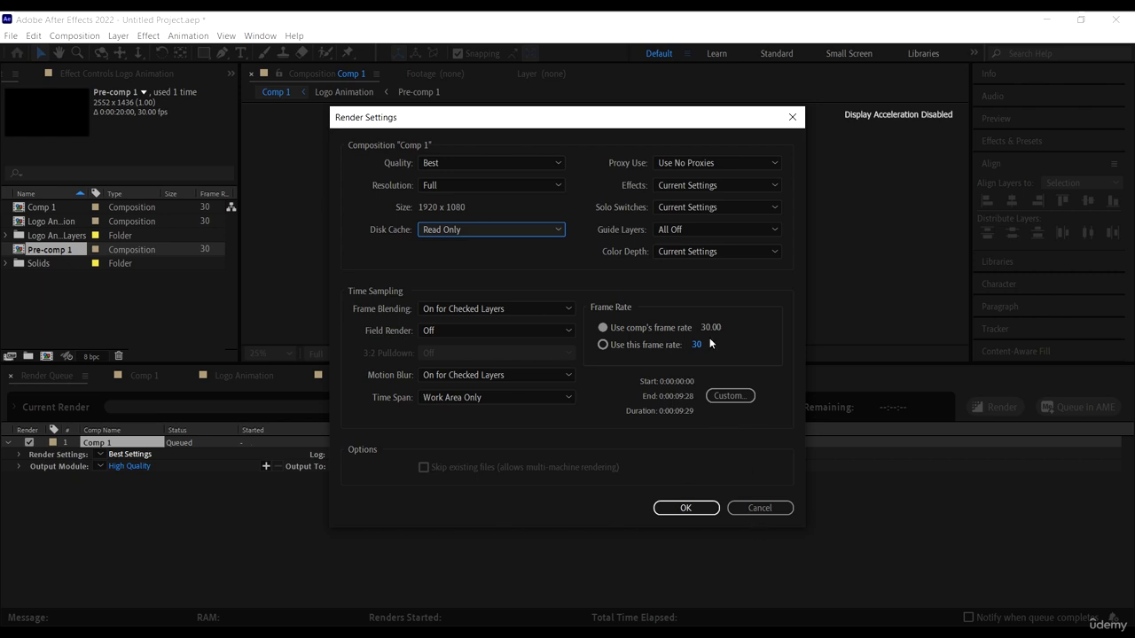
{"action": "left_click", "coordinate": [688, 509]}
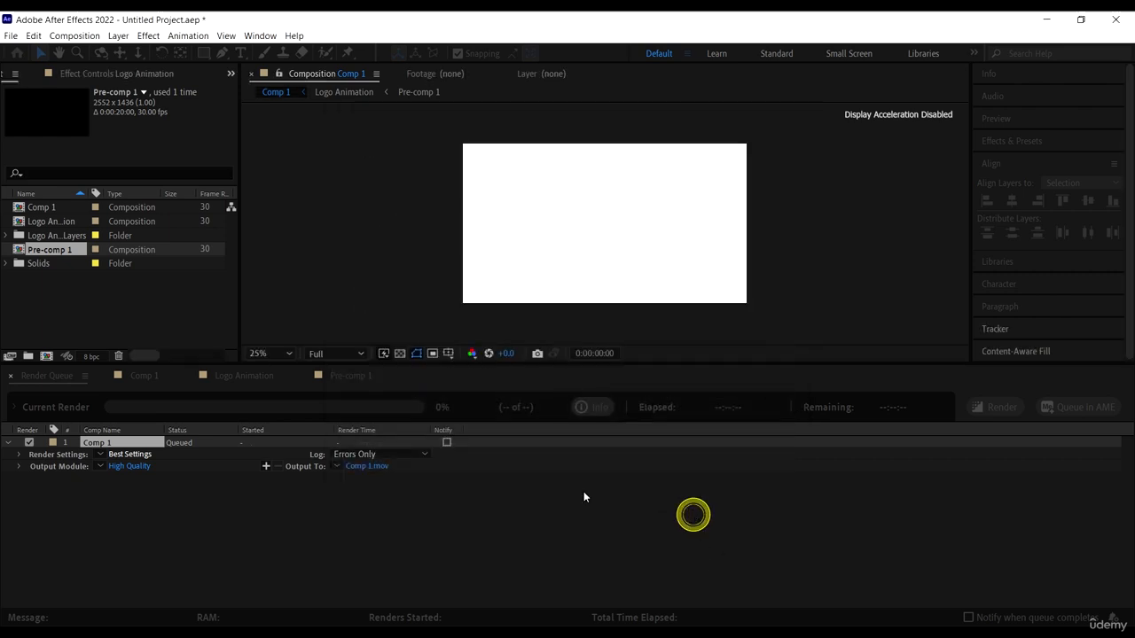
Set the output module for Comp 1 to the QuickTime format with RGB channels and Millions of Colors depth
{"action": "left_click", "coordinate": [138, 467]}
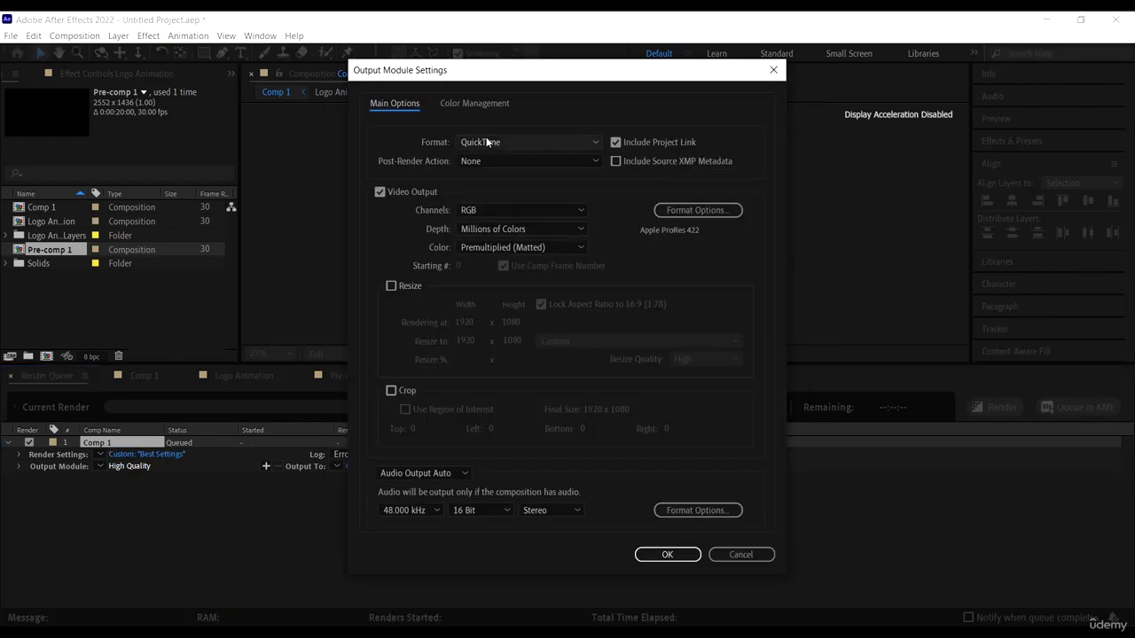
{"action": "left_click", "coordinate": [495, 142]}
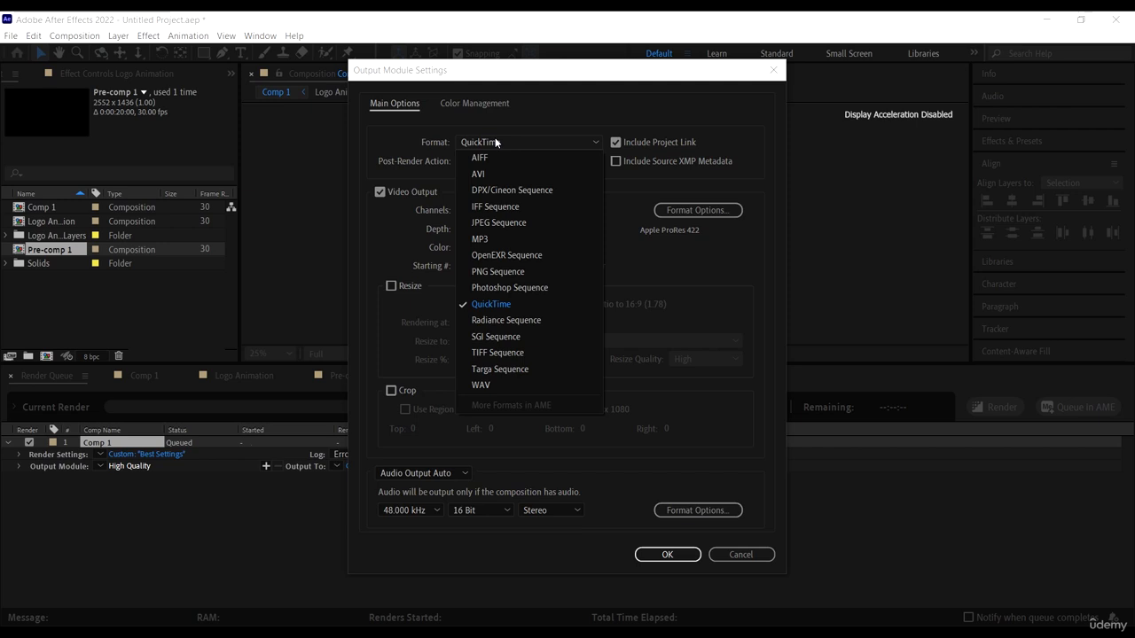
{"action": "left_click", "coordinate": [525, 303]}
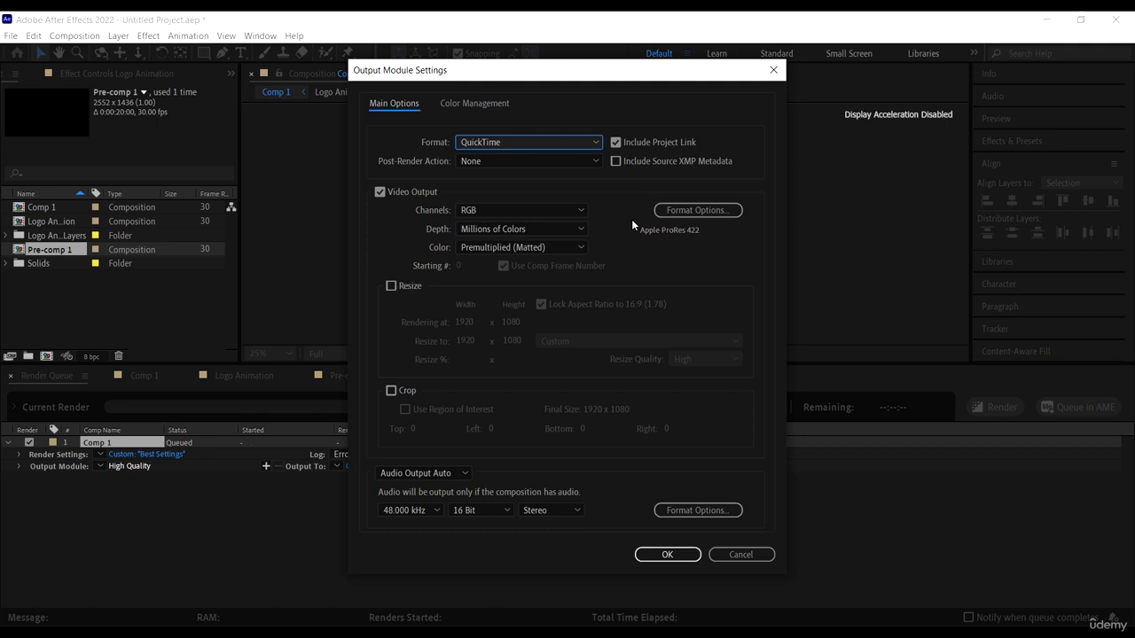
{"action": "left_click", "coordinate": [558, 142]}
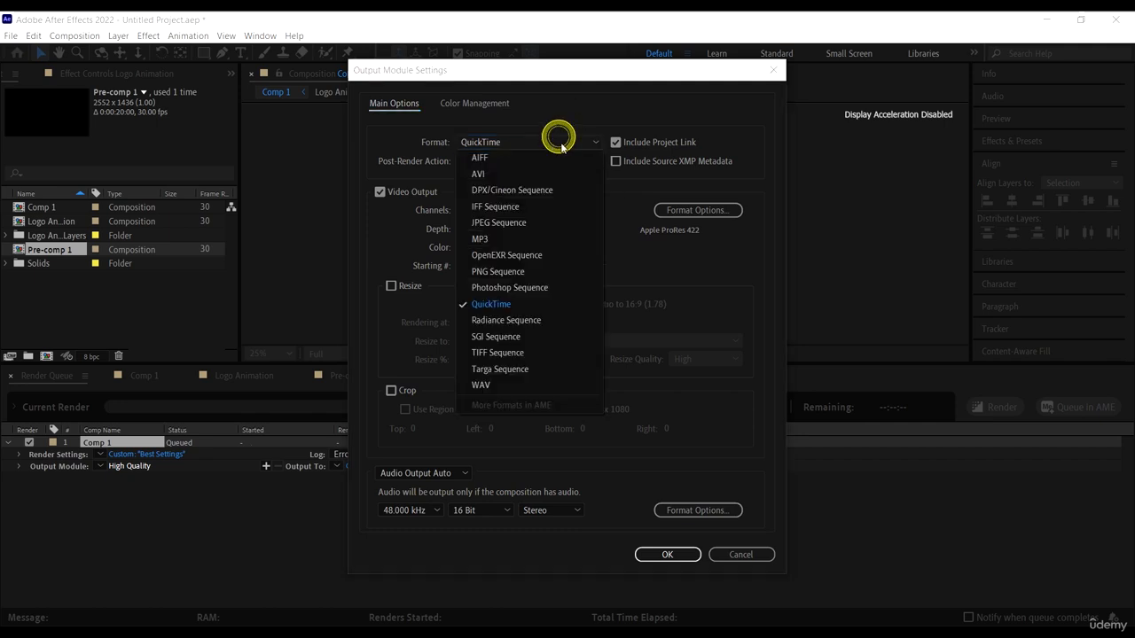
{"action": "left_click", "coordinate": [539, 142]}
{"action": "left_click", "coordinate": [538, 143]}
{"action": "left_click", "coordinate": [538, 143]}
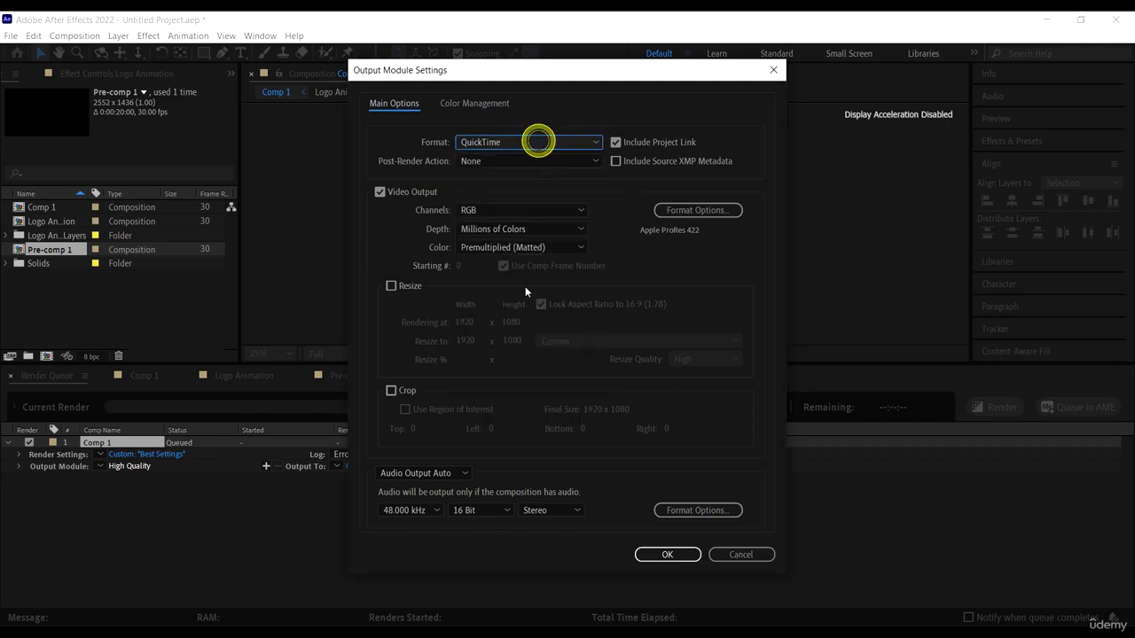
{"action": "left_click", "coordinate": [527, 212]}
{"action": "left_click", "coordinate": [499, 223]}
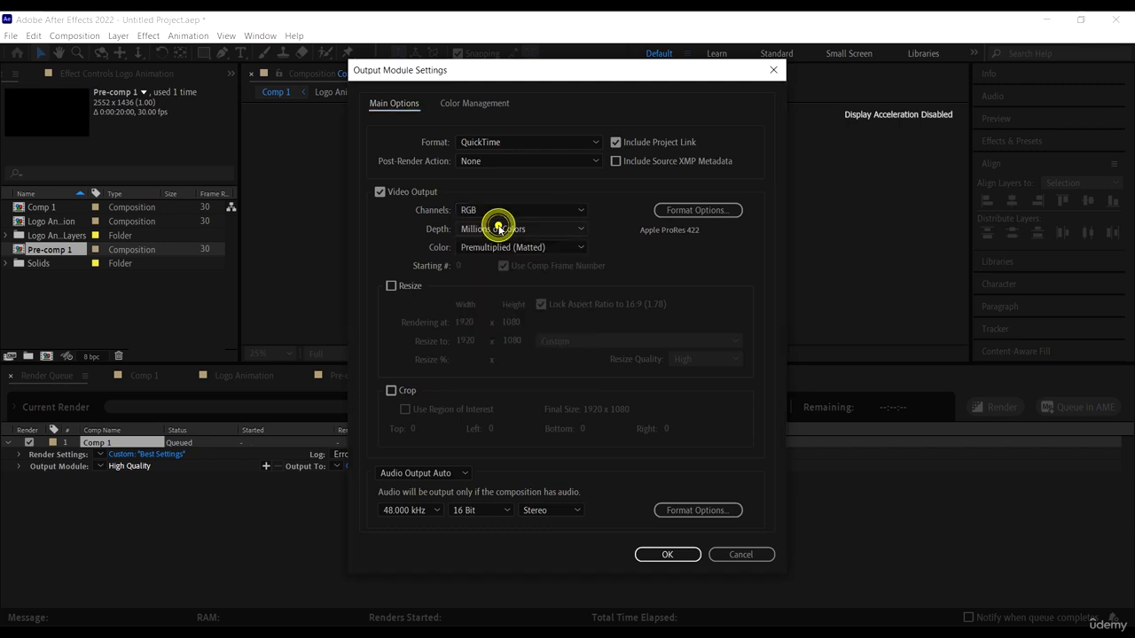
{"action": "left_click", "coordinate": [674, 554]}
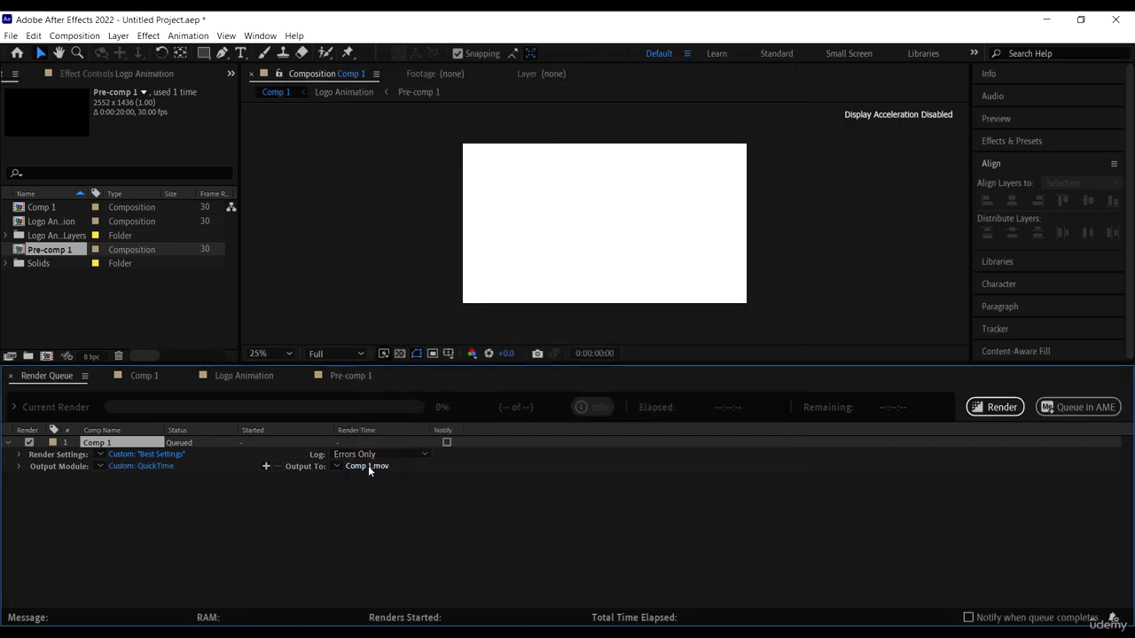
Set the output movie to Logo Animation AFX in the 11 ANIMATION folder and render Comp 1
{"action": "left_click", "coordinate": [368, 466]}
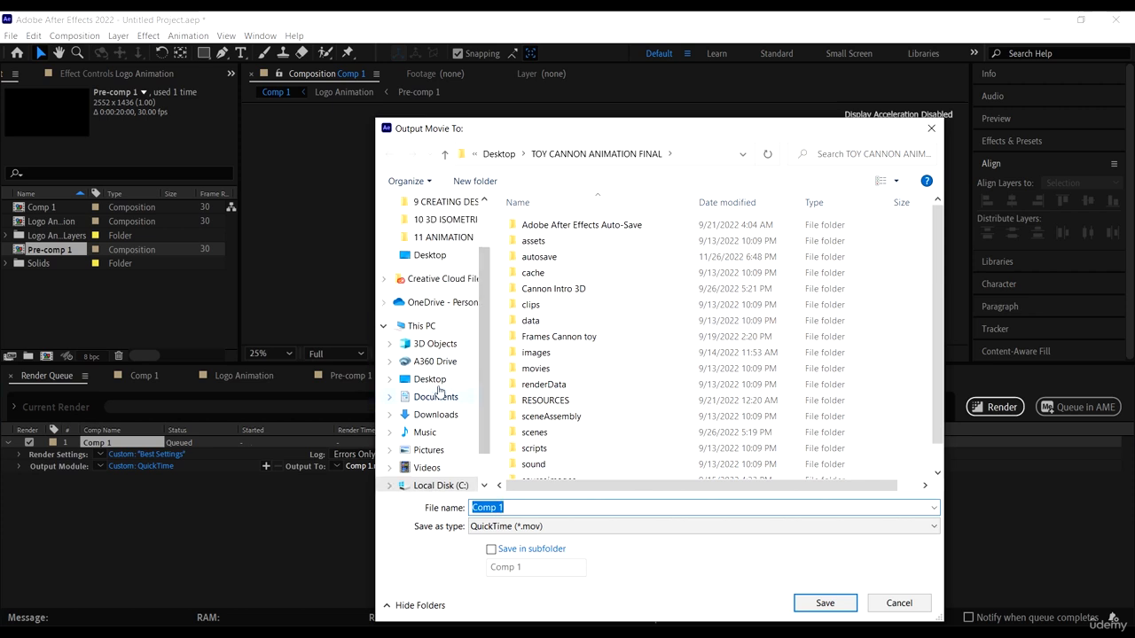
{"action": "left_click", "coordinate": [437, 233]}
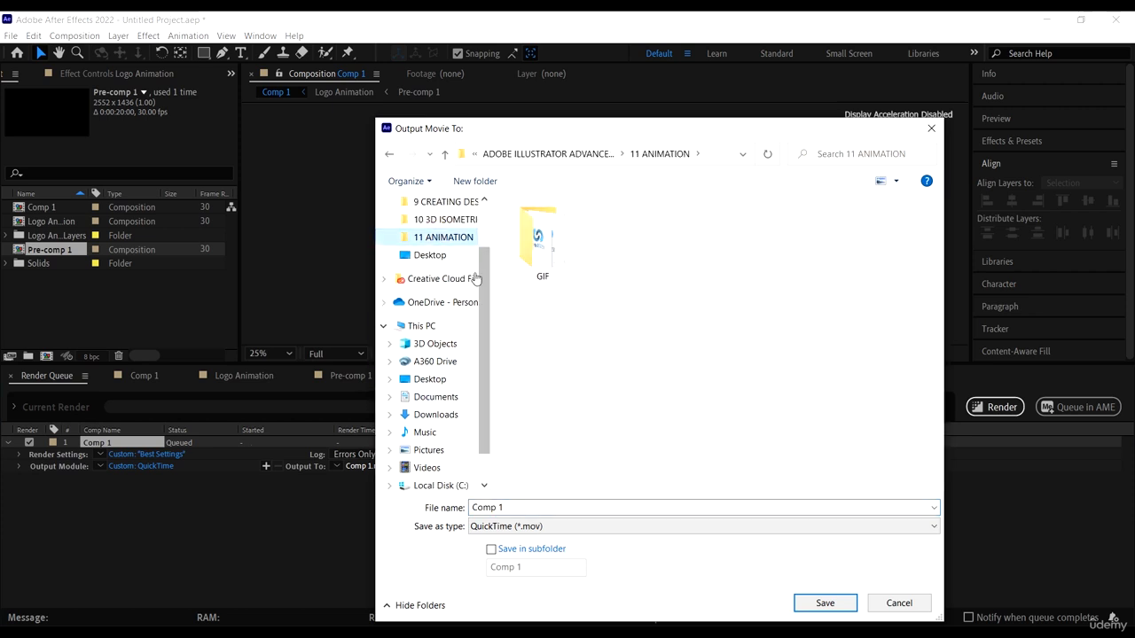
{"action": "left_click_drag", "start_coordinate": [634, 131], "coordinate": [634, 129]}
{"action": "left_click_drag", "start_coordinate": [643, 63], "coordinate": [645, 58]}
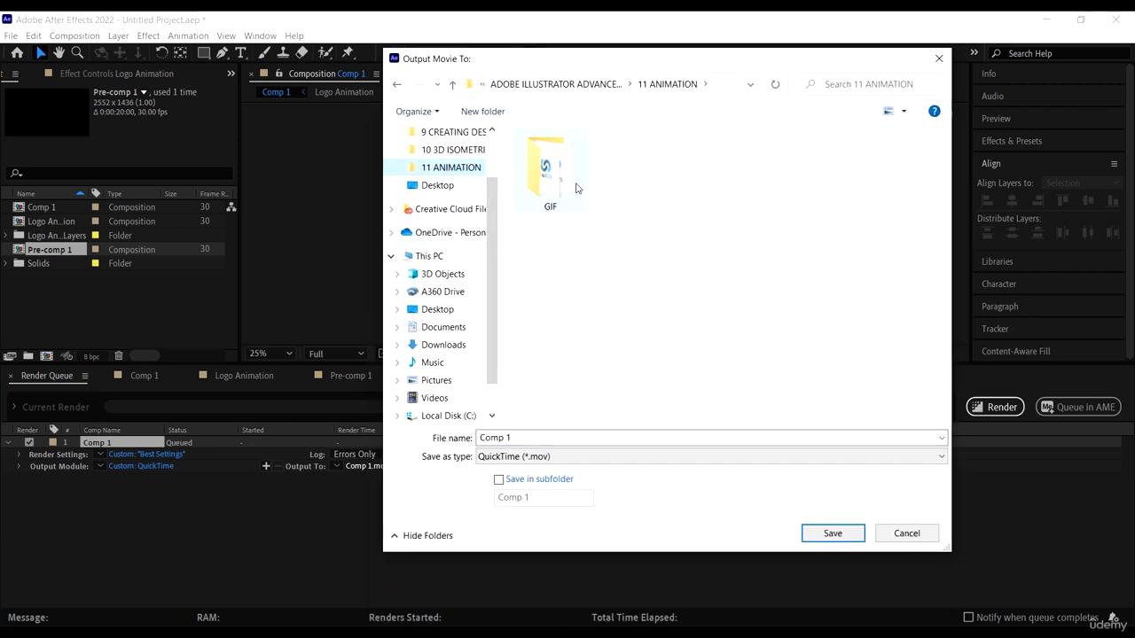
{"action": "left_click", "coordinate": [567, 438]}
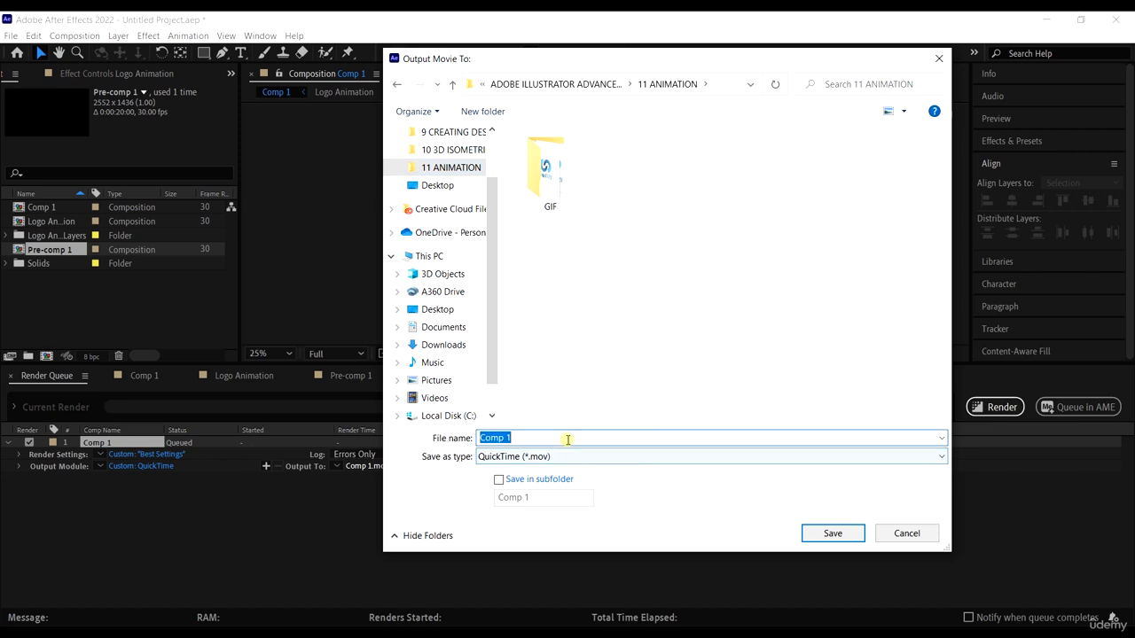
{"action": "type", "text": "Logo Anima"}
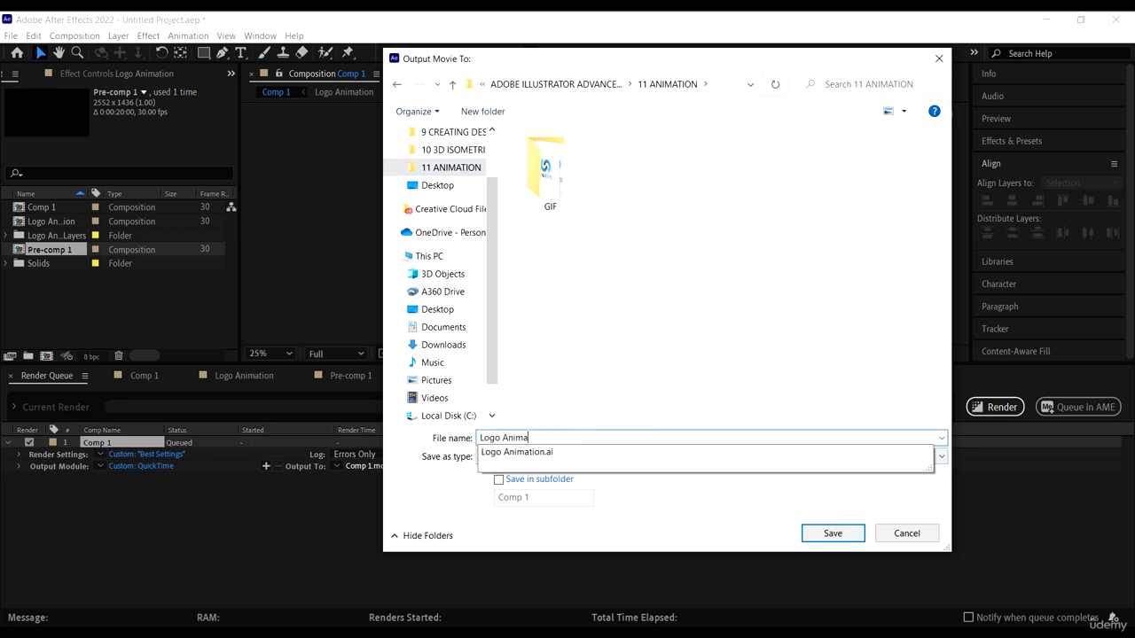
{"action": "type", "text": "tion AFX"}
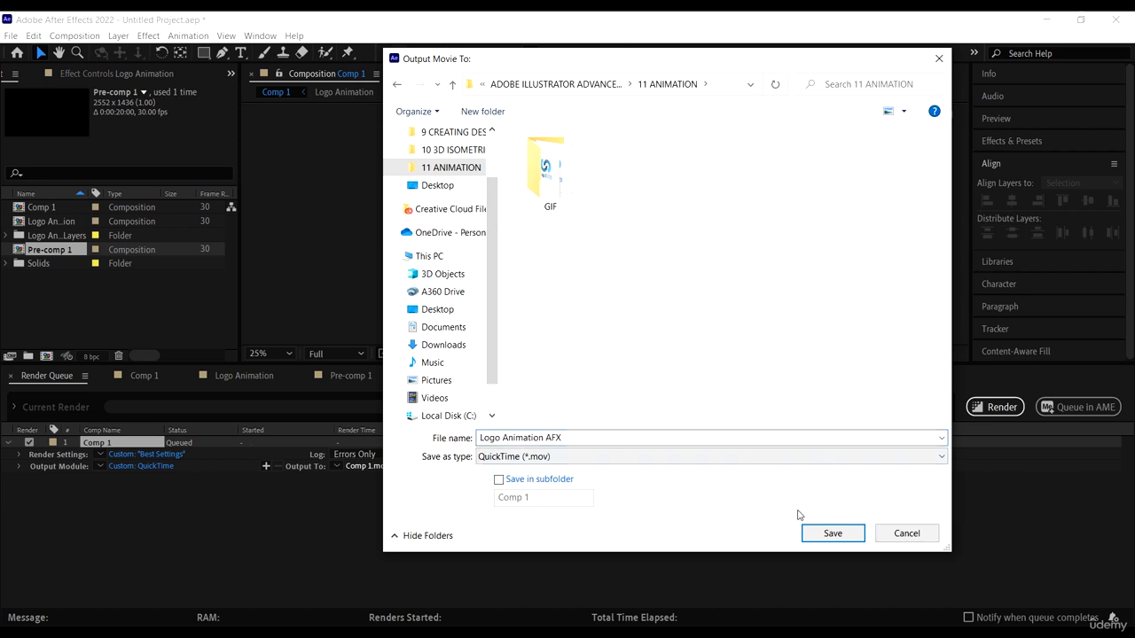
{"action": "left_click", "coordinate": [834, 533]}
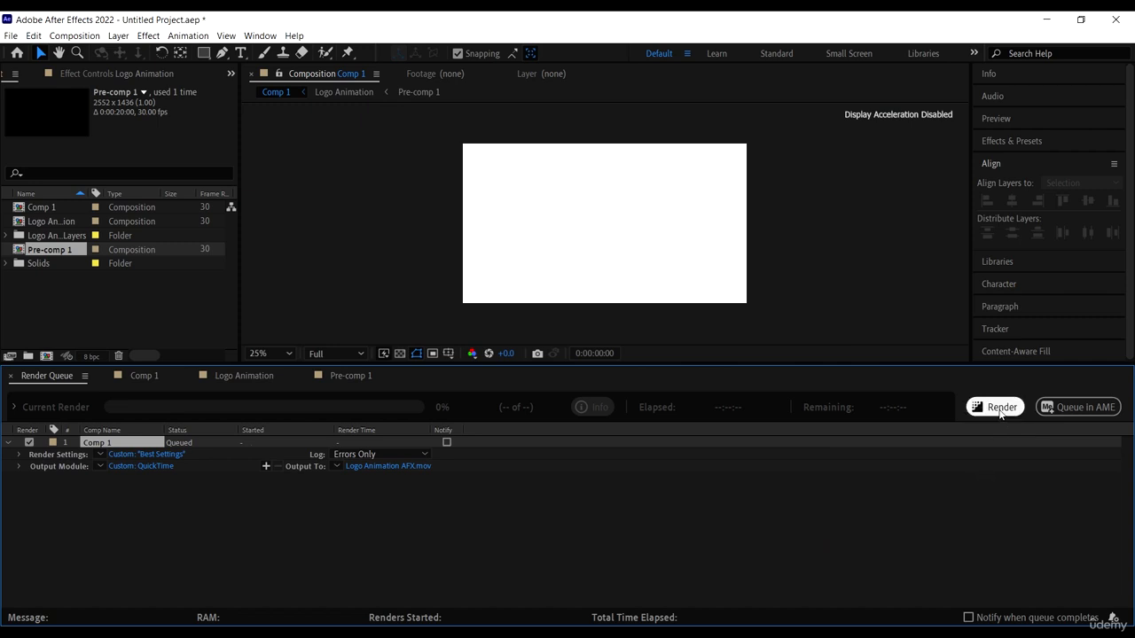
{"action": "left_click", "coordinate": [999, 407]}
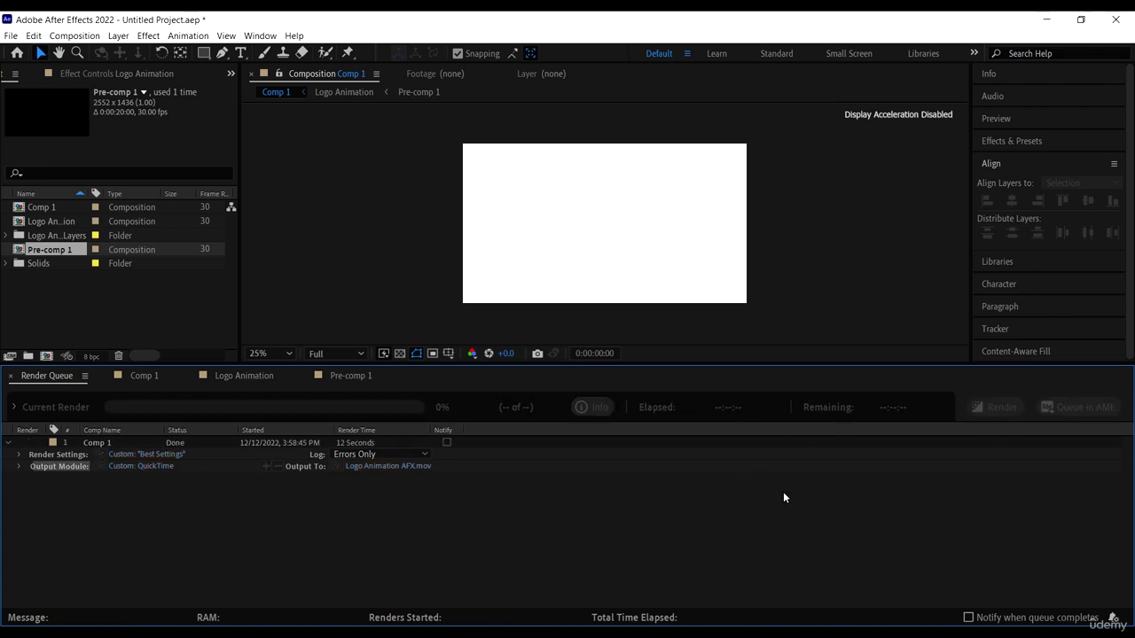
Switch to the 11 ANIMATION folder in File Explorer, refresh it and check the rendered Logo Animation AFX movie
{"action": "left_click", "coordinate": [127, 634]}
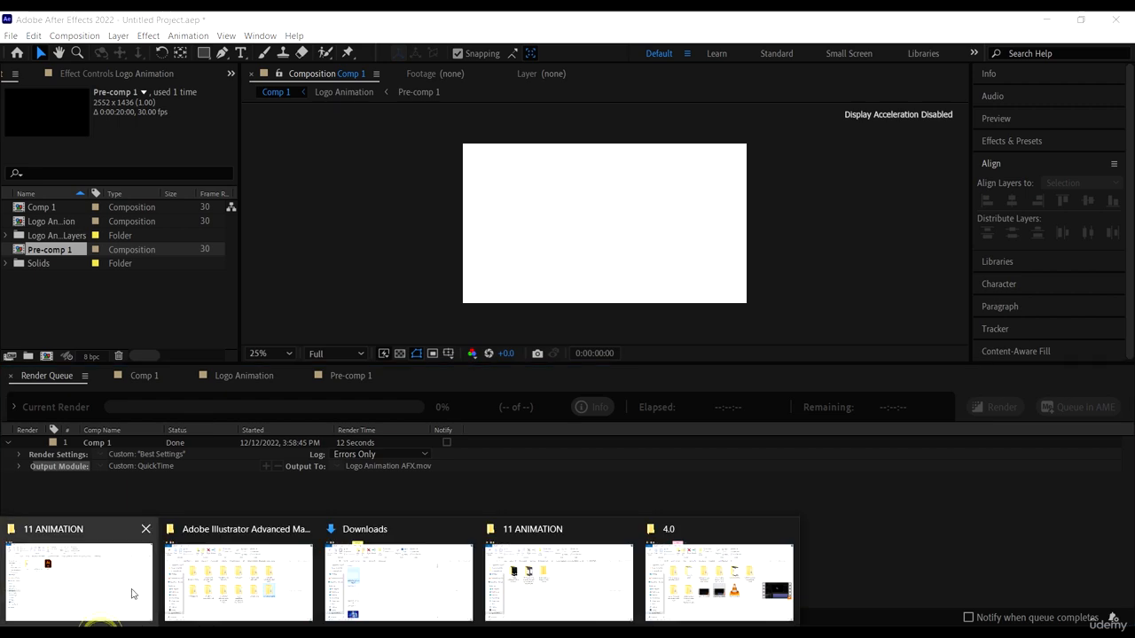
{"action": "left_click", "coordinate": [27, 573]}
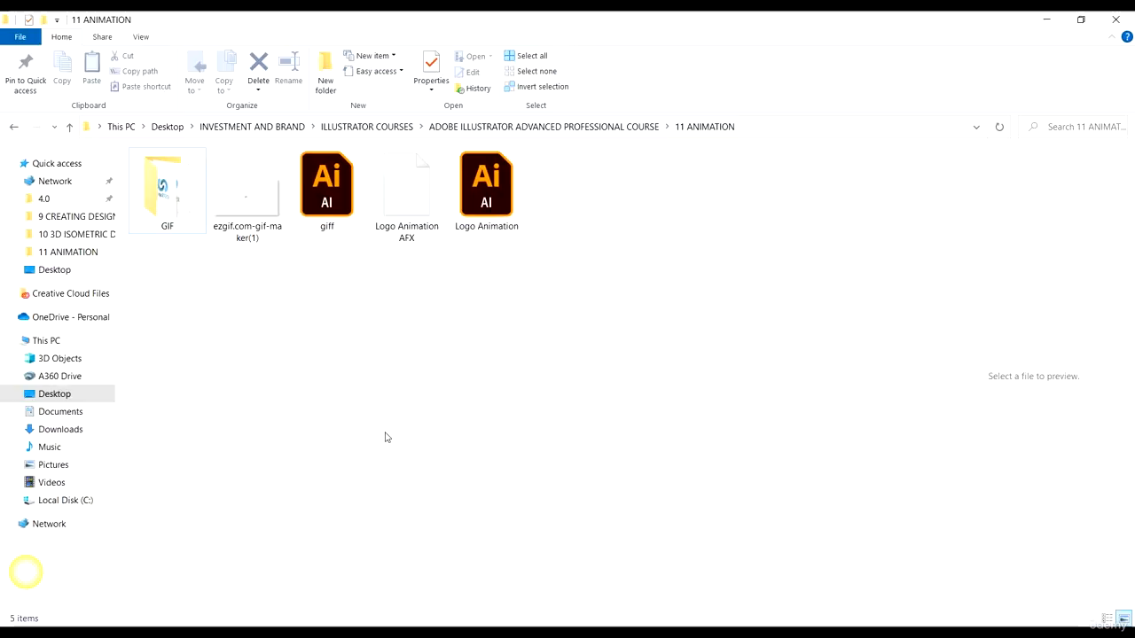
{"action": "right_click", "coordinate": [488, 329]}
{"action": "left_click", "coordinate": [512, 390]}
{"action": "left_click", "coordinate": [401, 199]}
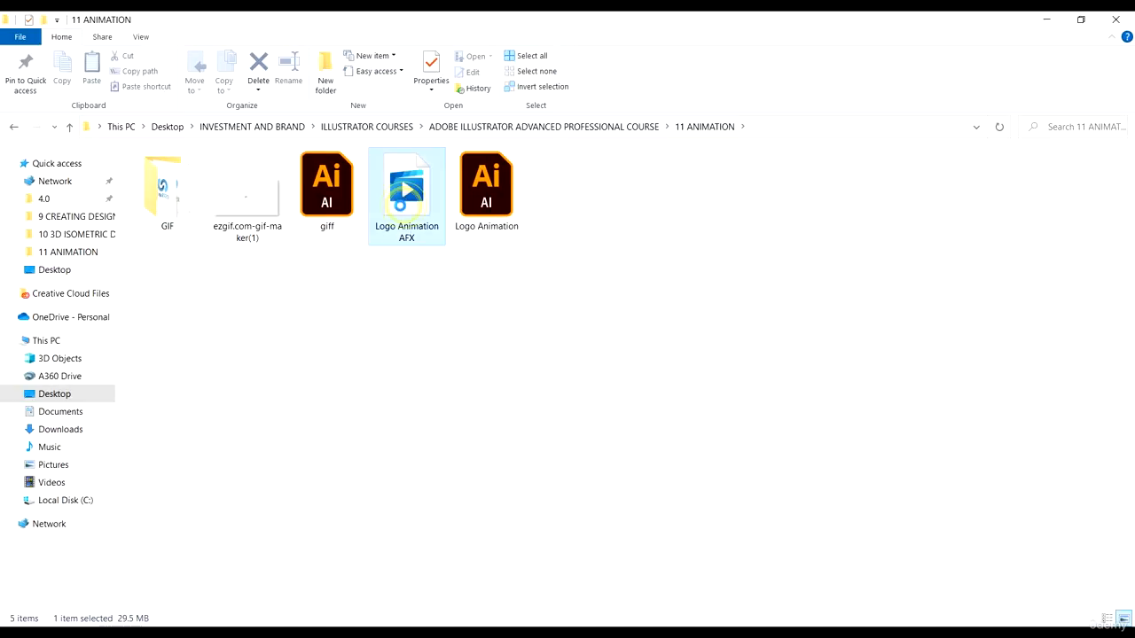
{"action": "right_click", "coordinate": [425, 274]}
{"action": "mouse_move", "coordinate": [582, 286]}
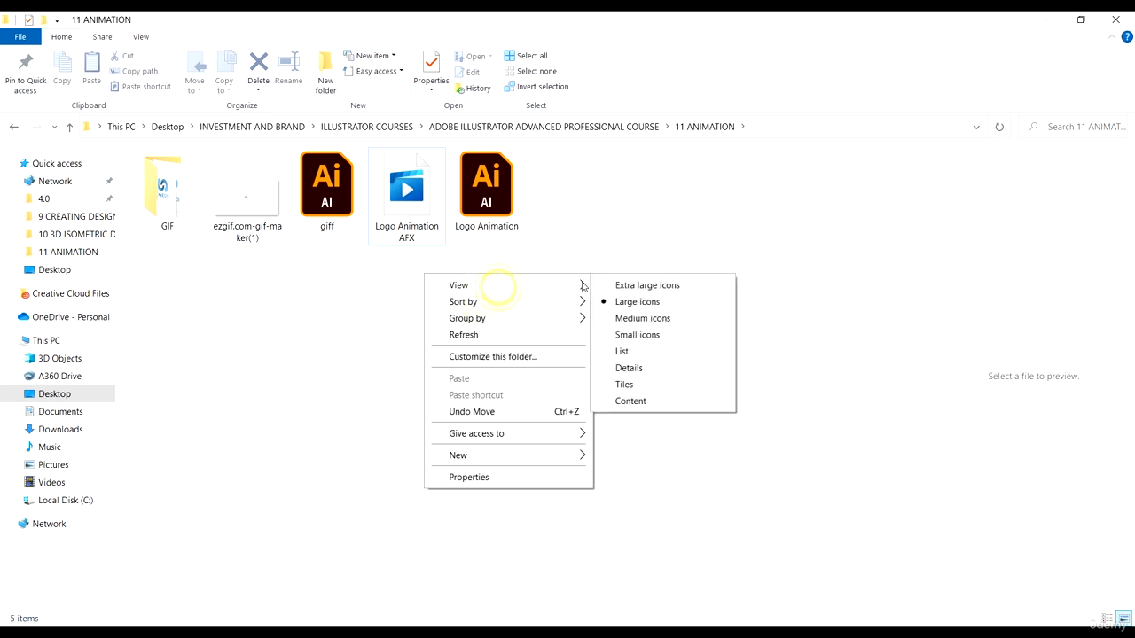
{"action": "left_click", "coordinate": [398, 189]}
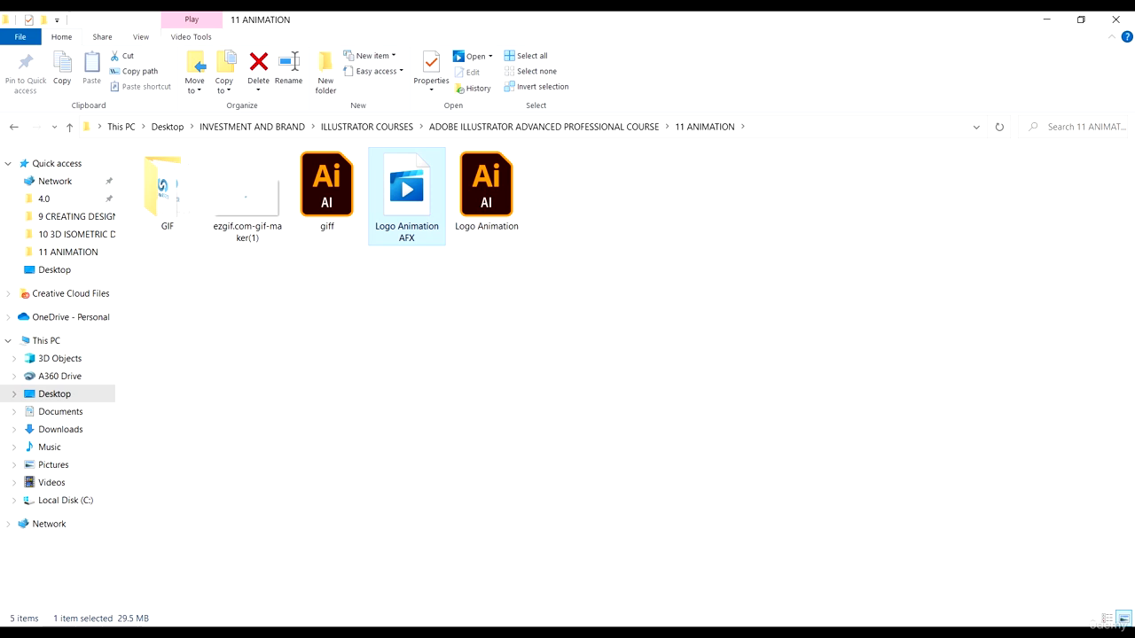
{"action": "left_click", "coordinate": [593, 416]}
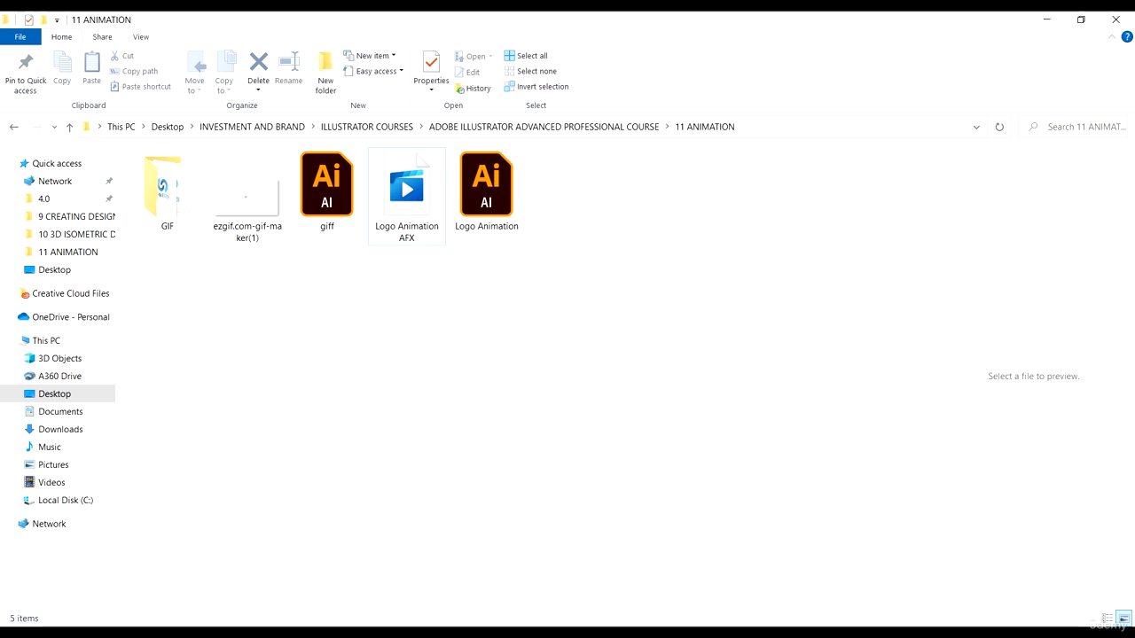
{"action": "left_click", "coordinate": [415, 189]}
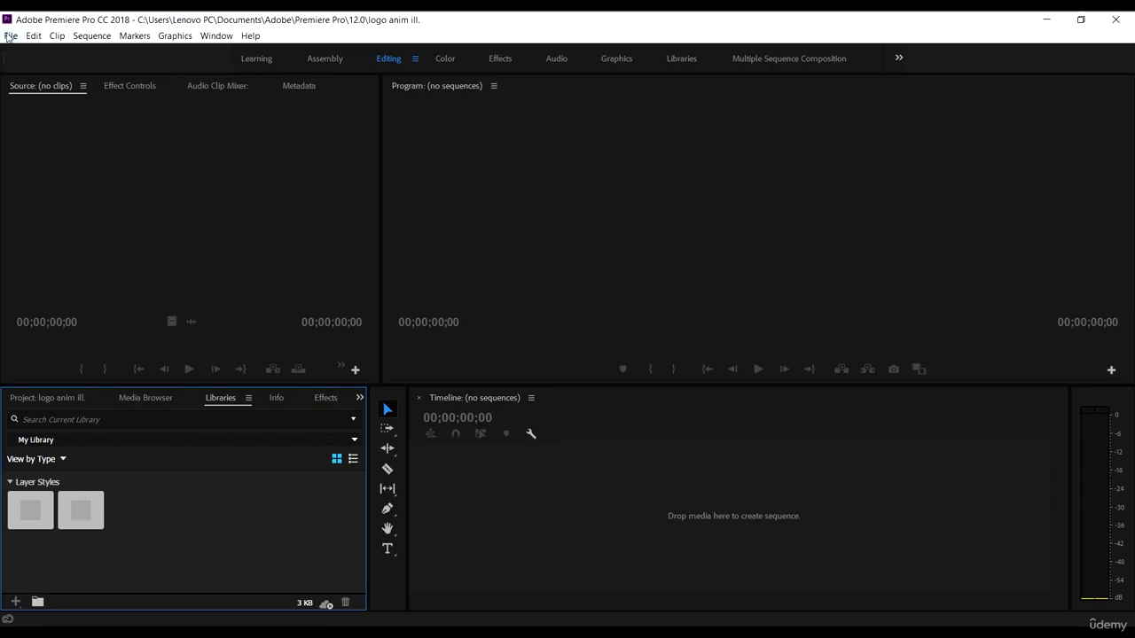
In Premiere Pro, import the Logo Animation AFX movie from the 11 ANIMATION folder into the project
{"action": "left_click", "coordinate": [11, 35]}
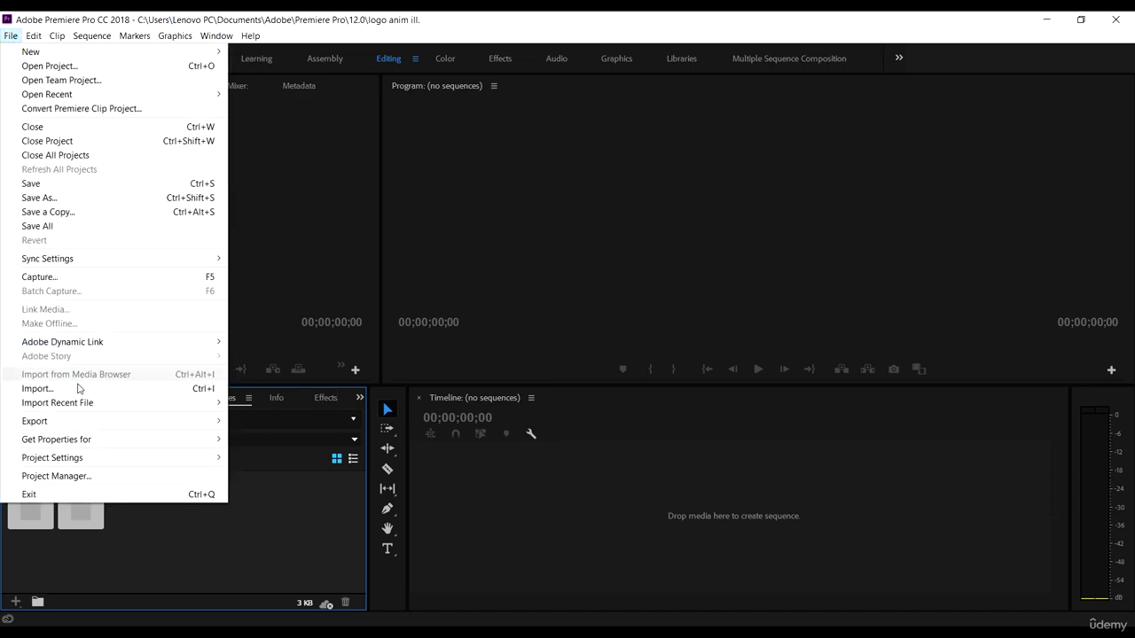
{"action": "left_click", "coordinate": [83, 389]}
{"action": "left_click", "coordinate": [108, 199]}
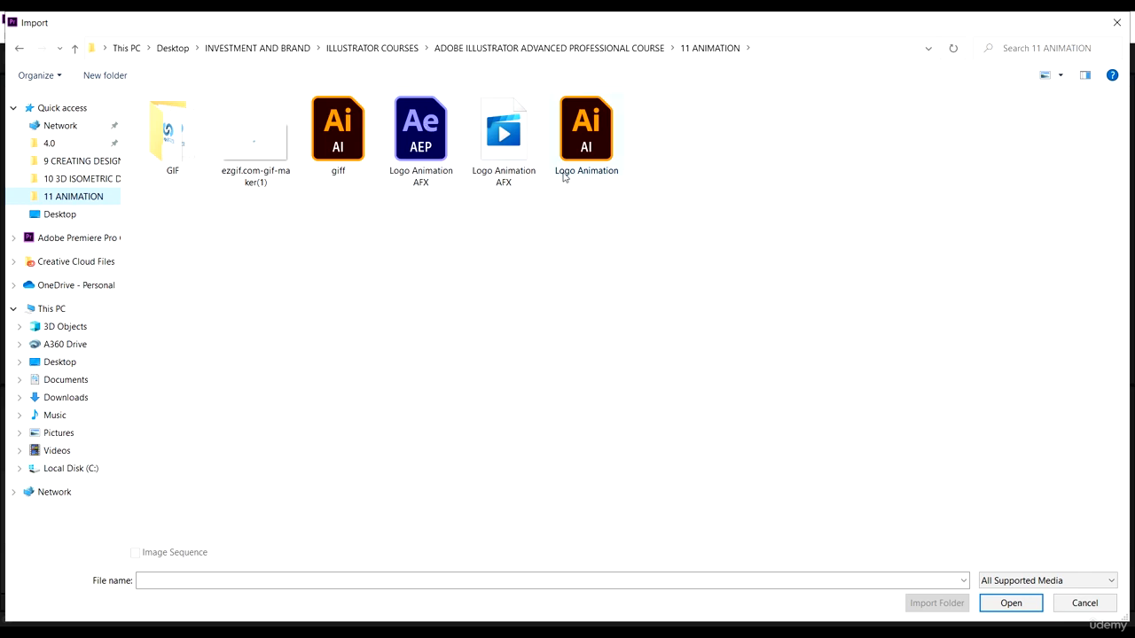
{"action": "left_click", "coordinate": [522, 180]}
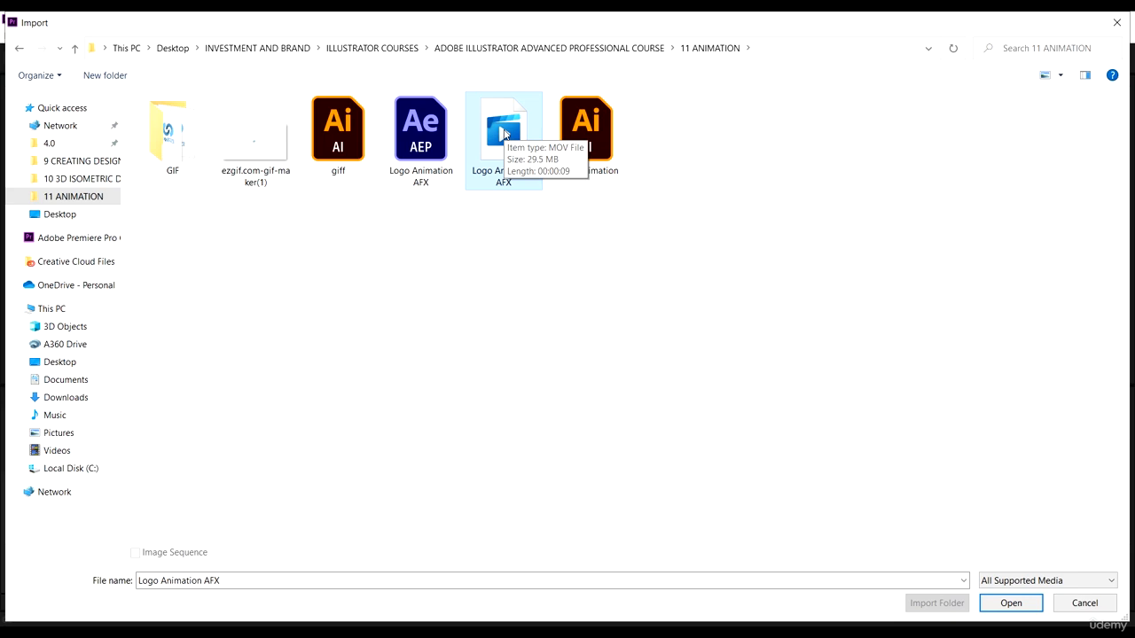
{"action": "left_click", "coordinate": [1011, 603]}
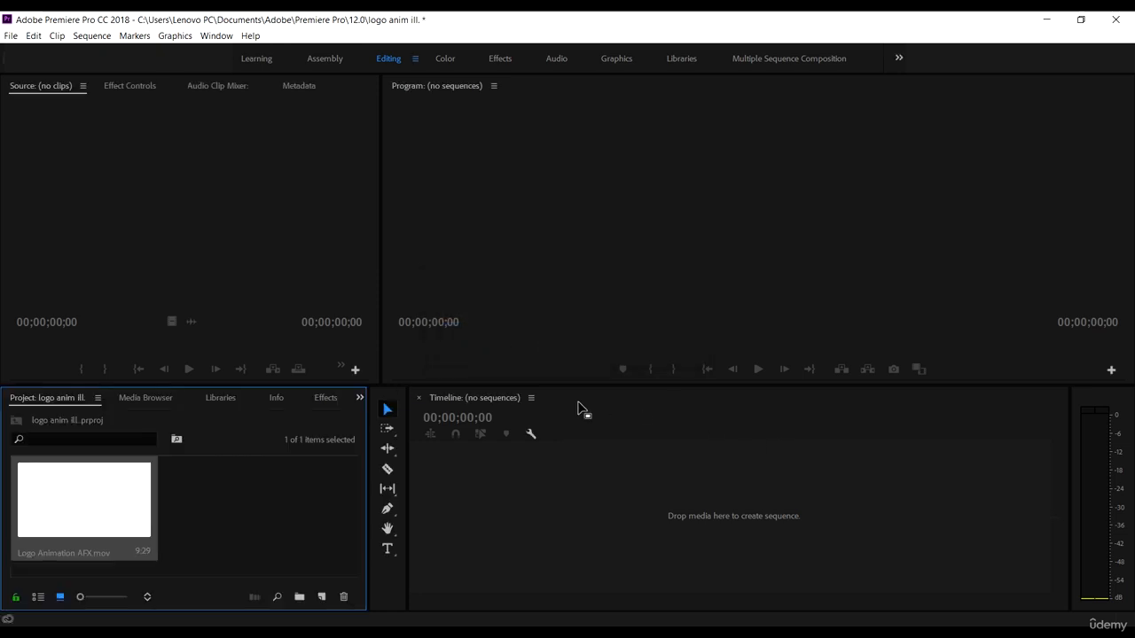
Create a new sequence from the imported Logo Animation AFX.mov clip
{"action": "left_click", "coordinate": [236, 509]}
{"action": "left_click", "coordinate": [84, 508]}
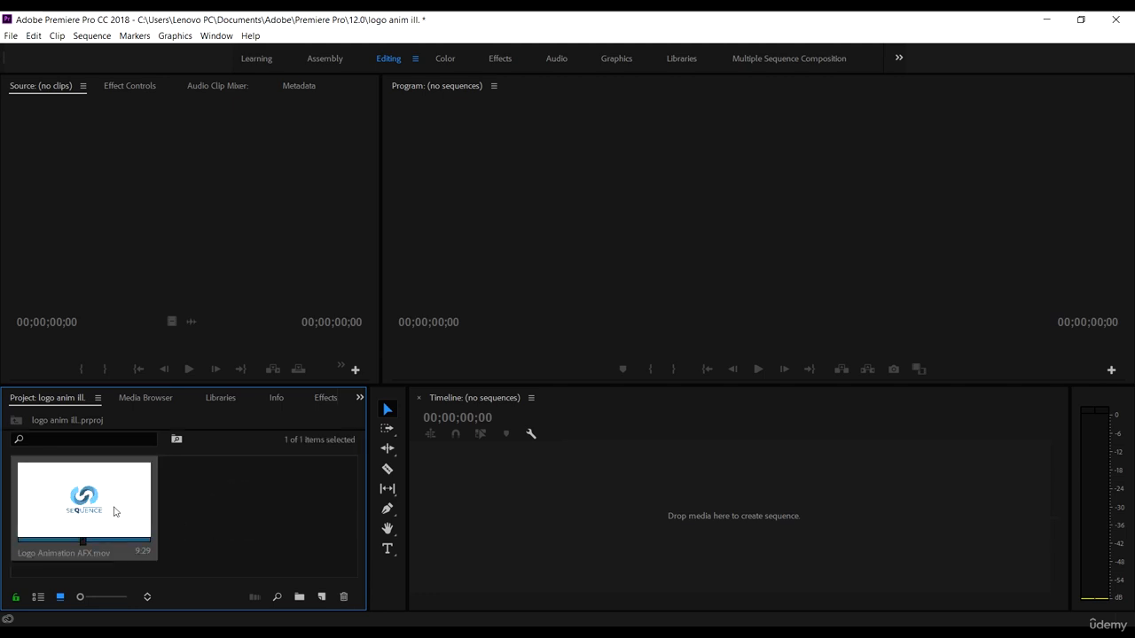
{"action": "right_click", "coordinate": [114, 511]}
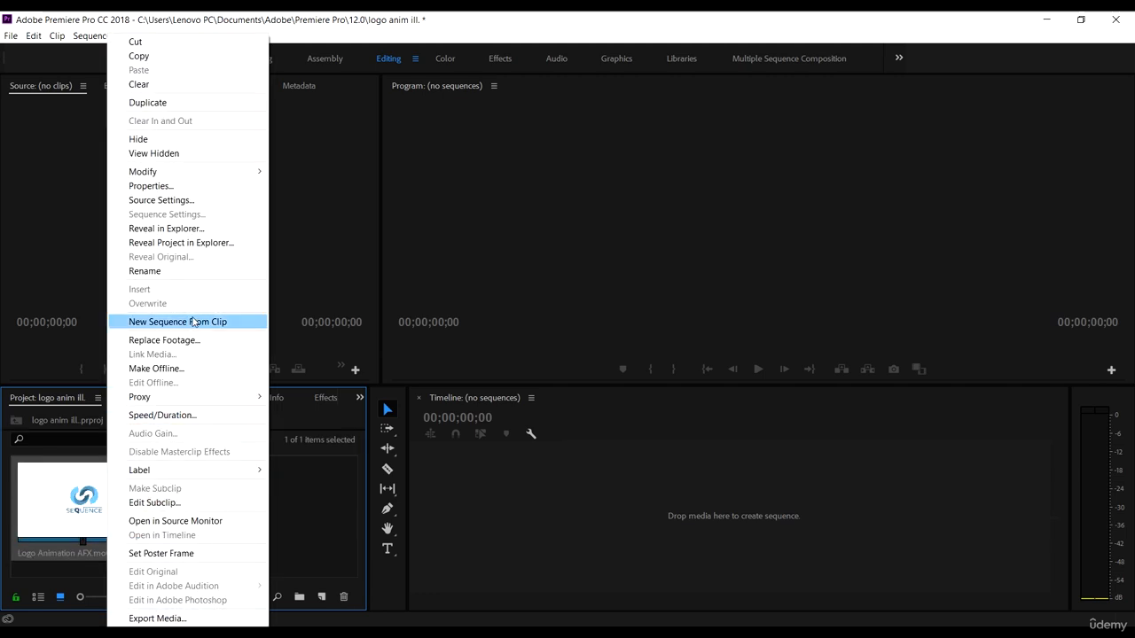
{"action": "left_click", "coordinate": [211, 325]}
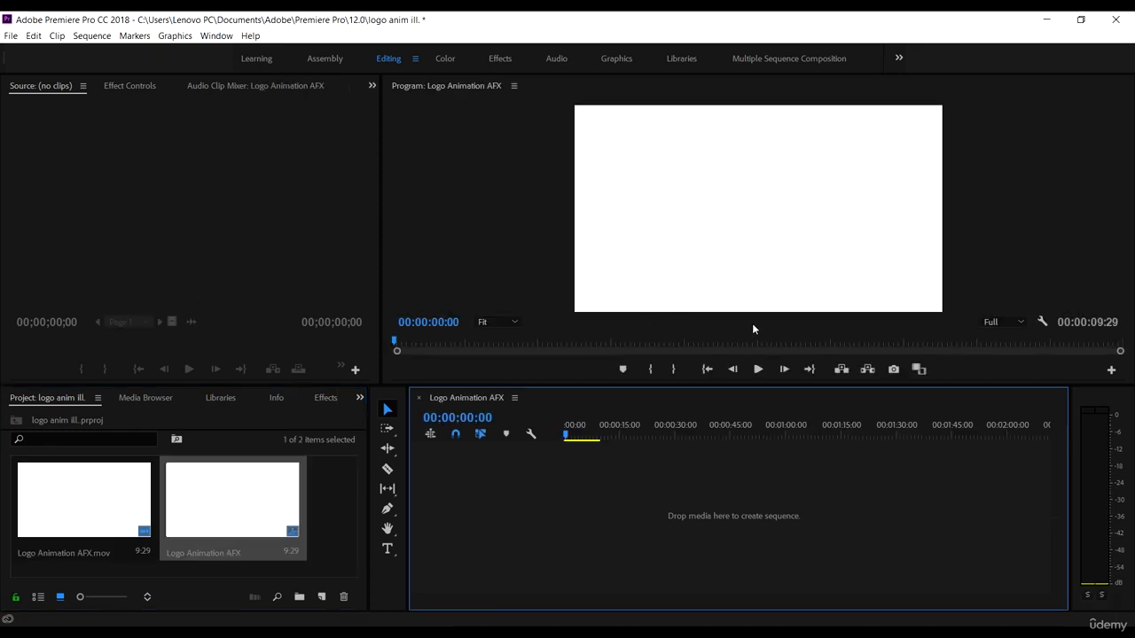
Scrub through the logo sequence to check the animation and return the playhead to 00:00:00:00
{"action": "left_click_drag", "start_coordinate": [618, 424], "coordinate": [570, 445]}
{"action": "left_click", "coordinate": [615, 437]}
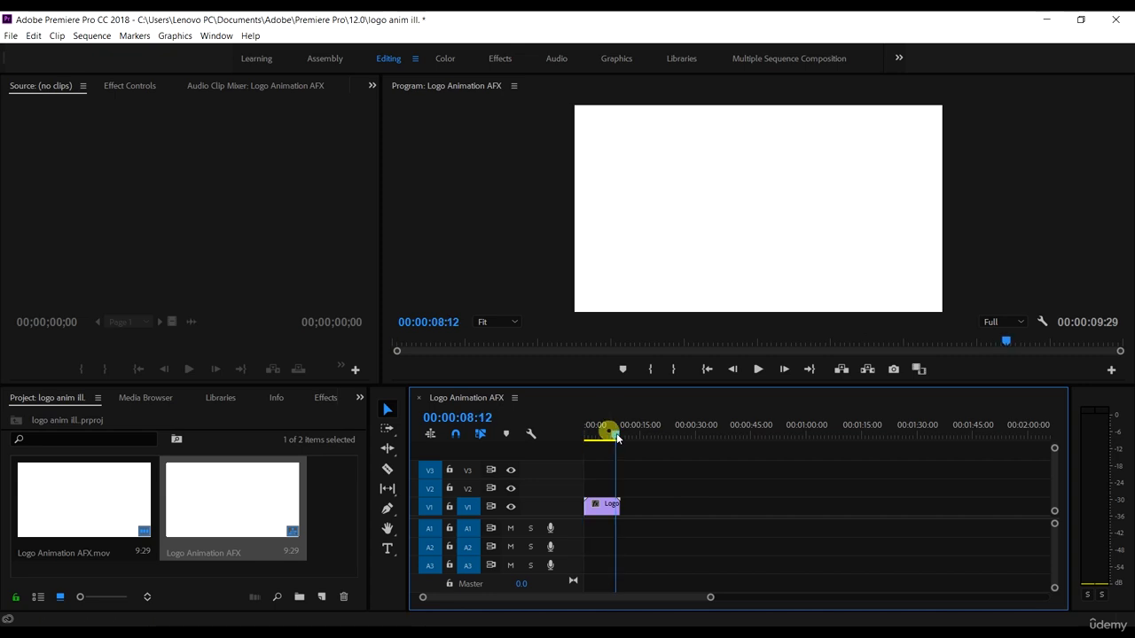
{"action": "left_click", "coordinate": [665, 526]}
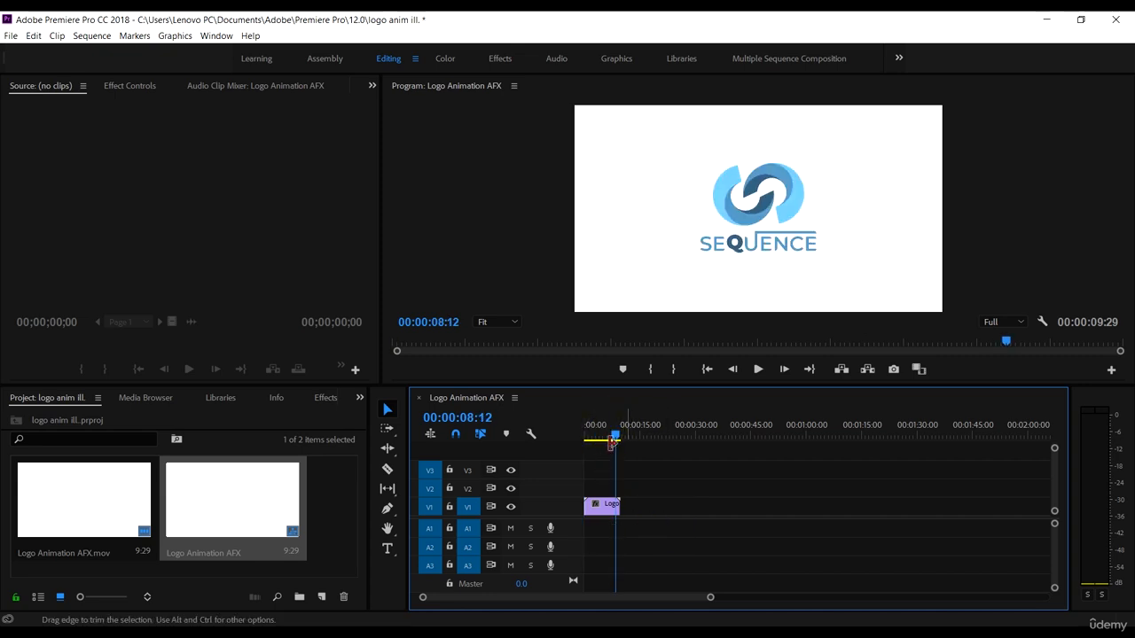
{"action": "left_click", "coordinate": [601, 427]}
{"action": "left_click_drag", "start_coordinate": [601, 427], "coordinate": [582, 427]}
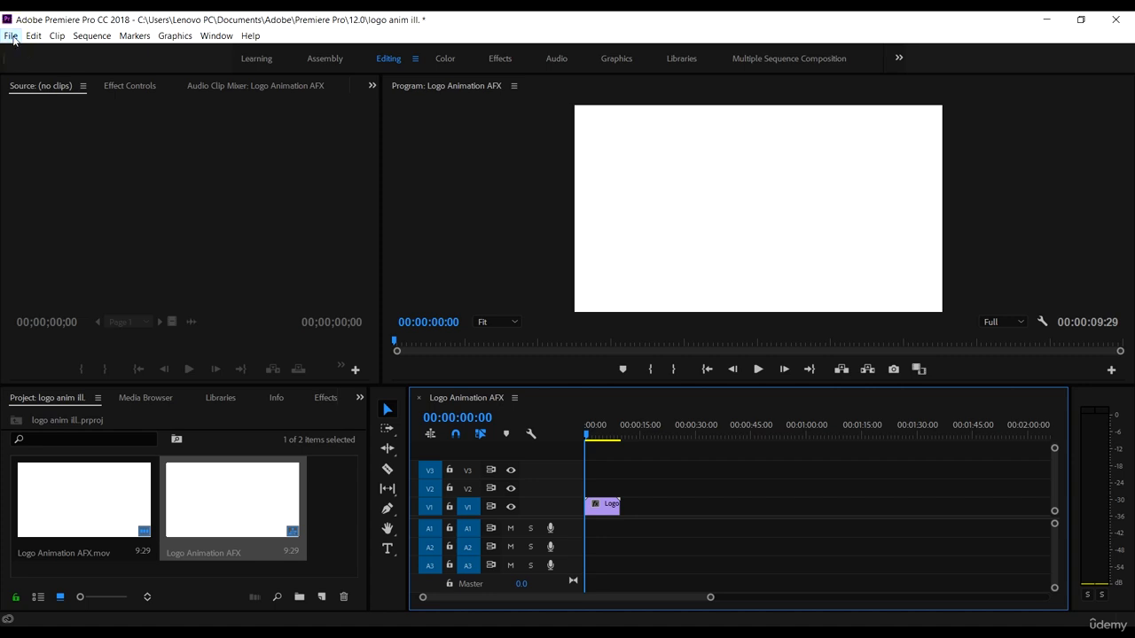
Open the media export settings for the Logo Animation AFX sequence and scrub the output preview to 00:00:04:13
{"action": "left_click", "coordinate": [9, 36]}
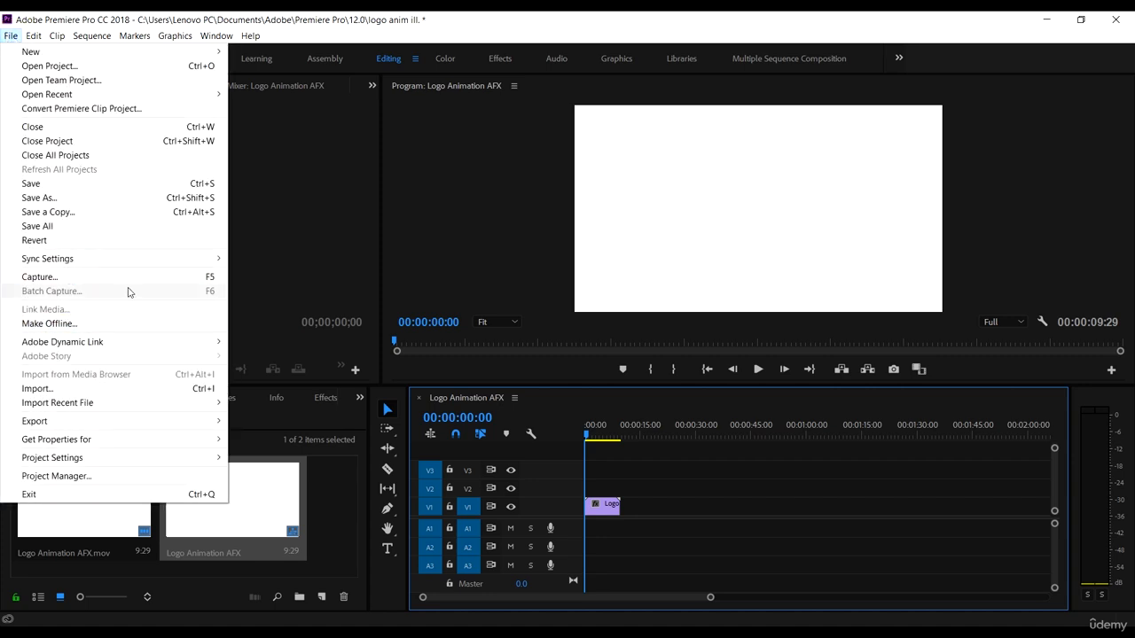
{"action": "mouse_move", "coordinate": [93, 423]}
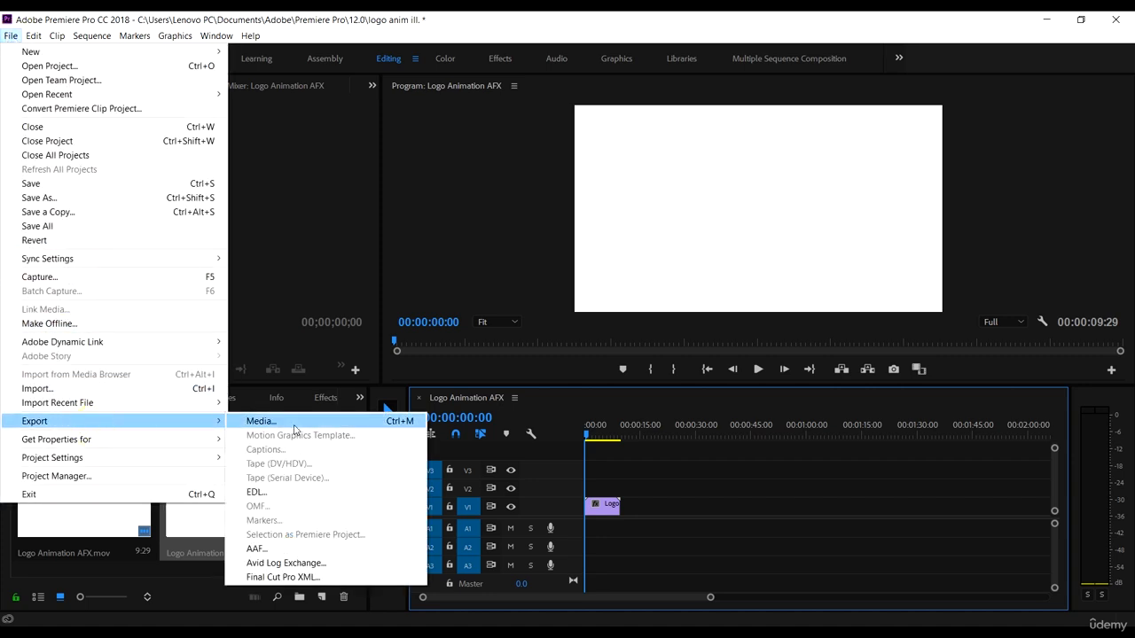
{"action": "left_click", "coordinate": [266, 420]}
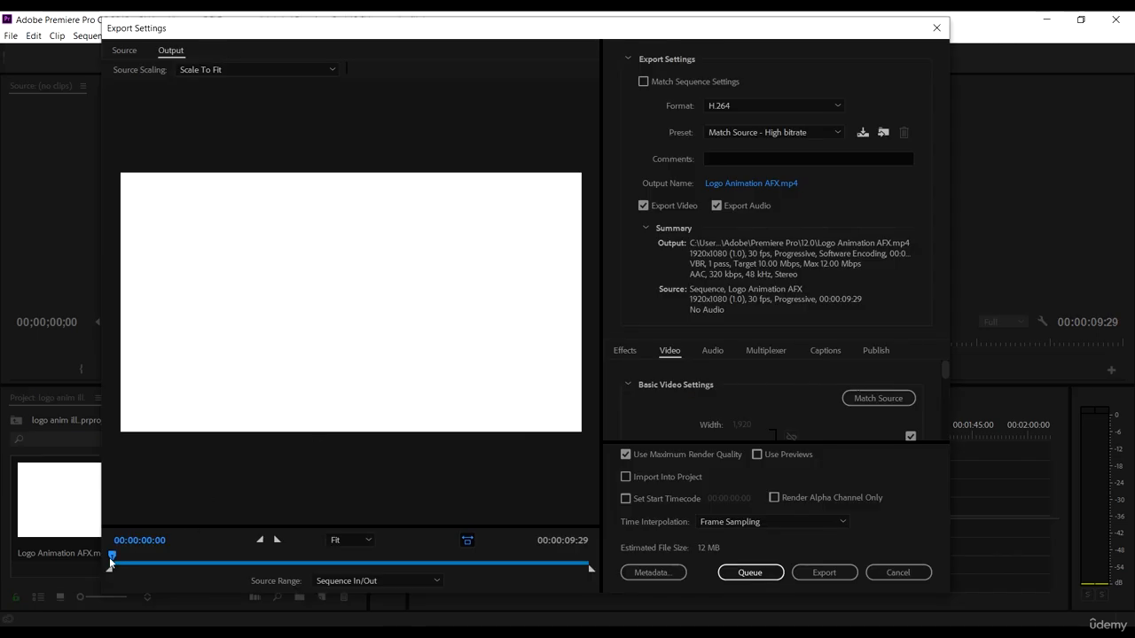
{"action": "left_click_drag", "start_coordinate": [111, 556], "coordinate": [324, 568]}
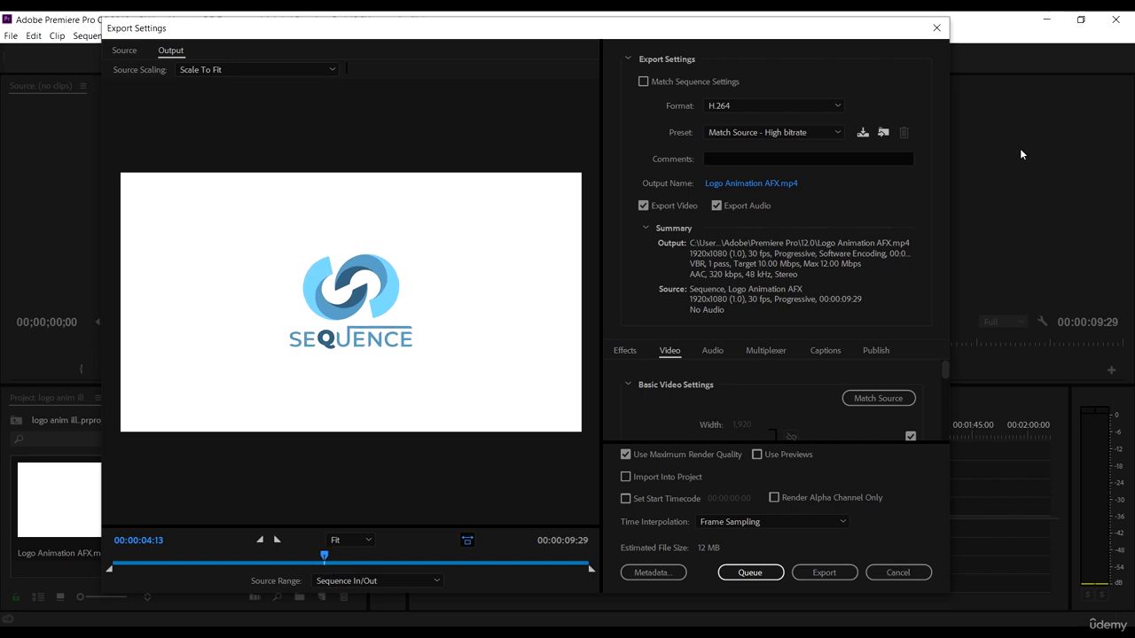
Review the available export formats and presets, keeping H.264 with Match Source - High bitrate
{"action": "left_click", "coordinate": [749, 106]}
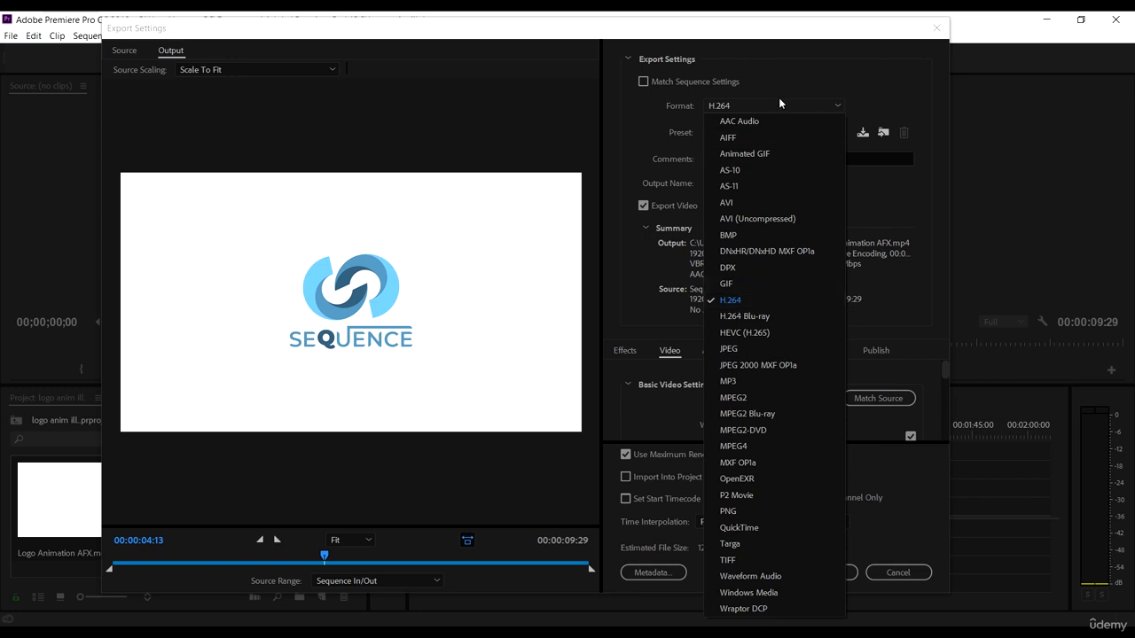
{"action": "left_click", "coordinate": [818, 76]}
{"action": "left_click", "coordinate": [725, 104]}
{"action": "left_click", "coordinate": [810, 76]}
{"action": "left_click", "coordinate": [774, 134]}
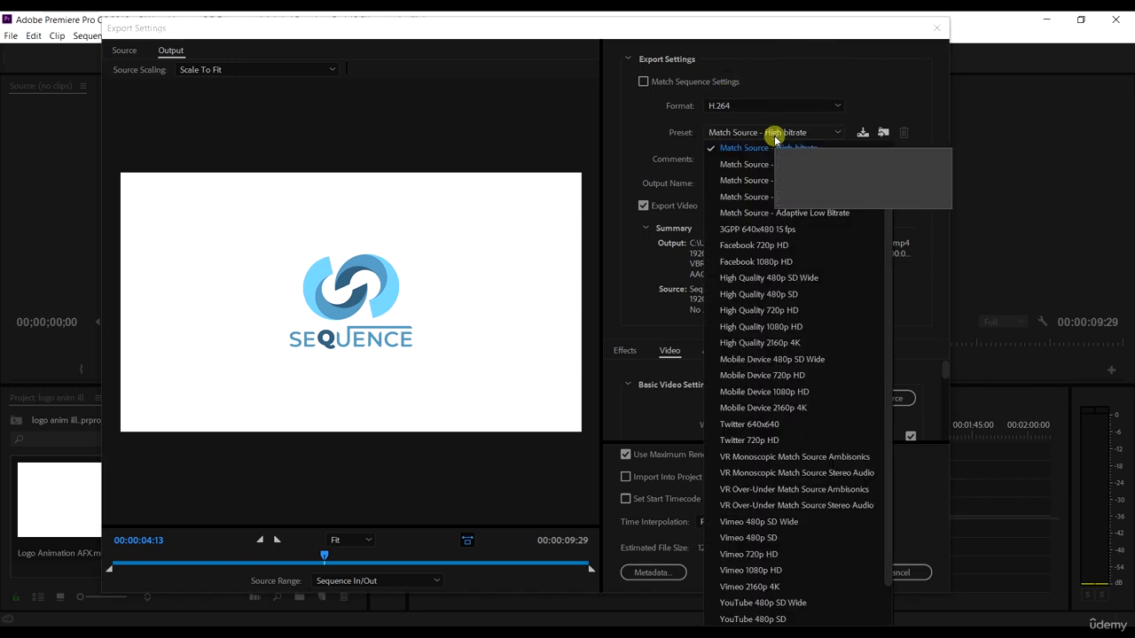
{"action": "left_click", "coordinate": [884, 83]}
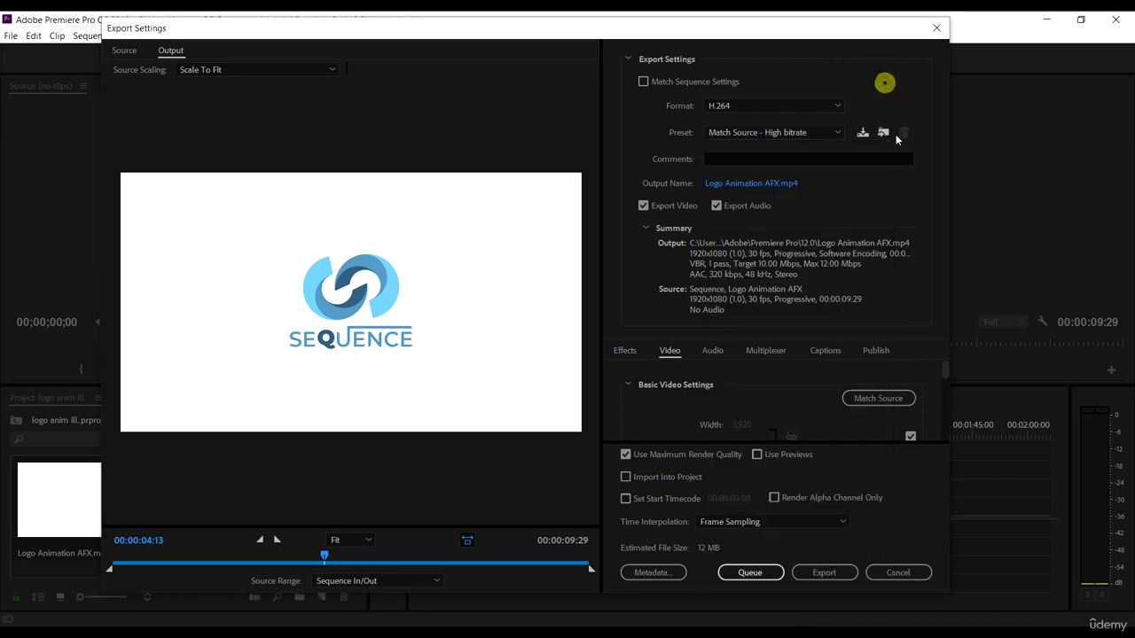
Set the export output to Logo Animation AFX.mp4 in the 11 ANIMATION folder
{"action": "left_click", "coordinate": [779, 184]}
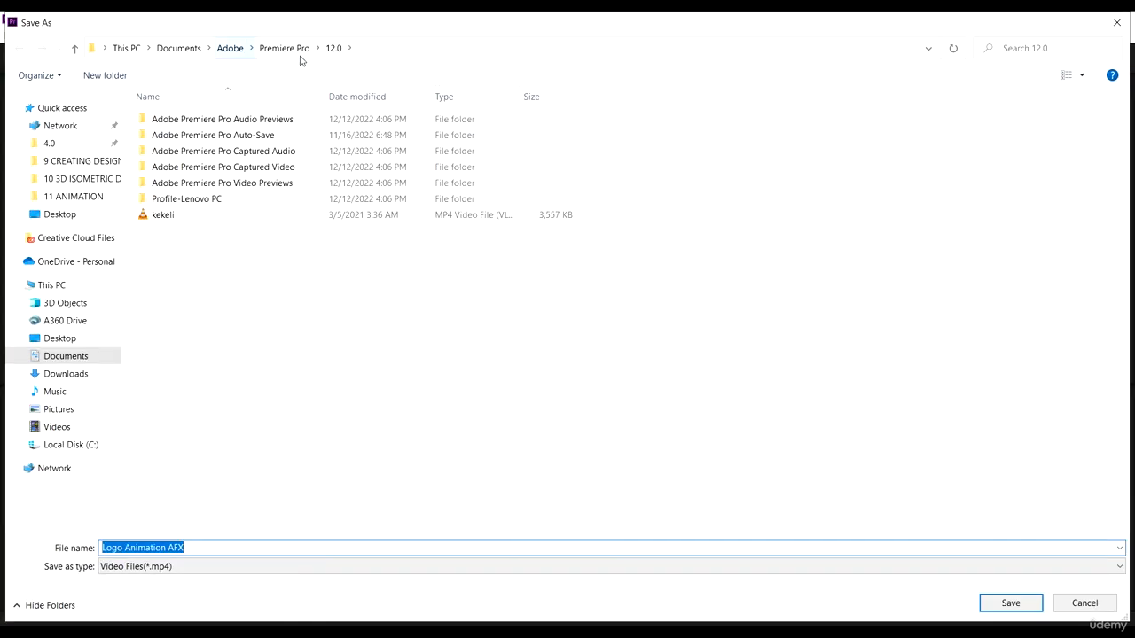
{"action": "left_click", "coordinate": [297, 49]}
{"action": "left_click", "coordinate": [71, 198]}
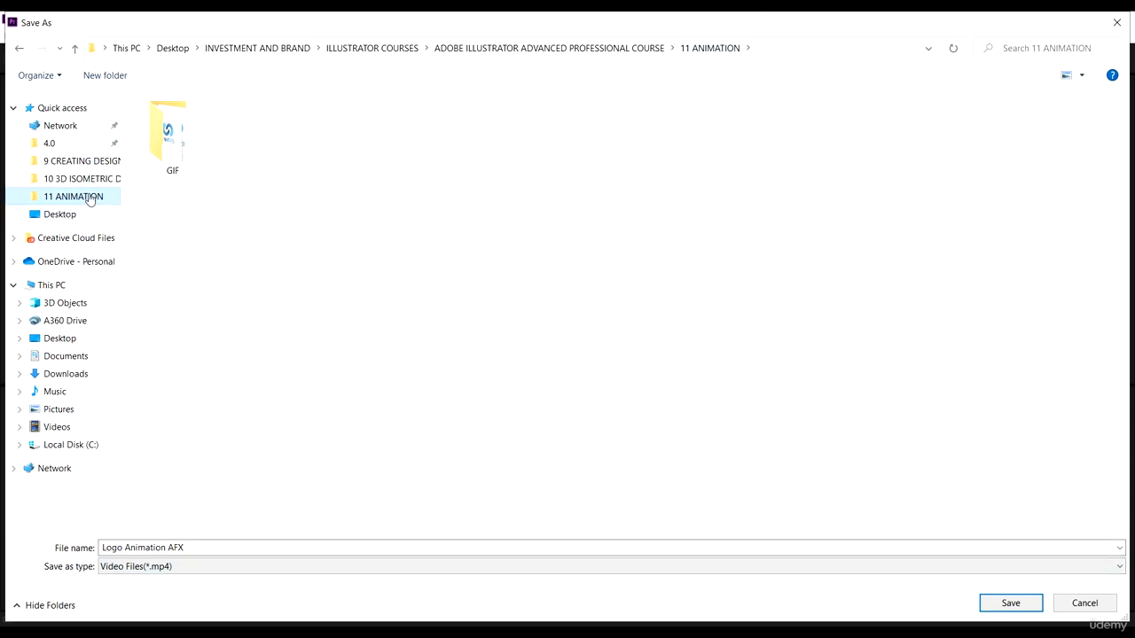
{"action": "left_click", "coordinate": [1010, 603]}
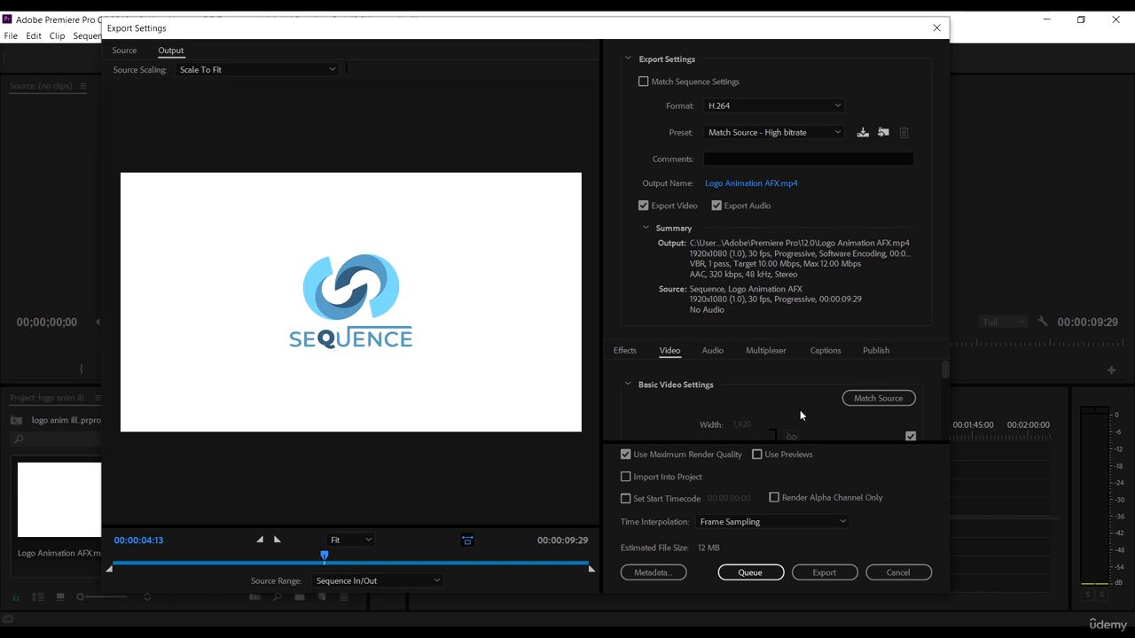
Enable Render at Maximum Depth in the video export settings and review the remaining video options
{"action": "scroll", "coordinate": [837, 431], "scroll_direction": "down", "scroll_amount": 3}
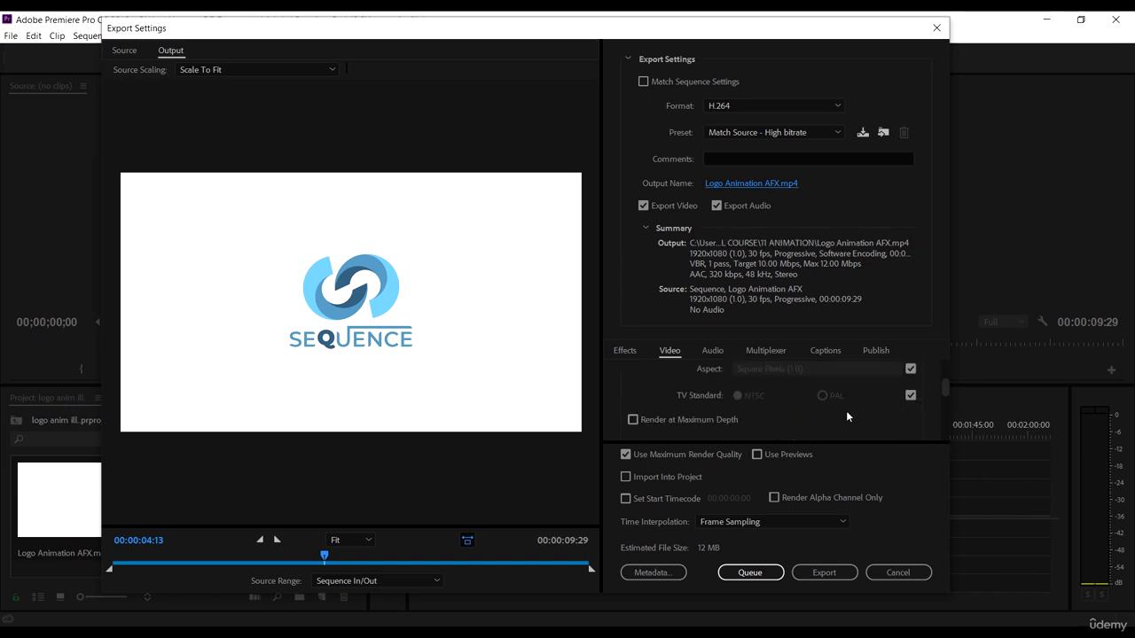
{"action": "scroll", "coordinate": [845, 419], "scroll_direction": "down", "scroll_amount": 2}
{"action": "left_click", "coordinate": [664, 371]}
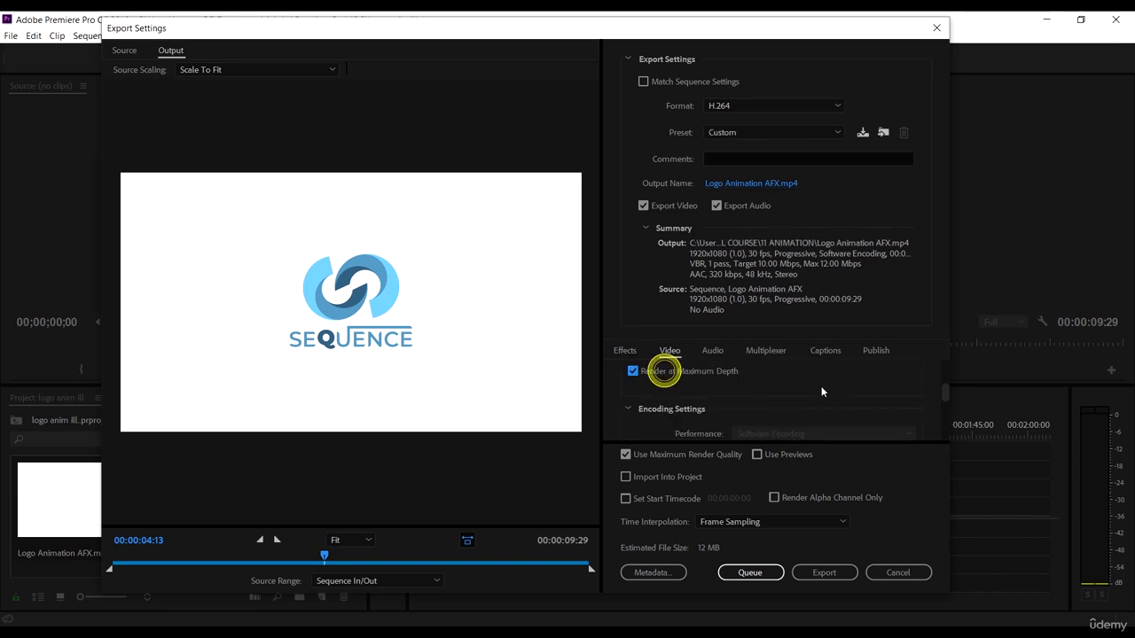
{"action": "scroll", "coordinate": [822, 399], "scroll_direction": "up", "scroll_amount": 5}
{"action": "scroll", "coordinate": [823, 416], "scroll_direction": "down", "scroll_amount": 10}
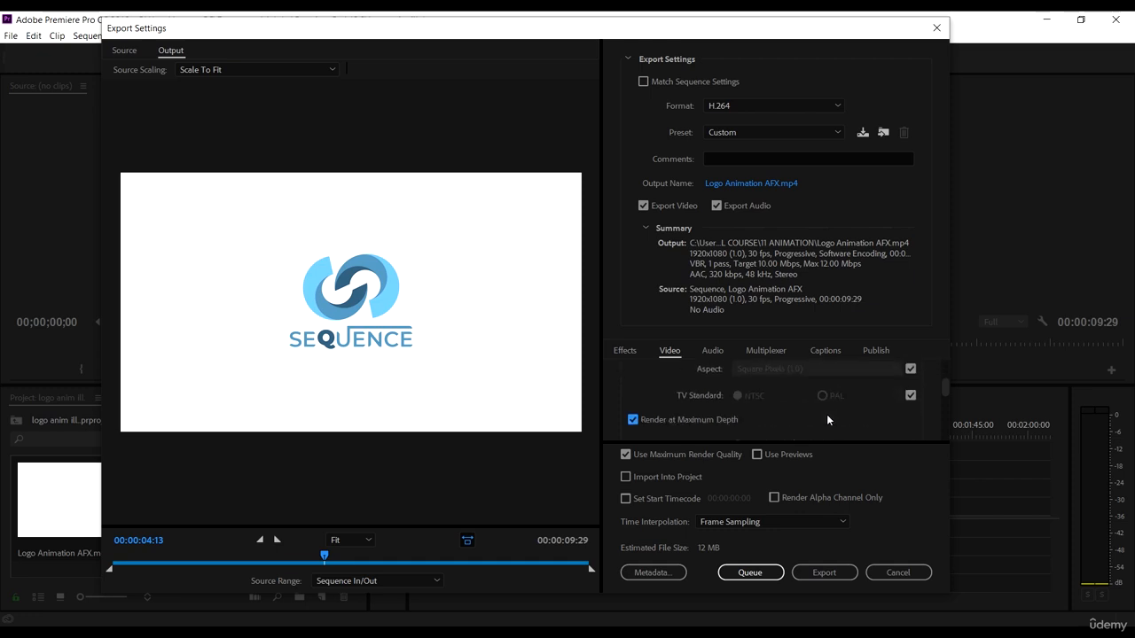
{"action": "scroll", "coordinate": [822, 435], "scroll_direction": "down", "scroll_amount": 2}
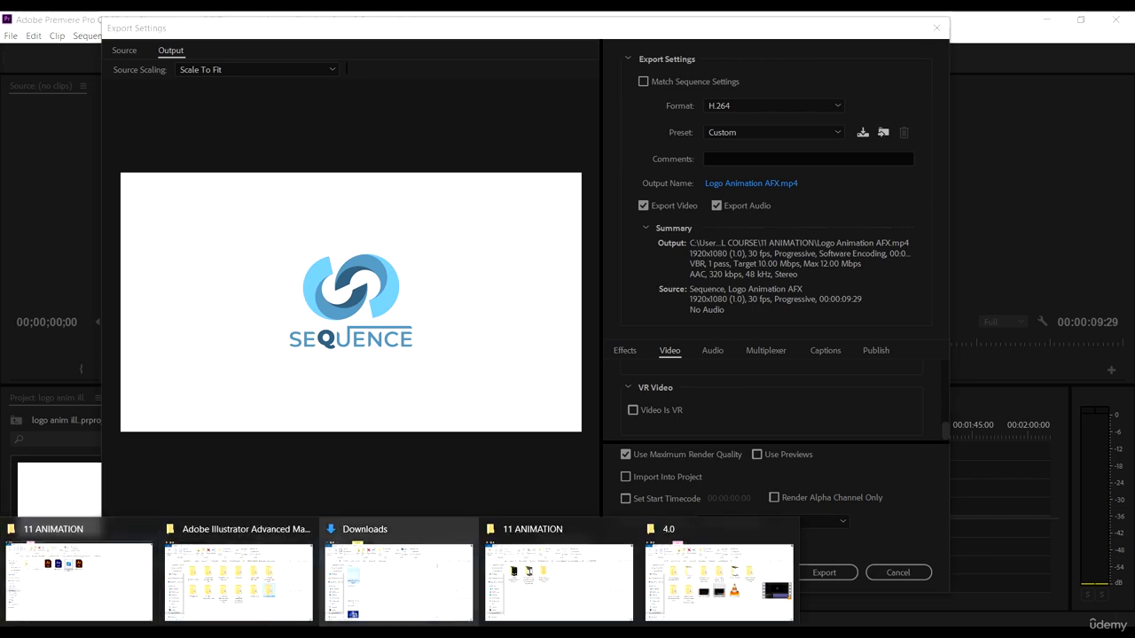
Check the QuickTime movie in the 11 ANIMATION folder in File Explorer and export the sequence from Premiere Pro as MP4
{"action": "left_click", "coordinate": [48, 590]}
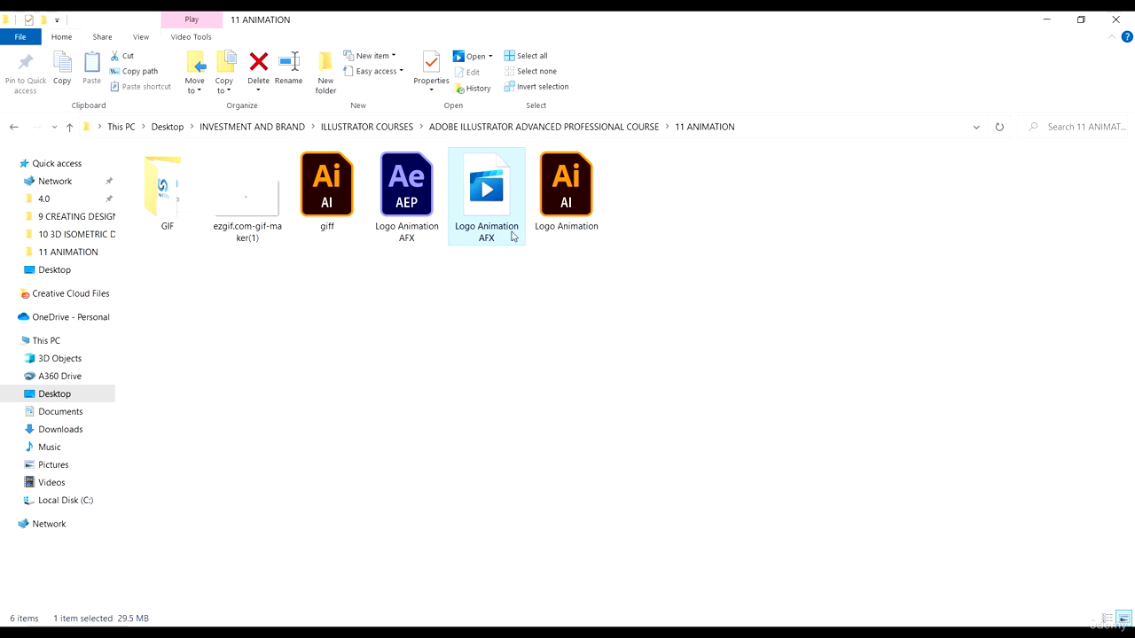
{"action": "left_click", "coordinate": [646, 439]}
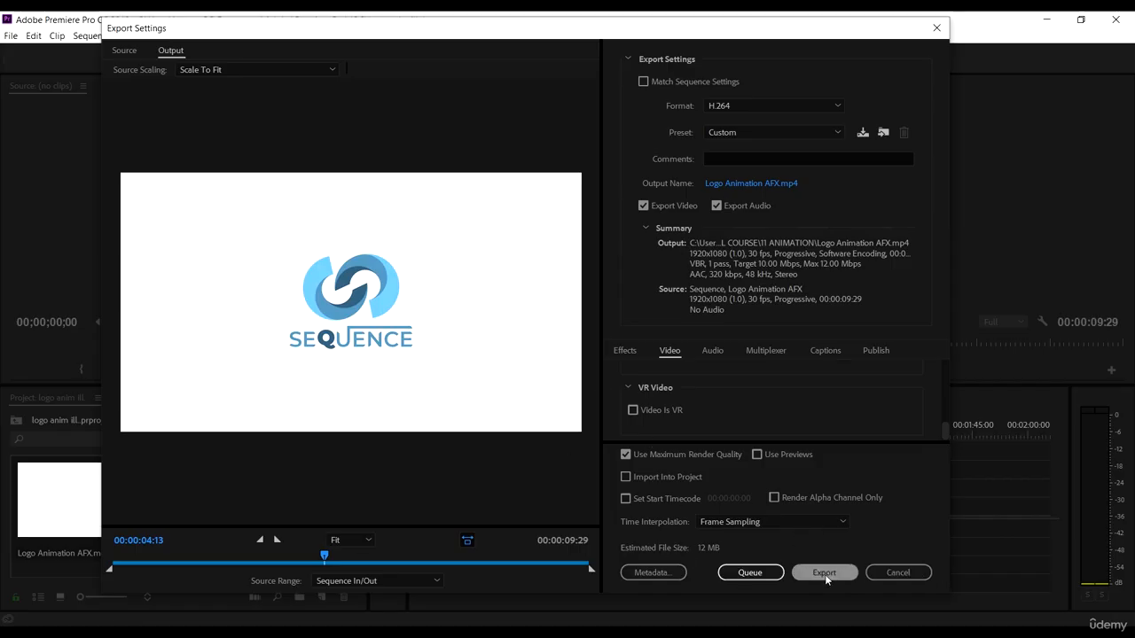
{"action": "left_click", "coordinate": [826, 575]}
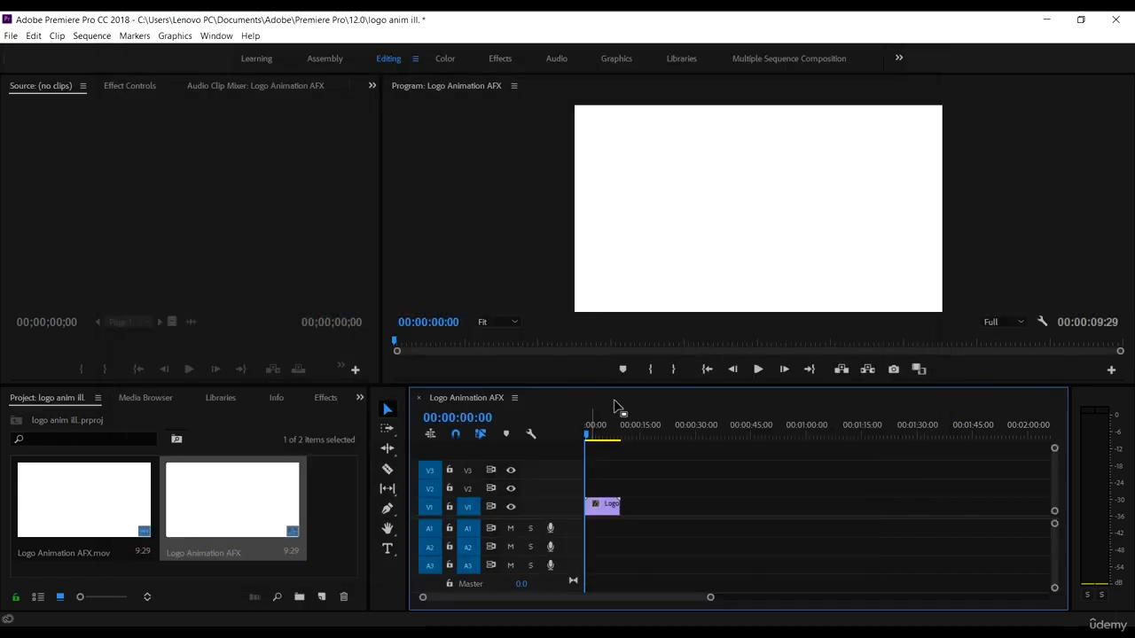
{"action": "left_click_drag", "start_coordinate": [621, 436], "coordinate": [591, 435]}
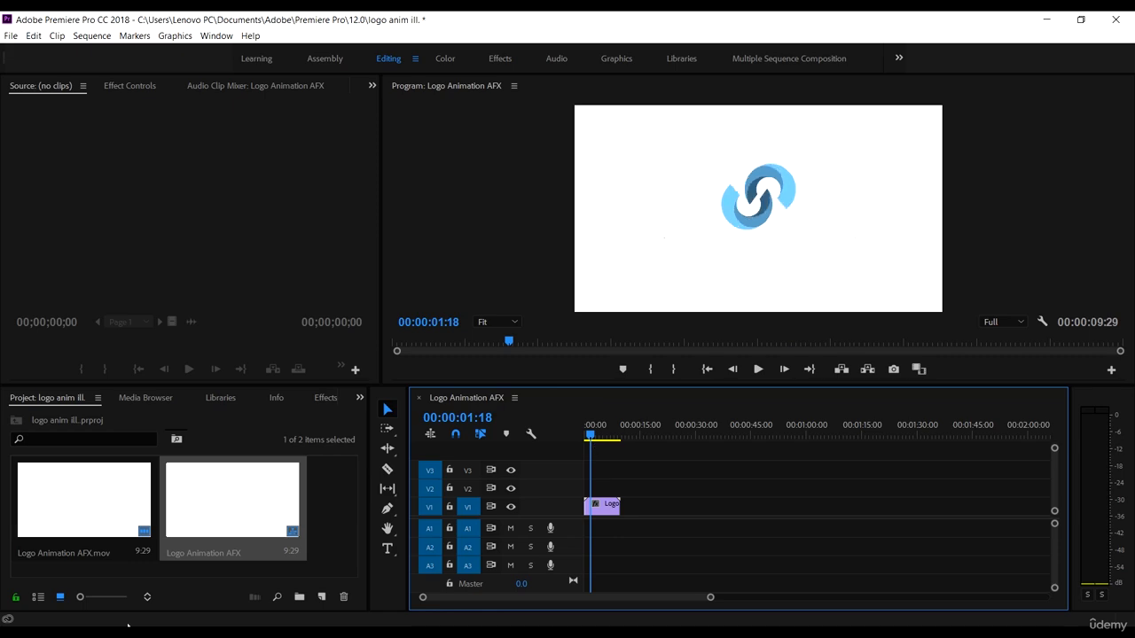
Switch to the 11 ANIMATION folder in File Explorer, refresh it and select the exported Logo Animation AFX MP4
{"action": "left_click", "coordinate": [92, 623]}
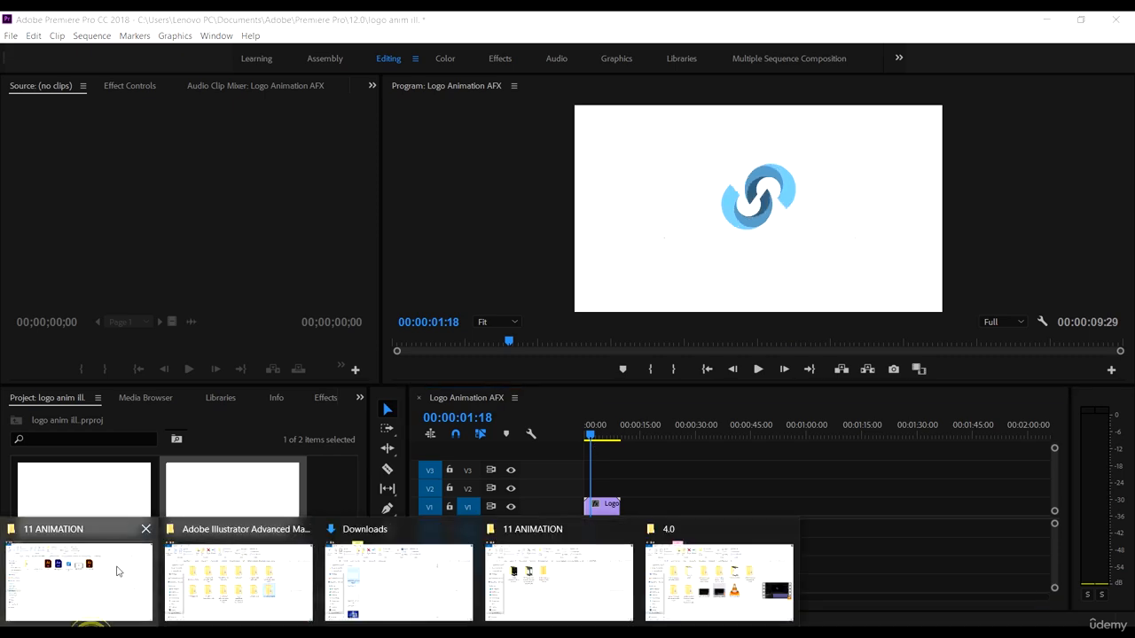
{"action": "left_click", "coordinate": [96, 563]}
{"action": "right_click", "coordinate": [793, 336]}
{"action": "left_click", "coordinate": [833, 395]}
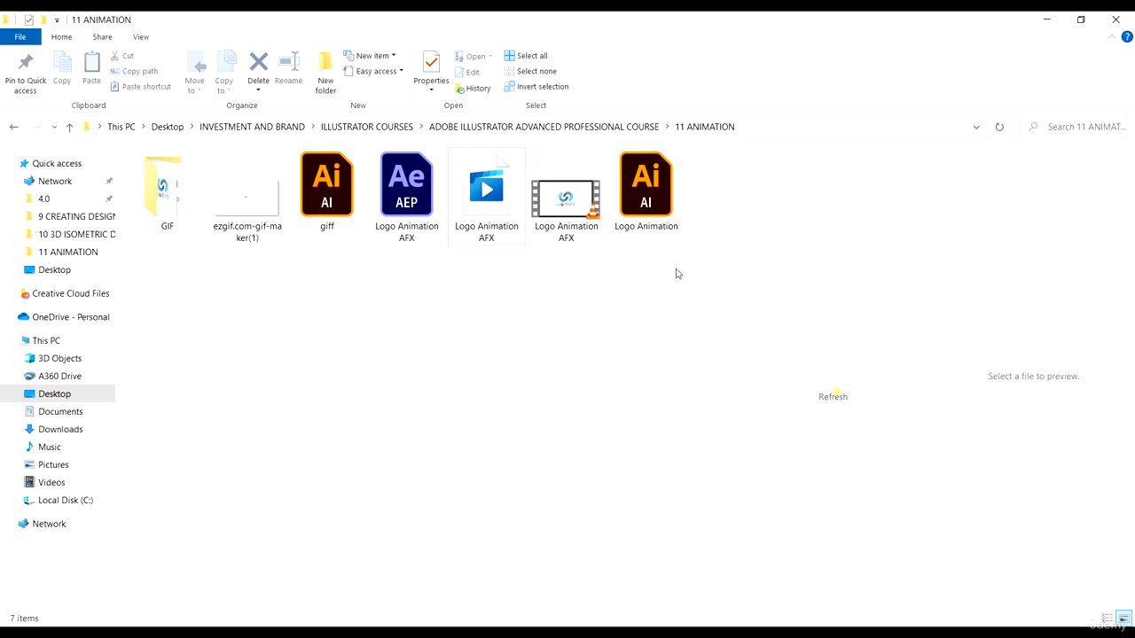
{"action": "left_click", "coordinate": [577, 232]}
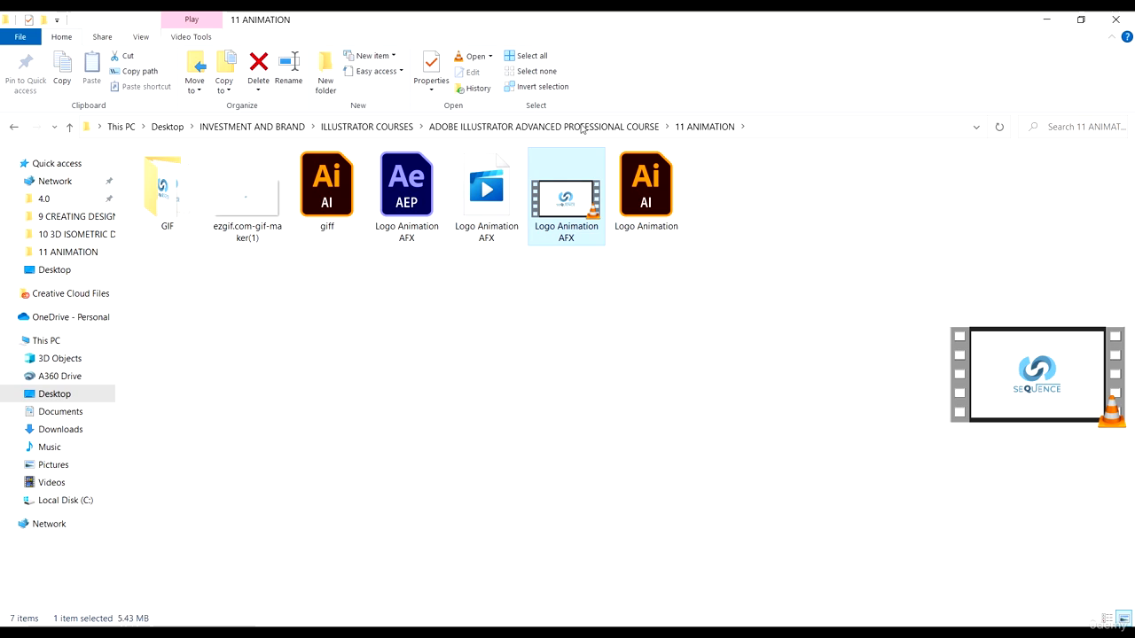
Close Premiere Pro without saving the project and delete the Logo Animation AFX QuickTime movie from the 11 ANIMATION folder
{"action": "left_click", "coordinate": [487, 191]}
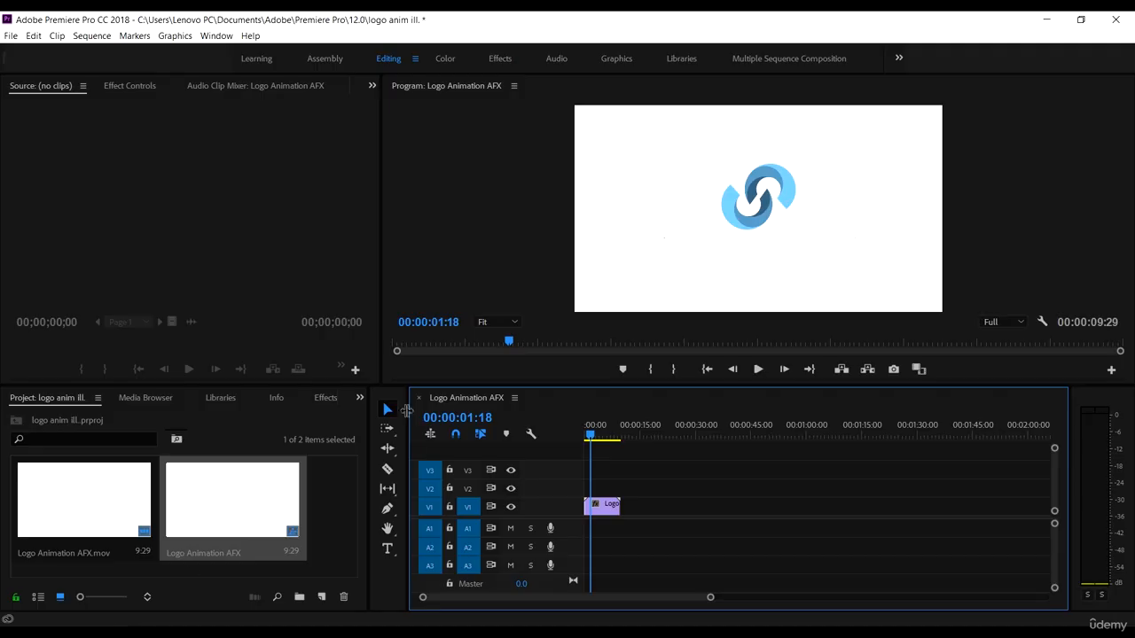
{"action": "left_click", "coordinate": [1114, 19]}
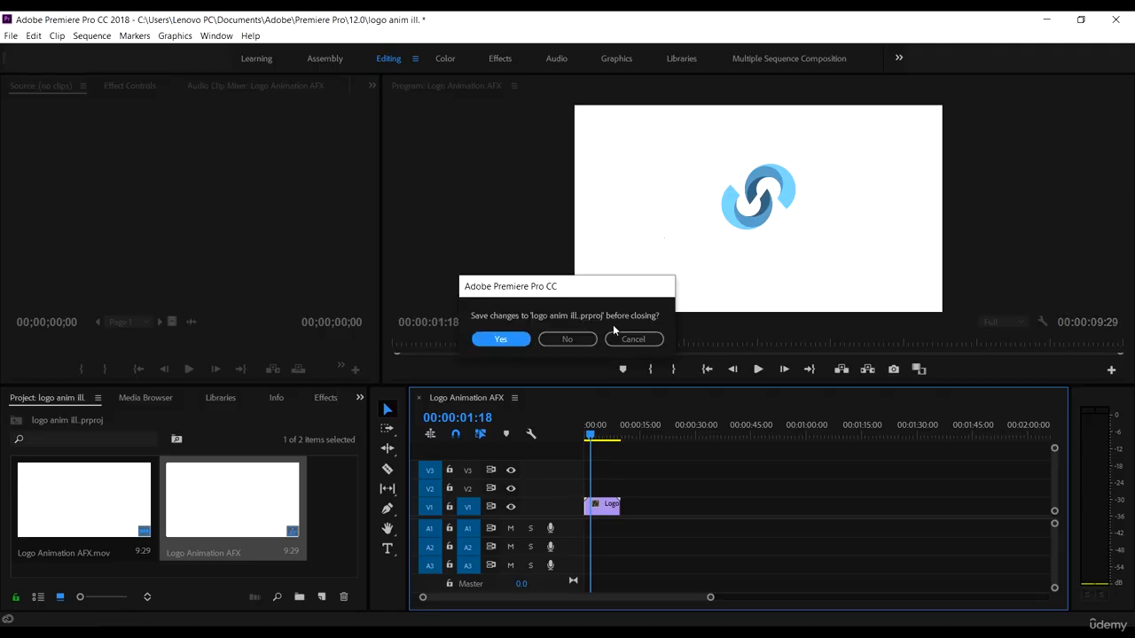
{"action": "left_click", "coordinate": [564, 340]}
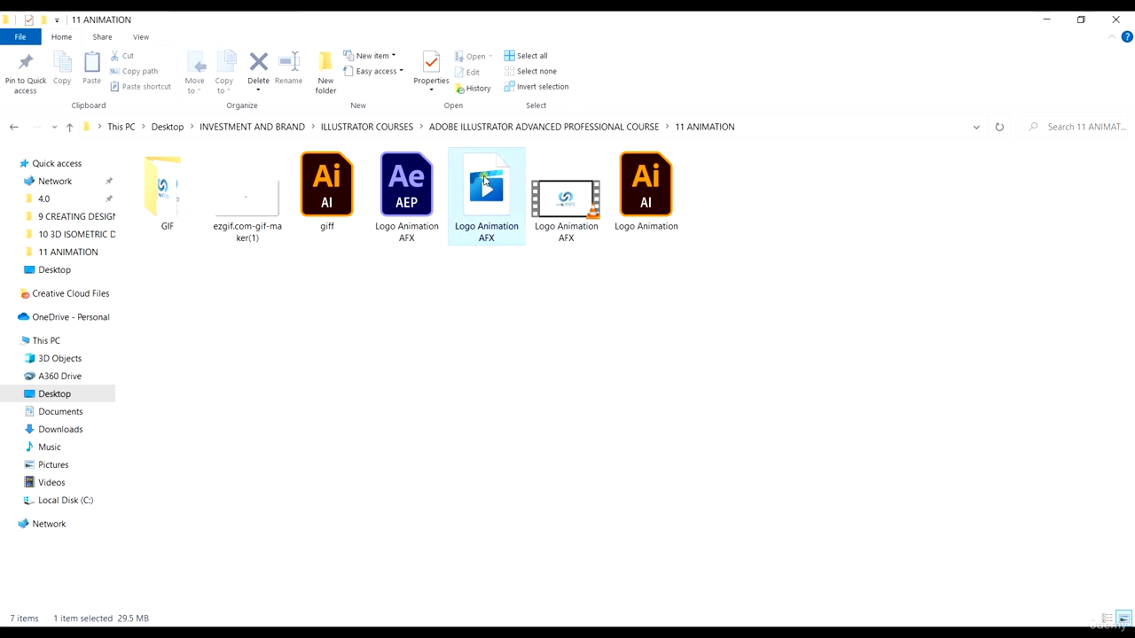
{"action": "key", "text": "Delete"}
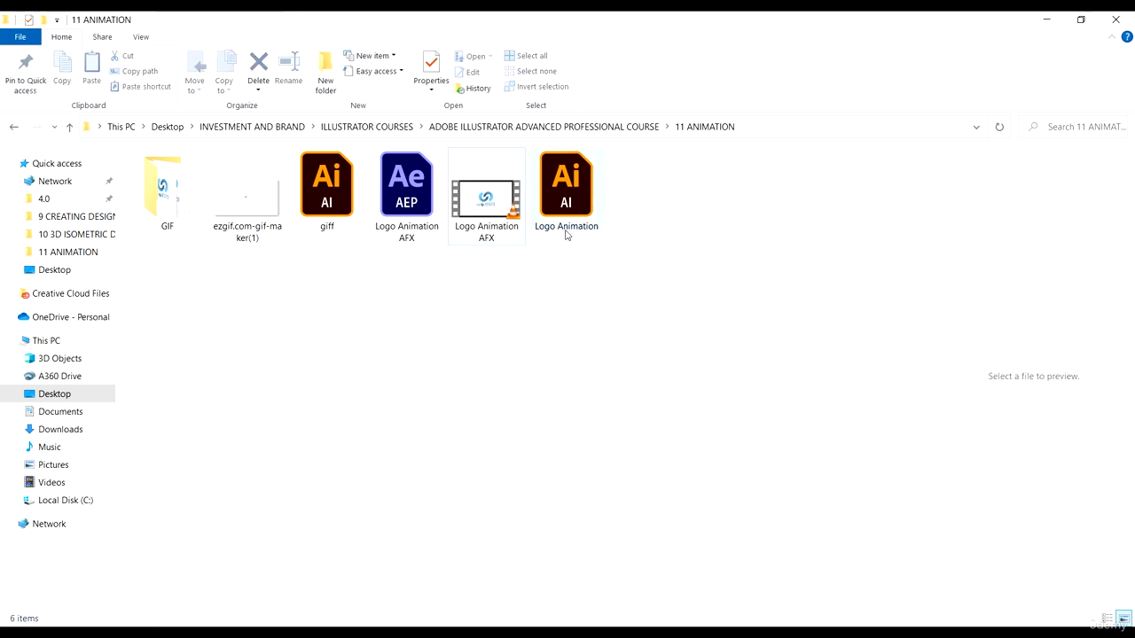
Play the exported Logo Animation AFX.mp4 in a maximized VLC window, replay it from the beginning and close the player
{"action": "left_click", "coordinate": [488, 215]}
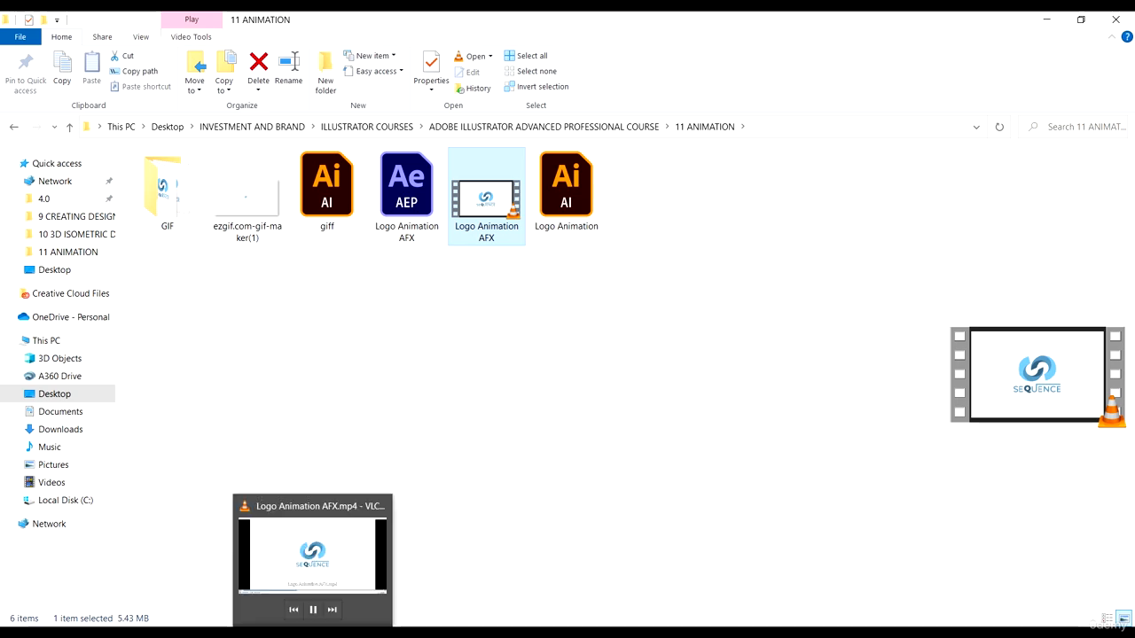
{"action": "left_click", "coordinate": [314, 633]}
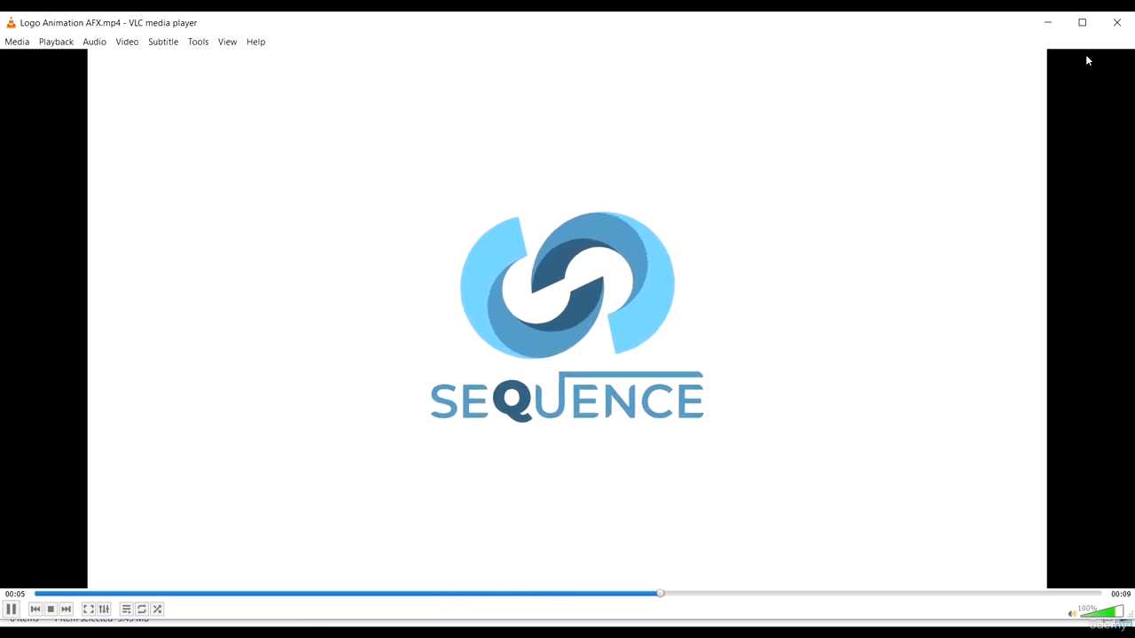
{"action": "left_click", "coordinate": [1082, 22]}
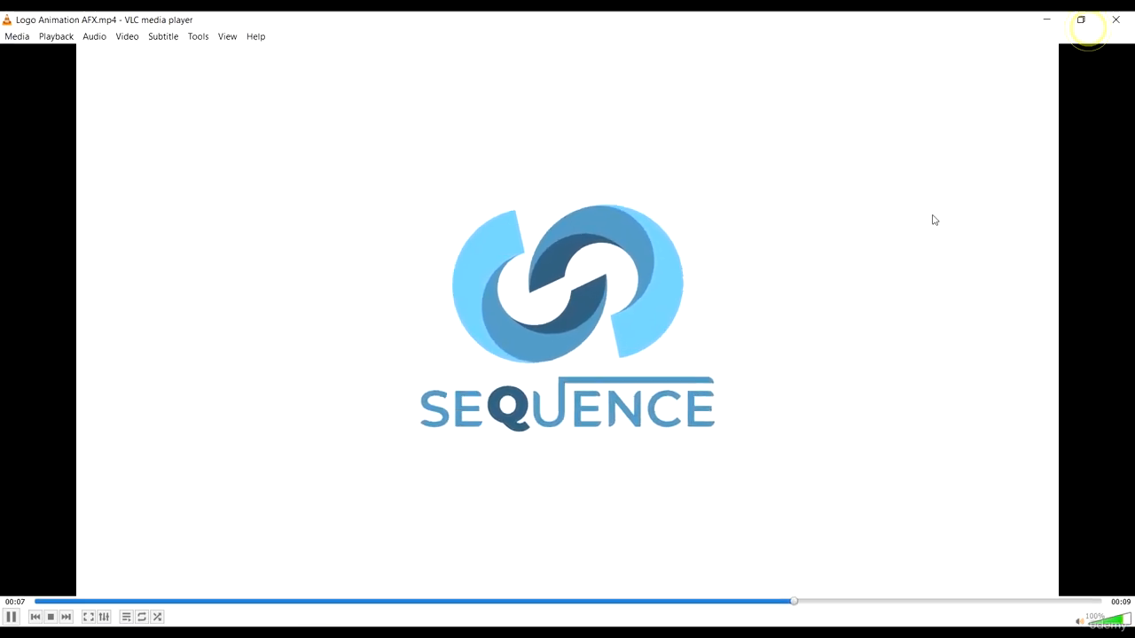
{"action": "left_click", "coordinate": [46, 601]}
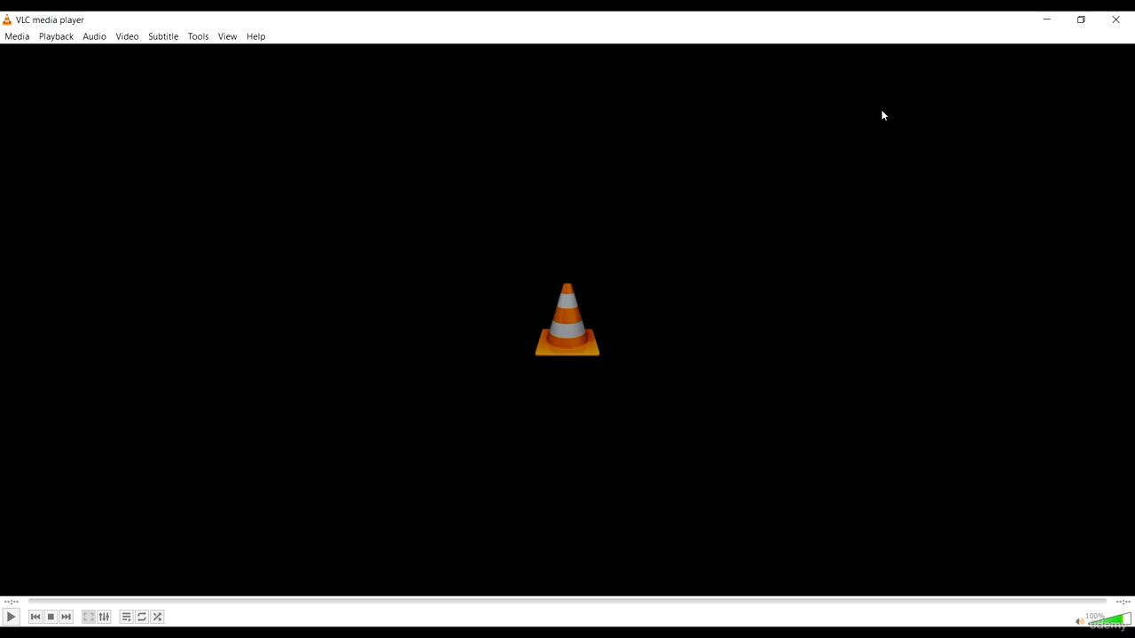
{"action": "left_click", "coordinate": [1116, 19]}
Refresh the 11 ANIMATION folder and look over its Illustrator, After Effects, GIF and MP4 files, leaving nothing selected
{"action": "right_click", "coordinate": [772, 213]}
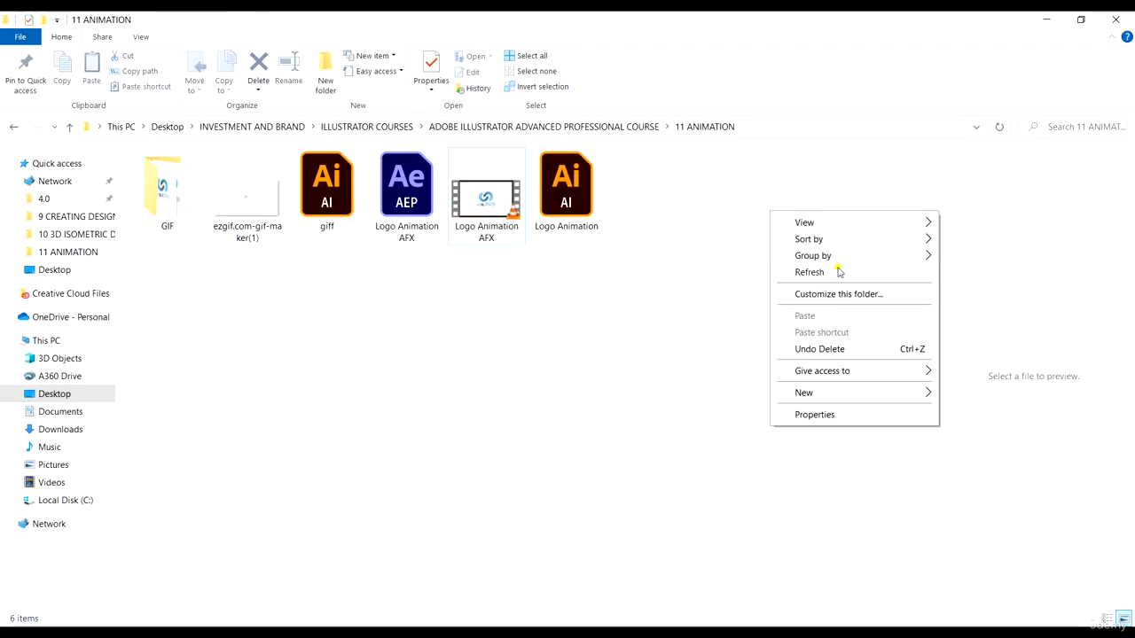
{"action": "left_click", "coordinate": [838, 271]}
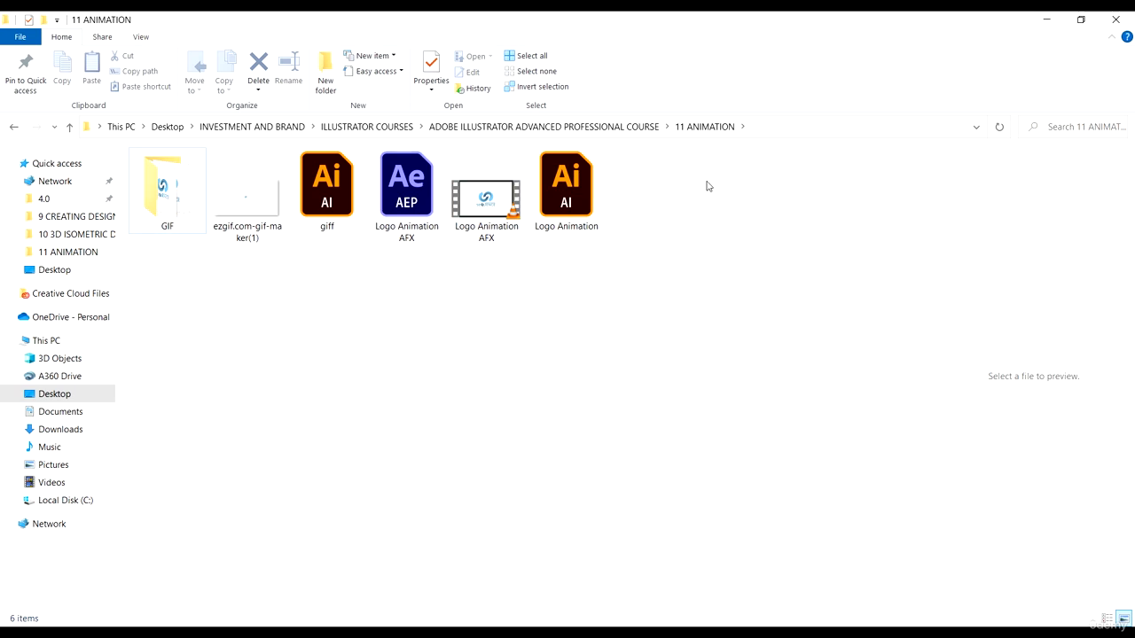
{"action": "left_click", "coordinate": [585, 189]}
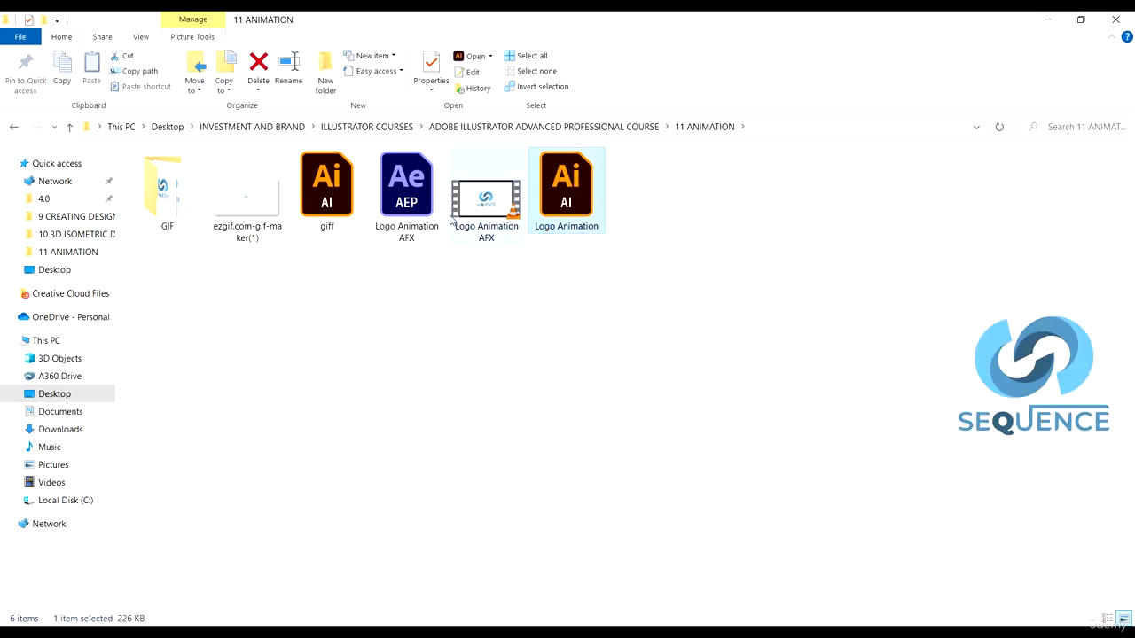
{"action": "left_click", "coordinate": [393, 214]}
{"action": "left_click", "coordinate": [640, 302]}
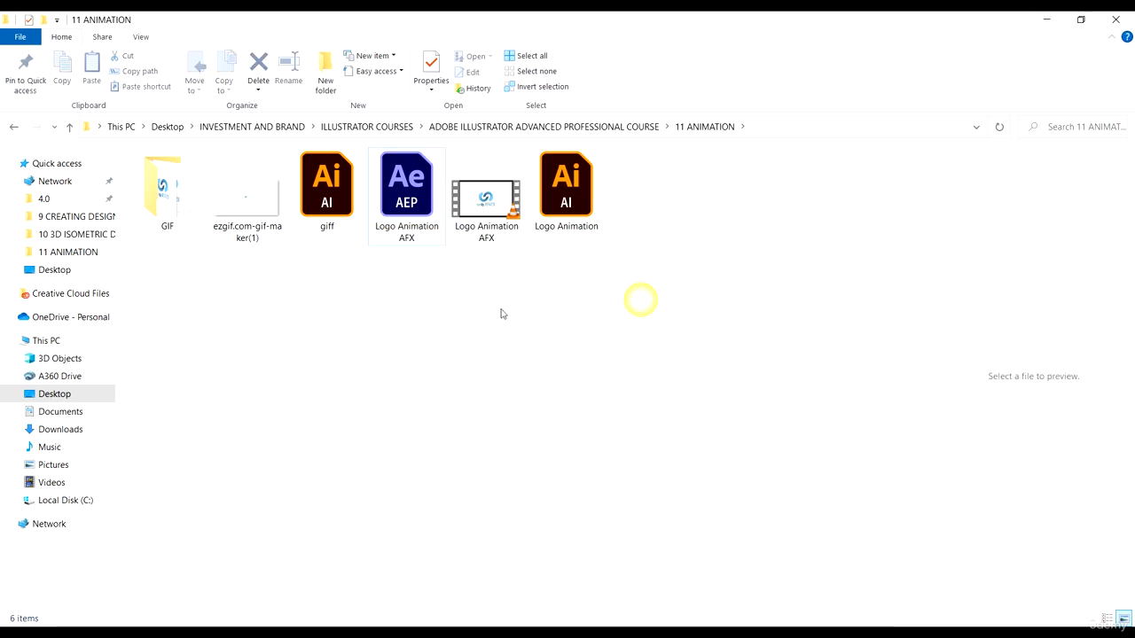
{"action": "left_click_drag", "start_coordinate": [624, 347], "coordinate": [231, 237]}
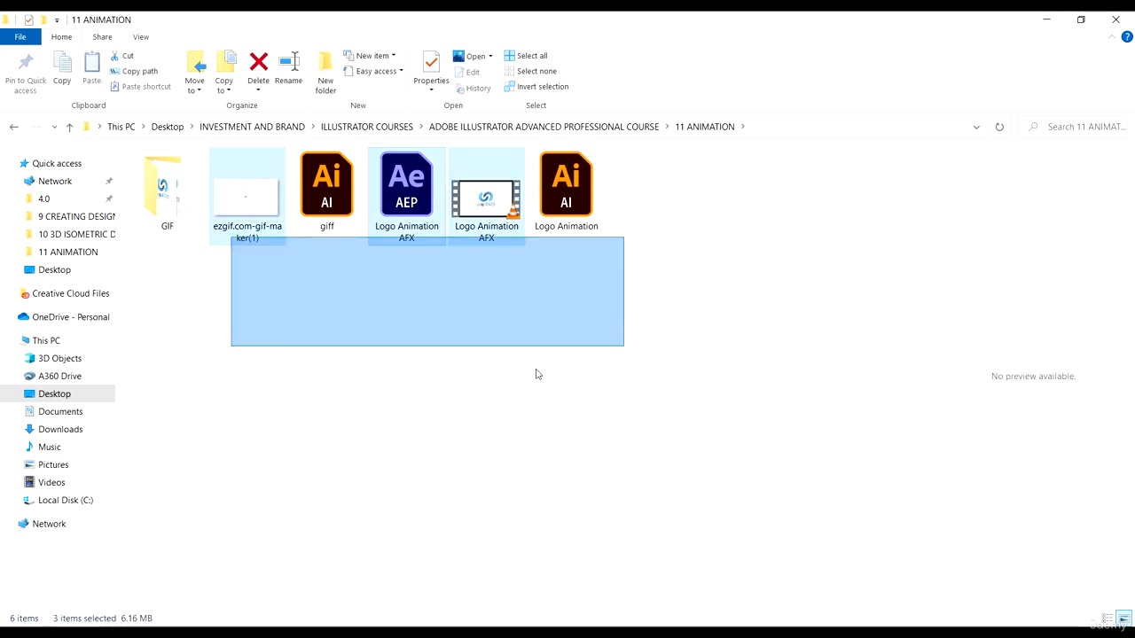
{"action": "left_click", "coordinate": [384, 330]}
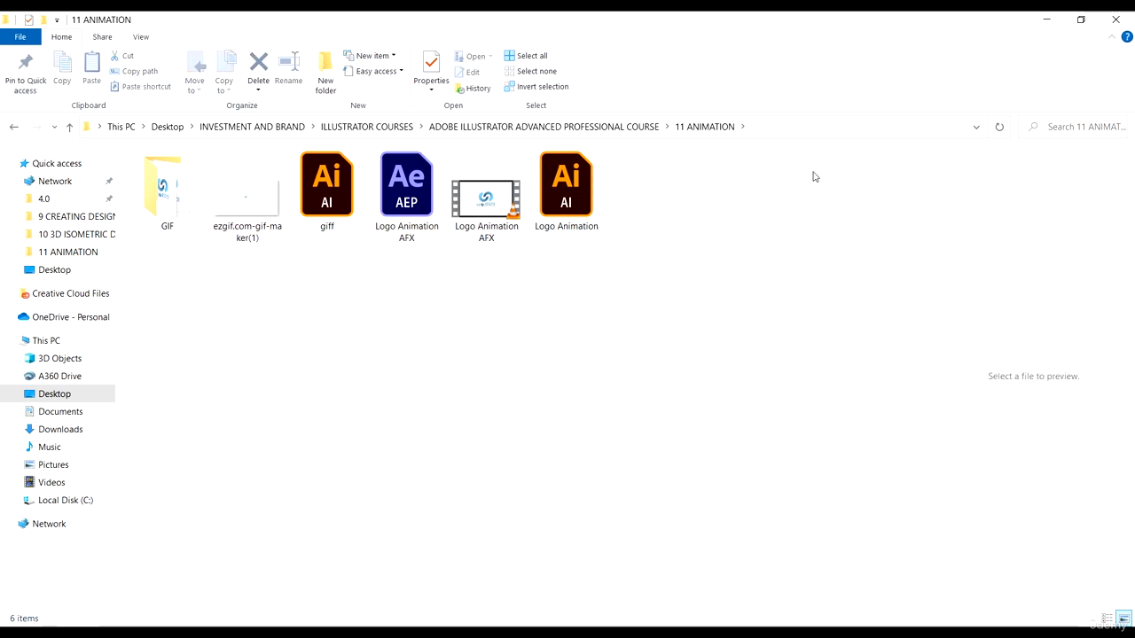